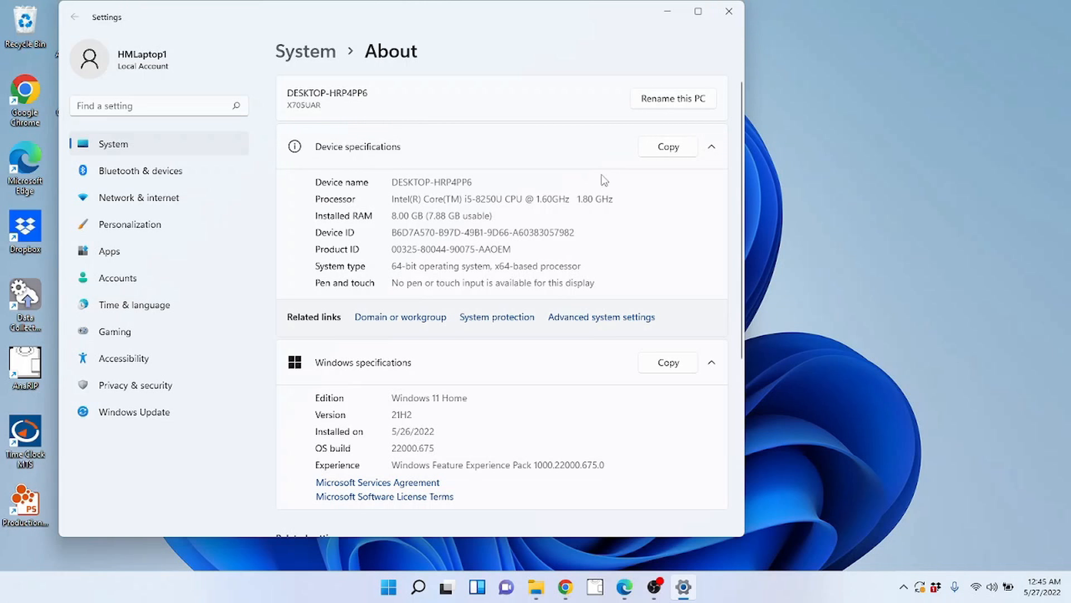
Close the system information window and show This PC in File Explorer.
click(728, 16)
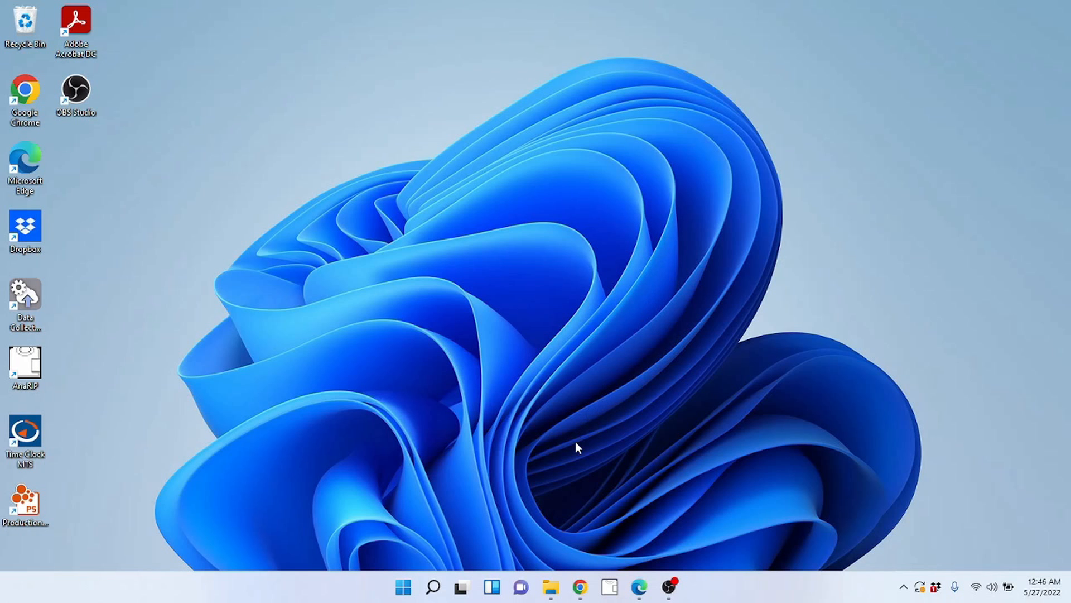
mouse_move(550, 595)
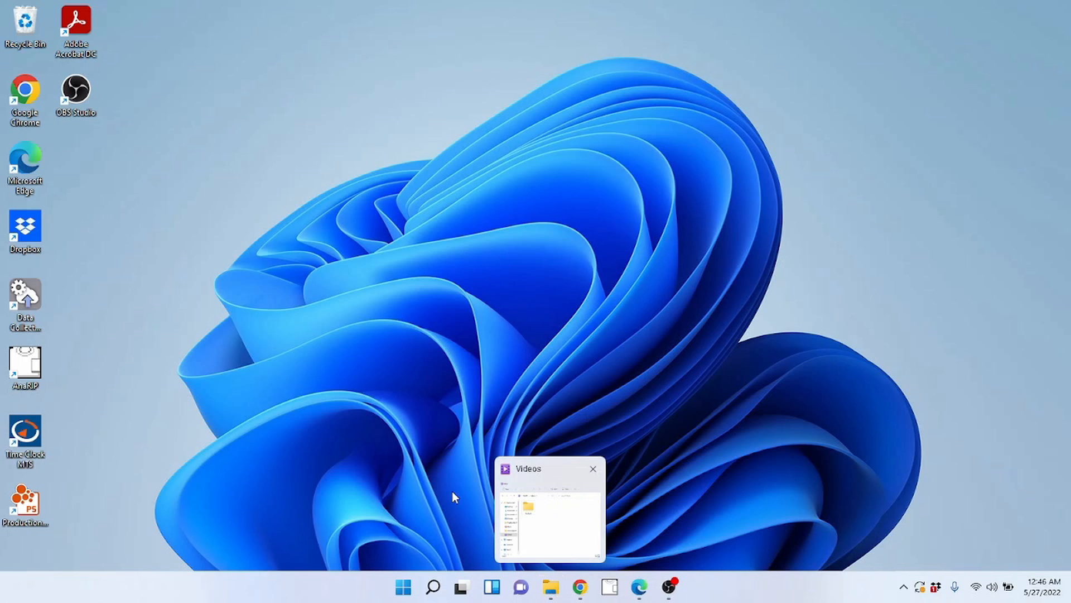
click(557, 588)
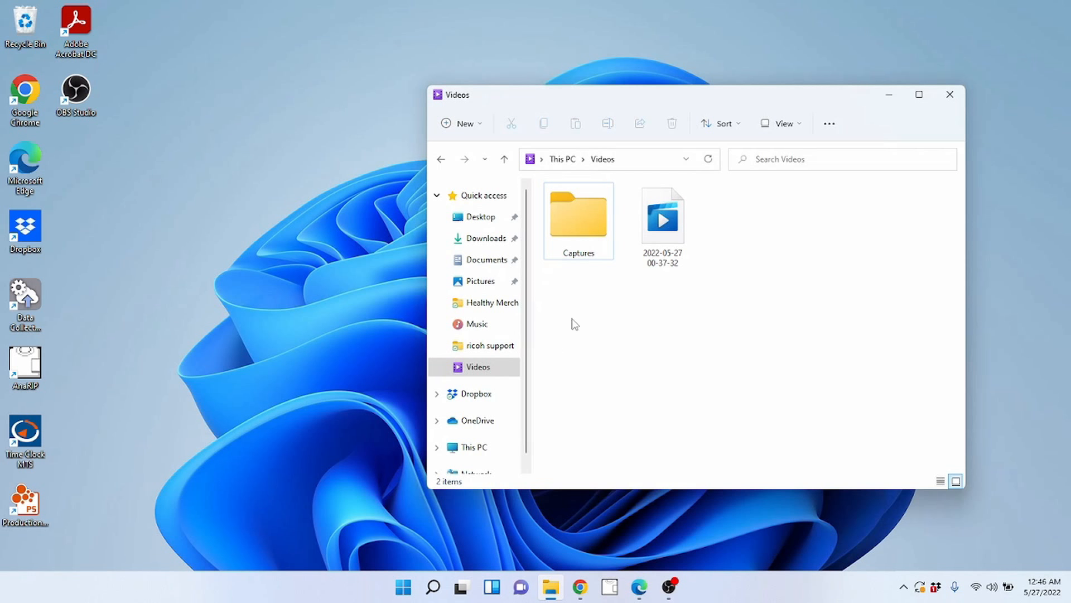
click(479, 453)
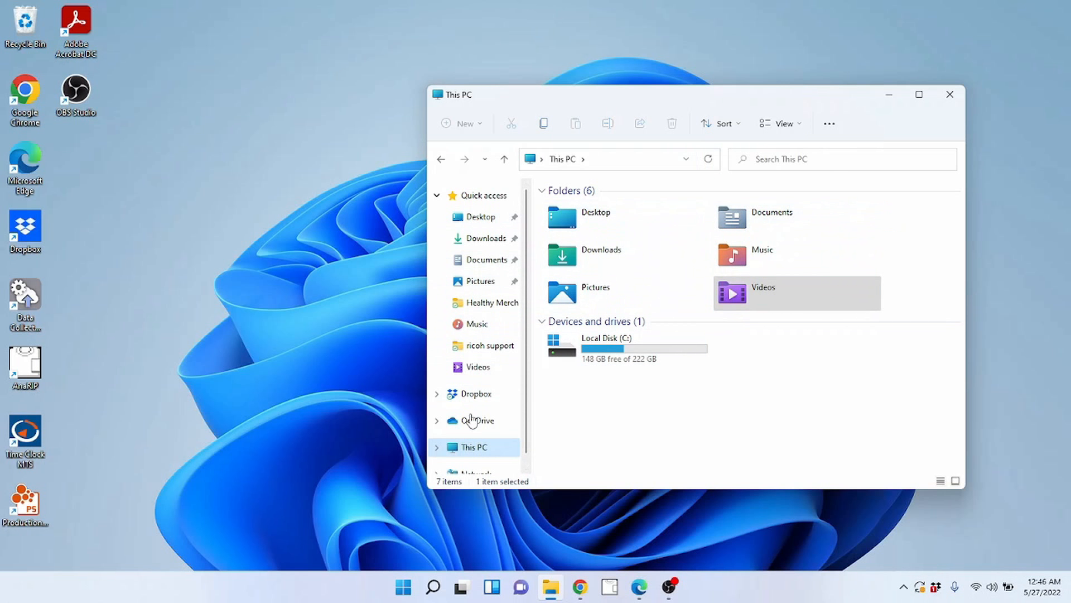
click(480, 450)
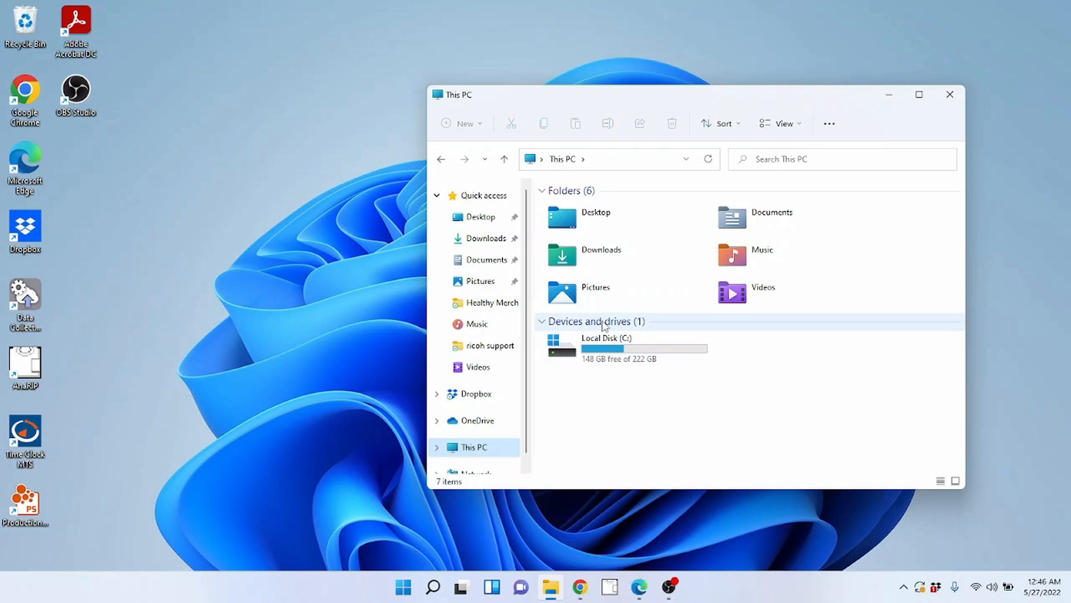
Check the storage space of Local Disk (C:) under Devices and drives, and close File Explorer.
click(542, 322)
click(542, 322)
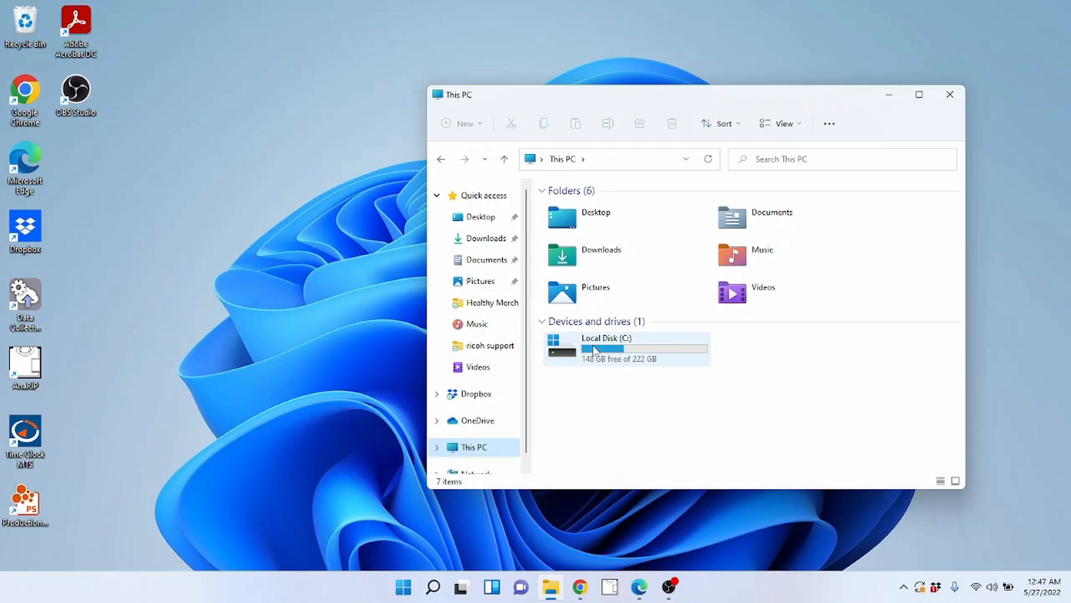
mouse_move(584, 354)
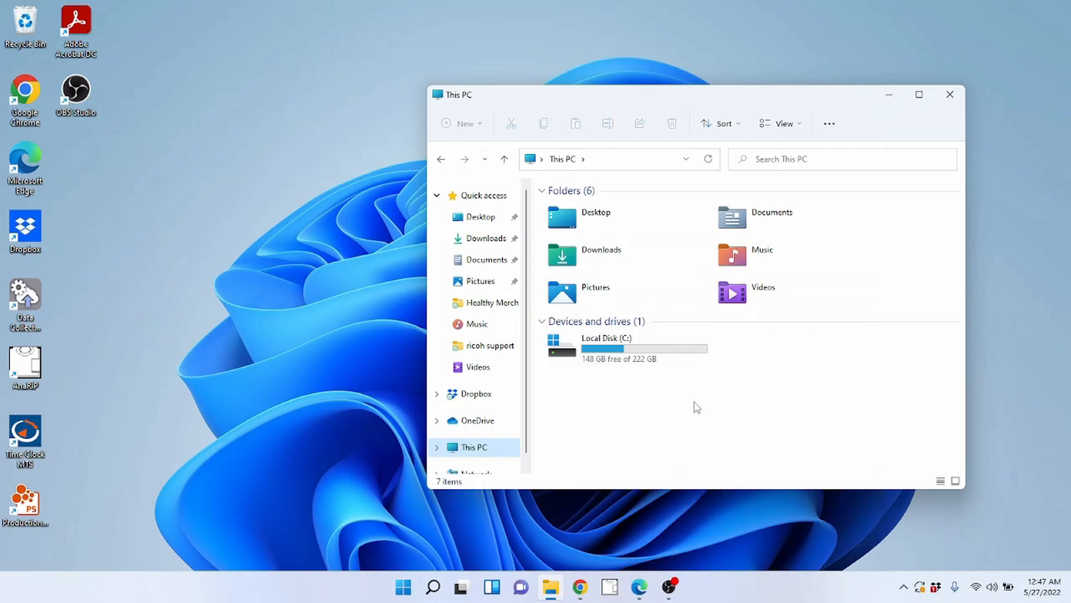
click(630, 362)
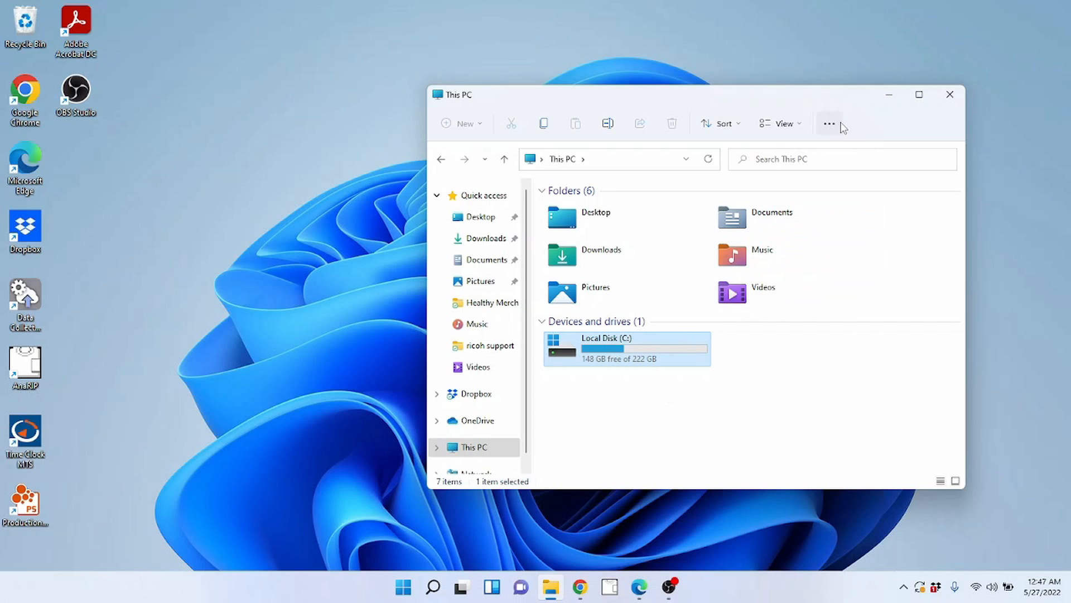
click(949, 94)
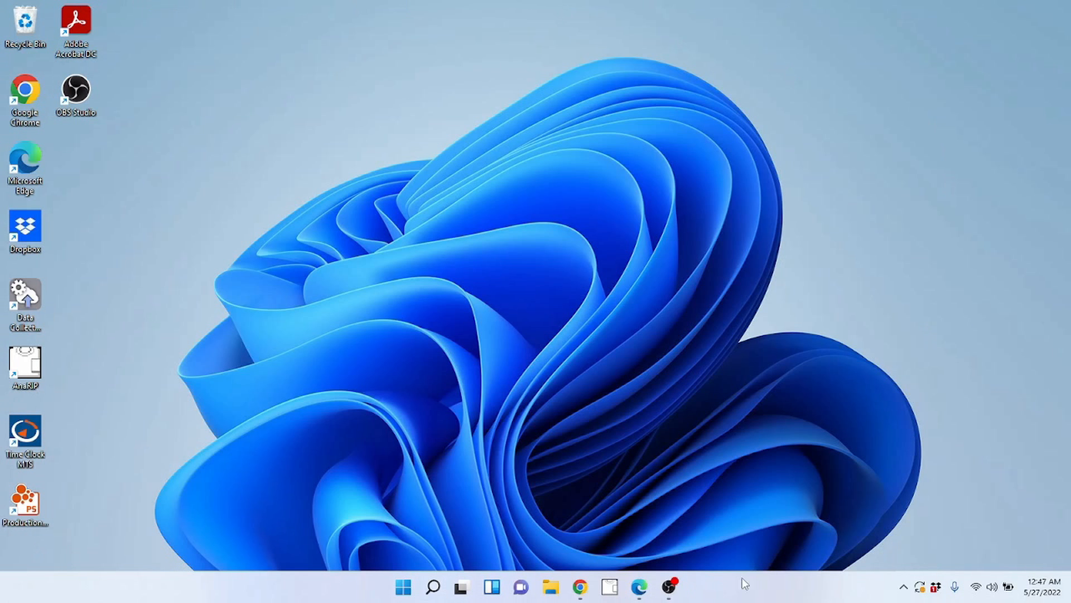
drag(126, 26, 202, 183)
drag(147, 13, 193, 142)
click(403, 587)
click(830, 412)
Open the System About page, review the processor, RAM and system type in the device specifications, and close it.
right_click(404, 586)
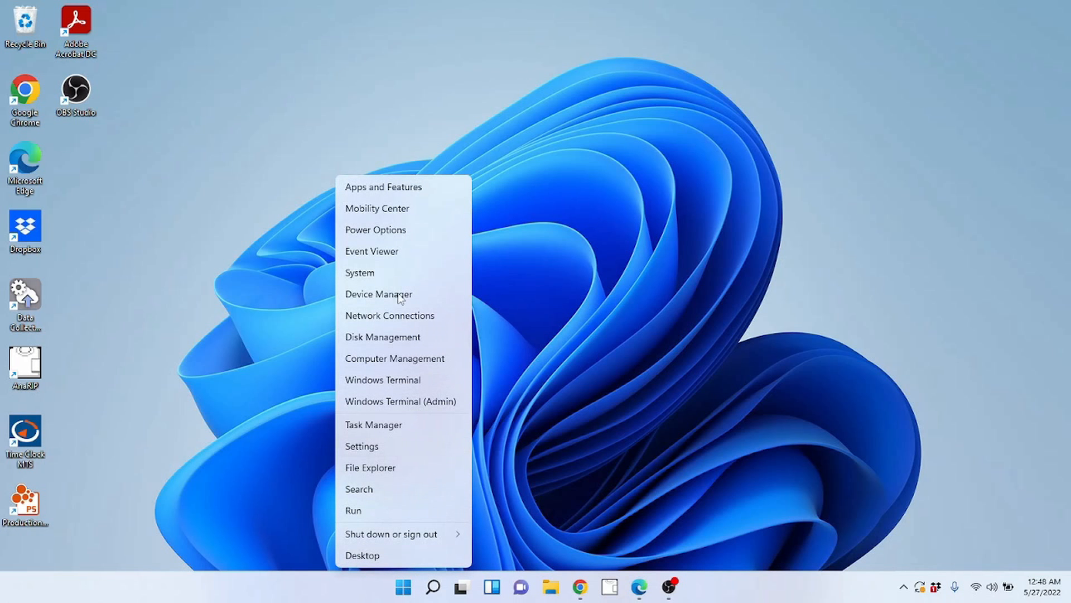
click(388, 273)
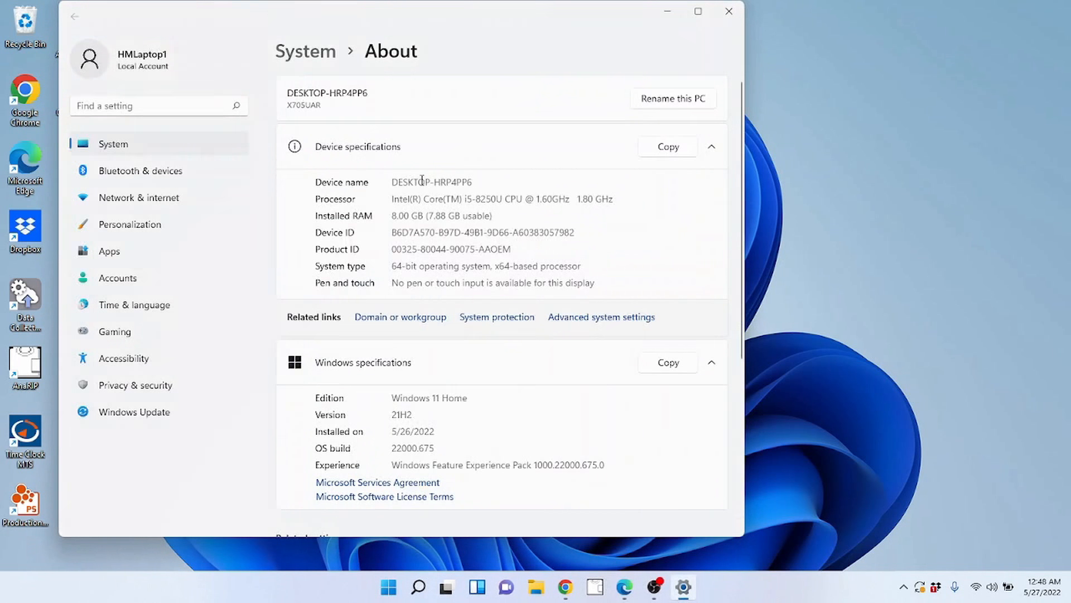
drag(393, 199, 594, 292)
click(603, 248)
click(721, 19)
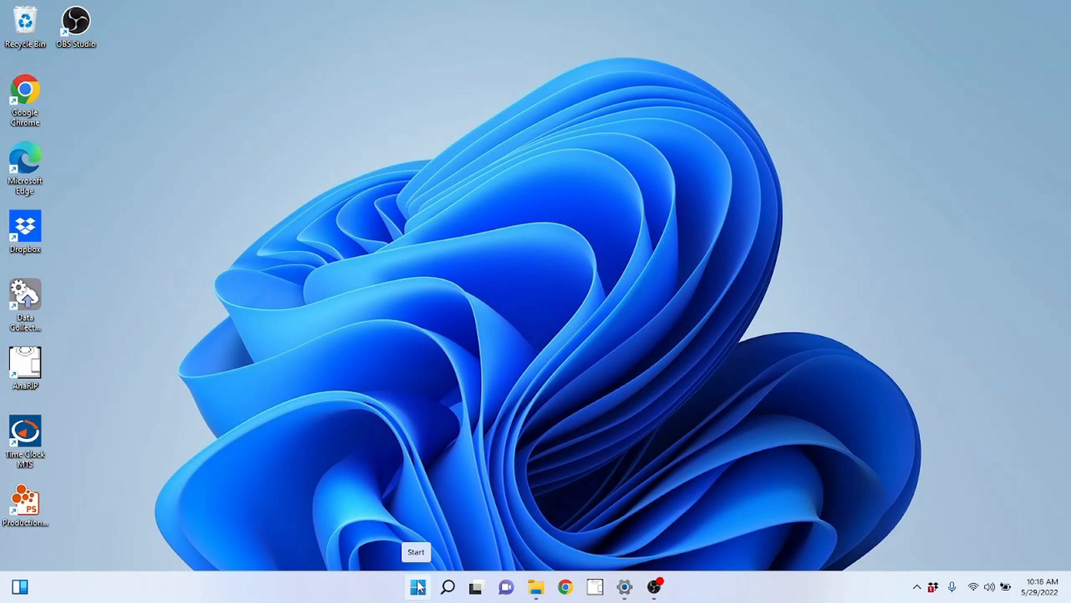
Compare the Start menu with the separate Windows search view by switching between them, ending on the Start menu.
click(418, 587)
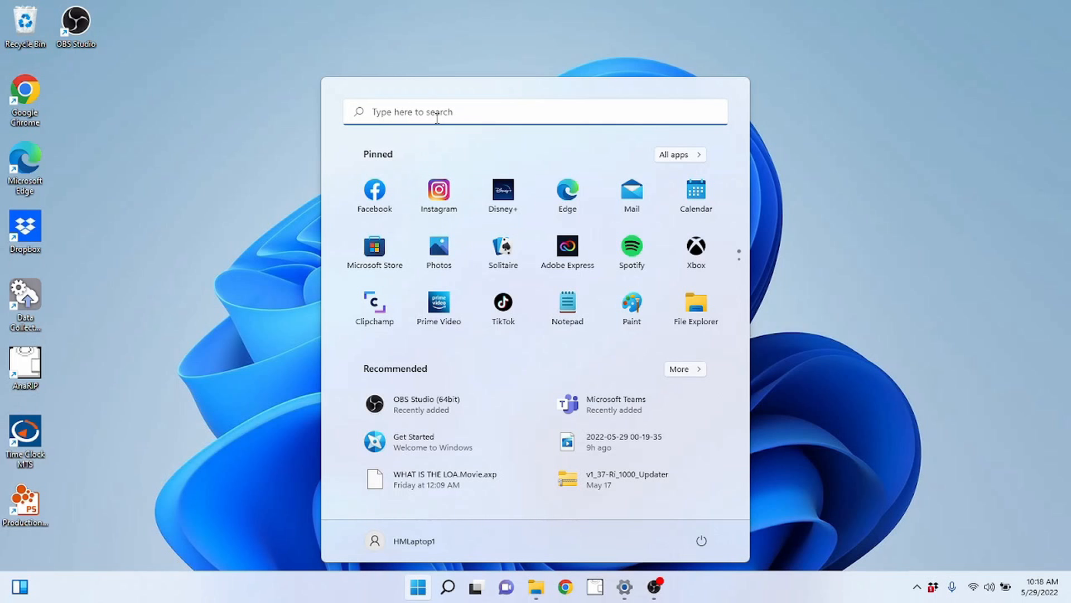
click(449, 590)
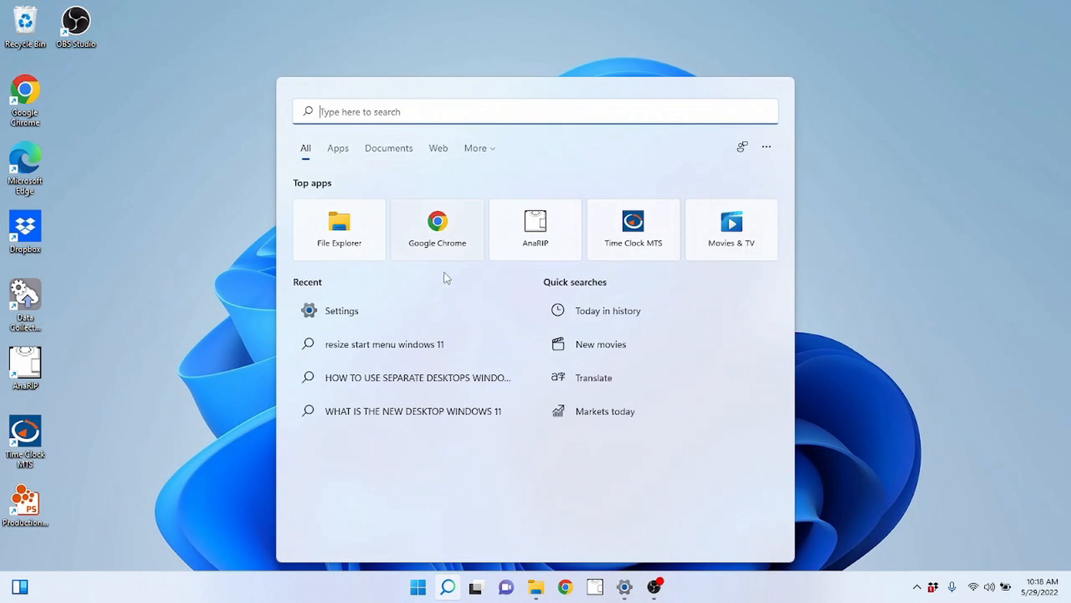
click(416, 590)
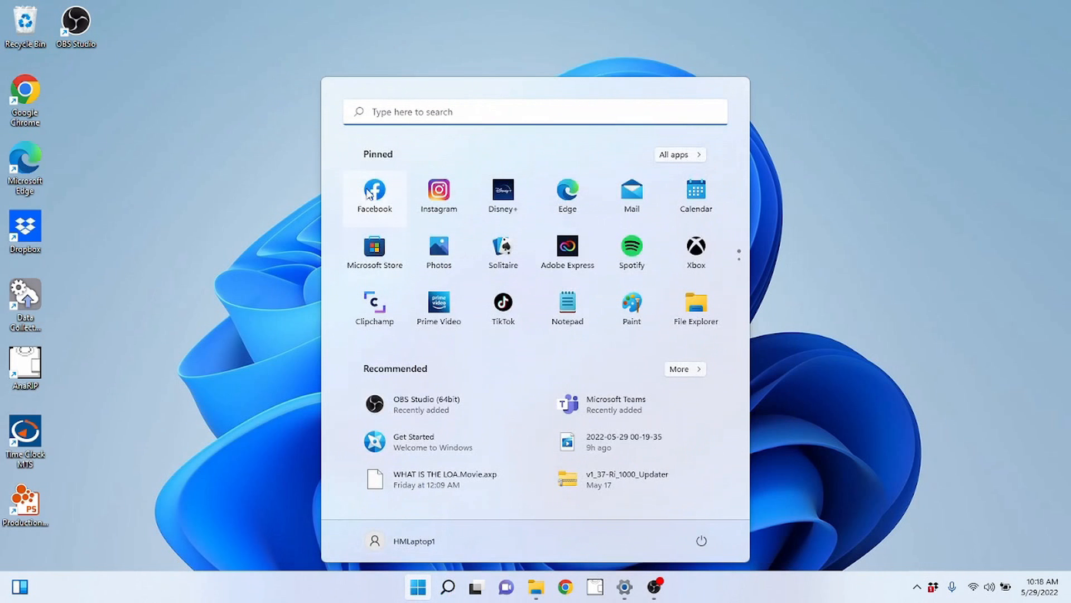
click(414, 114)
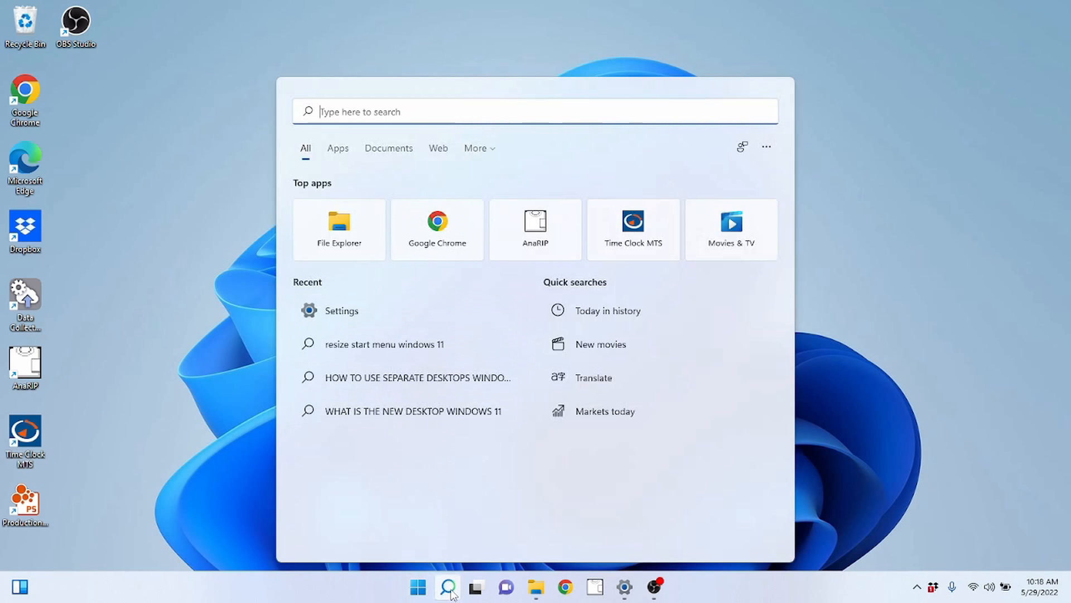
click(419, 590)
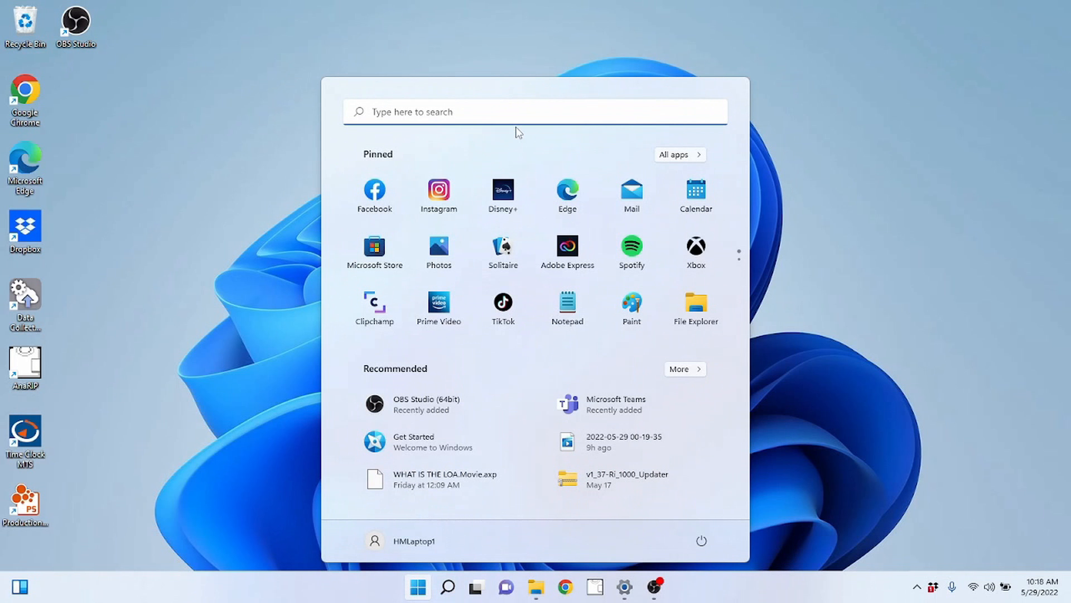
click(453, 110)
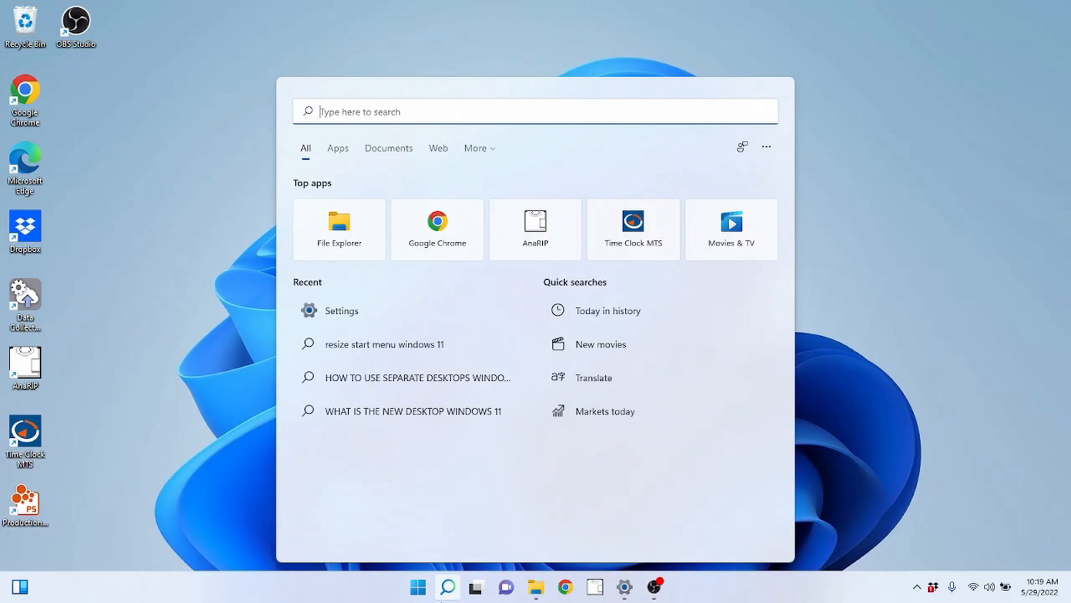
click(419, 586)
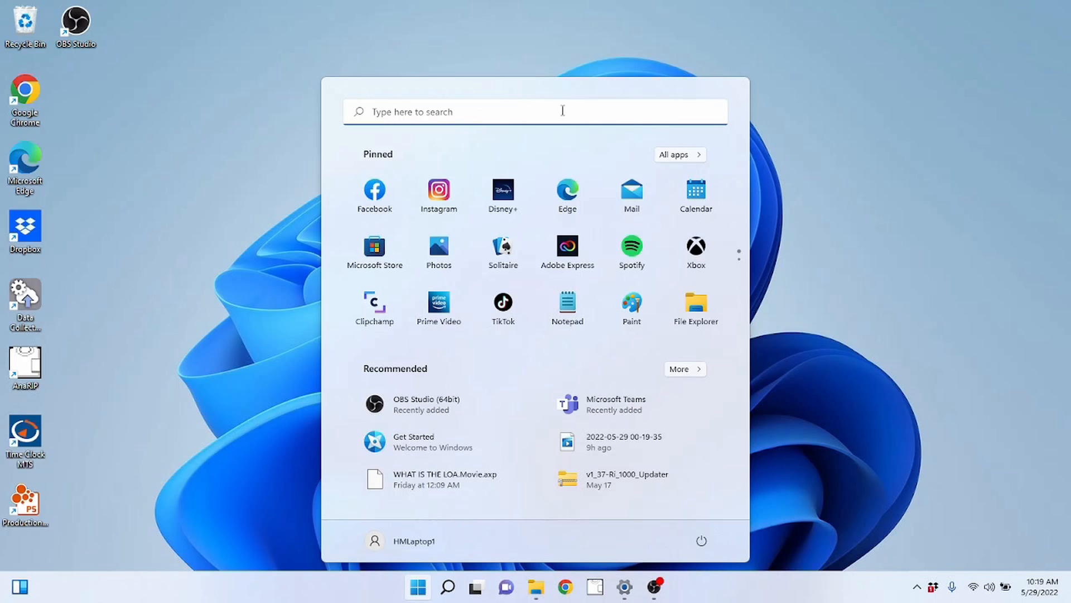
Look through the alphabetical list of all installed apps and return to the pinned apps.
click(676, 158)
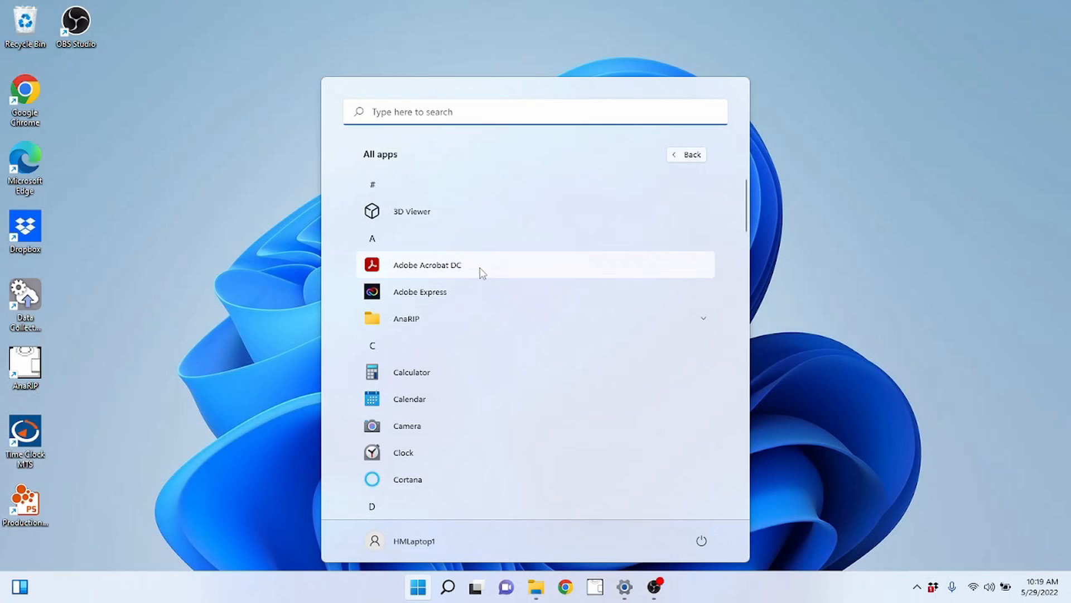
scroll(458, 265, down, 7)
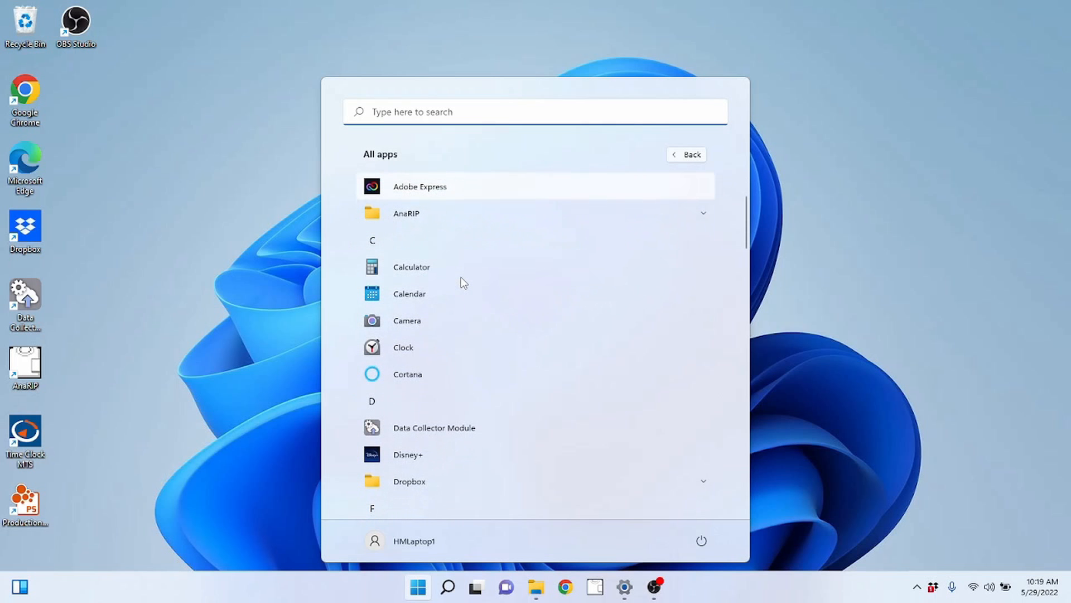
scroll(455, 286, down, 15)
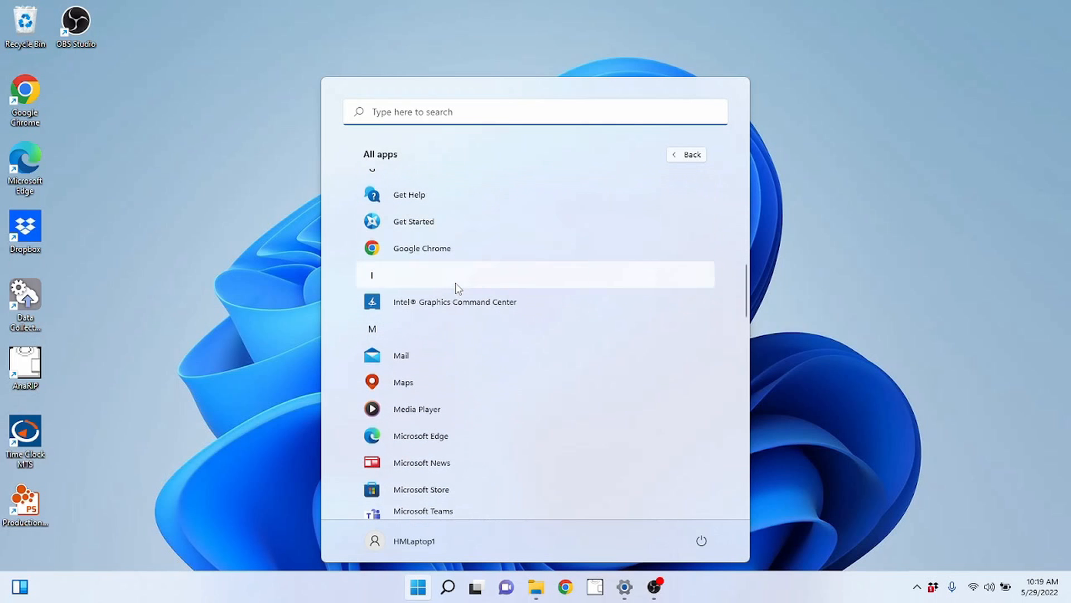
scroll(458, 307, down, 8)
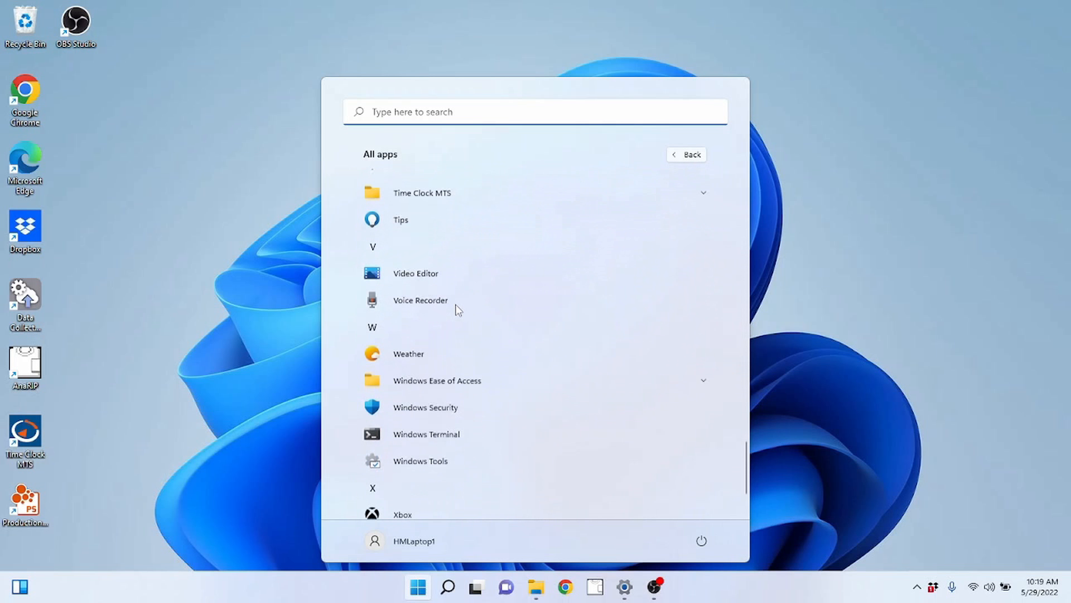
scroll(450, 430, up, 20)
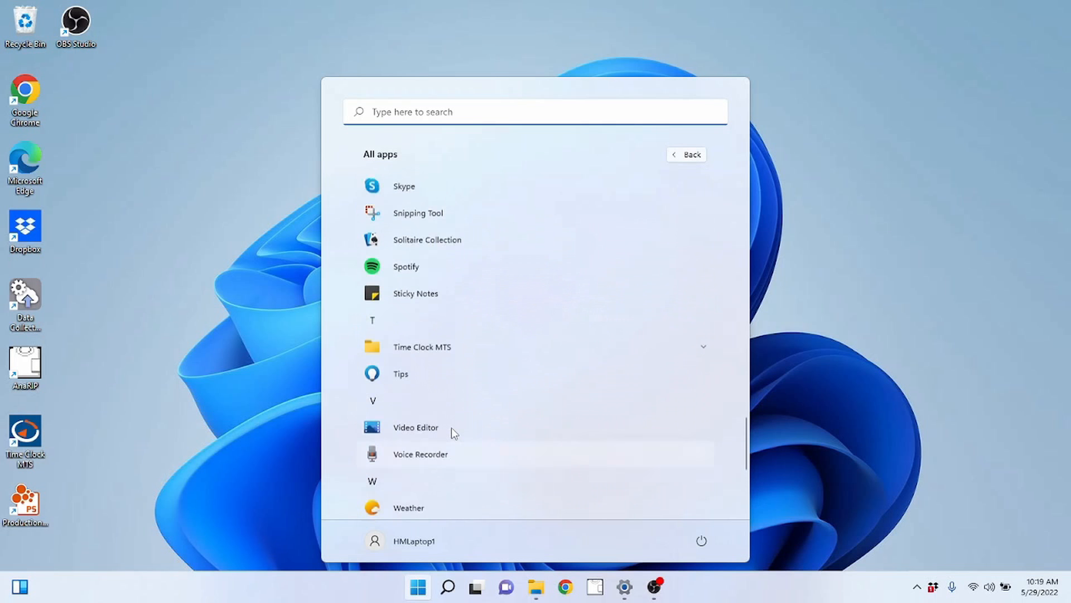
scroll(457, 395, up, 5)
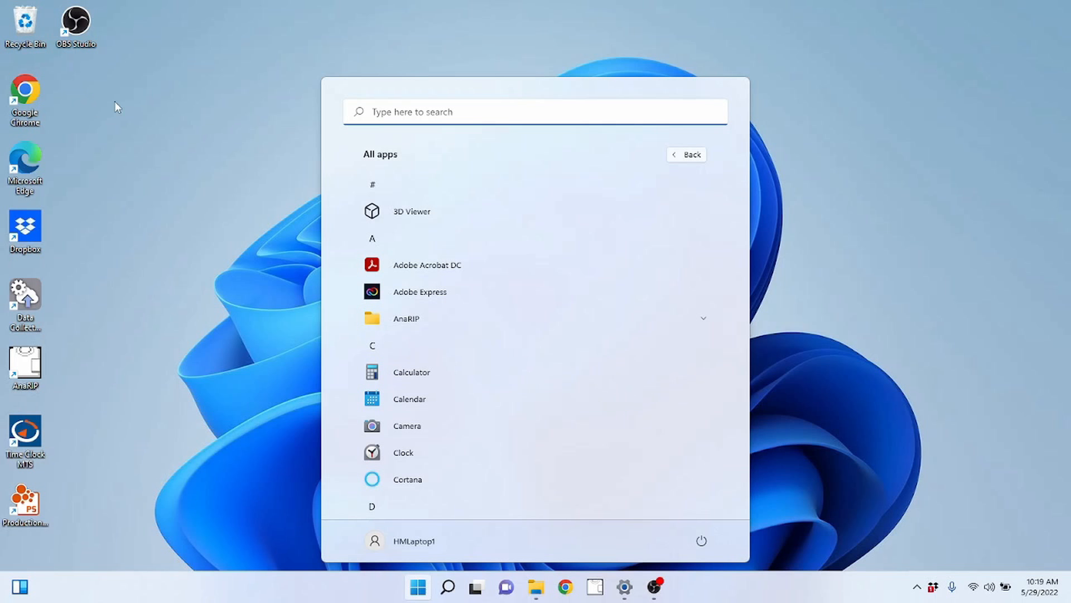
click(677, 156)
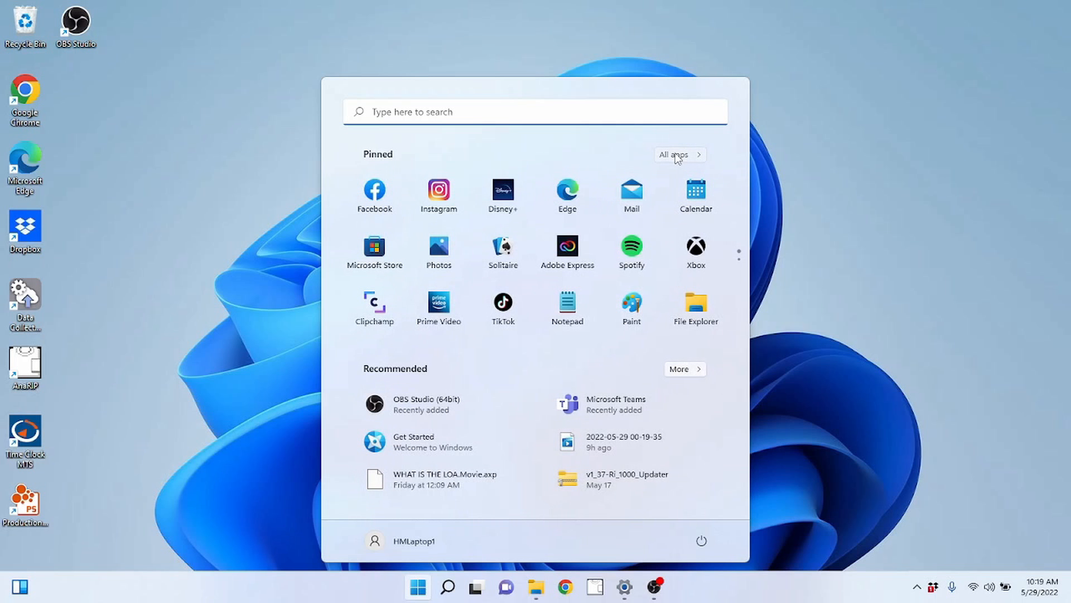
click(678, 158)
scroll(454, 359, down, 4)
scroll(452, 346, up, 3)
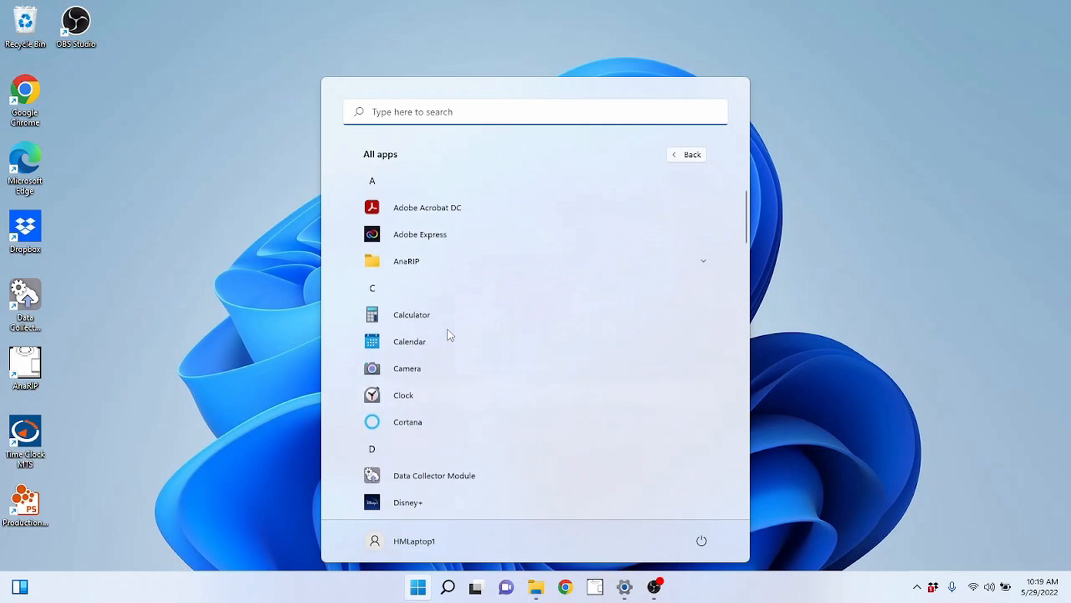
scroll(450, 335, up, 1)
click(693, 157)
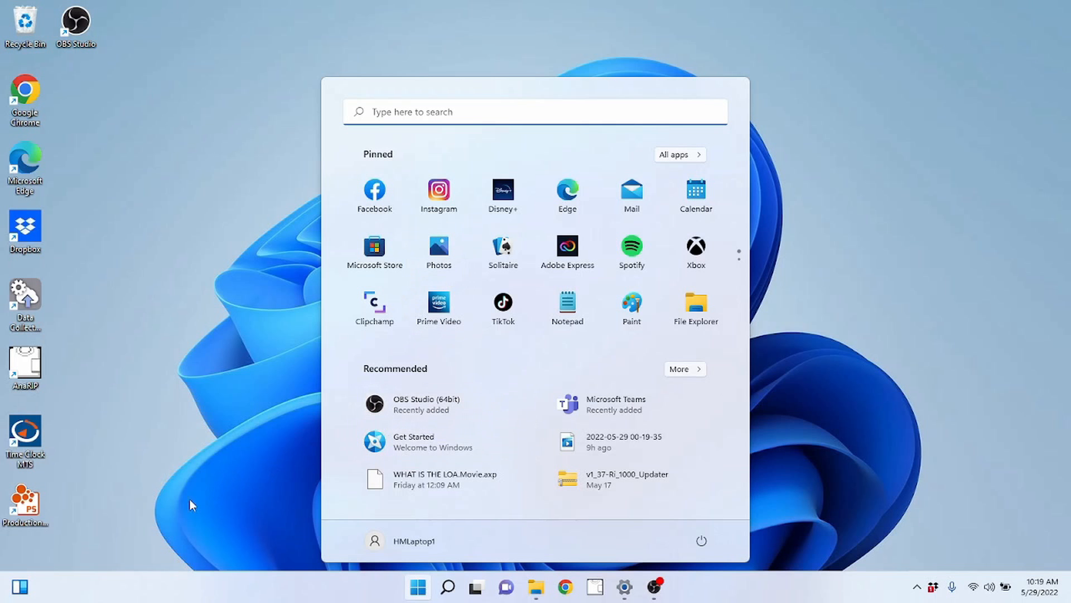
View the widgets panel, dismiss it and bring the Start menu back up.
click(18, 589)
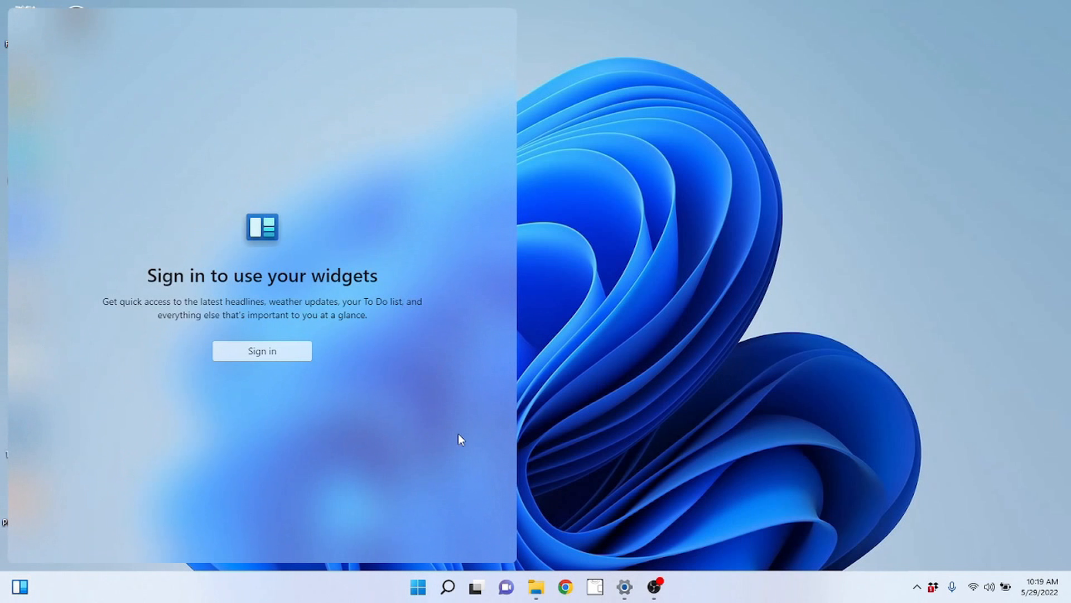
click(587, 413)
click(419, 587)
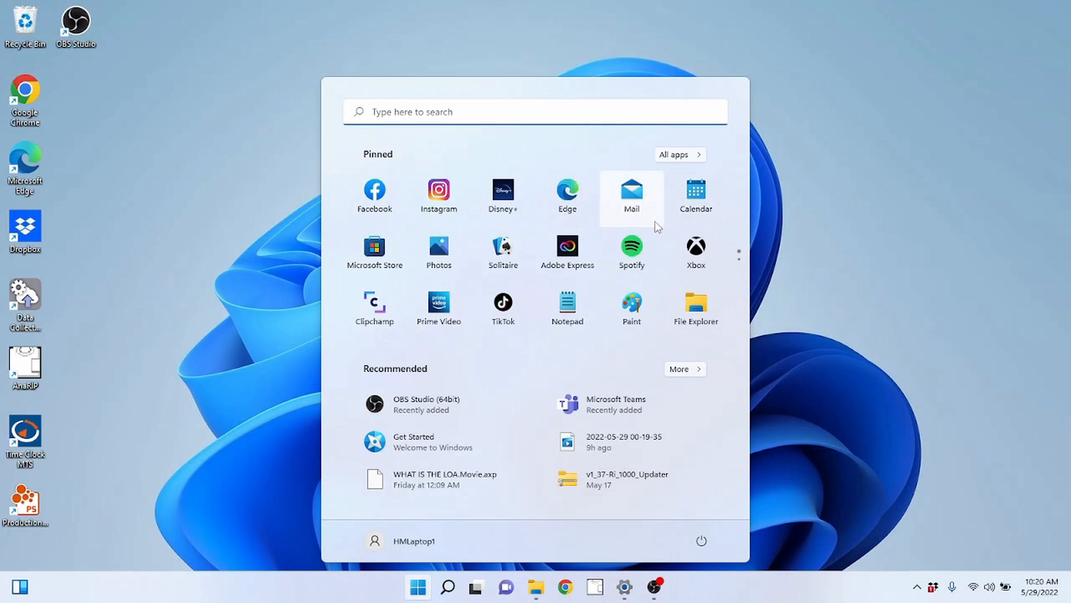
click(123, 59)
drag(131, 21, 1, 578)
click(431, 521)
Unpin Disney+ from the Start menu.
click(428, 585)
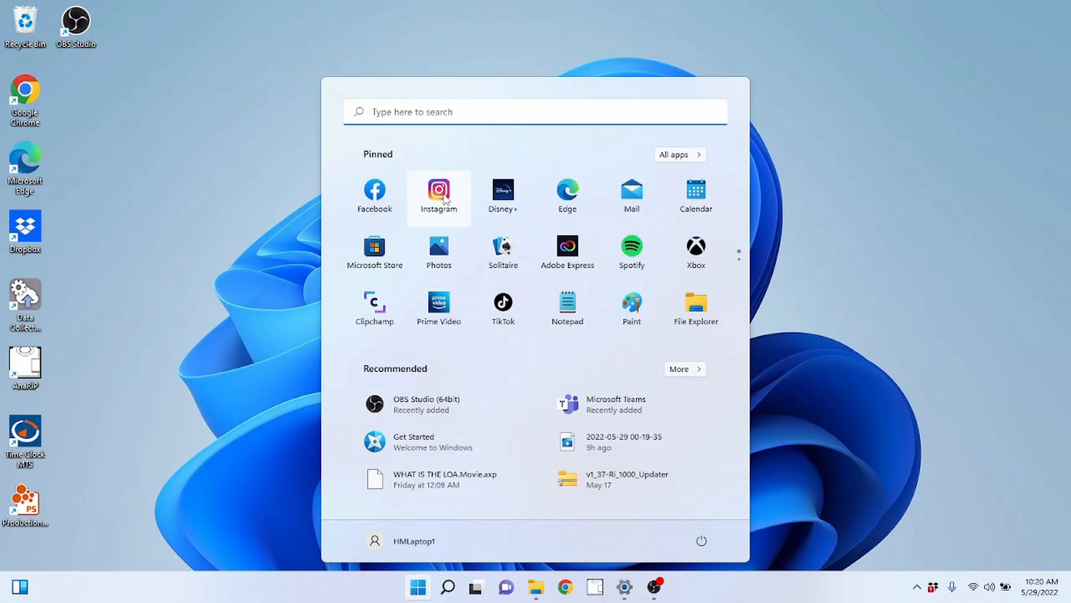
right_click(507, 194)
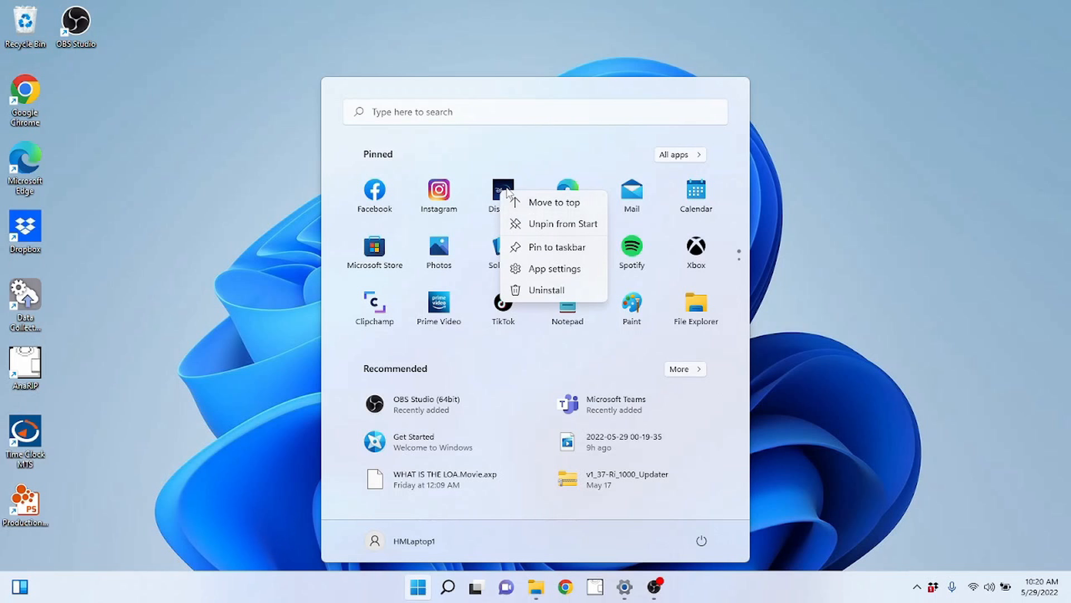
click(542, 230)
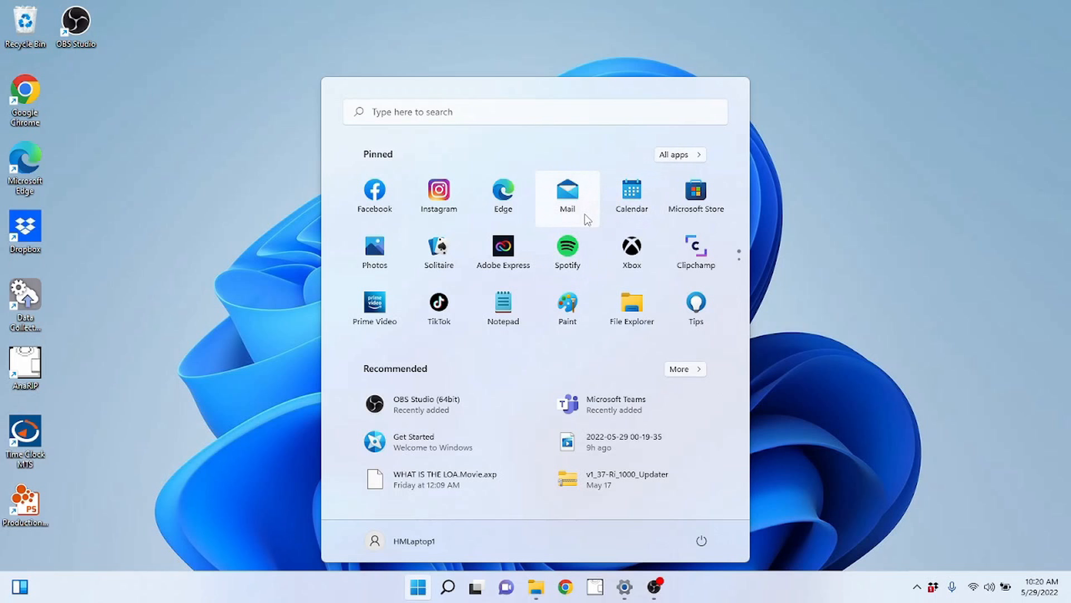
Pin Disney+ back to the Start menu from the list of all apps and return to the pinned apps.
click(673, 159)
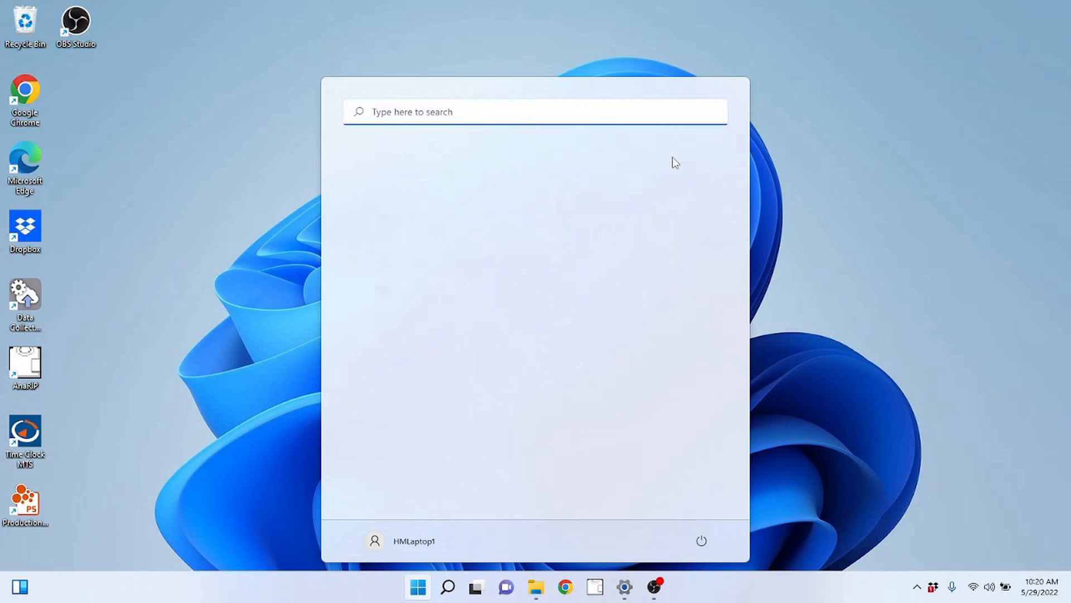
scroll(471, 343, down, 3)
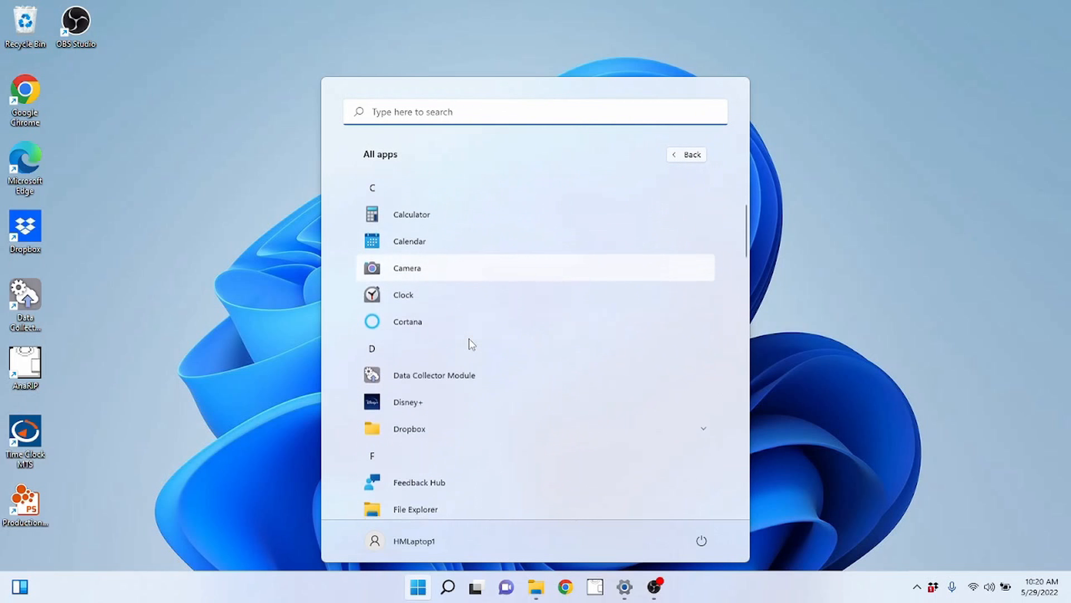
right_click(410, 352)
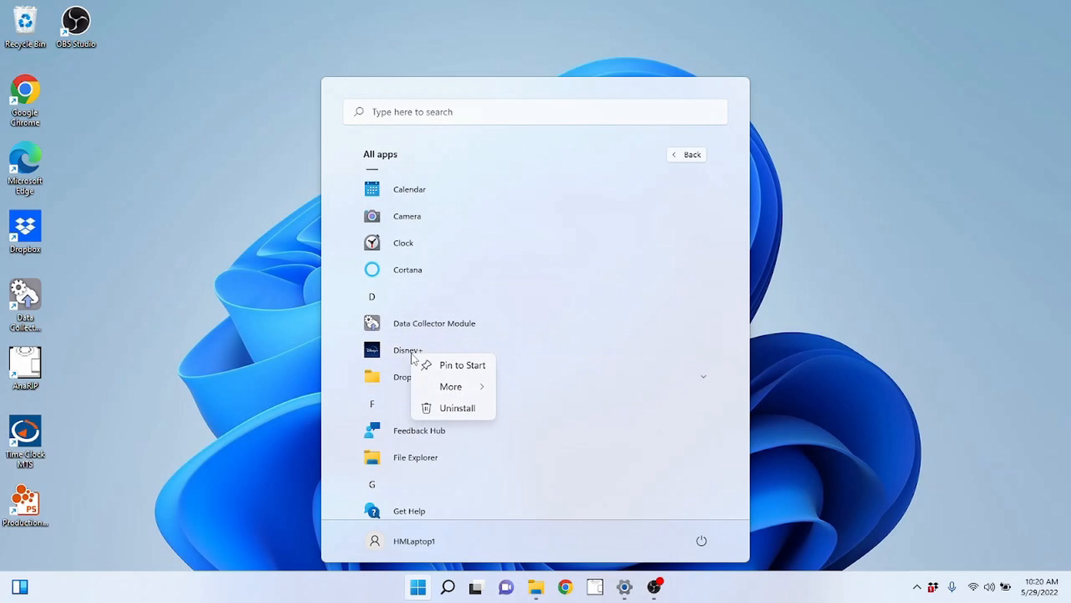
click(451, 367)
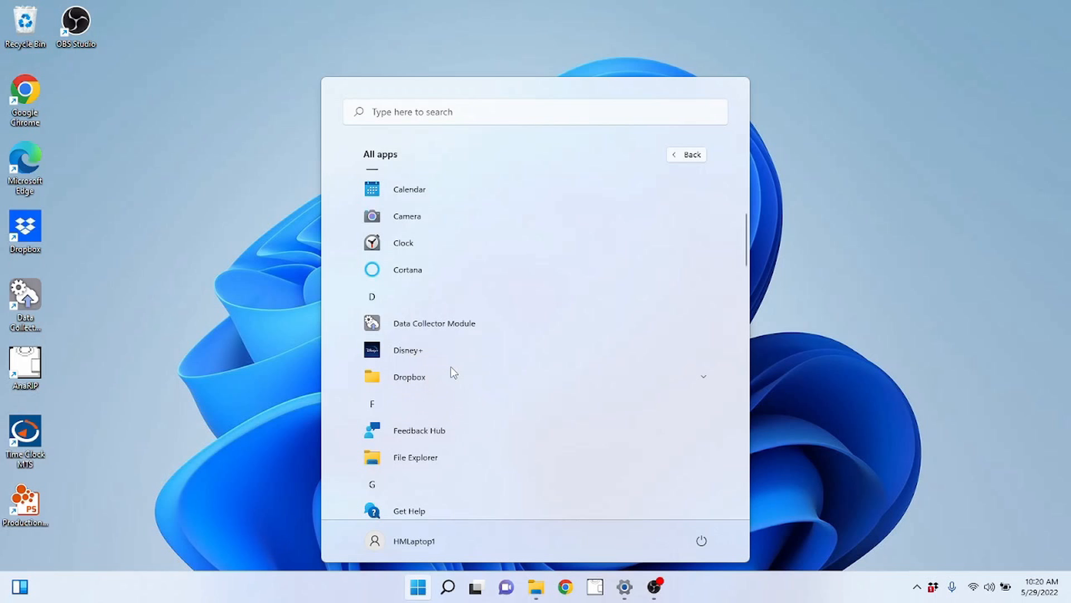
click(685, 155)
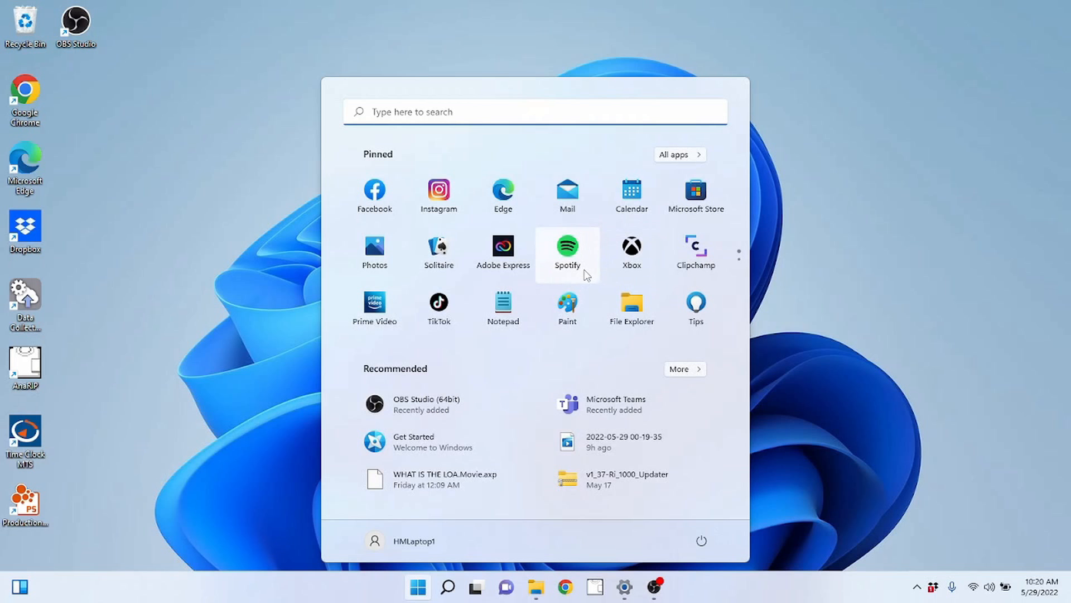
Look through both pages of pinned apps in the Start menu, comparing the first page with the second.
scroll(623, 273, down, 1)
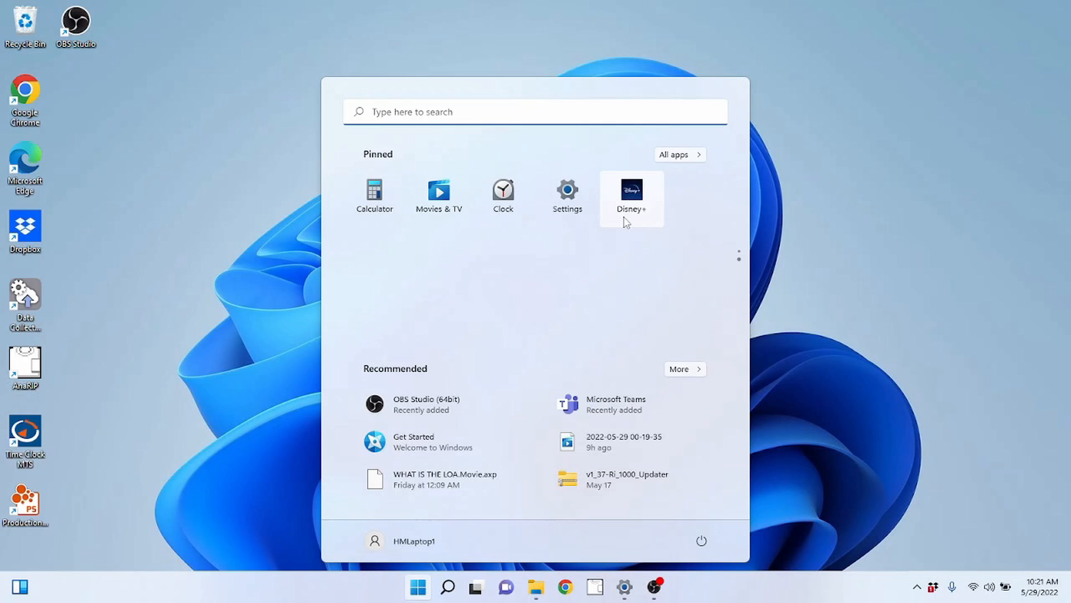
scroll(617, 245, up, 1)
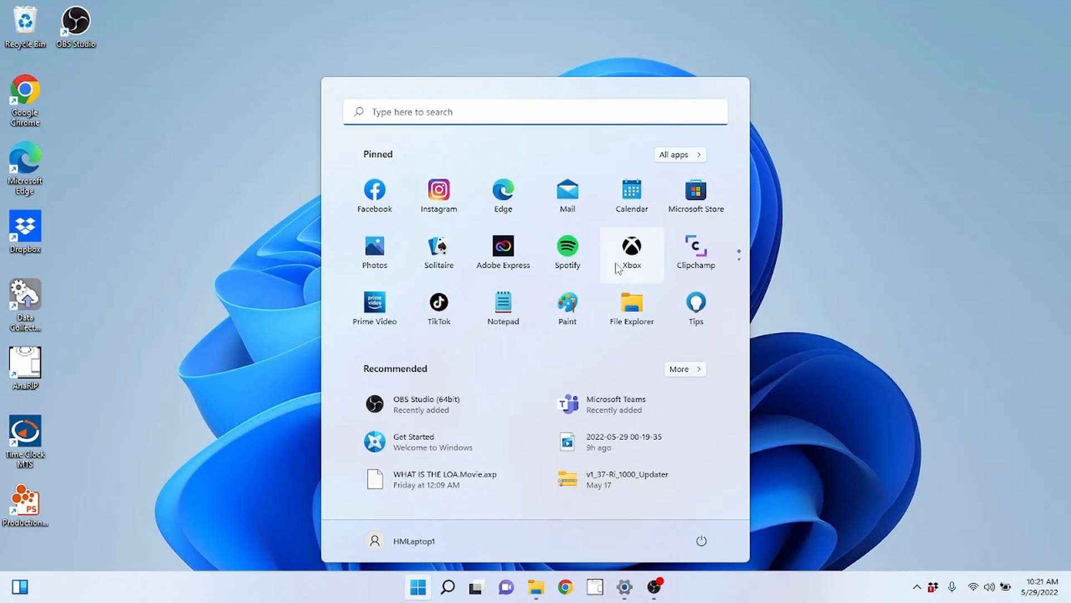
scroll(620, 263, down, 1)
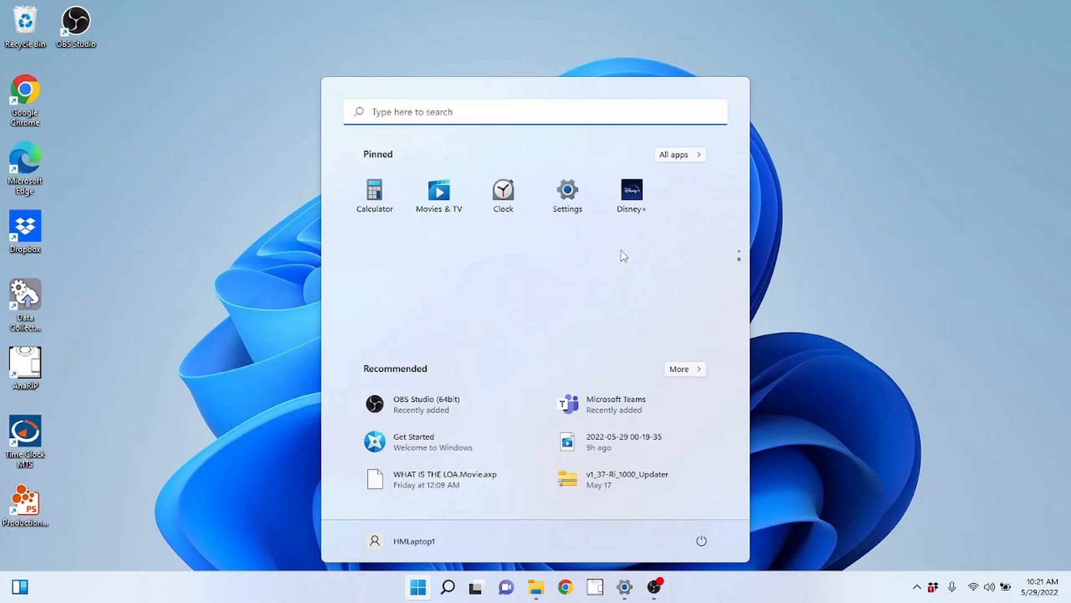
scroll(624, 259, up, 1)
scroll(624, 259, down, 1)
scroll(624, 252, up, 1)
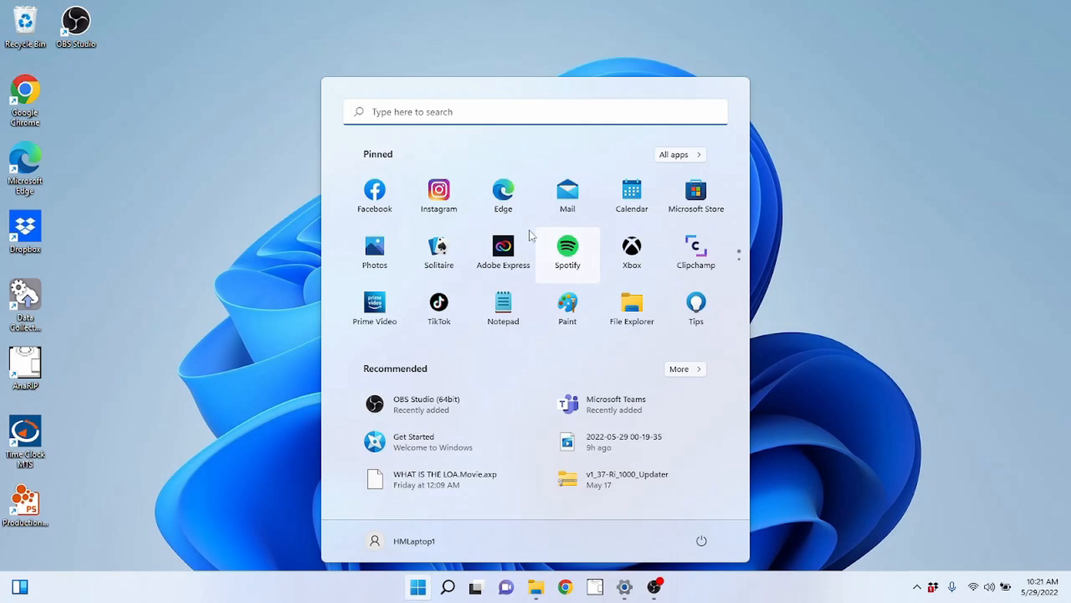
scroll(614, 247, down, 1)
scroll(614, 247, up, 1)
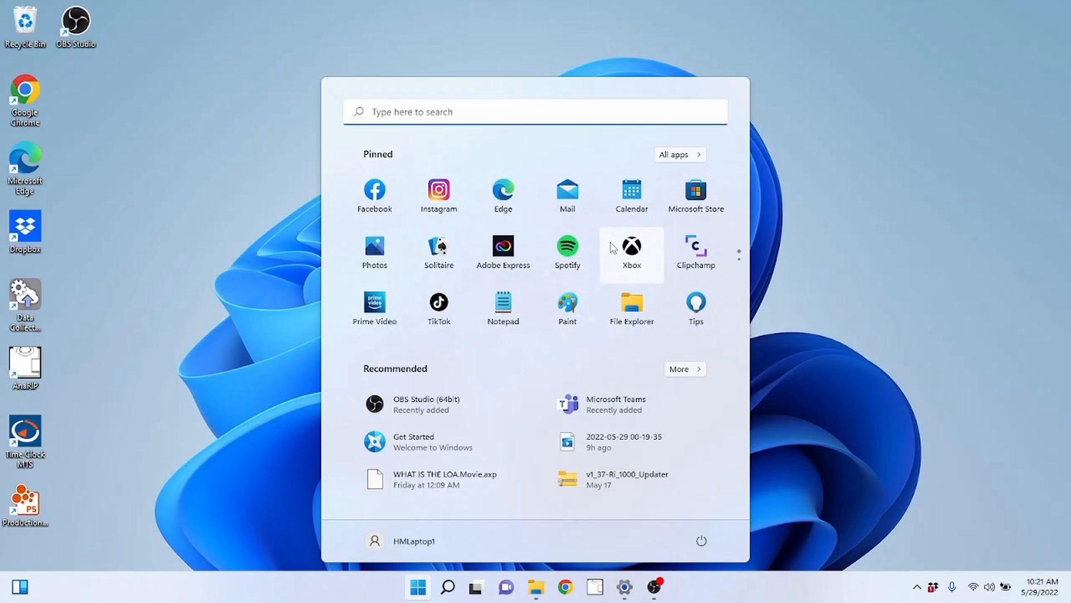
scroll(614, 247, down, 1)
scroll(614, 257, up, 1)
Move Disney+ to the first position on the second page of pinned apps, ahead of Calculator.
scroll(610, 268, down, 1)
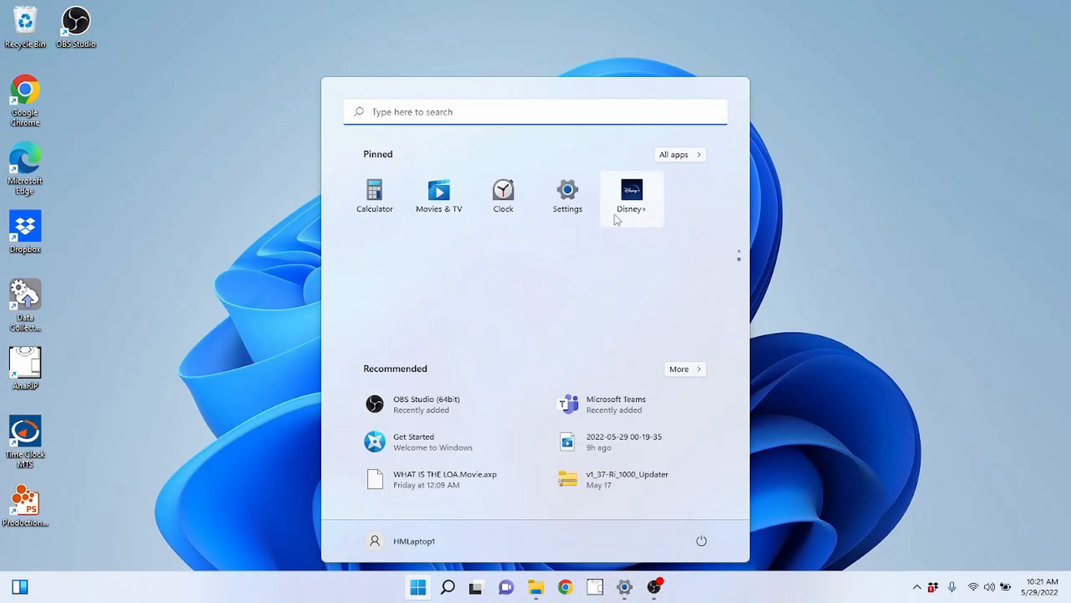
click(632, 199)
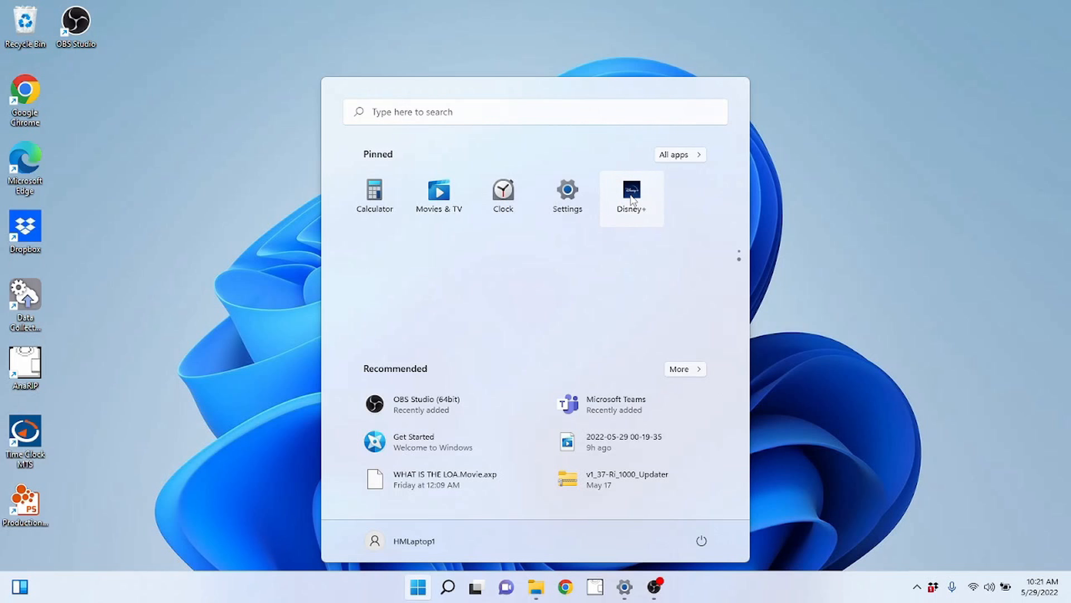
drag(631, 207, 373, 198)
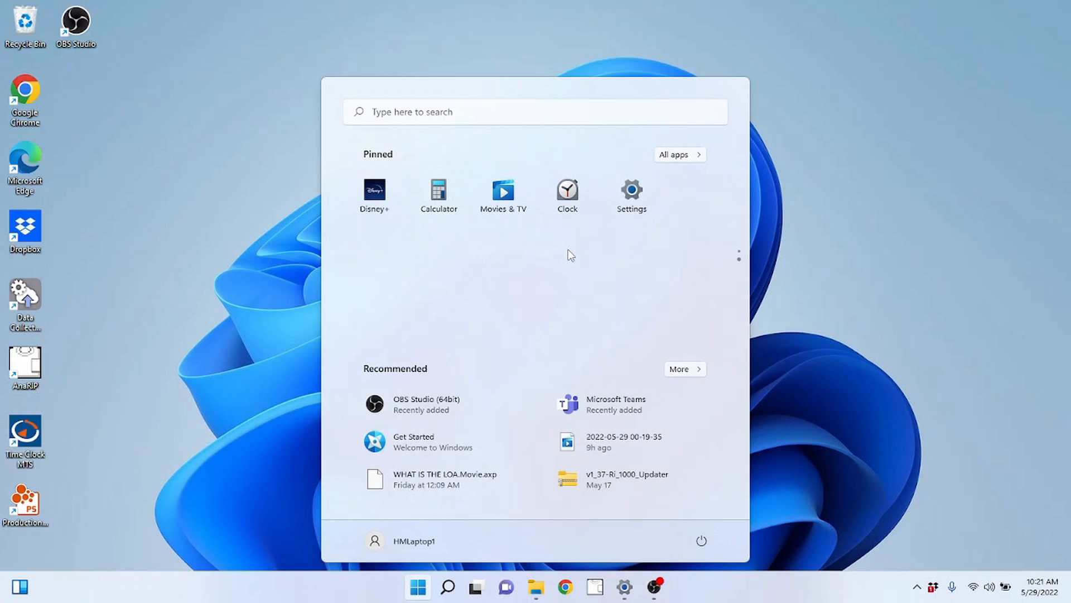
Move Clock from the second page of pinned apps to the first page, between Facebook and Instagram, and close the Start menu.
scroll(605, 274, up, 1)
scroll(600, 282, down, 1)
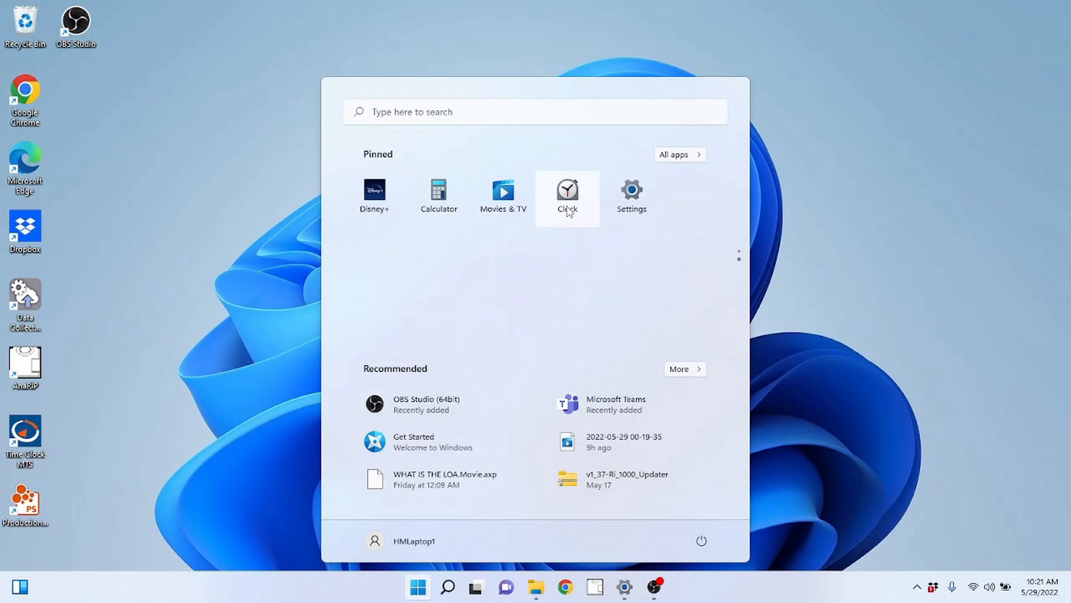
drag(571, 199, 438, 198)
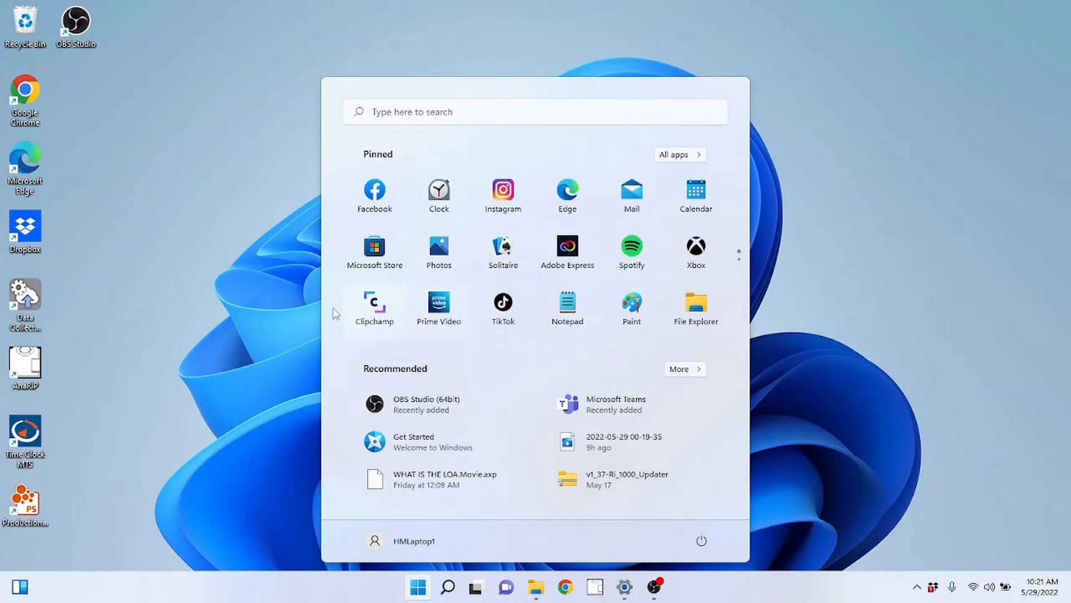
click(150, 20)
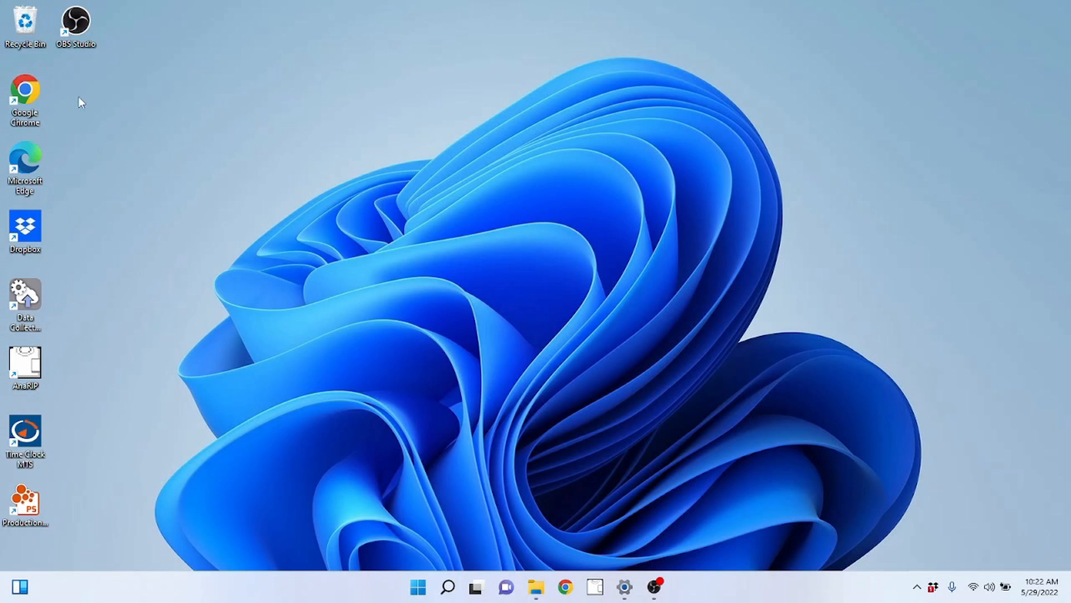
Review the pinned app pages and the full list of recommended items in the Start menu, and return to the desktop.
click(418, 586)
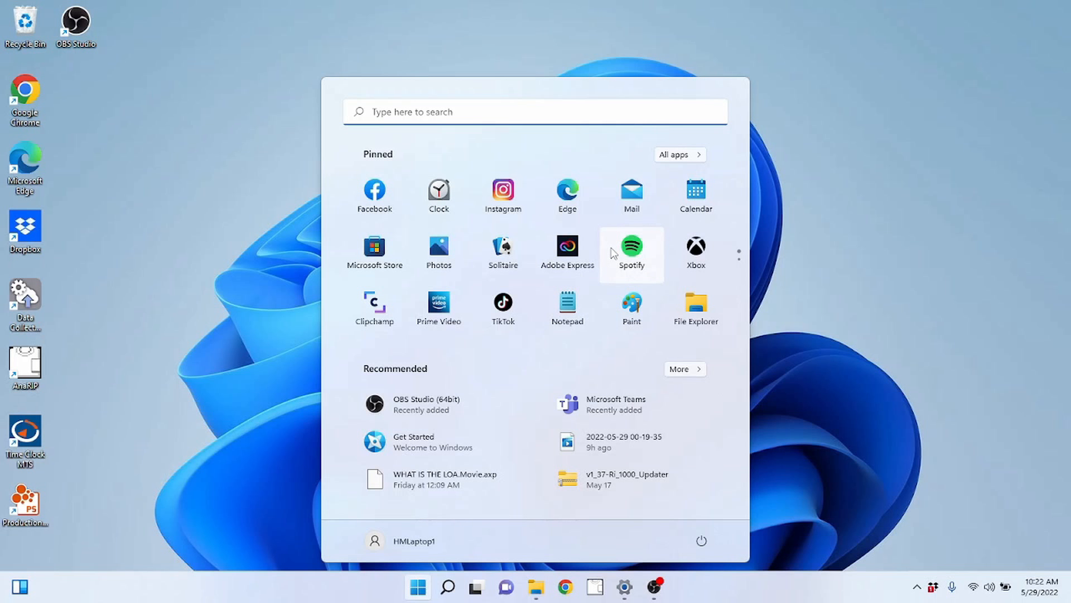
scroll(604, 274, down, 1)
scroll(588, 259, up, 1)
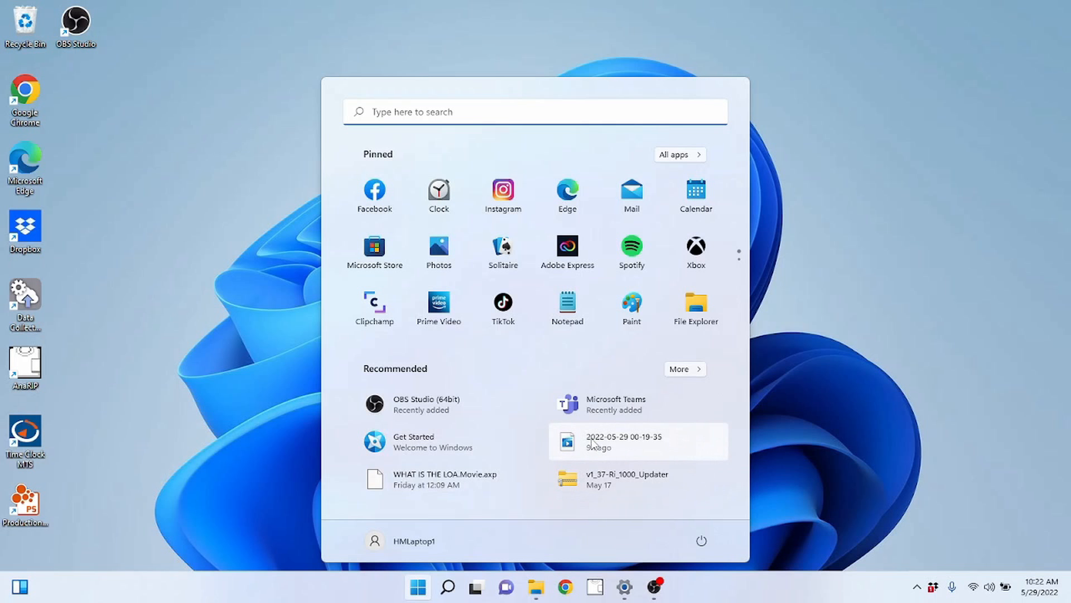
click(682, 370)
scroll(651, 332, down, 10)
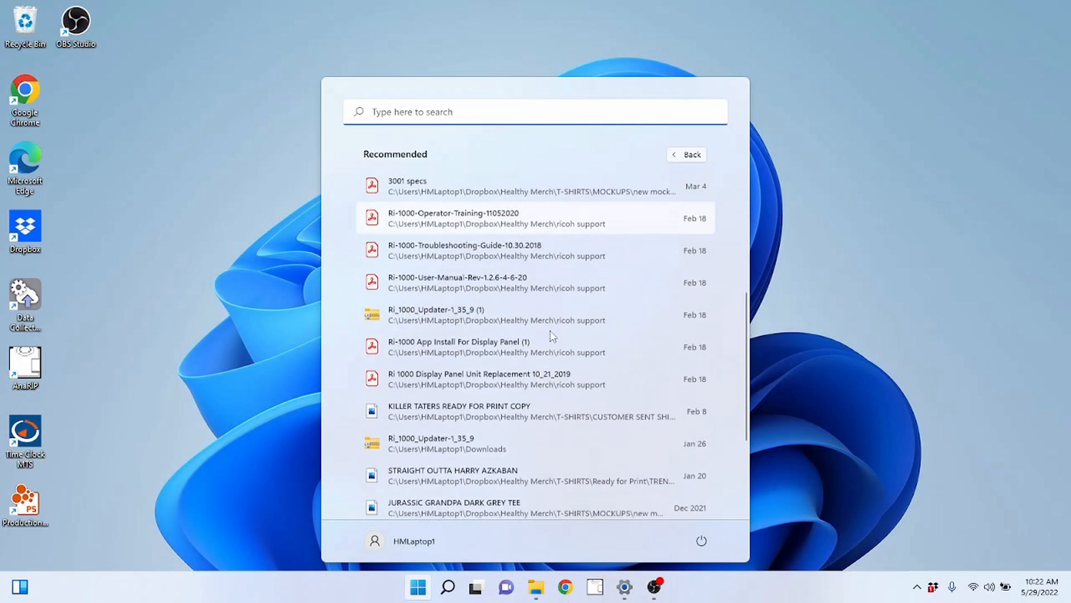
scroll(539, 335, up, 10)
click(690, 154)
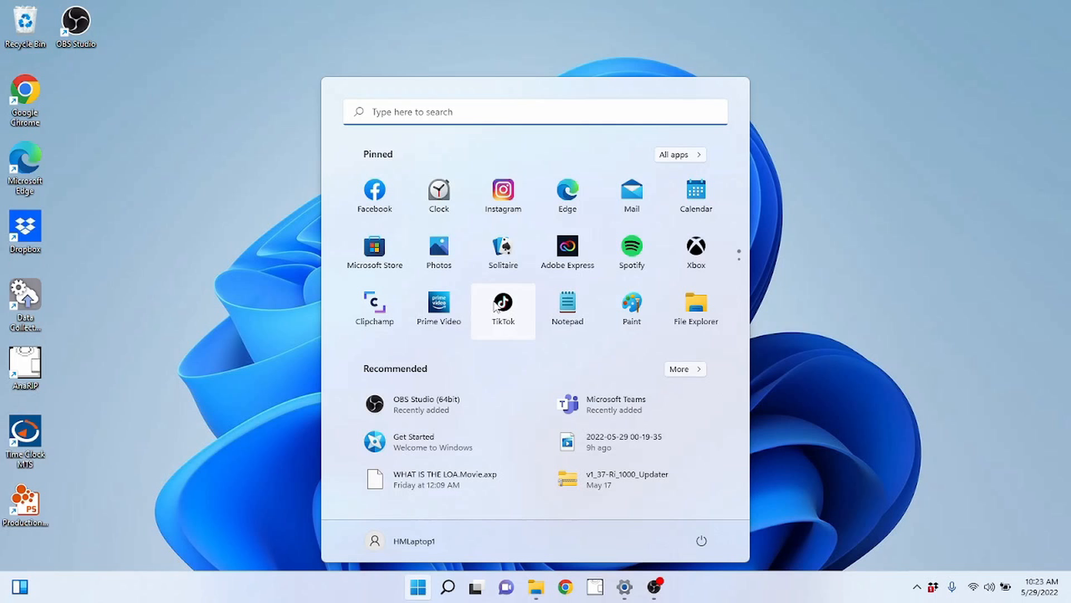
click(230, 250)
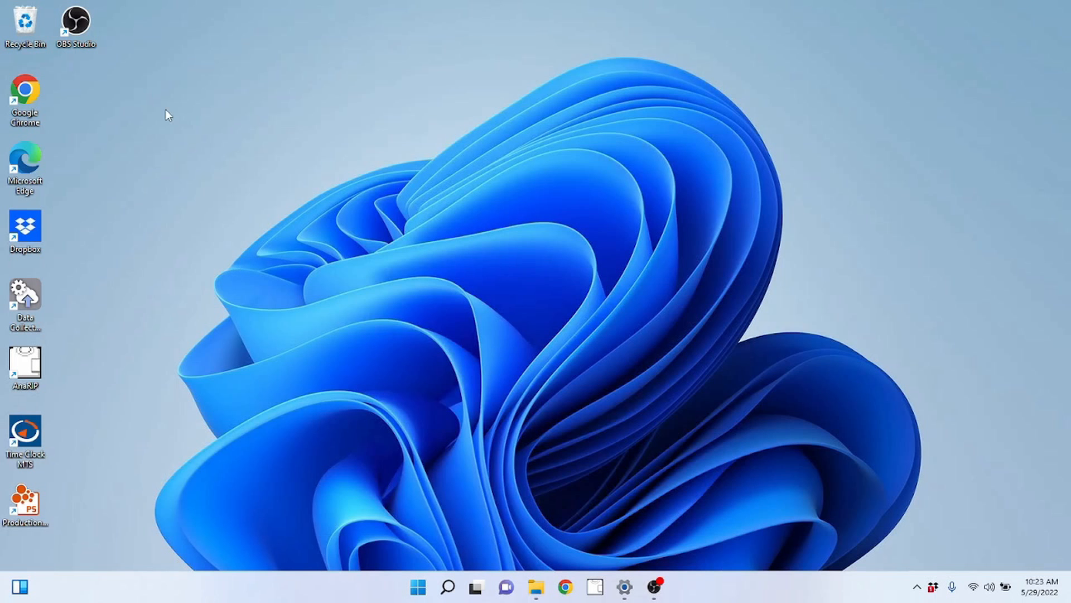
Launch Google Chrome from the desktop and close its window.
drag(121, 15, 203, 235)
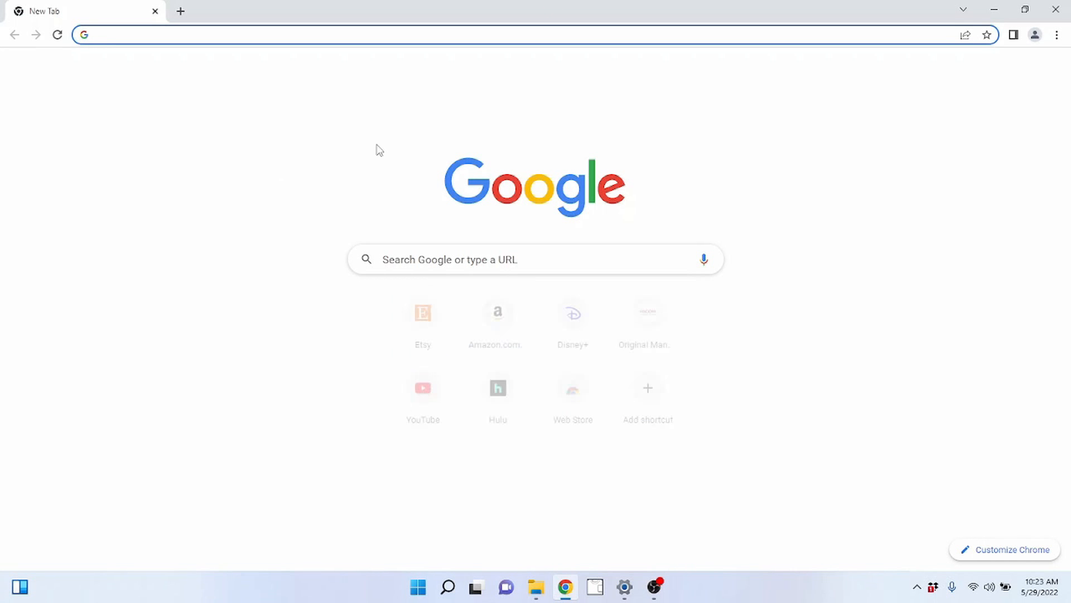
click(1055, 10)
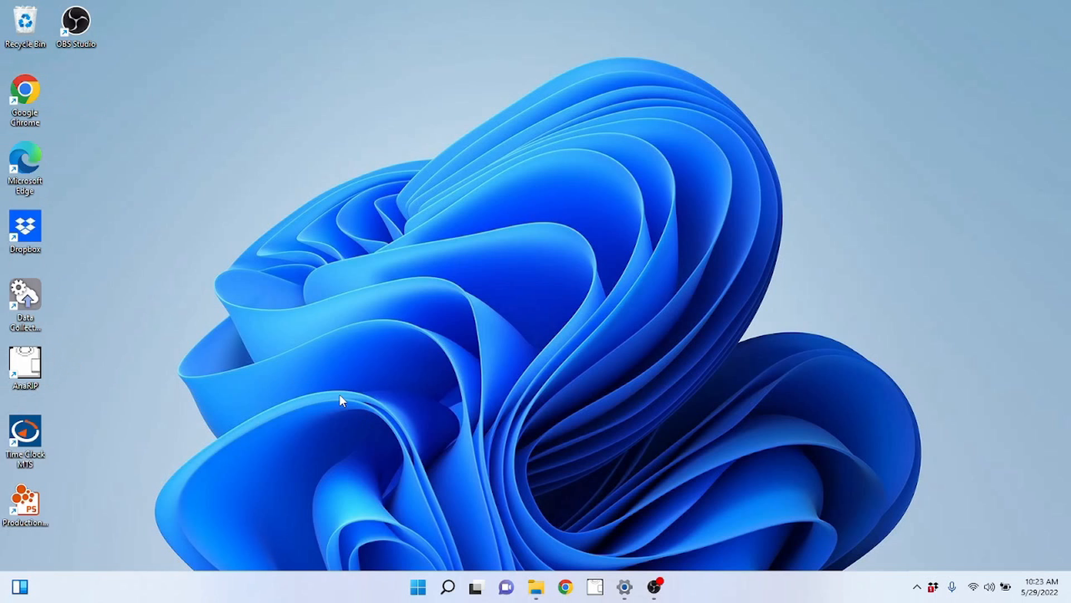
Launch Clock from the Start menu's pinned apps, move its window towards the middle of the desktop and close it.
click(418, 586)
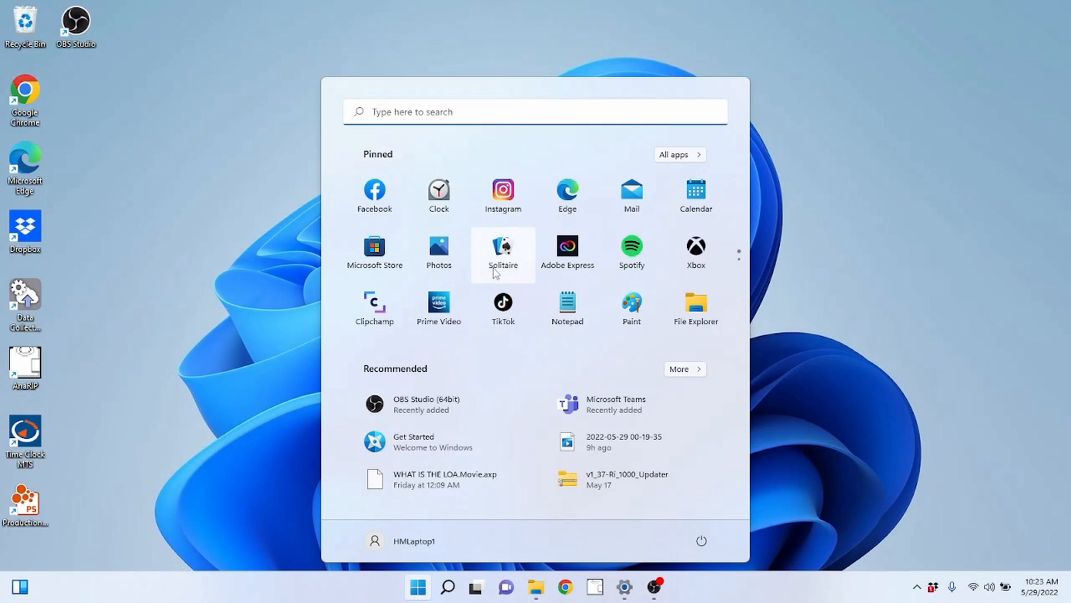
click(438, 200)
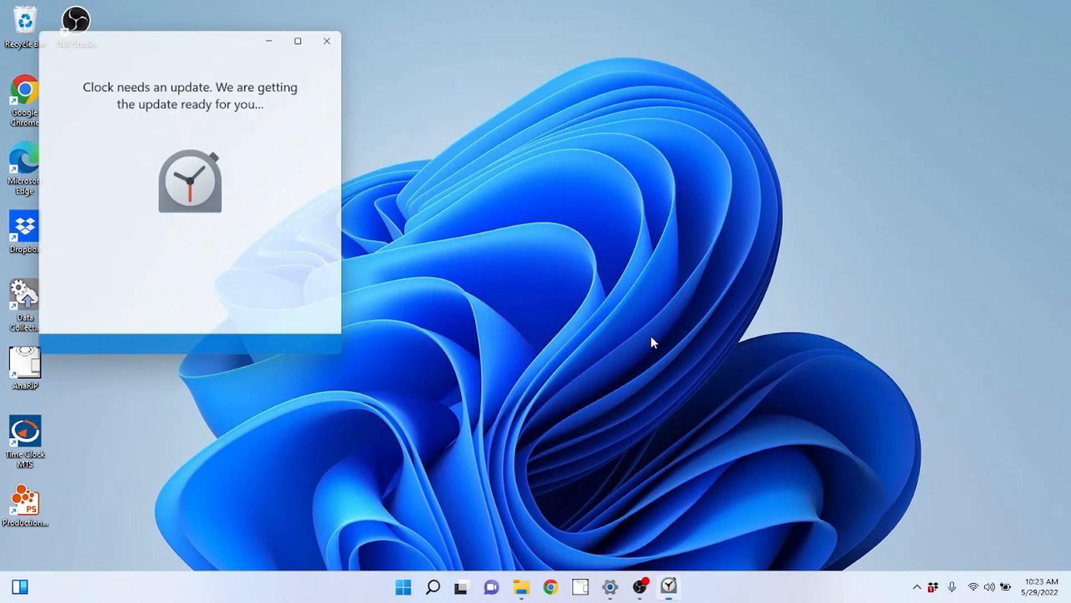
drag(143, 29, 351, 53)
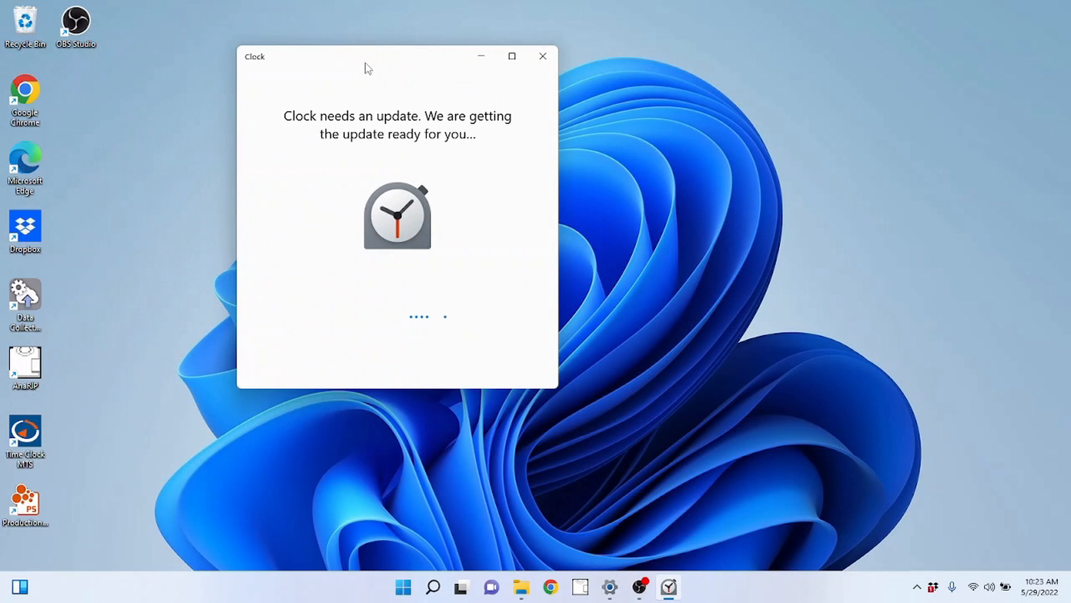
click(542, 56)
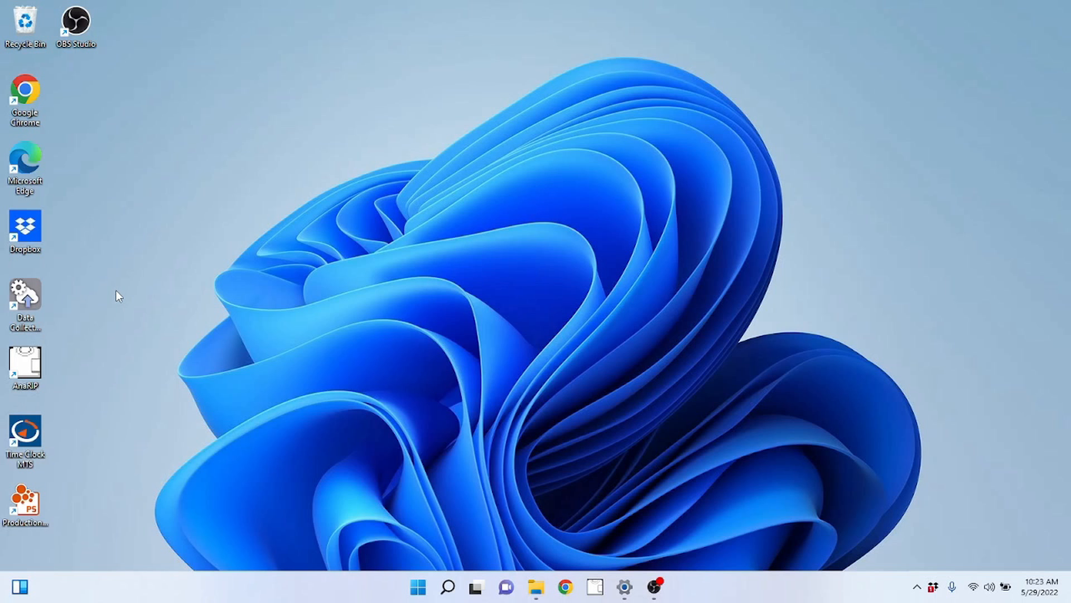
Bring up the open Videos folder window and close it.
click(536, 588)
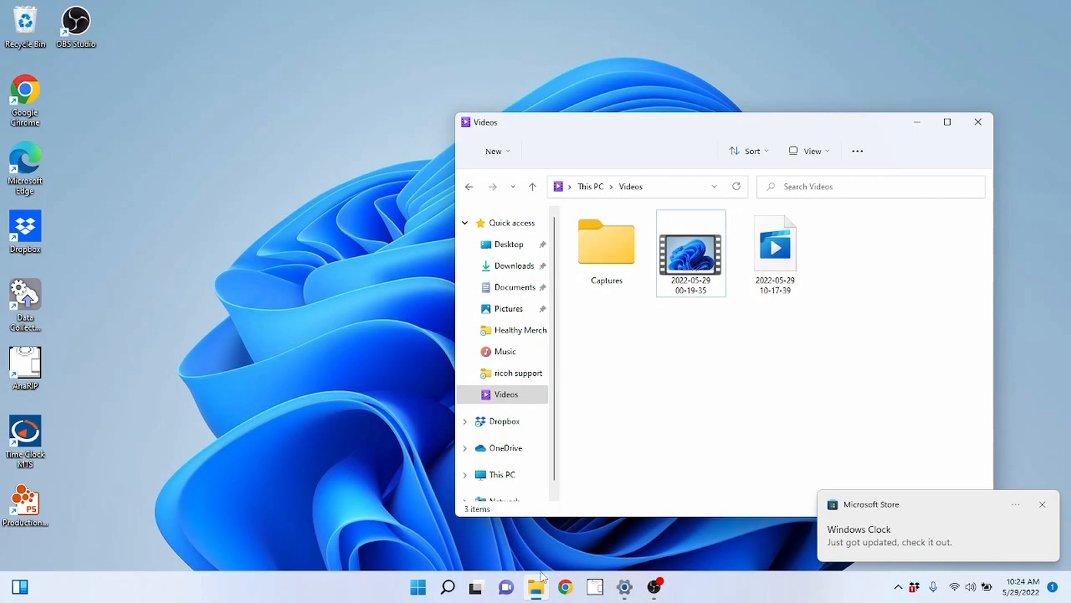
mouse_move(541, 588)
click(347, 486)
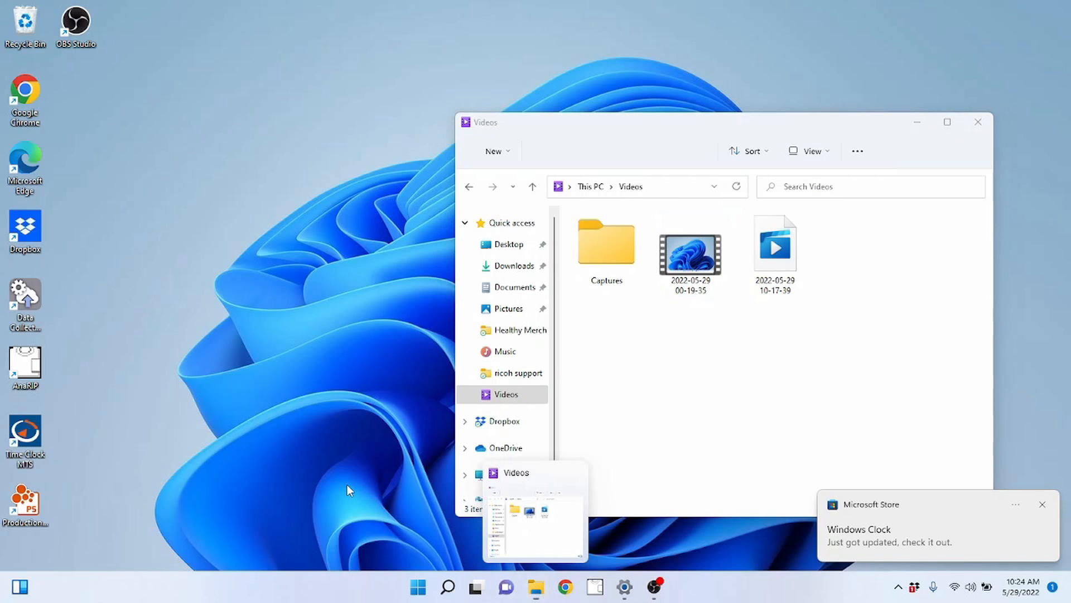
click(987, 130)
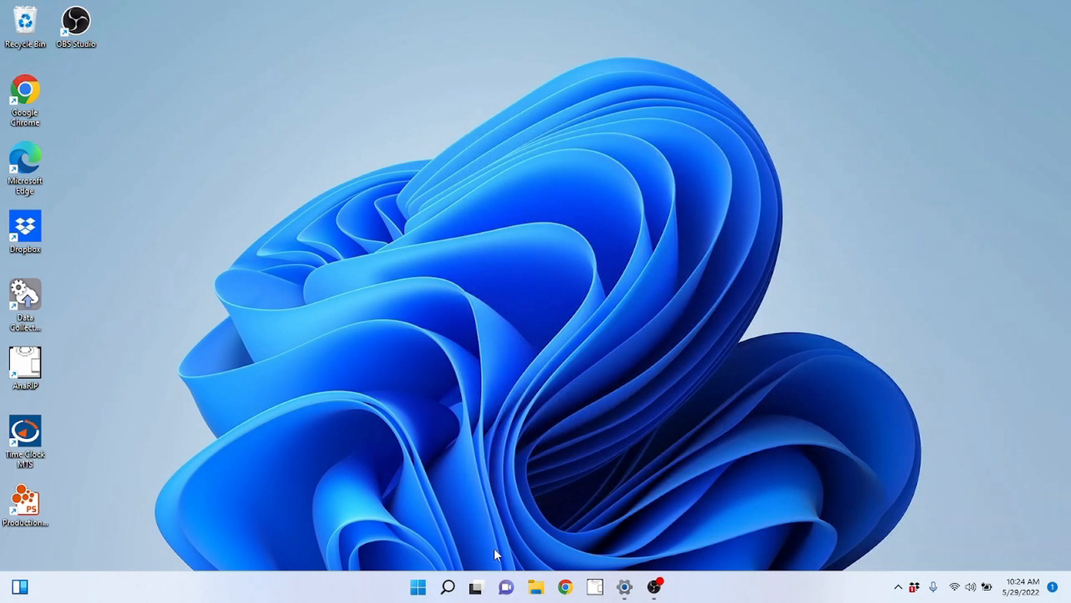
Open a new File Explorer window and look through the Quick access folders and recent files.
click(537, 587)
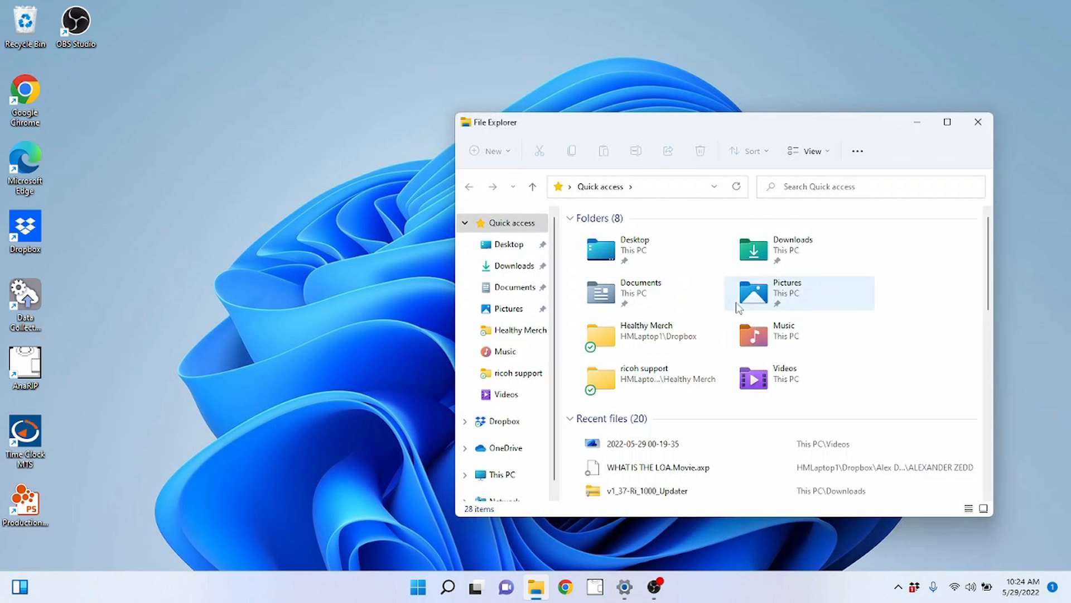
scroll(776, 357, down, 7)
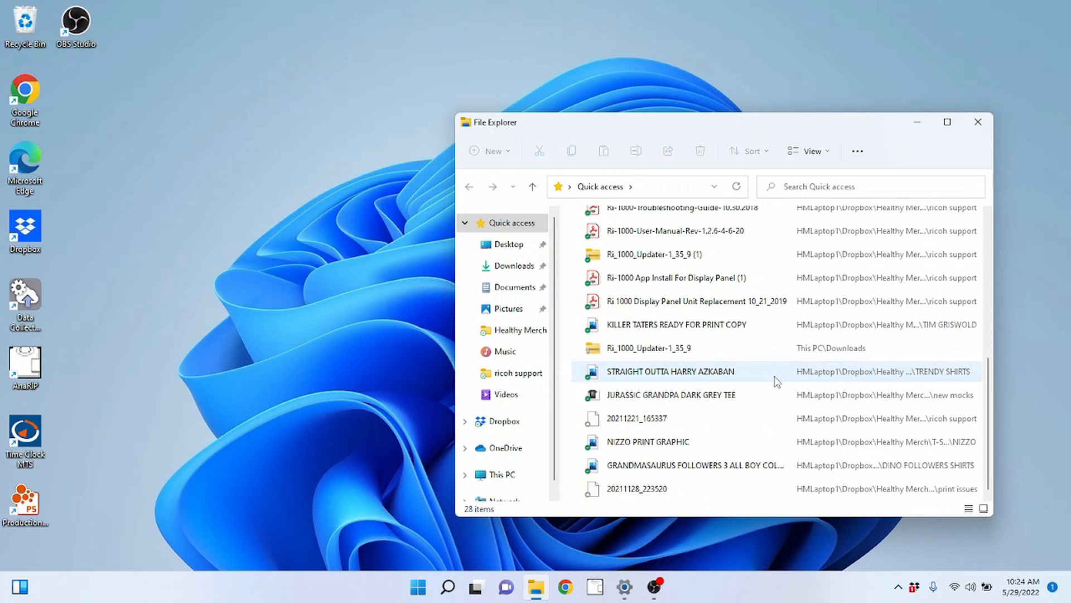
scroll(773, 378, up, 7)
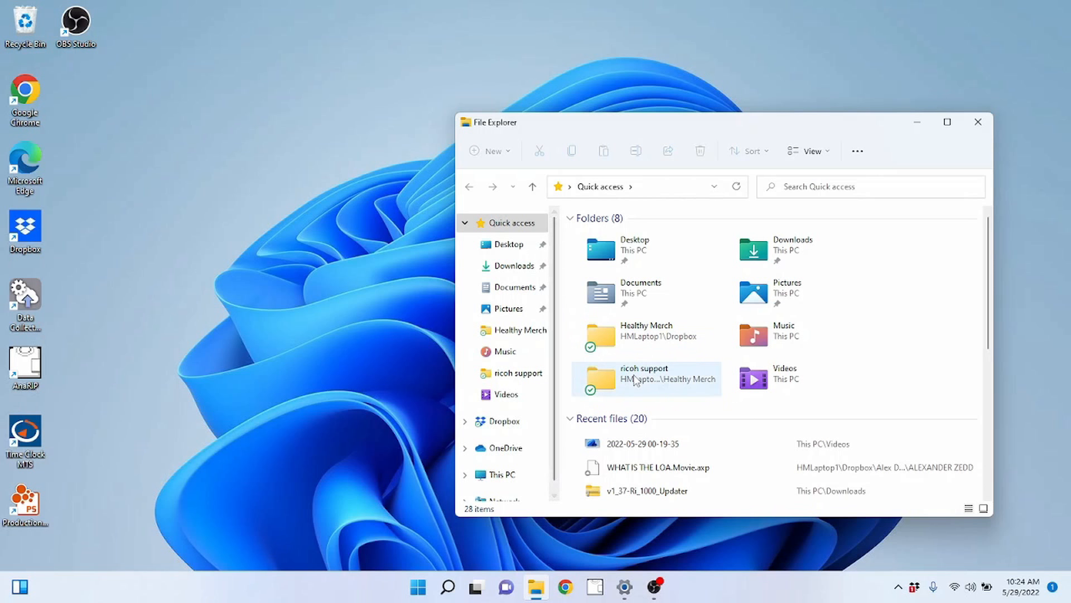
Move the File Explorer window nearer the middle of the desktop, view the Desktop folder and go back to Quick access.
drag(630, 121, 540, 72)
double_click(544, 209)
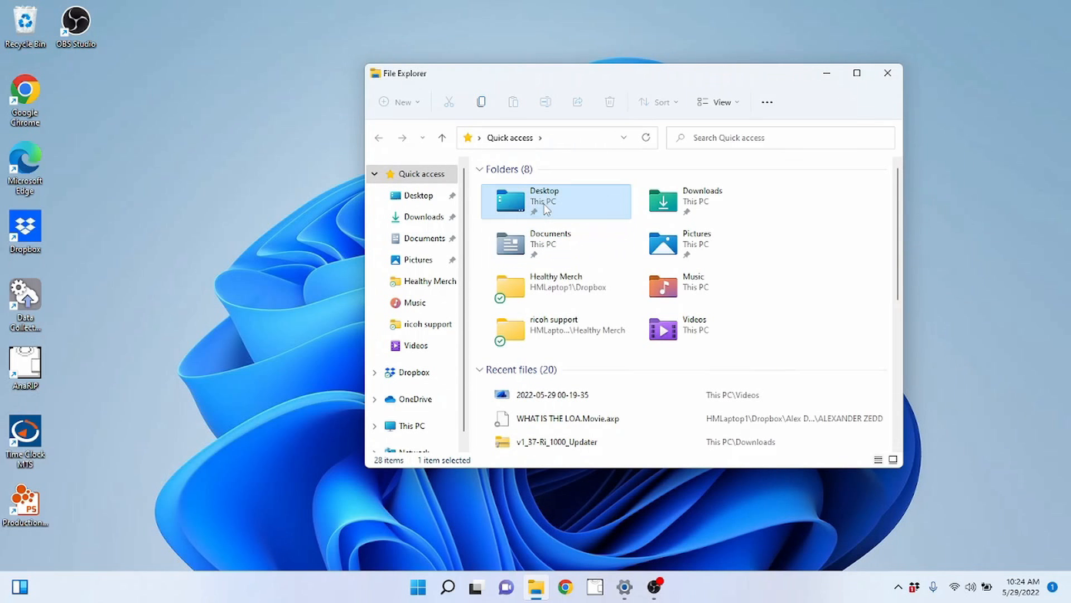
click(379, 138)
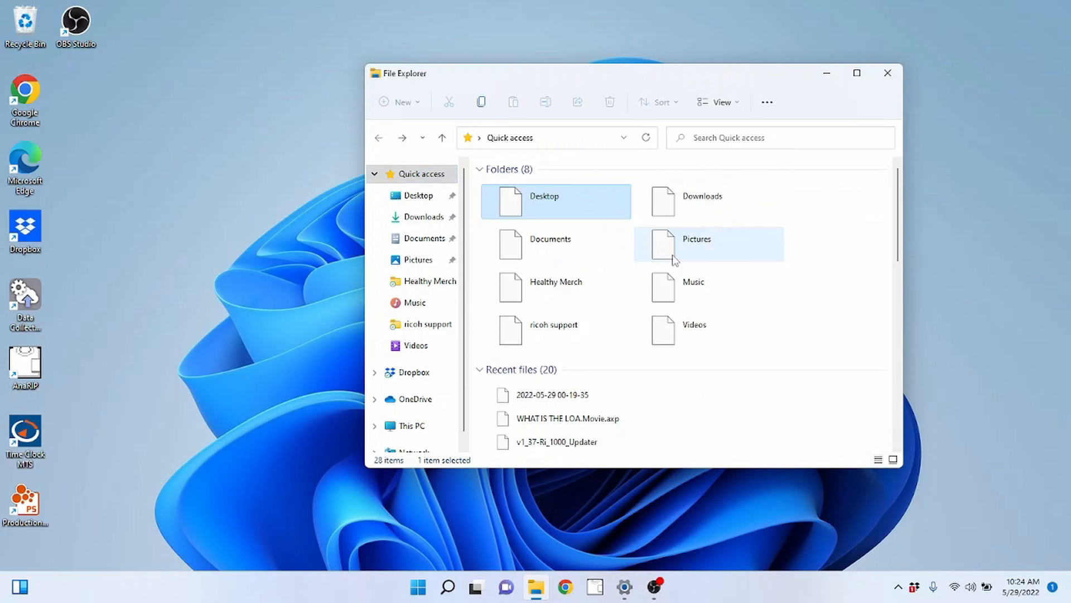
View the contents of the Downloads folder, go back to Quick access and minimize the File Explorer window.
double_click(689, 216)
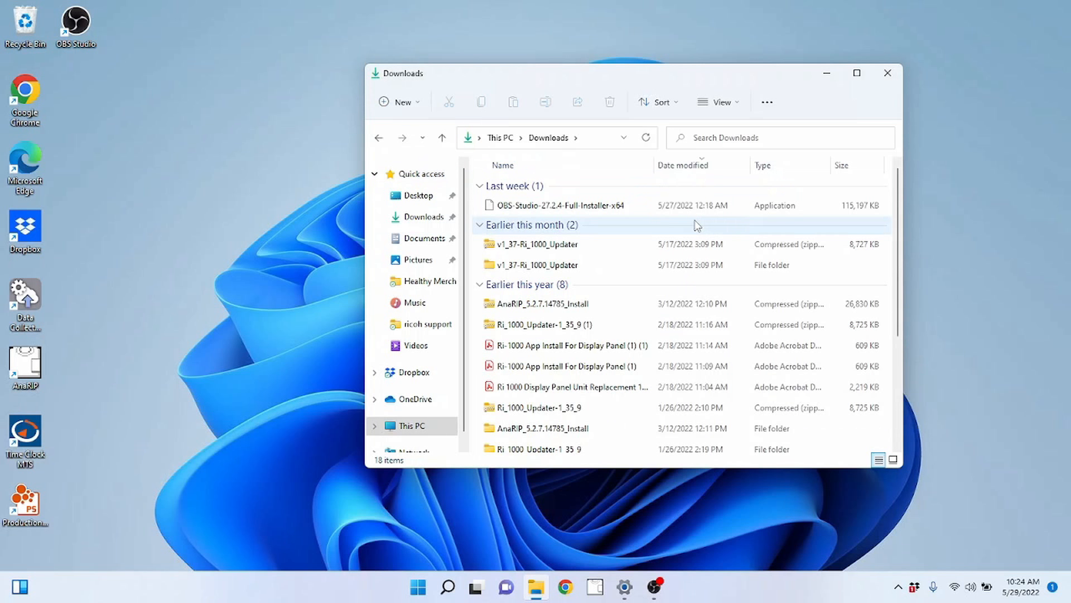
click(381, 137)
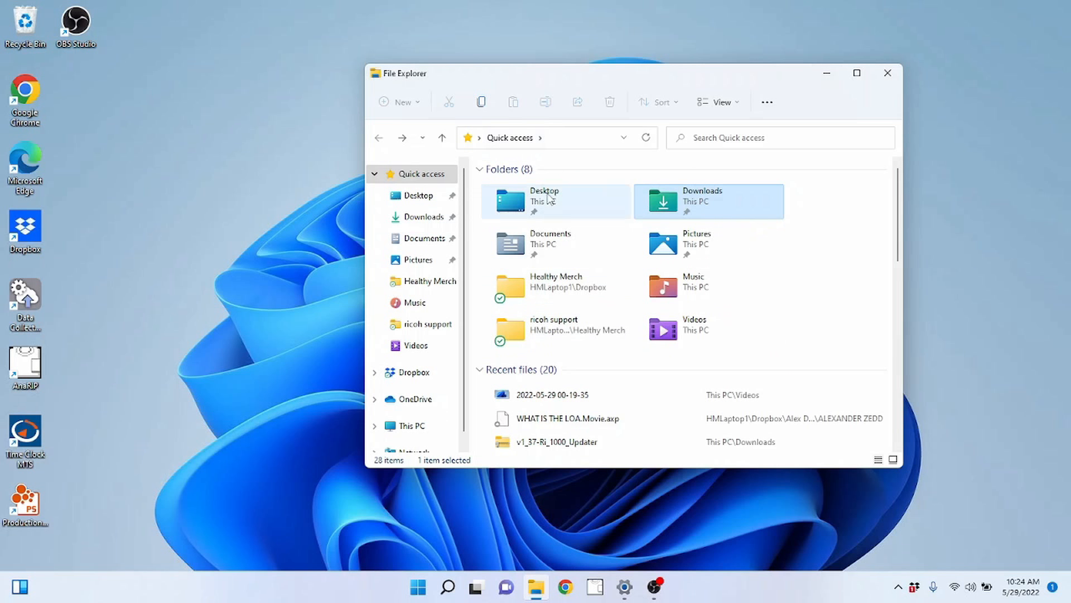
click(827, 77)
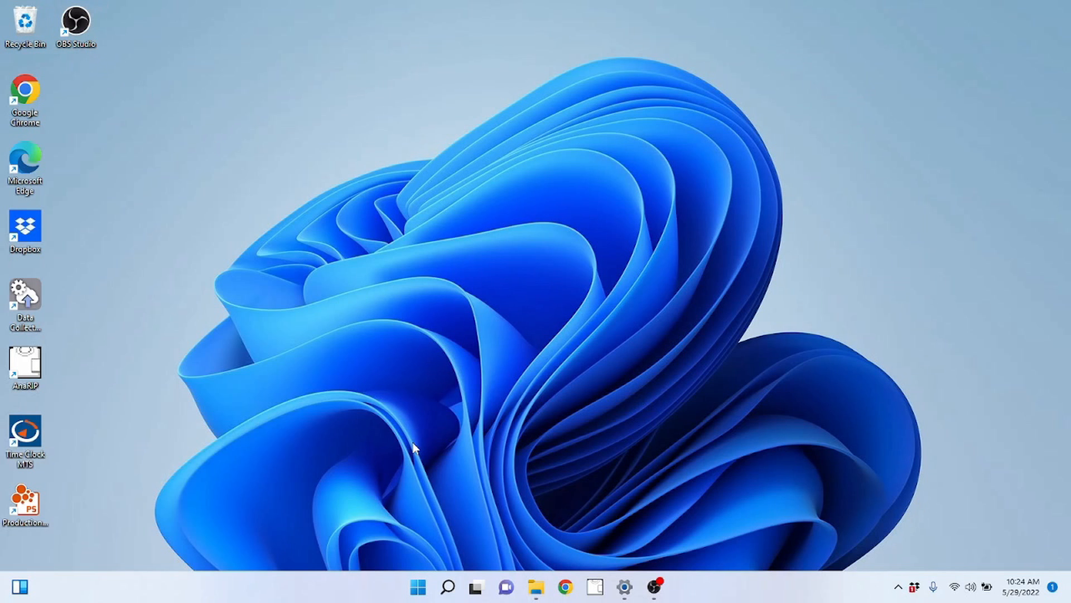
Open the file location of the OBS Studio desktop shortcut and close the resulting folder window.
right_click(80, 44)
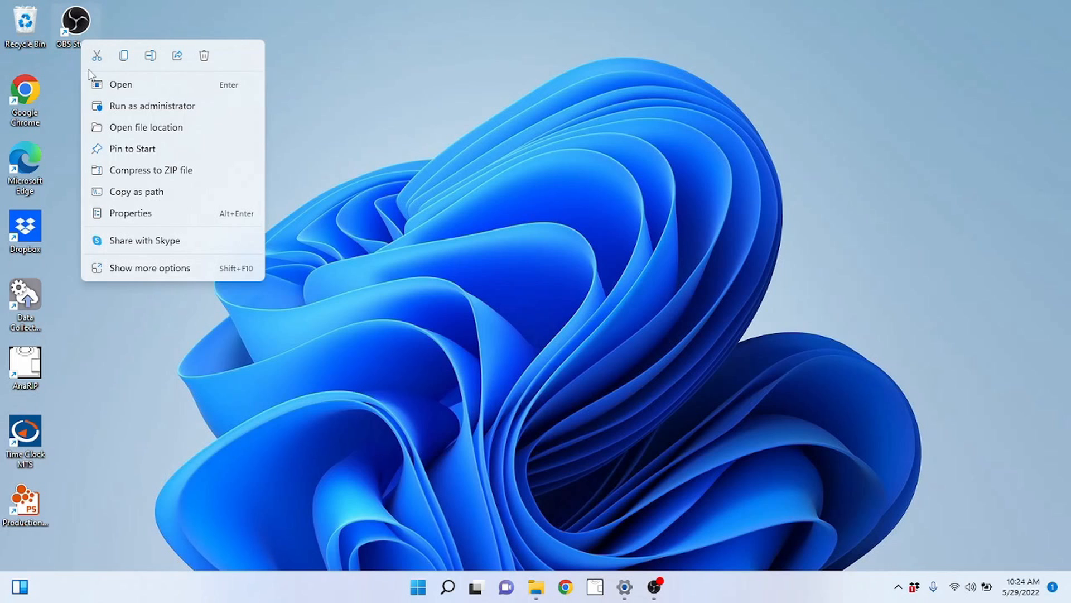
click(260, 384)
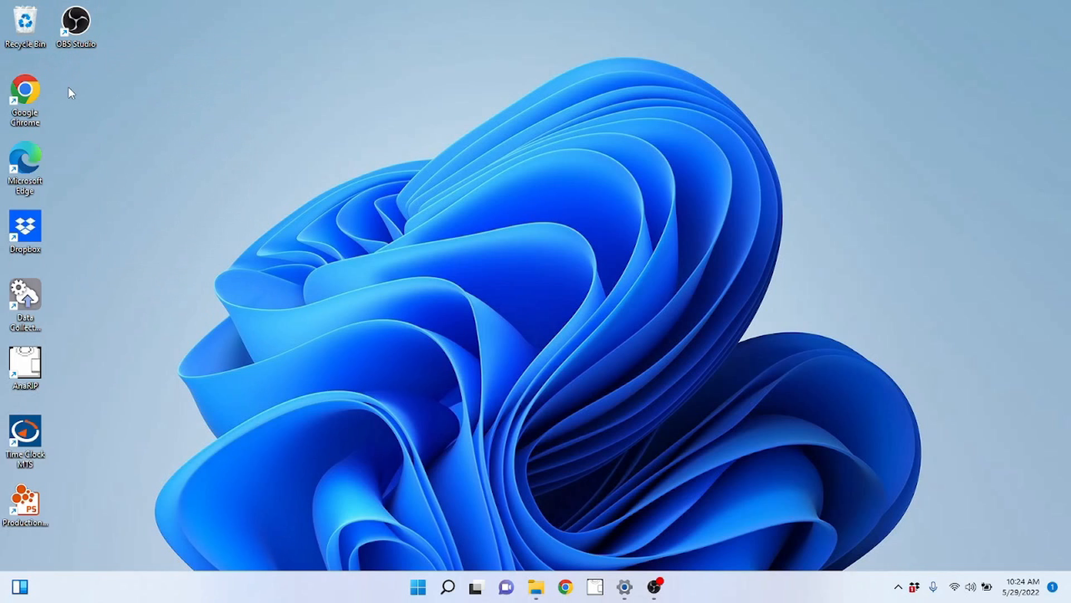
right_click(83, 44)
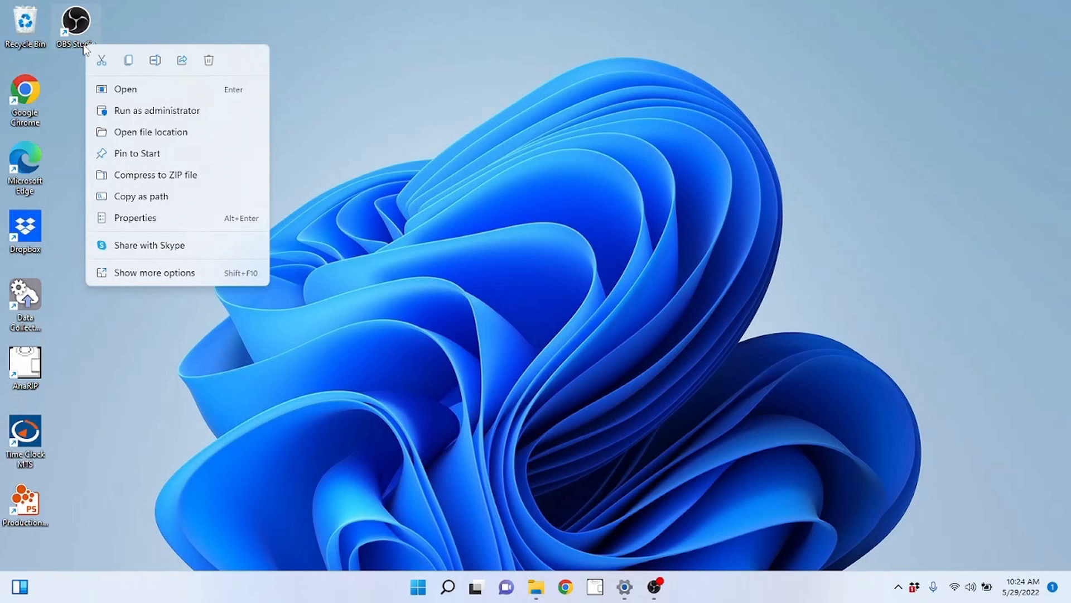
click(134, 134)
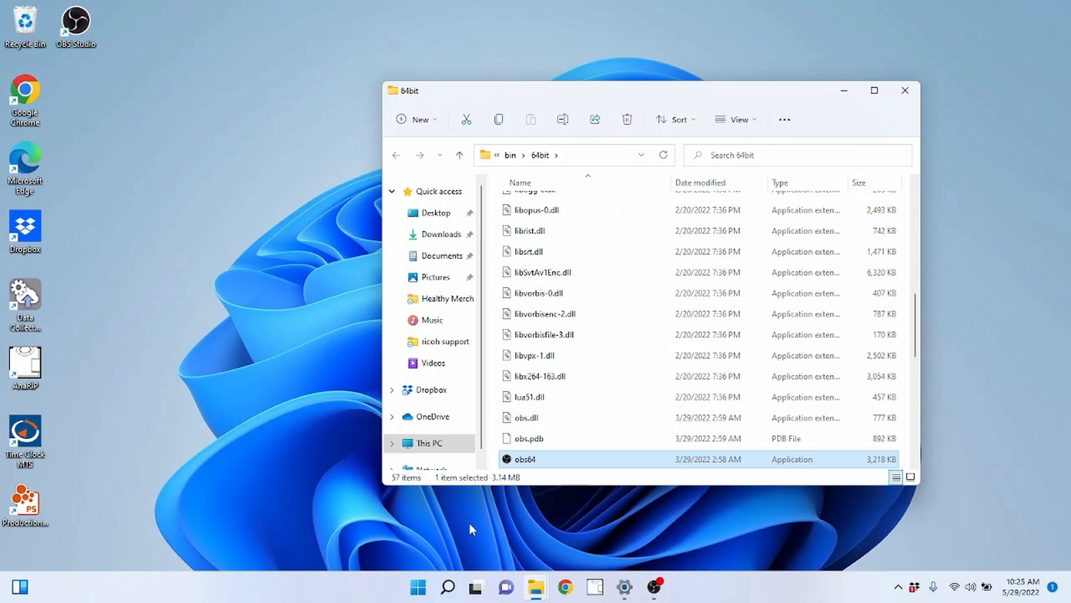
click(905, 89)
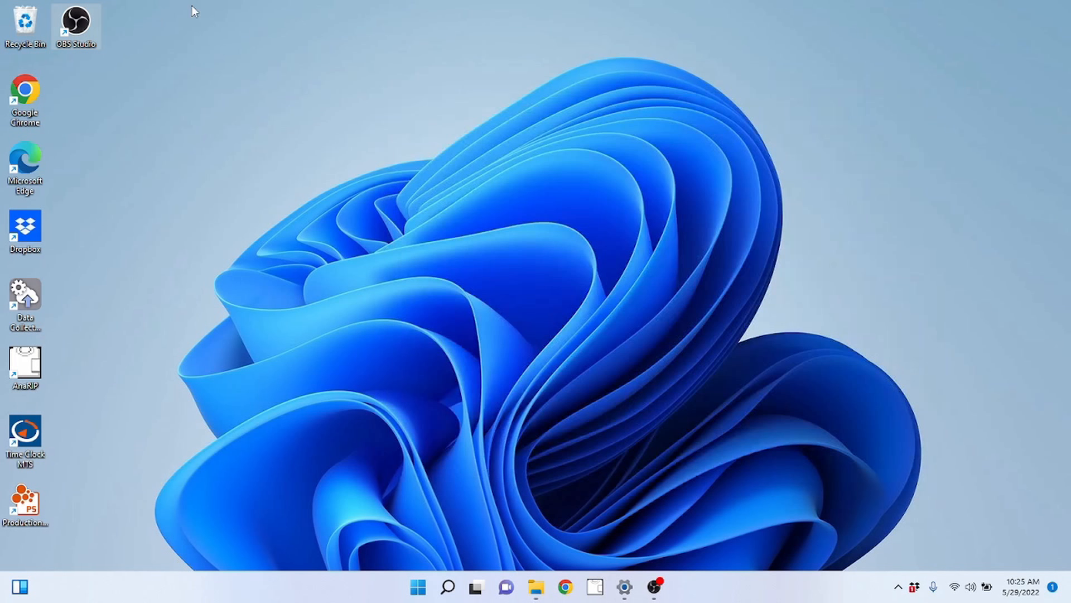
Examine the full set of extra options for the OBS Studio desktop shortcut, including pinning, and return to its short options.
right_click(90, 16)
click(154, 244)
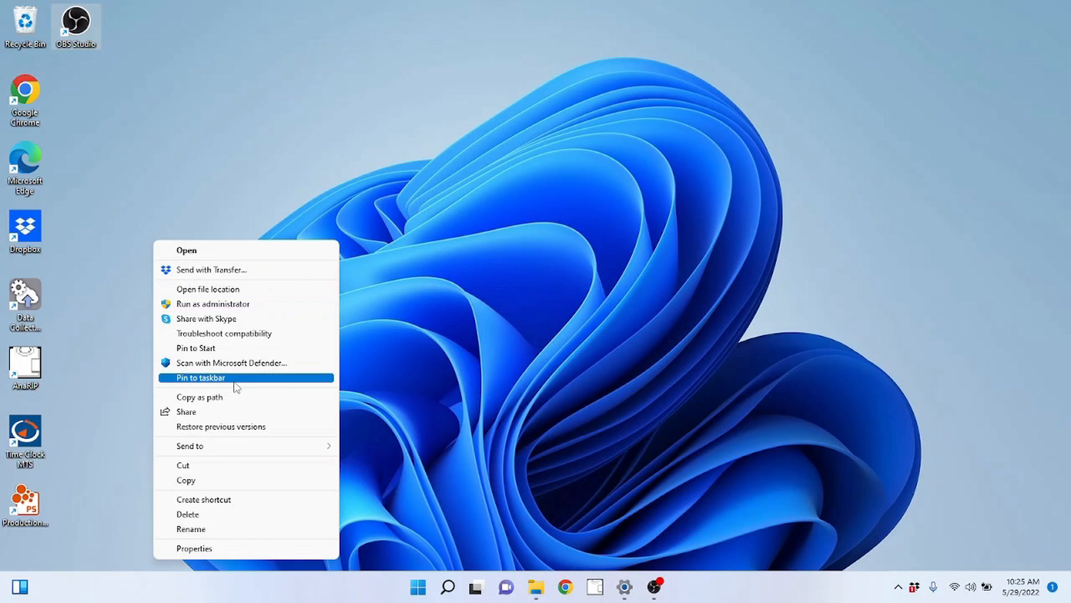
click(384, 289)
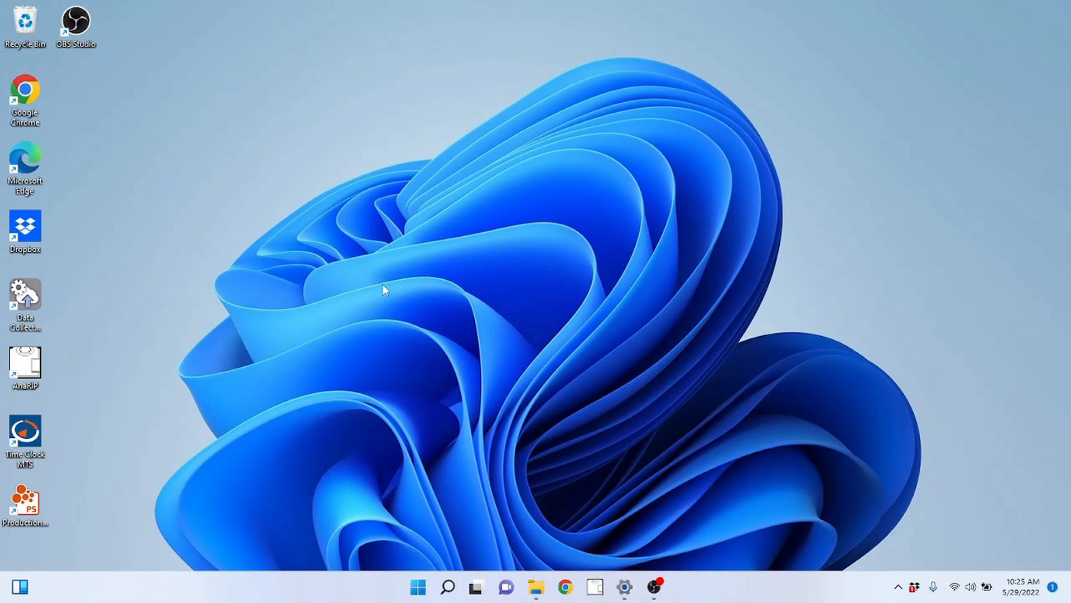
right_click(77, 34)
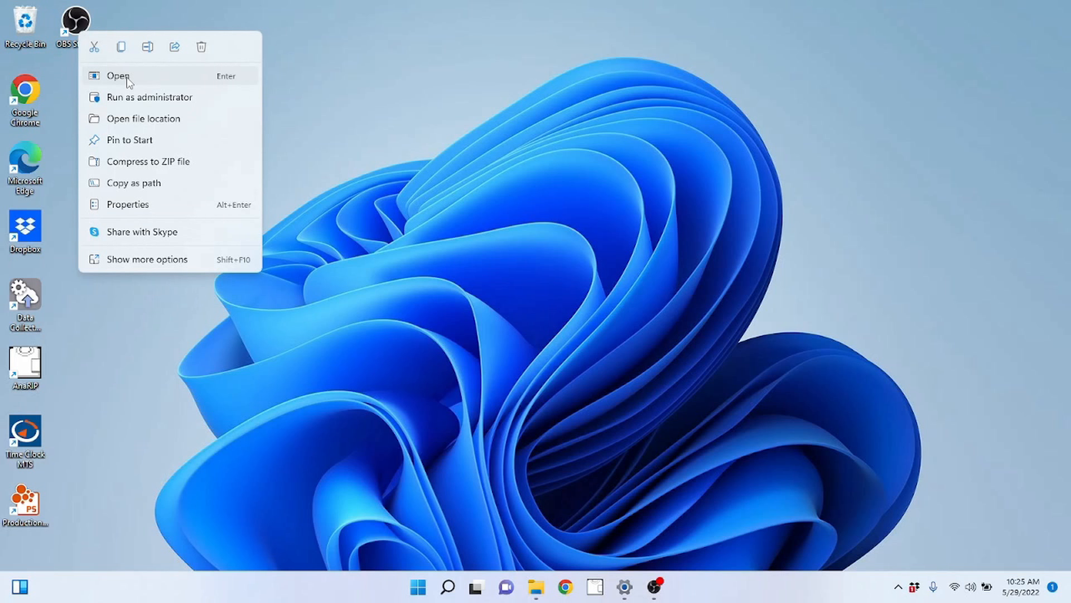
Show the options available for the pinned Adobe Express app in the Start menu and dismiss them.
key(super)
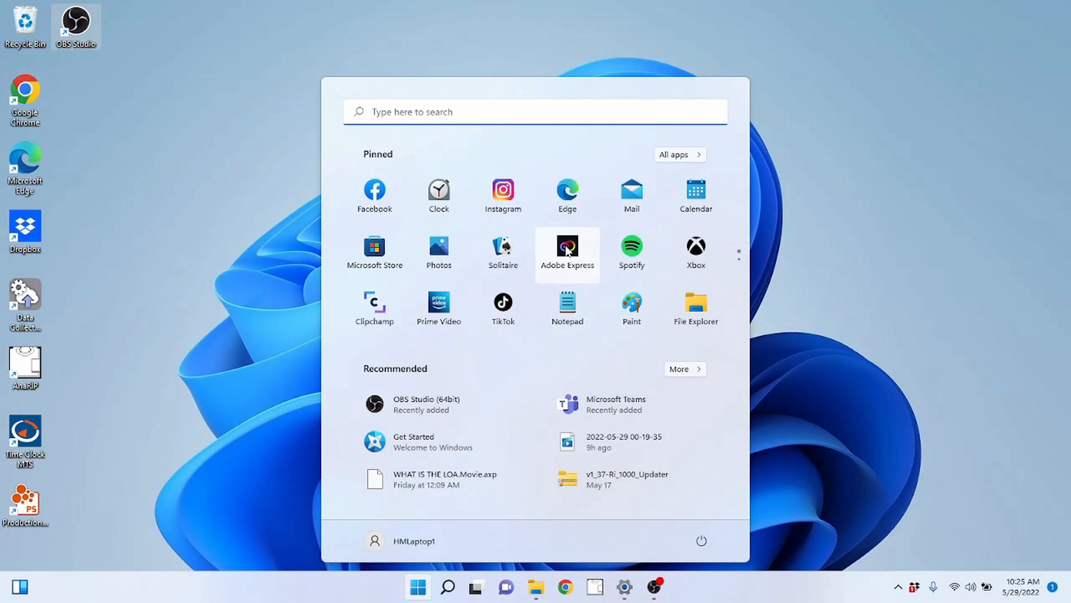
right_click(567, 249)
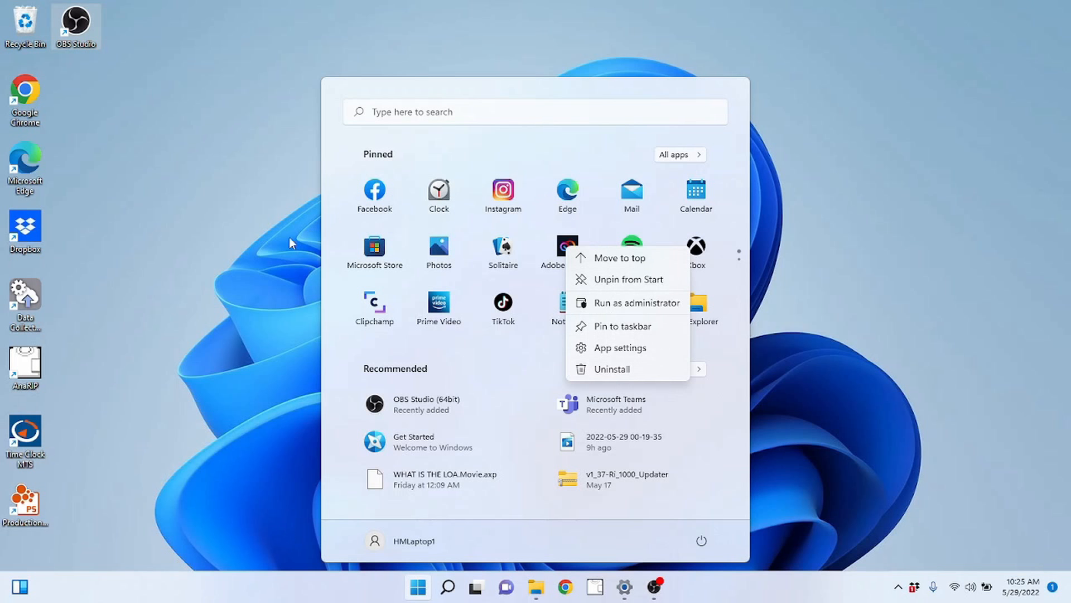
click(252, 269)
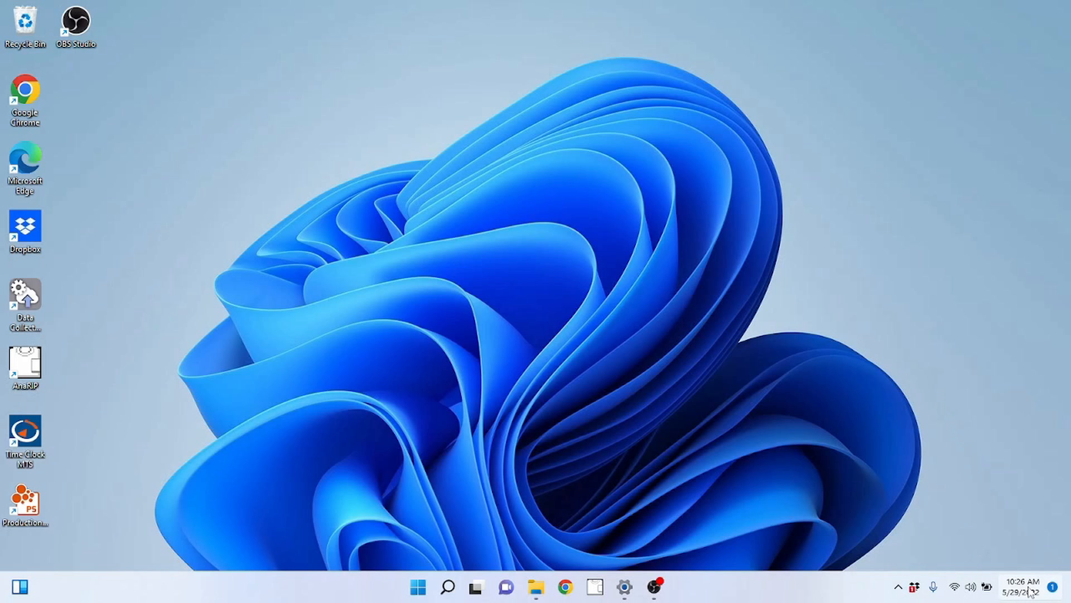
Open the notifications and calendar flyout, browse to a neighbouring month and back to May 2022, select May 29 and close it.
mouse_move(1028, 589)
click(1024, 592)
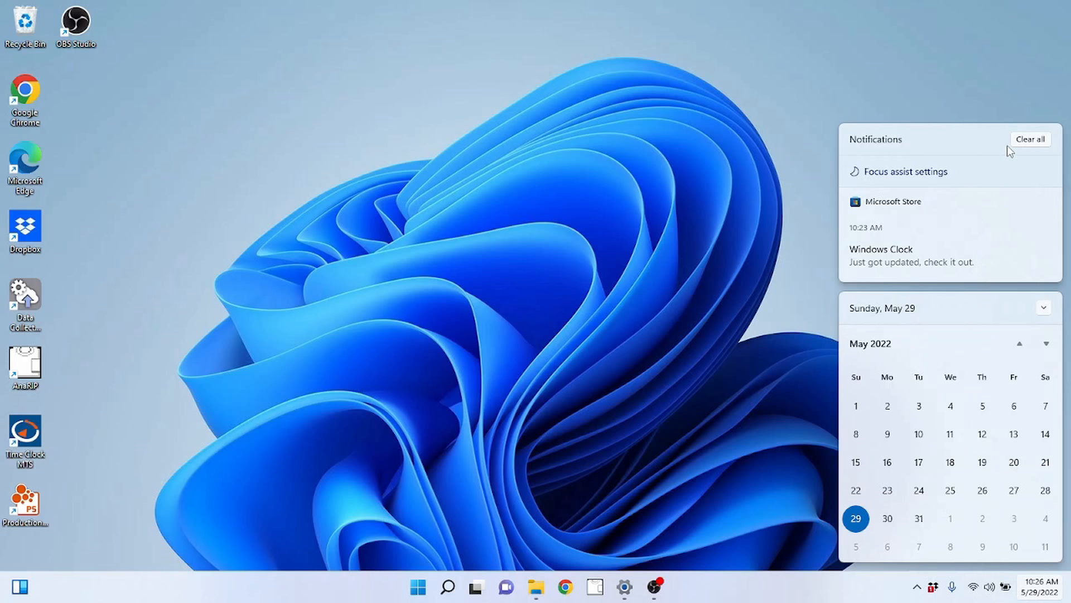
click(1020, 345)
click(1046, 346)
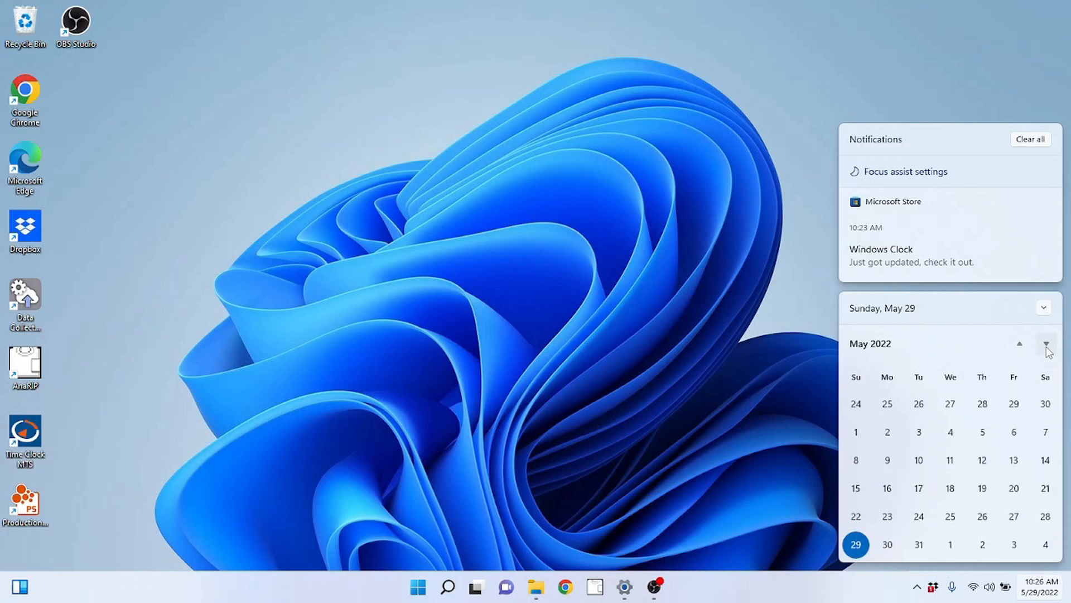
click(856, 518)
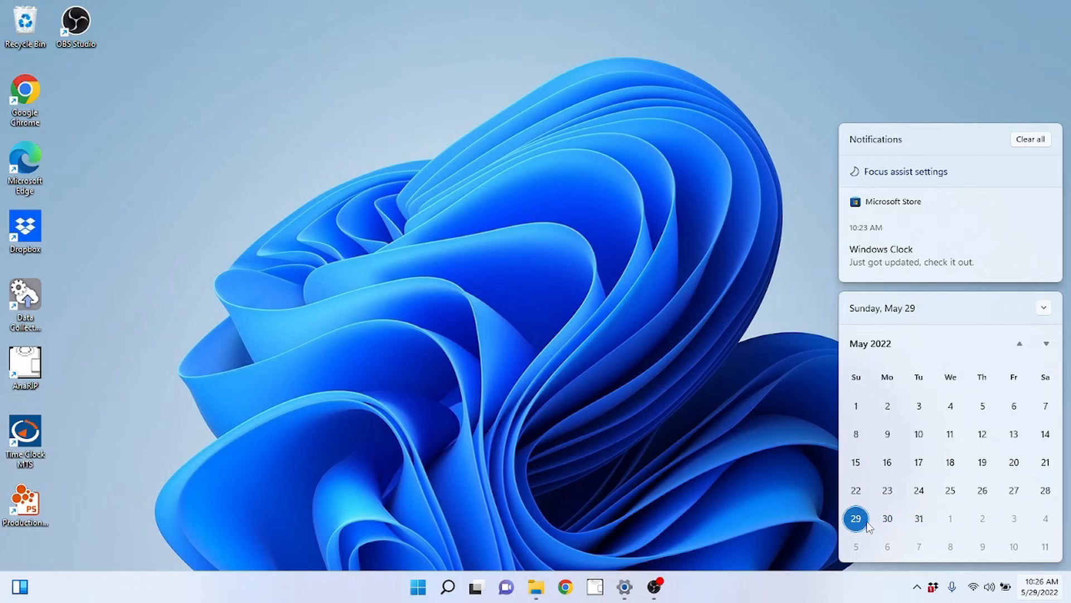
click(783, 448)
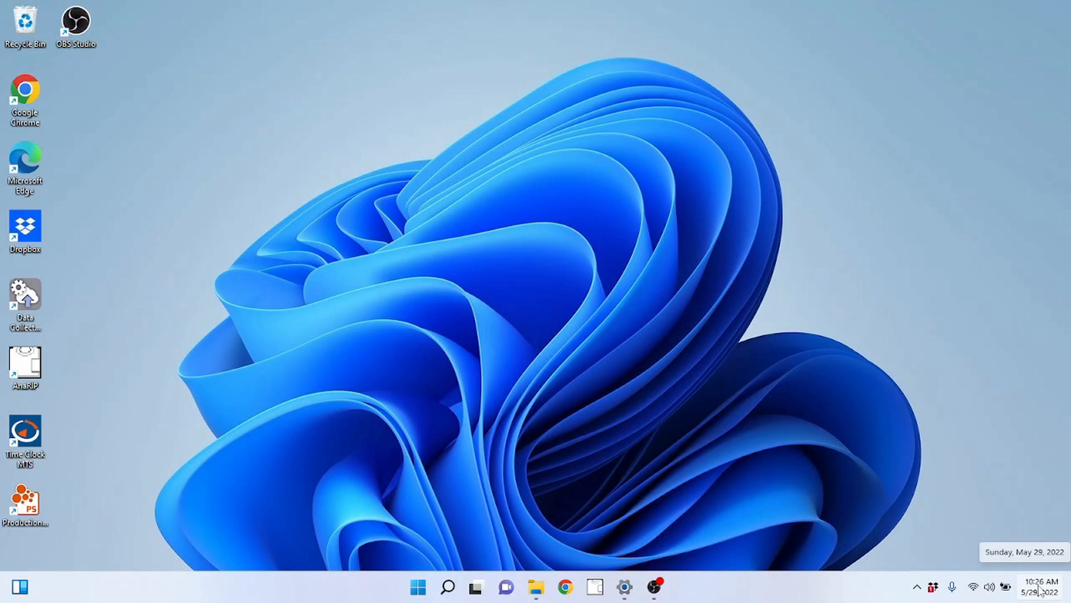
Open the Date & time settings from the taskbar clock, turn Set time automatically on and back off, and show the clock's options again.
right_click(1039, 589)
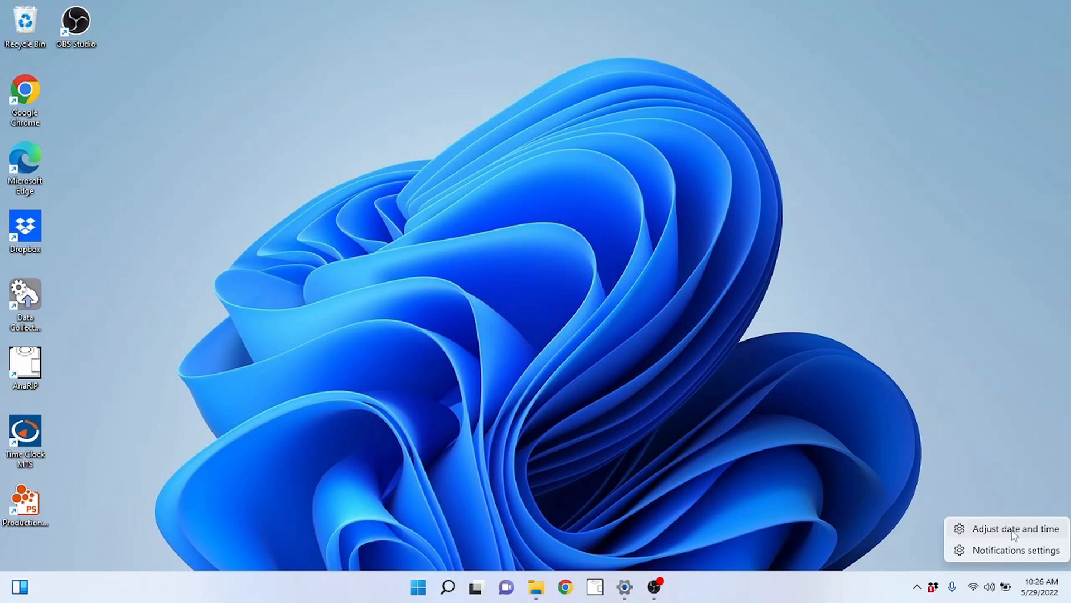
click(983, 530)
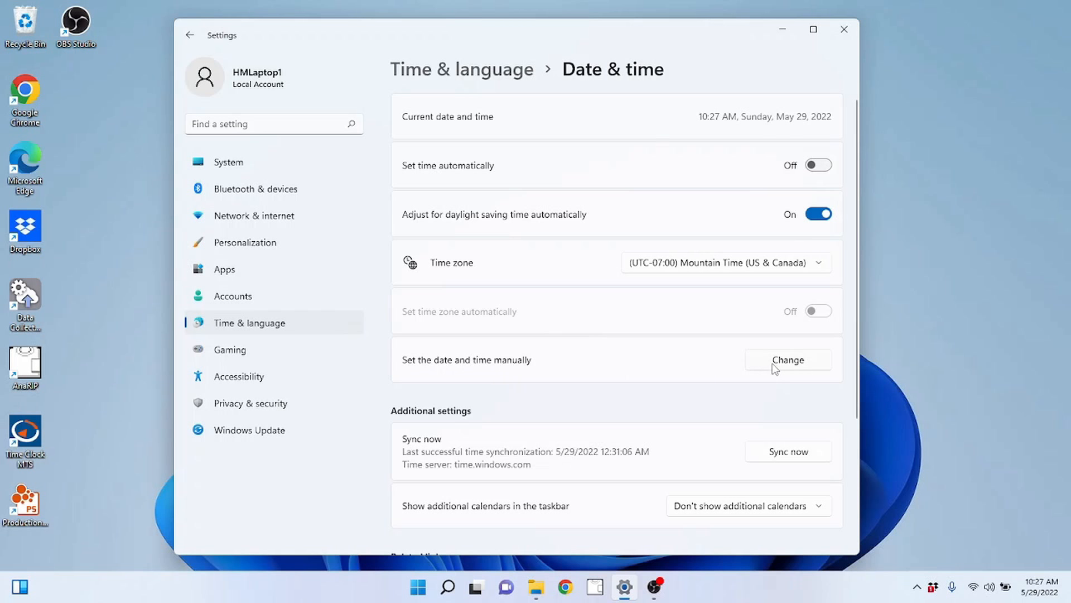
click(815, 167)
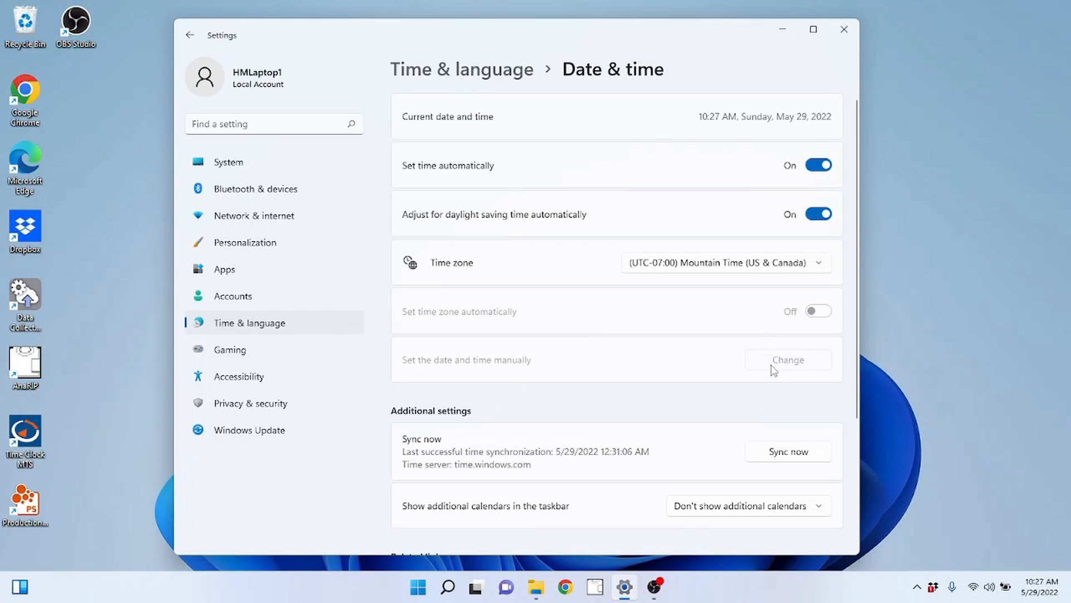
click(809, 166)
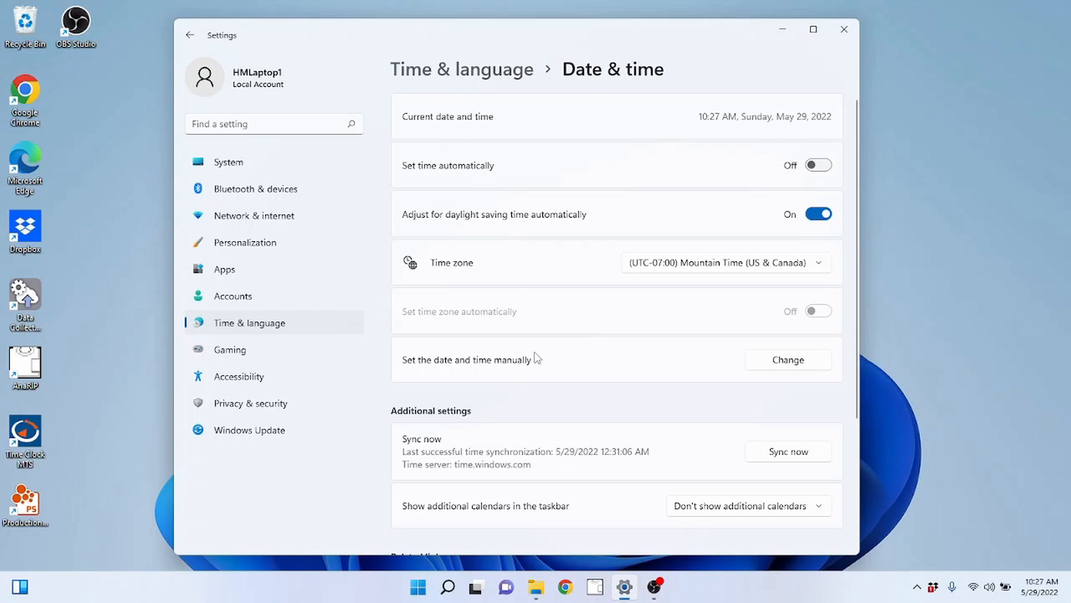
scroll(555, 342, down, 3)
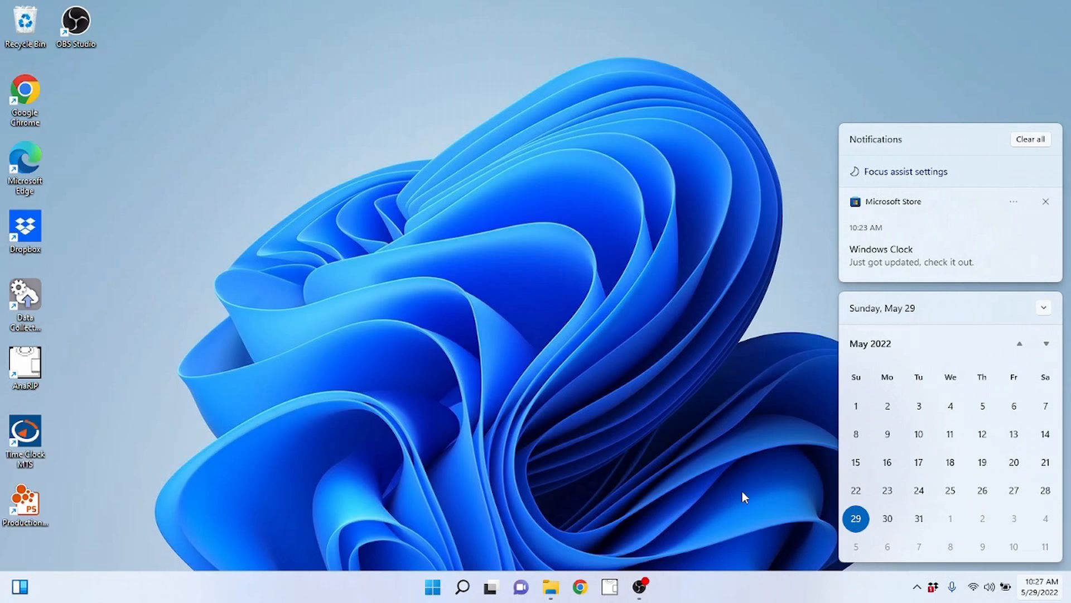
right_click(1034, 588)
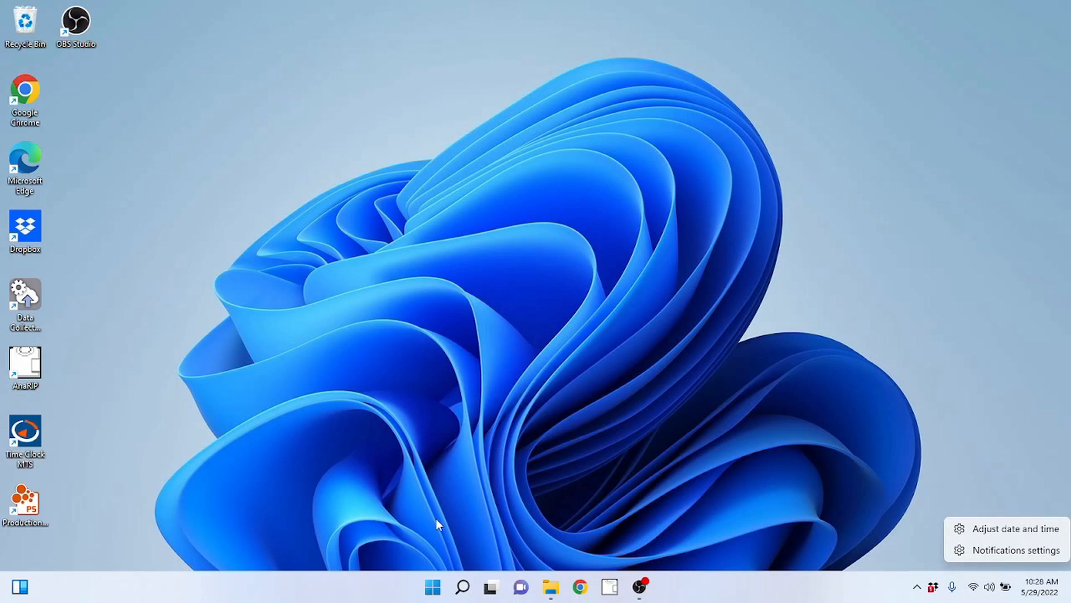
Open the Start menu and flip between both pages of pinned apps.
click(440, 588)
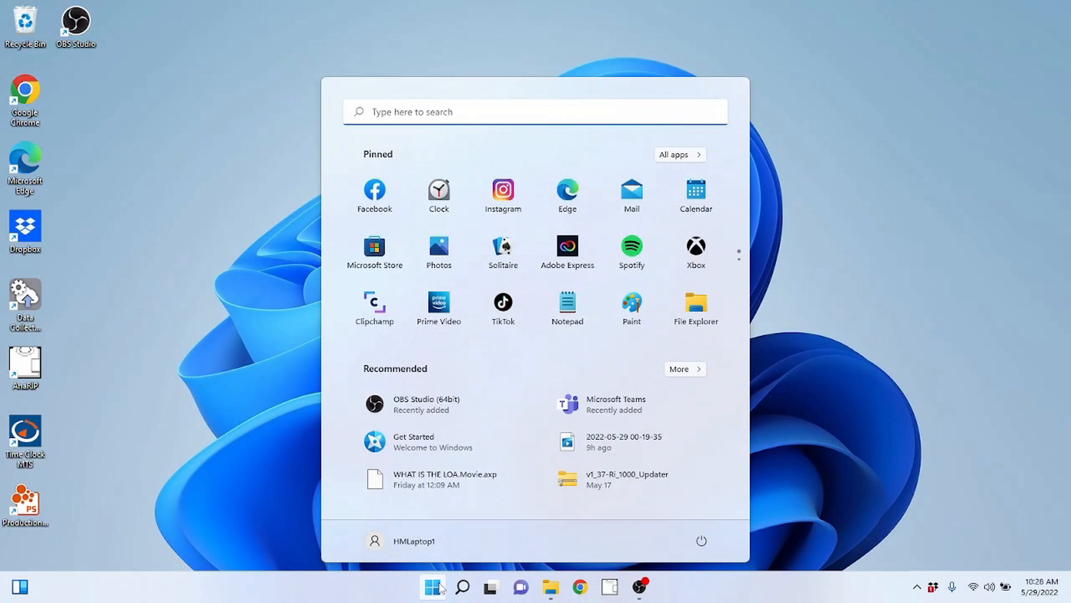
scroll(569, 268, down, 1)
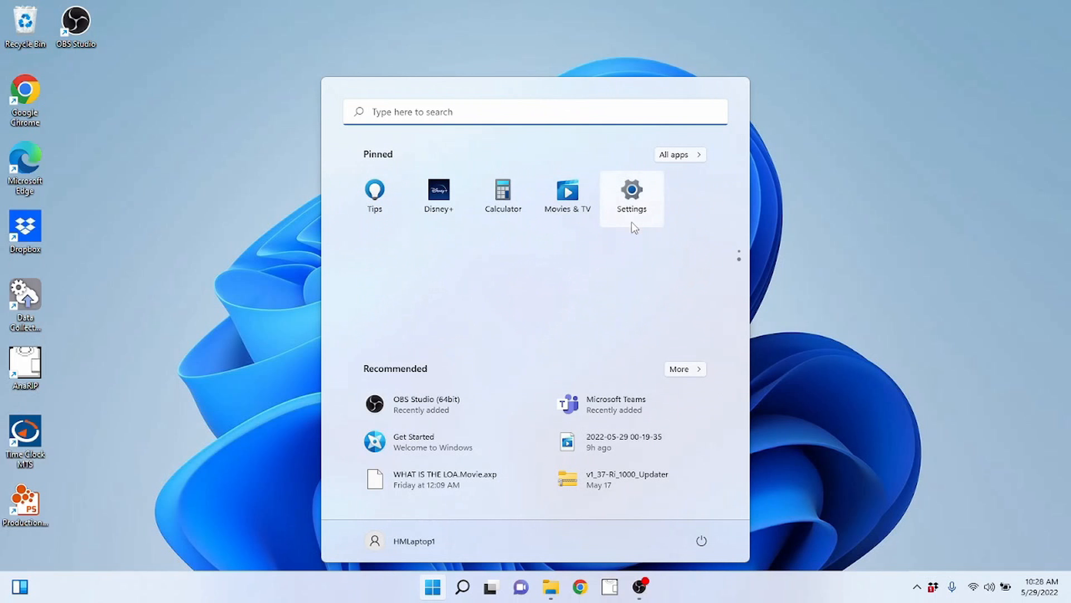
scroll(633, 211, up, 1)
scroll(502, 254, down, 1)
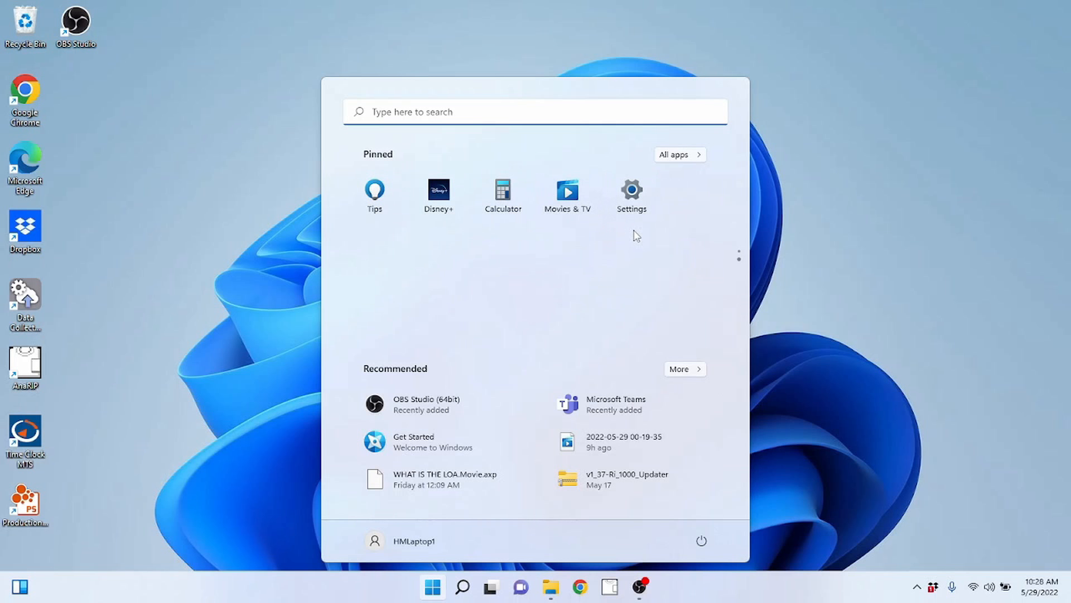
scroll(634, 234, up, 1)
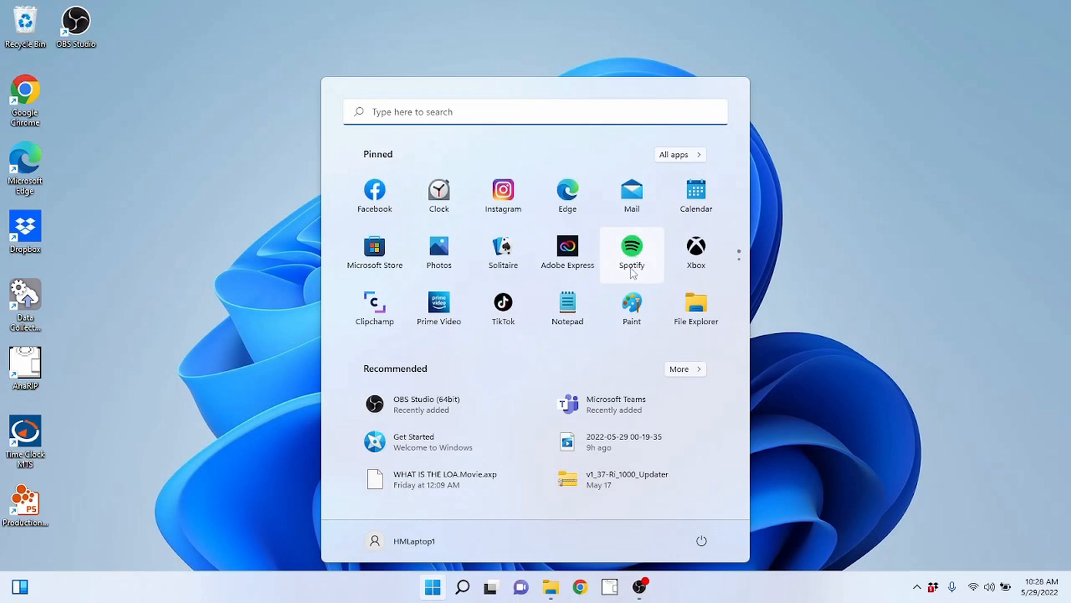
Look through the full list of installed apps, check the options for Settings, return to the pinned apps and close Start.
click(679, 159)
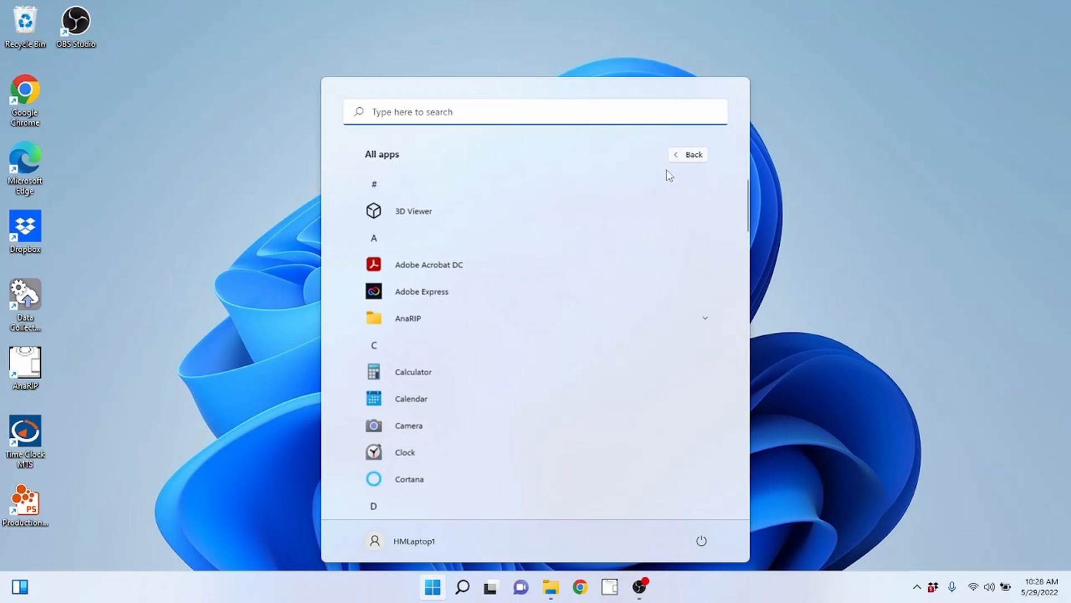
scroll(424, 352, down, 5)
scroll(441, 353, down, 10)
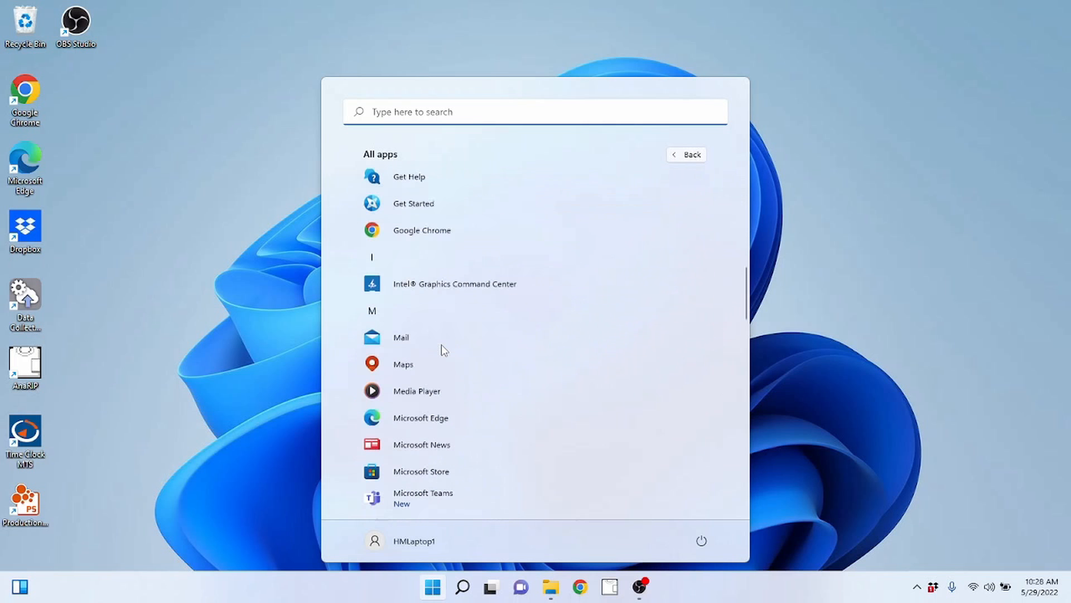
scroll(443, 342, down, 4)
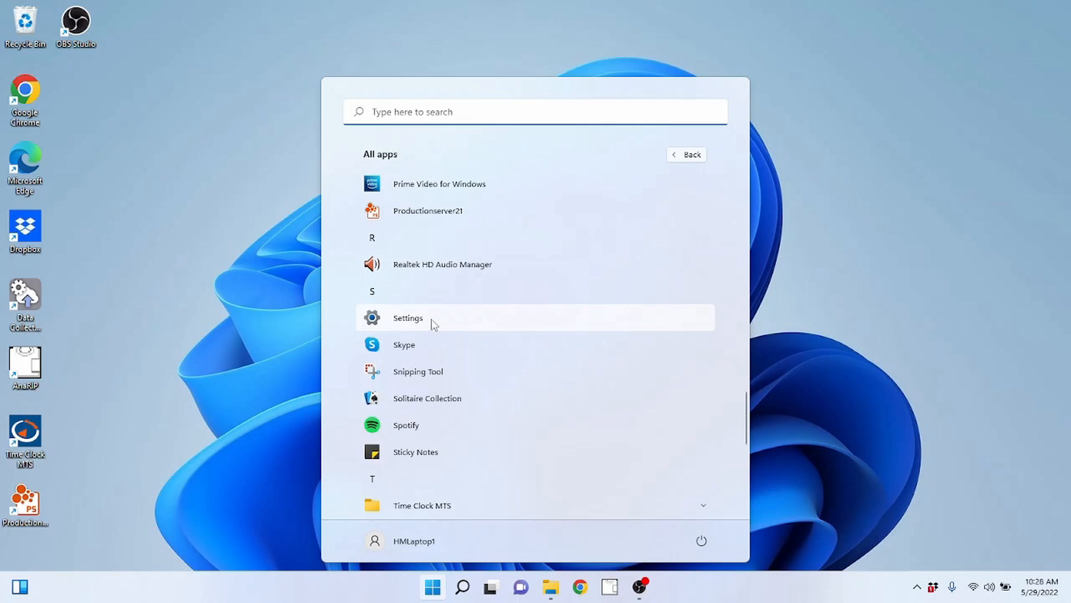
right_click(446, 323)
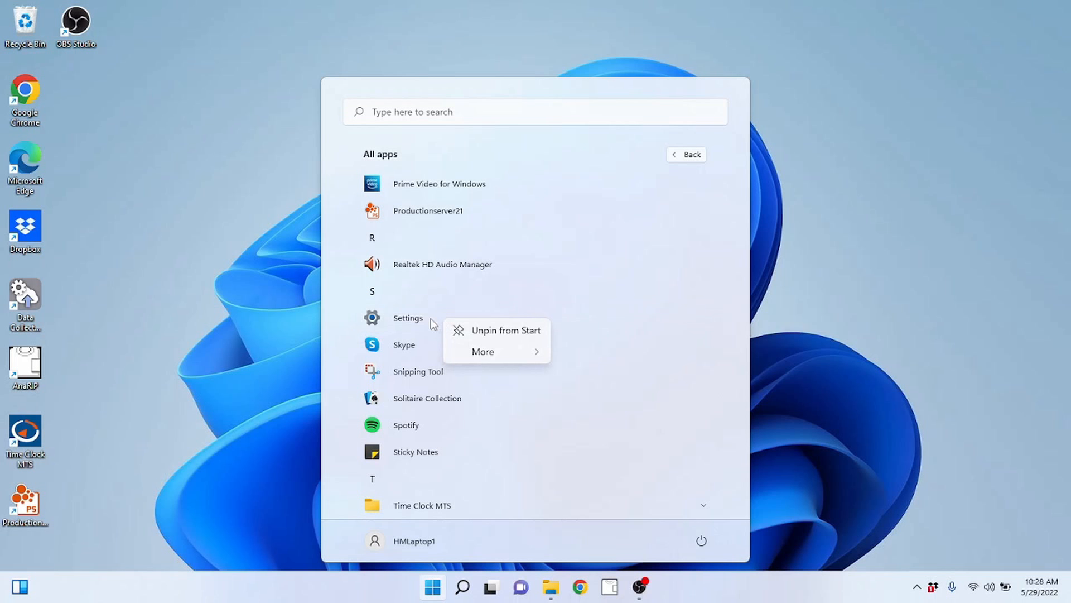
click(677, 156)
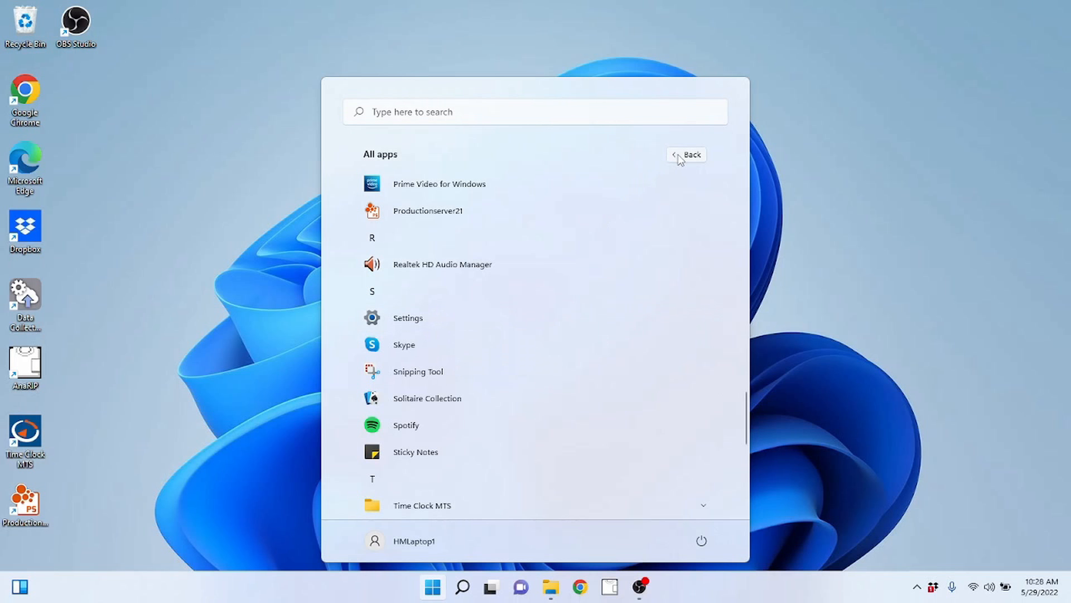
click(686, 157)
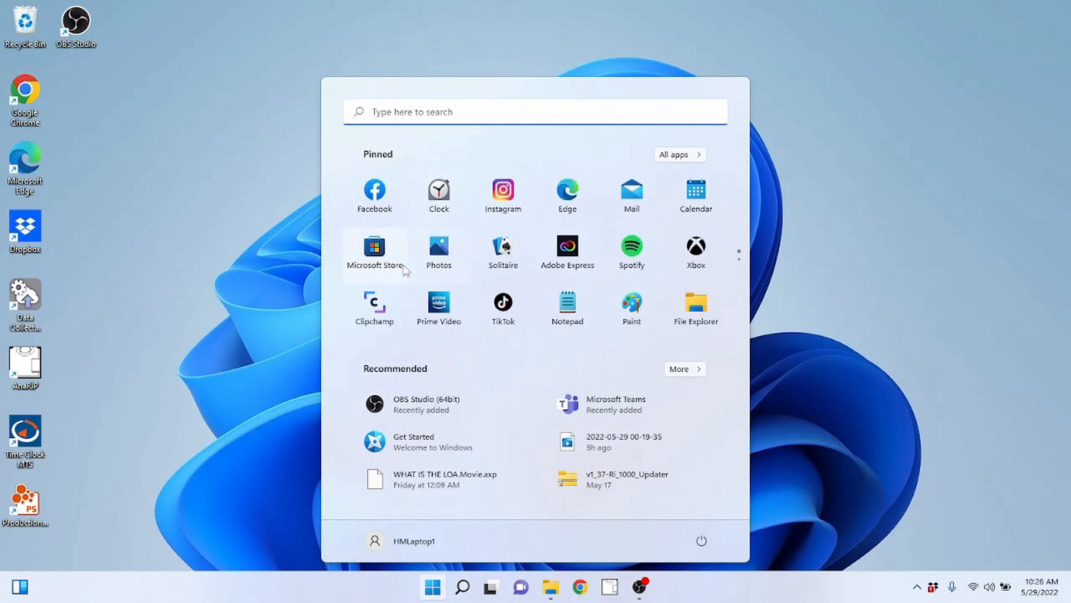
click(256, 444)
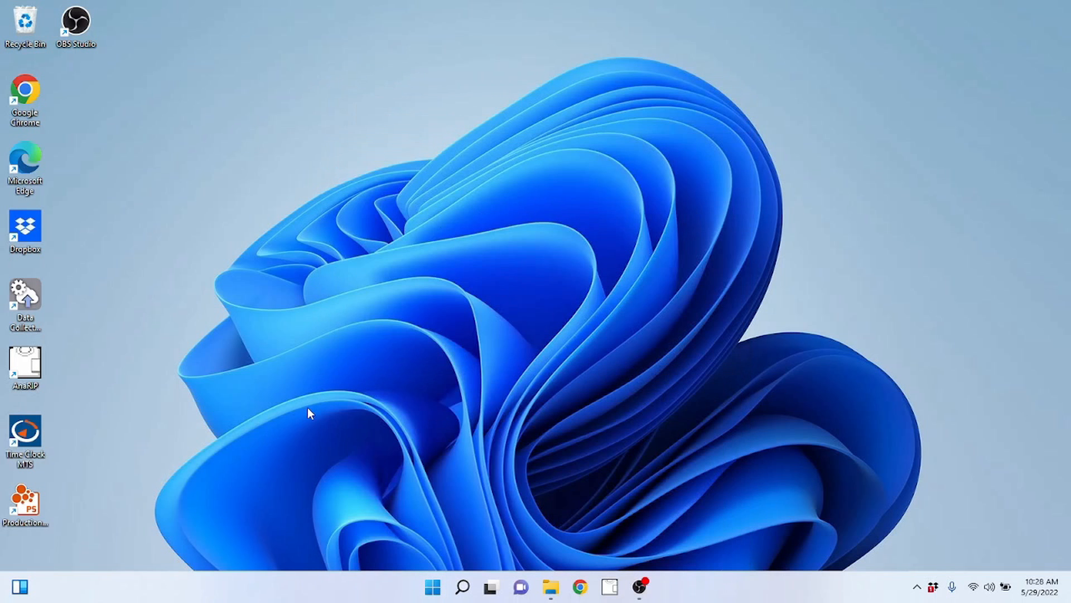
Search Windows for "settings", open the Settings app and show its Windows Update page.
click(463, 587)
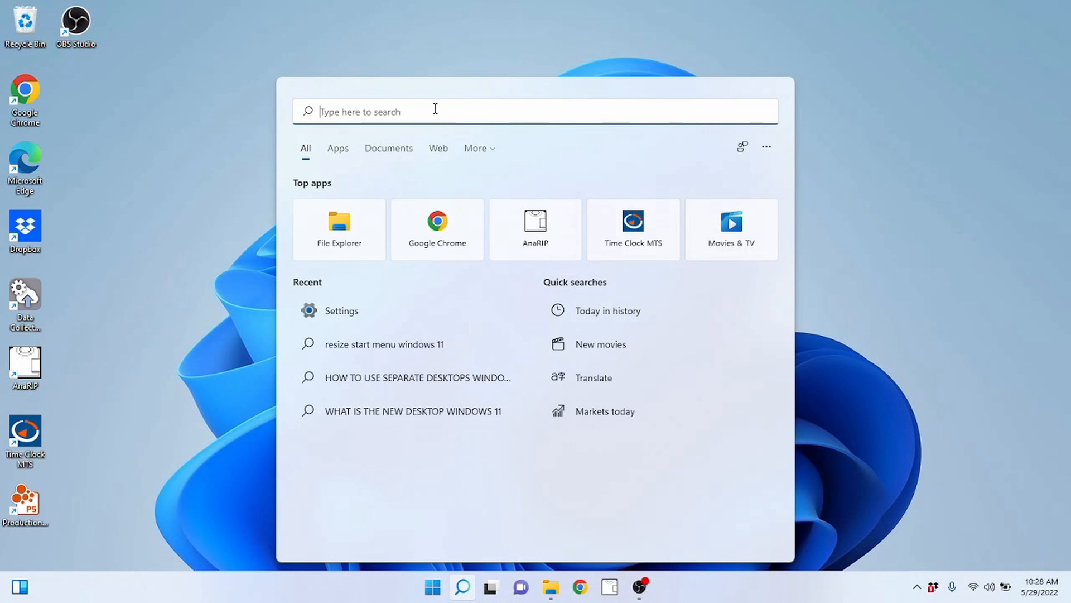
text(settings)
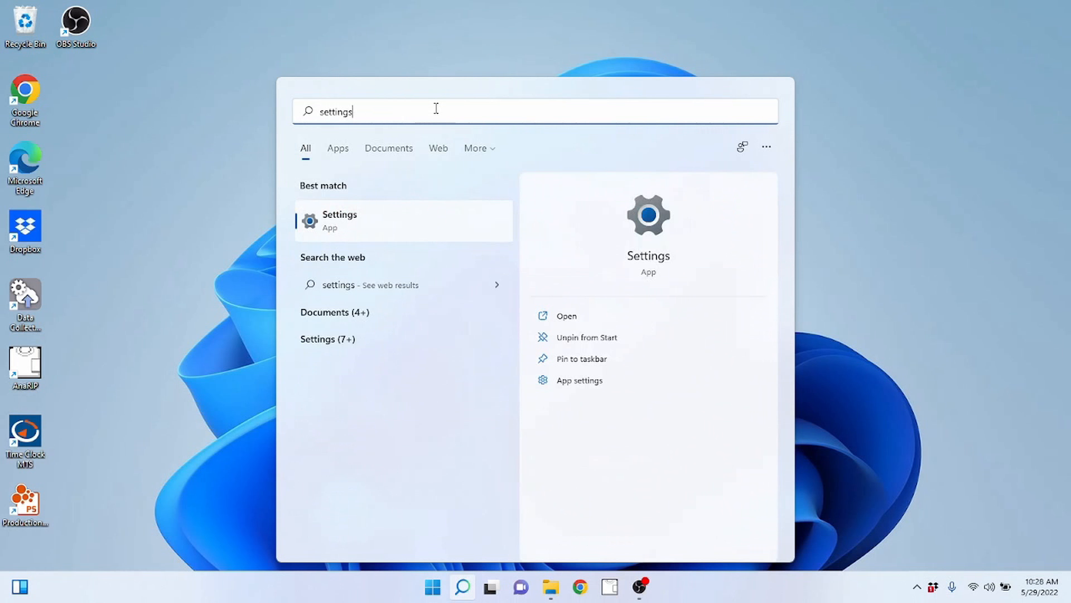
click(346, 222)
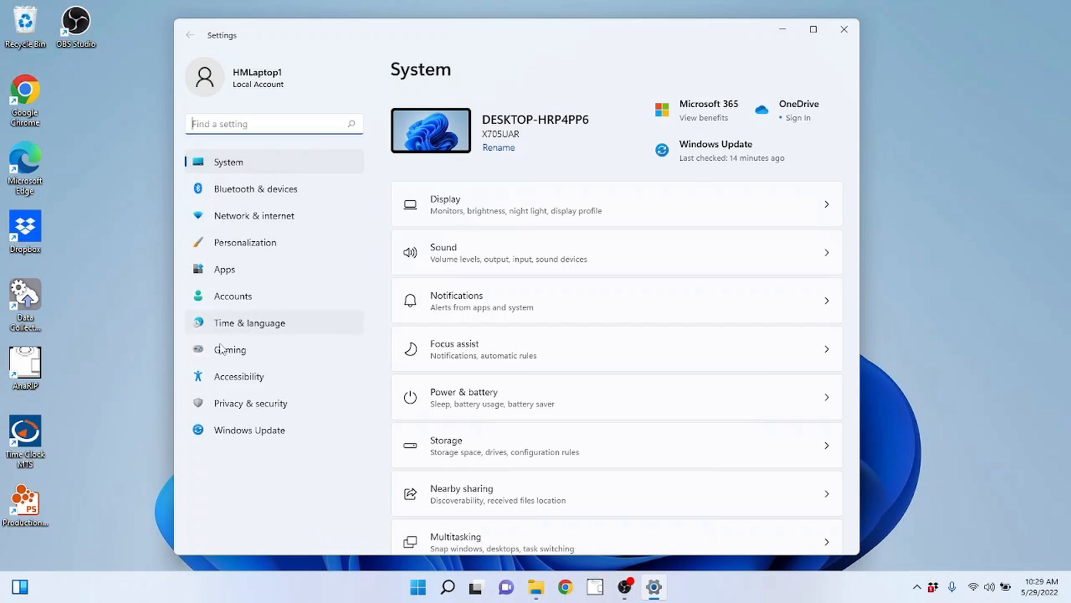
click(233, 433)
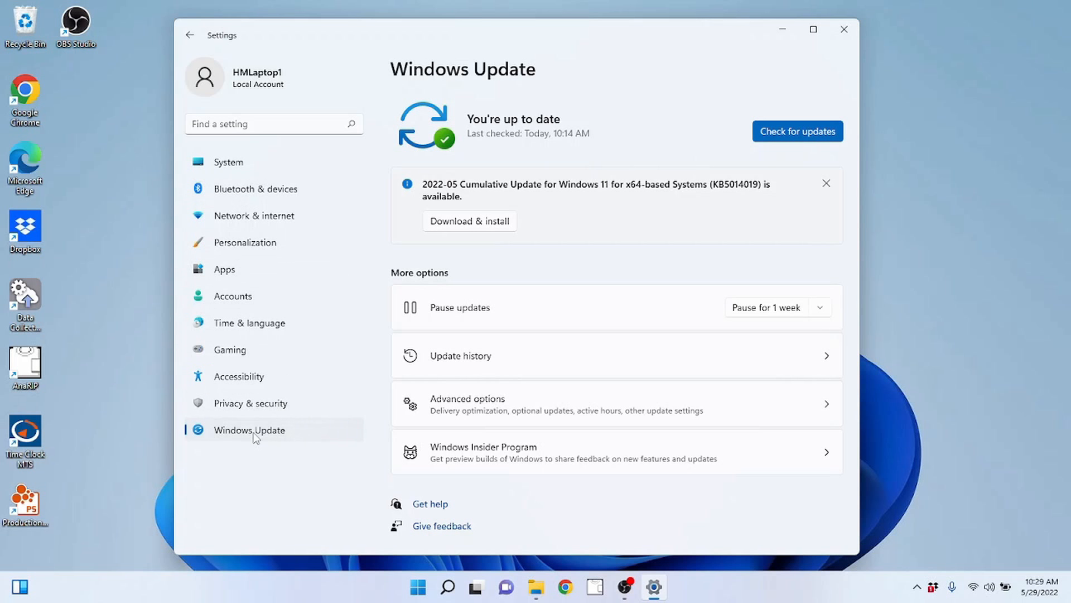
Look through the whole System settings list, and view the Bluetooth & devices and Network & internet pages.
click(231, 165)
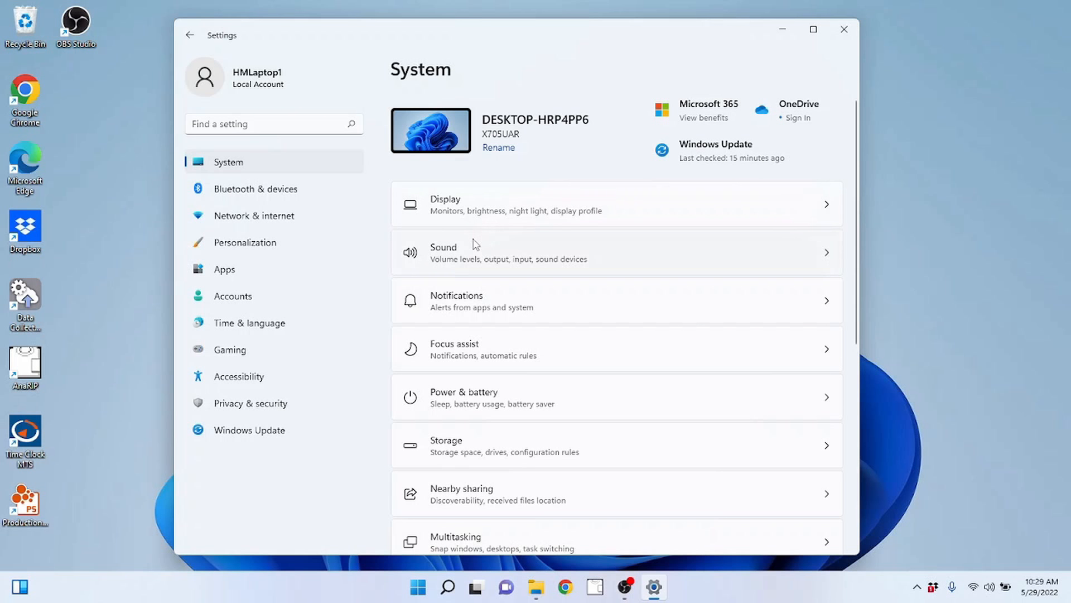
scroll(483, 332, down, 5)
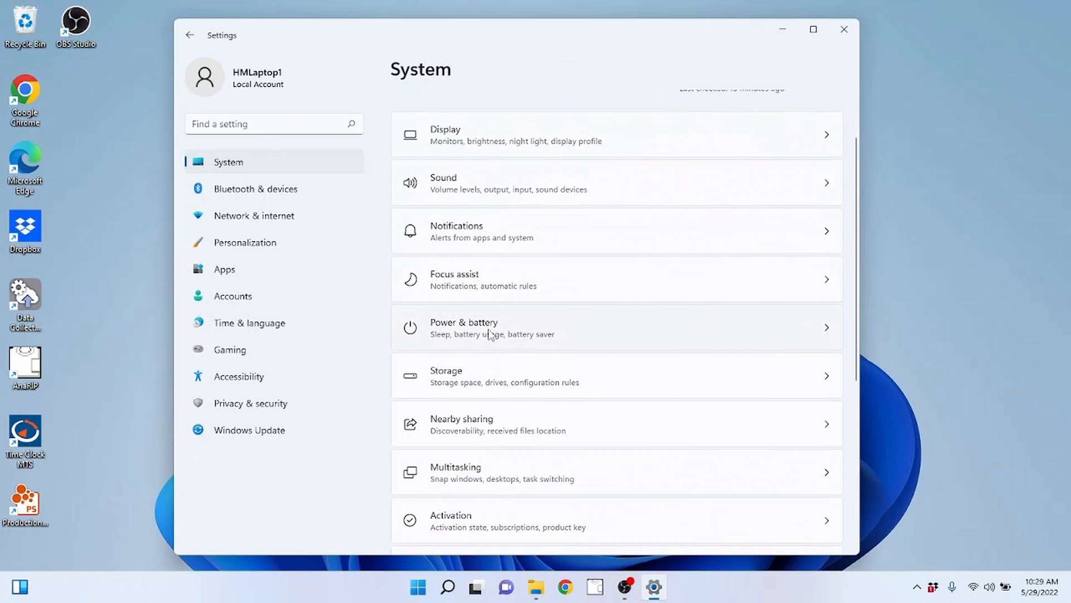
scroll(493, 344, down, 2)
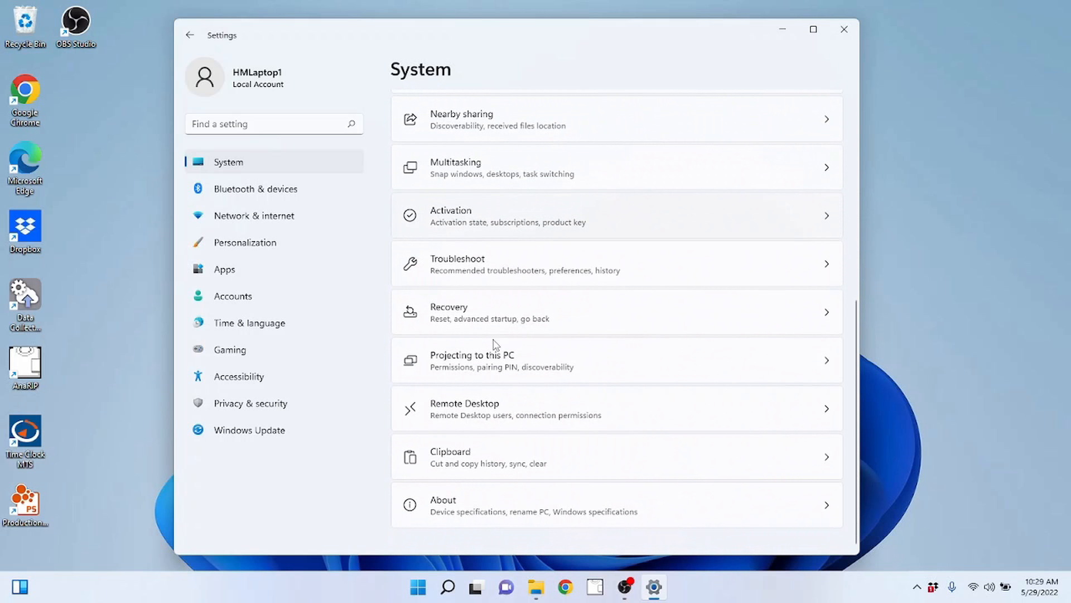
scroll(495, 344, up, 7)
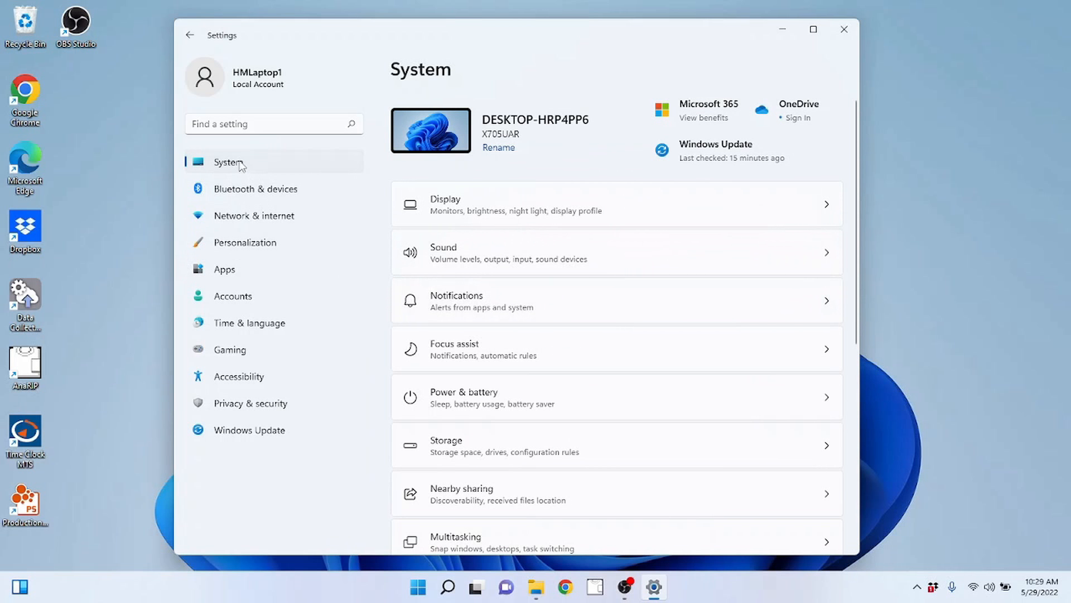
click(287, 191)
click(288, 218)
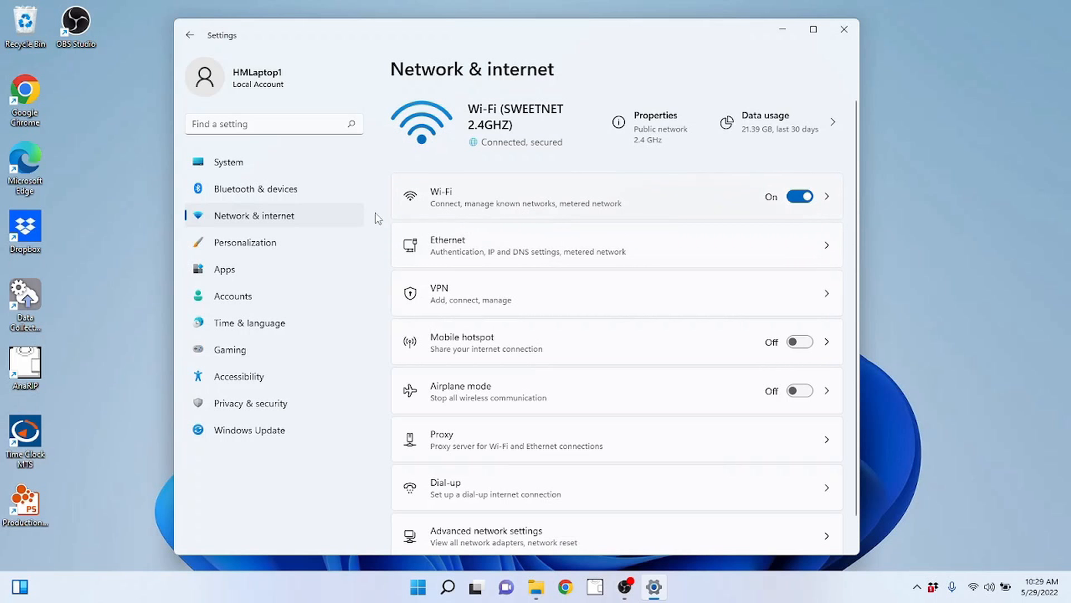
Apply the dark blue-swirl theme in the Personalization settings and switch back to the light one.
click(240, 243)
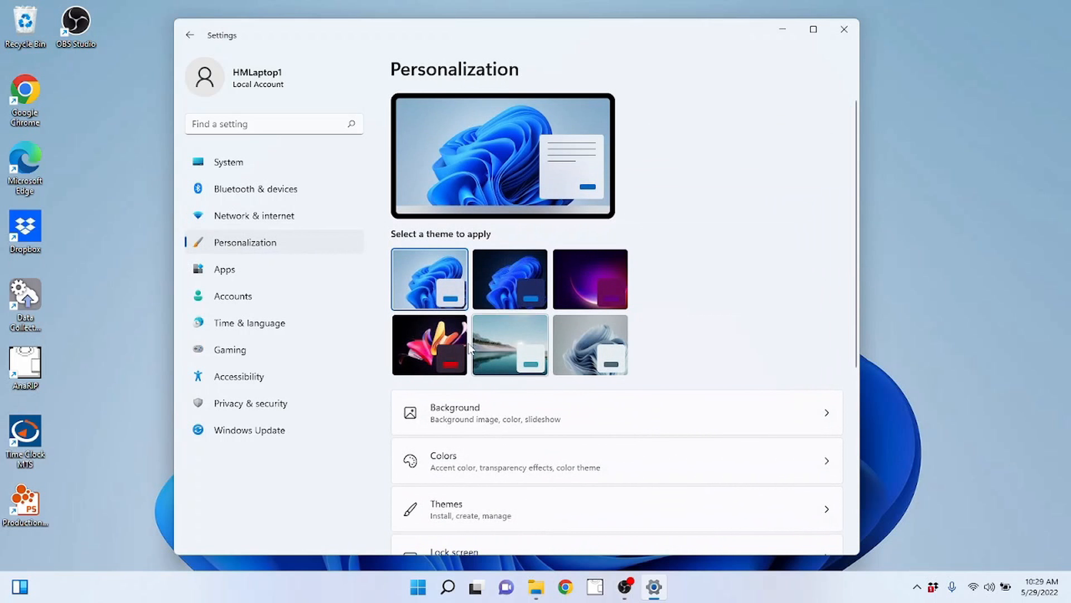
click(505, 287)
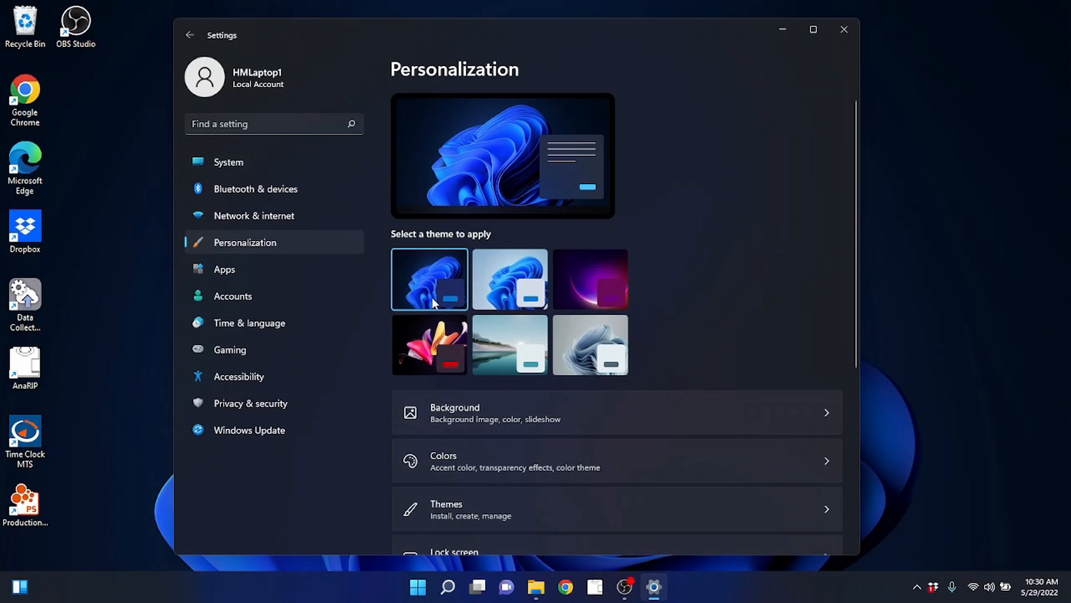
click(511, 294)
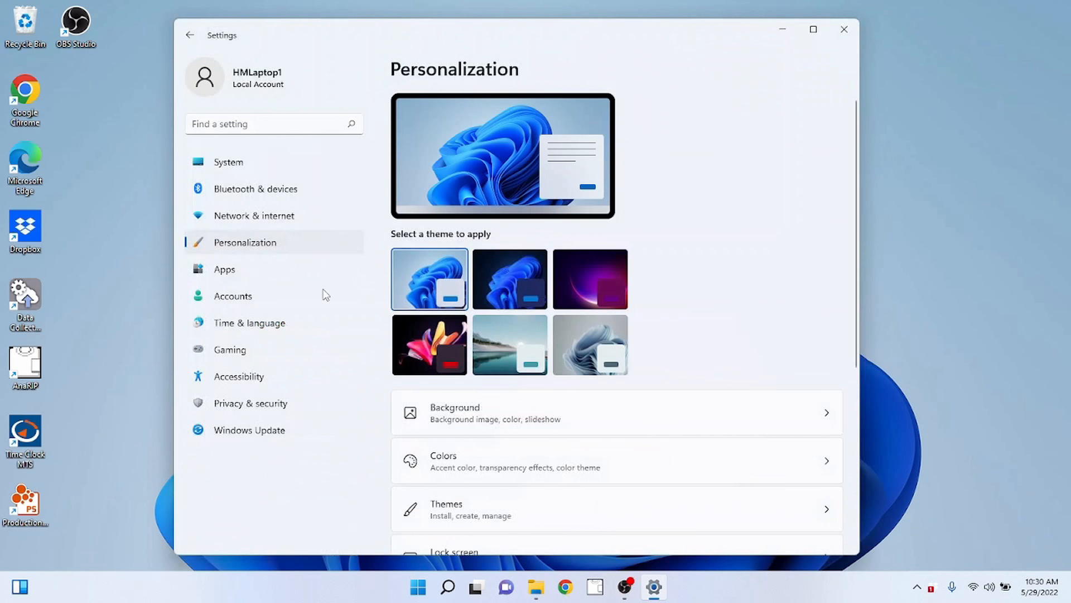
View the Apps, Accounts and Time & language settings, return to Accounts and close Settings.
click(233, 273)
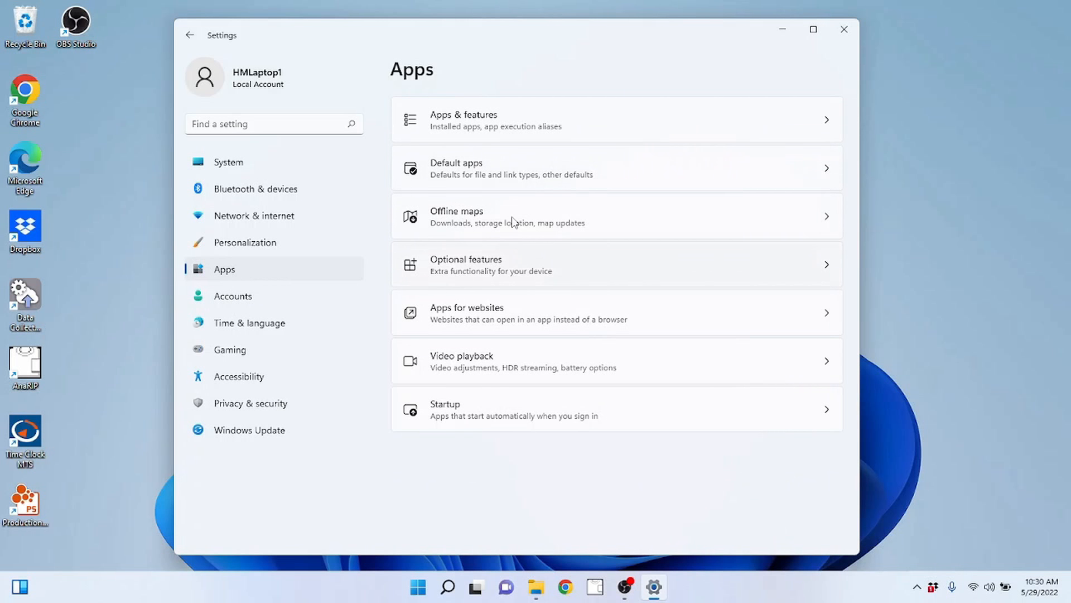
click(237, 304)
click(227, 327)
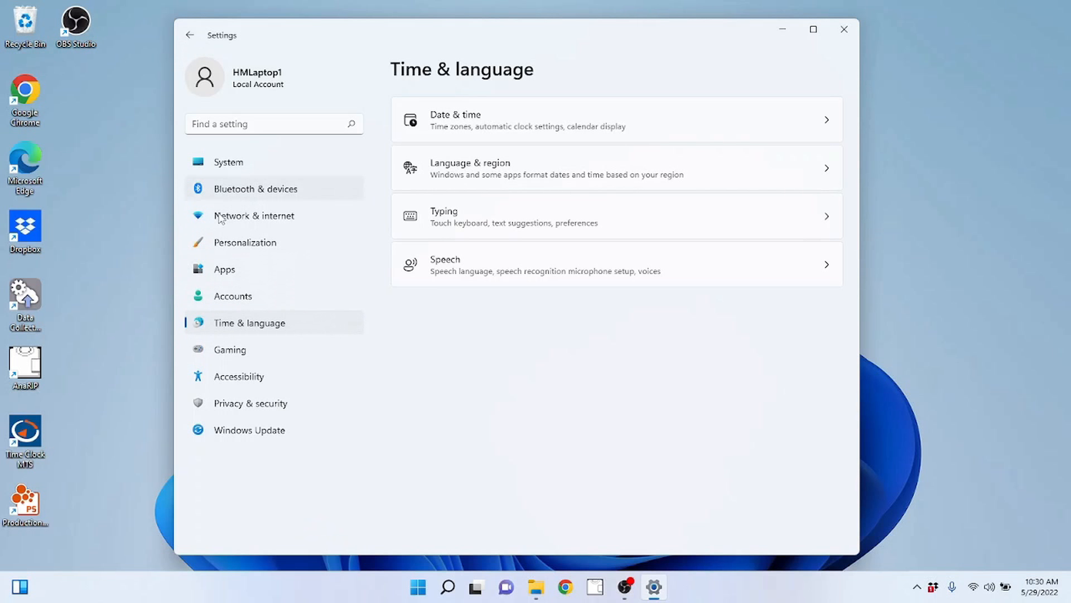
click(190, 35)
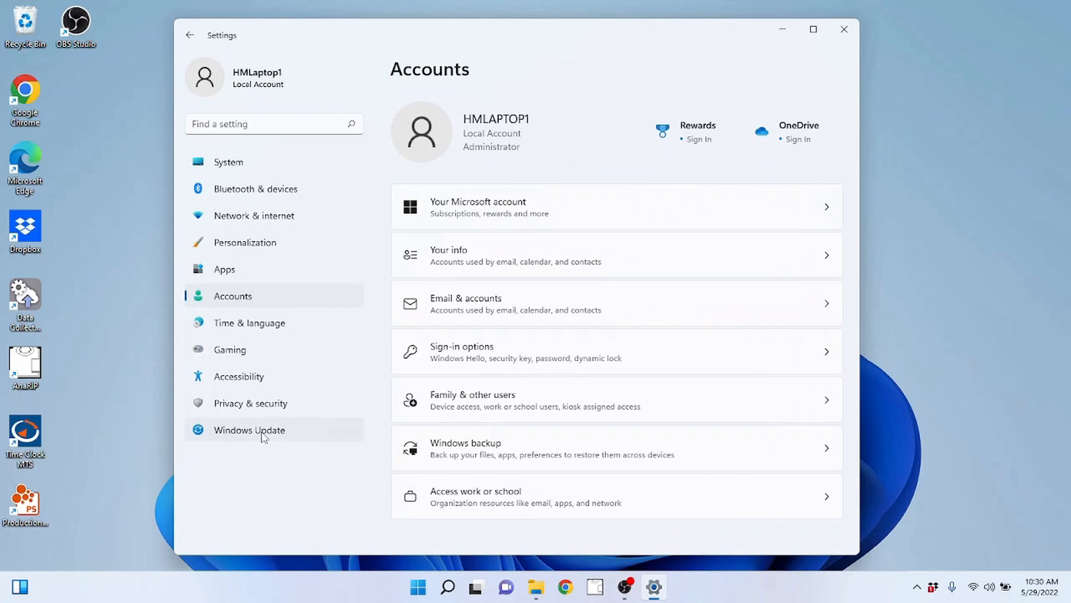
click(844, 29)
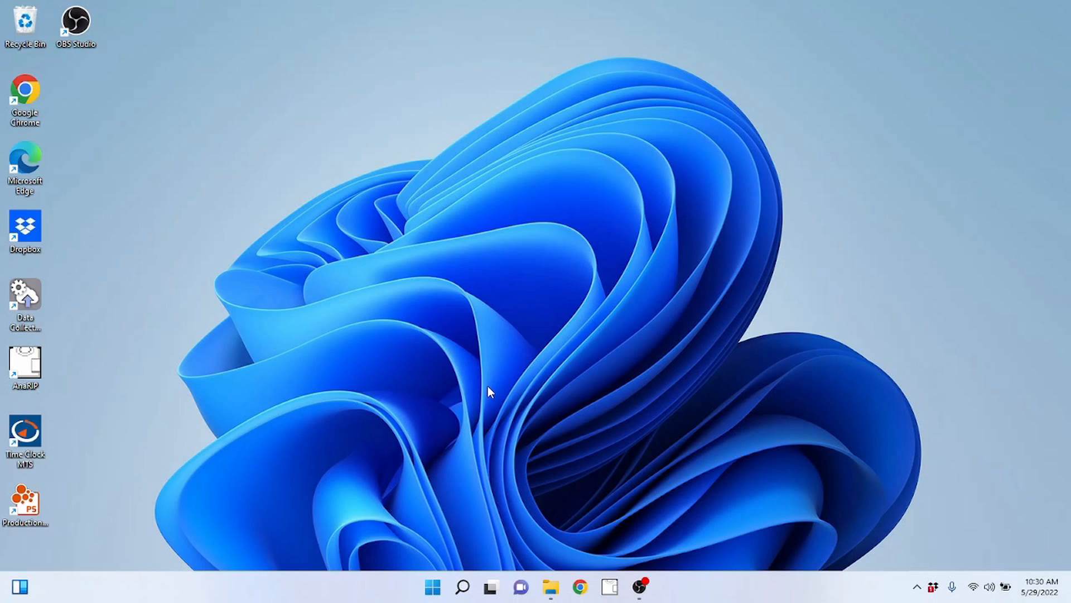
Show the Start menu twice, flip through its pages of pinned apps and close it.
click(433, 586)
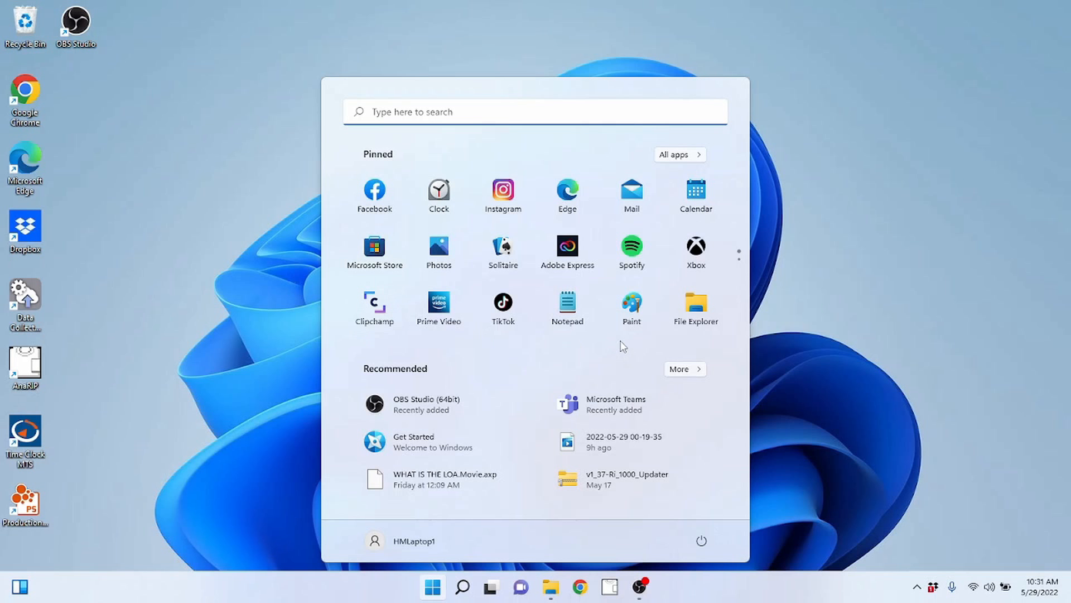
click(814, 313)
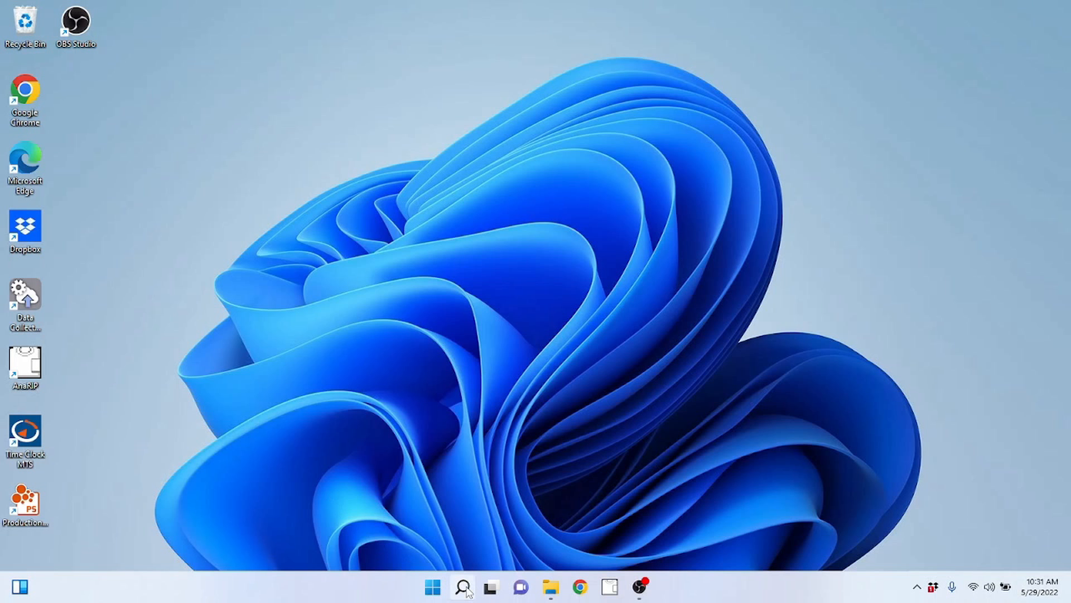
click(435, 589)
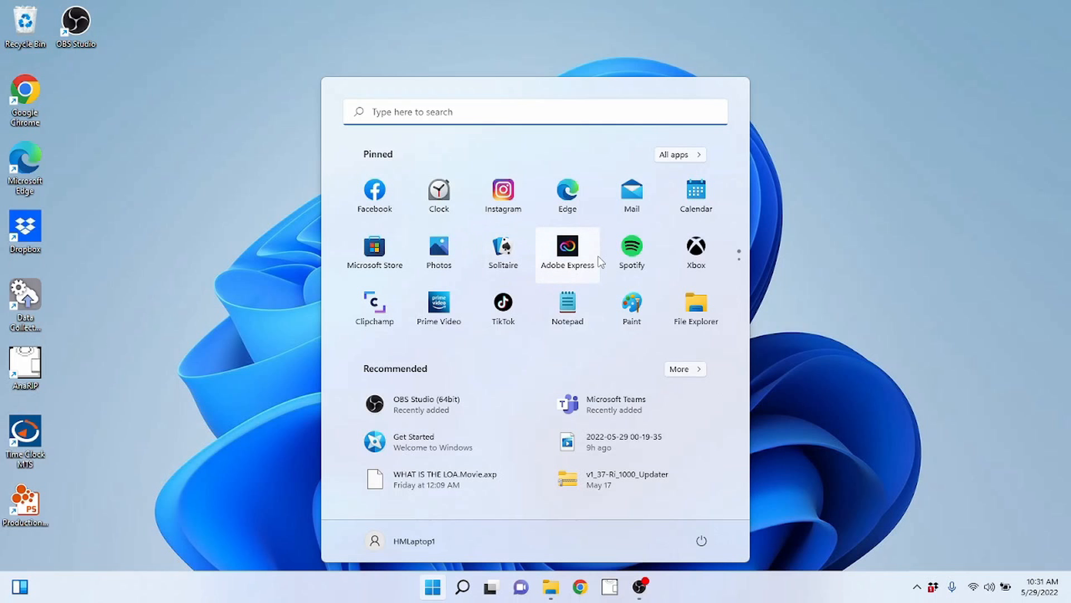
scroll(598, 257, down, 1)
scroll(679, 212, up, 1)
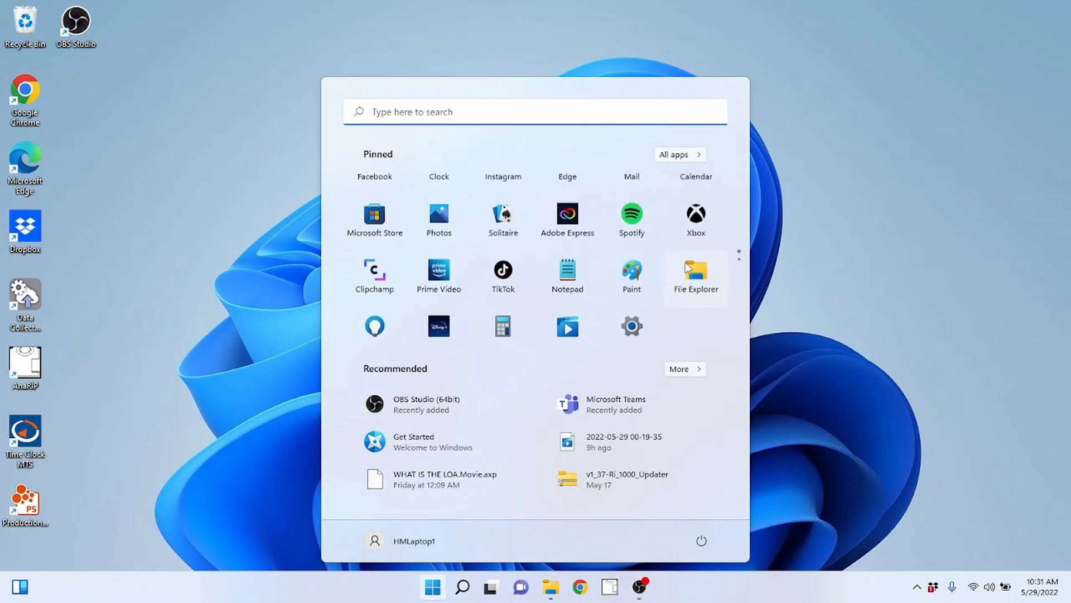
click(261, 287)
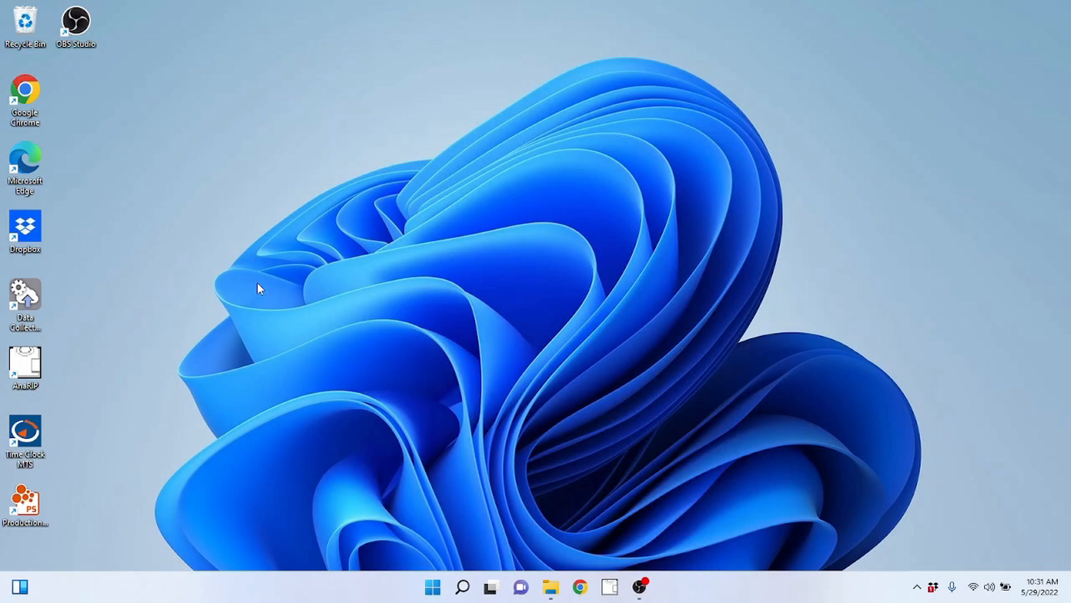
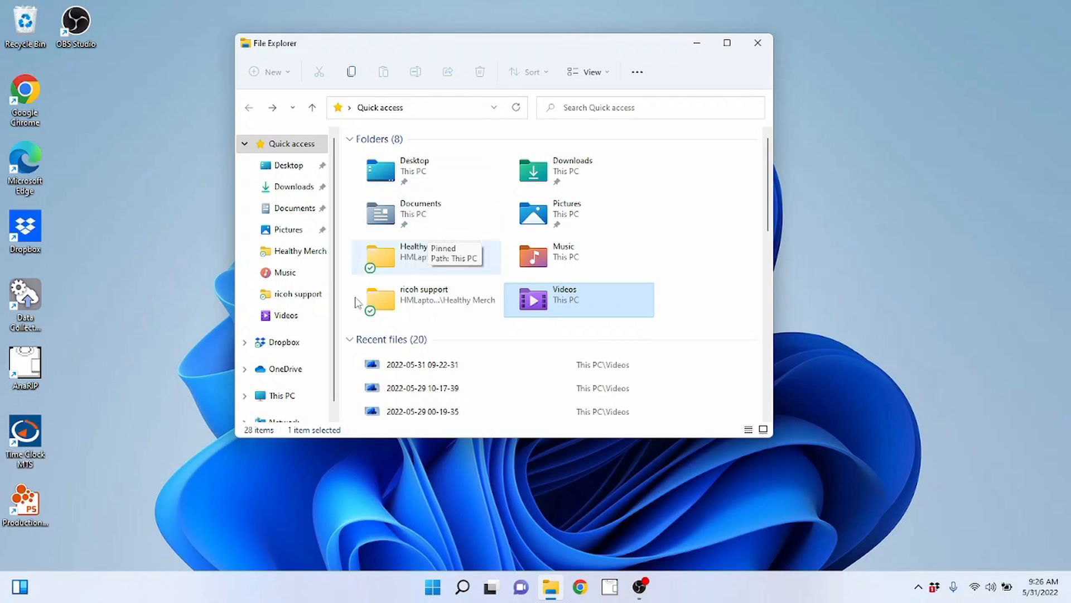
Go to This PC in File Explorer and open the Windows folder on Local Disk (C:).
scroll(308, 267, down, 1)
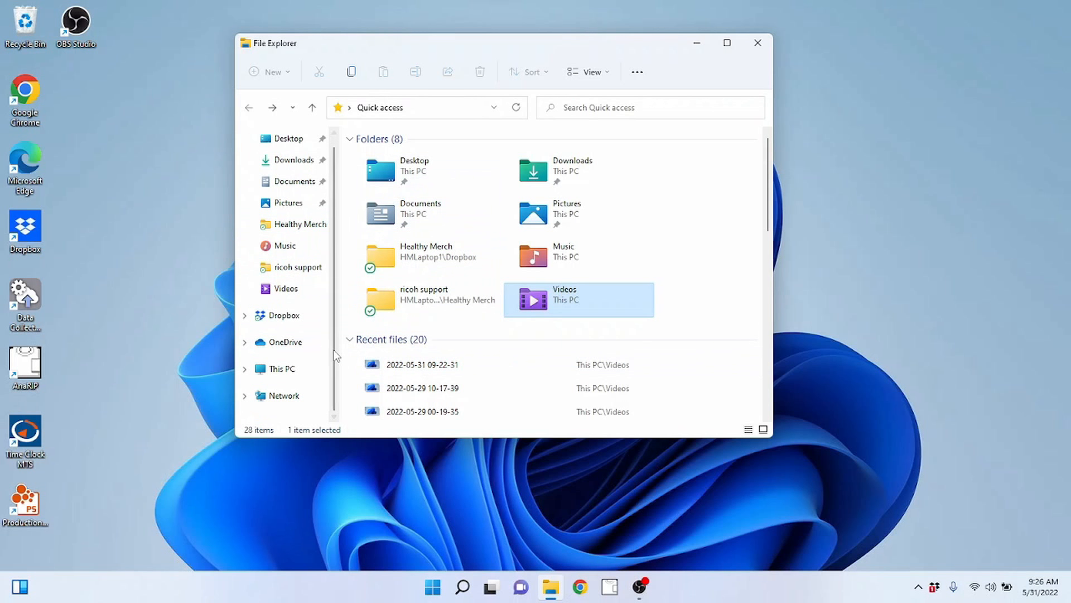
click(282, 368)
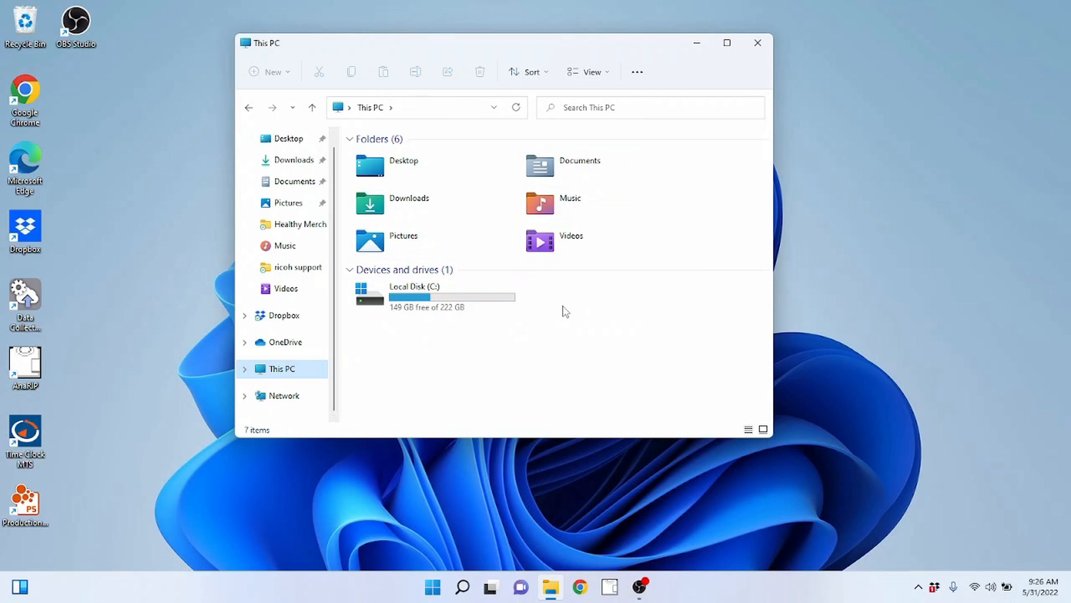
double_click(409, 310)
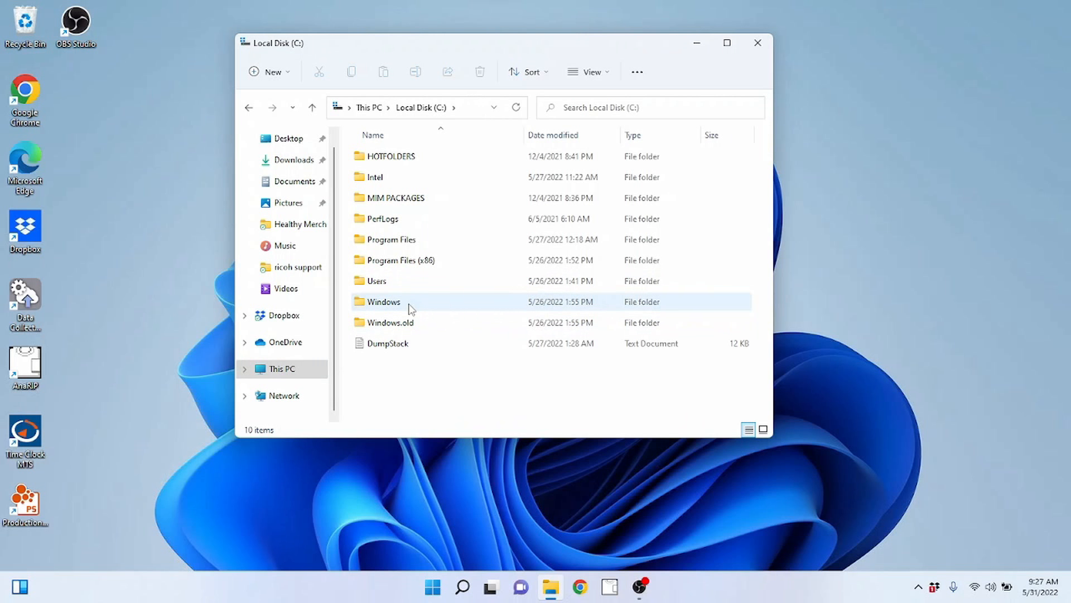
double_click(410, 308)
Look through the contents of the Windows folder and go back to Quick access.
scroll(574, 280, down, 4)
scroll(523, 265, down, 20)
scroll(523, 266, down, 8)
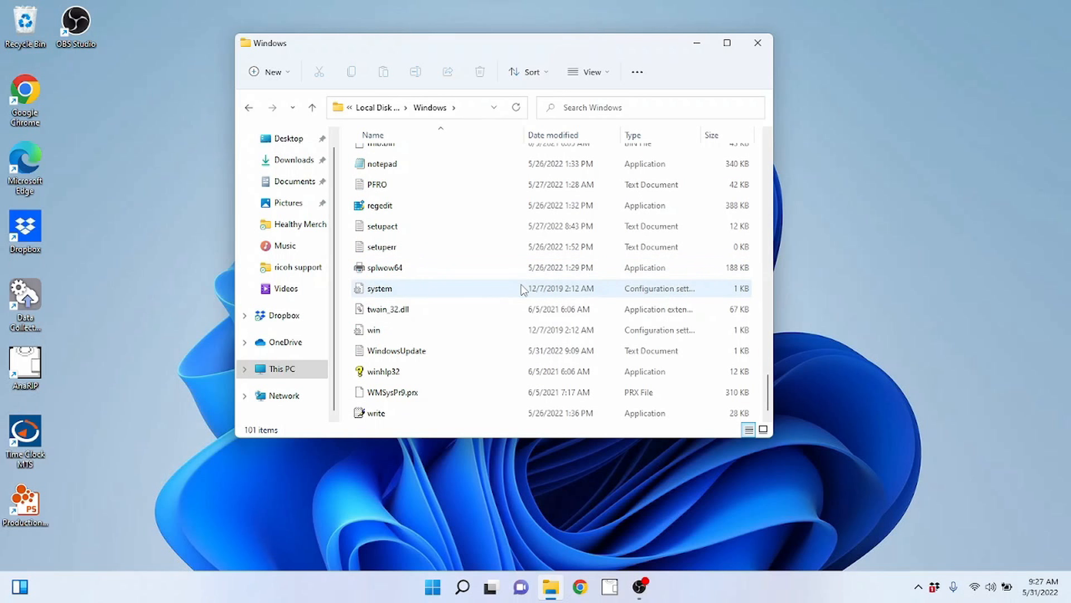
scroll(525, 287, up, 13)
scroll(529, 281, up, 14)
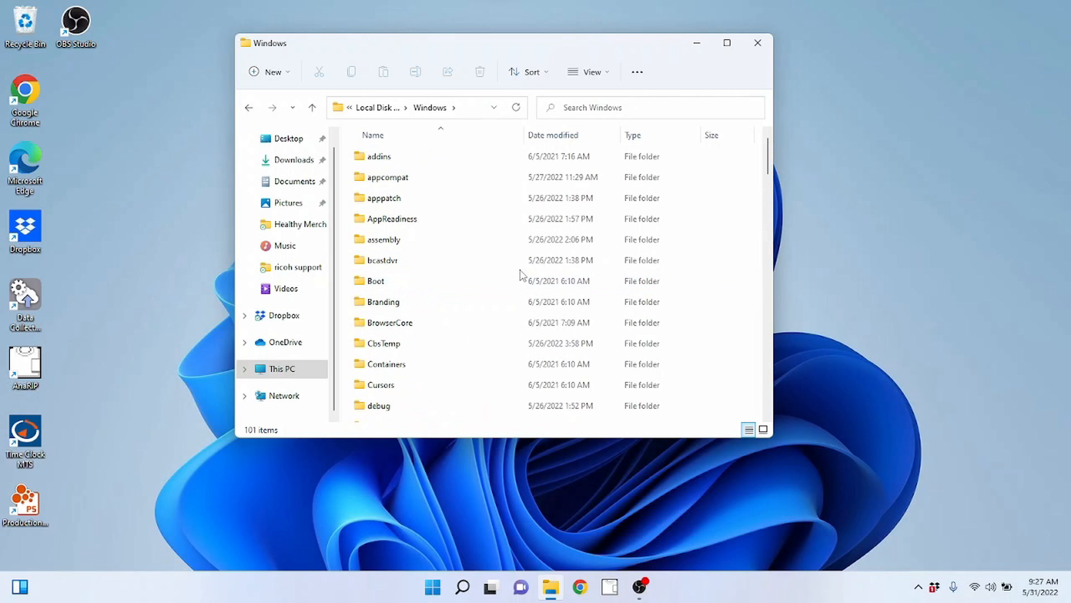
scroll(510, 268, down, 5)
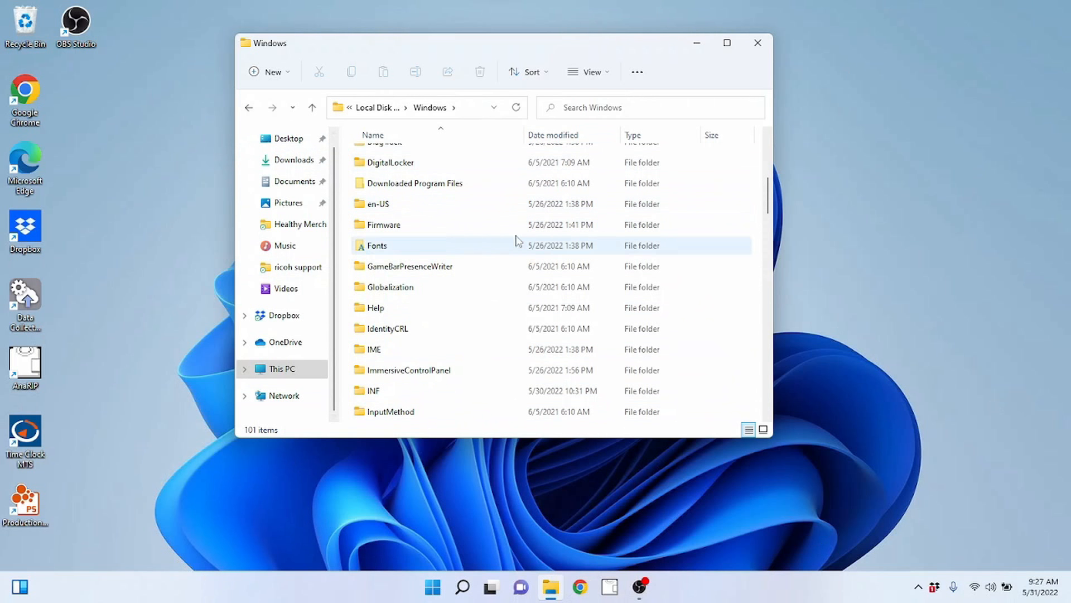
click(249, 107)
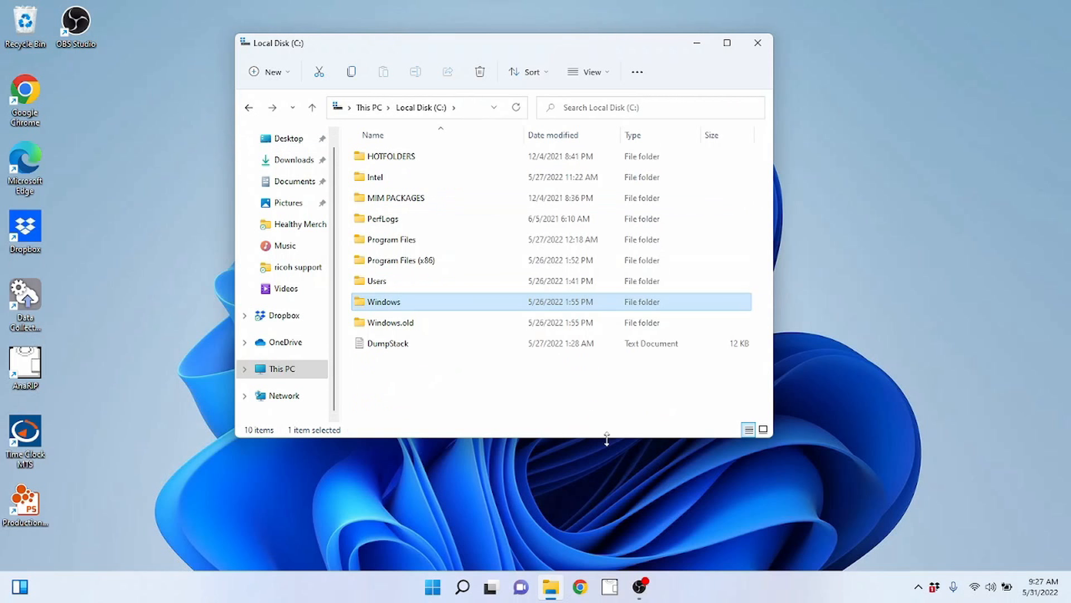
click(248, 107)
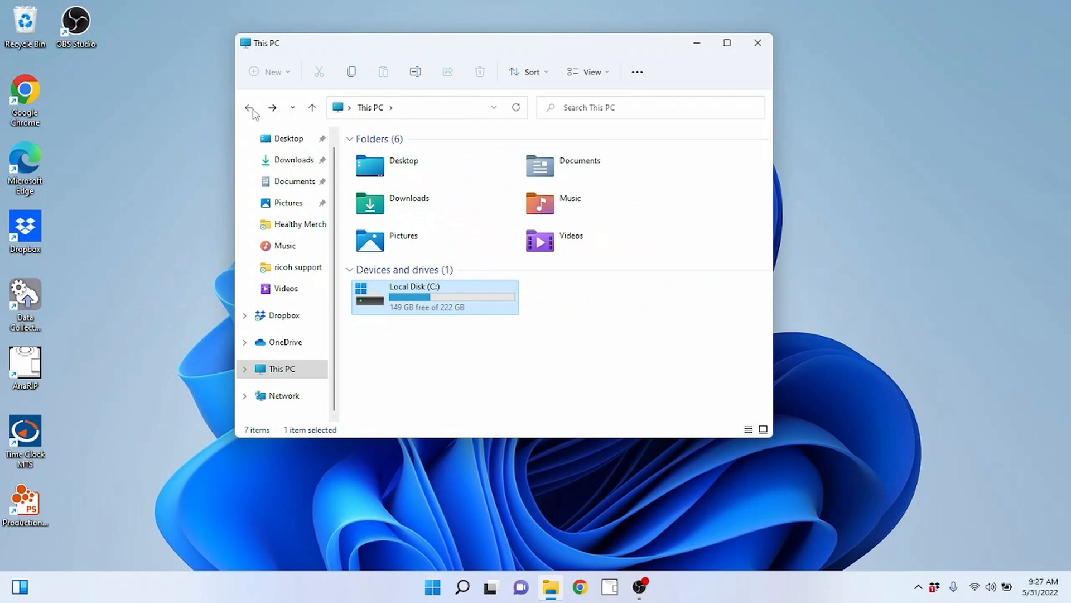
click(249, 107)
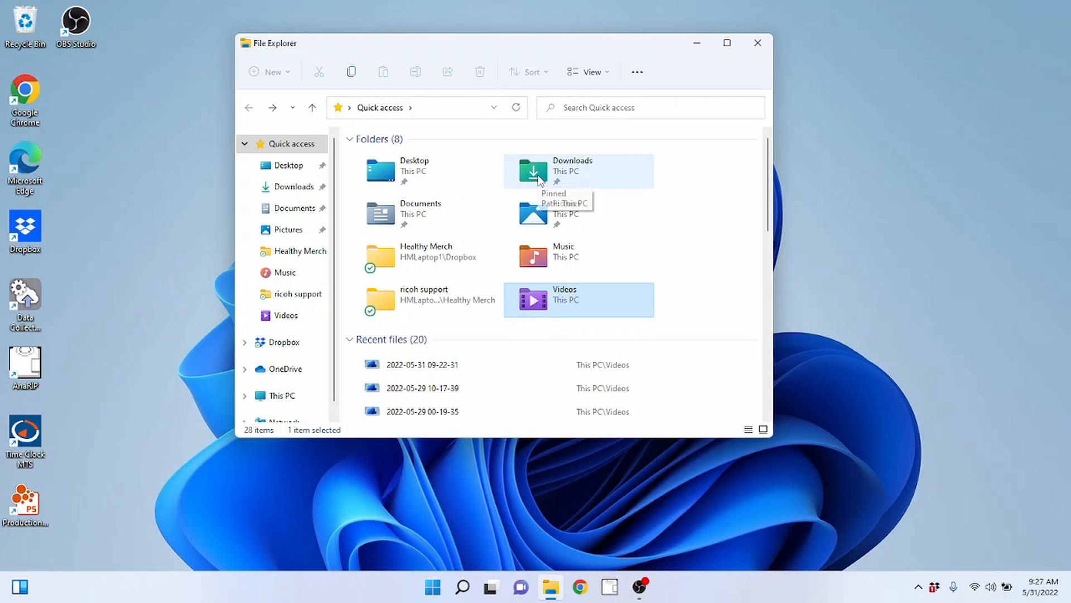
Select the ricoh support and Healthy Merch folders in turn, and look over the navigation pane and recent files.
click(424, 293)
click(427, 260)
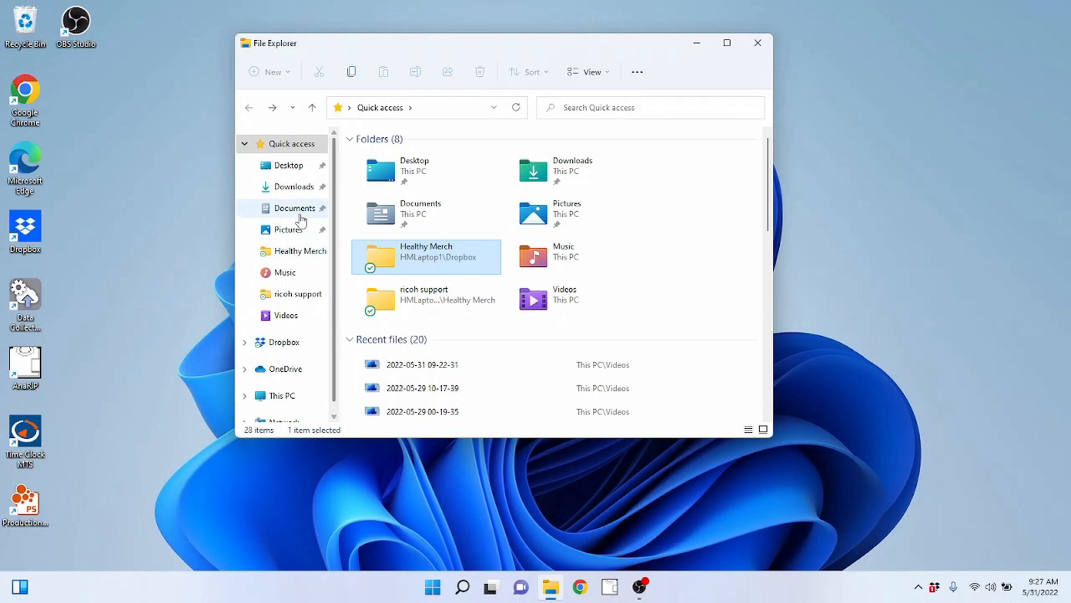
scroll(274, 223, down, 1)
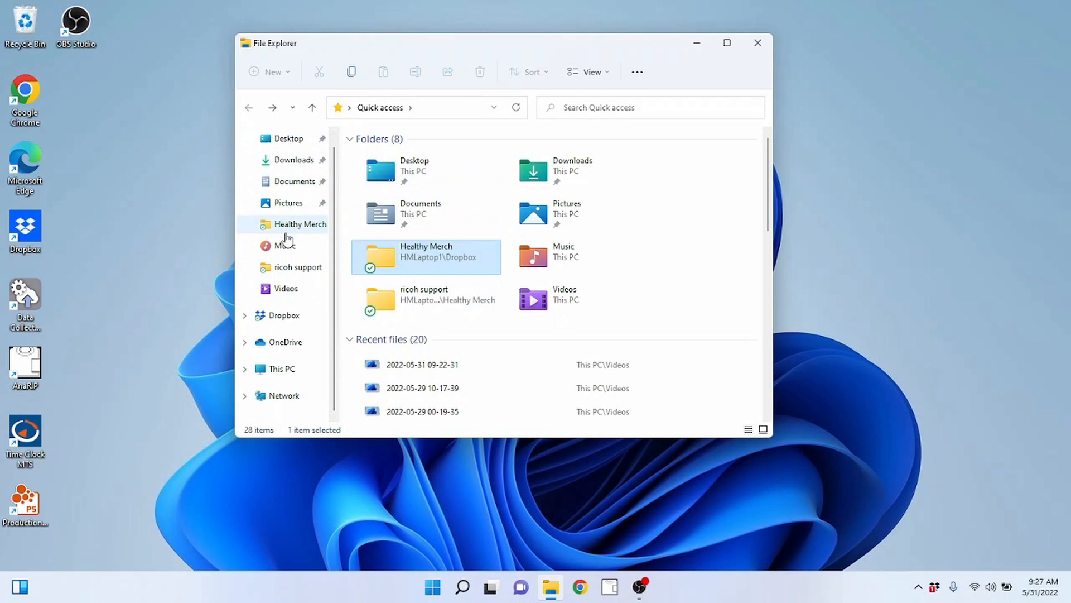
scroll(277, 335, up, 1)
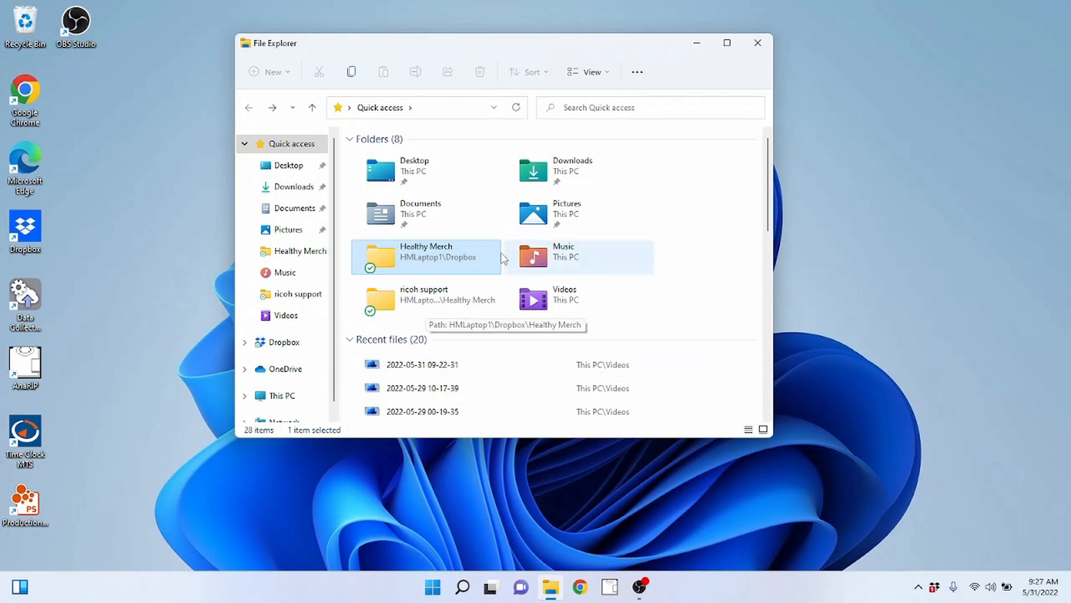
scroll(393, 316, down, 6)
scroll(406, 313, up, 6)
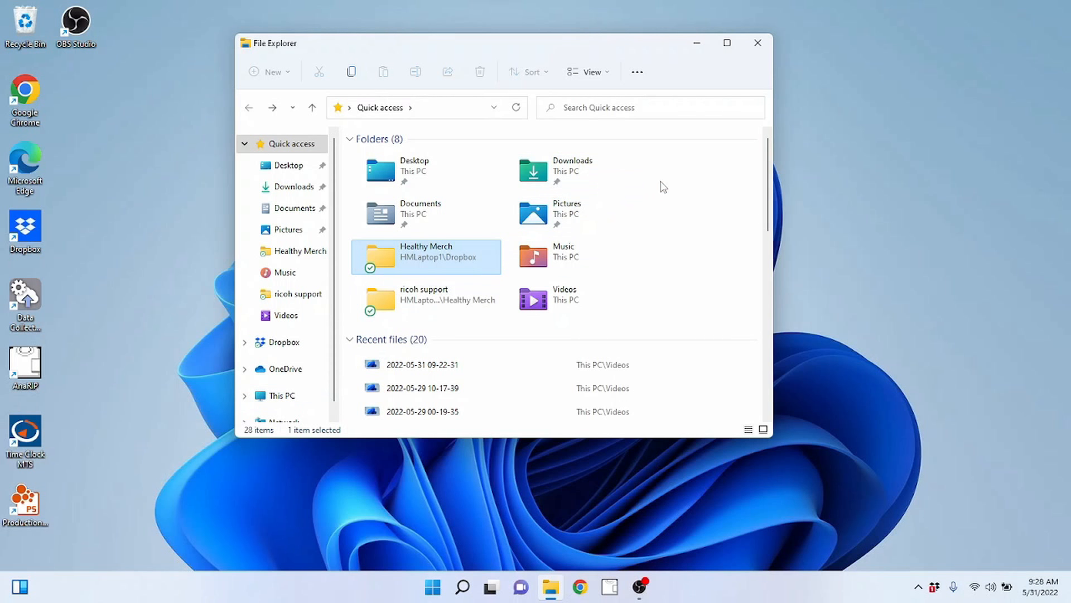
Open Local Disk (C:) from This PC, look over its folders and go back to Quick access.
click(666, 233)
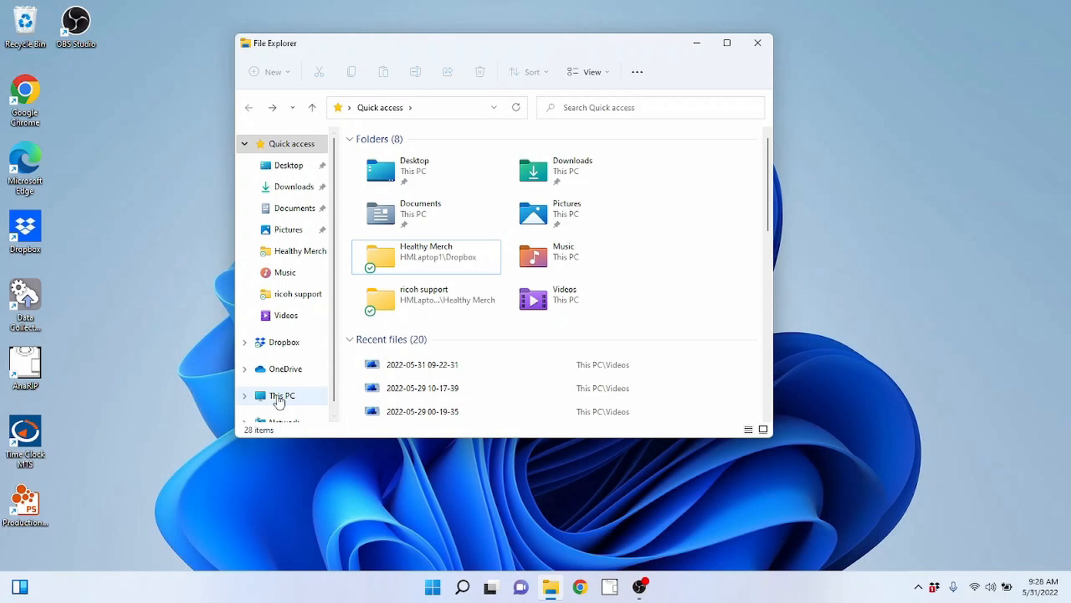
click(278, 397)
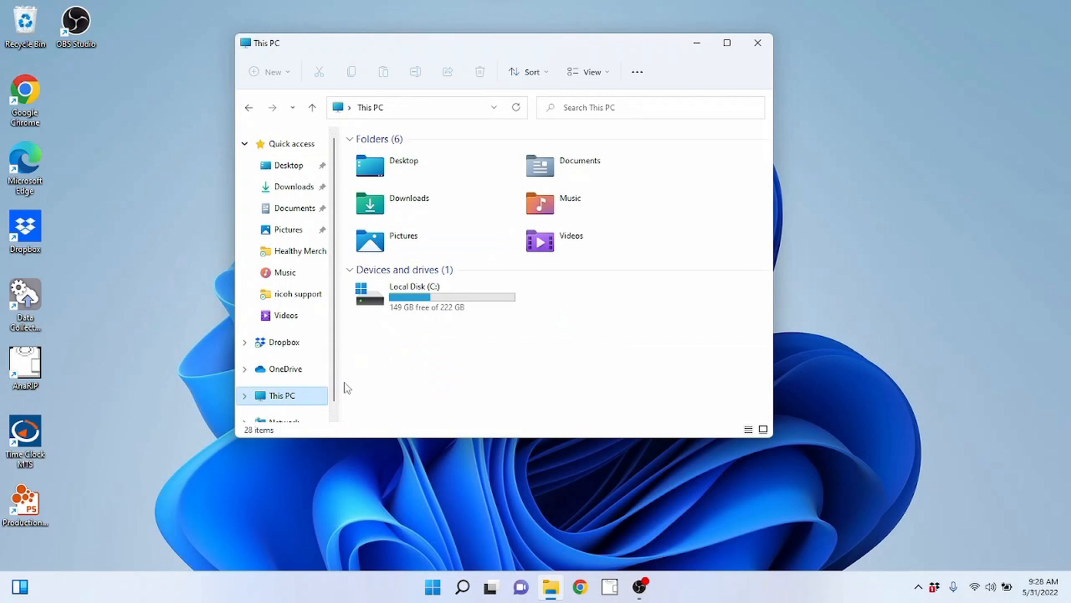
double_click(435, 297)
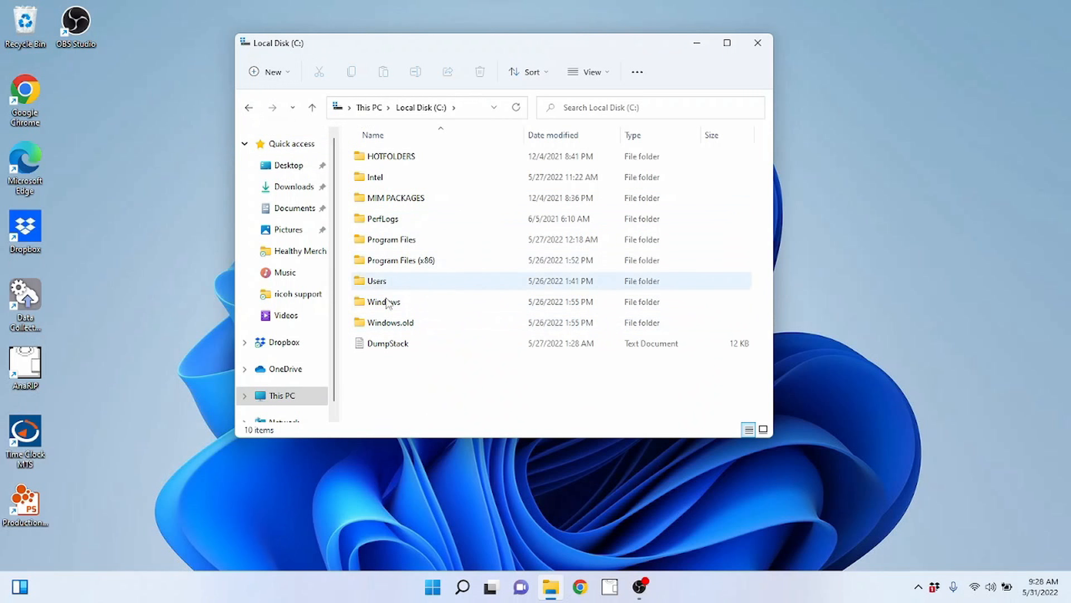
click(250, 108)
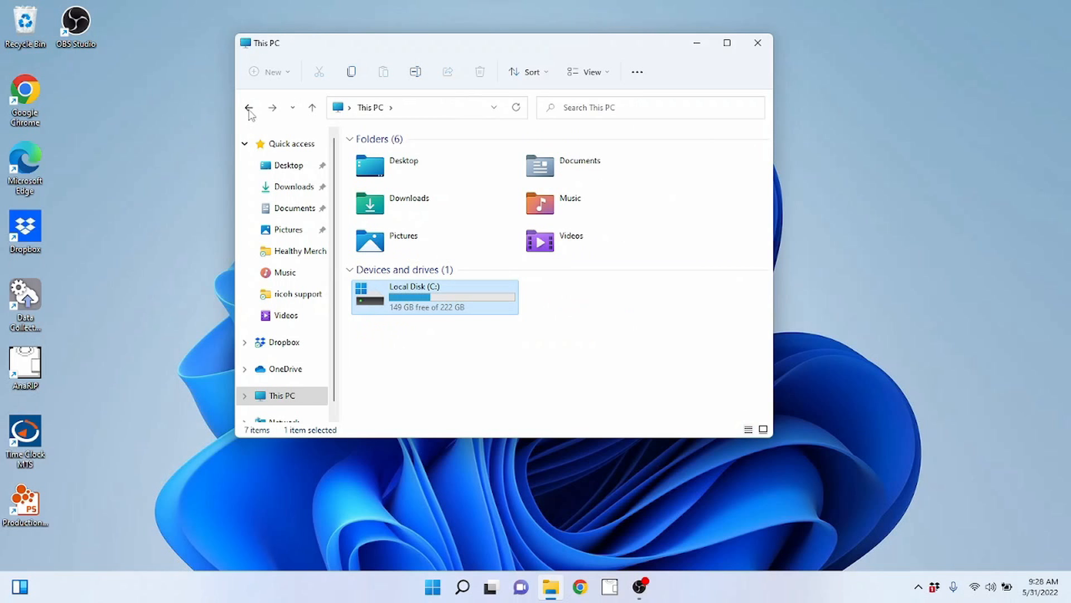
click(249, 109)
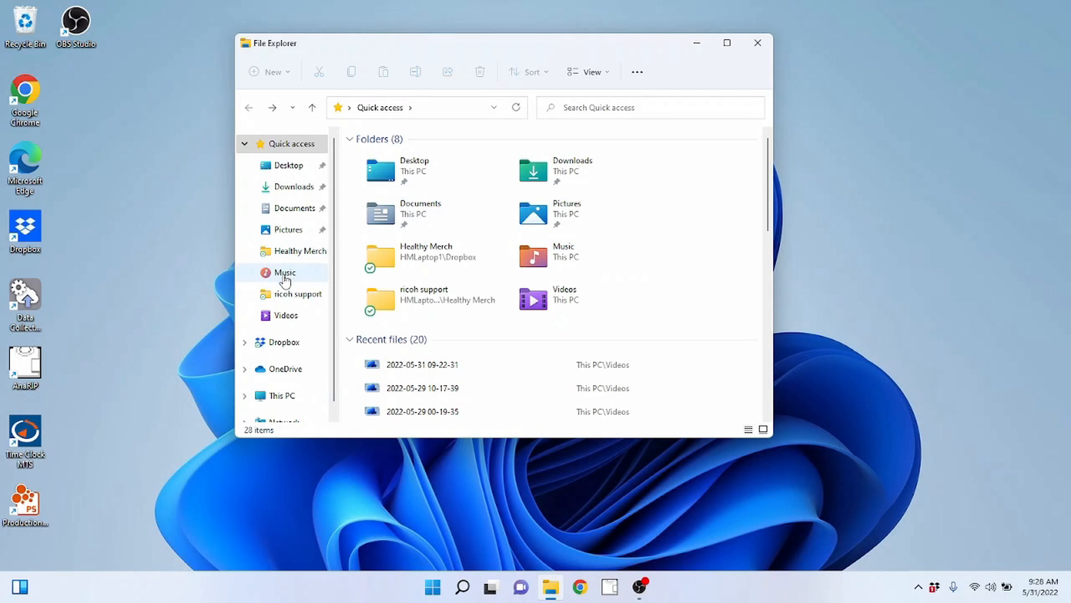
Go to This PC and select Local Disk (C:) to examine its storage capacity and free space.
scroll(279, 406, down, 1)
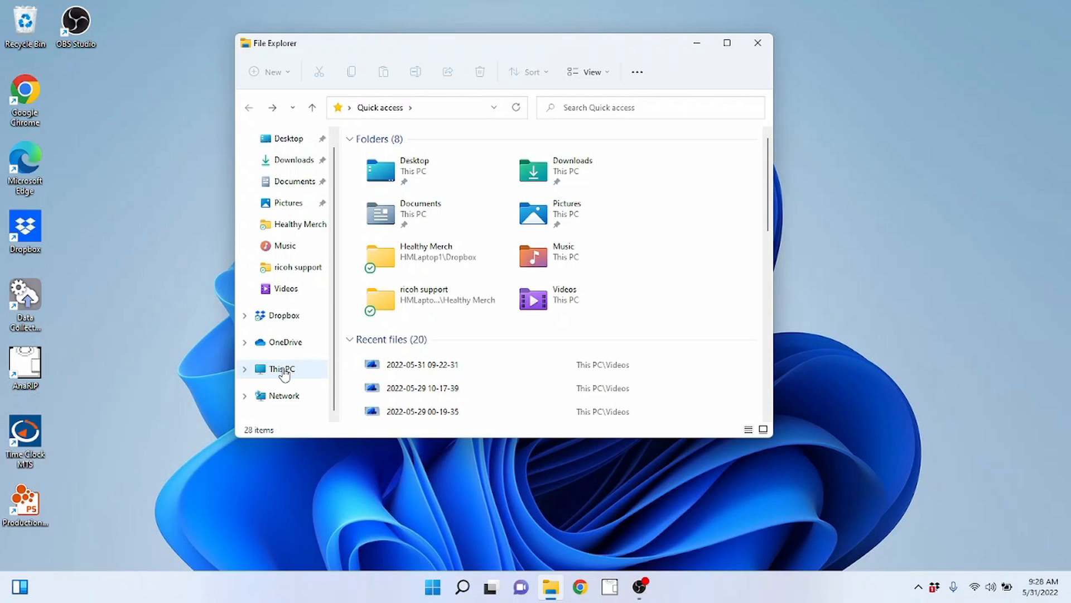
click(285, 374)
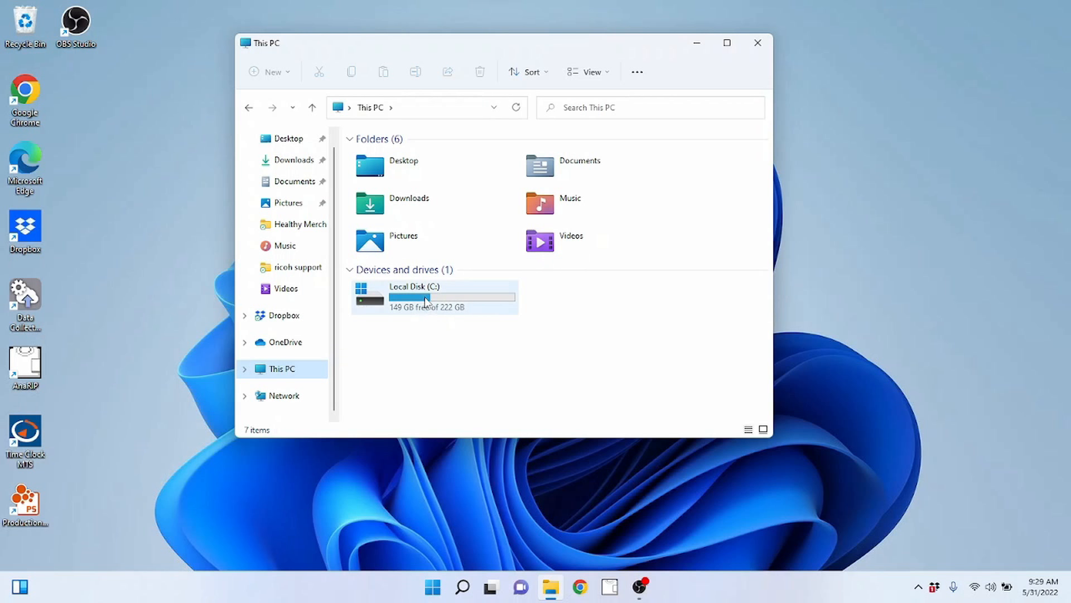
click(471, 306)
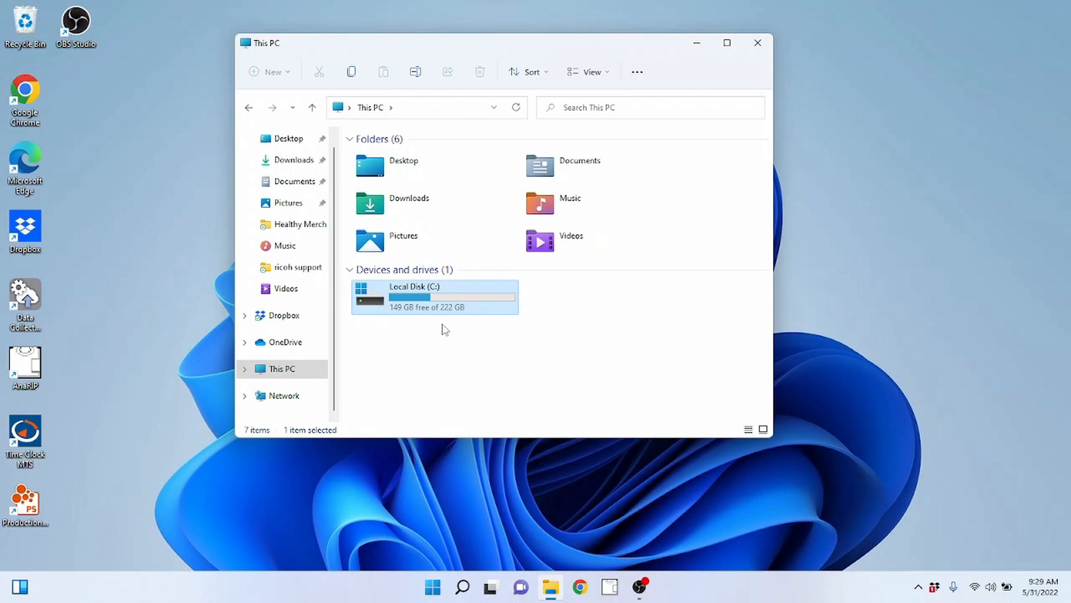
click(550, 307)
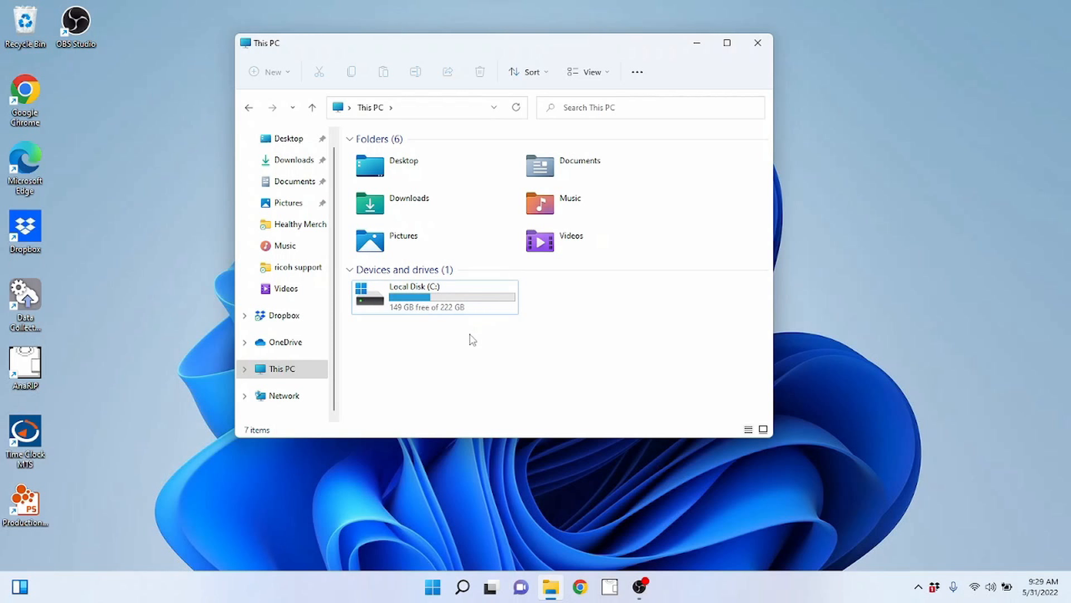
click(450, 298)
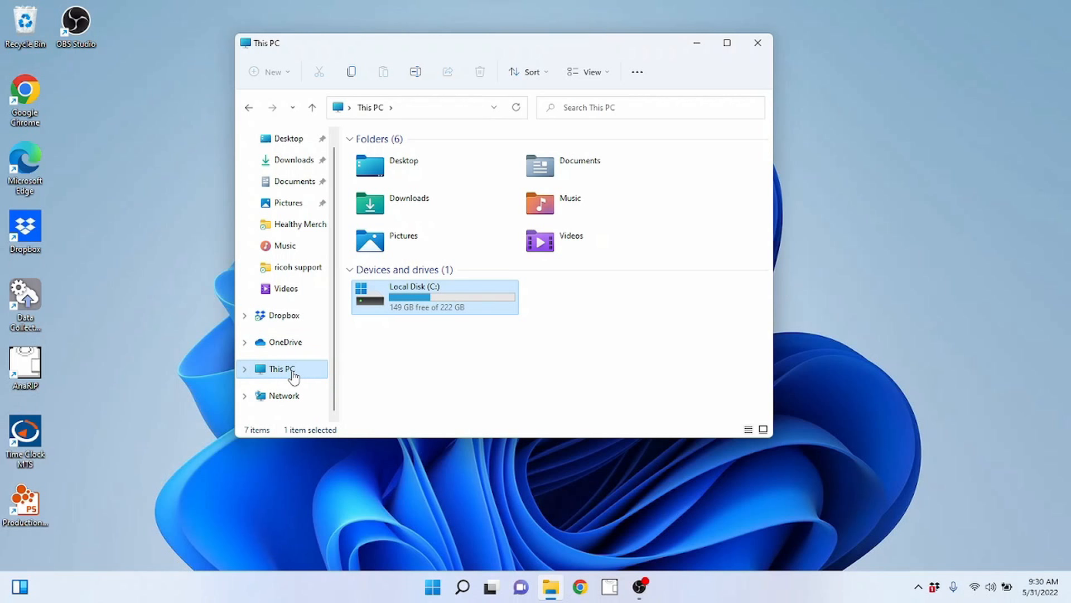
Create a This PC shortcut on the desktop below OBS Studio, and test it by opening and closing This PC.
drag(292, 374, 98, 137)
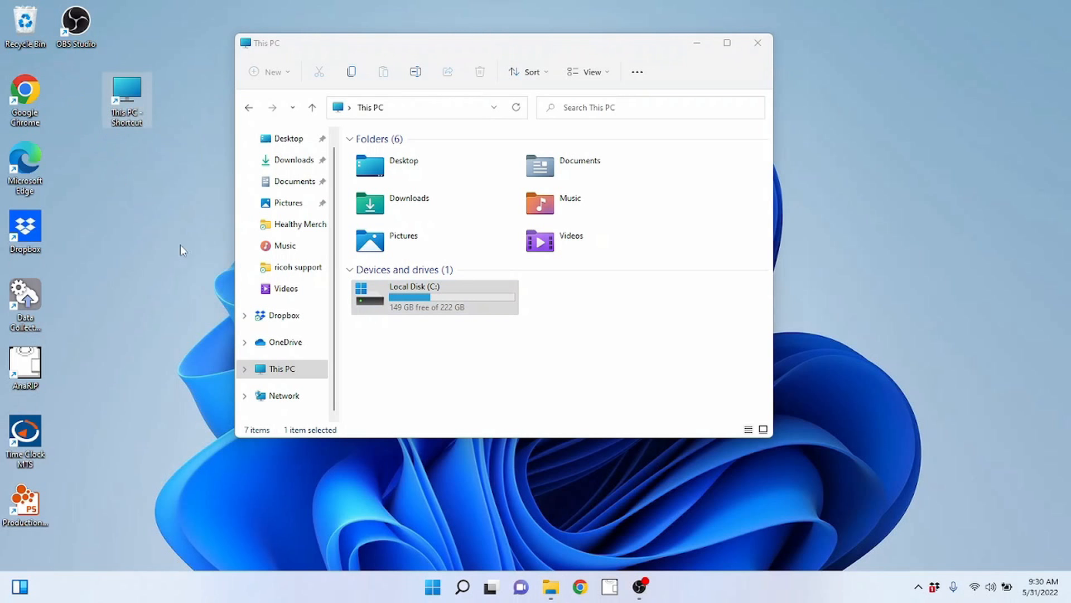
drag(123, 97, 79, 96)
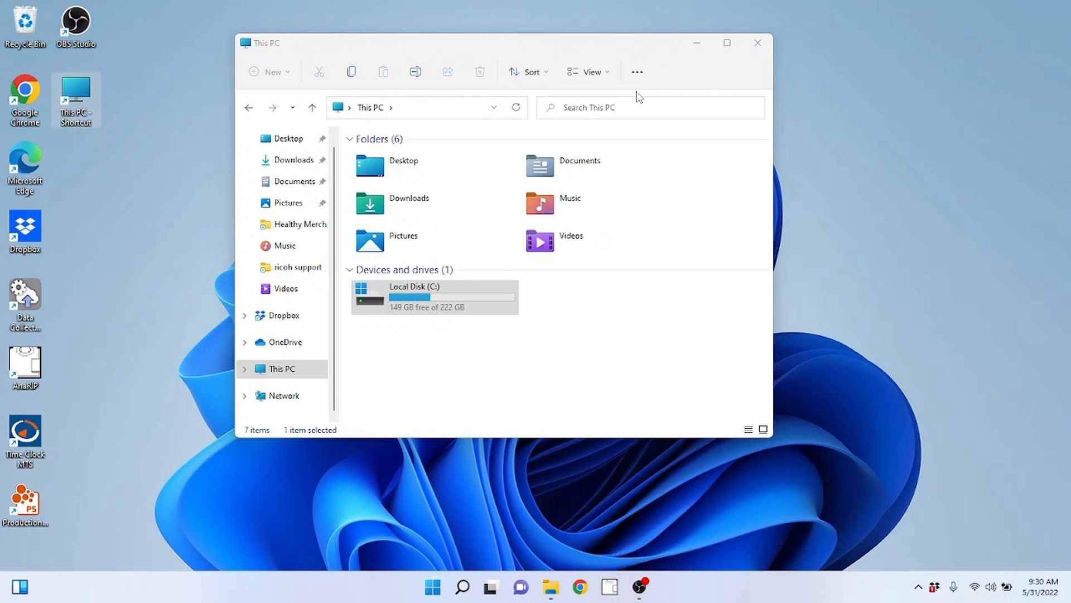
click(758, 43)
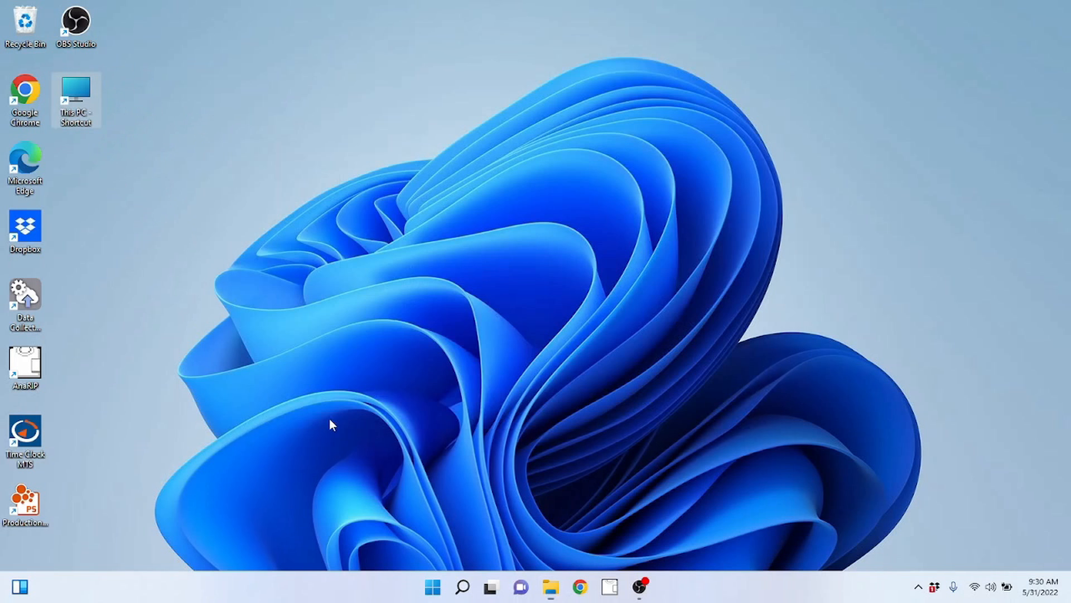
double_click(72, 102)
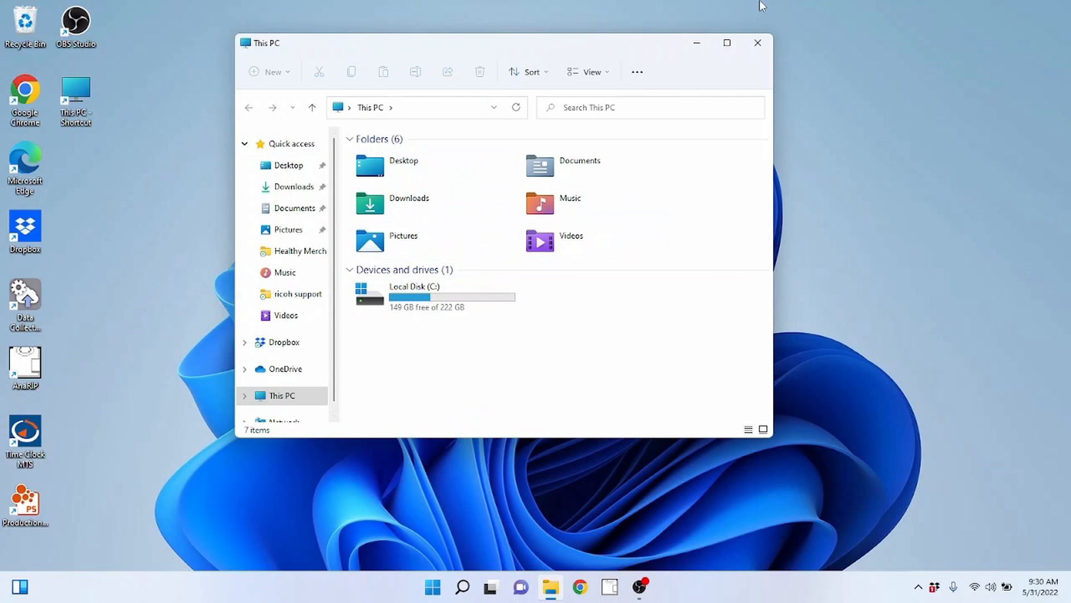
click(757, 43)
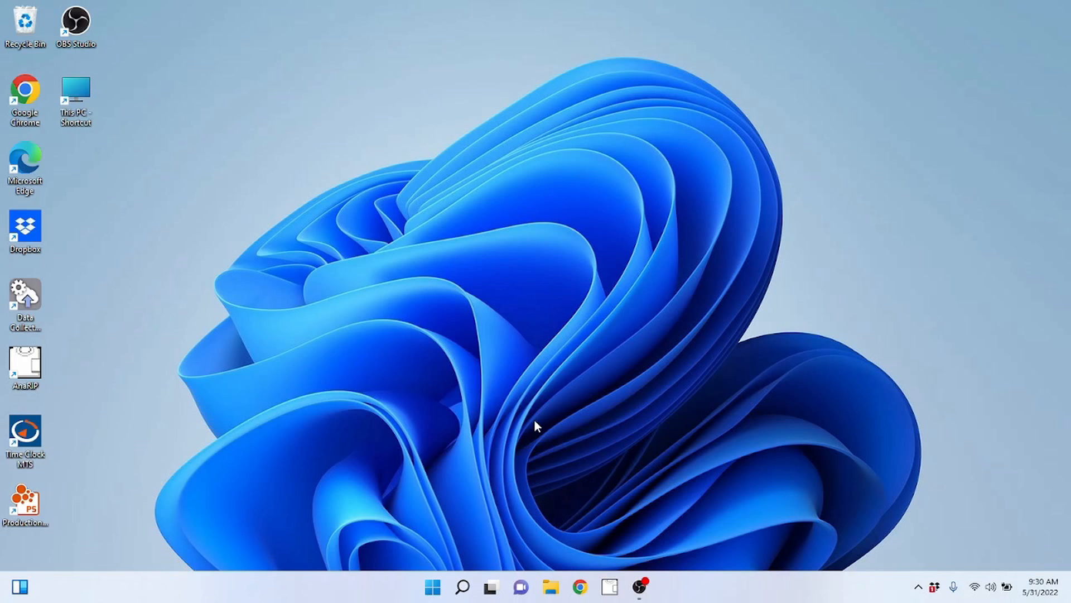
Reopen File Explorer, compare This PC with the folders and recent files in Quick access, and return to This PC.
click(552, 588)
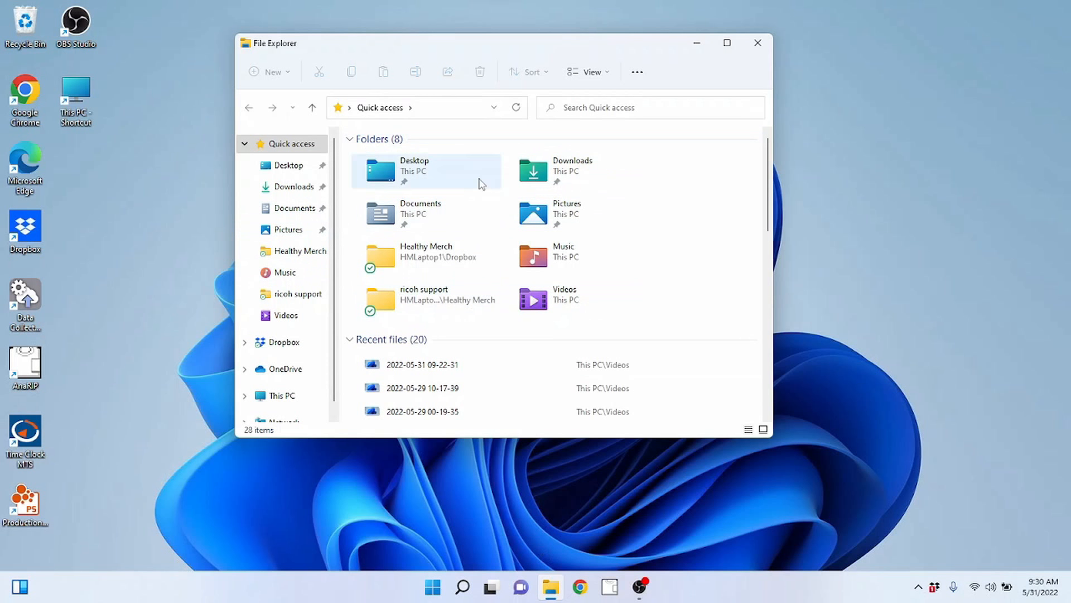
click(282, 395)
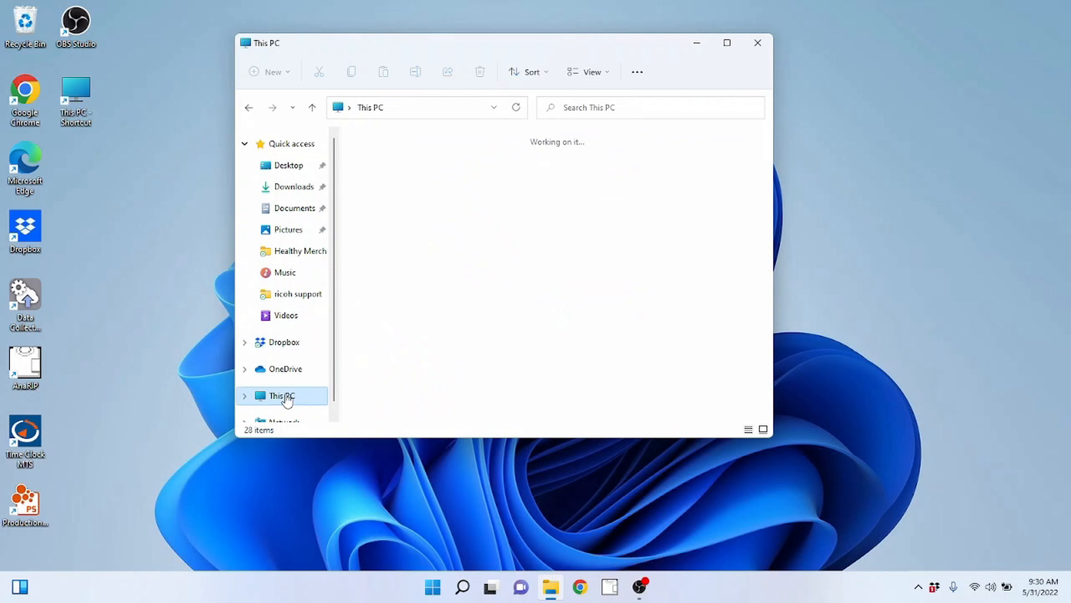
click(291, 144)
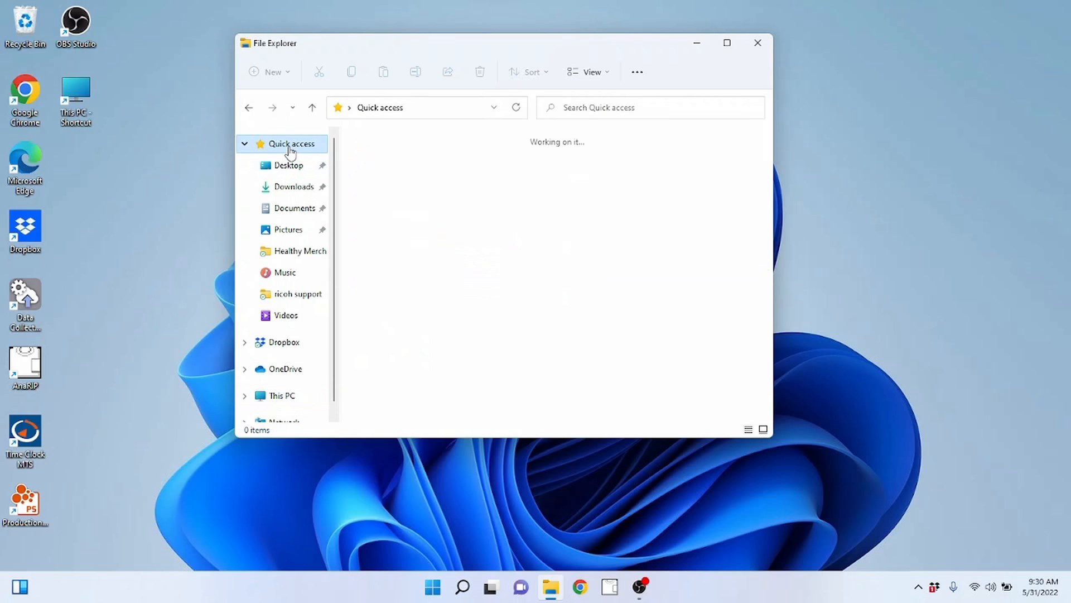
scroll(470, 243, down, 8)
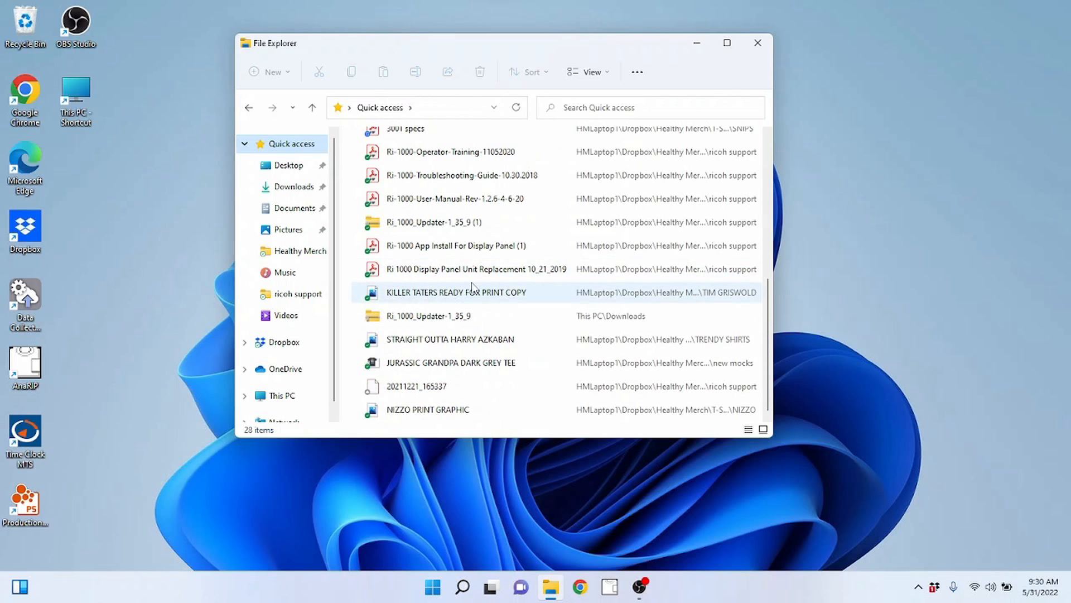
scroll(456, 282, up, 10)
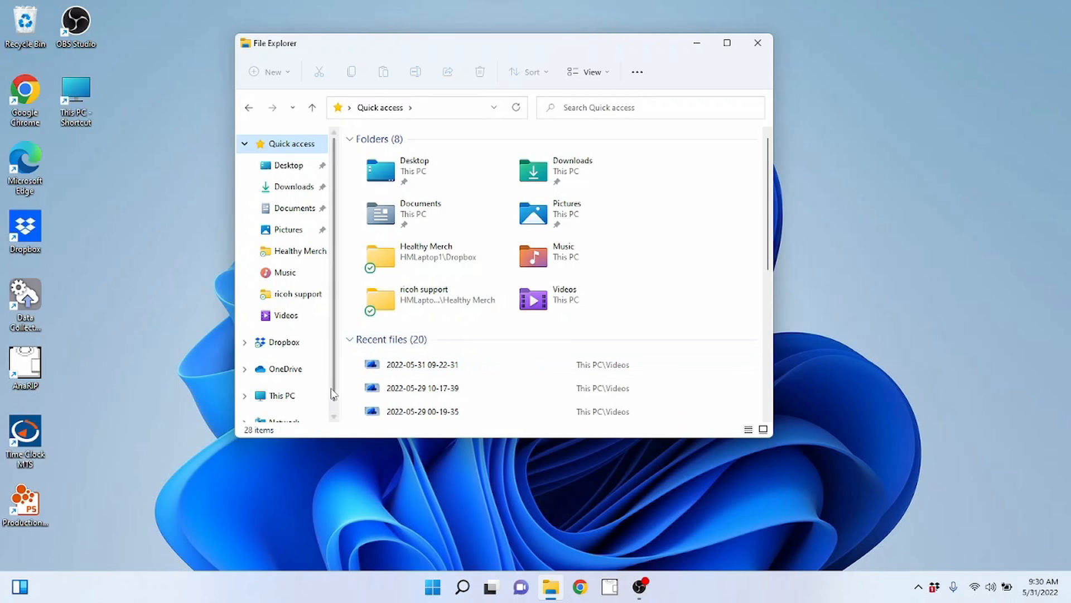
click(282, 395)
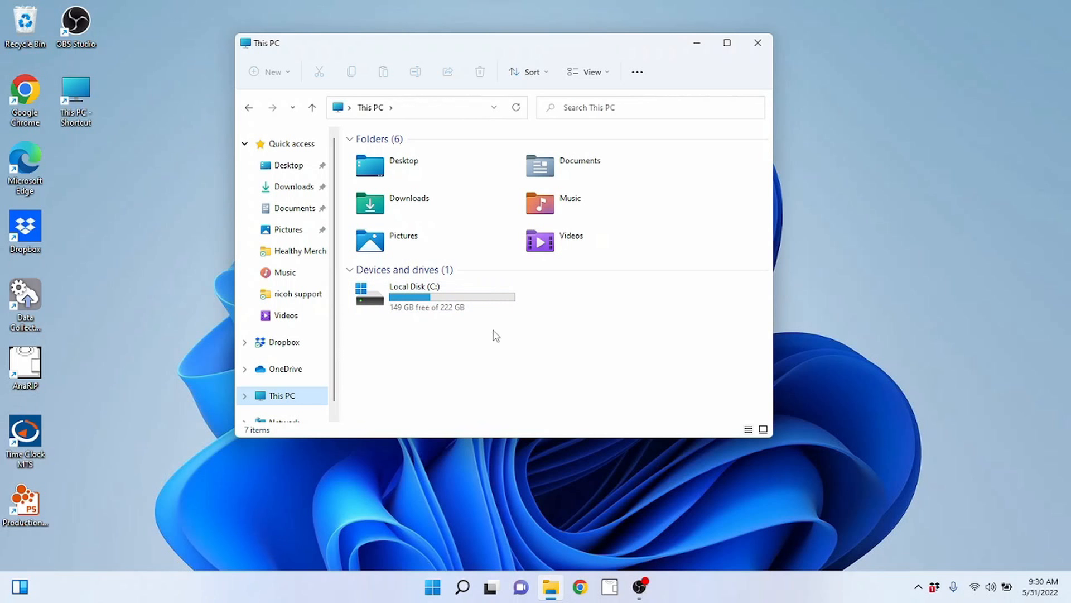
Open the Videos folder from This PC, select the first three recordings in turn and return to This PC.
click(175, 248)
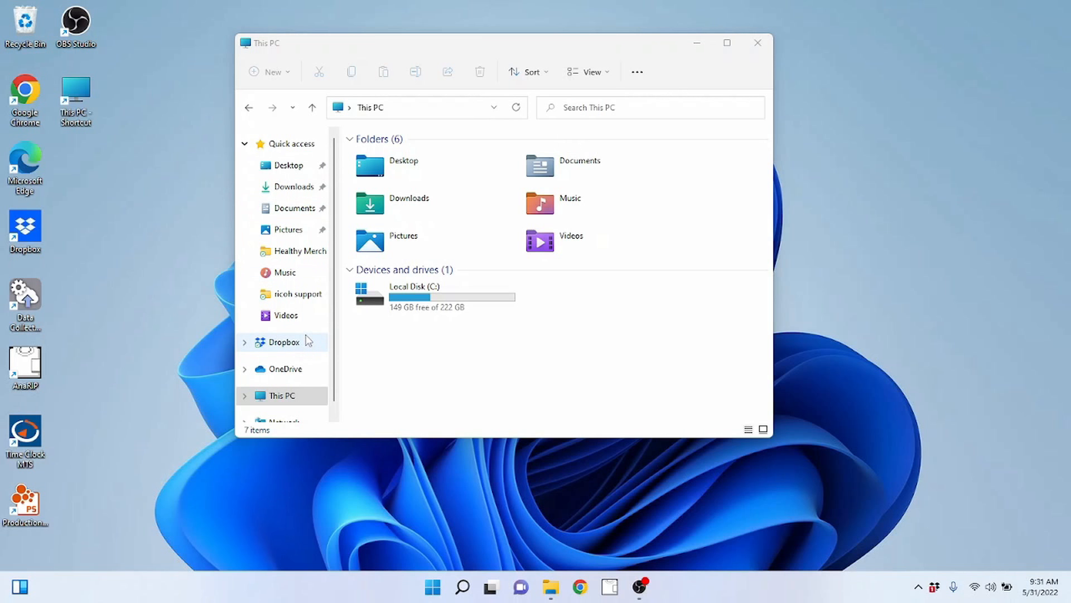
scroll(308, 341, down, 1)
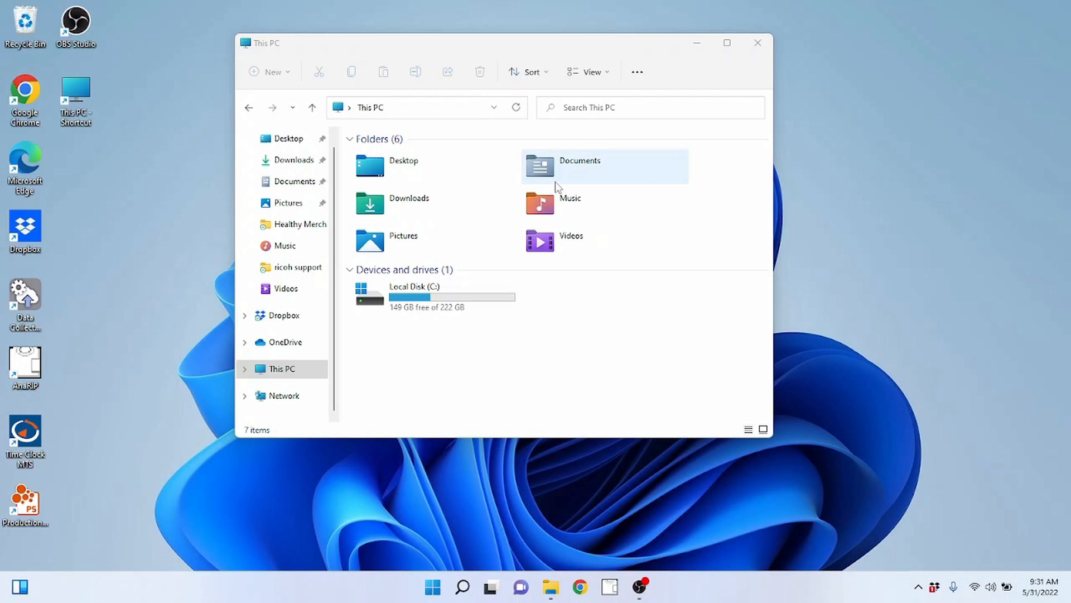
double_click(539, 248)
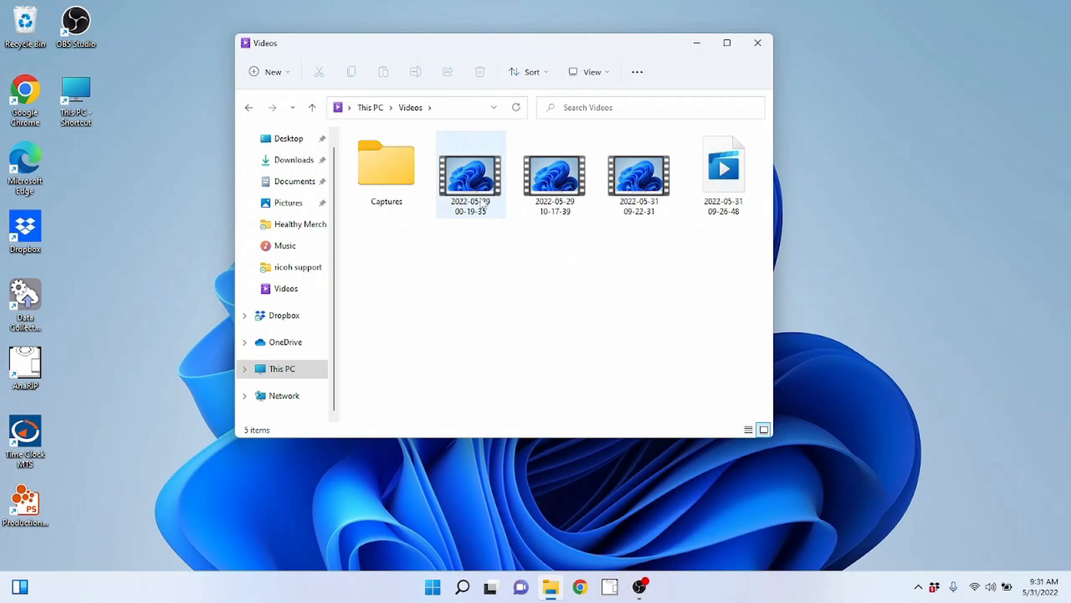
click(471, 184)
click(554, 184)
click(639, 190)
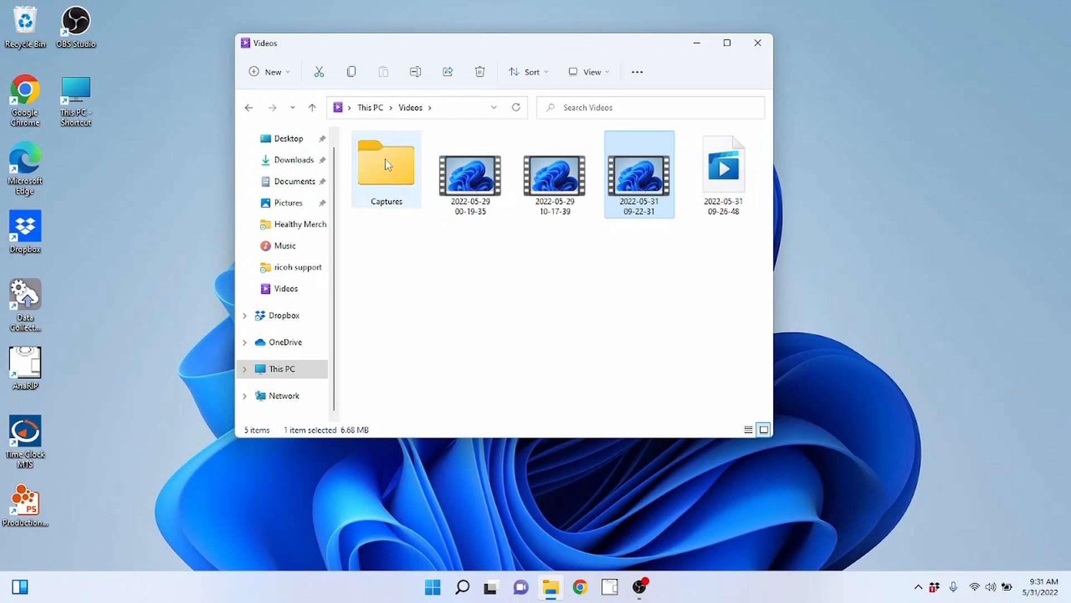
click(250, 108)
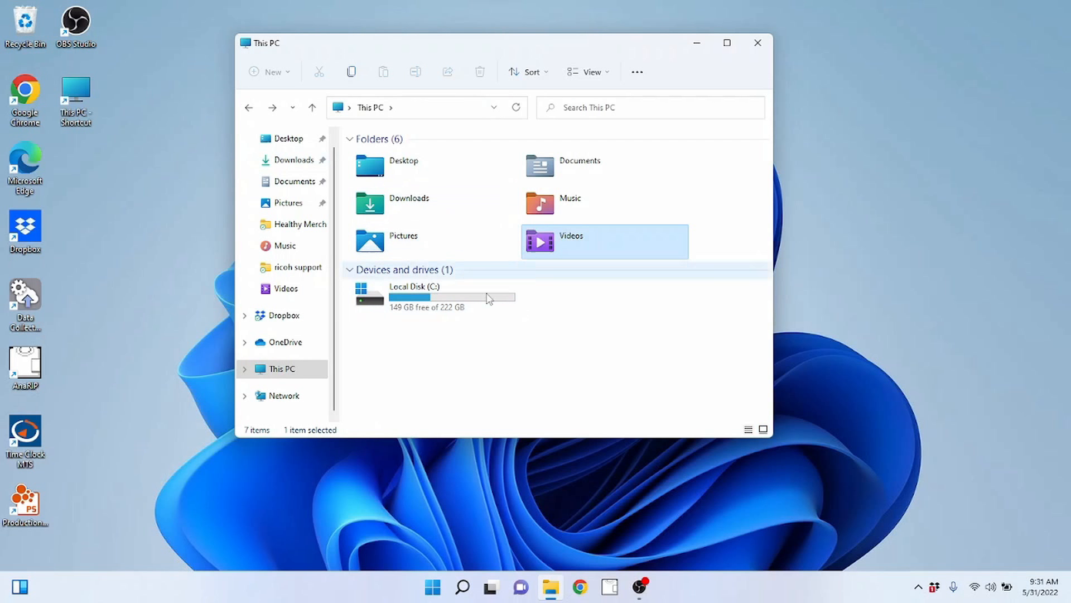
click(417, 378)
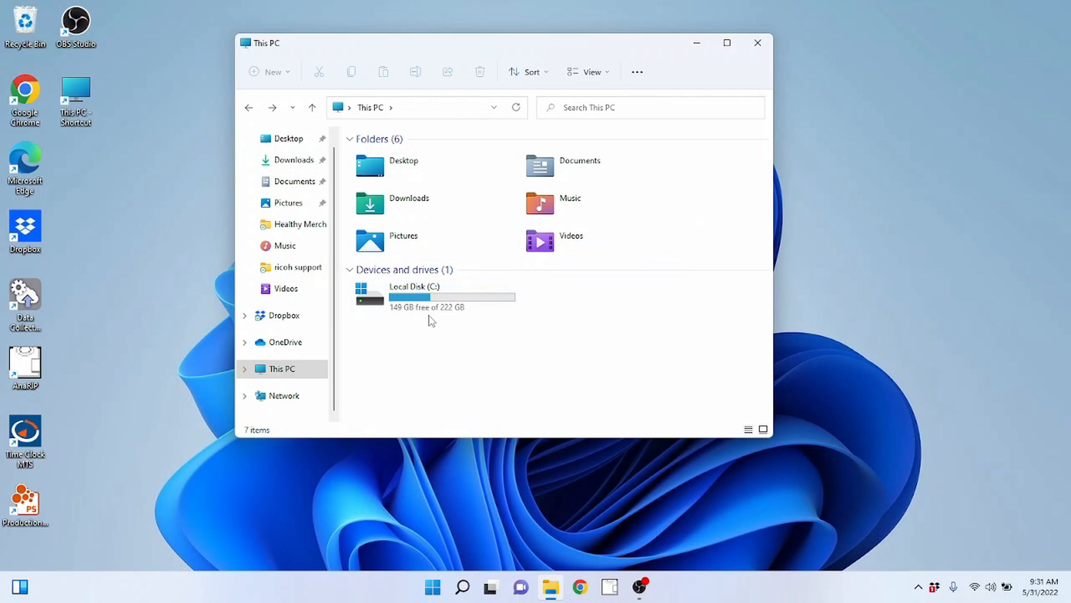
Open the Desktop folder from This PC, look over its shortcuts and go back.
click(388, 157)
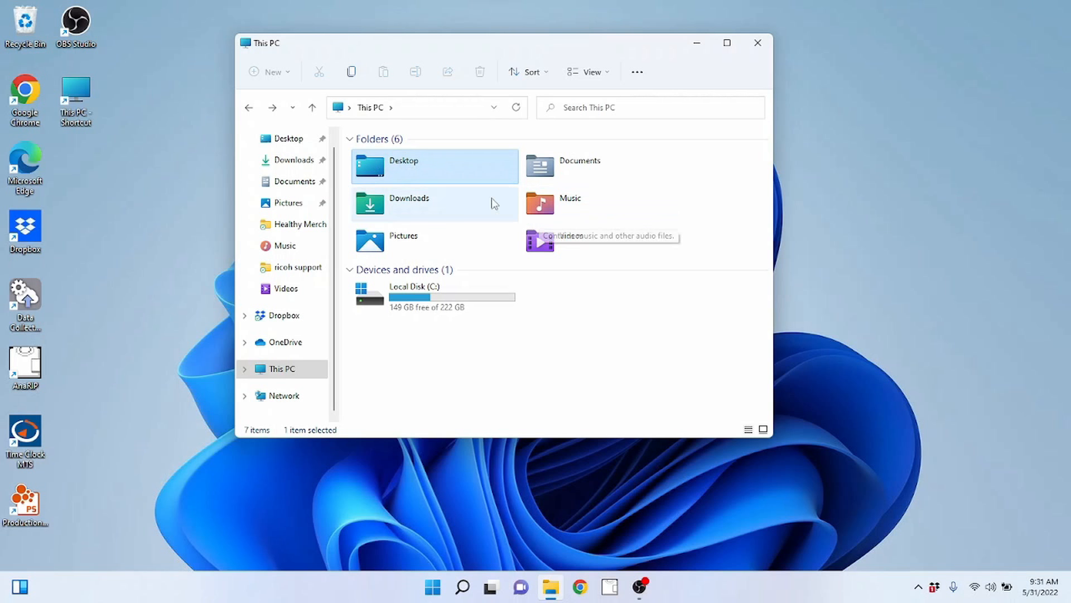
double_click(434, 175)
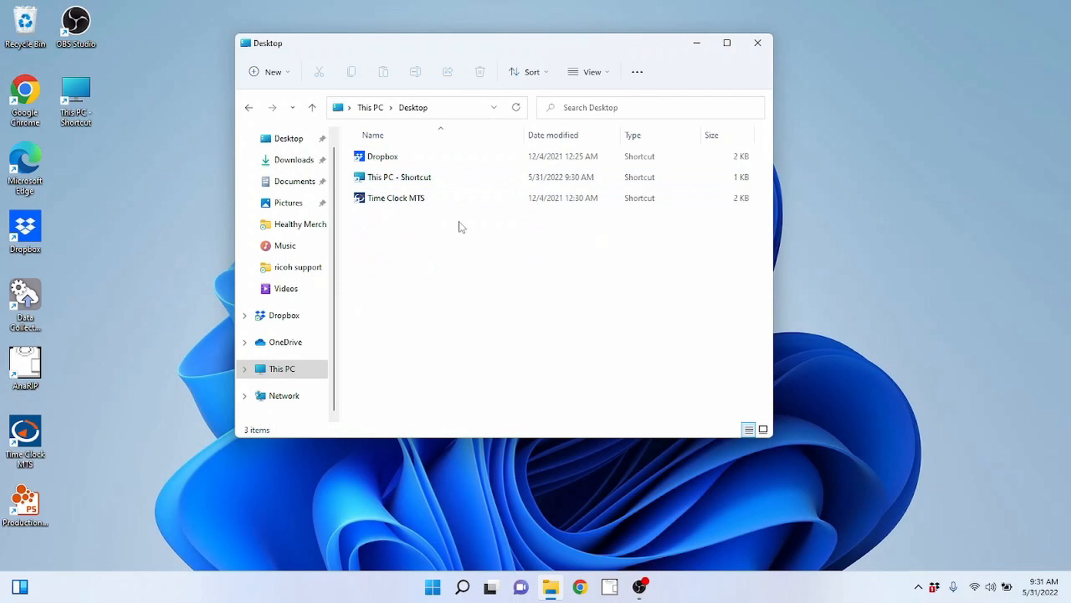
click(249, 107)
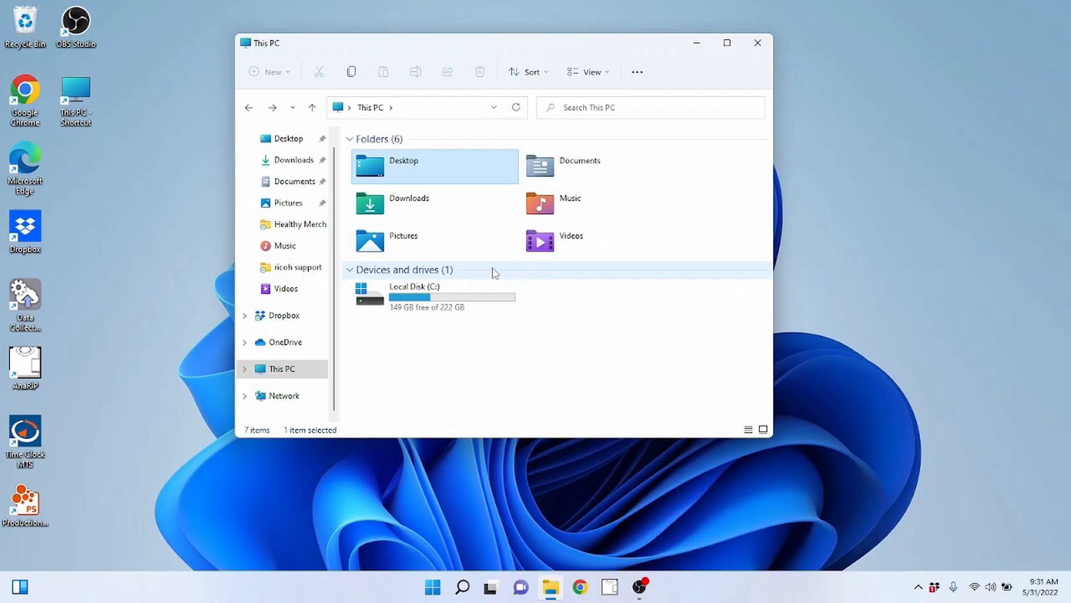
double_click(519, 242)
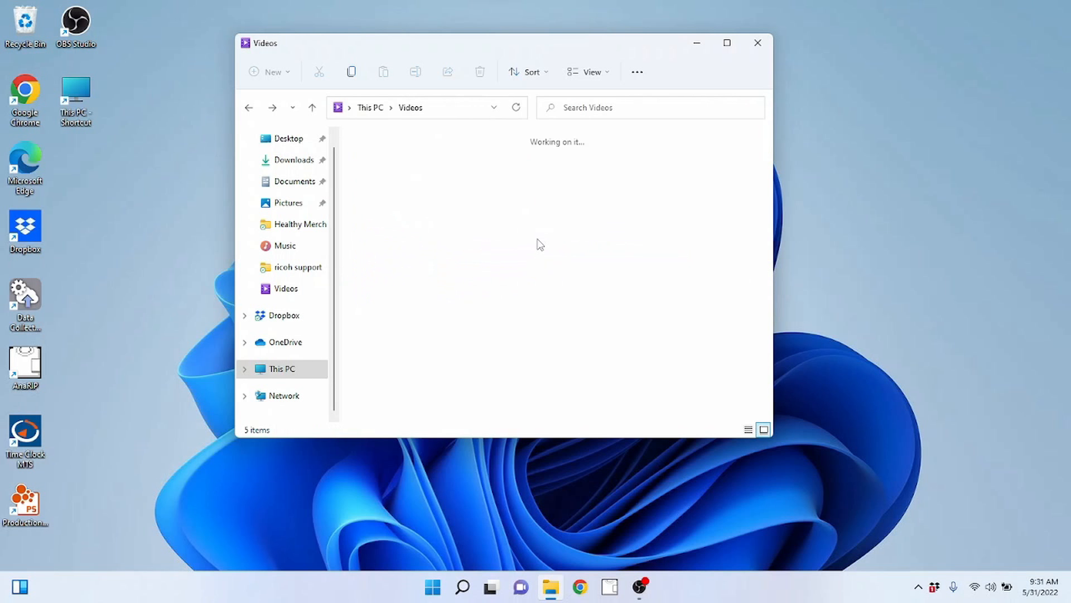
click(496, 183)
click(564, 193)
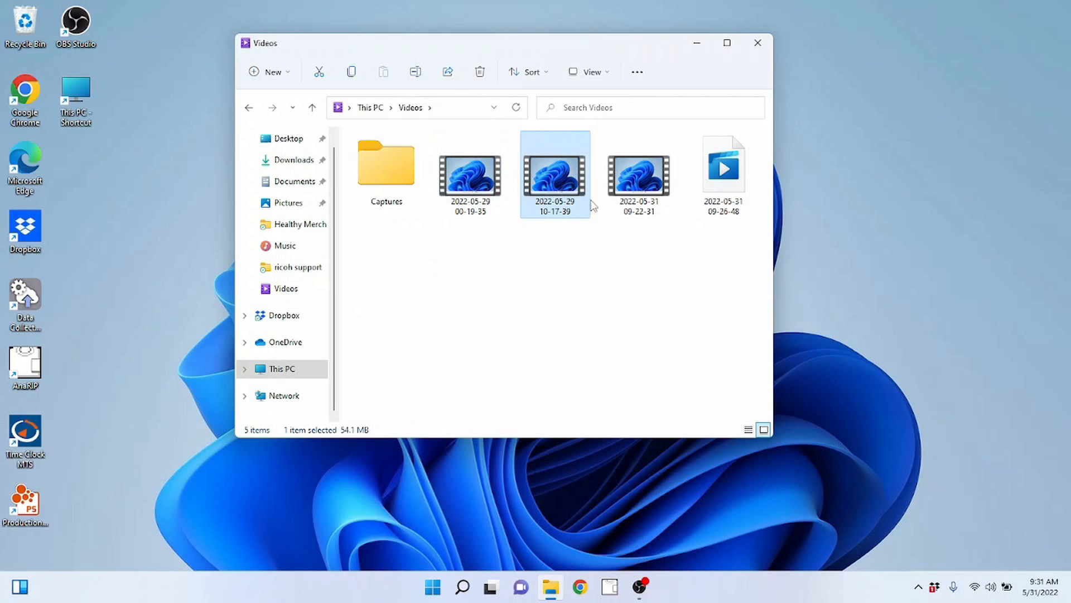
click(610, 192)
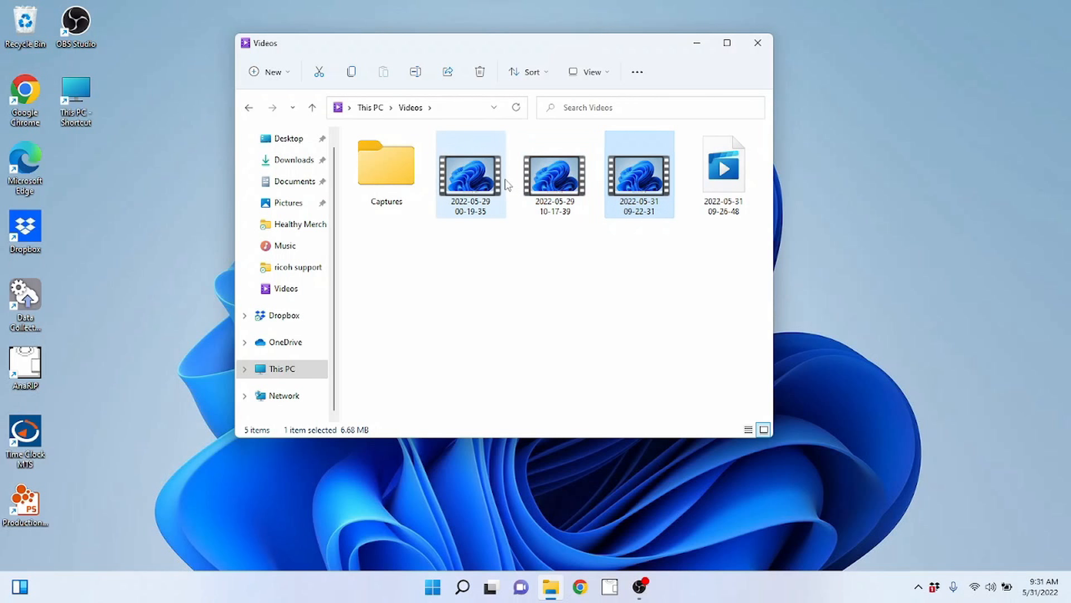
click(494, 192)
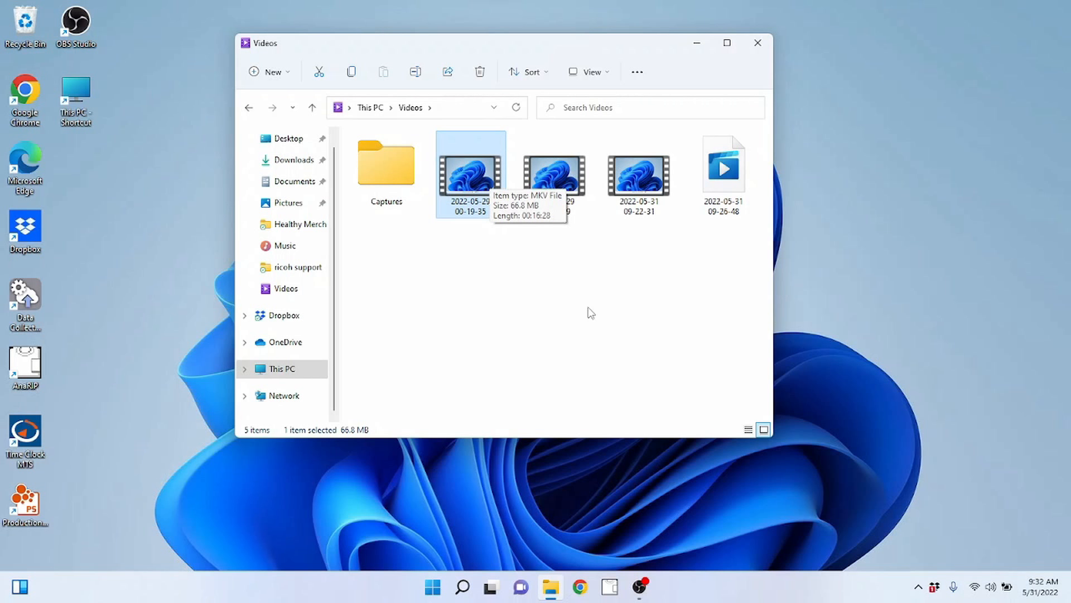
click(249, 107)
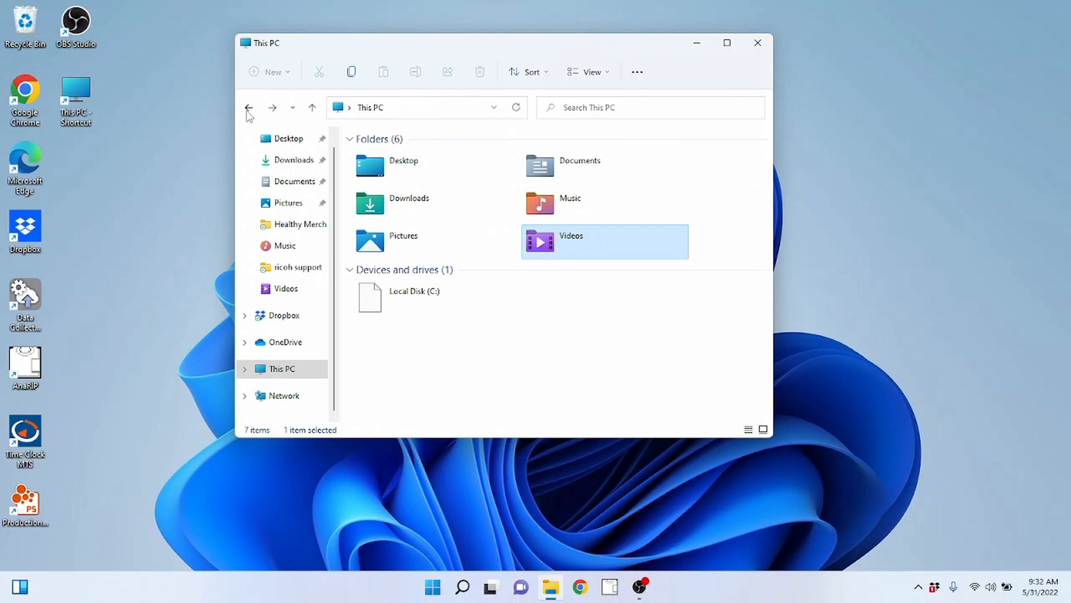
click(272, 107)
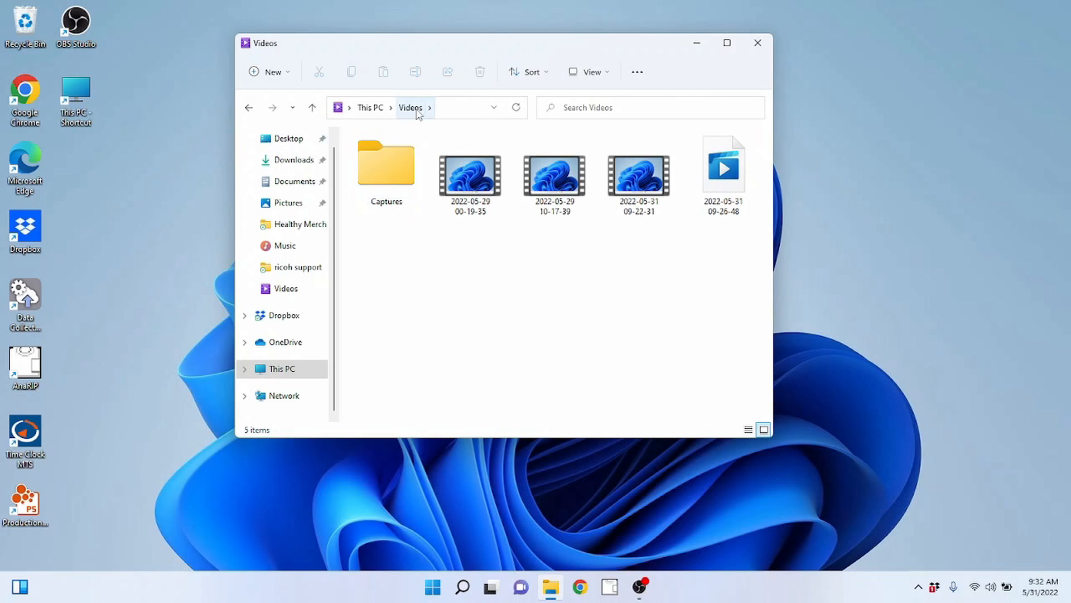
click(470, 176)
click(555, 175)
click(638, 176)
click(657, 365)
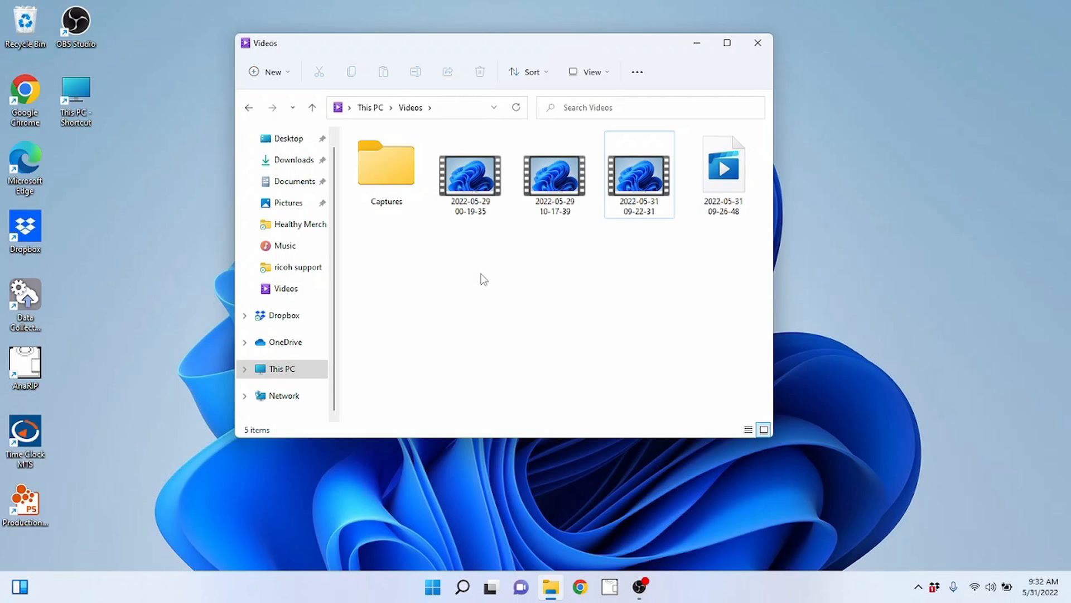
click(475, 195)
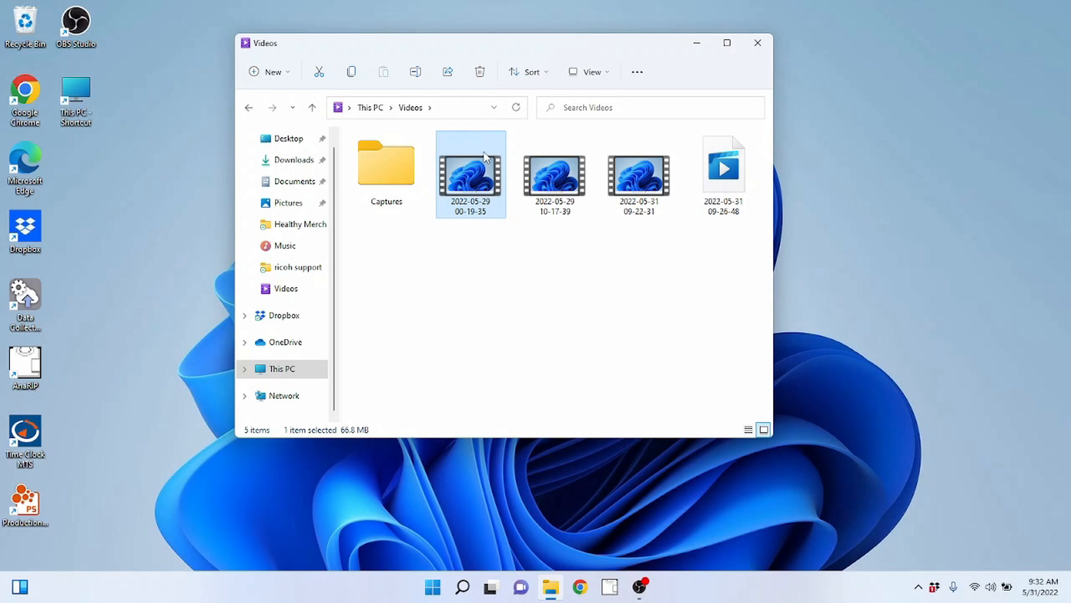
click(502, 368)
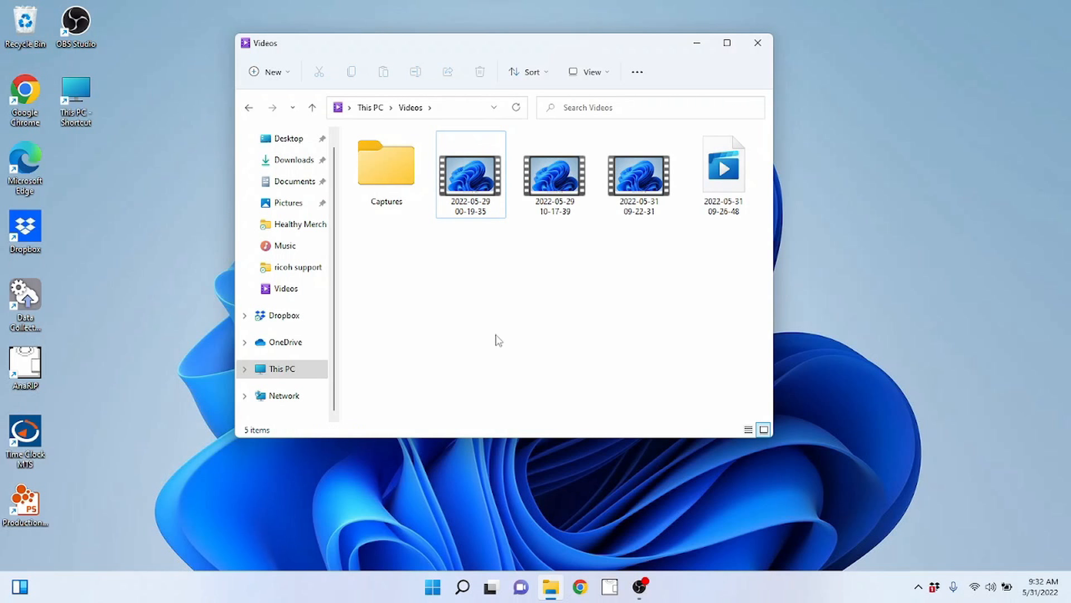
right_click(458, 186)
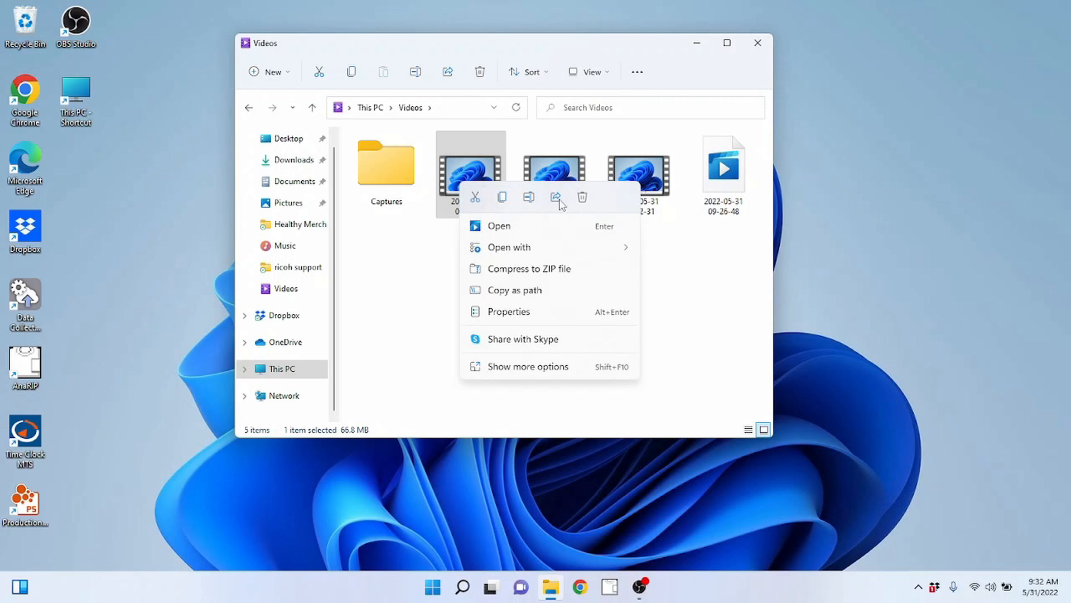
click(546, 370)
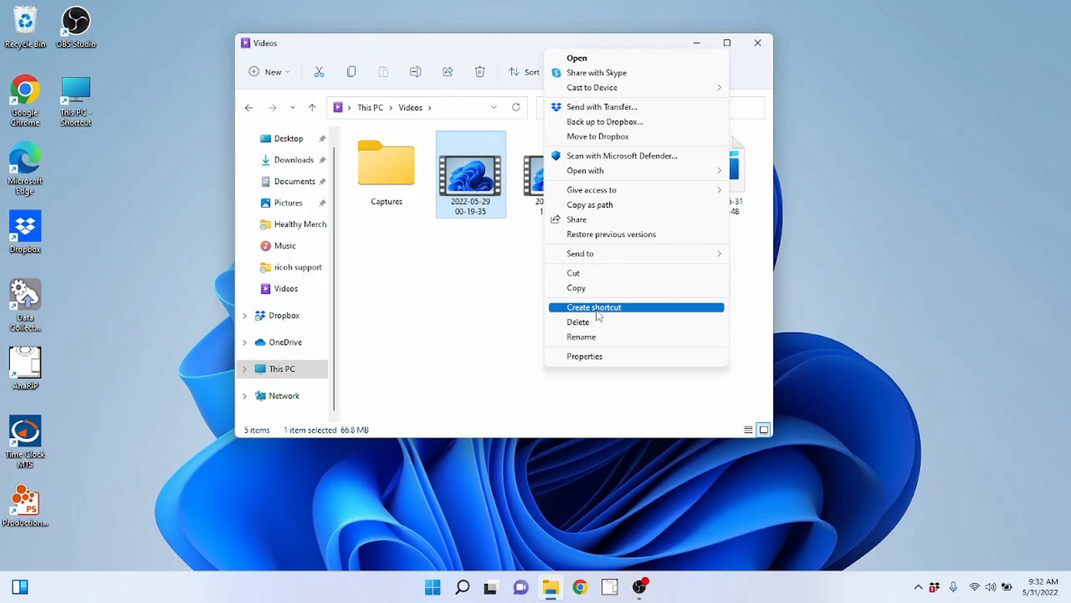
click(493, 323)
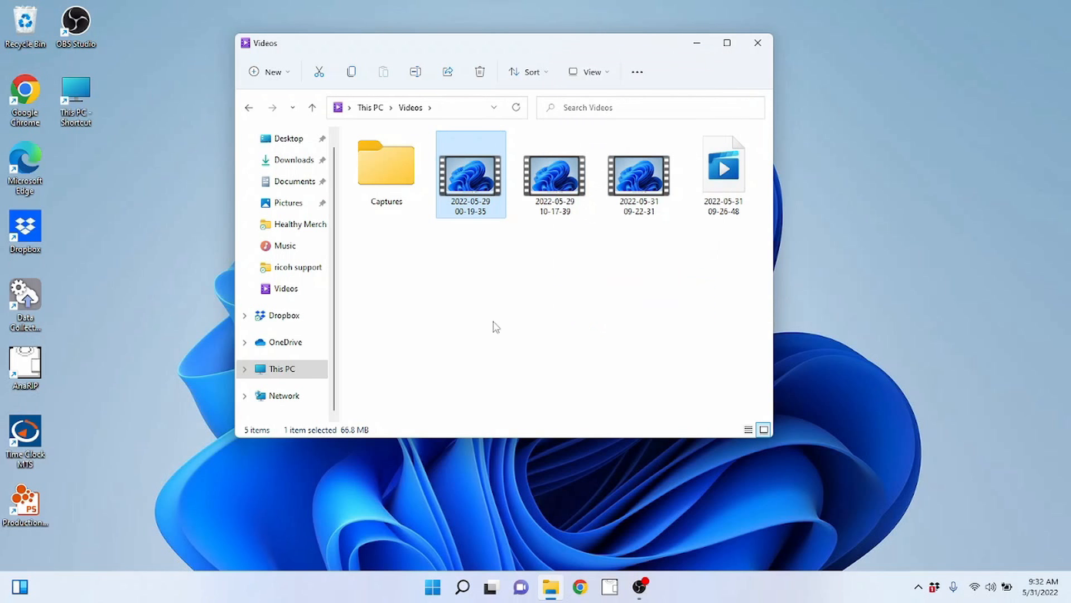
right_click(479, 175)
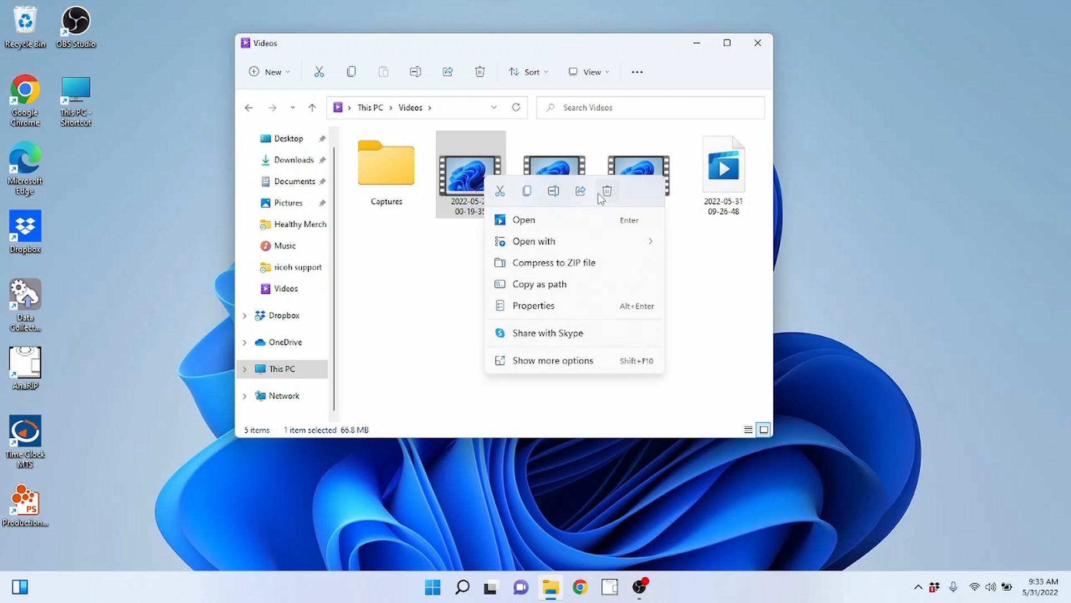
key(Escape)
key(Delete)
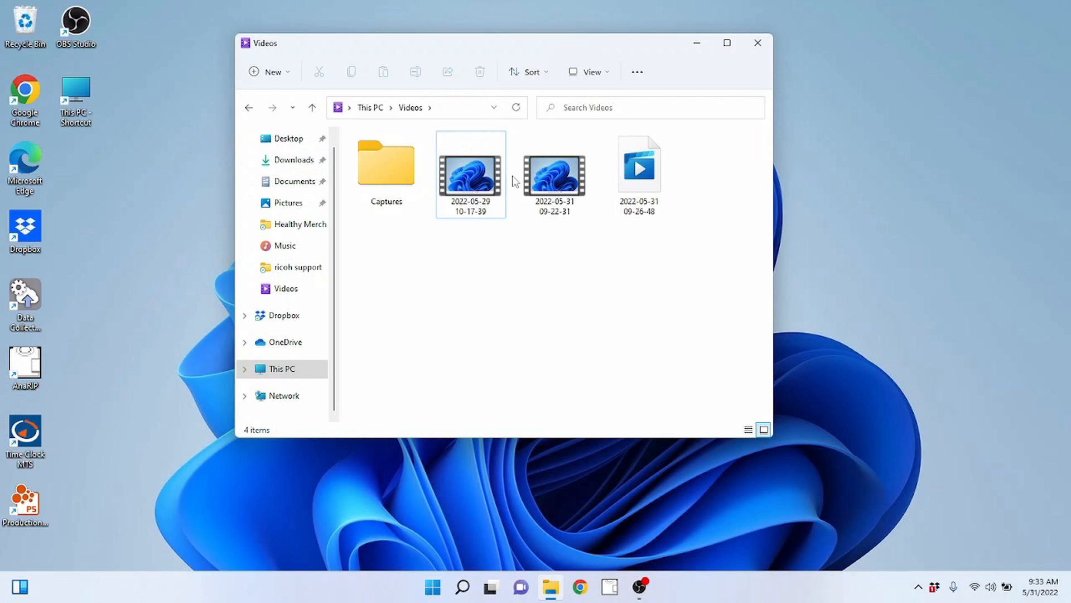
click(471, 179)
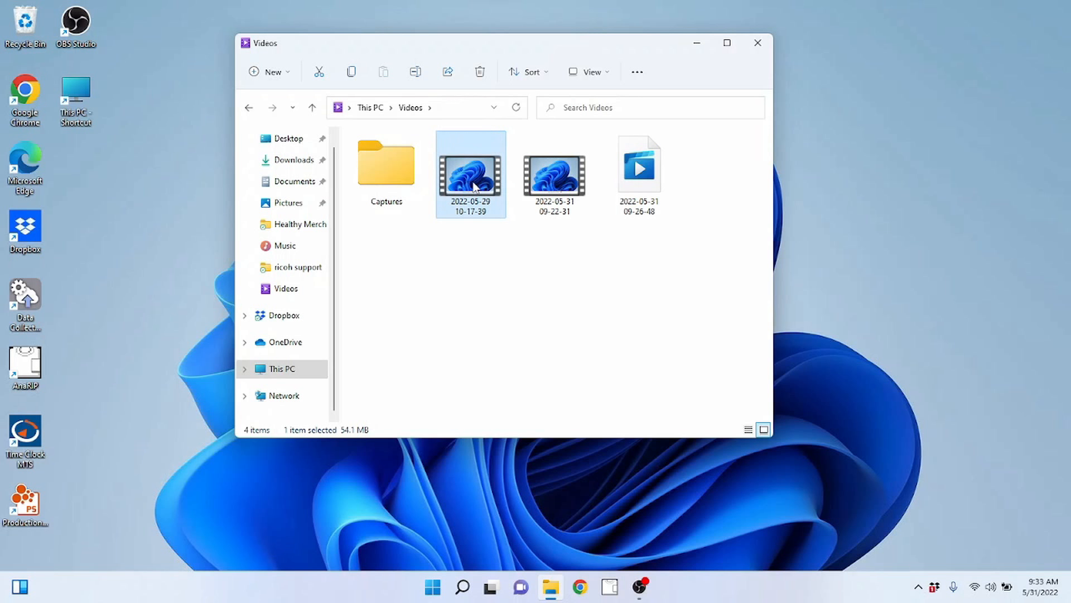
click(539, 202)
click(522, 333)
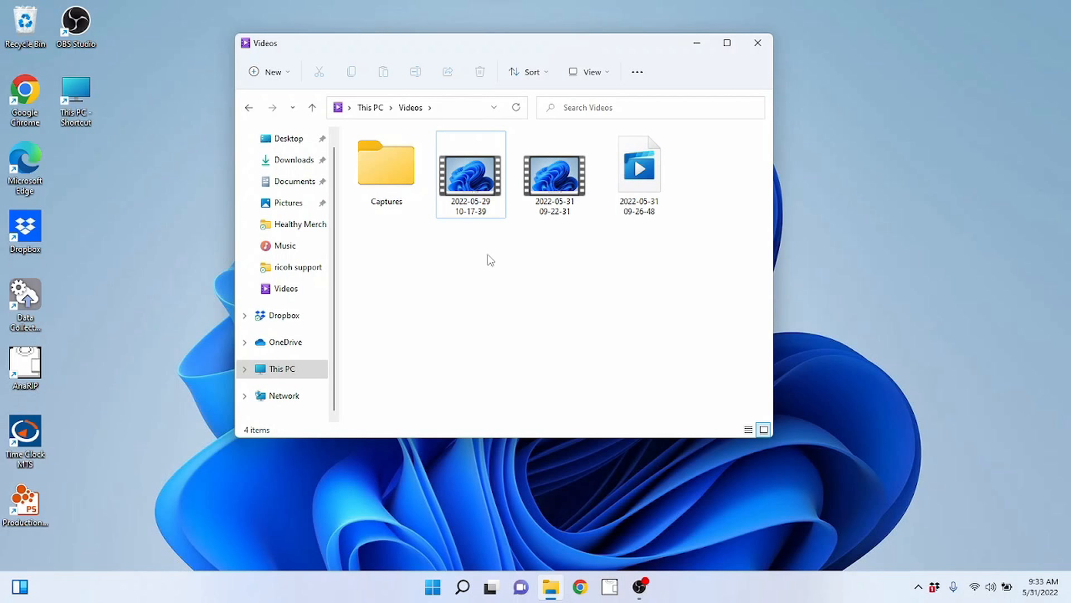
right_click(471, 186)
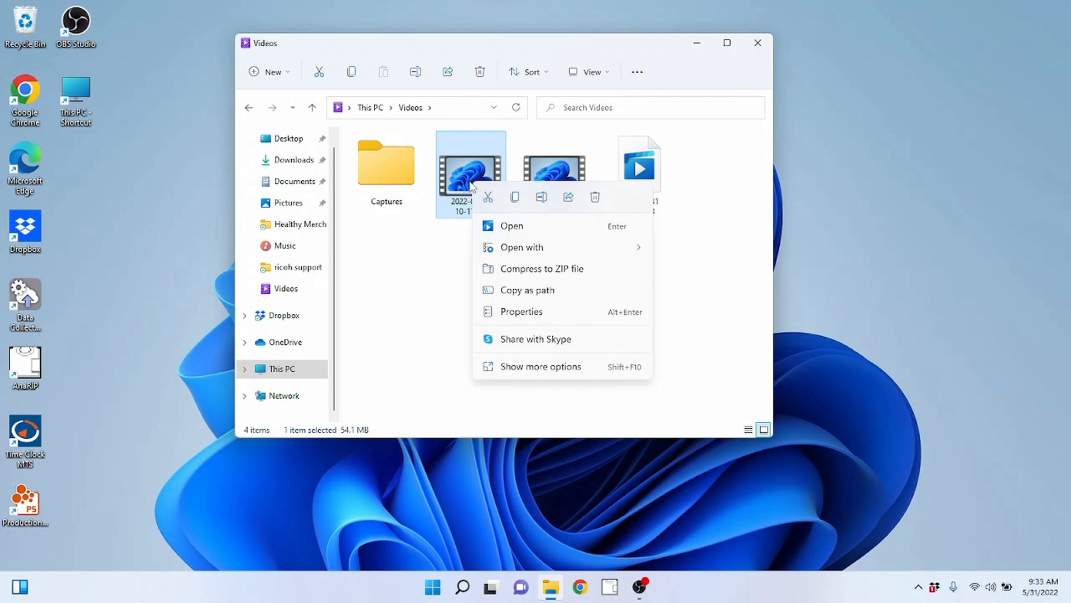
click(515, 197)
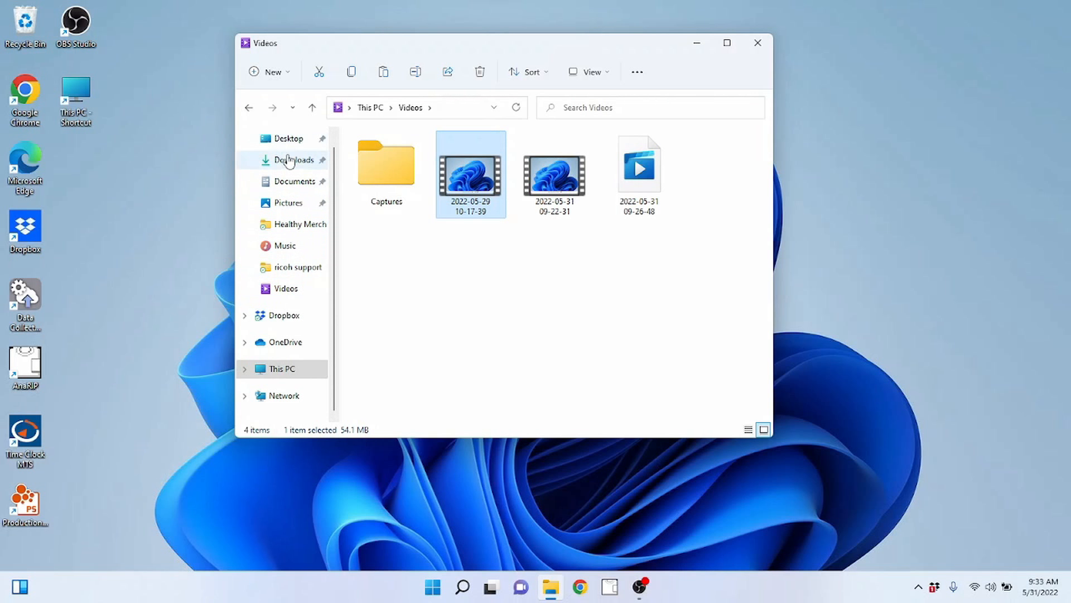
click(288, 206)
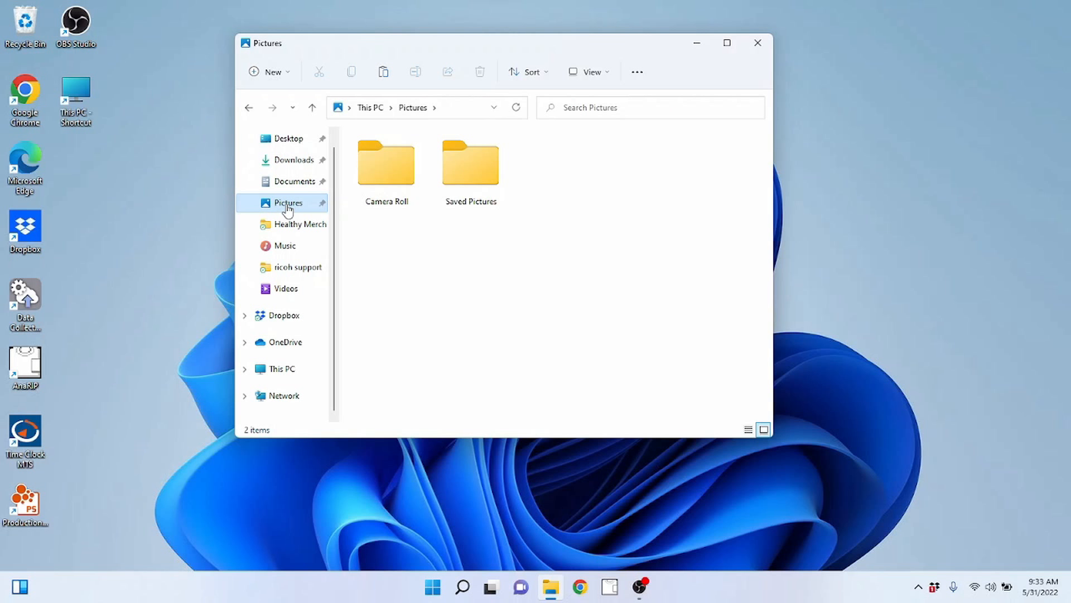
right_click(545, 178)
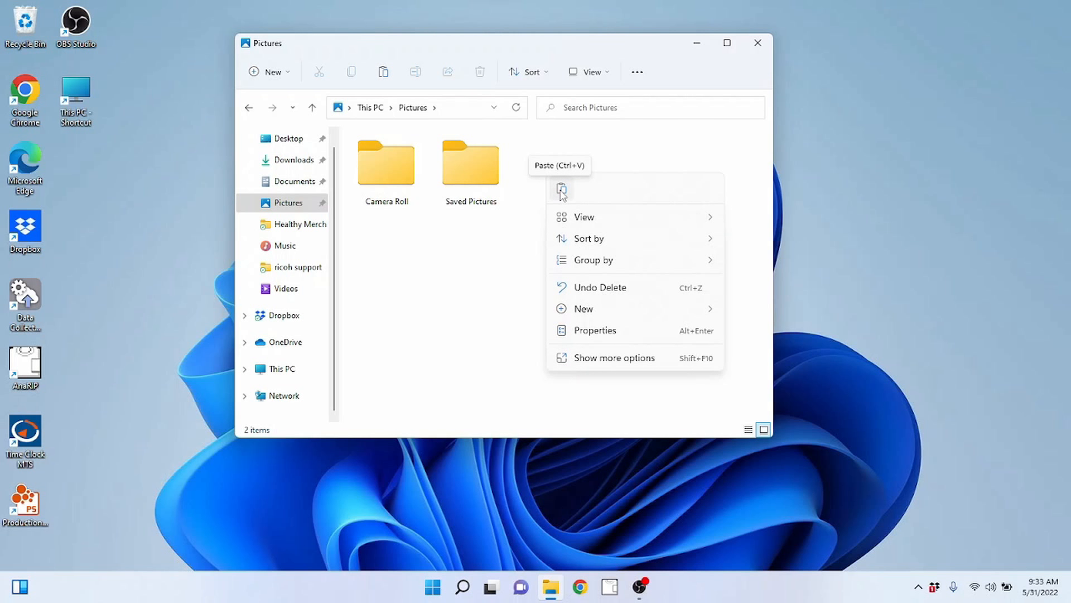
click(561, 190)
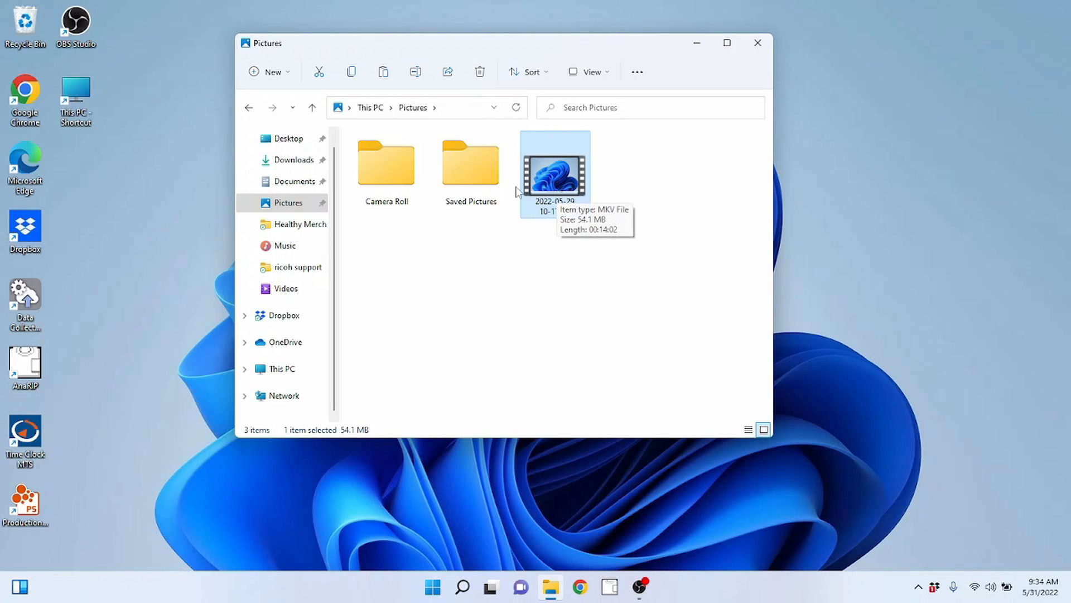
click(285, 289)
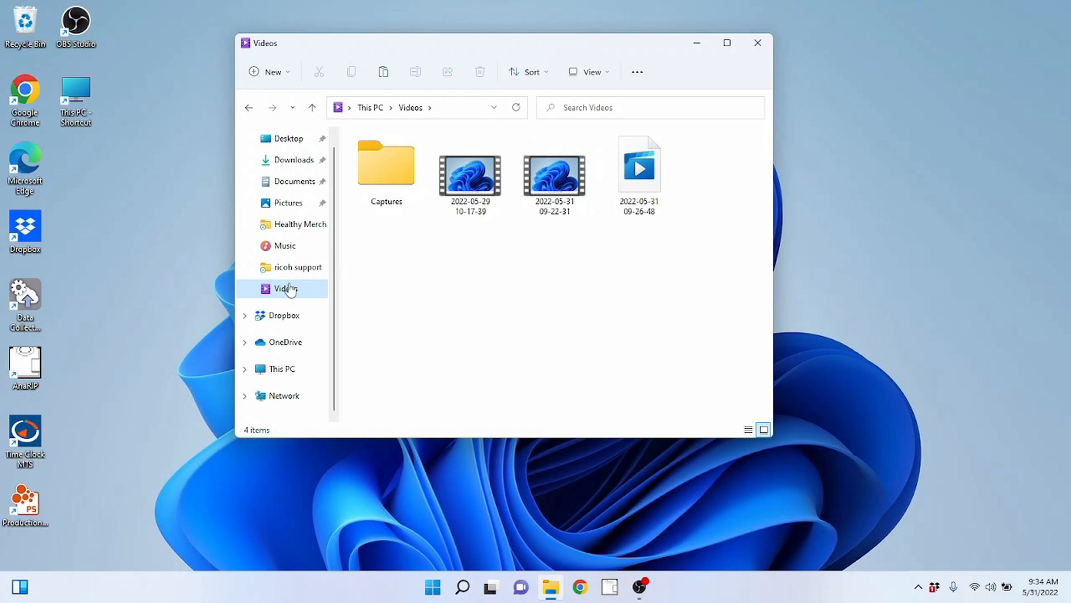
click(293, 203)
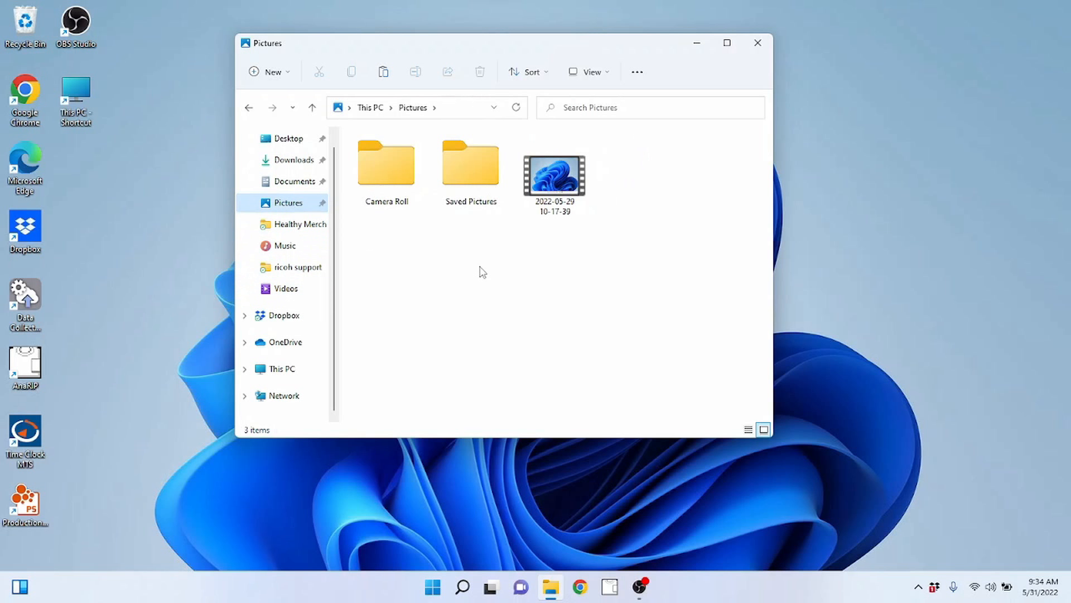
click(544, 185)
right_click(544, 190)
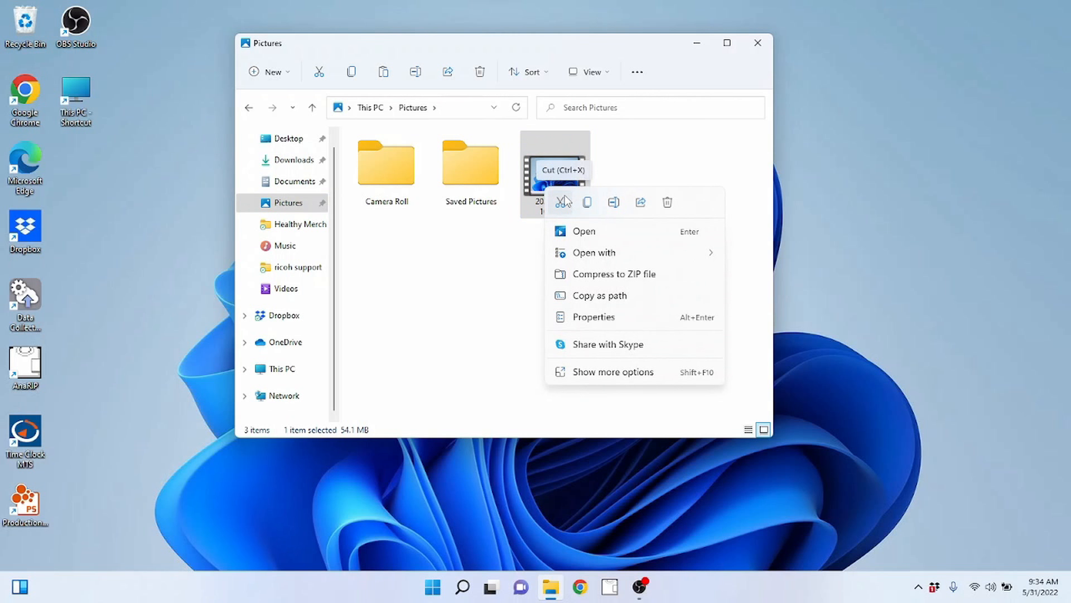
click(668, 203)
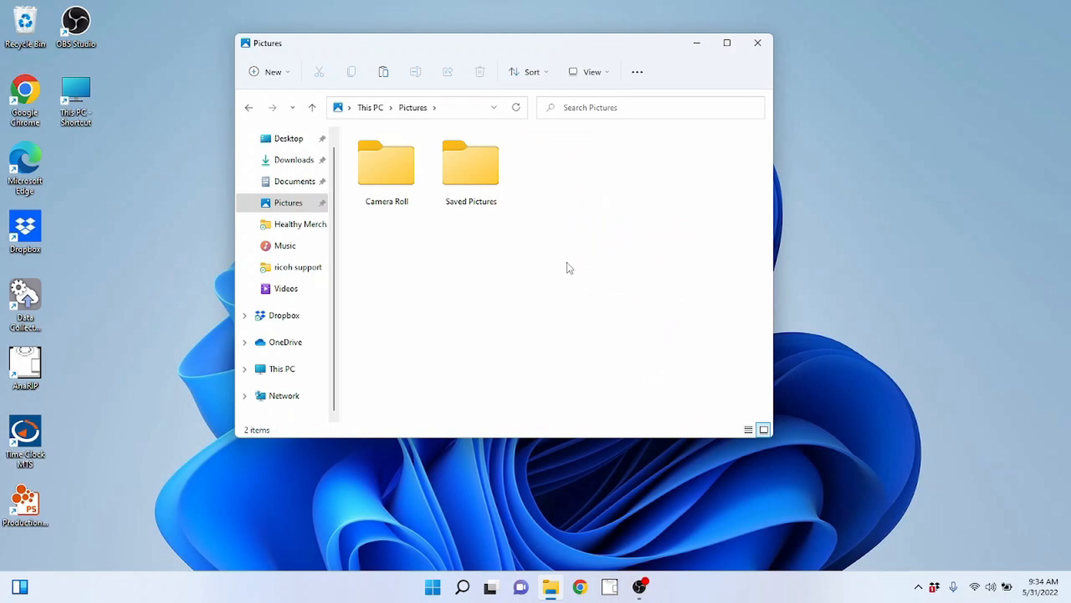
click(287, 289)
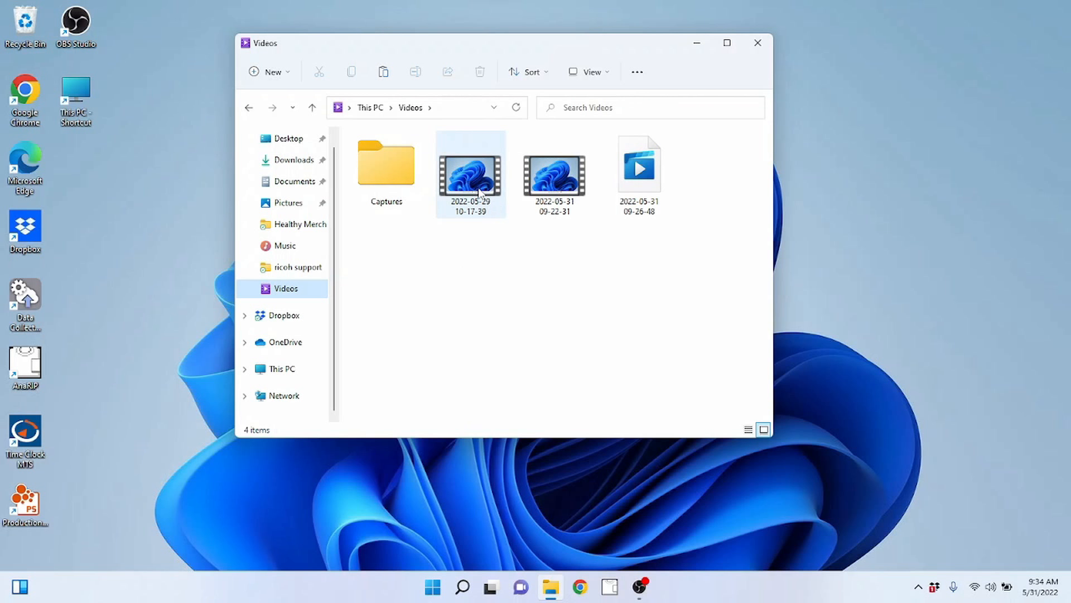
right_click(479, 191)
click(451, 257)
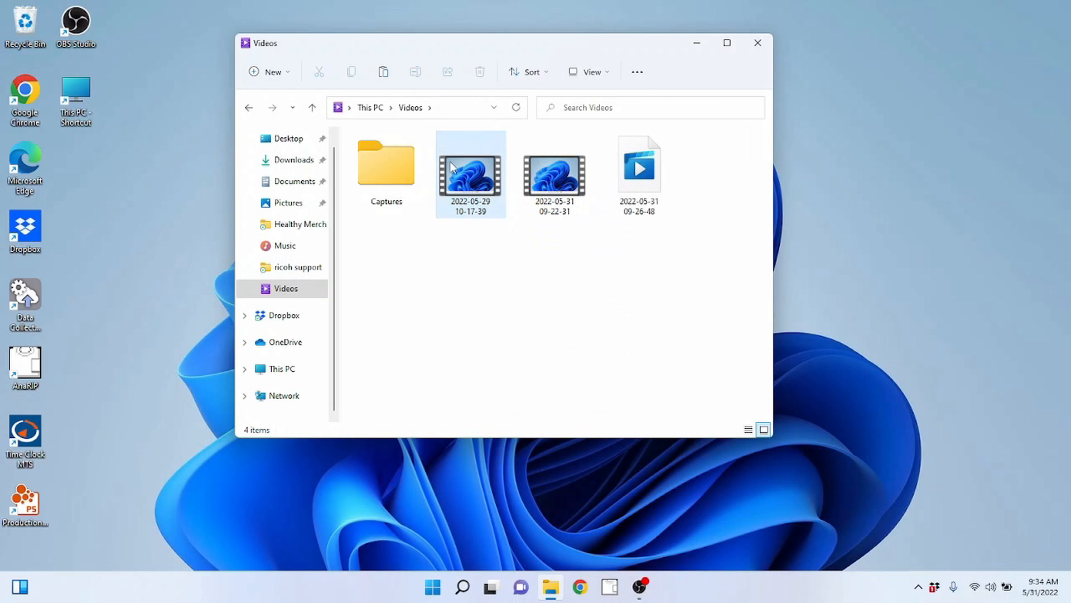
right_click(462, 190)
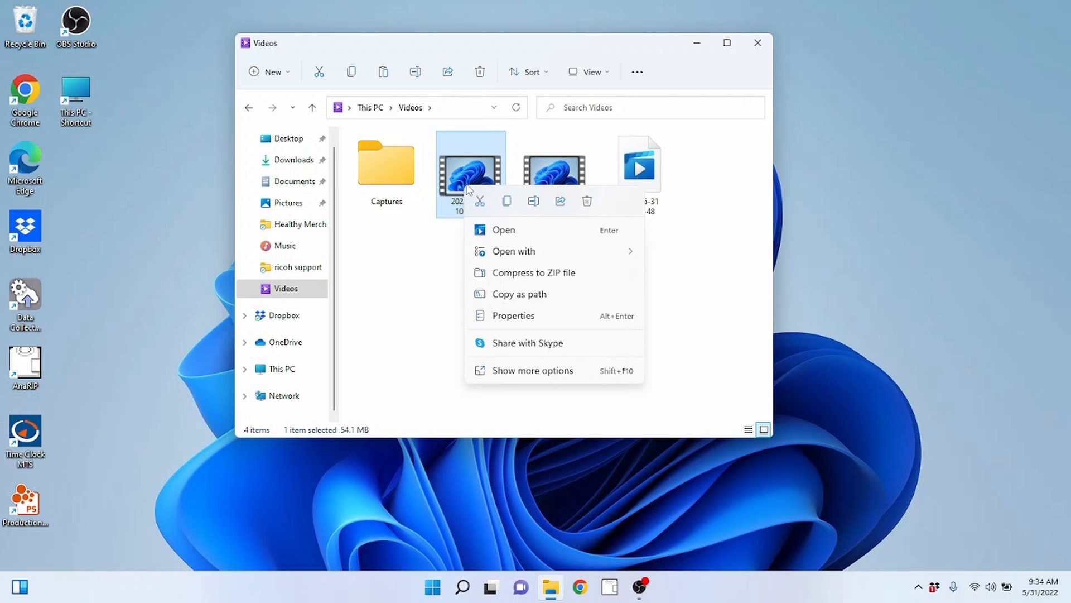
click(531, 372)
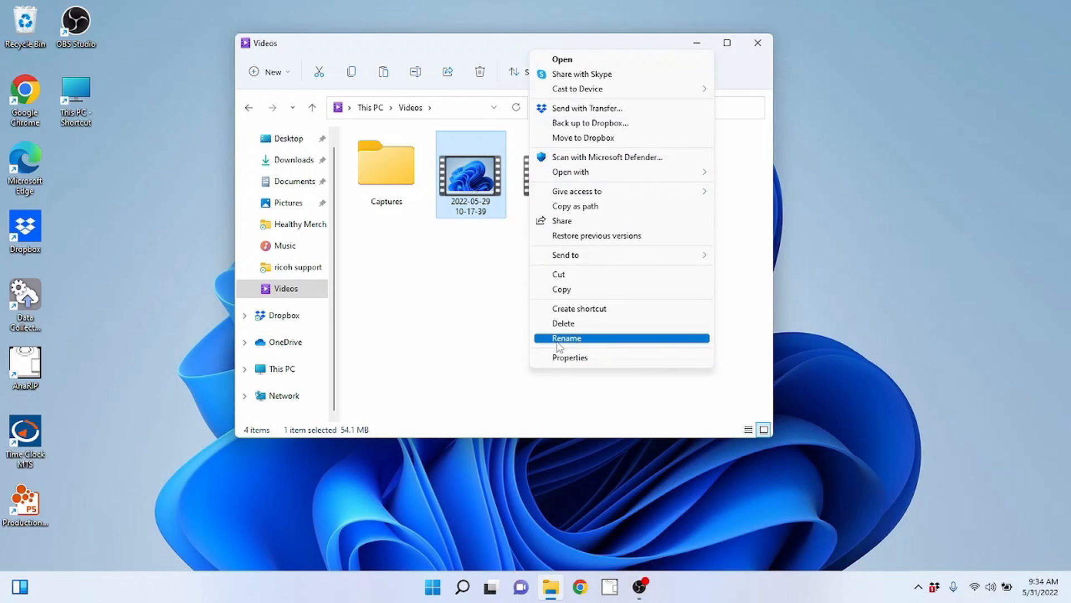
click(558, 339)
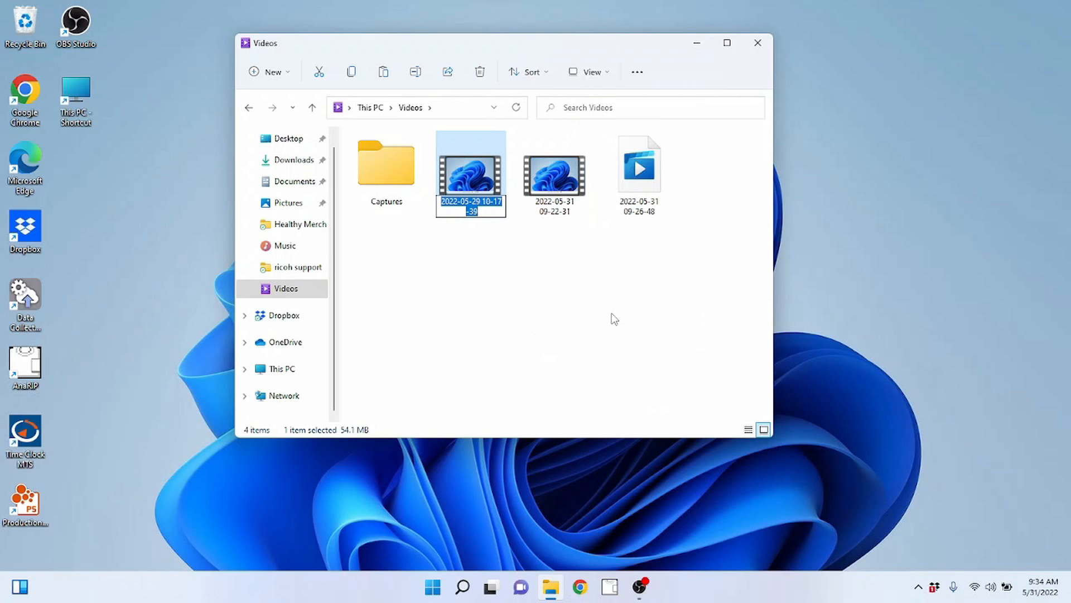
text(video 1)
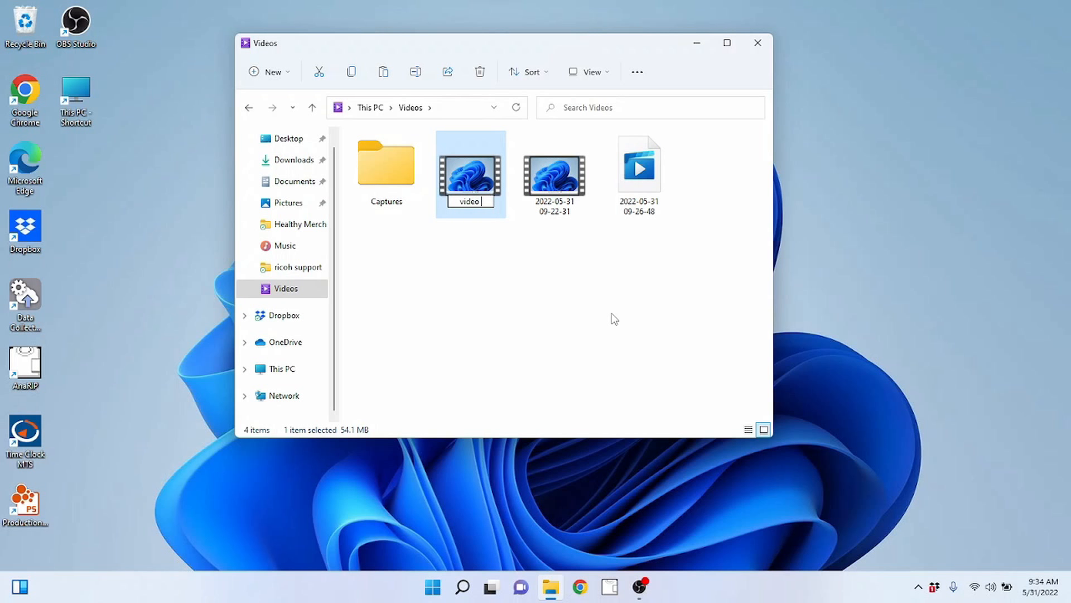
key(Return)
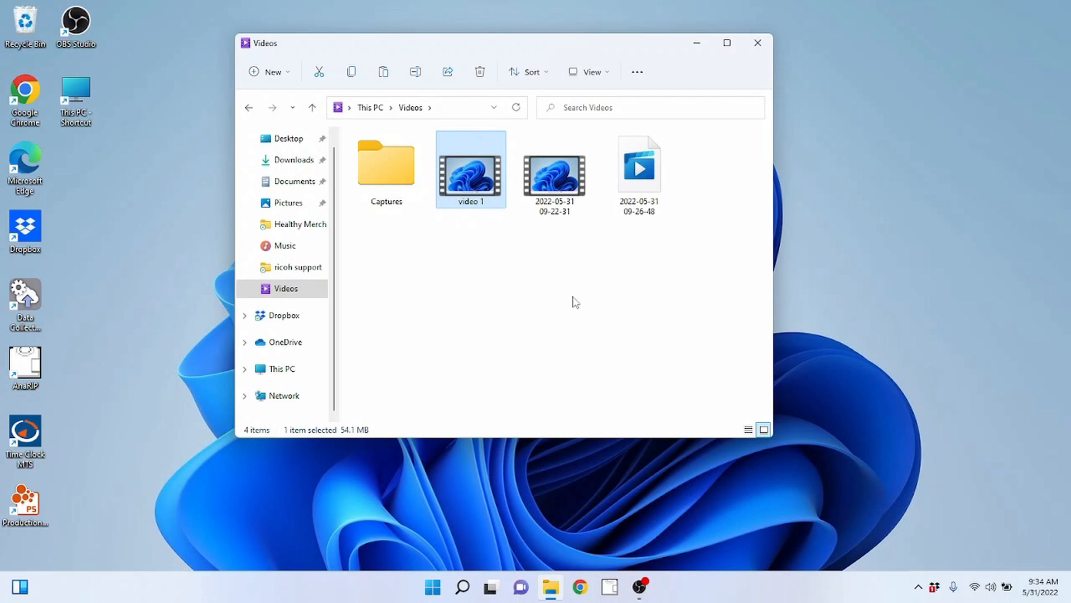
click(574, 211)
right_click(572, 206)
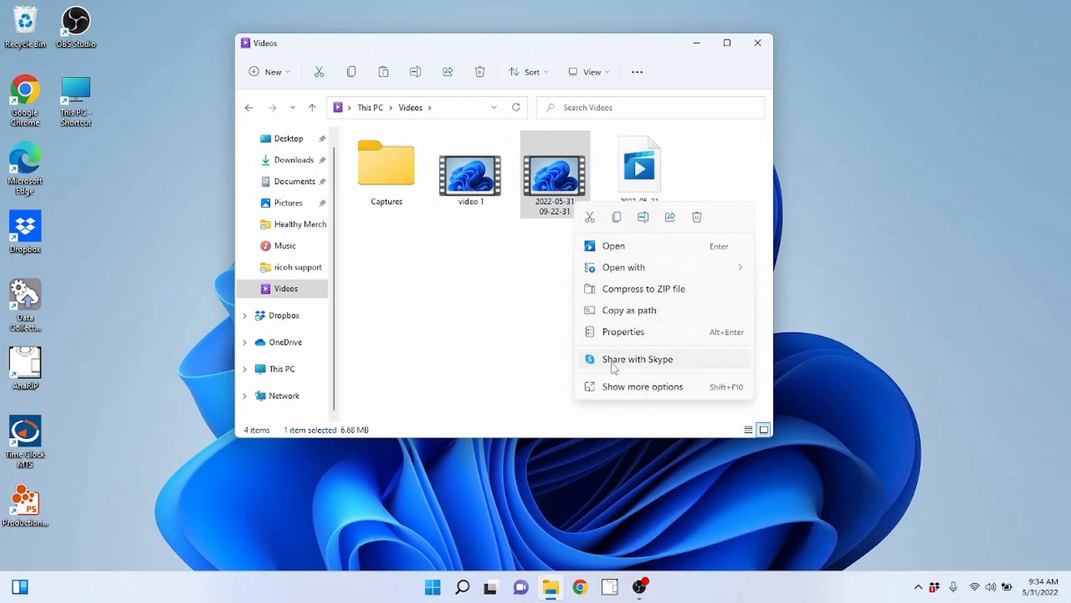
click(648, 383)
click(679, 354)
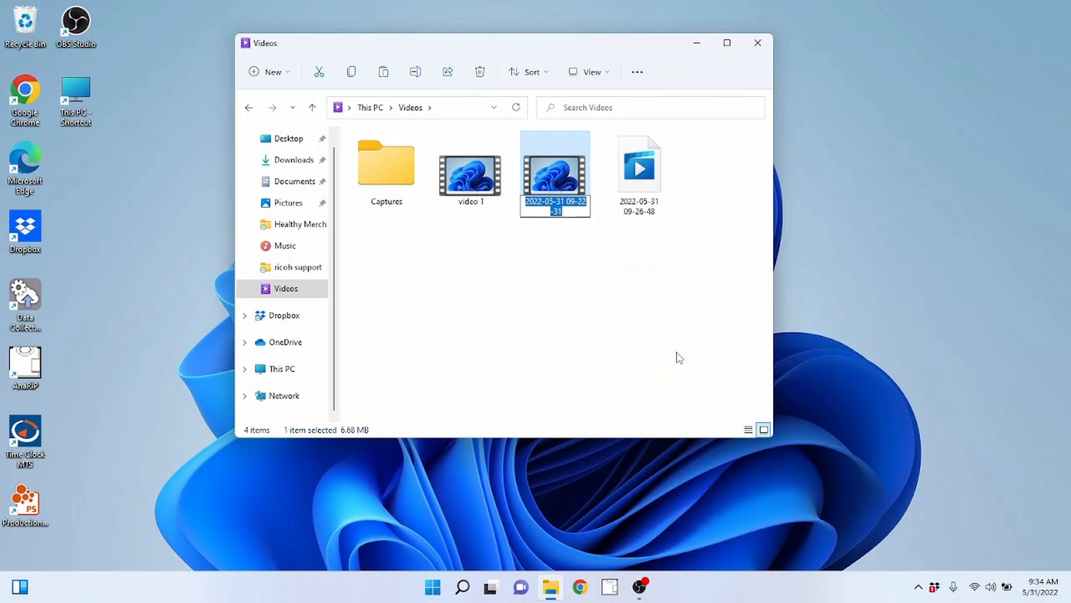
text(video 2)
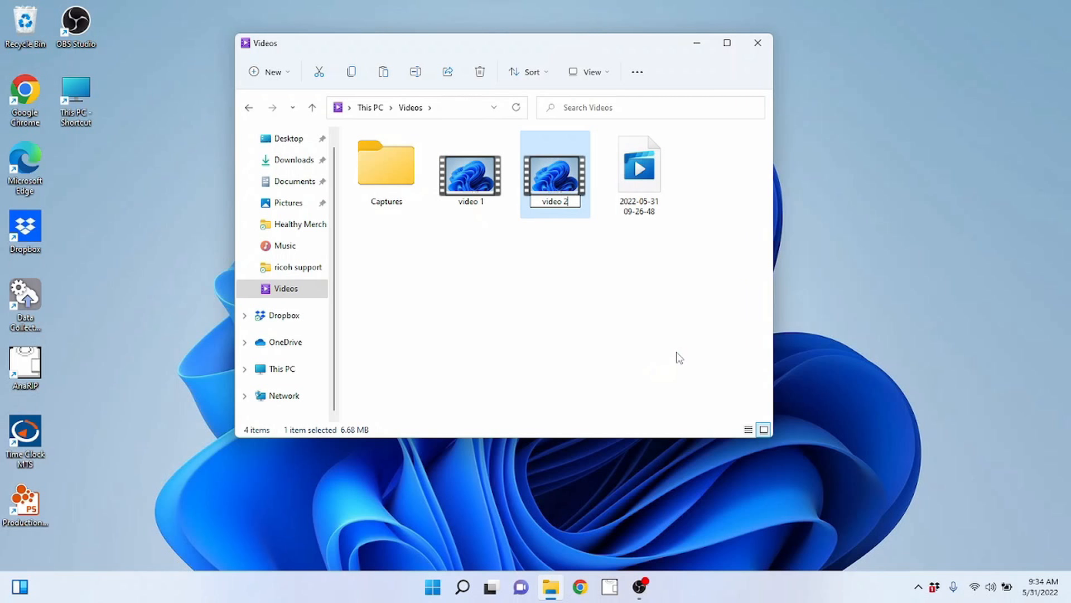
key(Return)
click(642, 288)
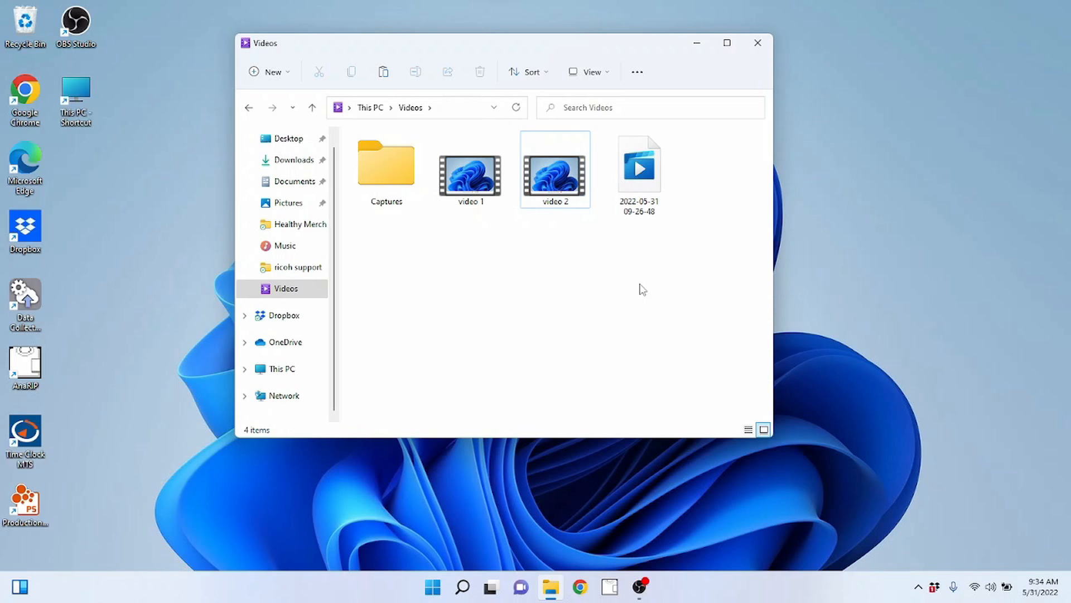
Move video 1 from the Videos folder into the Pictures folder and compare the contents of both folders.
click(641, 173)
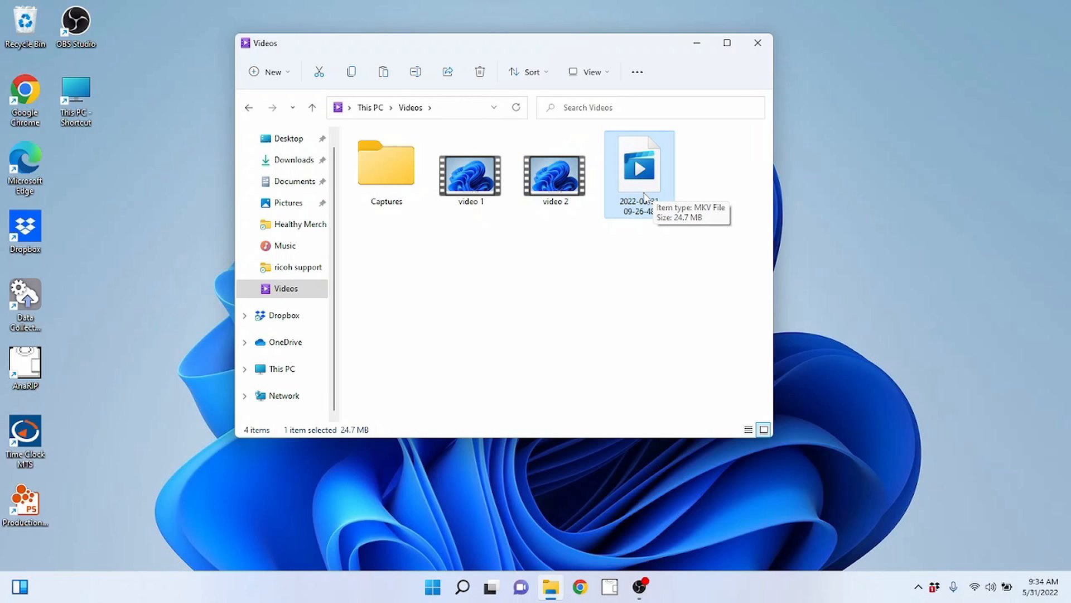
click(631, 323)
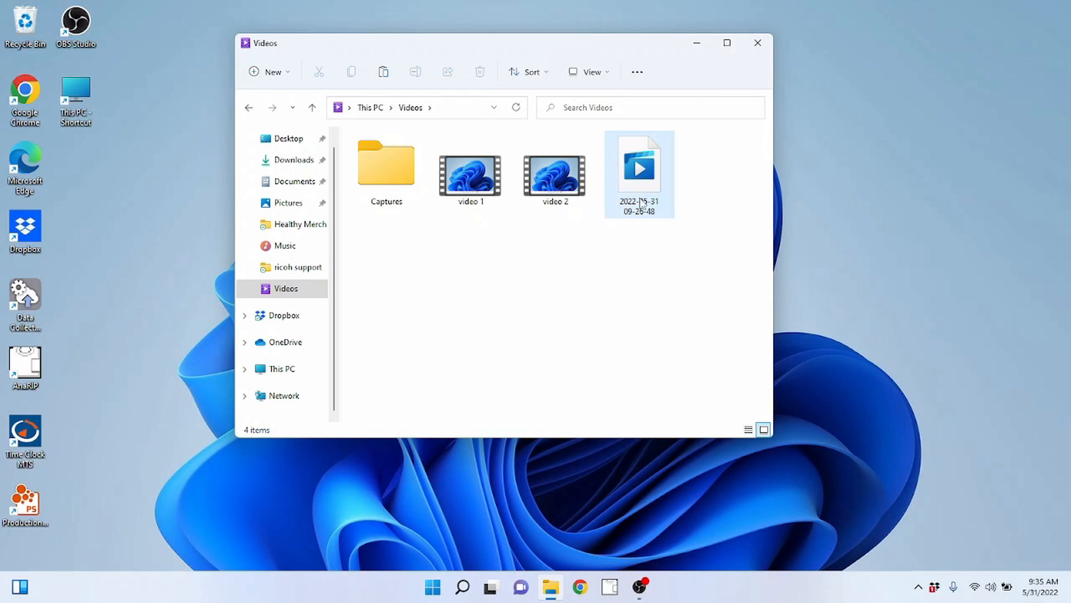
click(473, 187)
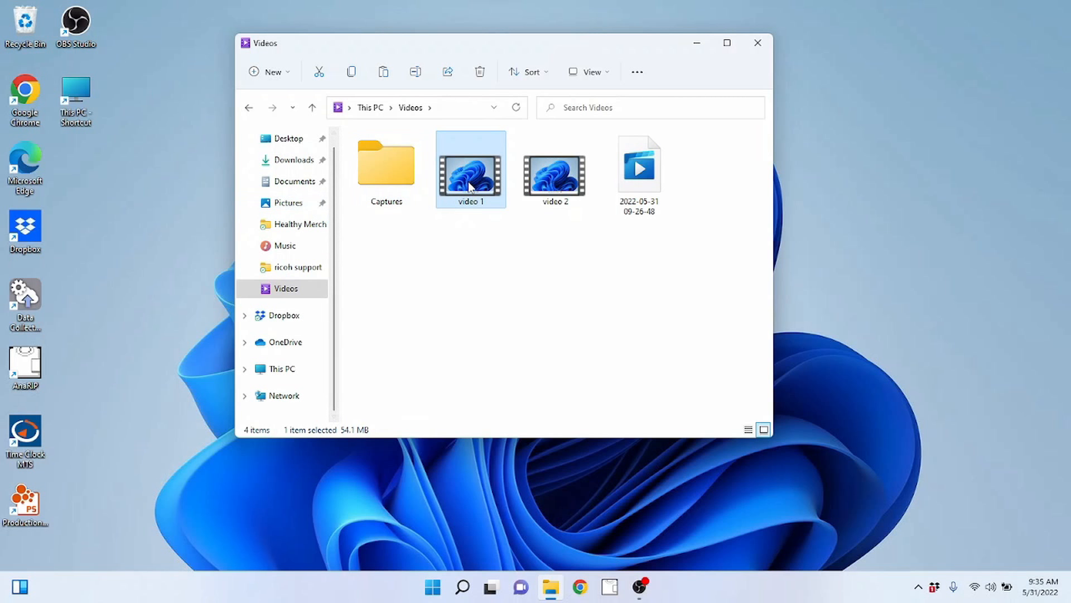
mouse_move(473, 187)
mouse_down()
mouse_move(416, 206)
mouse_move(290, 212)
mouse_move(302, 160)
mouse_move(315, 254)
mouse_move(316, 208)
mouse_move(300, 208)
mouse_up()
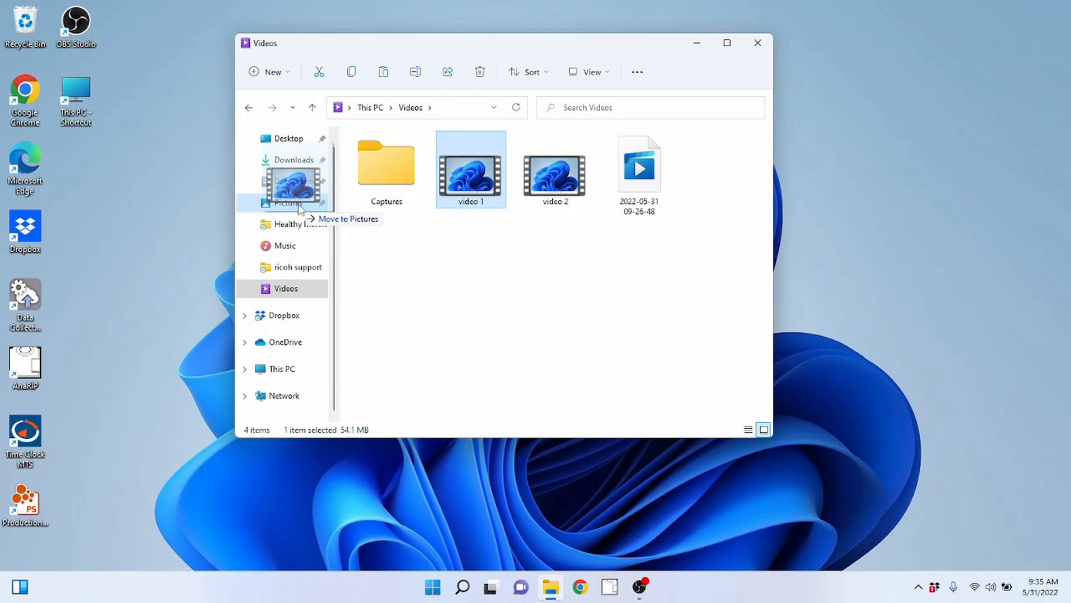
drag(300, 208, 294, 210)
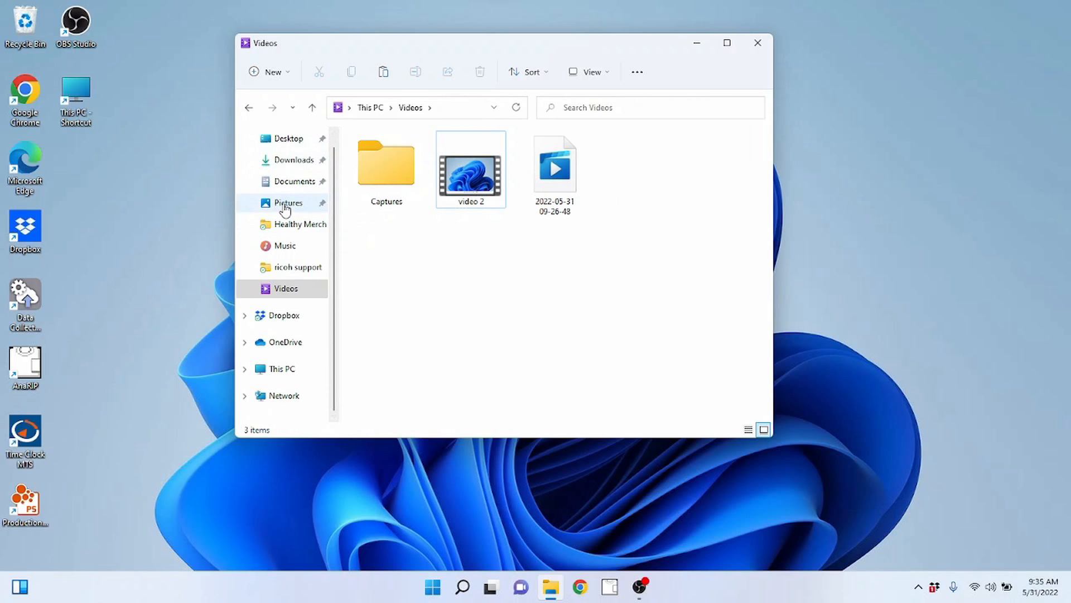
click(285, 208)
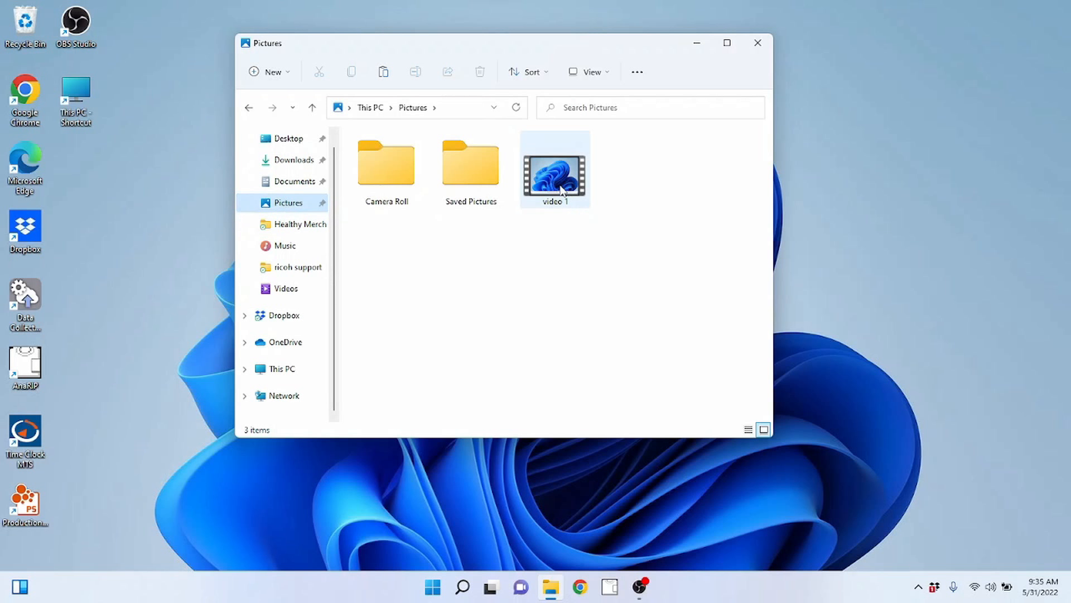
click(284, 289)
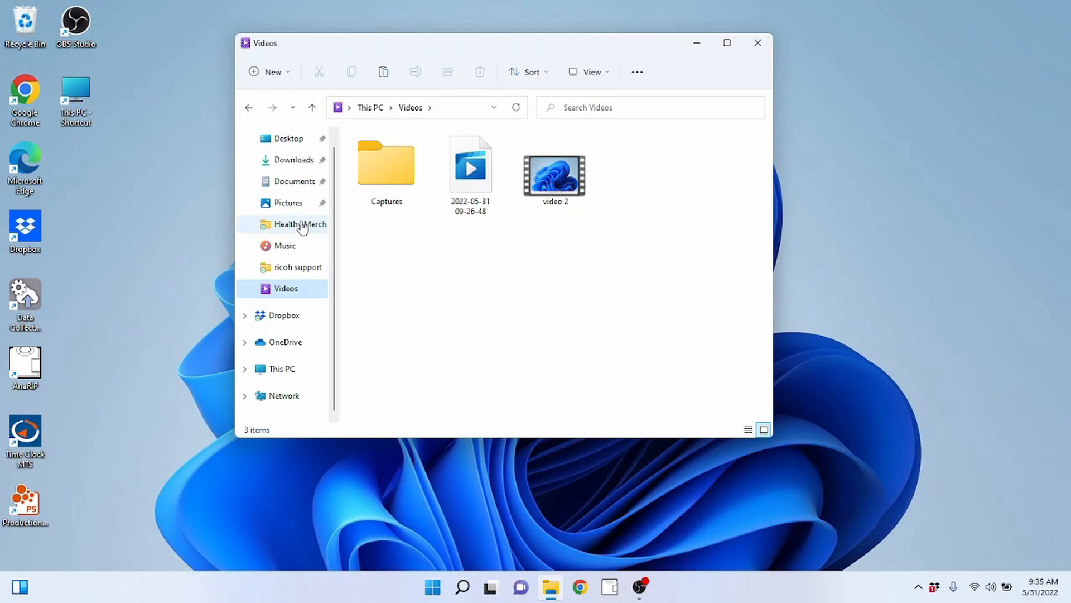
click(286, 206)
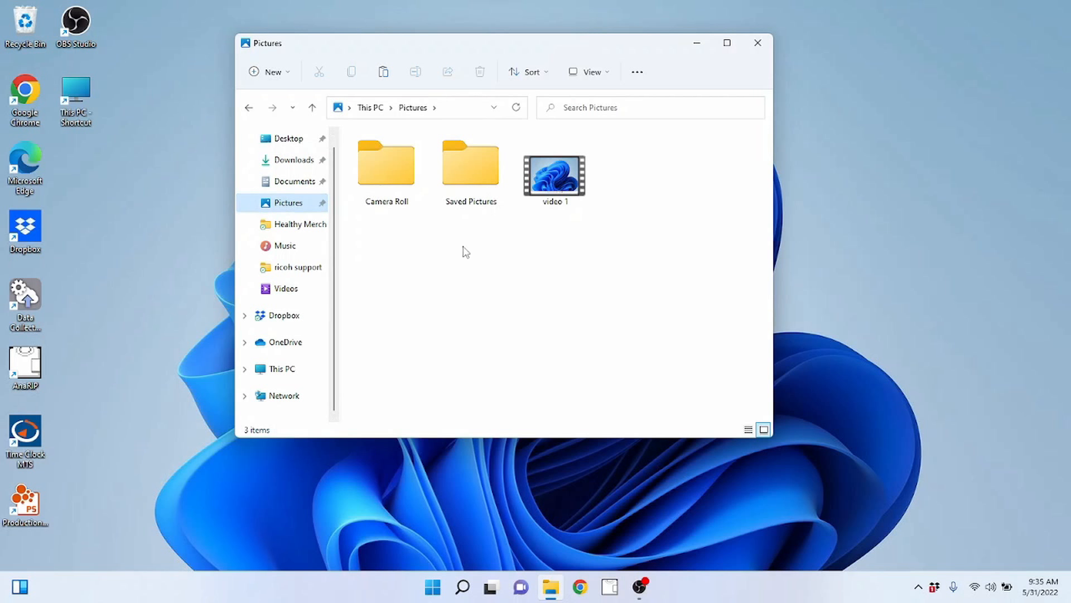
Move video 1 from the Pictures folder back into the Videos folder and open Videos.
click(548, 177)
drag(548, 177, 284, 299)
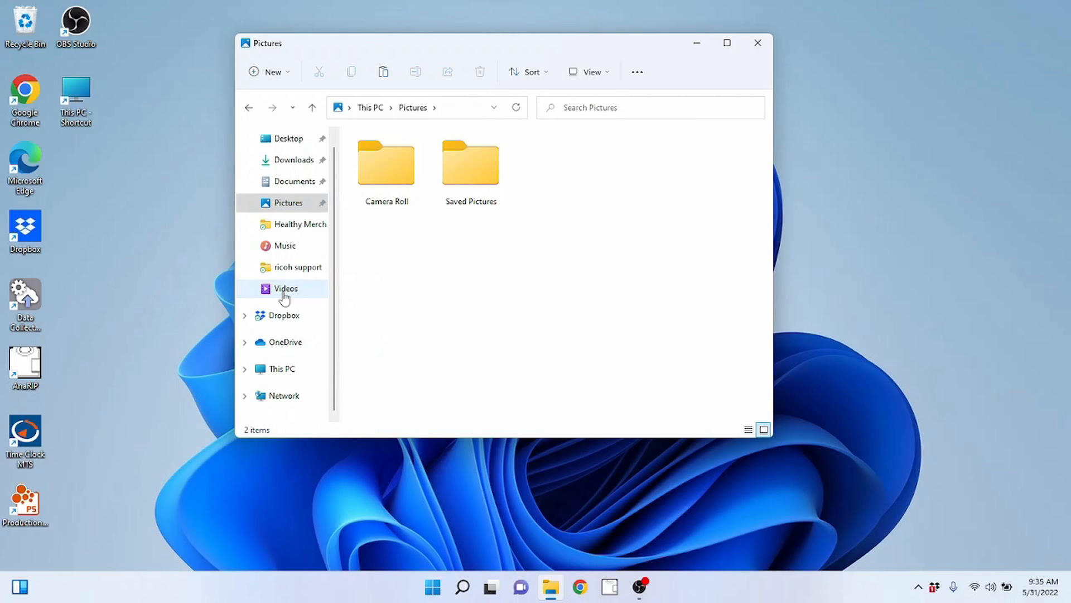
click(284, 297)
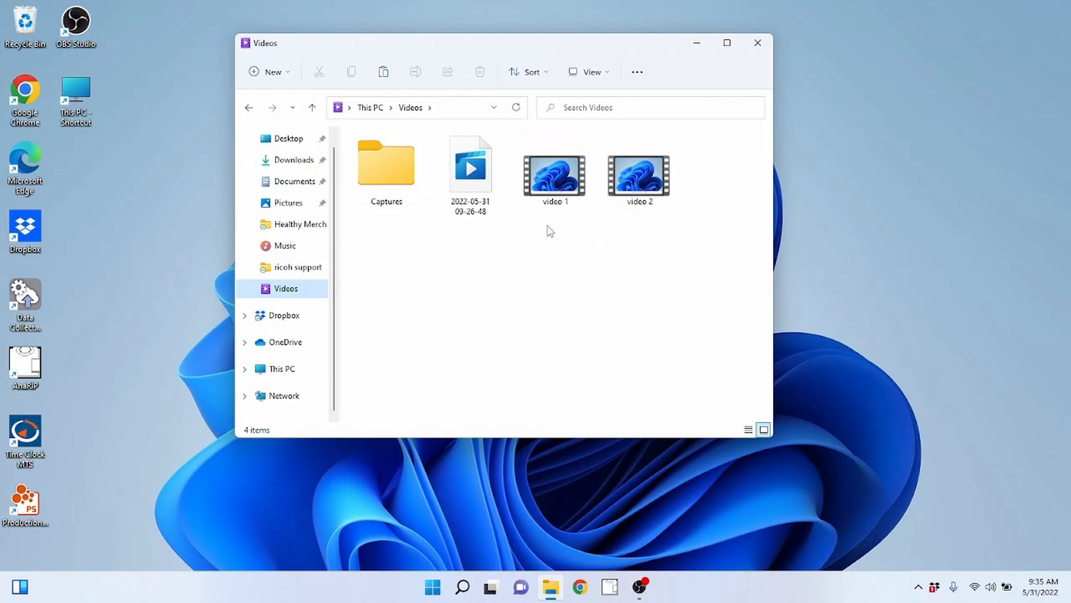
Cut video 1 from the Videos folder, paste it into the Pictures folder and check both folders.
click(551, 174)
click(552, 296)
click(559, 177)
right_click(558, 176)
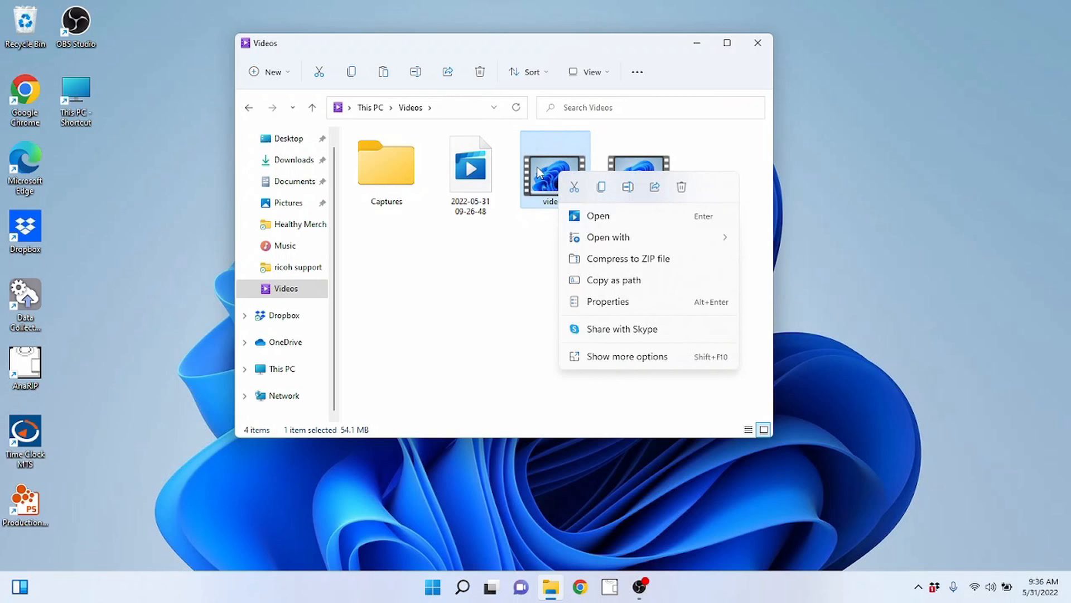
click(575, 188)
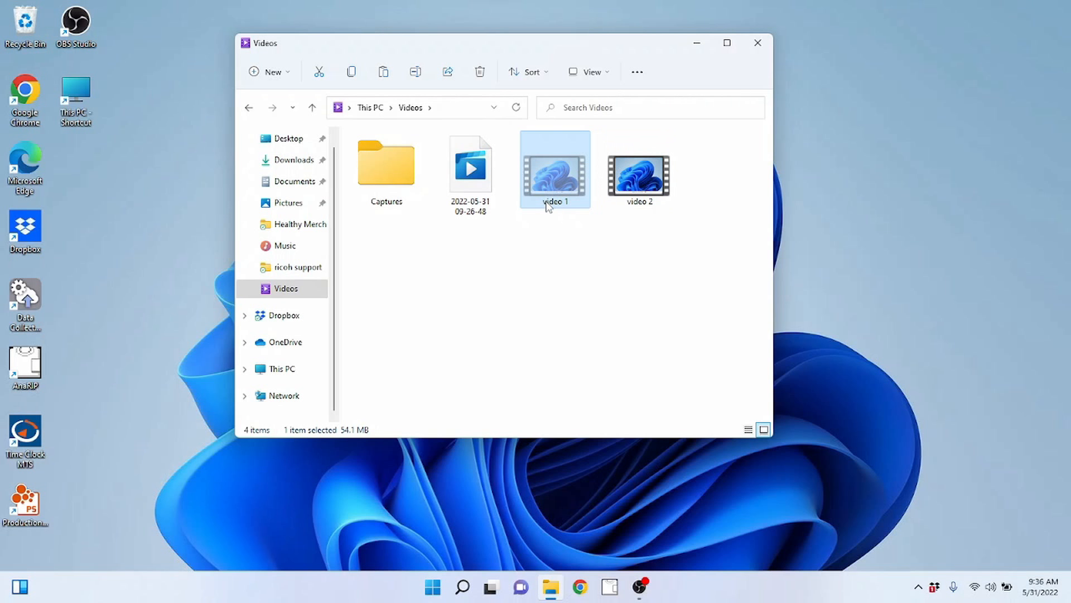
click(284, 206)
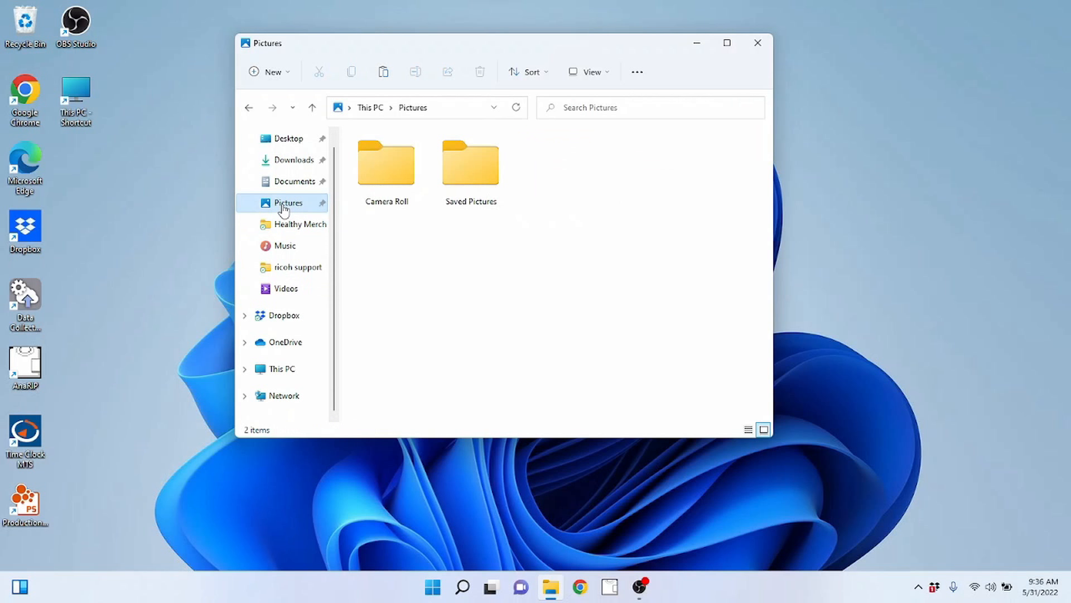
right_click(556, 248)
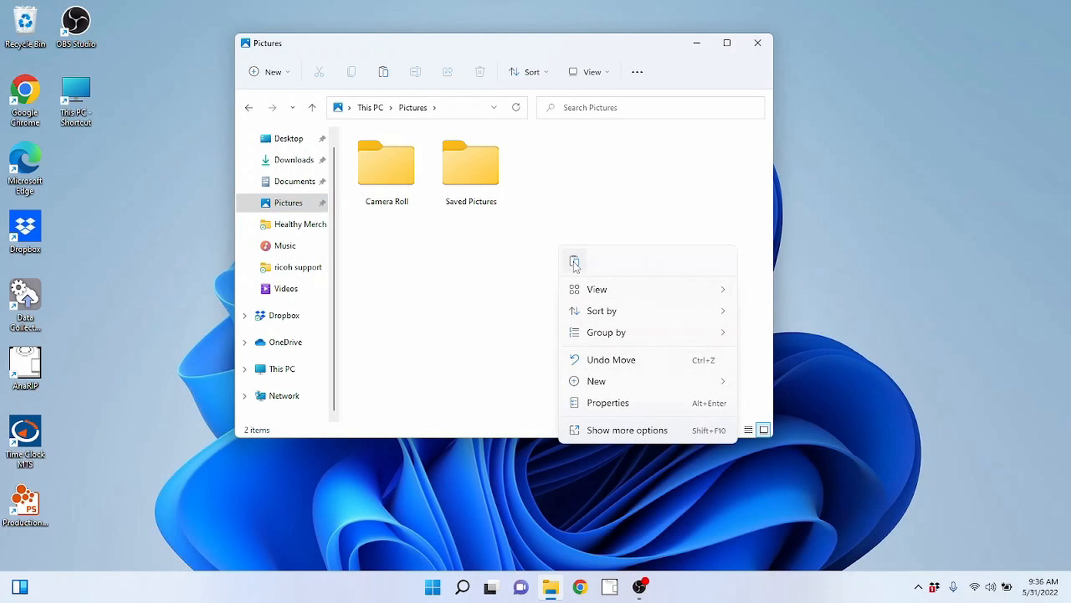
click(574, 262)
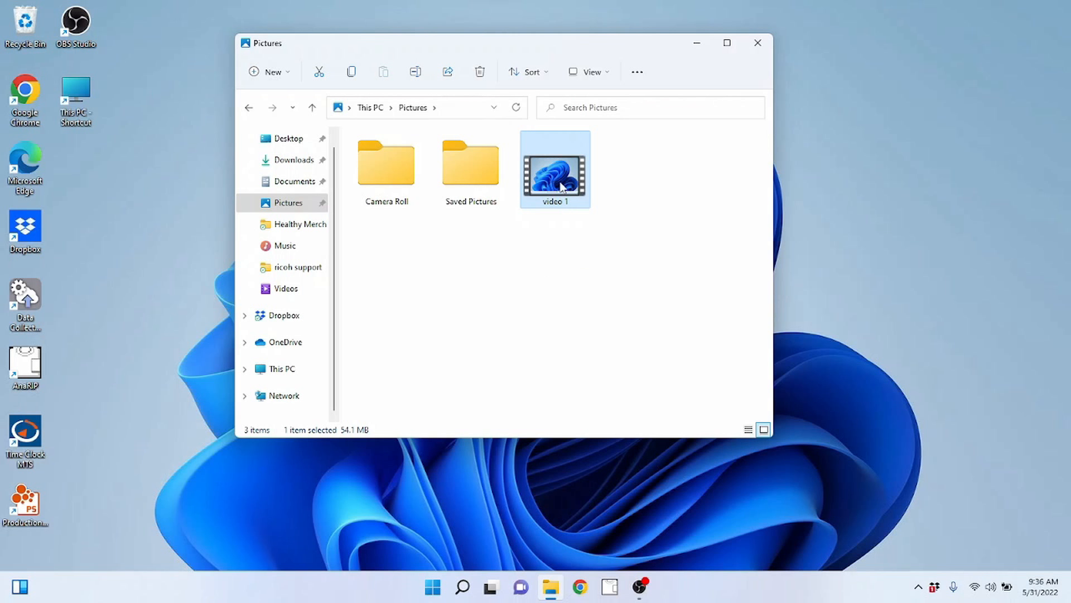
click(283, 289)
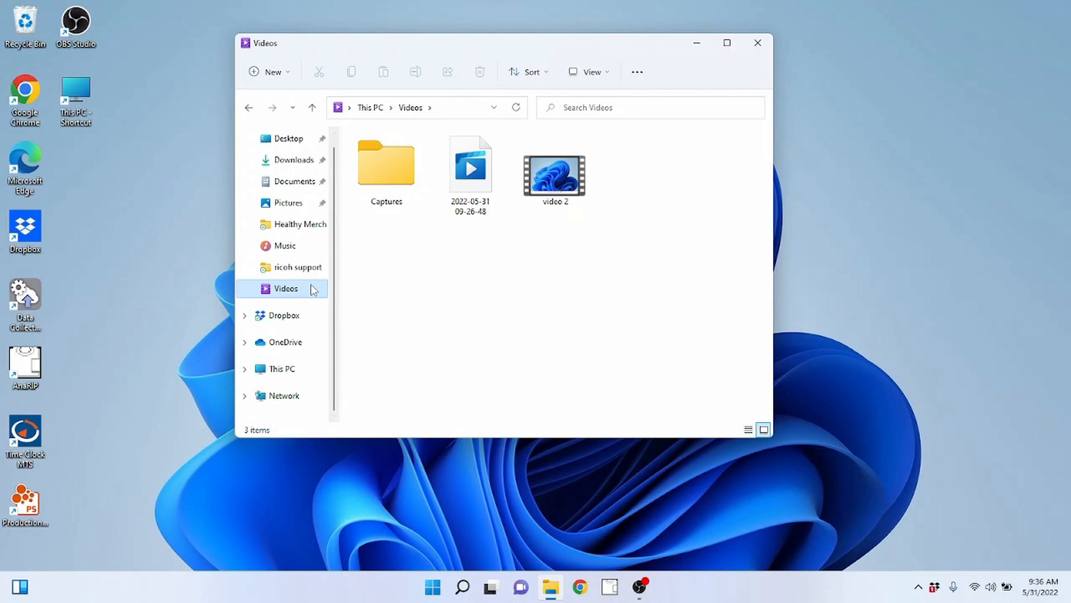
click(296, 205)
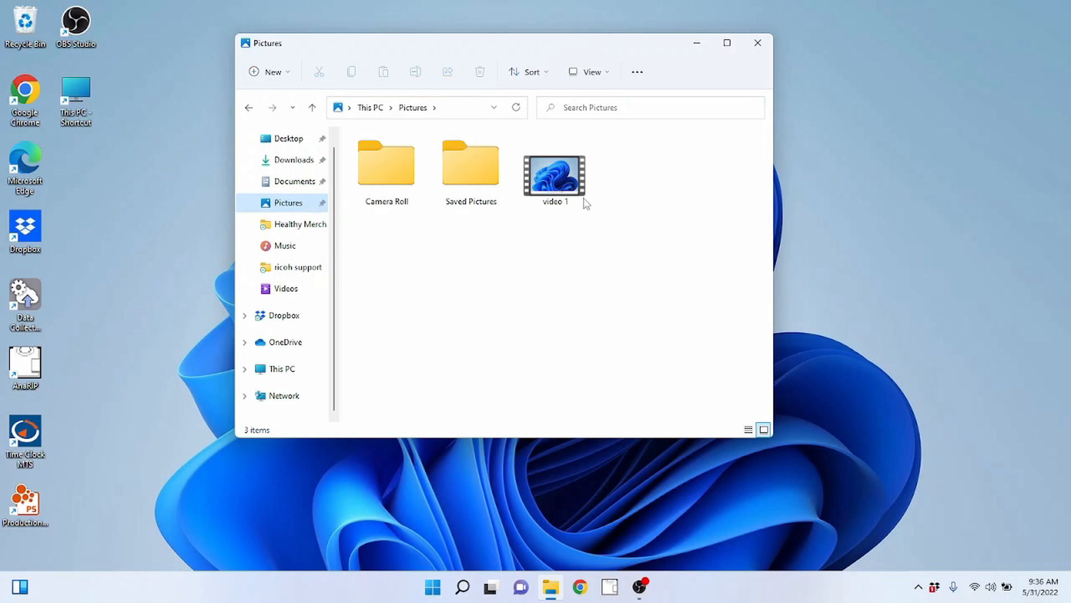
Cut video 1 from the Pictures folder and paste it back into the Videos folder.
right_click(565, 187)
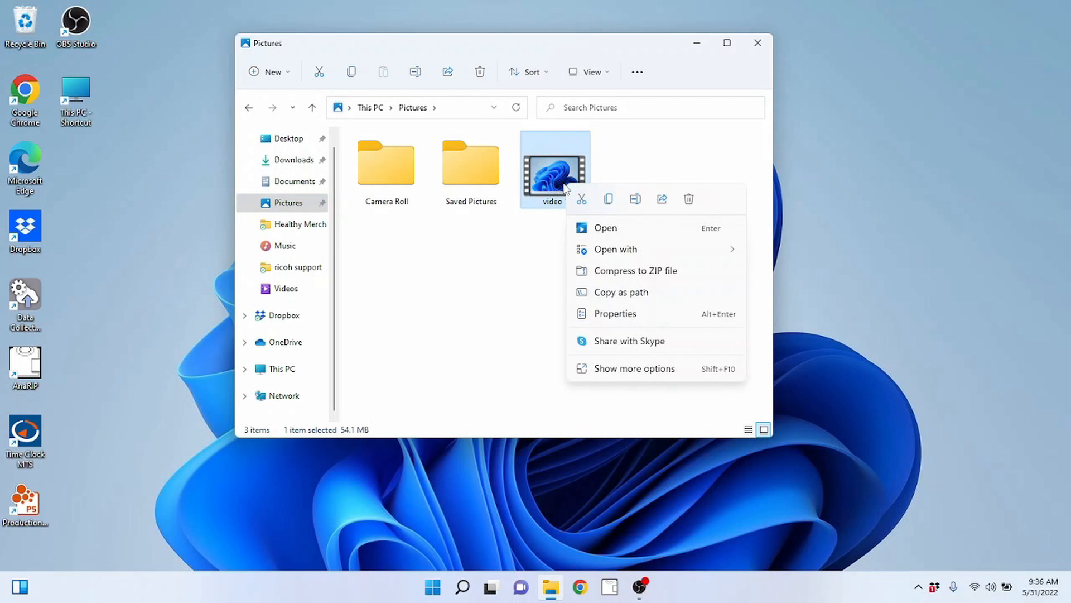
click(582, 199)
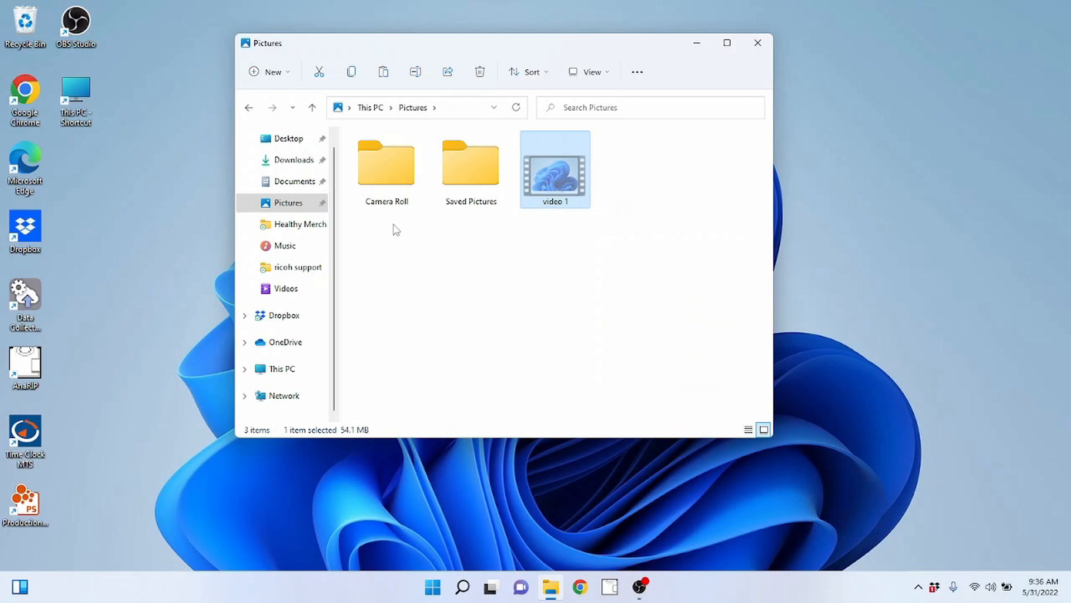
click(285, 288)
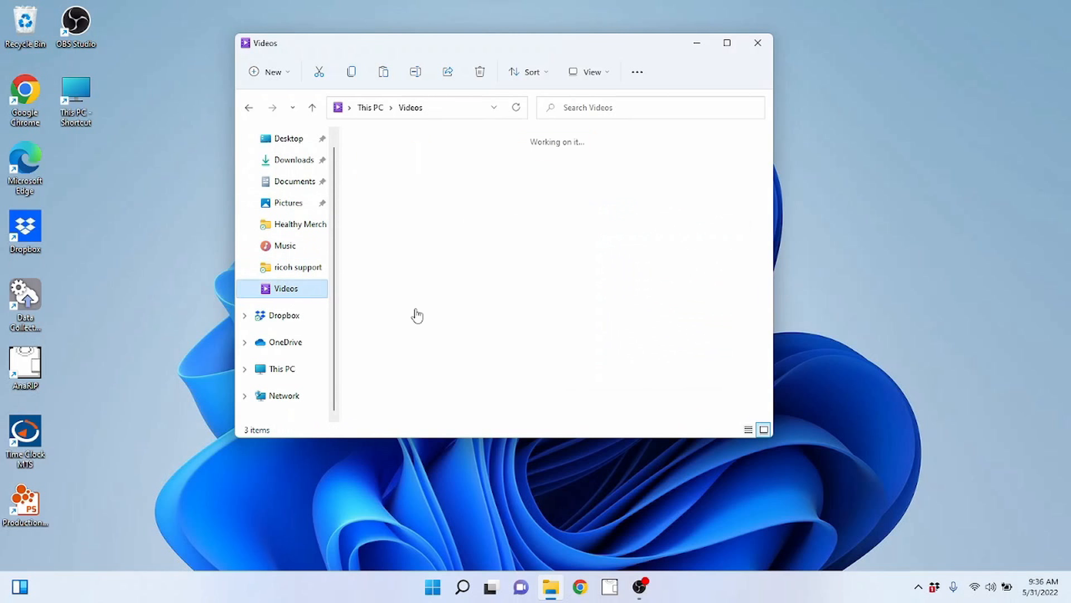
right_click(450, 280)
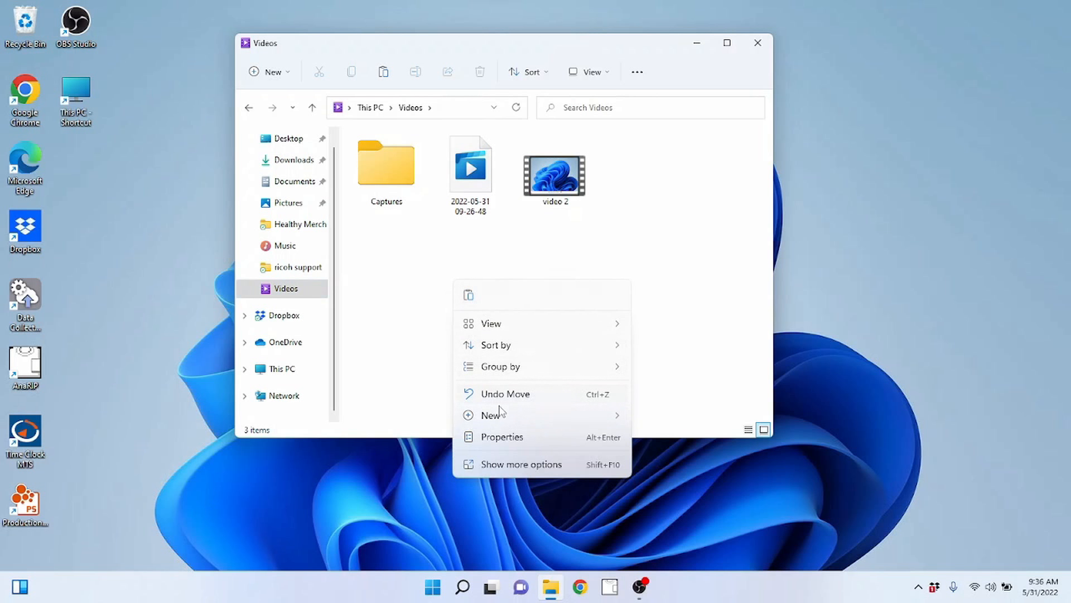
click(474, 302)
click(600, 287)
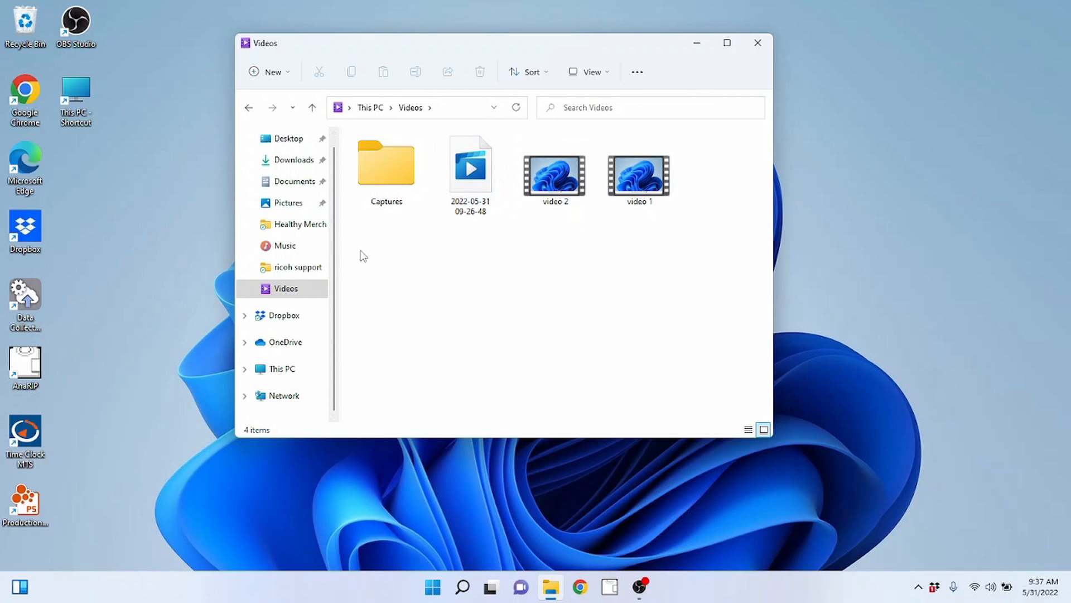
Expand This PC in the folder tree and widen both the tree area and the File Explorer window.
scroll(284, 212, up, 1)
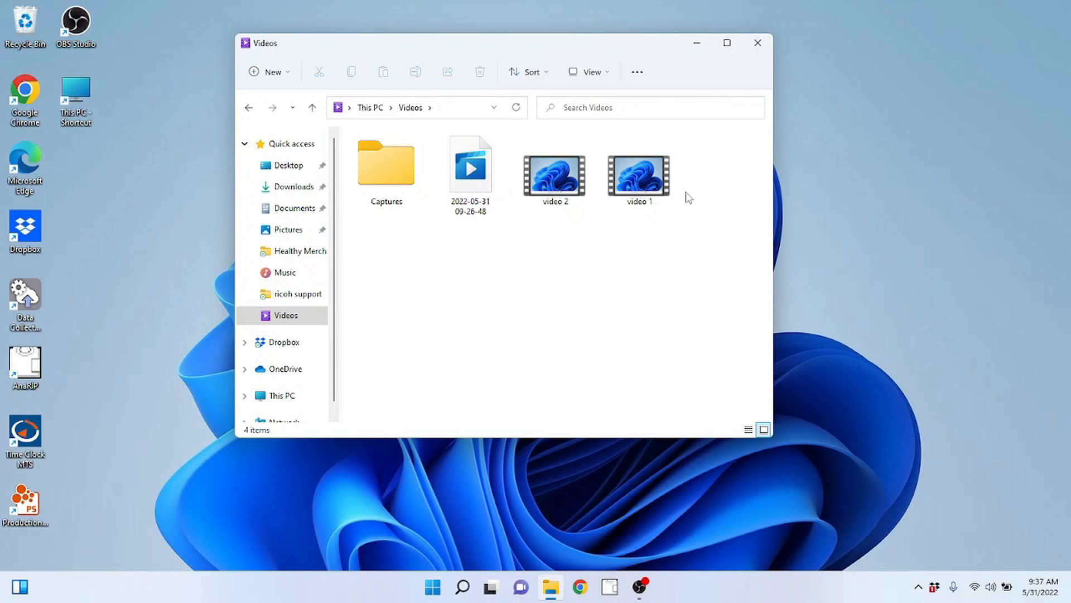
click(633, 186)
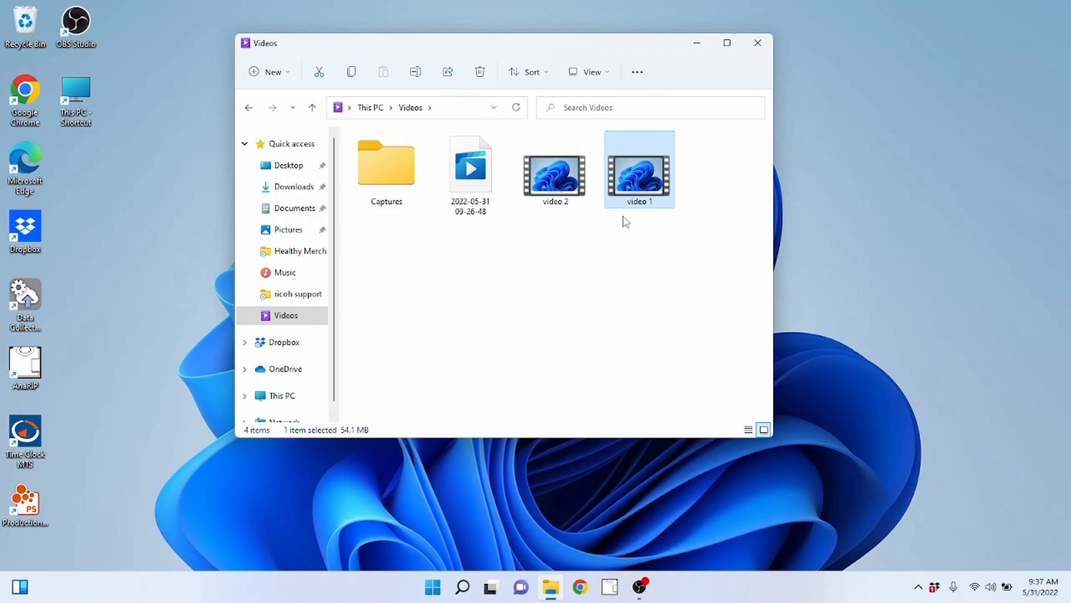
scroll(286, 242, down, 1)
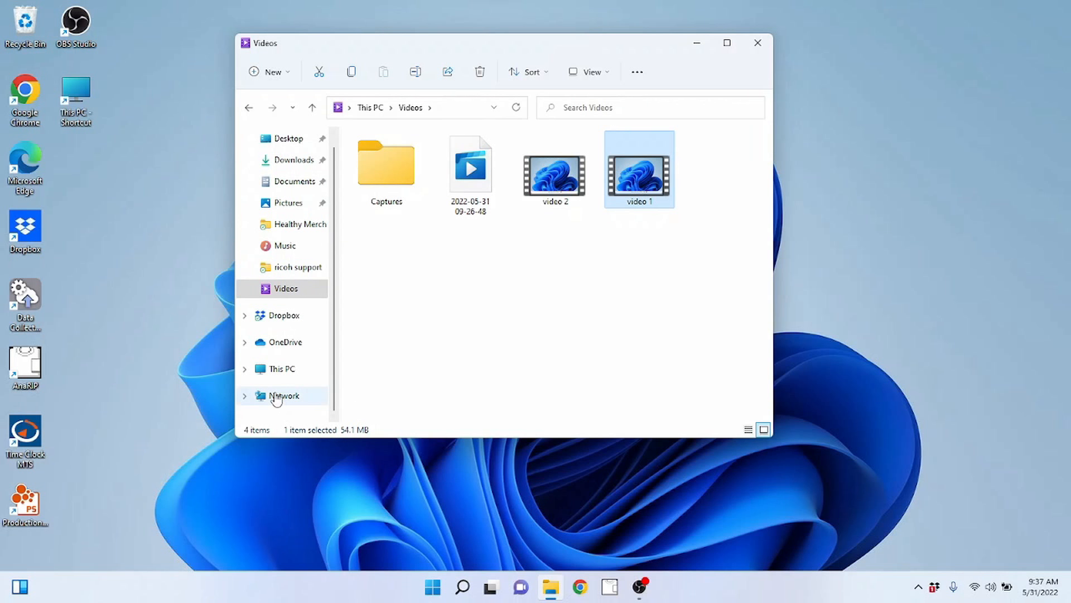
click(244, 368)
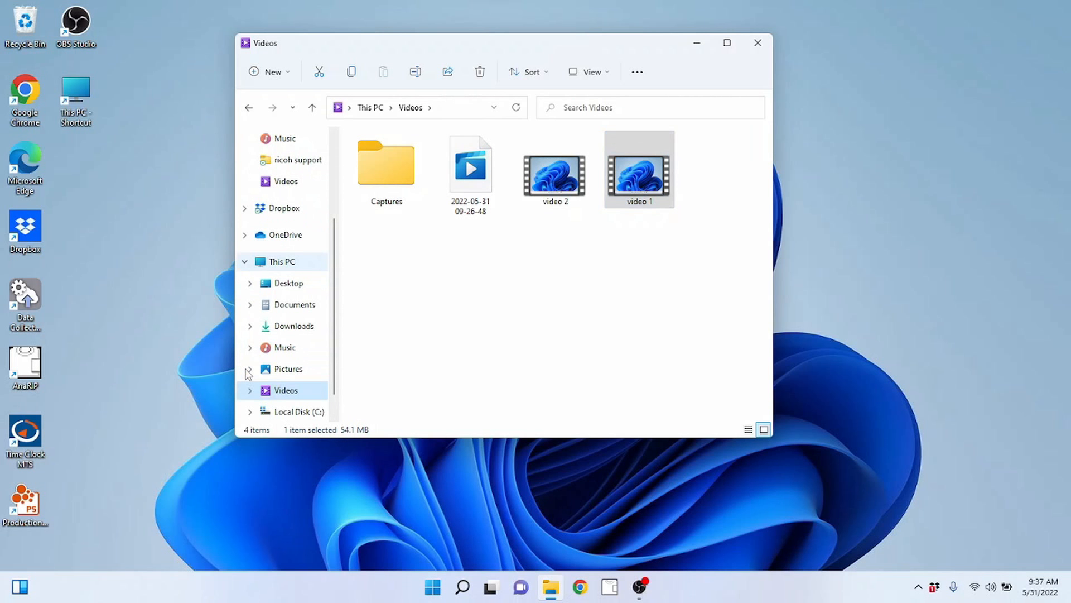
scroll(258, 330, down, 1)
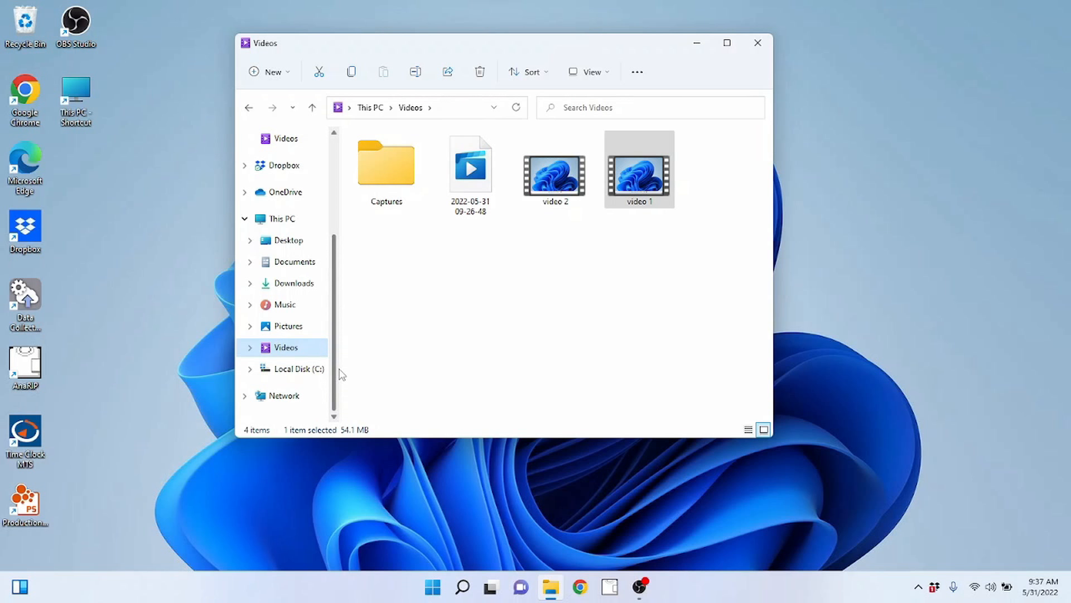
drag(341, 368, 380, 368)
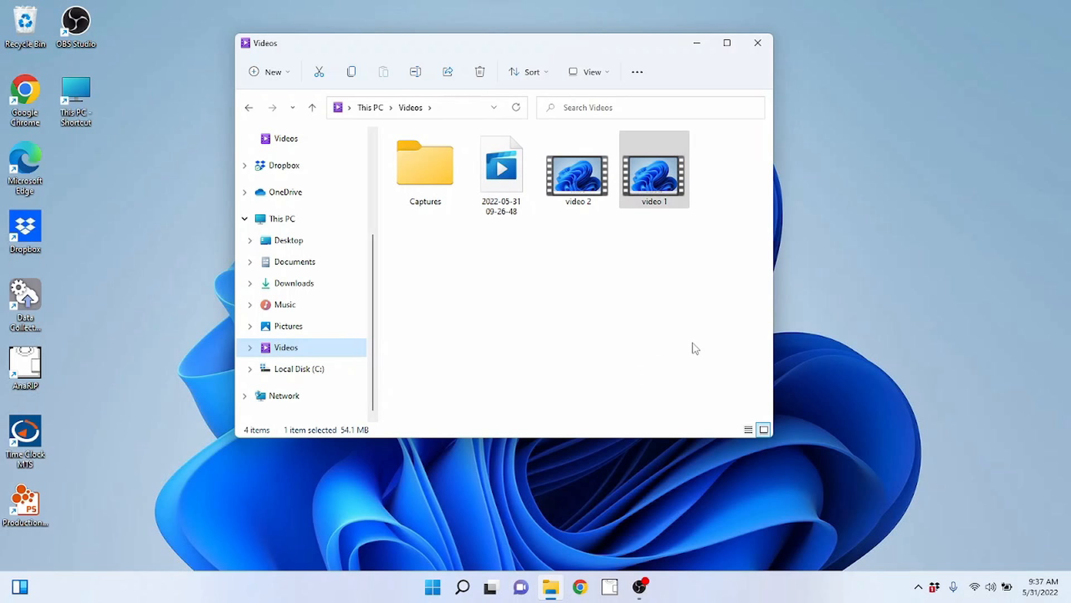
drag(774, 255, 926, 325)
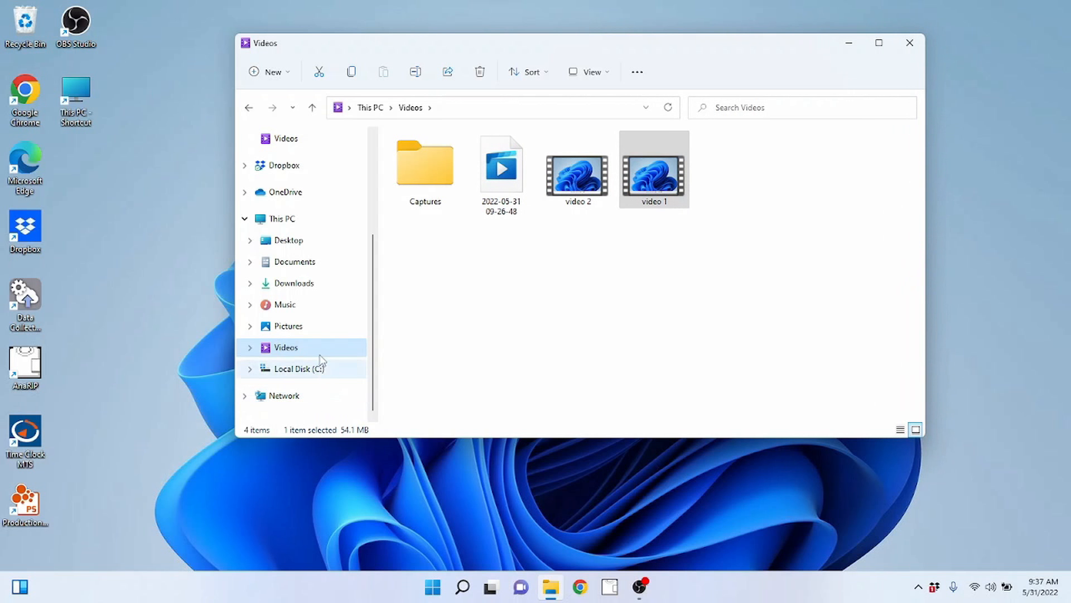
Expand Local Disk (C:), Users and HMLaptop1 in the folder tree and examine the user's folders.
click(250, 369)
scroll(259, 324, down, 1)
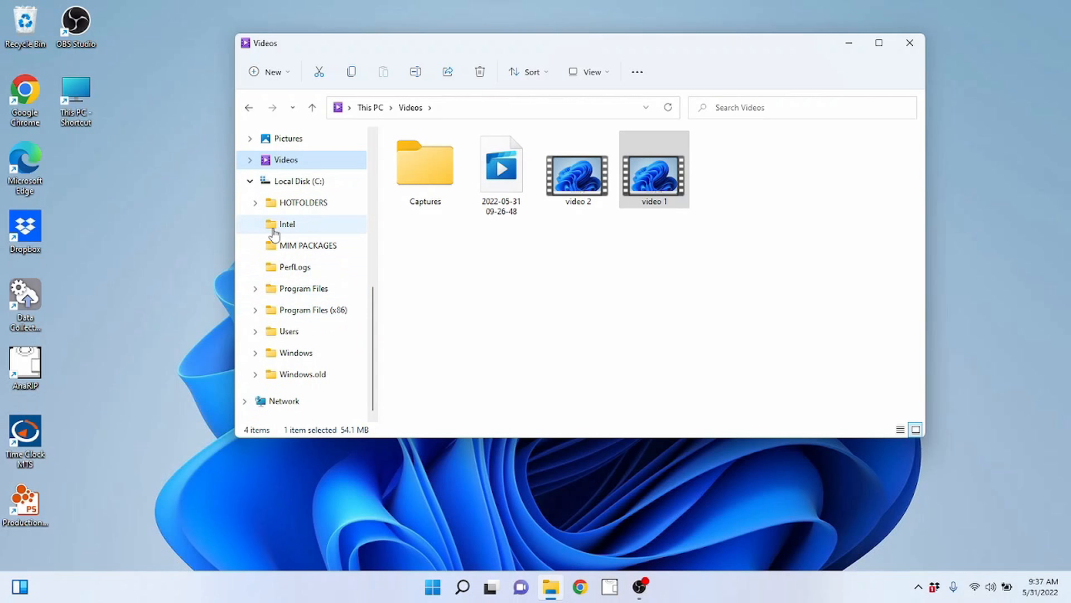
click(255, 331)
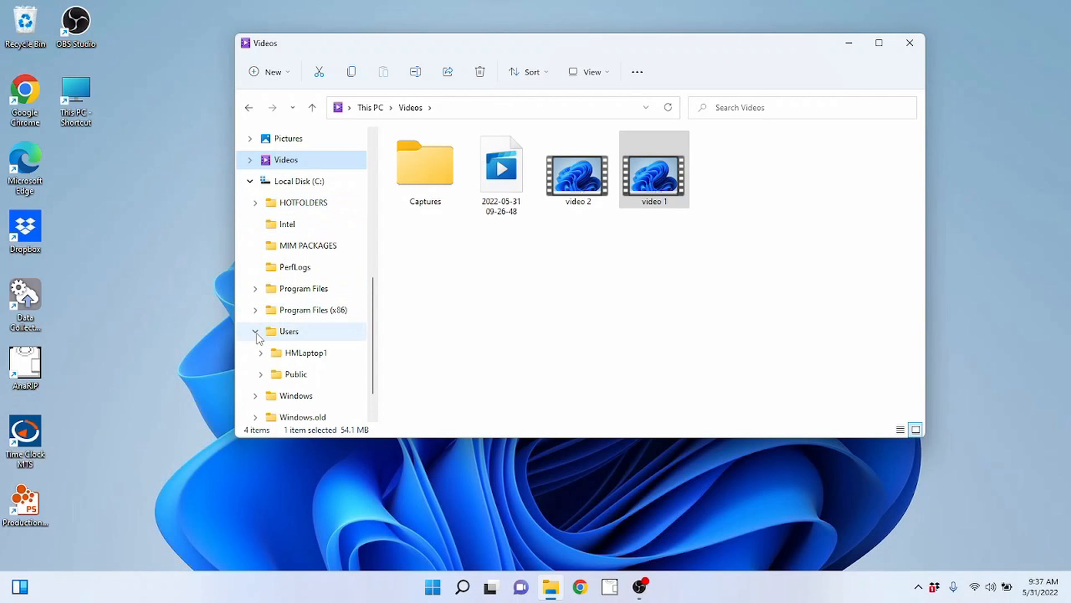
scroll(346, 360, down, 1)
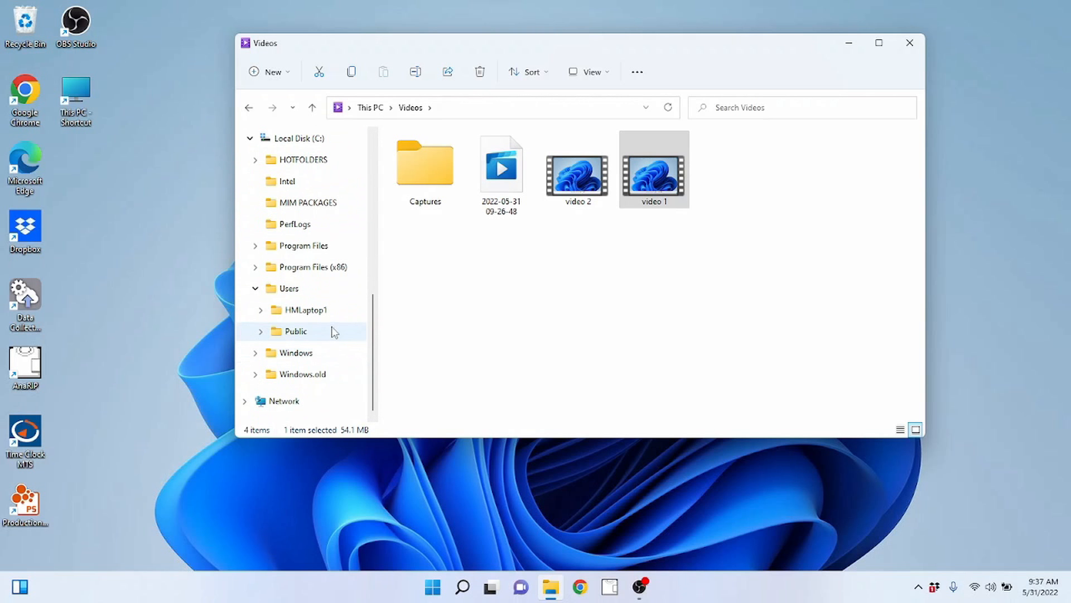
click(262, 312)
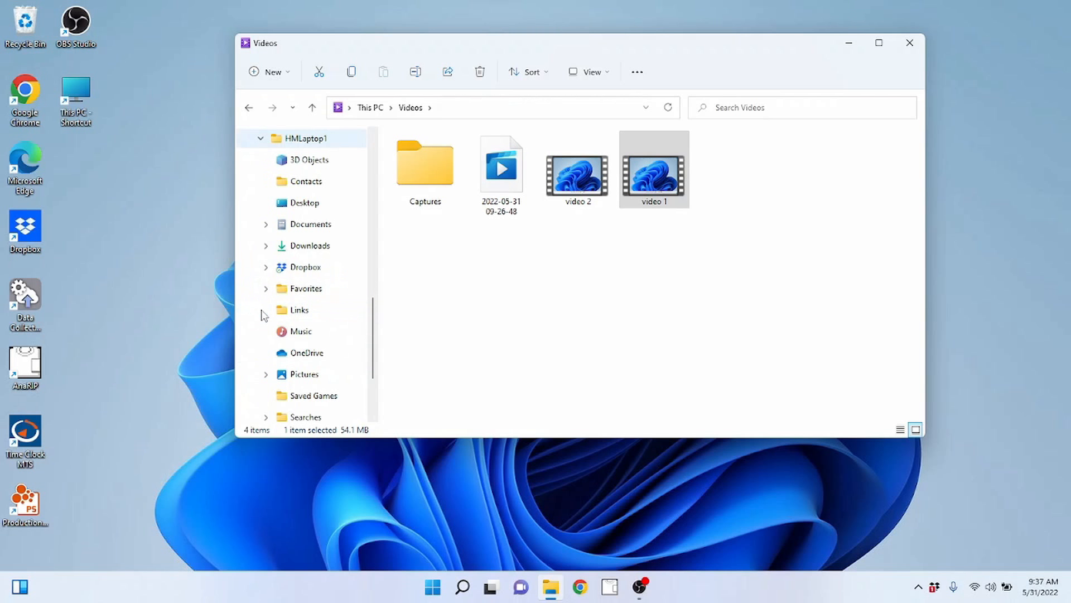
scroll(323, 305, down, 1)
scroll(332, 287, down, 2)
scroll(325, 312, up, 5)
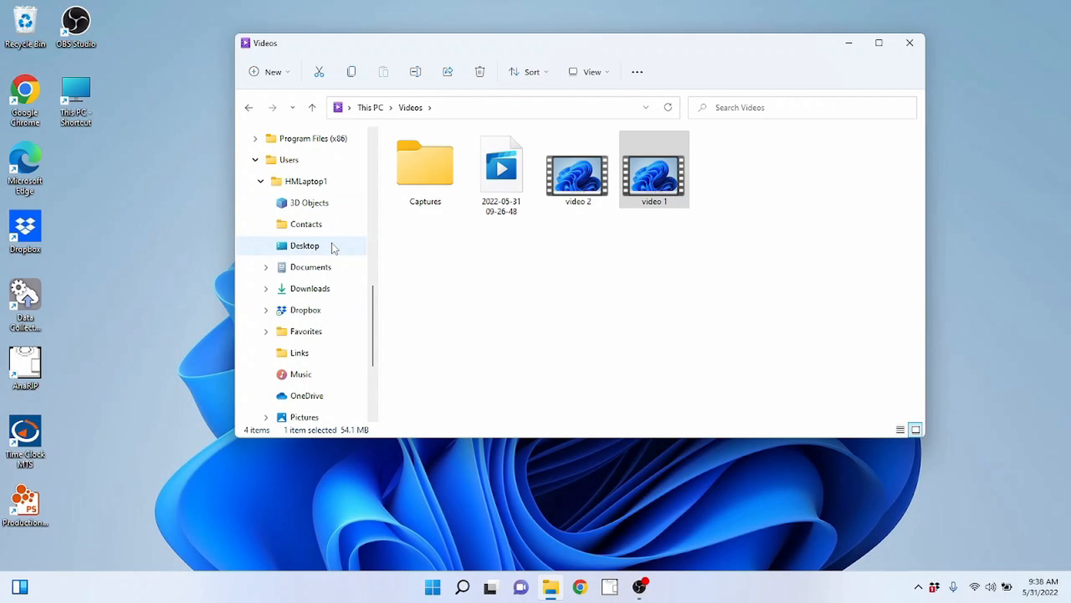
scroll(327, 265, up, 5)
scroll(327, 260, up, 5)
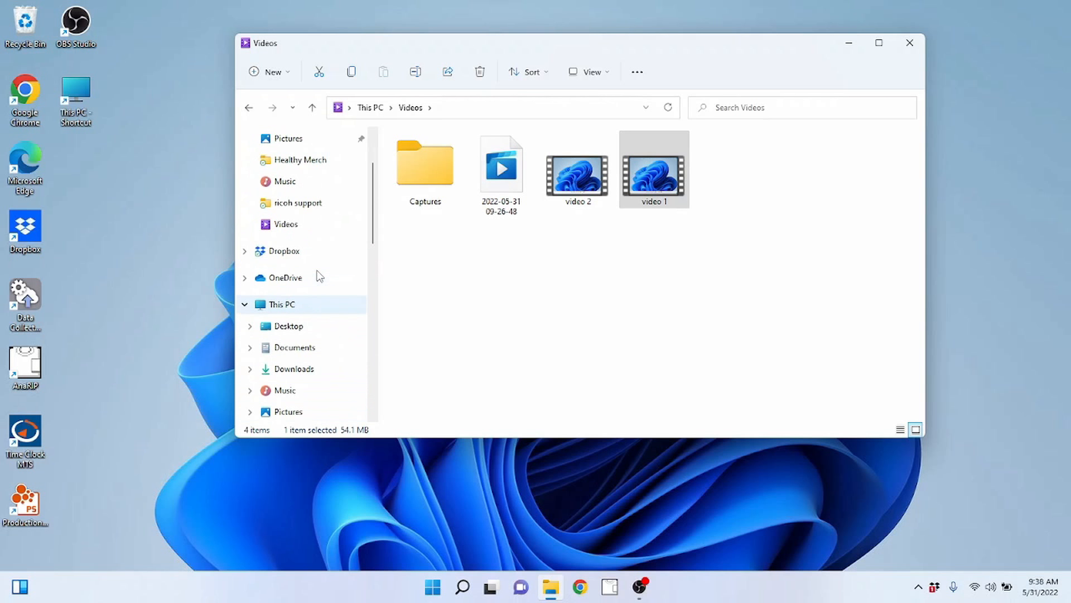
Open Local Disk (C:) from the folder tree.
scroll(311, 287, down, 5)
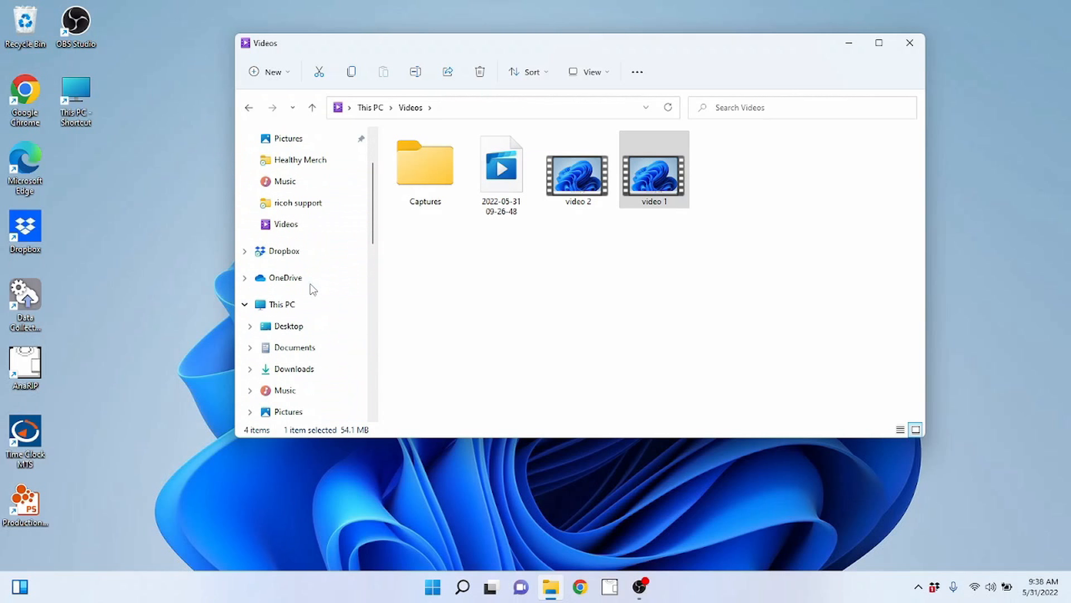
scroll(311, 277, up, 5)
scroll(315, 275, down, 6)
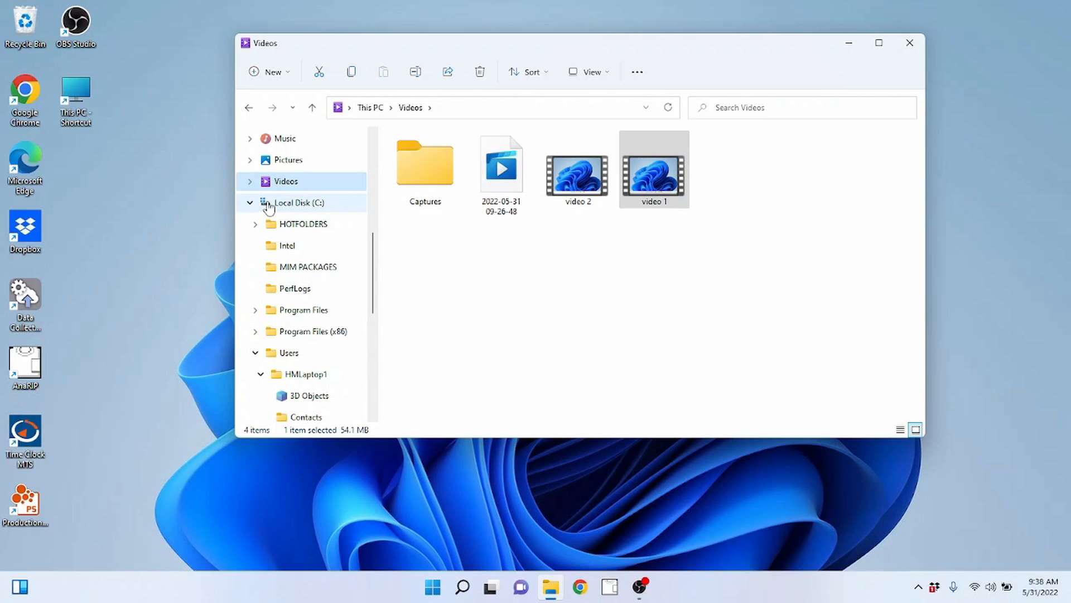
click(297, 206)
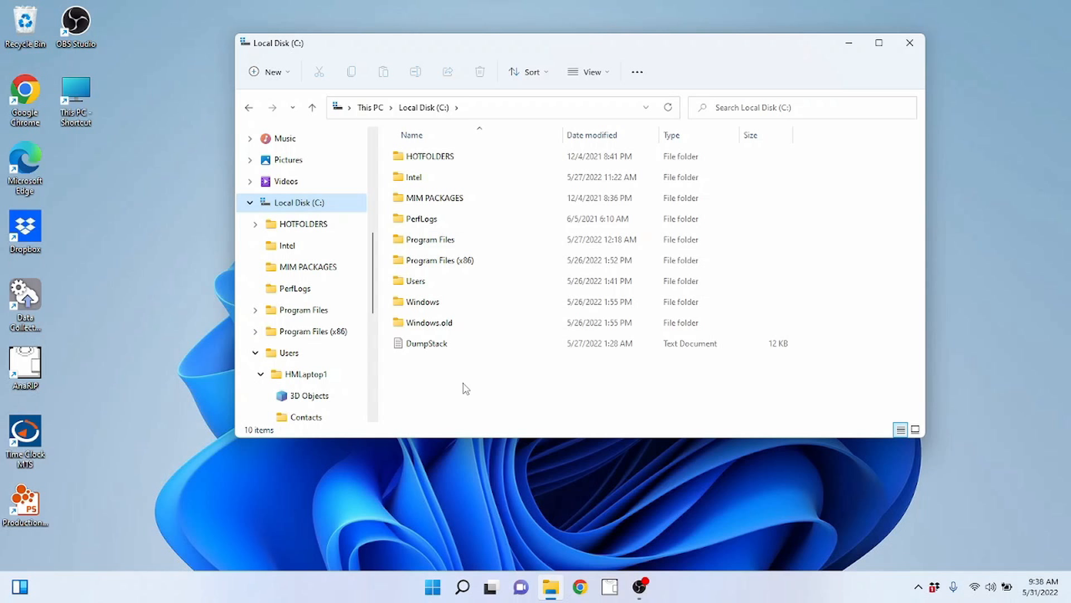
Examine the additional commands and the view layout options offered for Local Disk (C:).
click(647, 72)
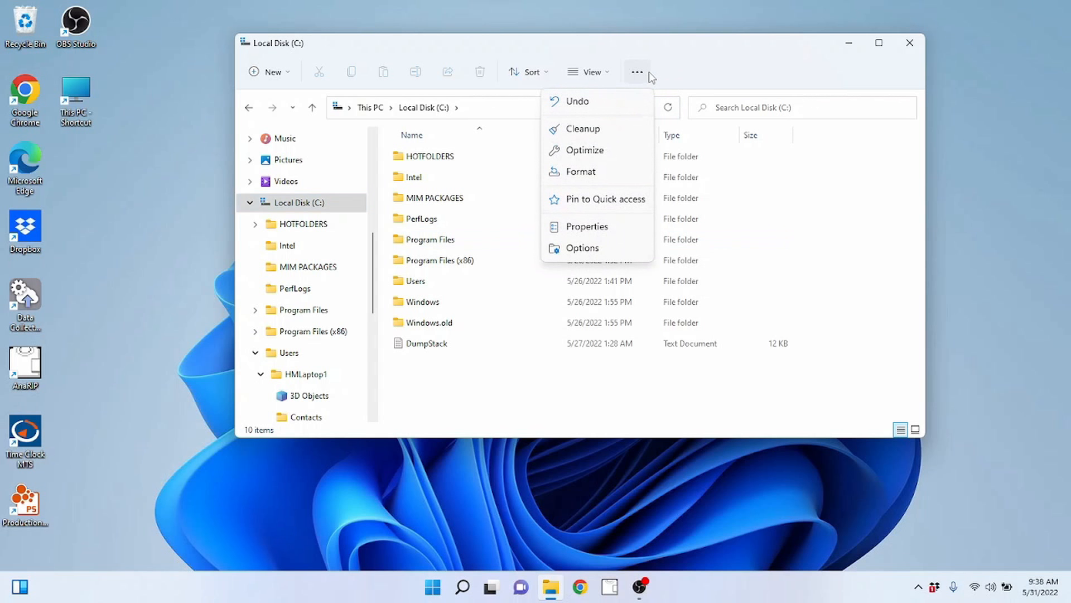
click(595, 74)
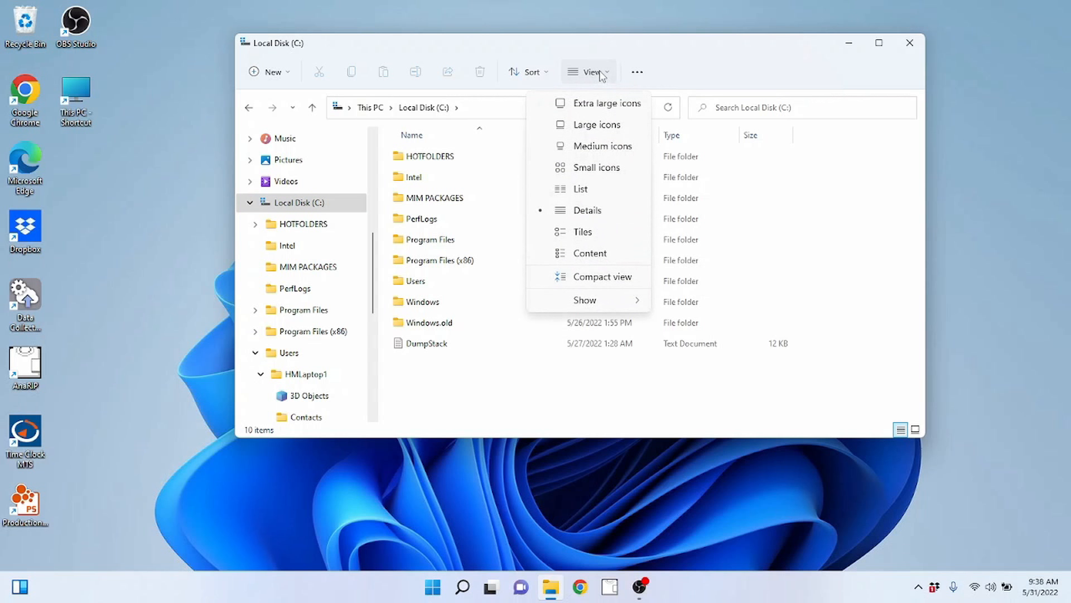
click(439, 53)
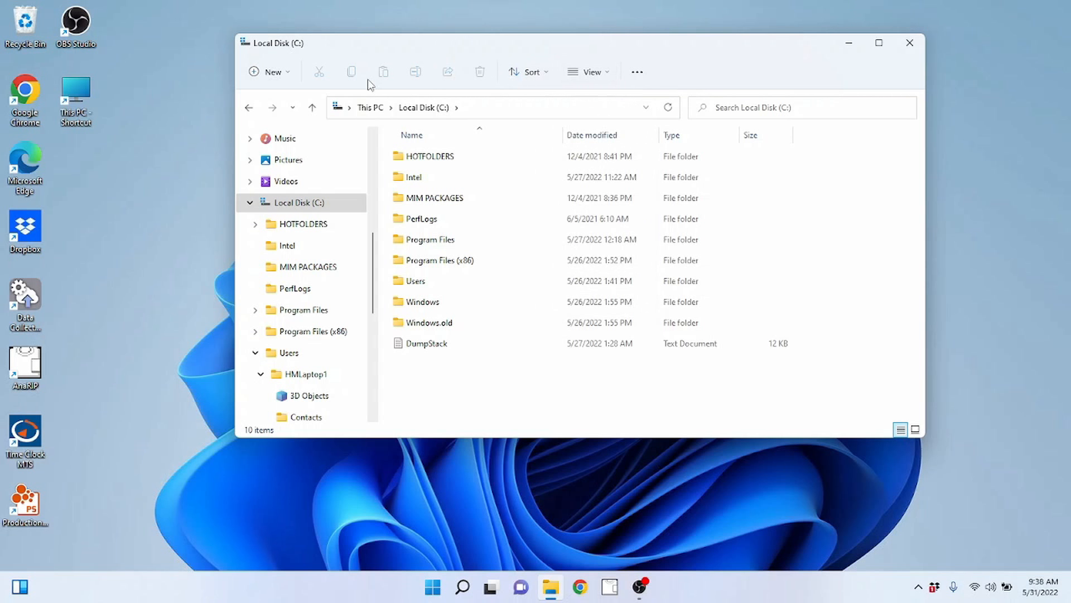
Create a new folder named TEST FOLDER in Local Disk (C:).
click(270, 71)
click(334, 51)
click(276, 73)
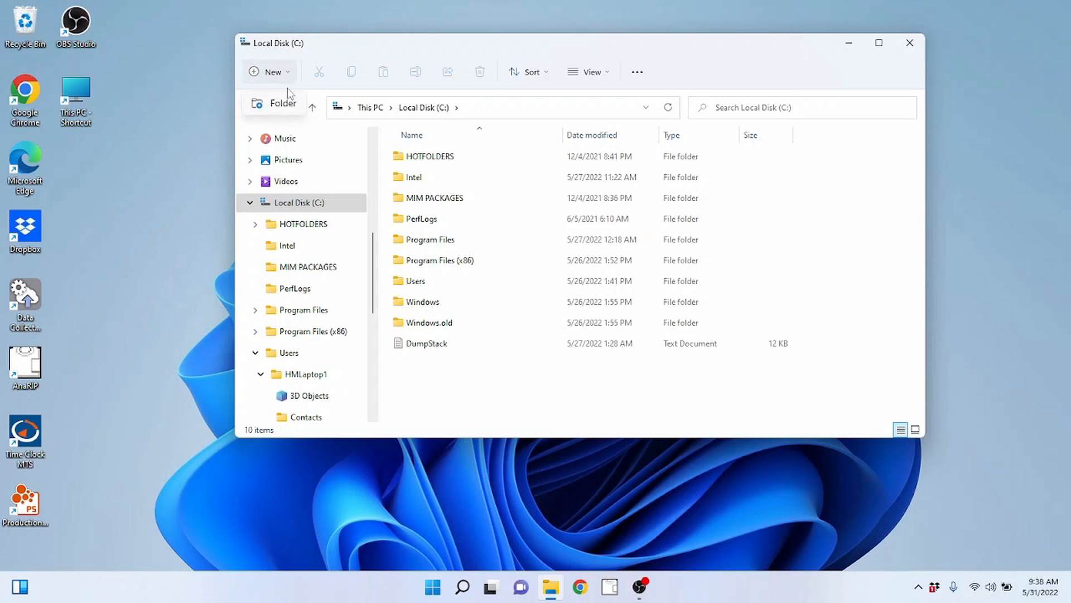
click(285, 103)
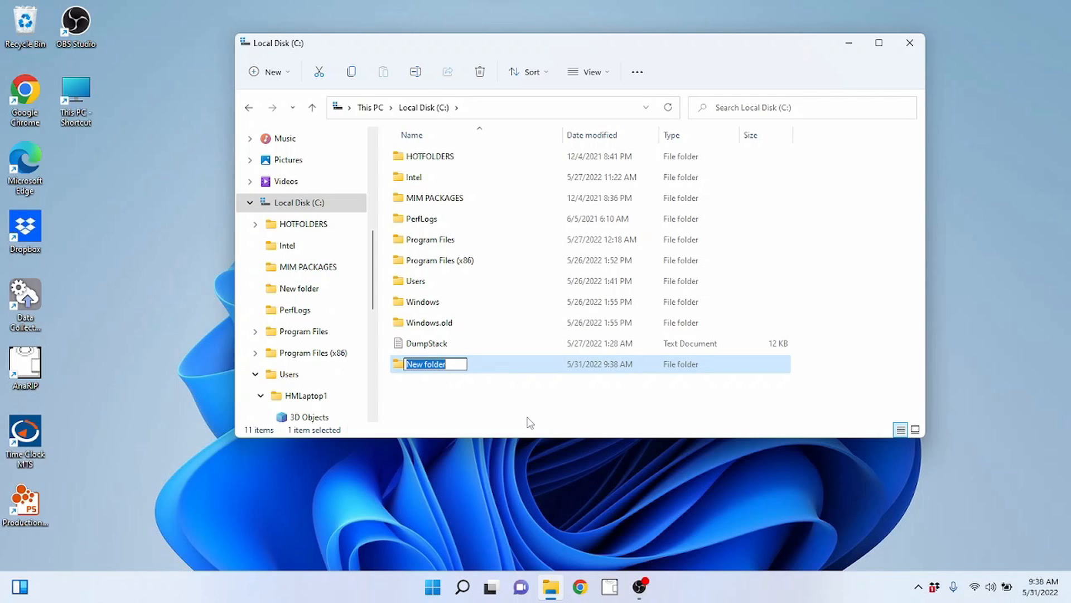
key(BackSpace)
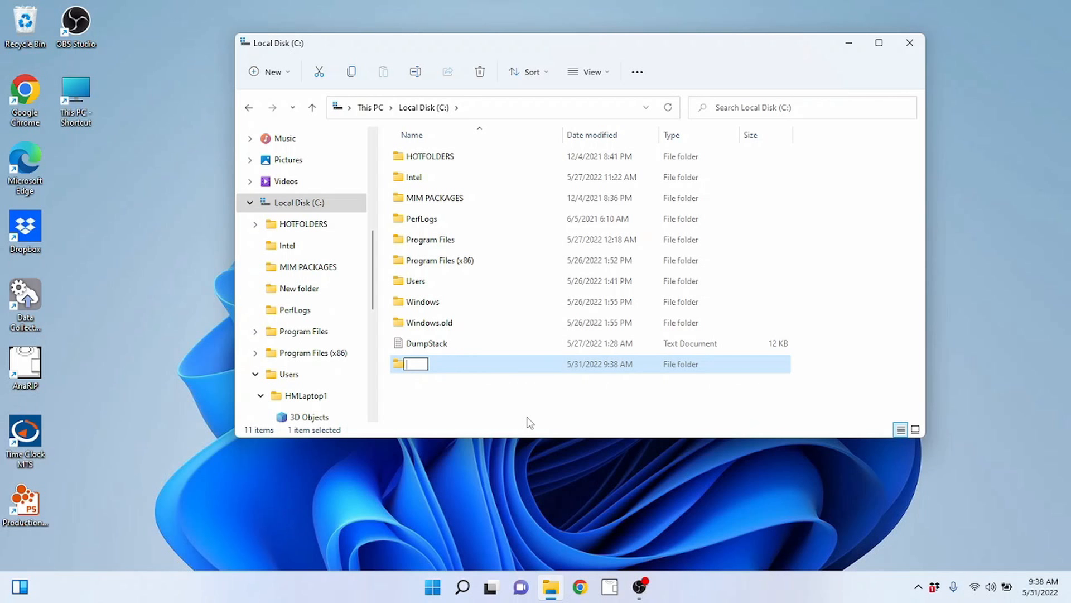
text(TEST FOLDER)
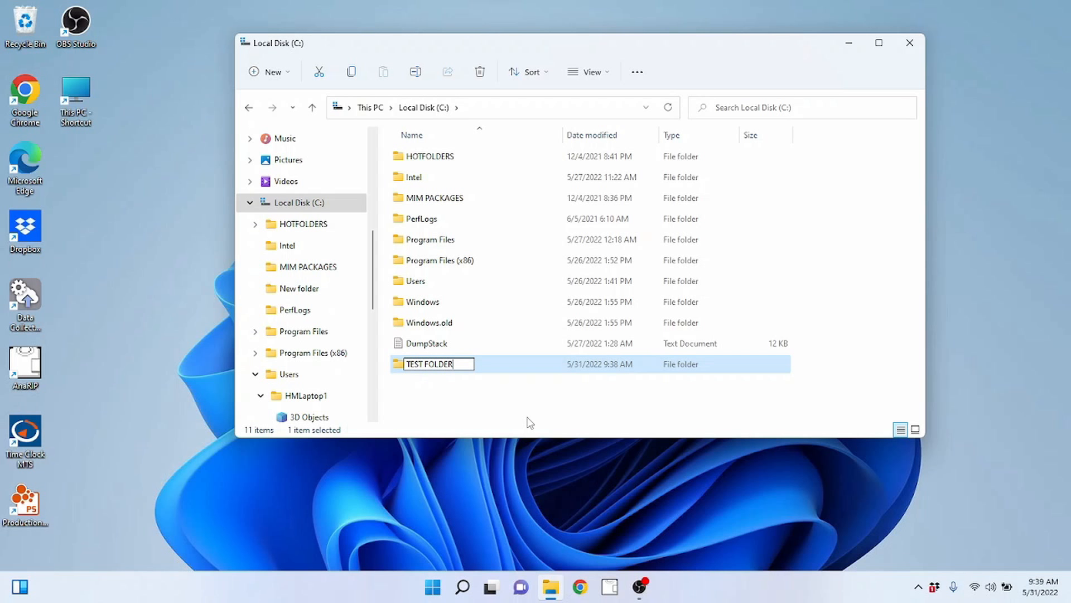
key(Return)
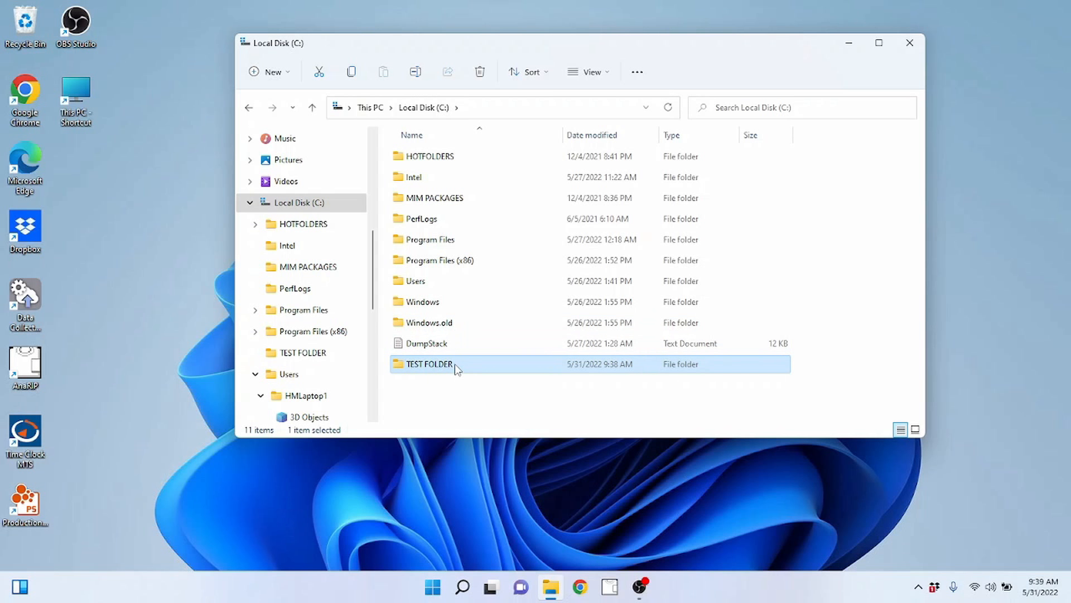
Examine the alternative New Folder option in the extended context options of Local Disk (C:), without creating a folder.
right_click(413, 388)
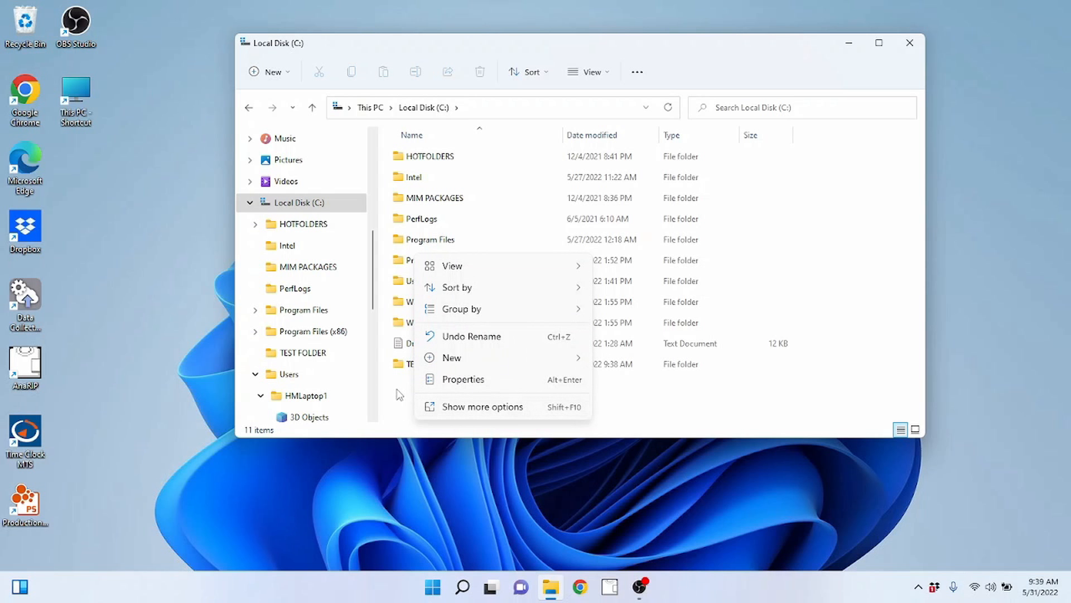
click(457, 409)
mouse_move(493, 379)
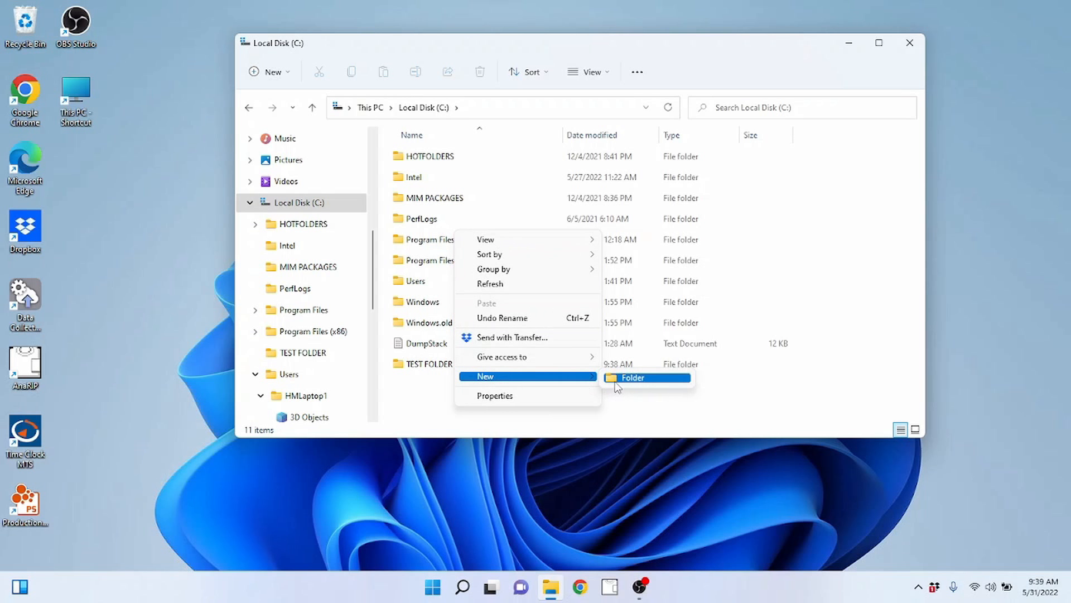
click(410, 401)
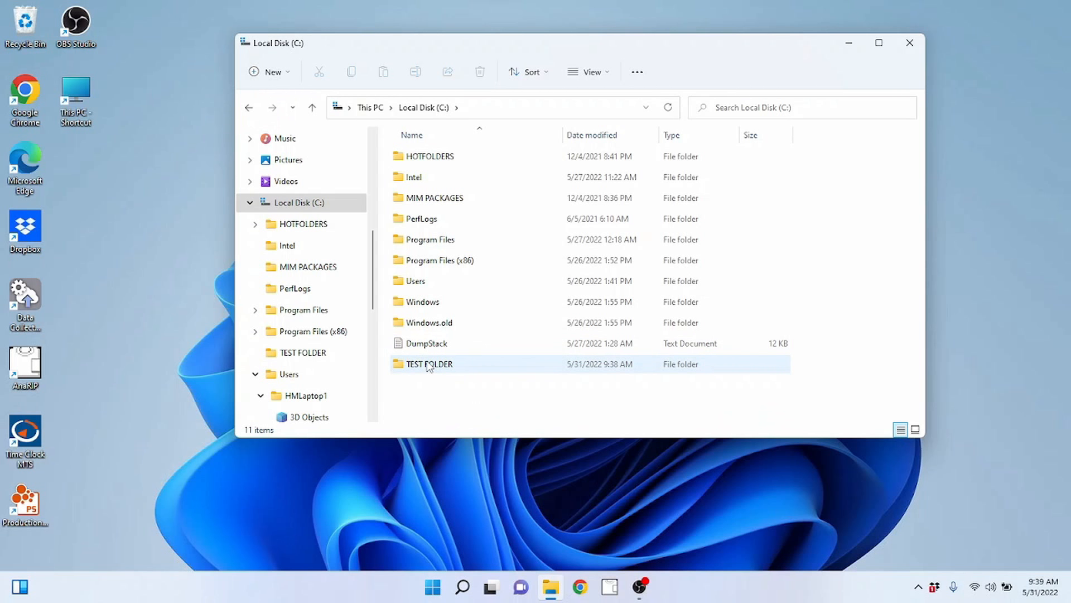
Collapse Local Disk (C:) in the folder tree, then open the Videos folder and select video 1.
scroll(364, 275, up, 2)
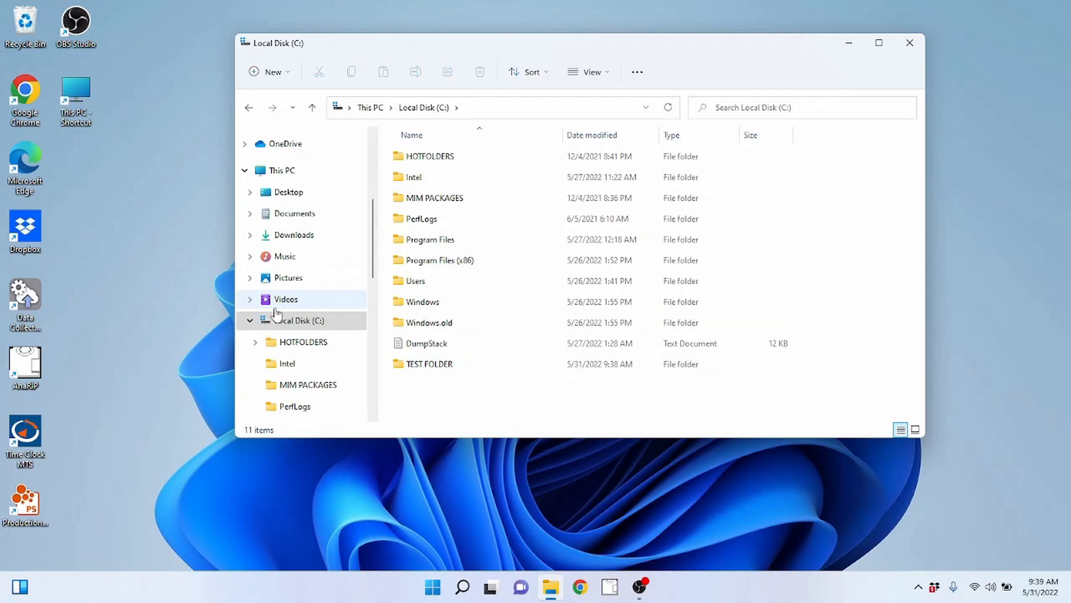
double_click(276, 319)
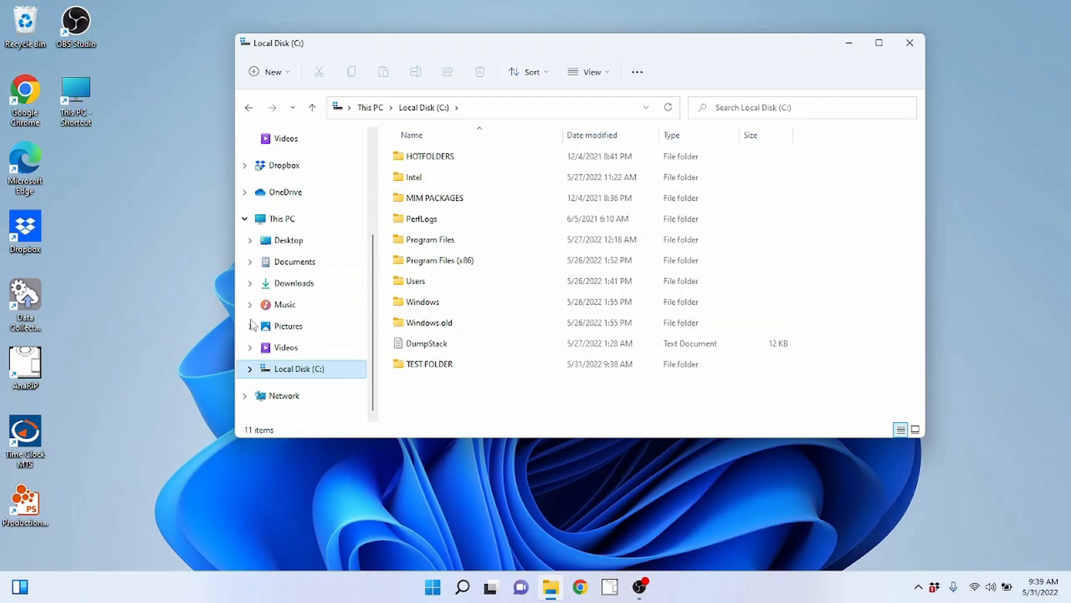
click(282, 350)
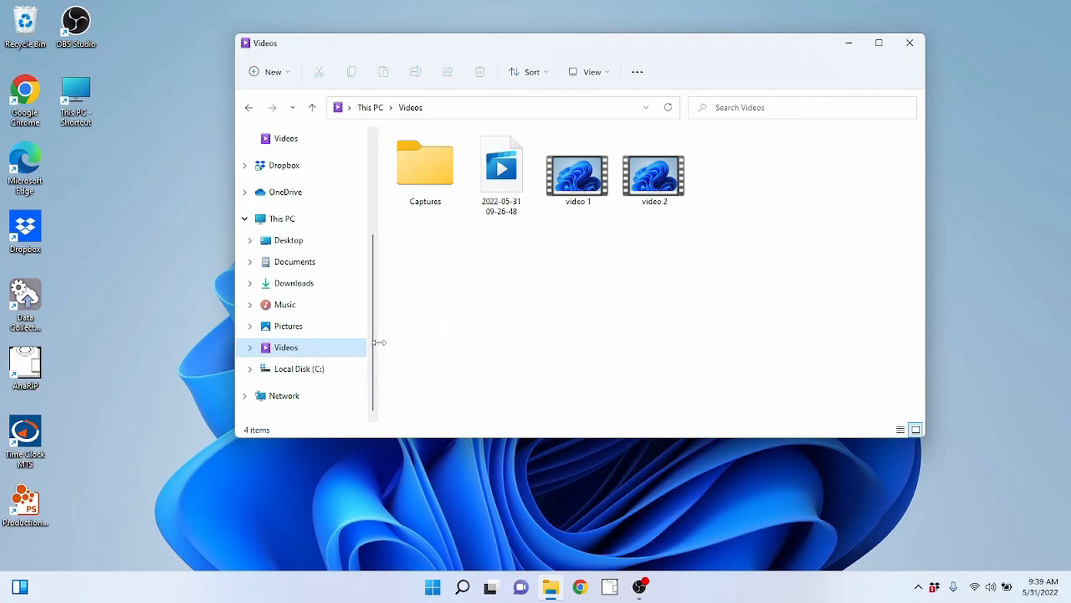
click(579, 174)
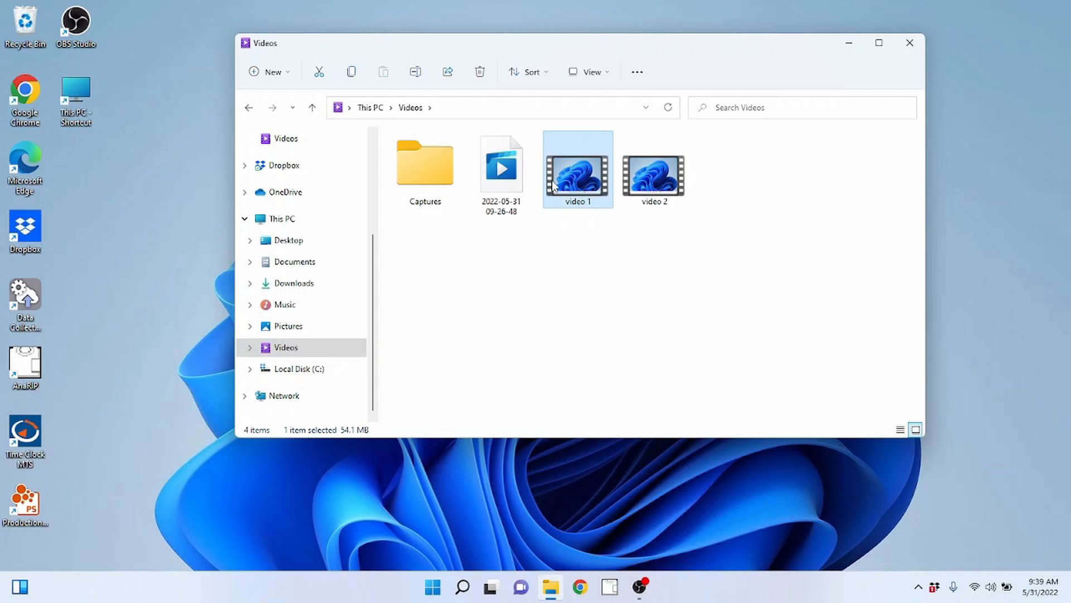
scroll(346, 330, up, 4)
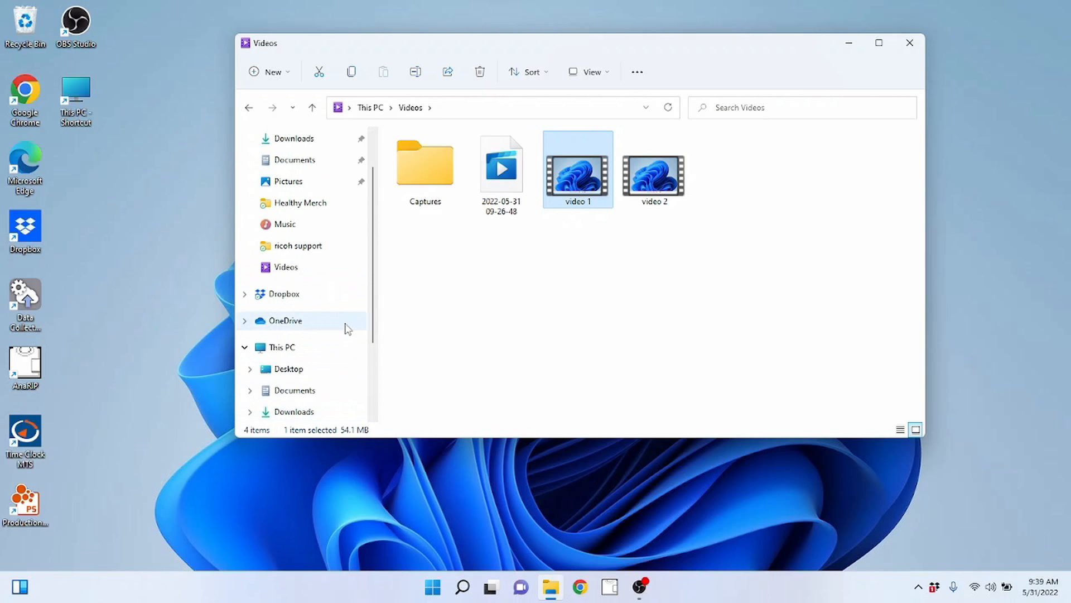
scroll(327, 312, down, 2)
scroll(325, 315, down, 2)
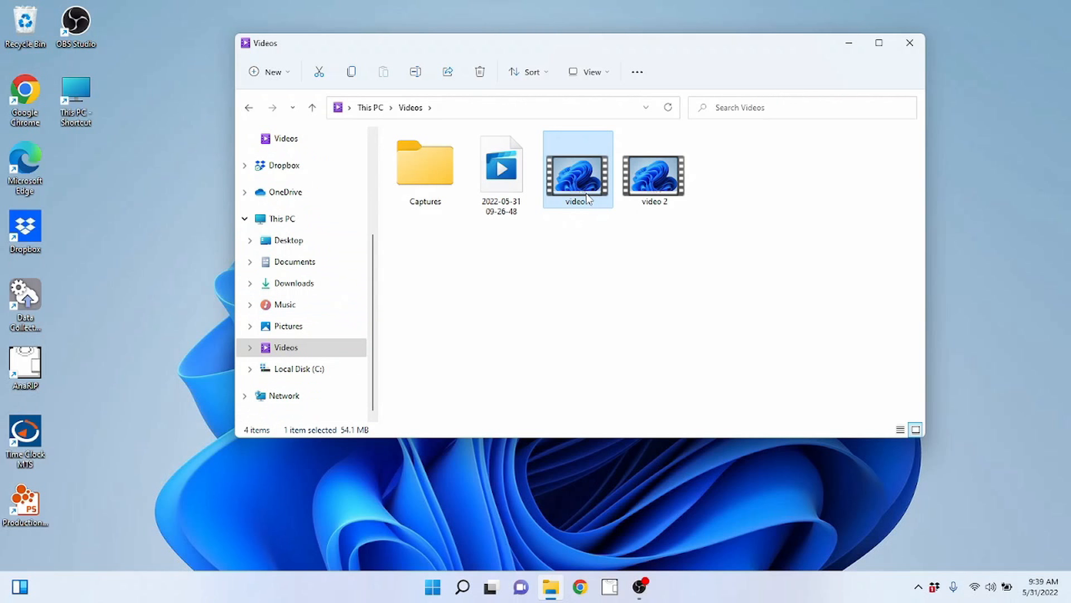
Expand Local Disk (C:) in the folder tree and collapse its Users folder so TEST FOLDER is within reach.
click(250, 368)
scroll(347, 332, down, 2)
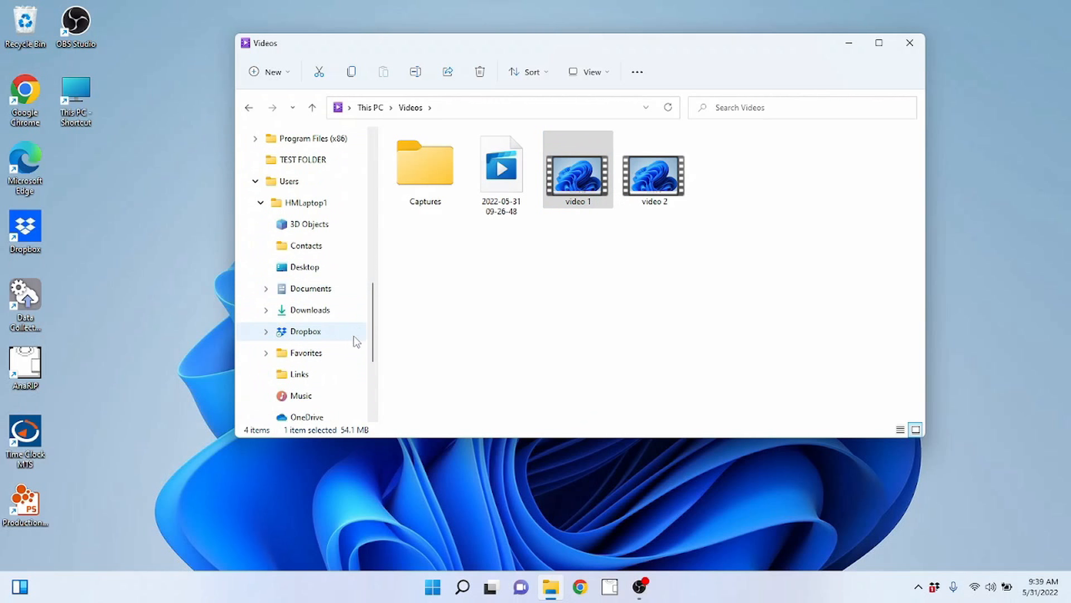
scroll(358, 334, down, 2)
scroll(355, 334, up, 1)
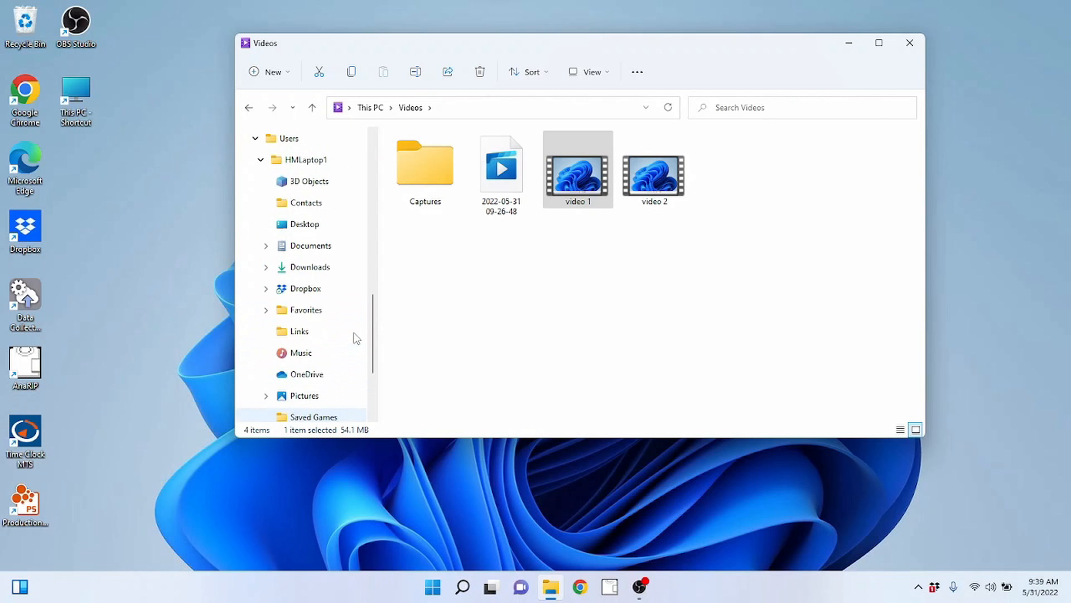
scroll(356, 341, up, 1)
click(260, 226)
click(257, 288)
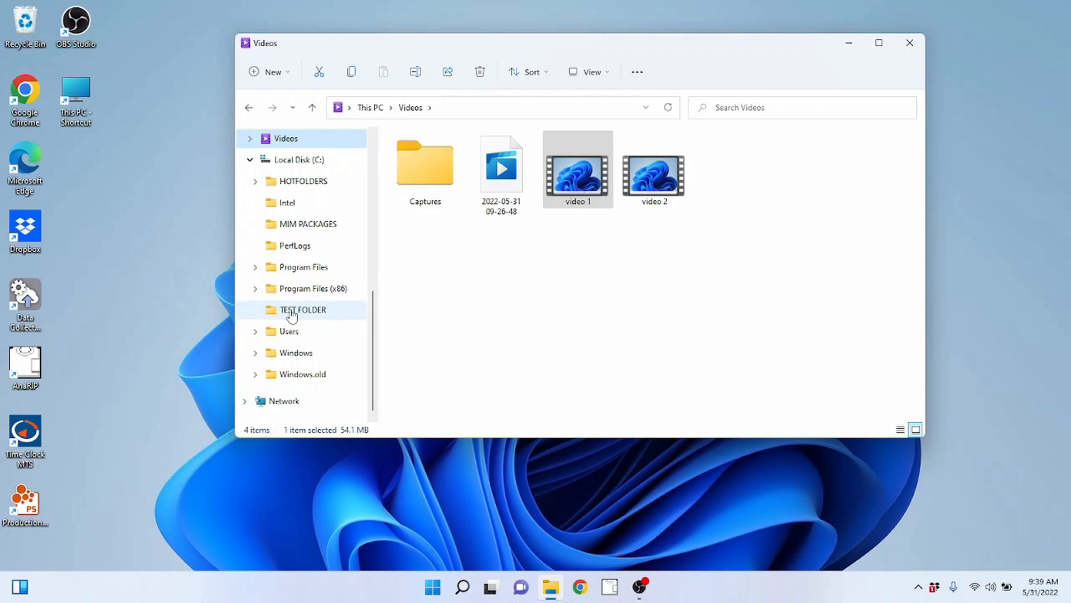
click(568, 177)
drag(570, 177, 320, 316)
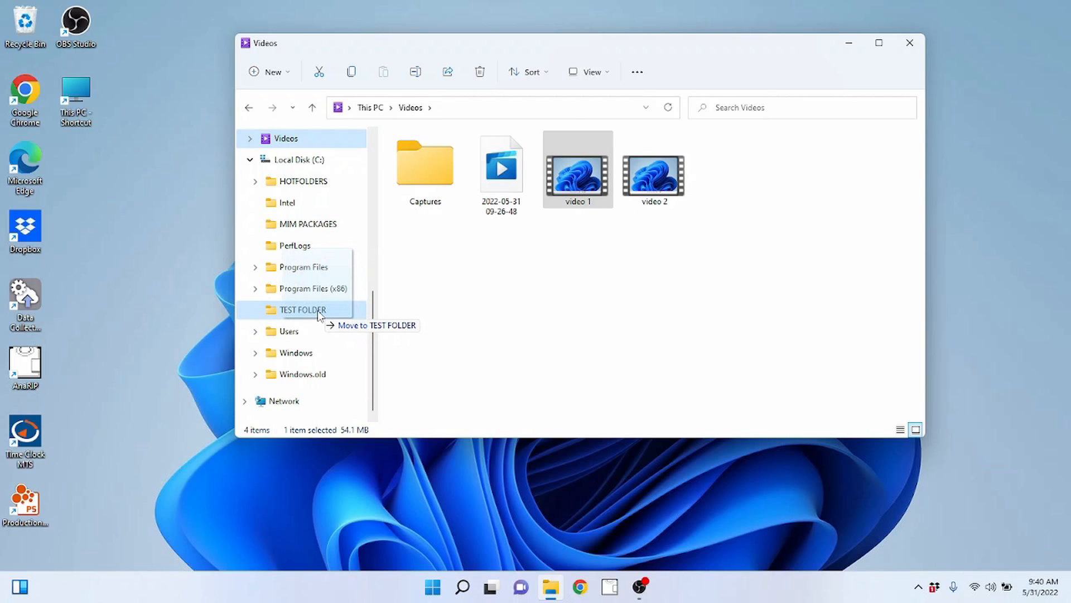
drag(319, 316, 325, 266)
drag(326, 268, 575, 296)
click(260, 223)
click(260, 245)
click(260, 266)
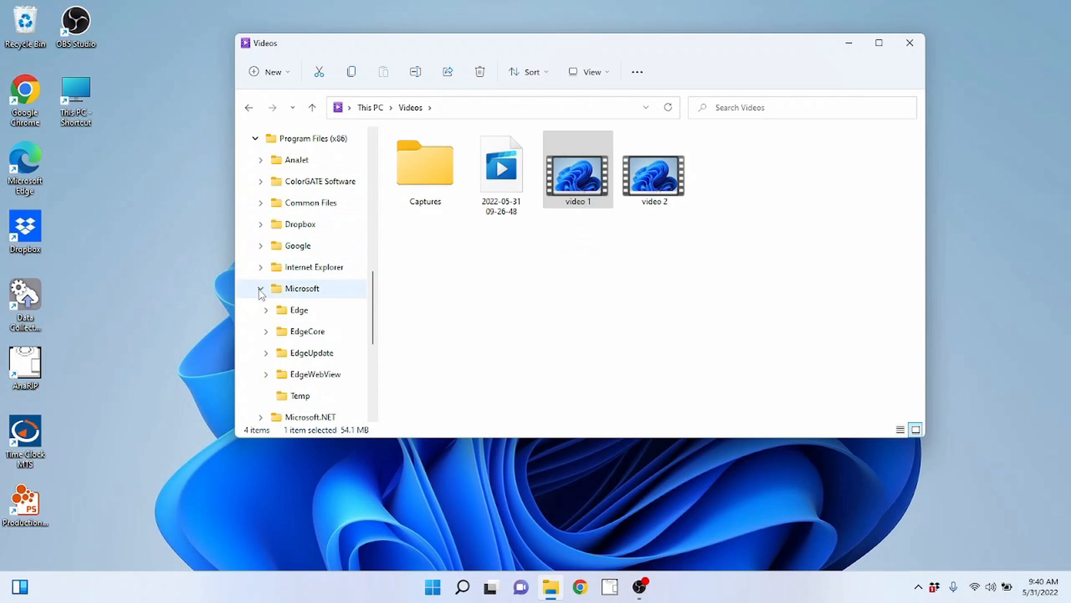
click(260, 288)
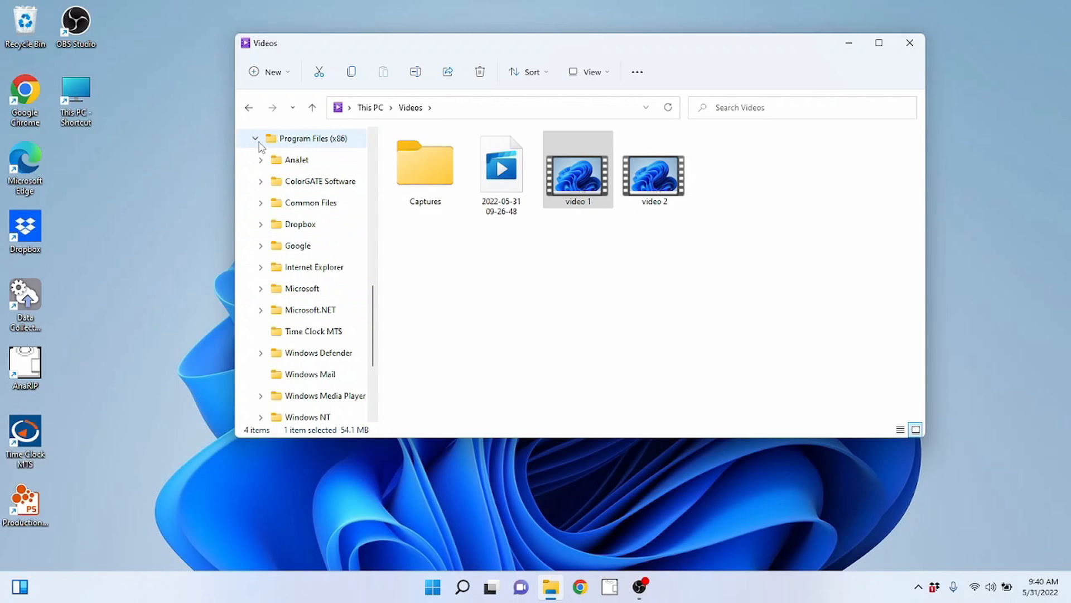
click(257, 141)
Move video 1 from the Videos folder directly onto TEST FOLDER in the folder tree and open TEST FOLDER.
click(574, 176)
drag(574, 176, 335, 316)
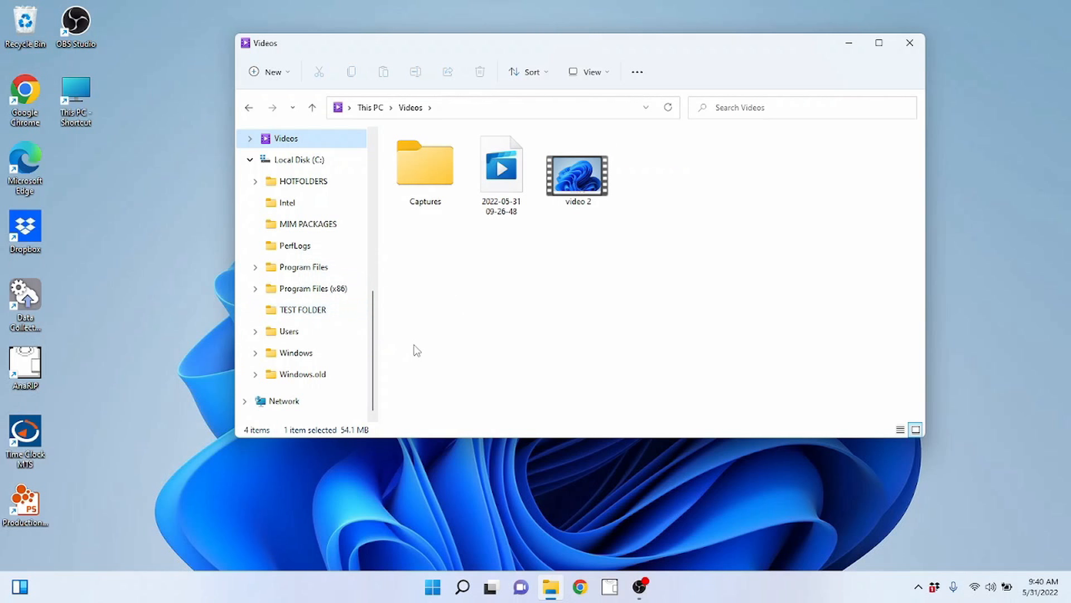
click(302, 312)
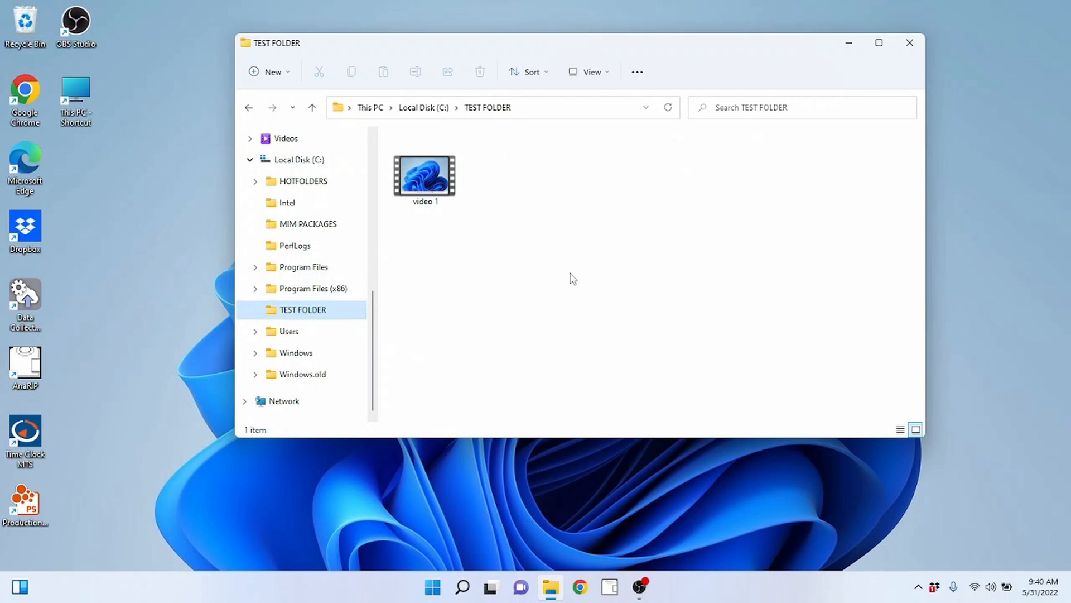
Move video 1 from TEST FOLDER back onto Videos in the folder tree and open the Videos folder.
click(435, 187)
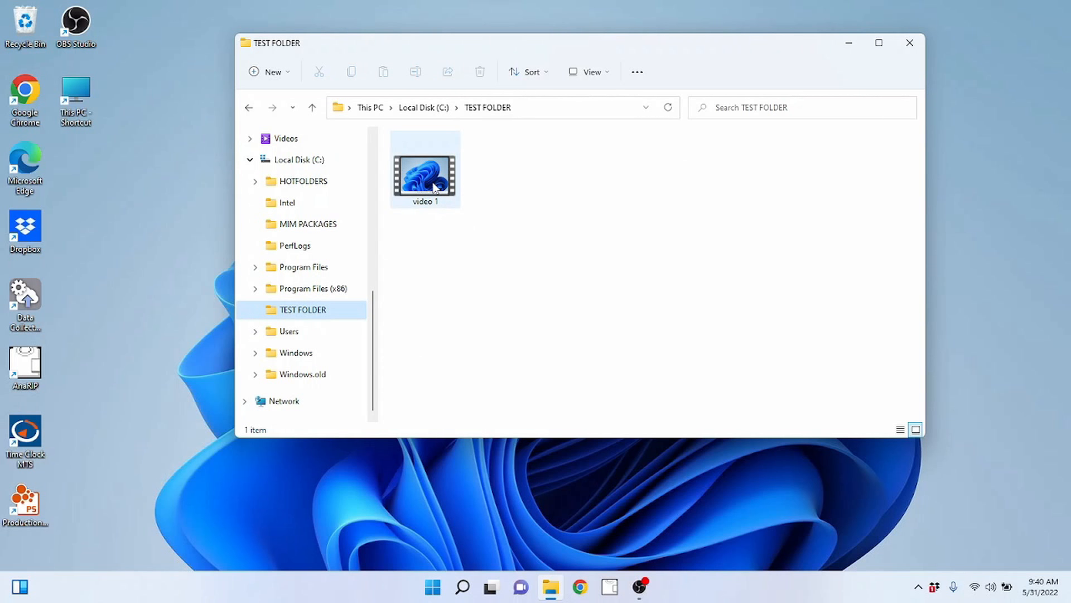
drag(405, 196, 314, 205)
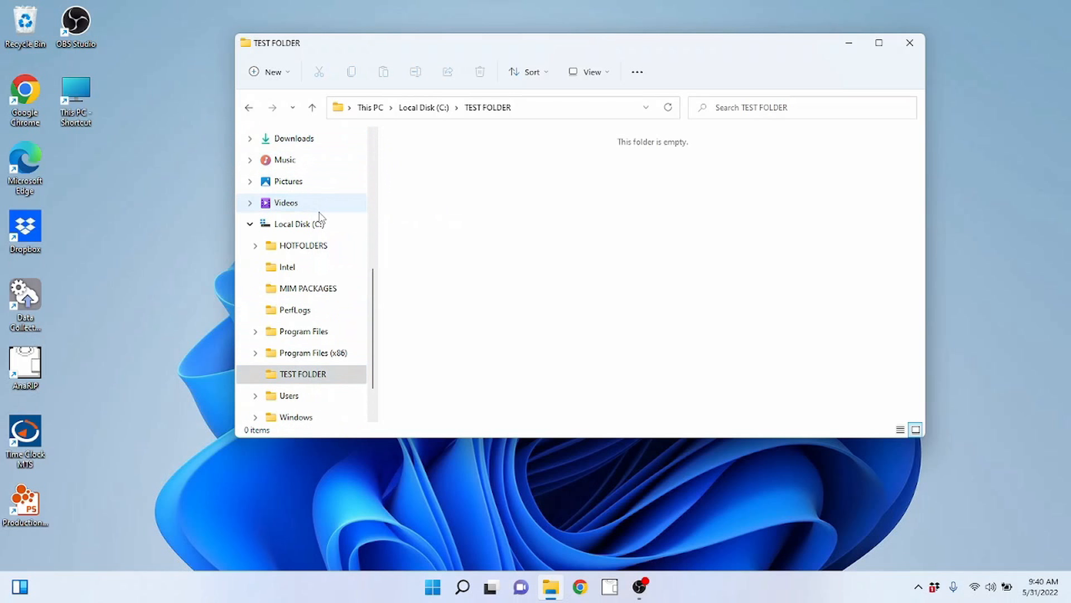
scroll(345, 343, down, 1)
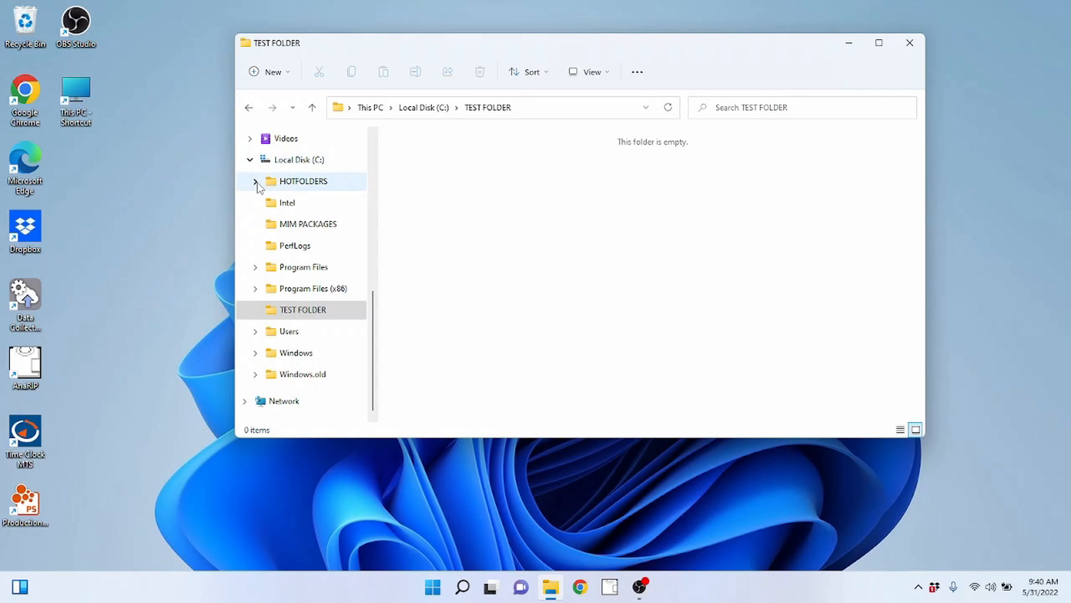
click(279, 139)
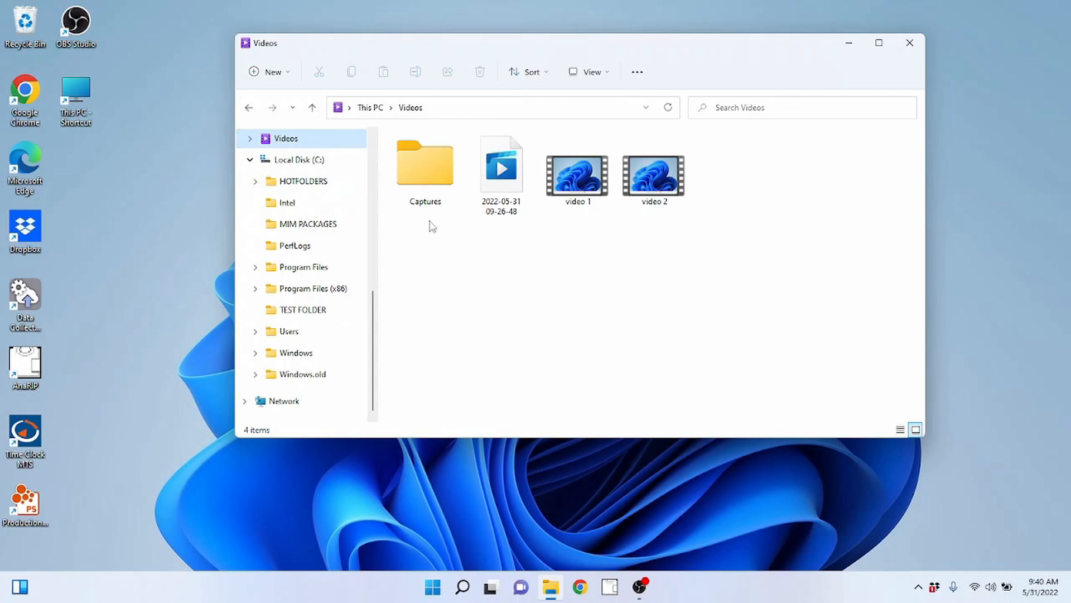
Cut video 1 from the Videos folder and paste it into TEST FOLDER.
click(576, 186)
right_click(577, 186)
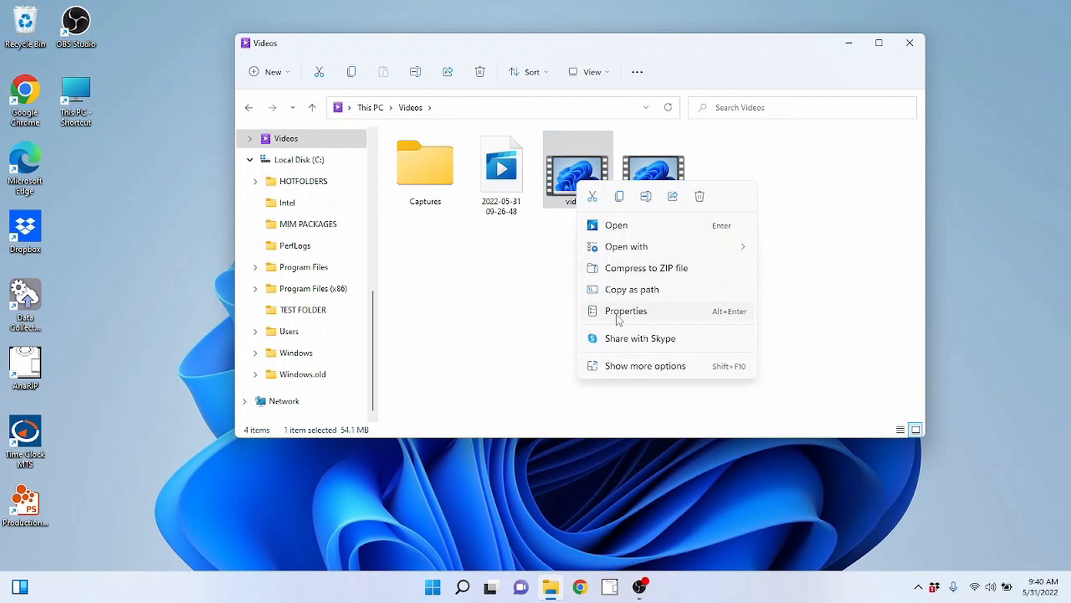
click(593, 200)
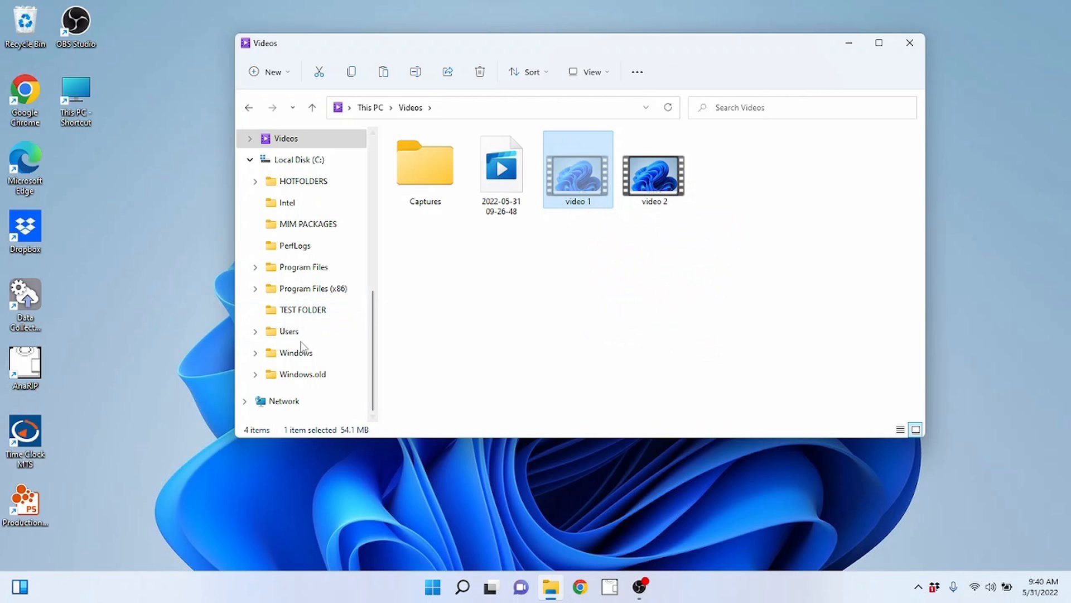
click(298, 314)
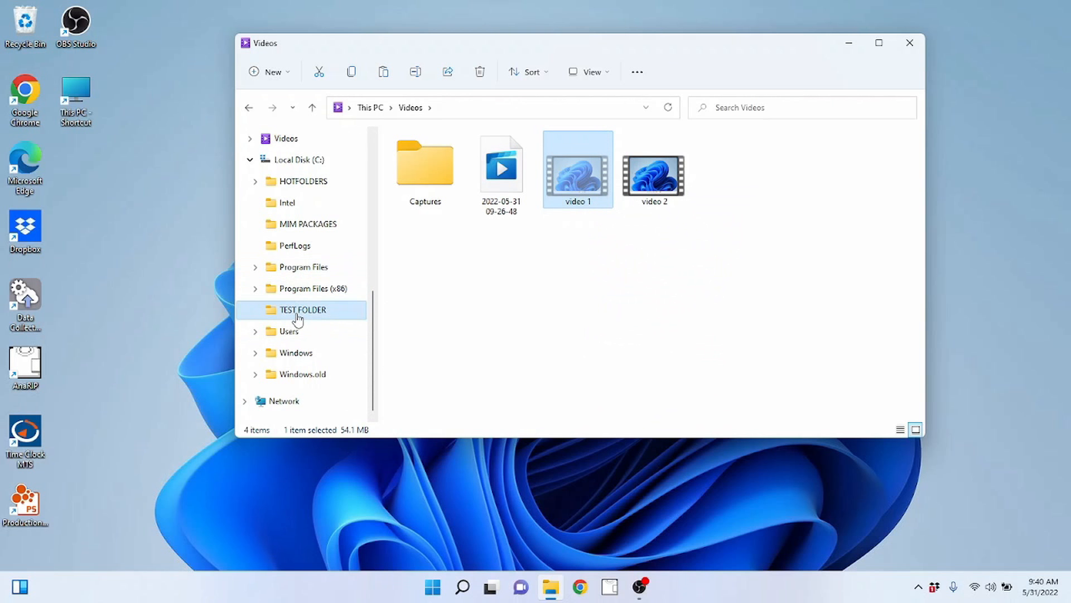
right_click(508, 223)
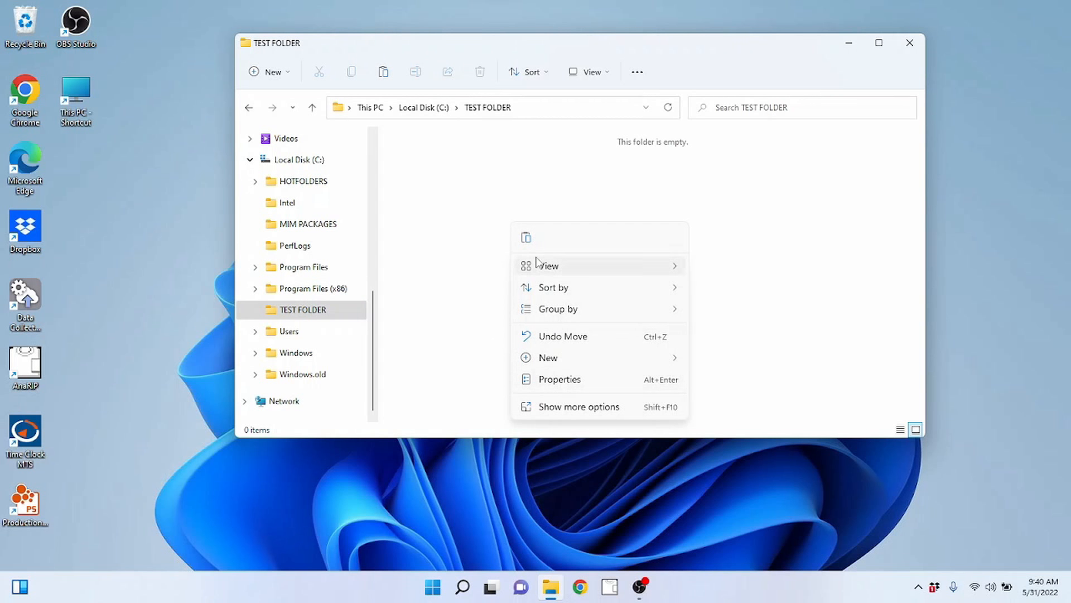
click(524, 237)
click(512, 261)
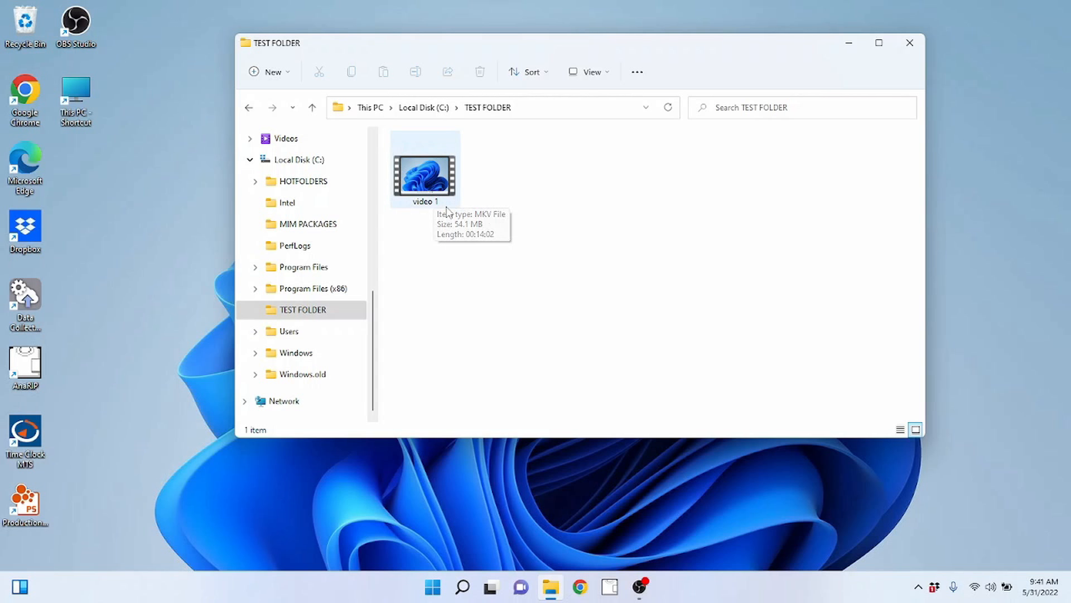
Review the context options of video 1 in TEST FOLDER, close them and cut the file.
right_click(424, 182)
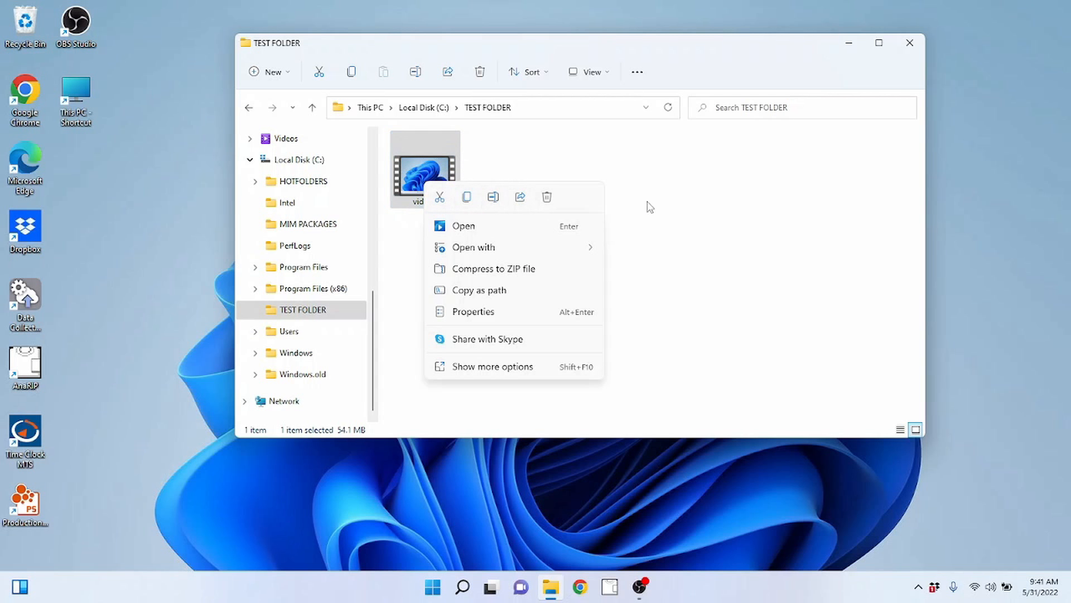
click(686, 217)
click(419, 185)
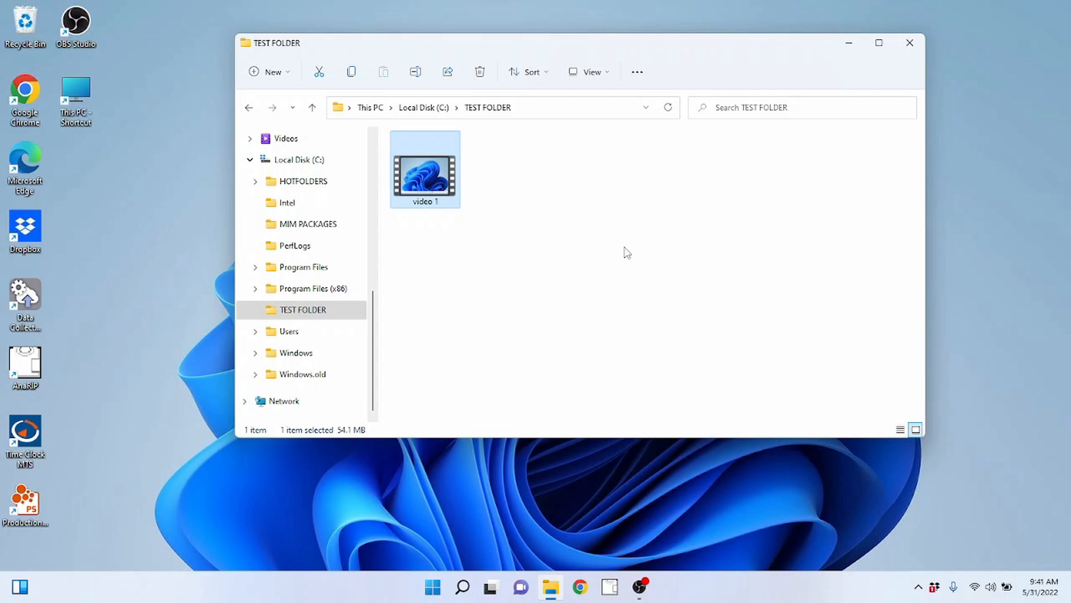
key(ctrl+x)
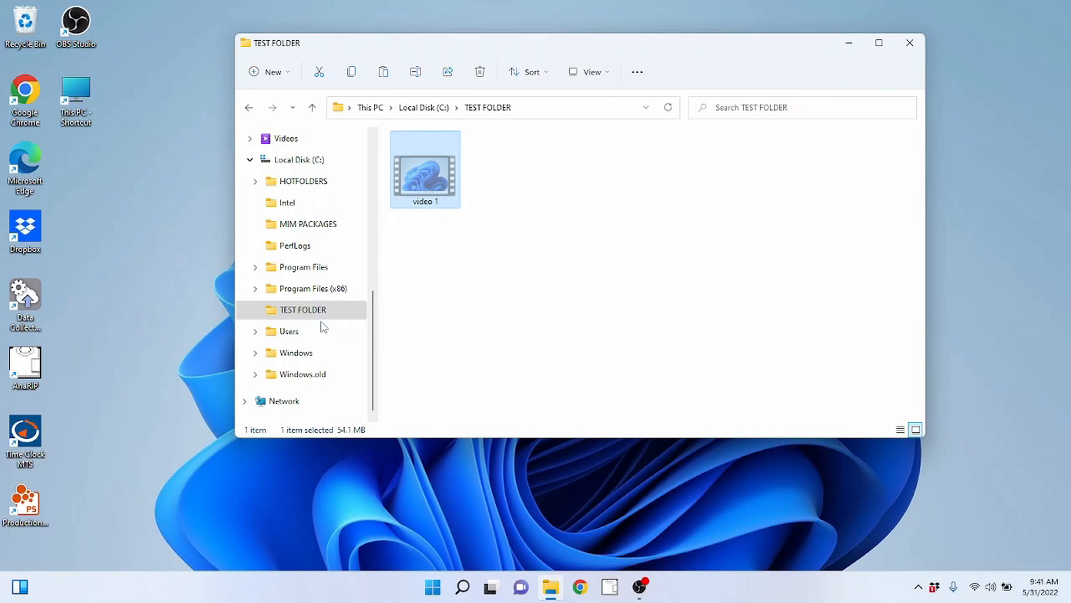
Move the cut file video 1 from TEST FOLDER into the Videos folder.
click(301, 146)
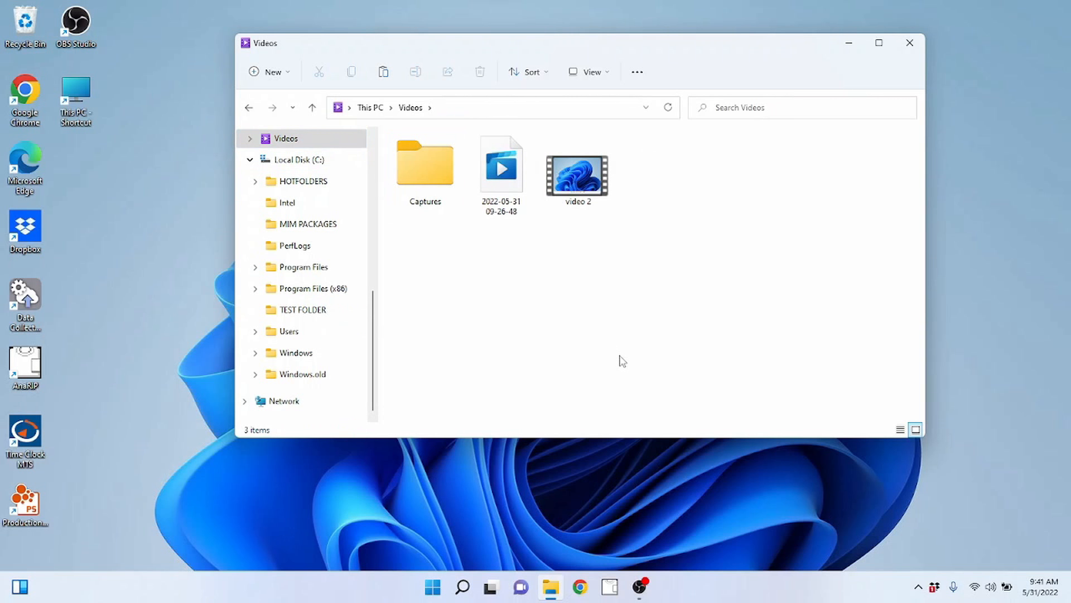
key(ctrl+v)
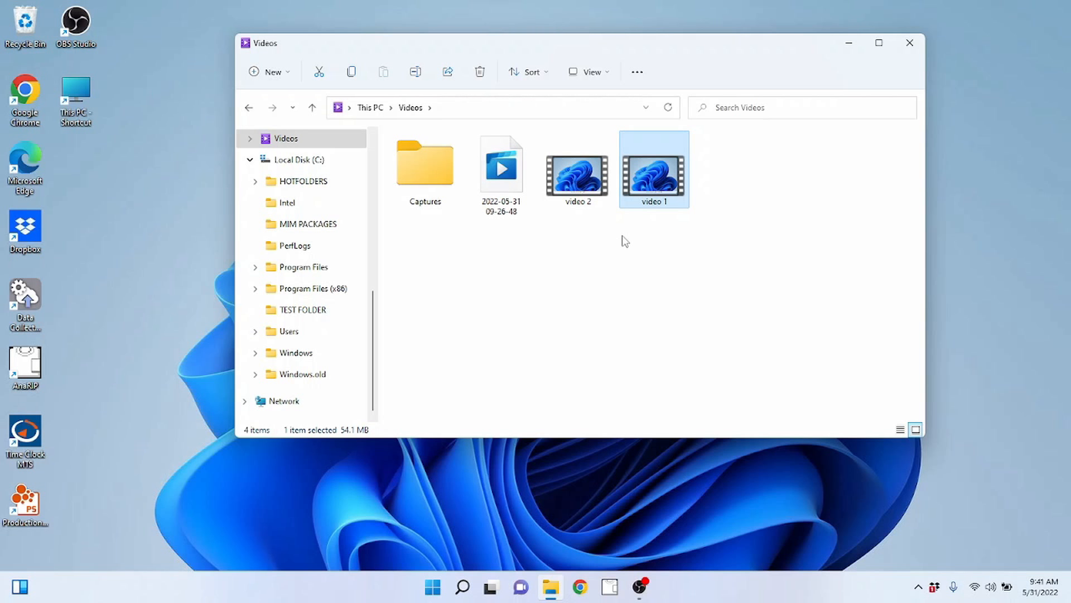
Try to cut and paste video 1 within the same Videos folder, then skip the file.
key(ctrl+x)
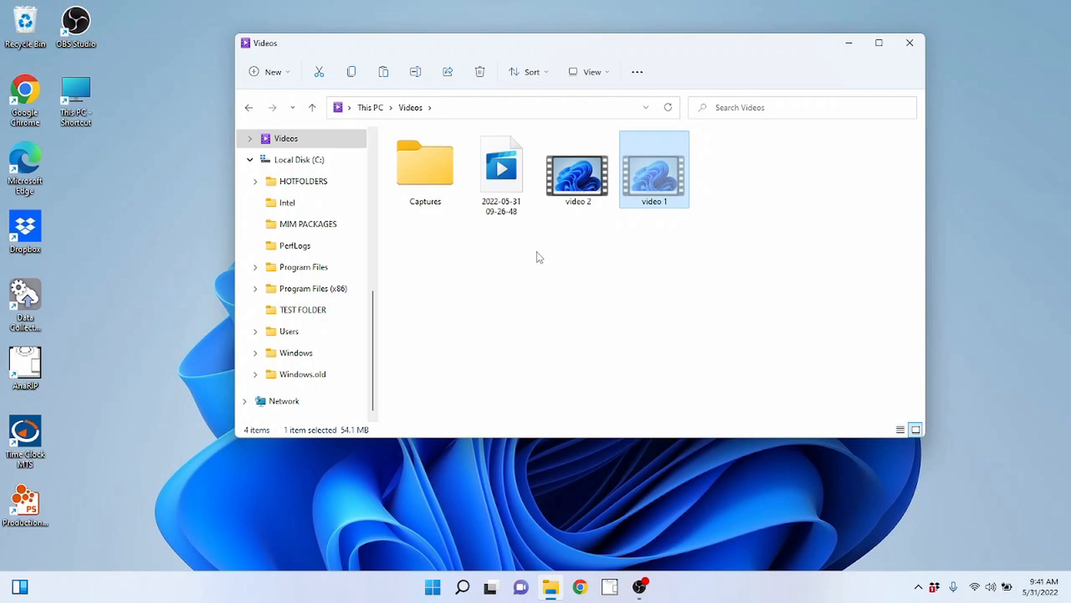
key(ctrl+v)
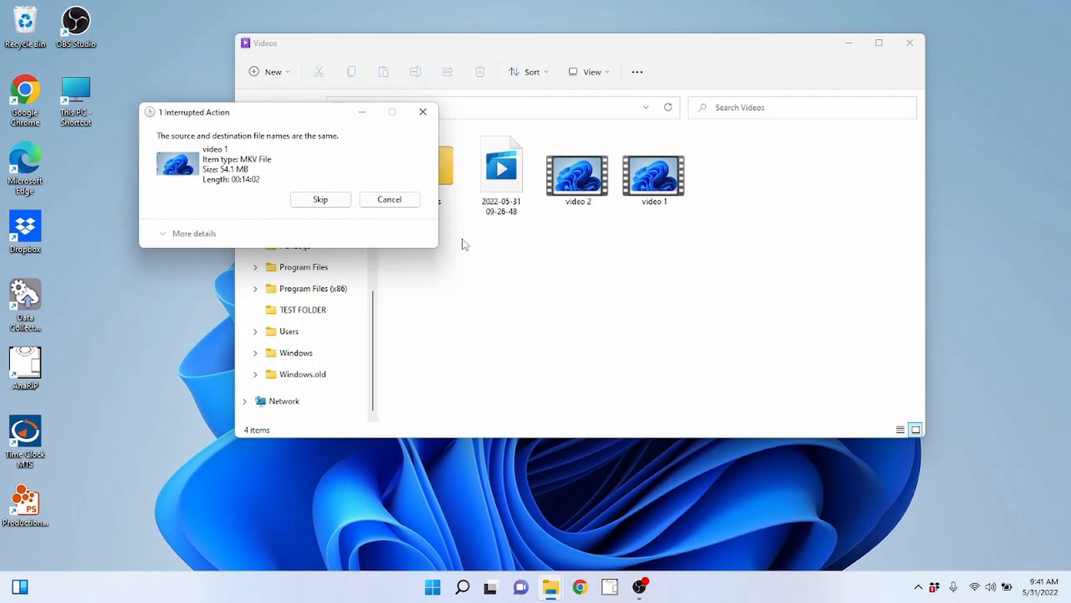
click(345, 202)
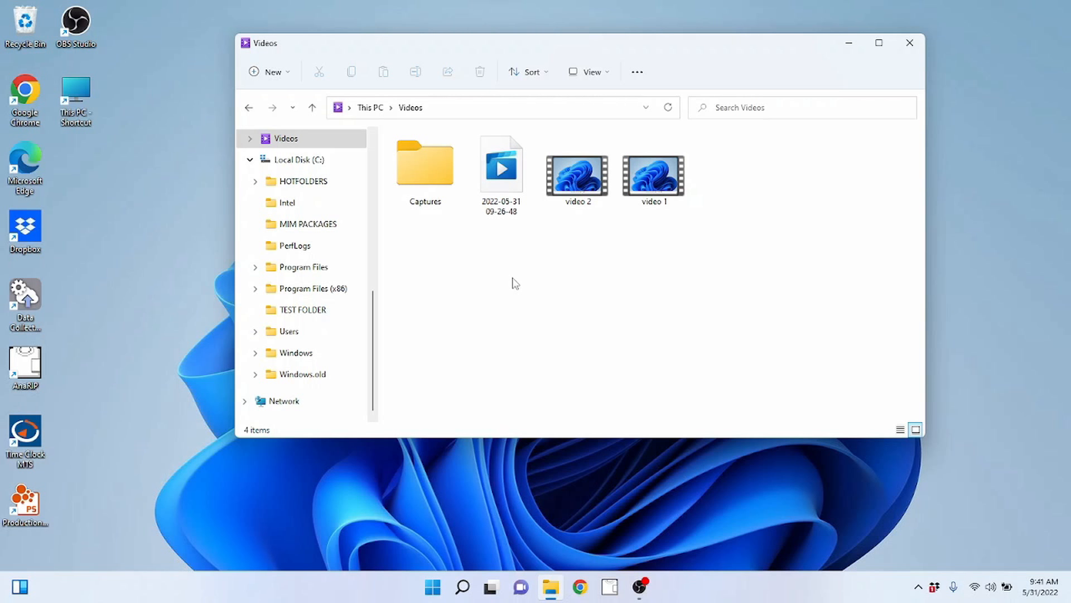
Copy video 2 from the Videos folder into TEST FOLDER on Local Disk (C:) and clear the selection.
click(577, 201)
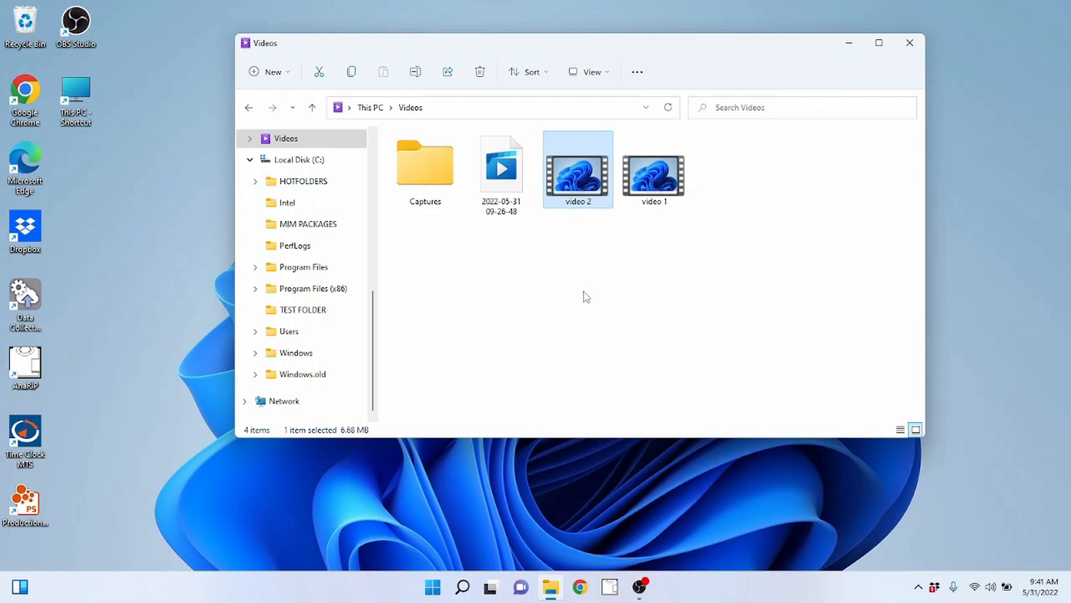
key(ctrl+c)
click(304, 311)
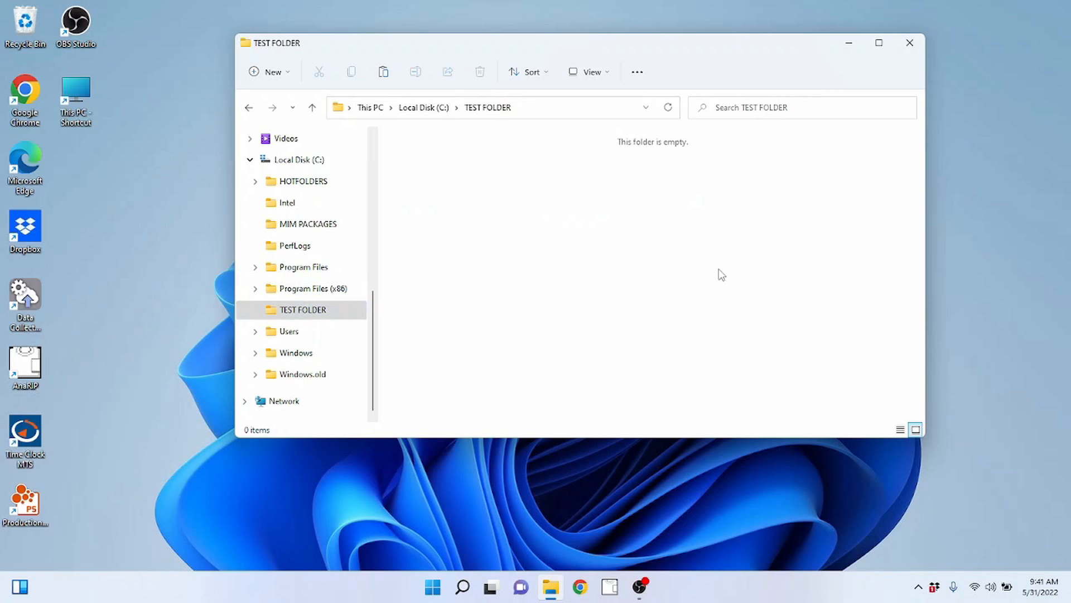
key(ctrl+v)
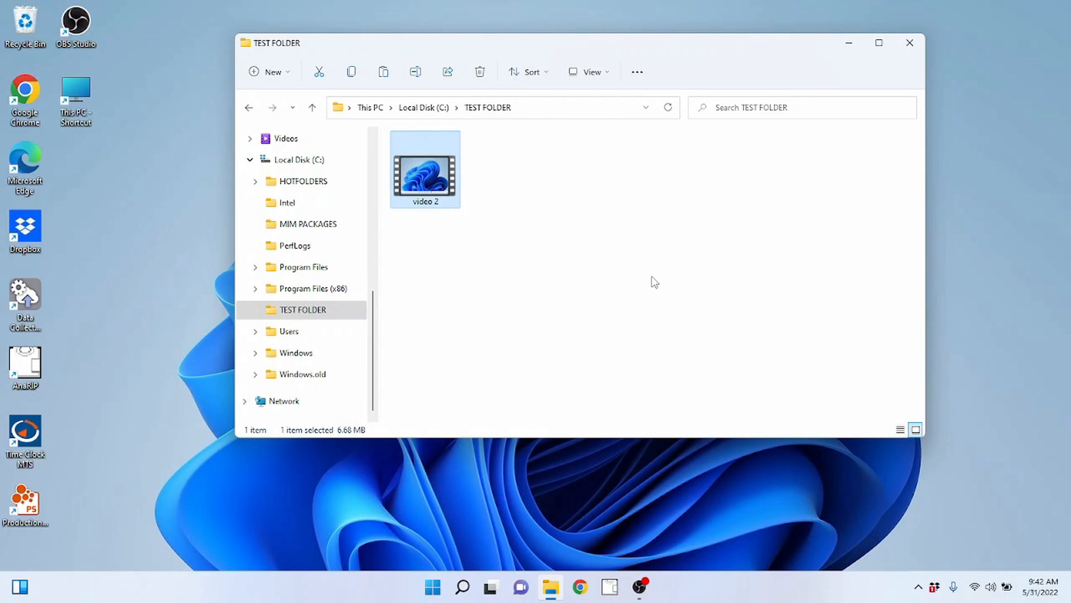
click(652, 279)
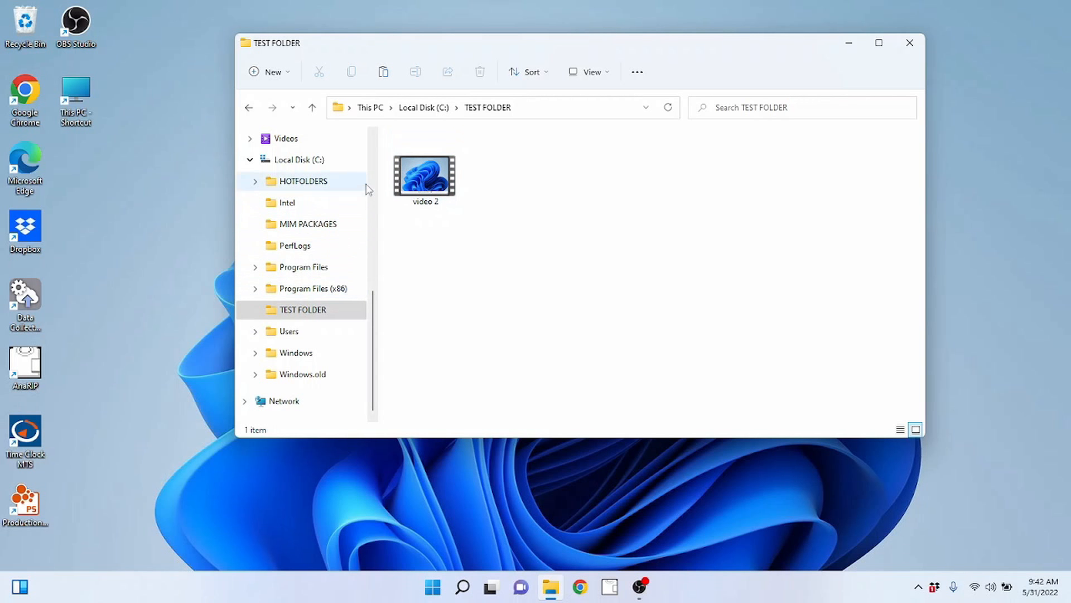
Return to the Videos folder and look over its files and the quick access list, highlighting video 1.
click(286, 138)
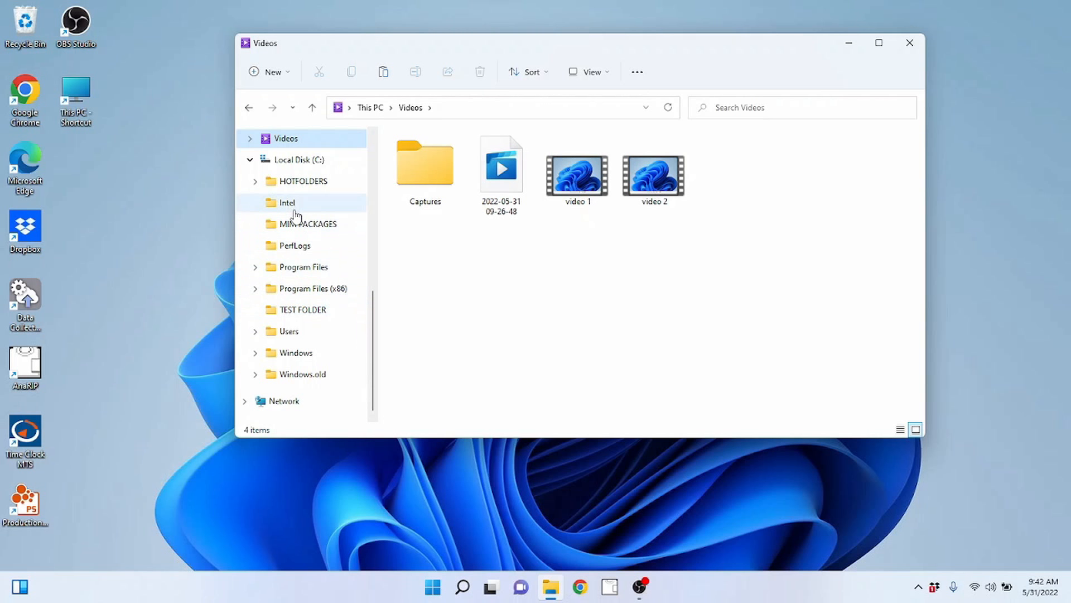
scroll(318, 265, up, 3)
scroll(316, 282, down, 1)
scroll(322, 270, up, 5)
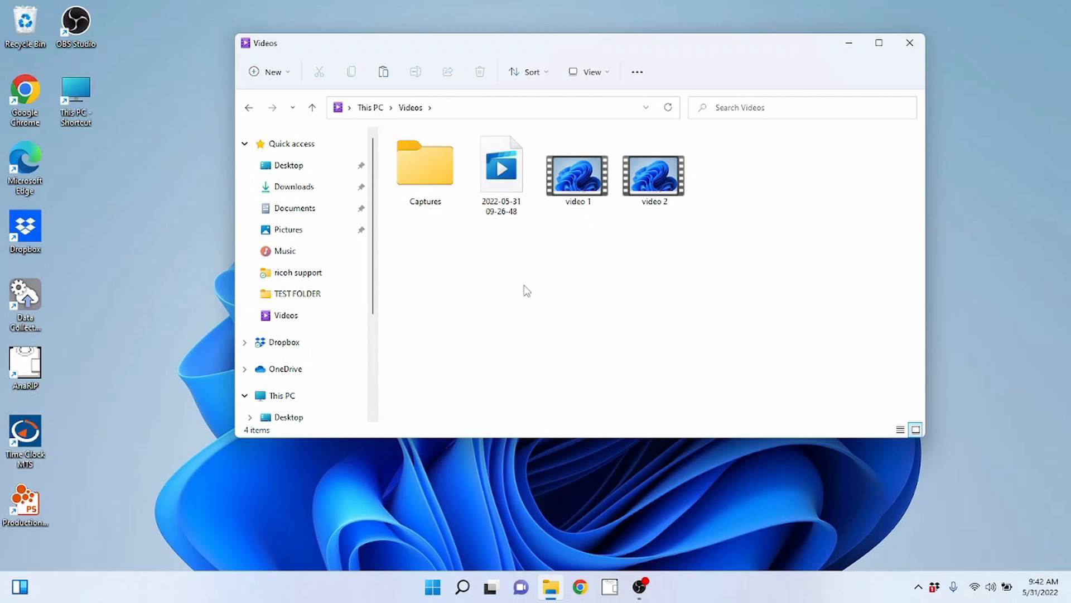
mouse_move(584, 197)
right_click(583, 198)
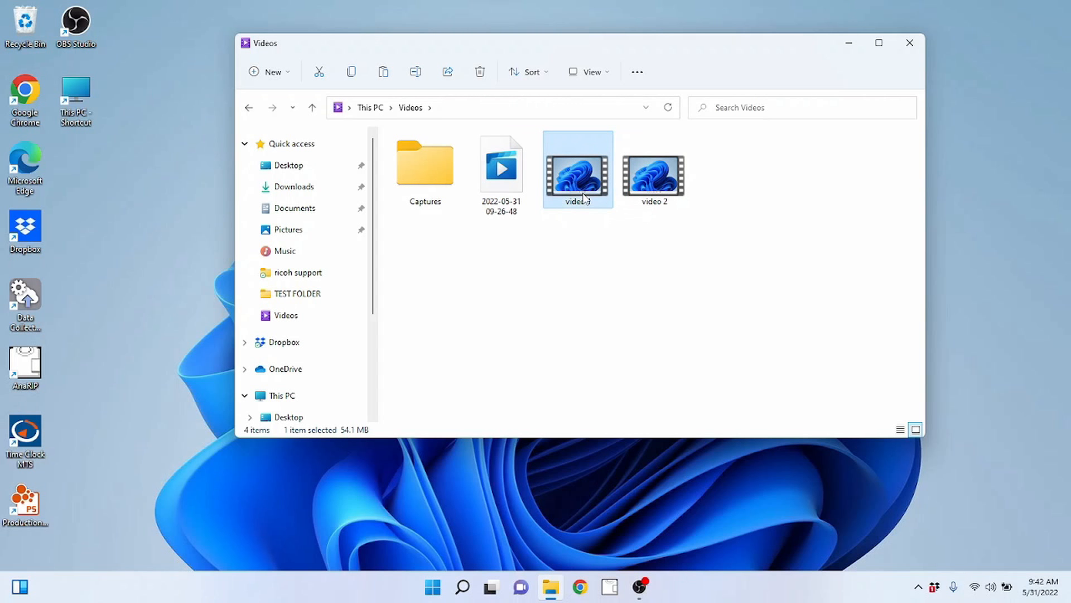
click(541, 332)
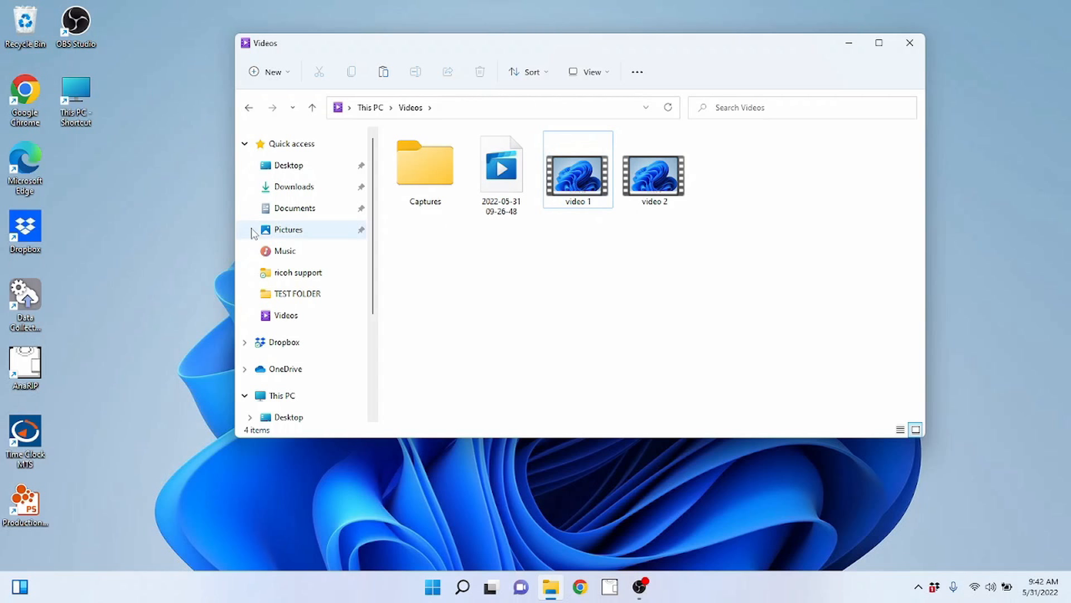
Go to This PC and open Local Disk (C:) to view its root folders.
scroll(310, 274, down, 3)
scroll(309, 308, down, 1)
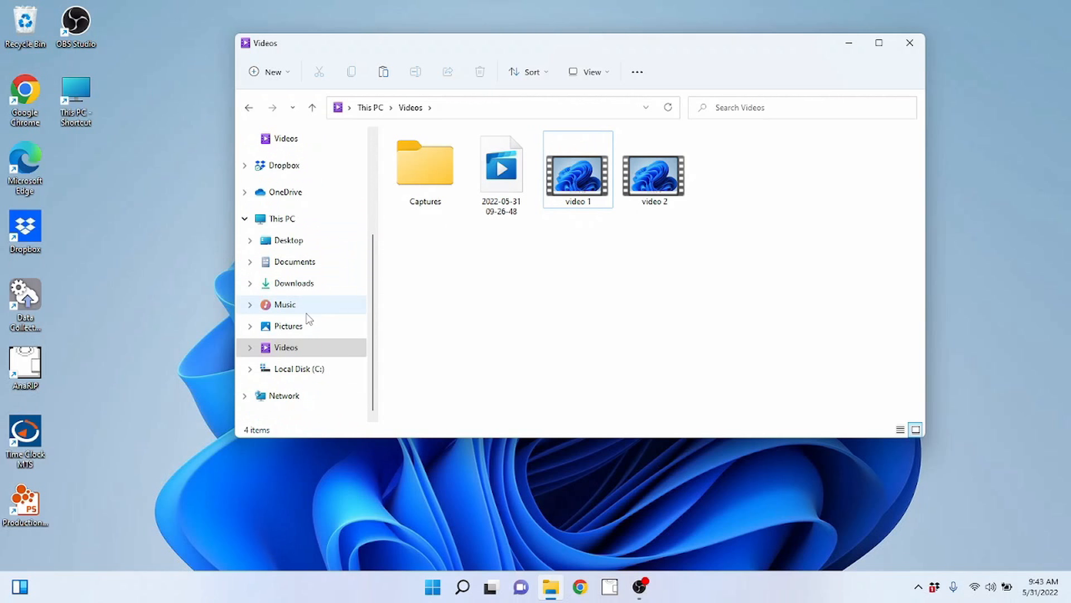
scroll(307, 317, up, 4)
scroll(321, 299, down, 3)
scroll(323, 302, up, 3)
scroll(333, 304, down, 3)
scroll(331, 306, down, 1)
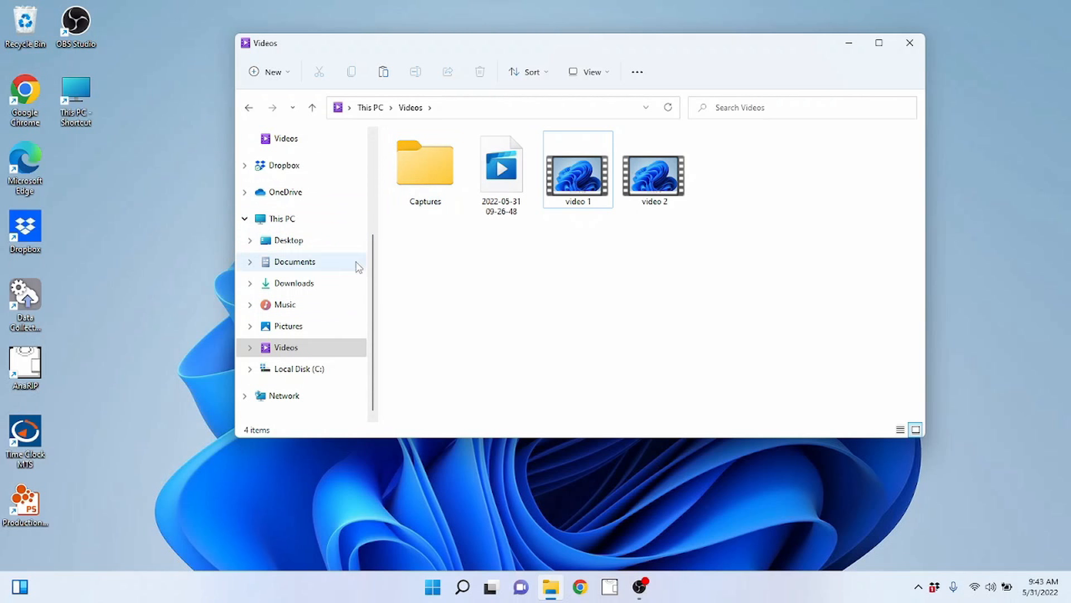
click(284, 226)
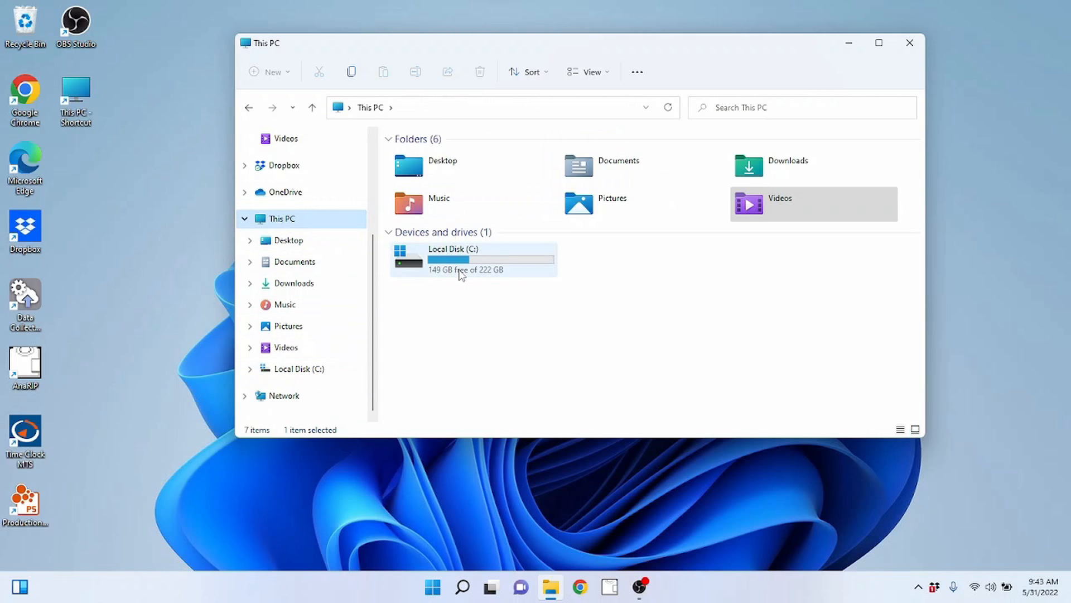
click(461, 273)
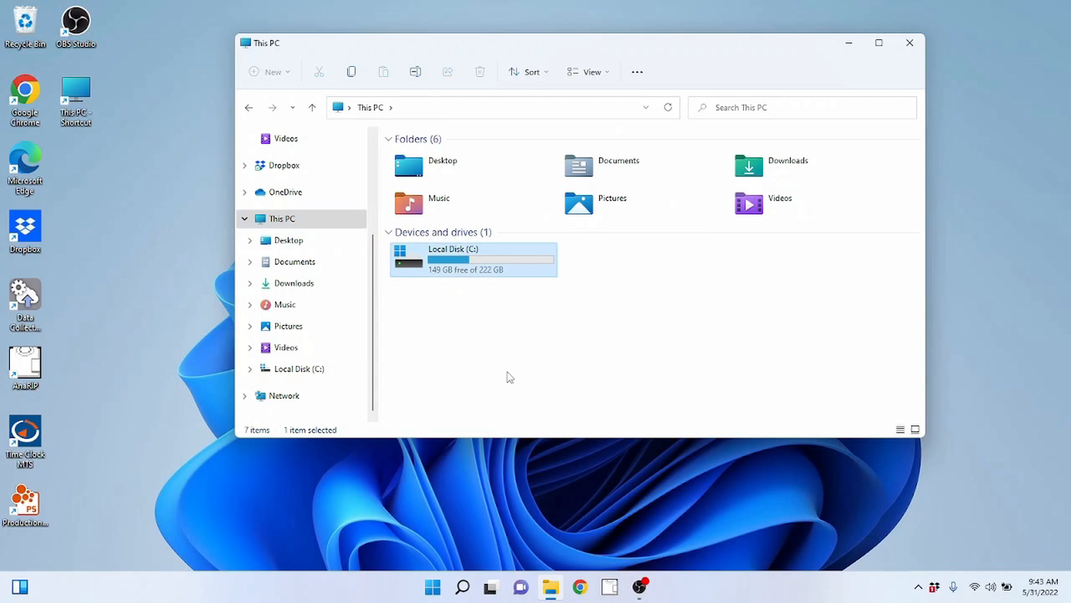
double_click(447, 268)
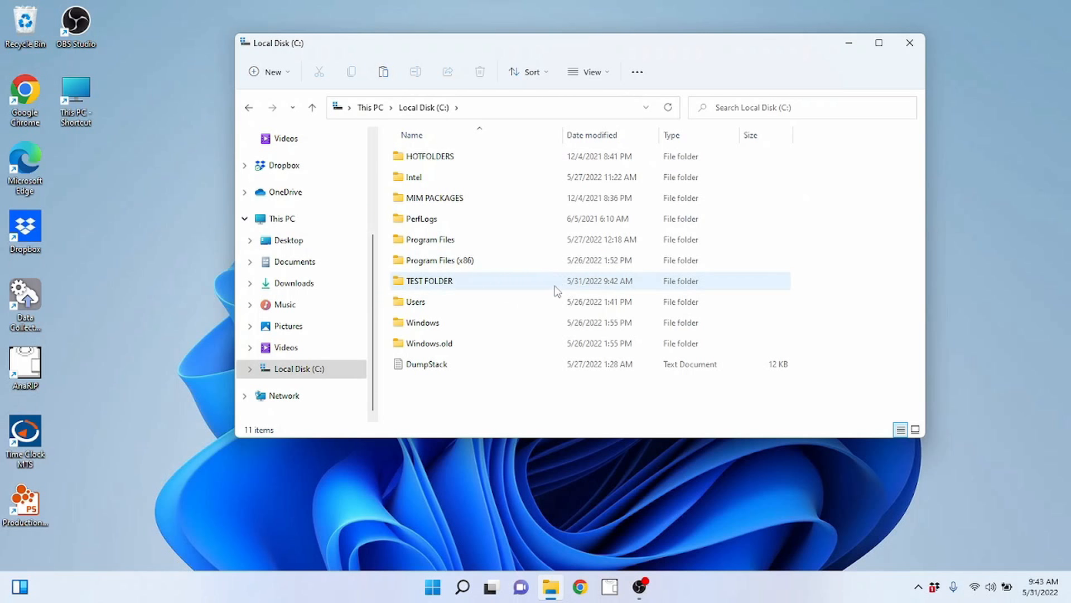
Open the Users folder on Local Disk (C:) and go into the HMLaptop1 profile folder.
click(435, 306)
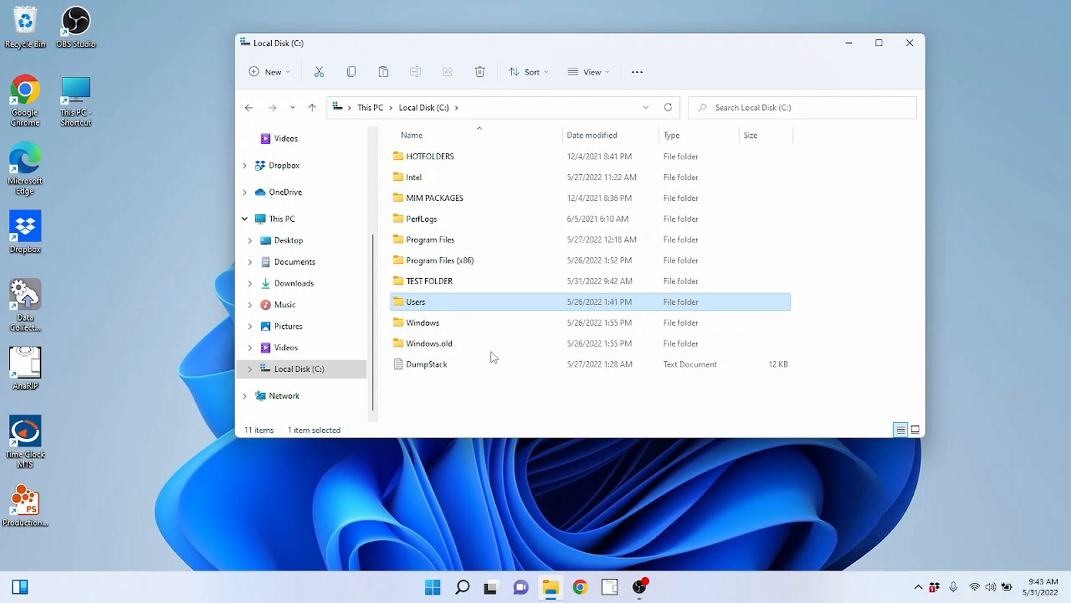
double_click(414, 306)
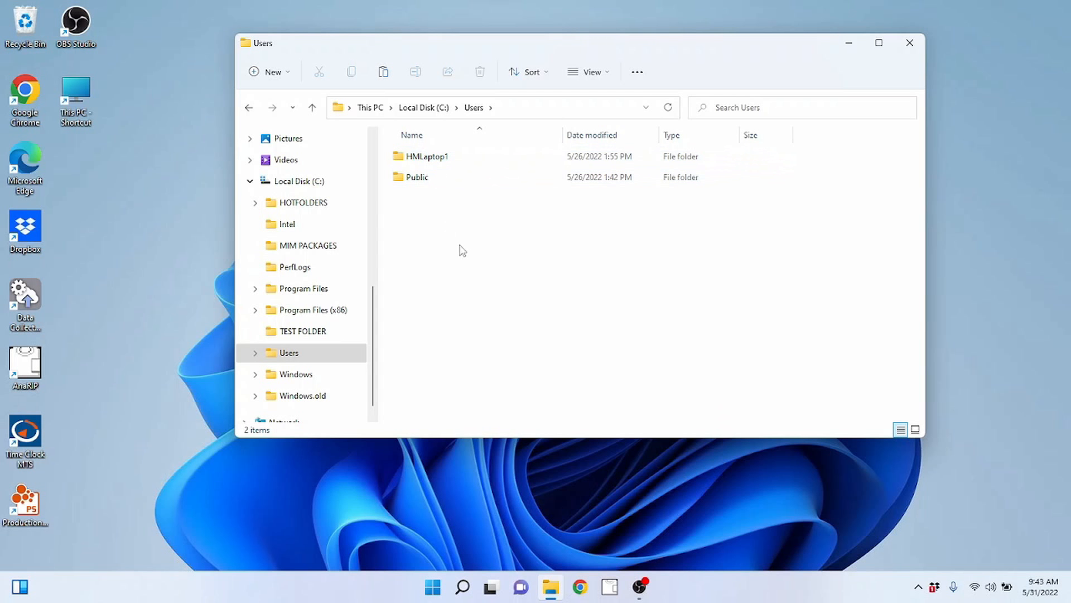
mouse_move(452, 165)
click(444, 161)
click(421, 199)
click(420, 184)
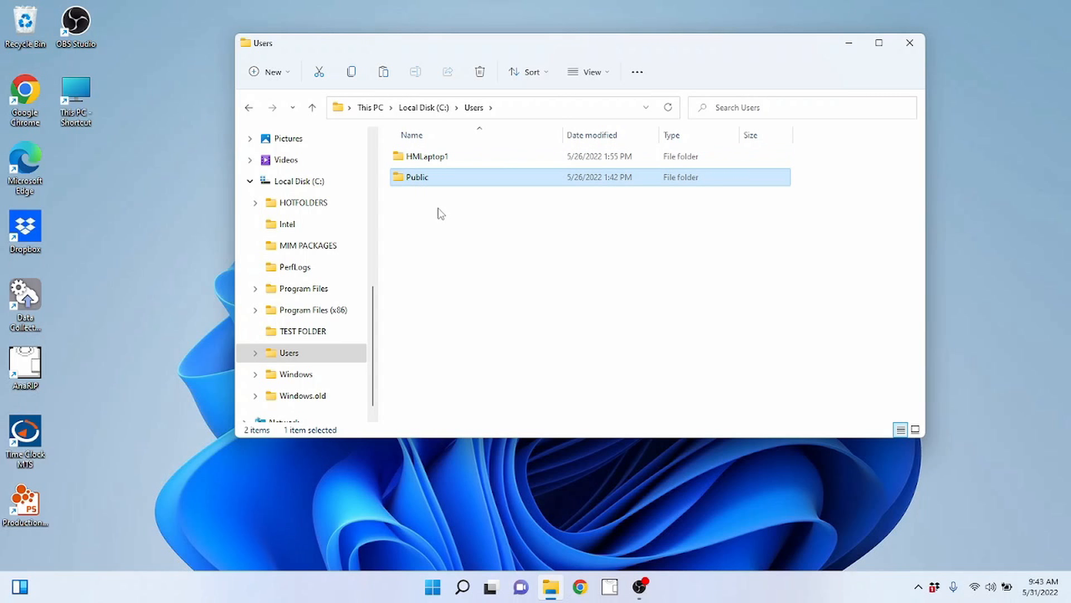
click(430, 244)
double_click(426, 157)
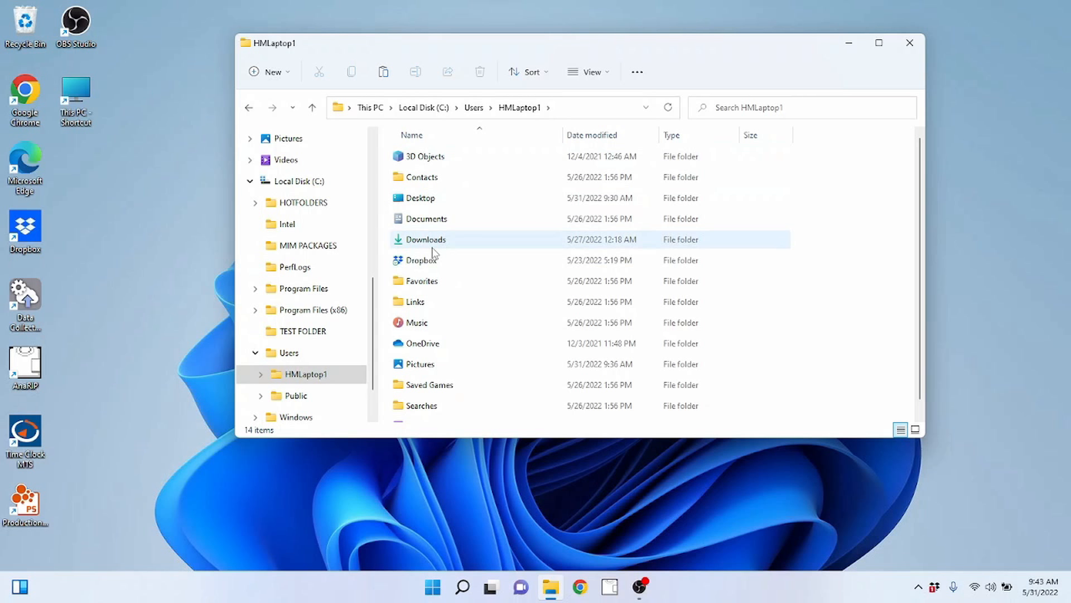
Look through the HMLaptop1 folder, checking its Documents and Downloads subfolders and returning to it.
scroll(442, 208, down, 1)
scroll(289, 195, up, 6)
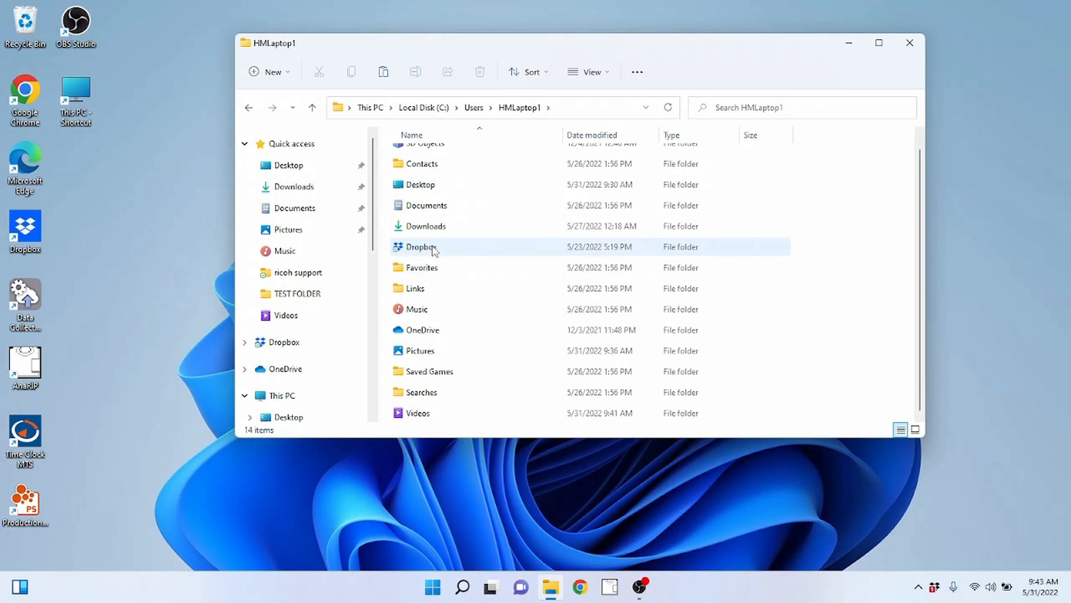
scroll(435, 249, up, 1)
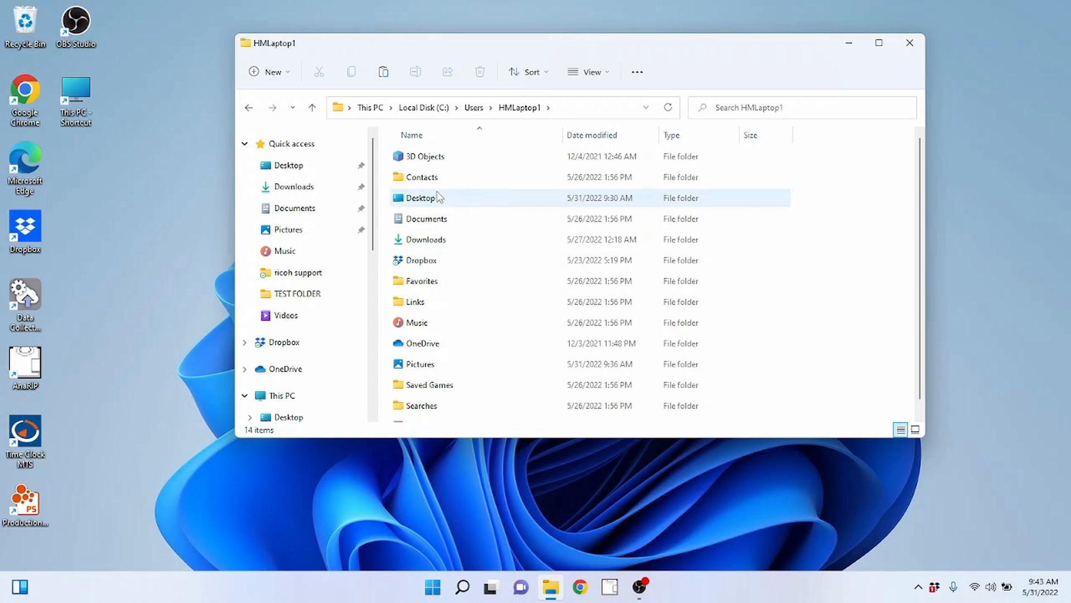
double_click(438, 226)
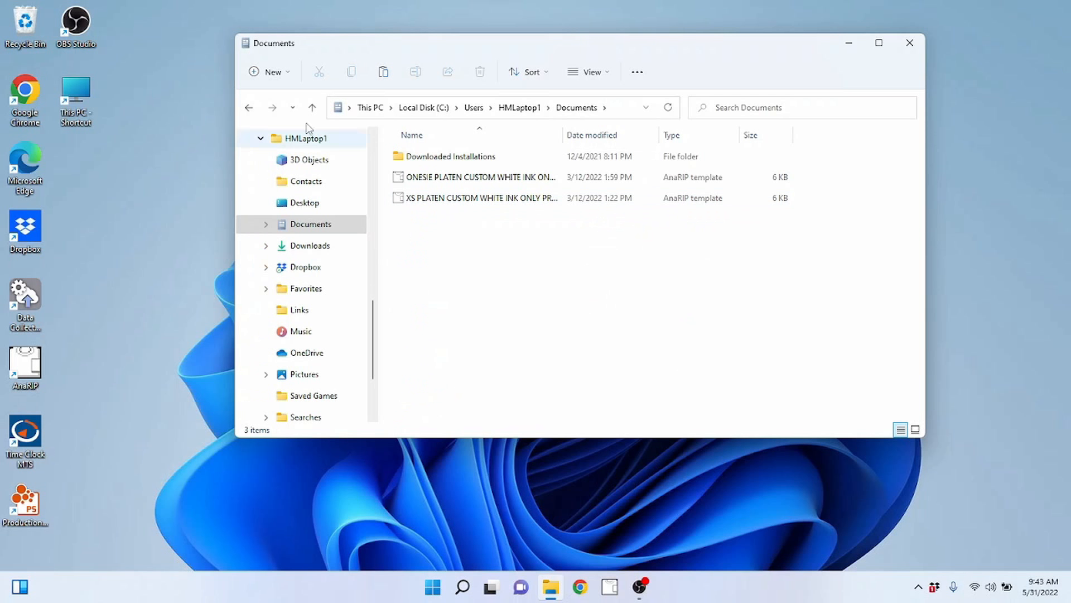
click(249, 107)
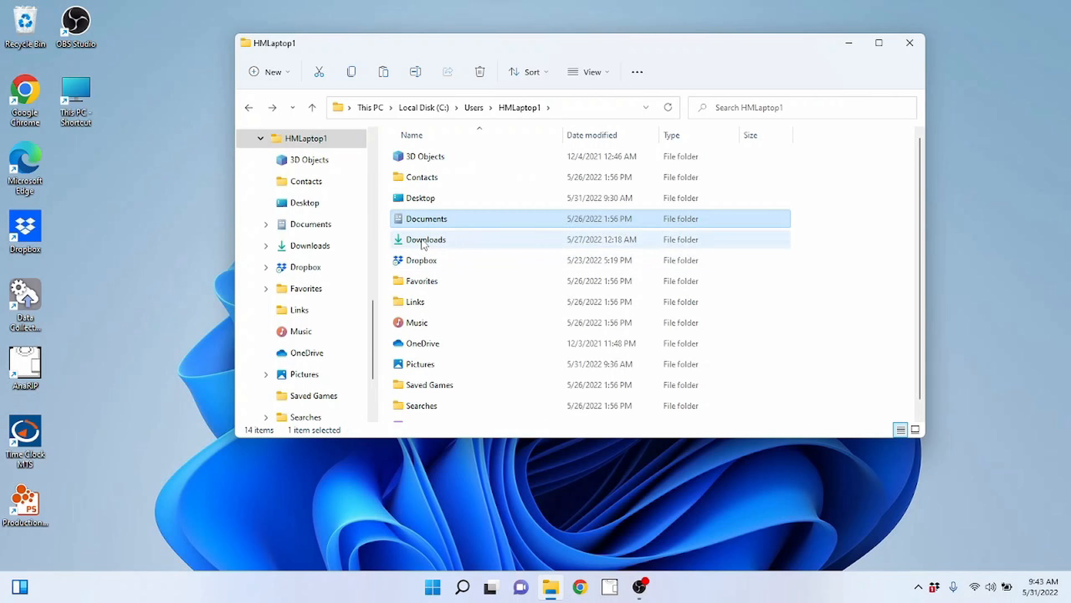
double_click(455, 240)
click(249, 107)
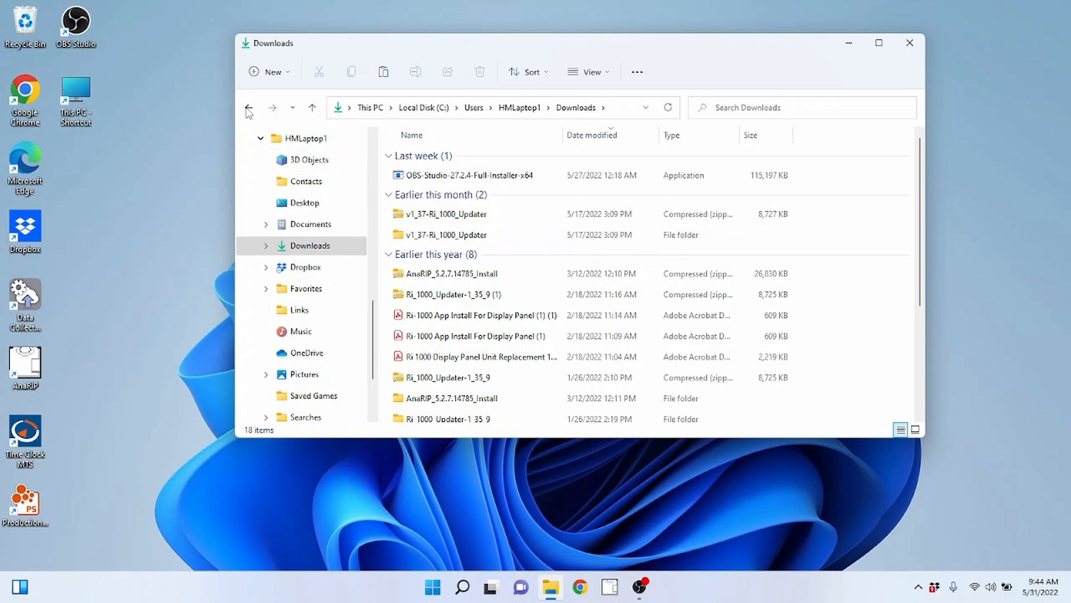
Compare the quick access shortcuts and This PC folders with the folders stored inside HMLaptop1.
scroll(313, 206, up, 8)
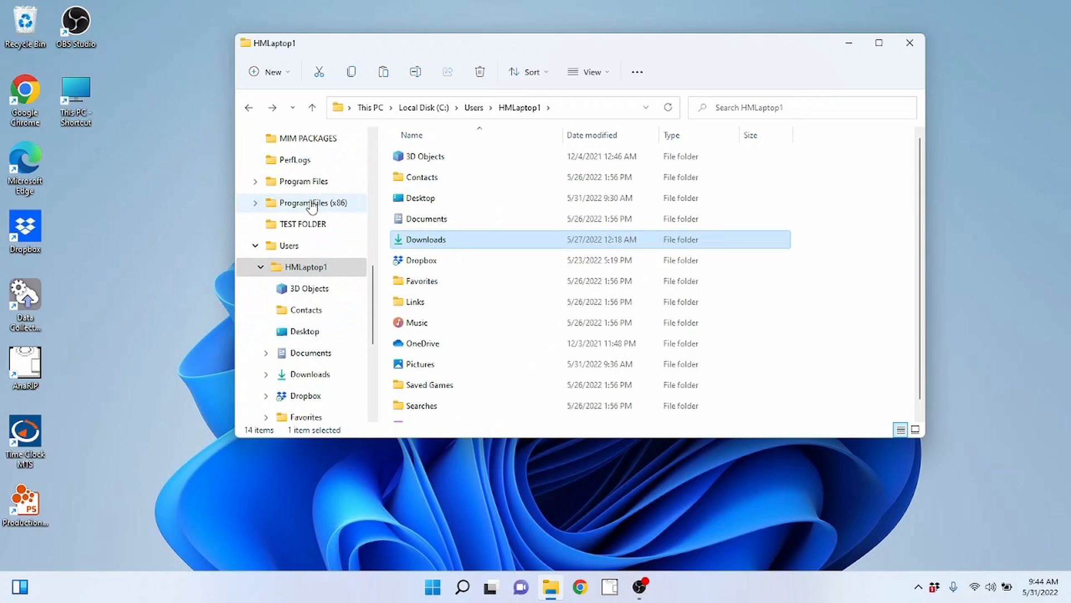
scroll(325, 226, up, 3)
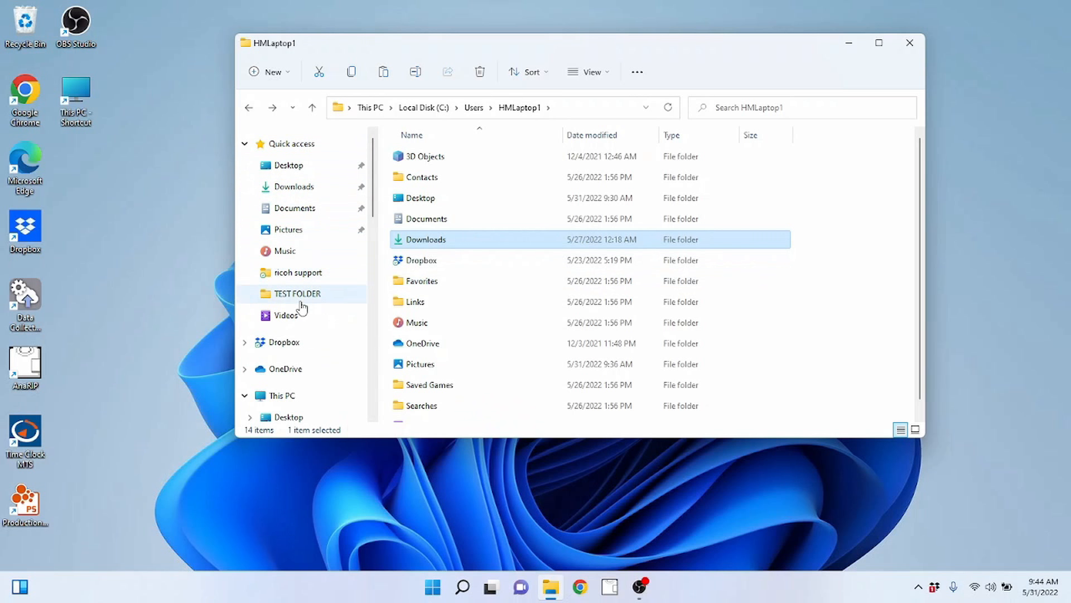
scroll(293, 315, down, 3)
scroll(480, 269, down, 1)
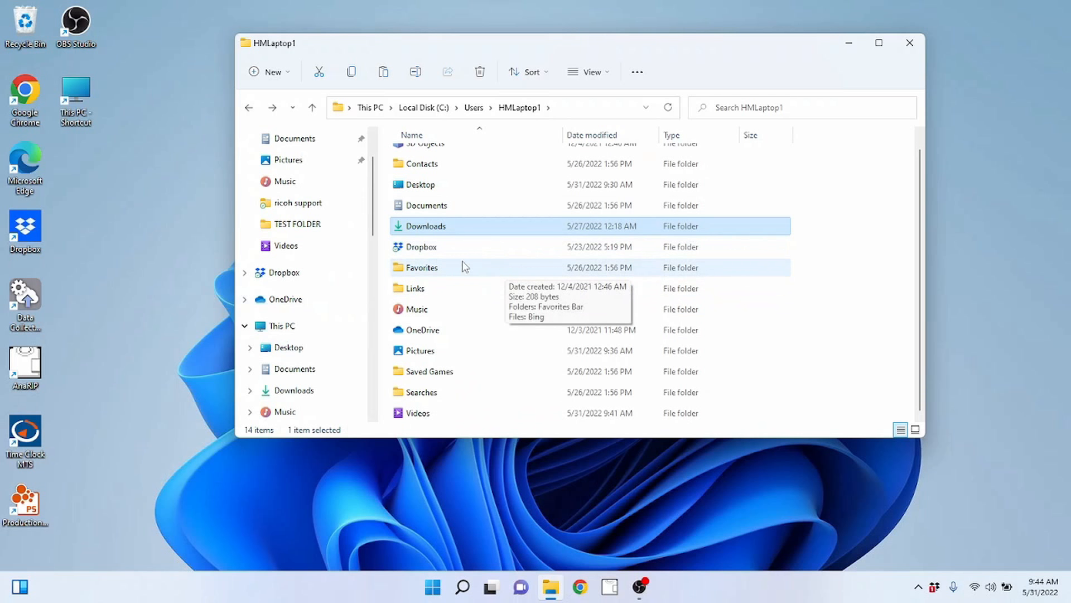
scroll(468, 232, up, 1)
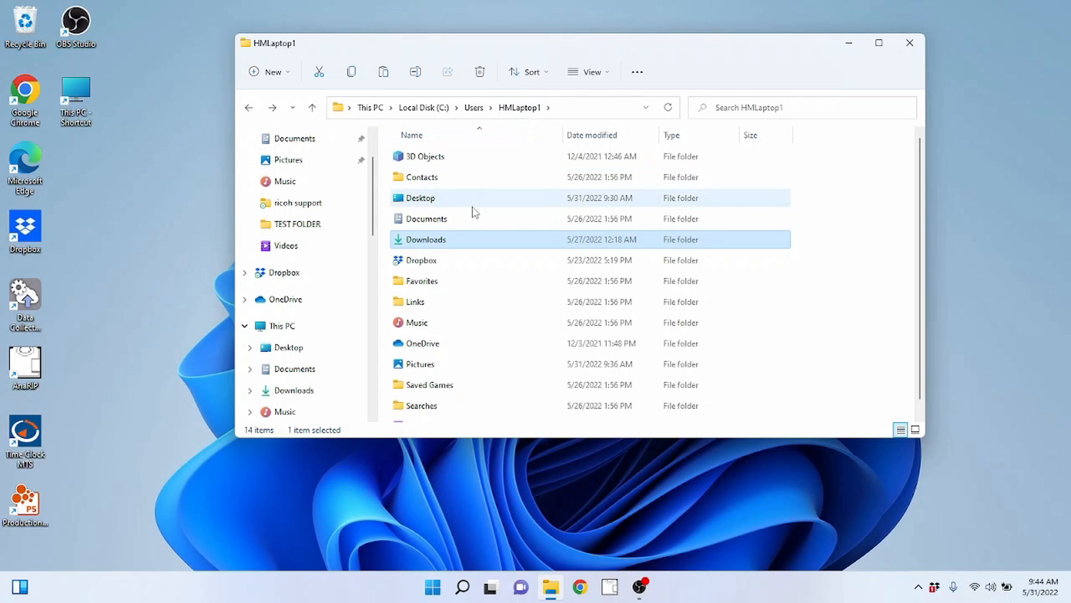
scroll(472, 215, down, 1)
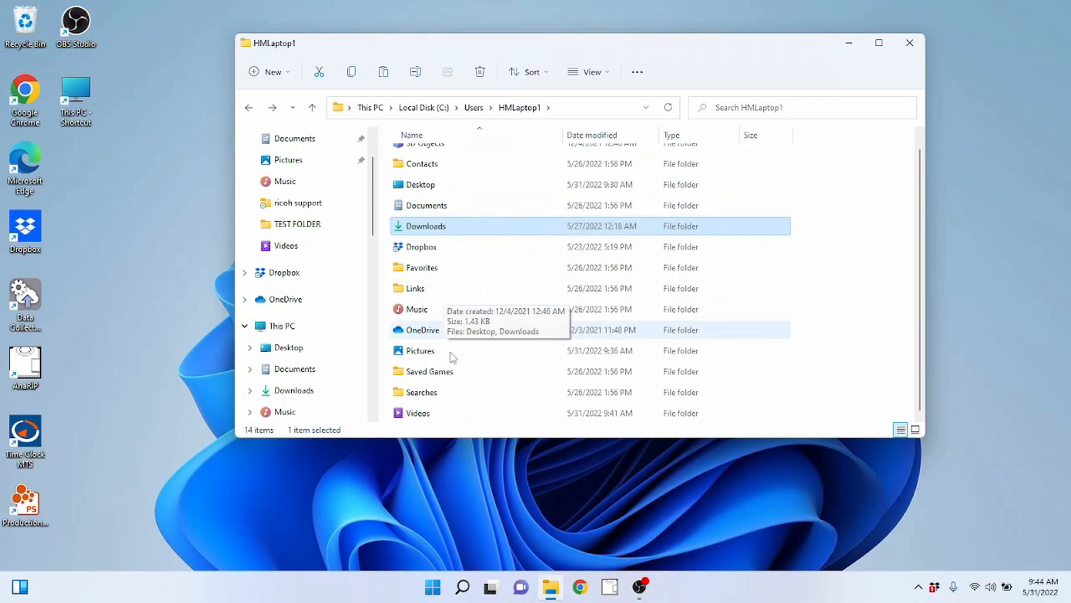
scroll(454, 304, up, 1)
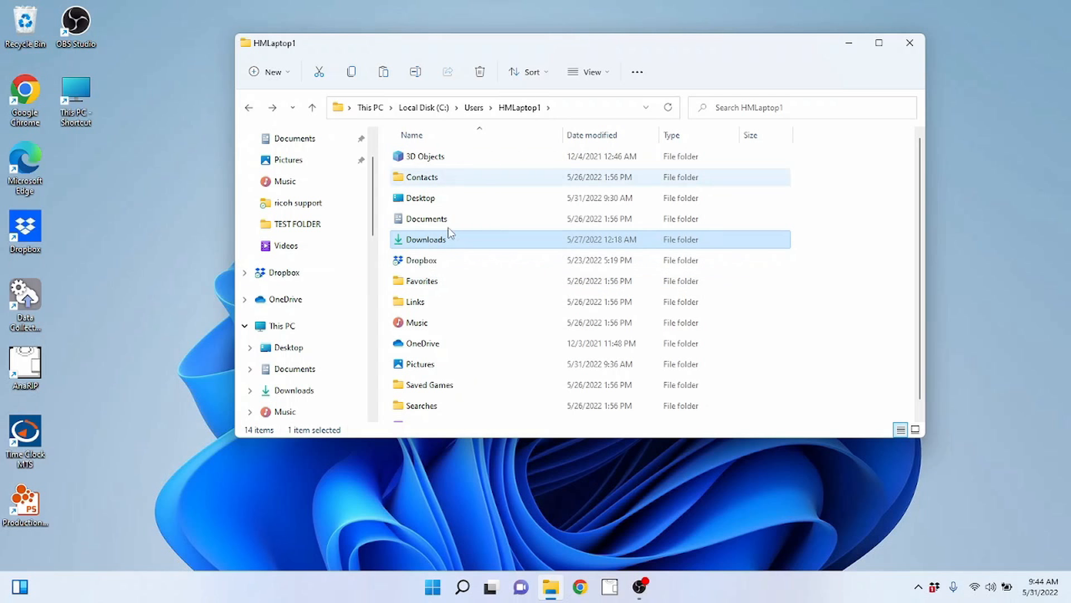
scroll(305, 245, up, 1)
scroll(301, 240, down, 2)
scroll(290, 254, up, 2)
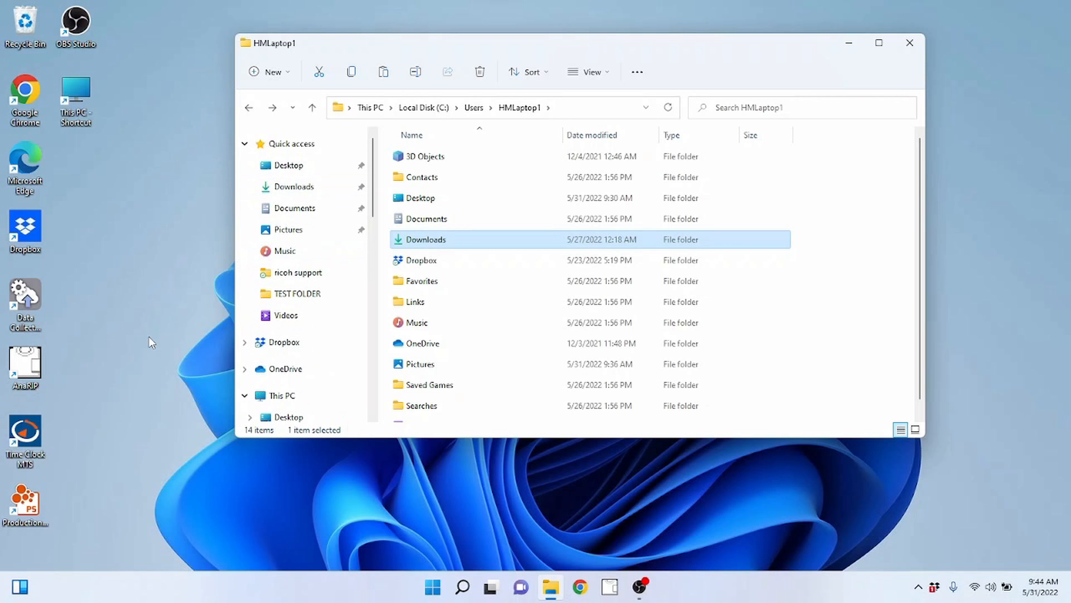
Go back from the HMLaptop1 folder to the root of Local Disk (C:).
click(250, 107)
click(249, 108)
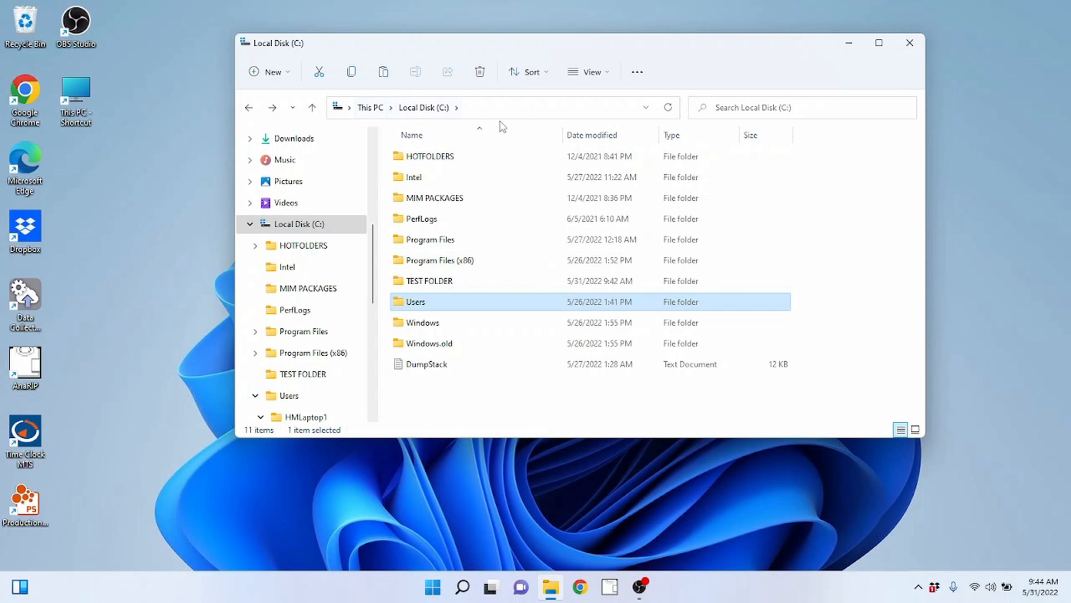
Open the Program Files (x86) folder on Local Disk (C:) and look through the installed program folders.
click(449, 240)
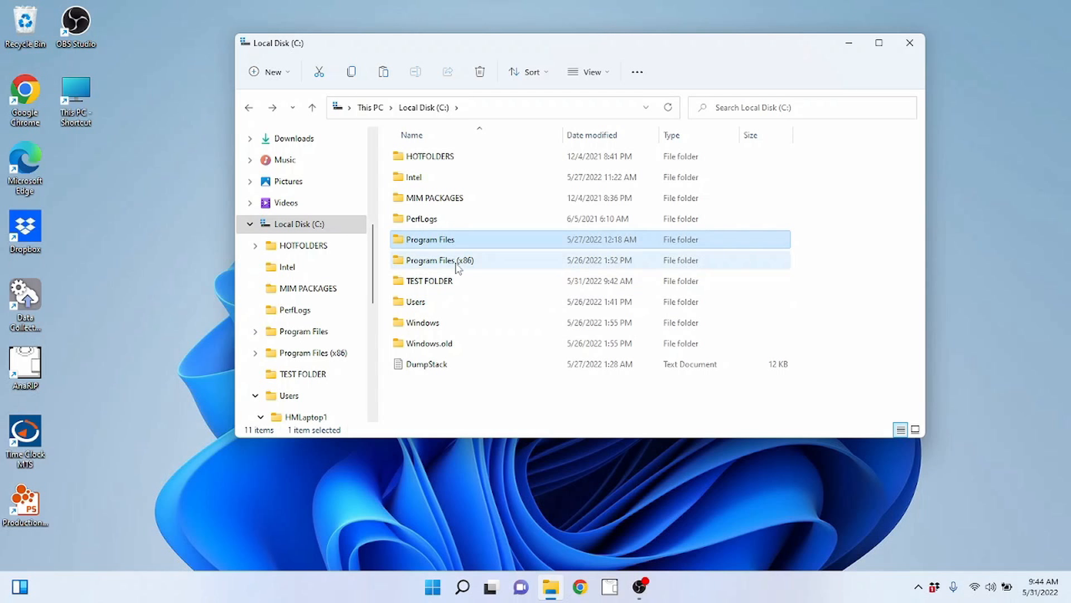
double_click(456, 266)
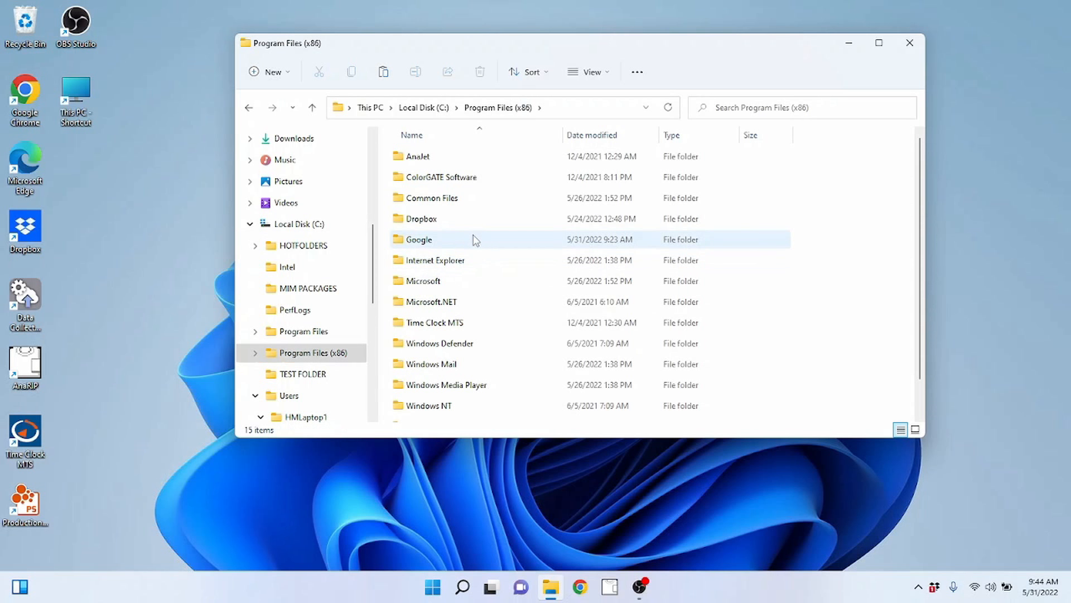
scroll(476, 248, down, 1)
scroll(479, 304, up, 1)
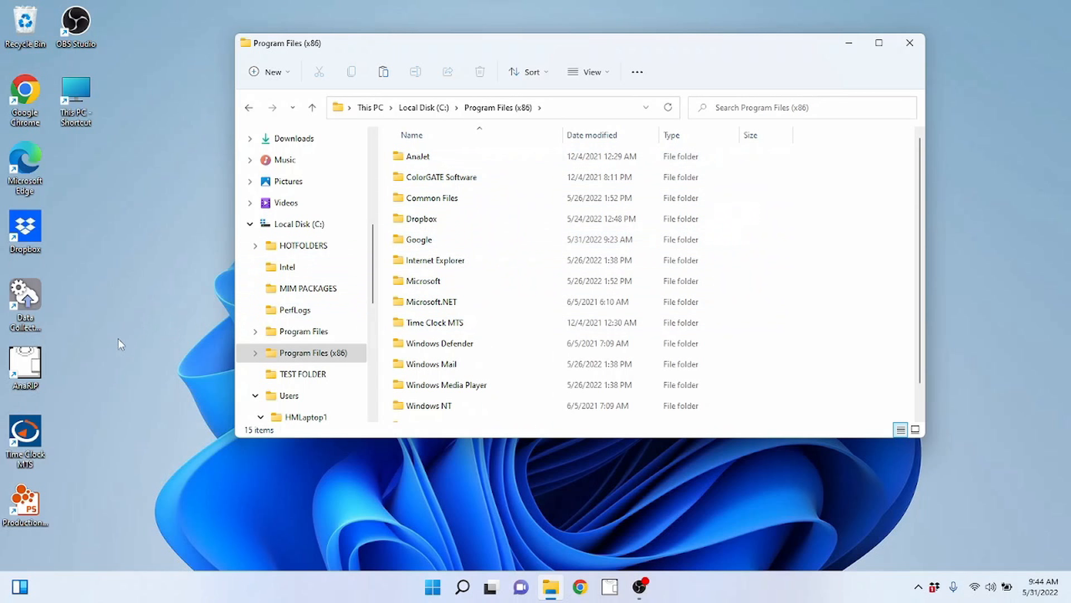
click(45, 360)
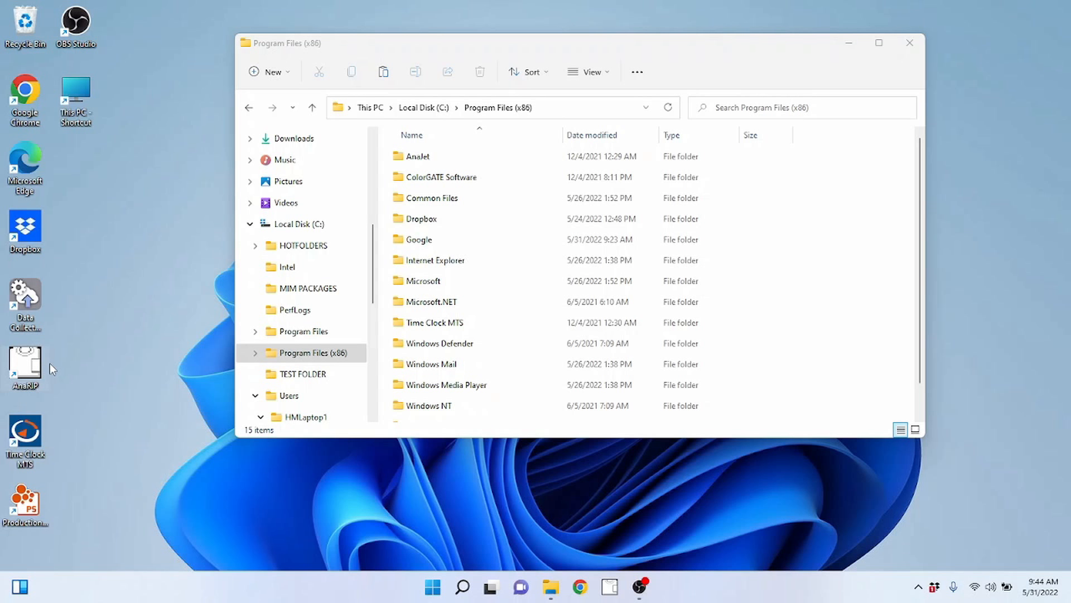
Go into AnaJet and its AnaRIP subfolder, and select the AnaRIP application file that the desktop shortcut relates to.
double_click(420, 158)
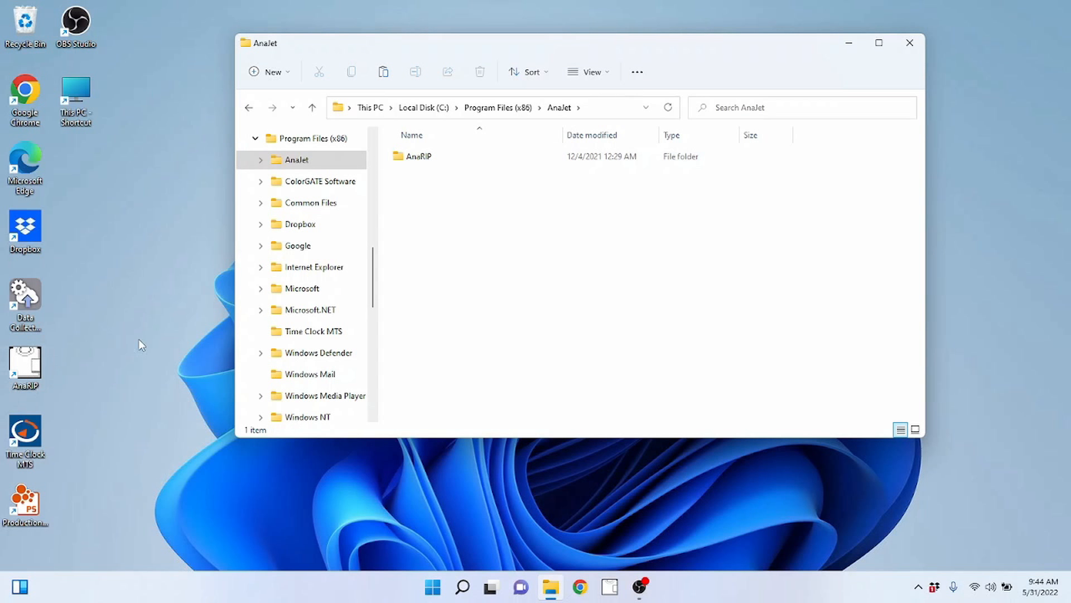
click(454, 160)
double_click(454, 160)
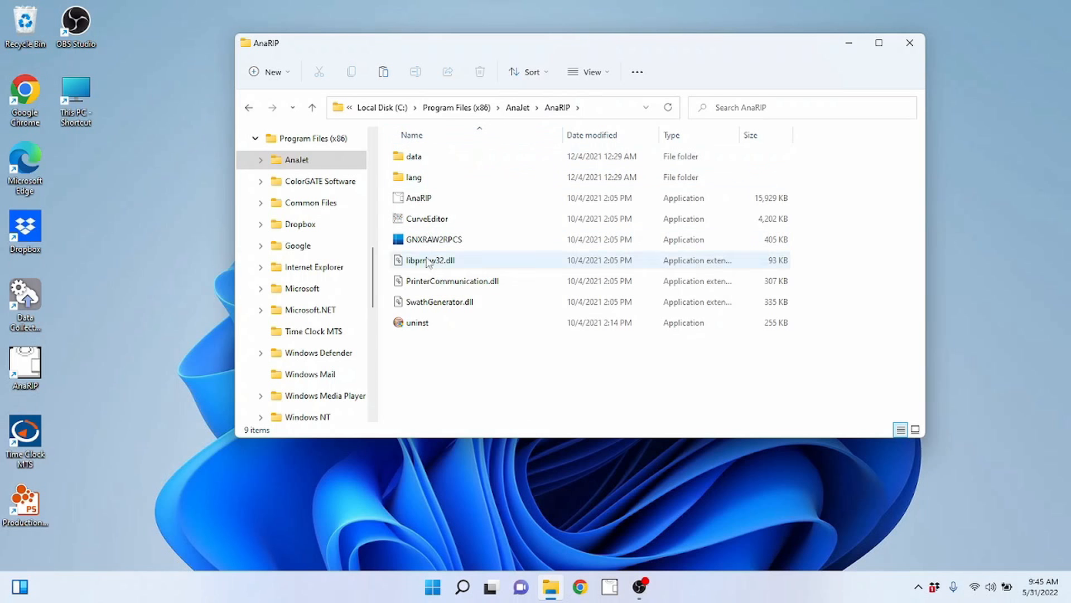
click(61, 377)
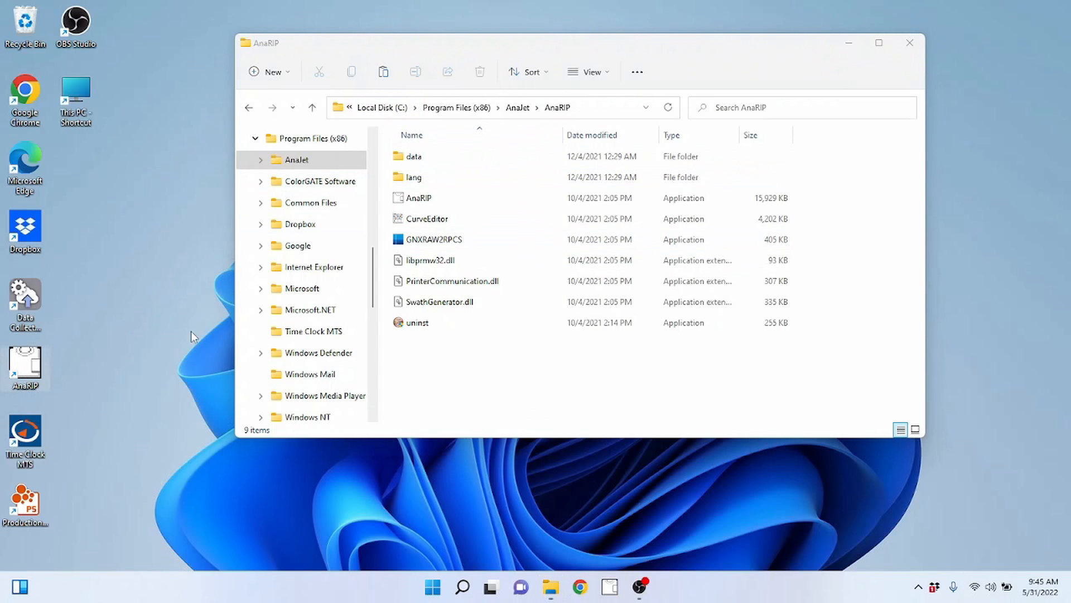
click(425, 197)
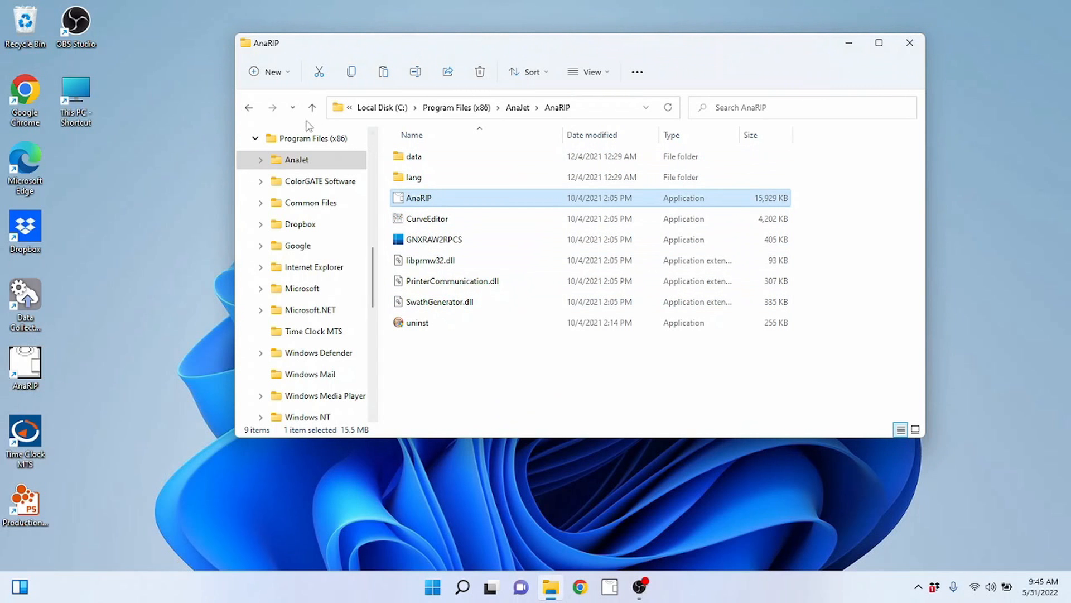
Go back from the AnaRIP folder through AnaJet and Program Files (x86) to the root of Local Disk (C:).
click(249, 108)
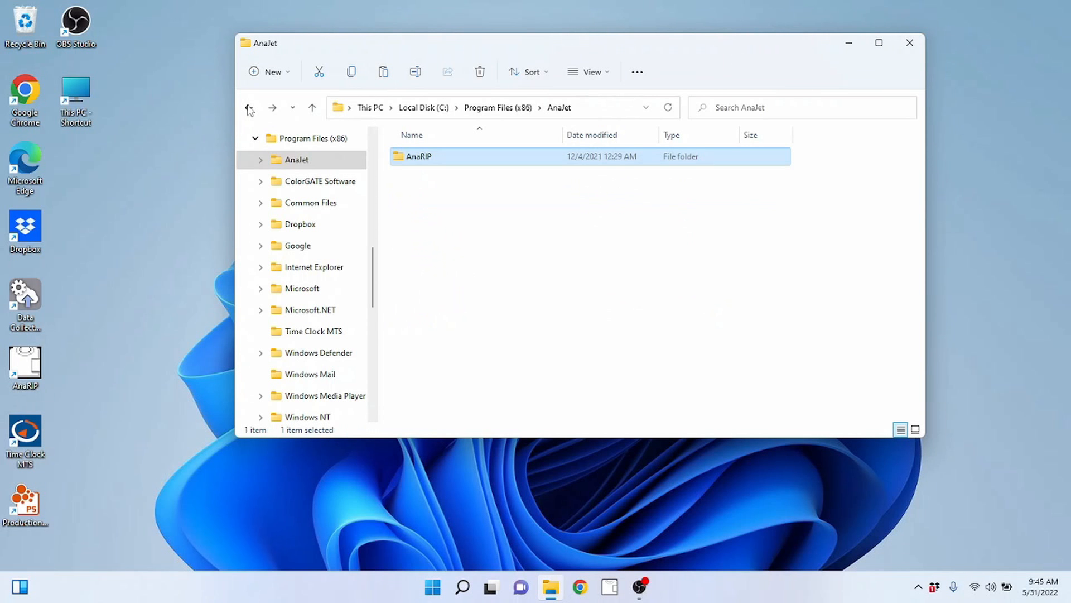
click(249, 108)
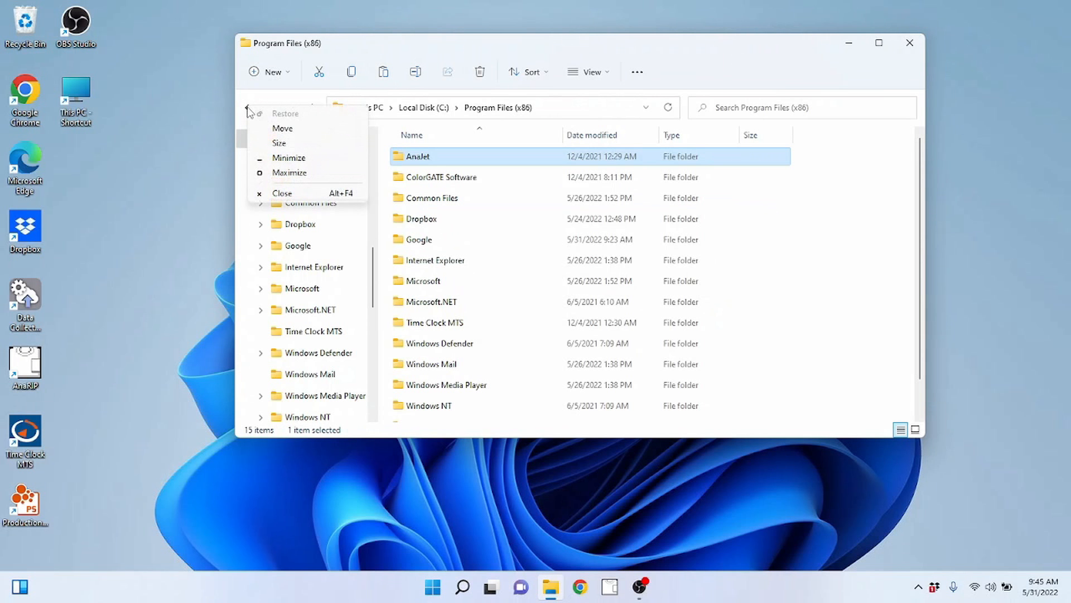
click(434, 59)
click(249, 107)
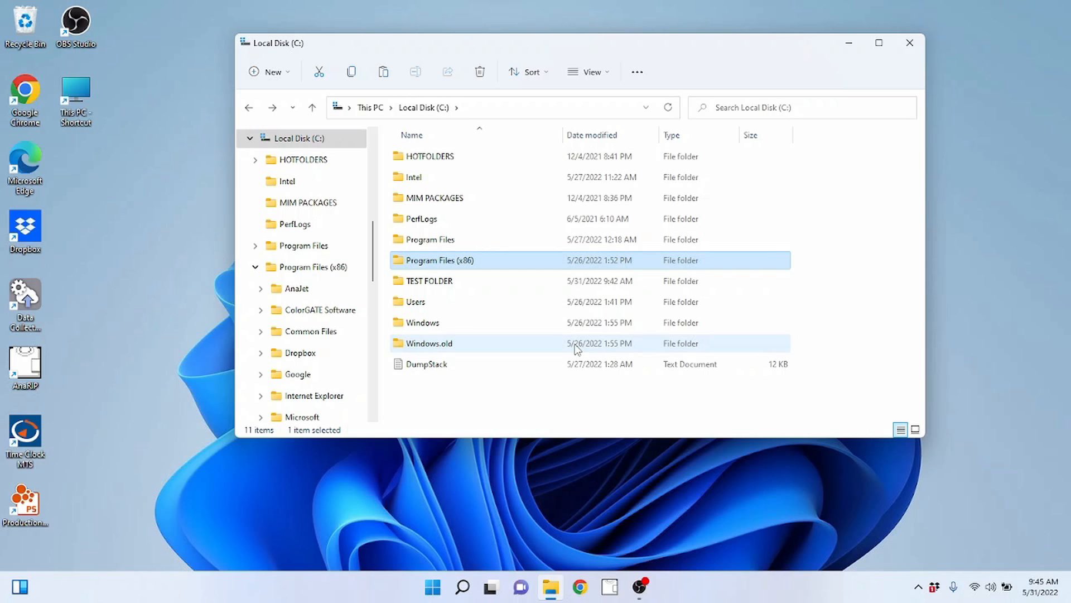
Check the Windows system folder, return to the C: root, and go back to This PC.
double_click(456, 322)
click(249, 108)
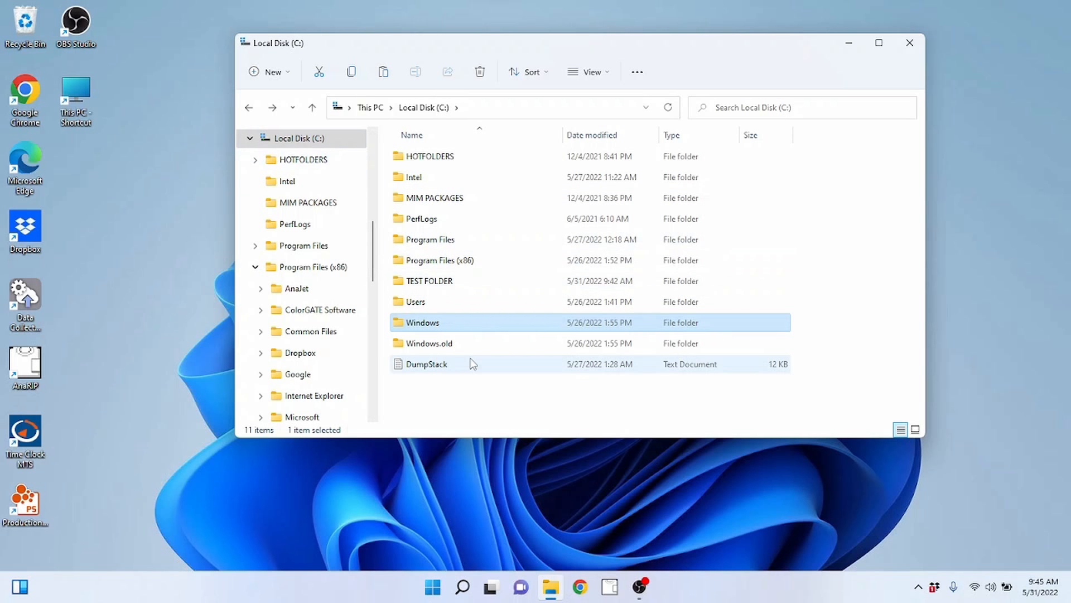
click(249, 107)
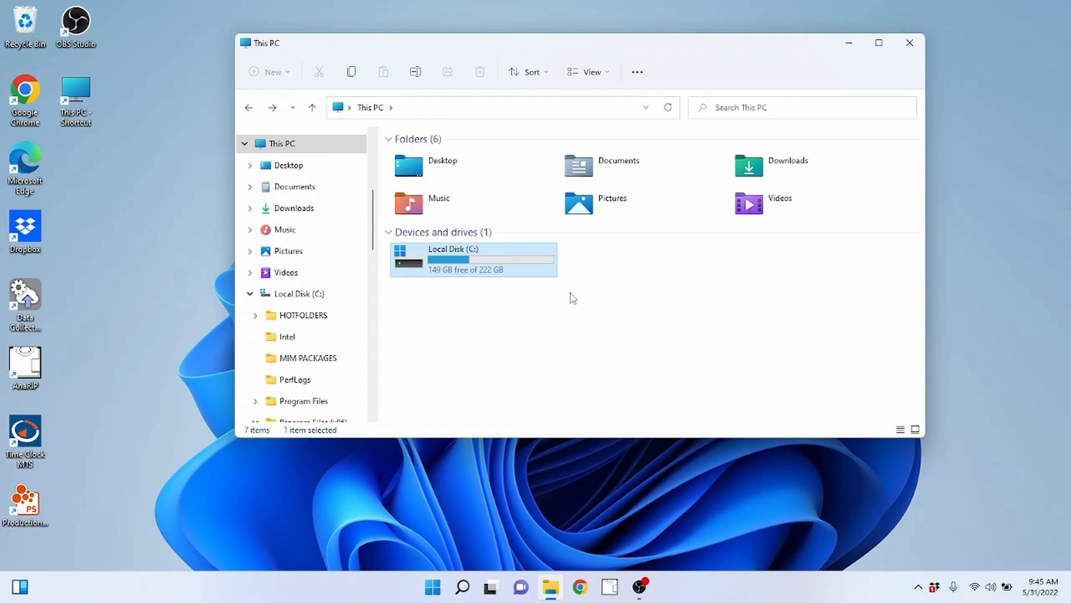
Shift the File Explorer window slightly and review the Quick access and This PC entries in its folder tree.
drag(701, 53, 658, 89)
scroll(275, 260, up, 3)
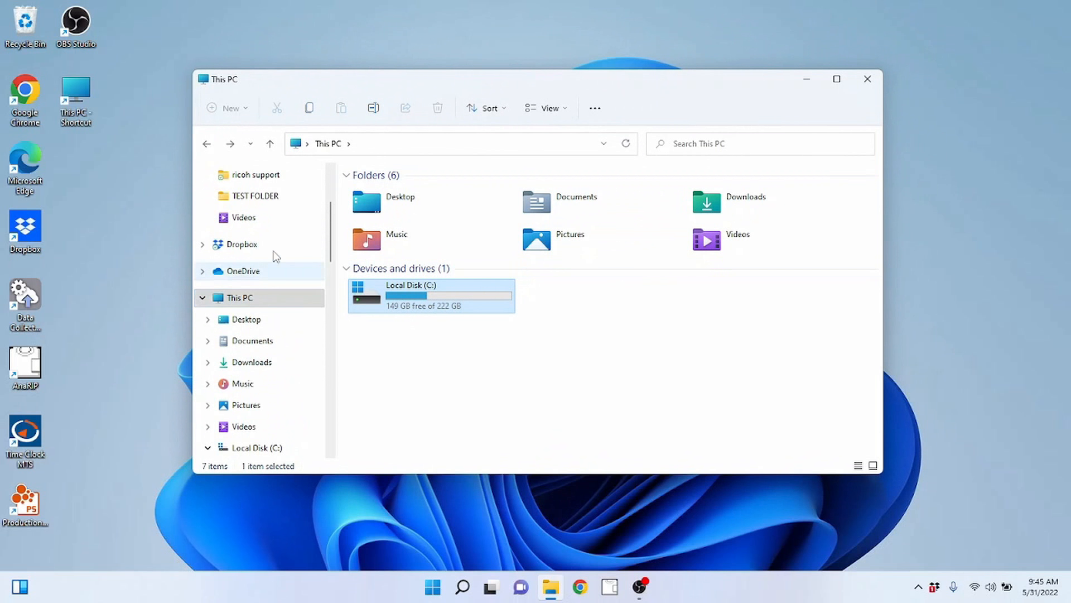
scroll(288, 258, up, 2)
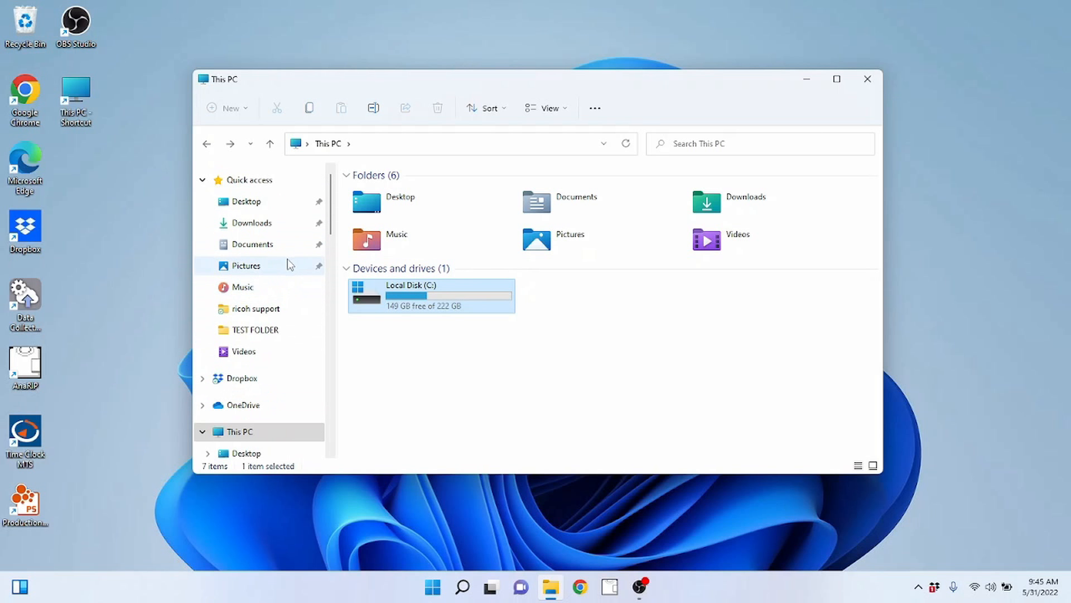
scroll(288, 267, down, 4)
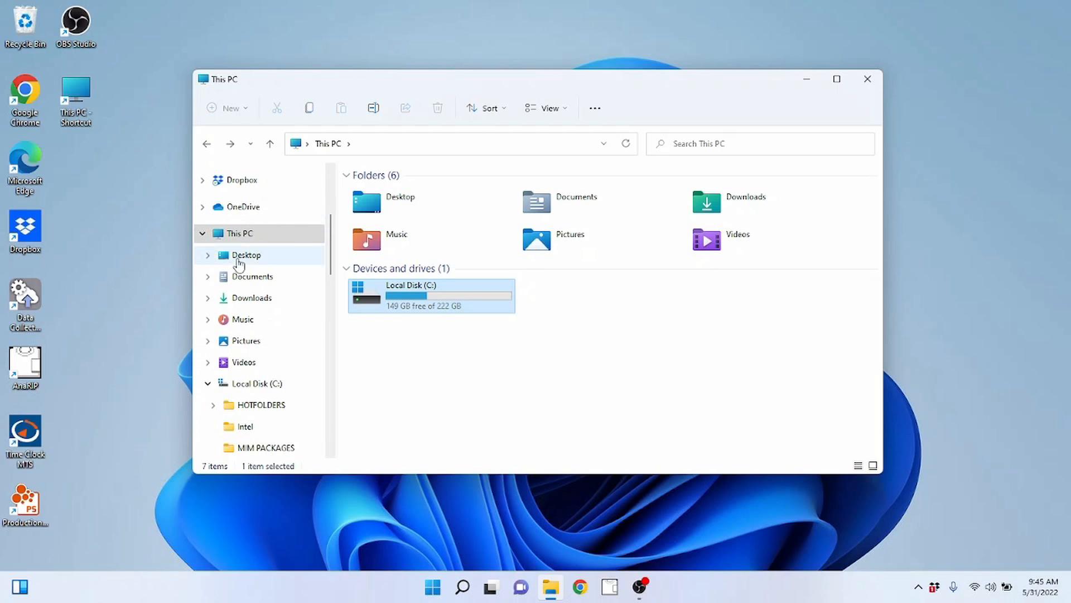
click(425, 346)
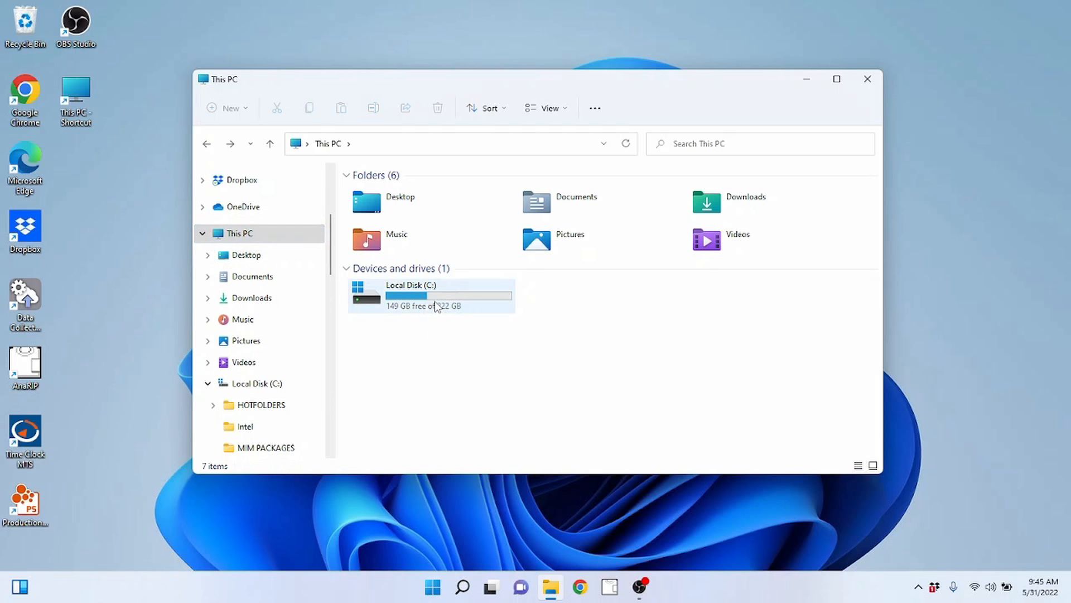
Open Local Disk (C:) from This PC to view its root folders, check the Start menu, and return to This PC.
double_click(436, 306)
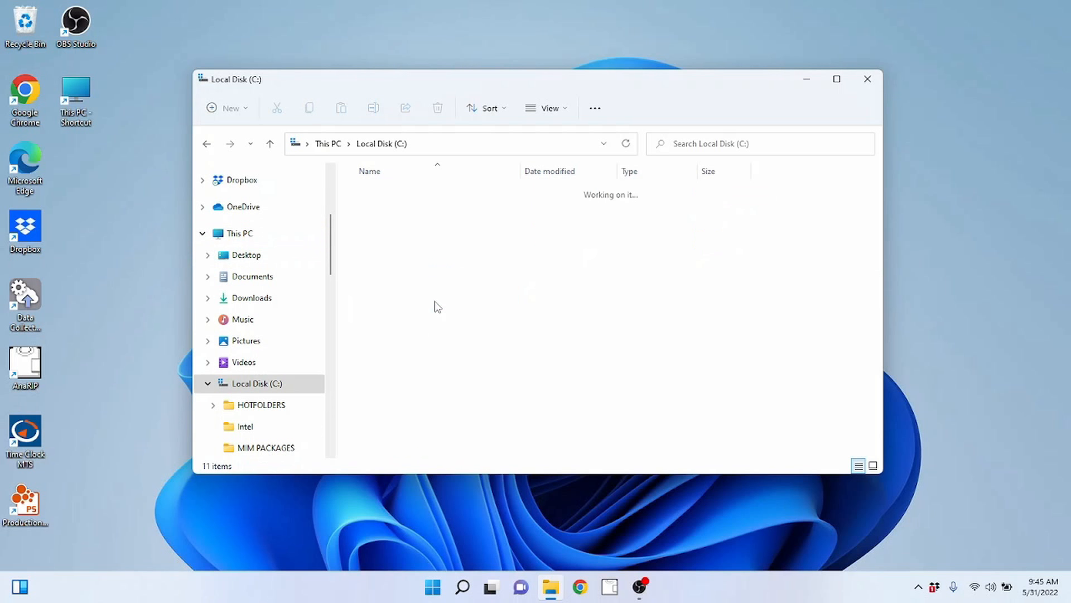
click(209, 142)
click(441, 584)
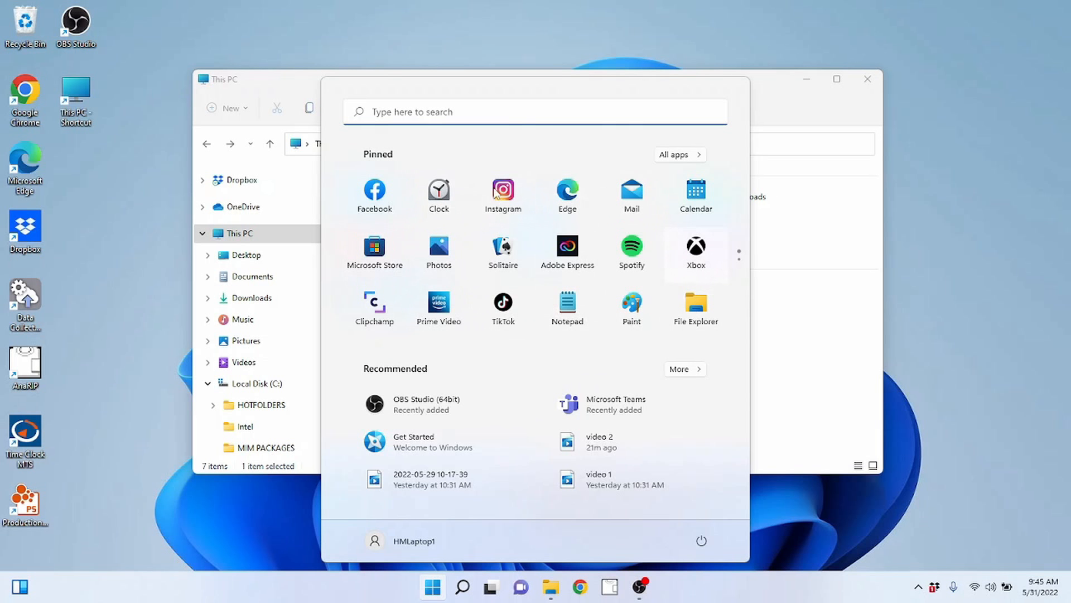
click(779, 106)
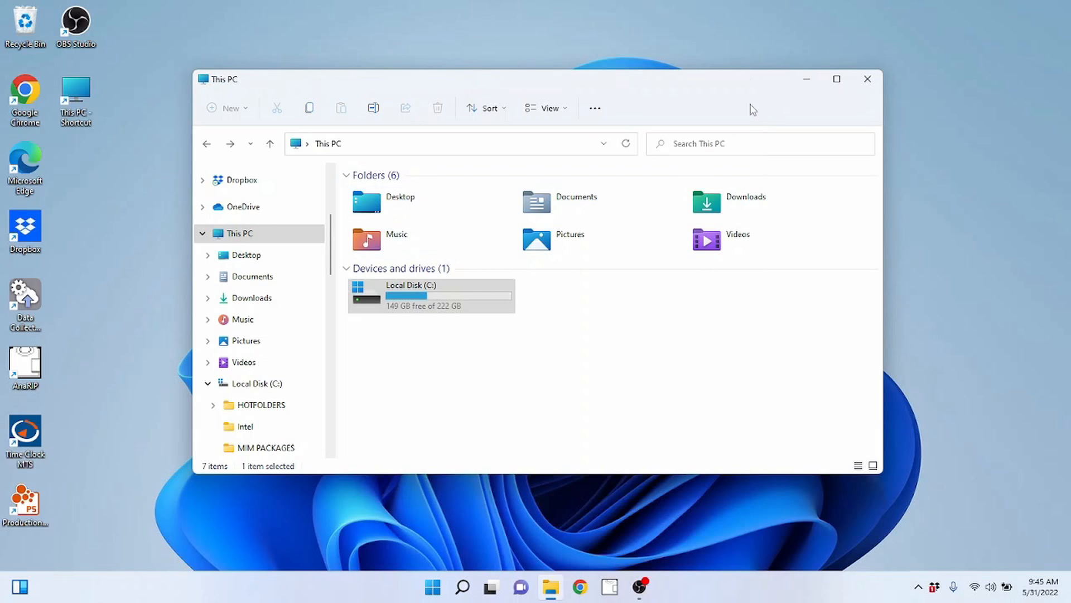
double_click(391, 297)
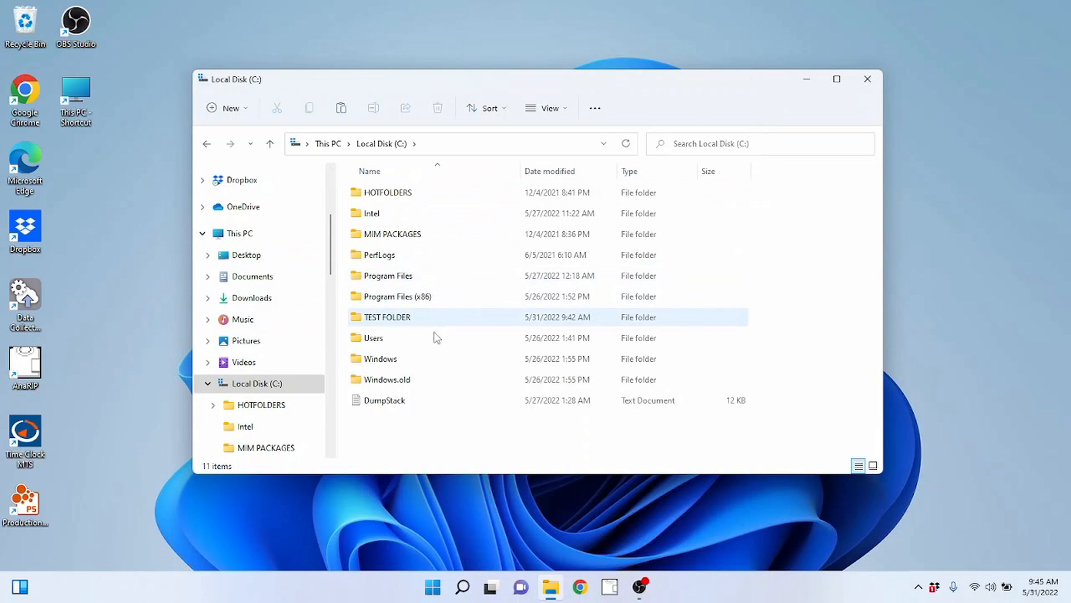
click(208, 146)
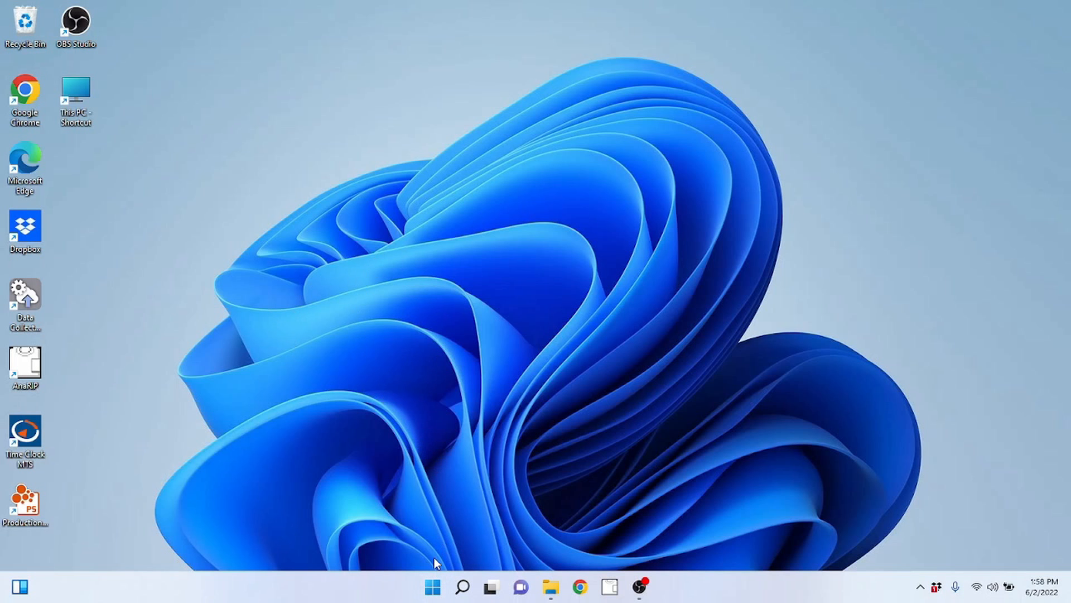
Search Windows for "settings" and open the Settings app.
click(433, 585)
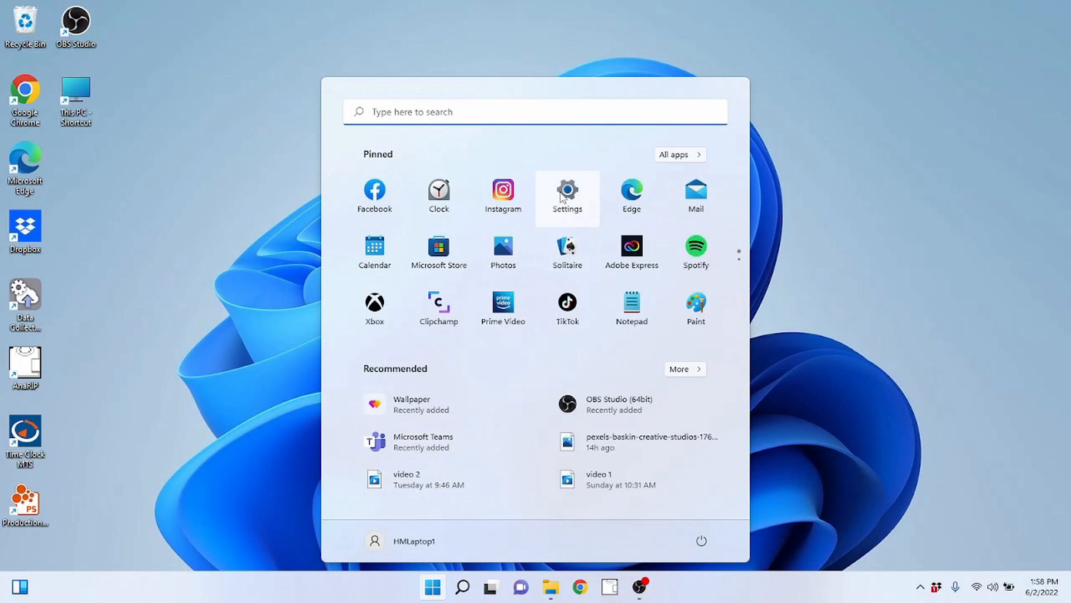
click(462, 586)
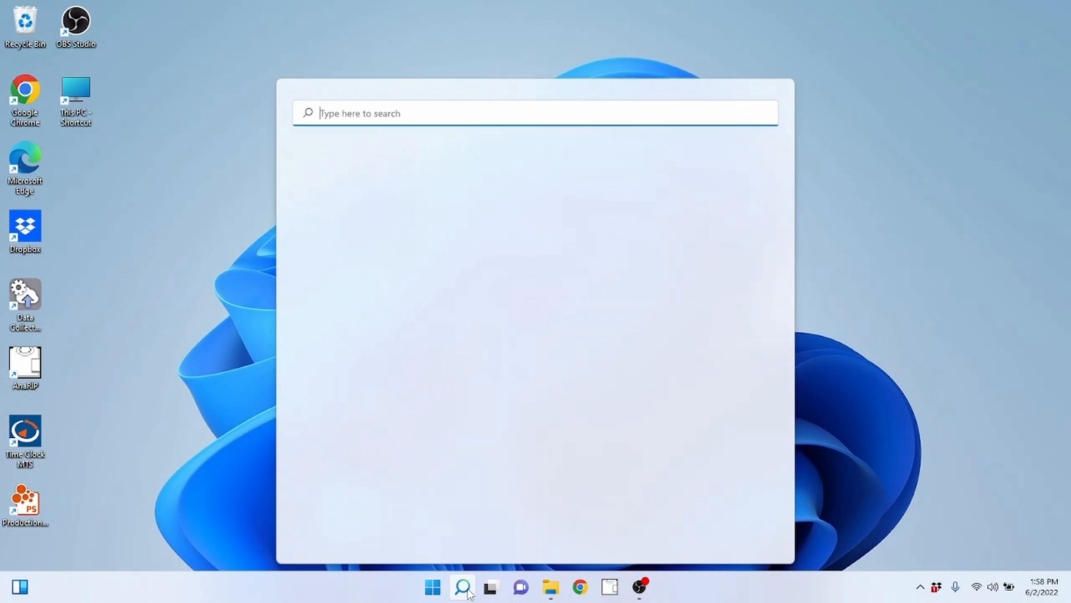
text(settings)
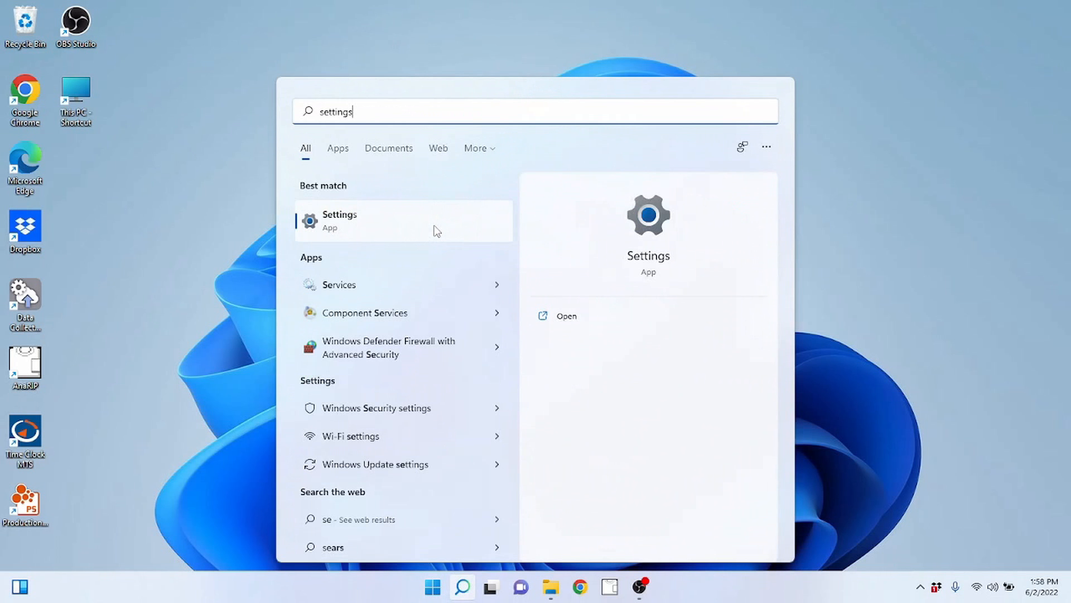
click(346, 220)
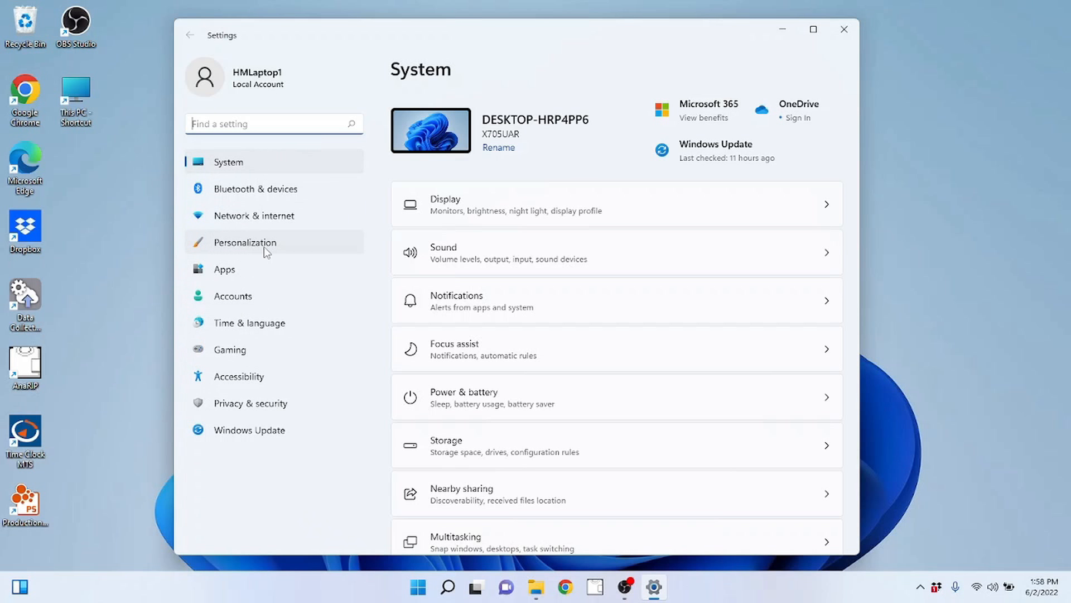
Go to the Personalization settings and look through the available themes and options.
click(237, 246)
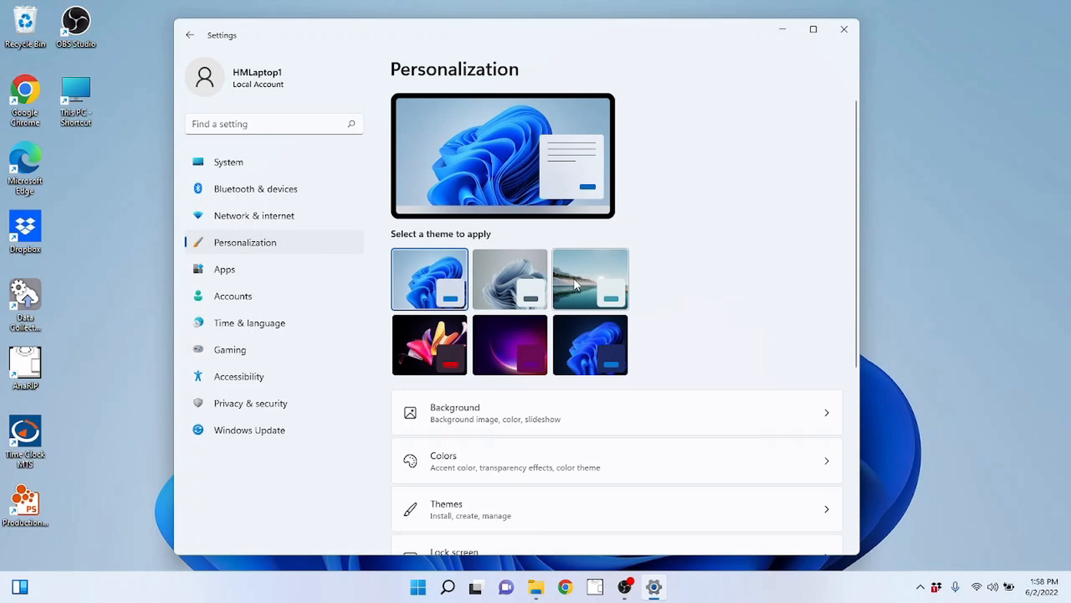
scroll(575, 283, down, 5)
scroll(569, 285, up, 5)
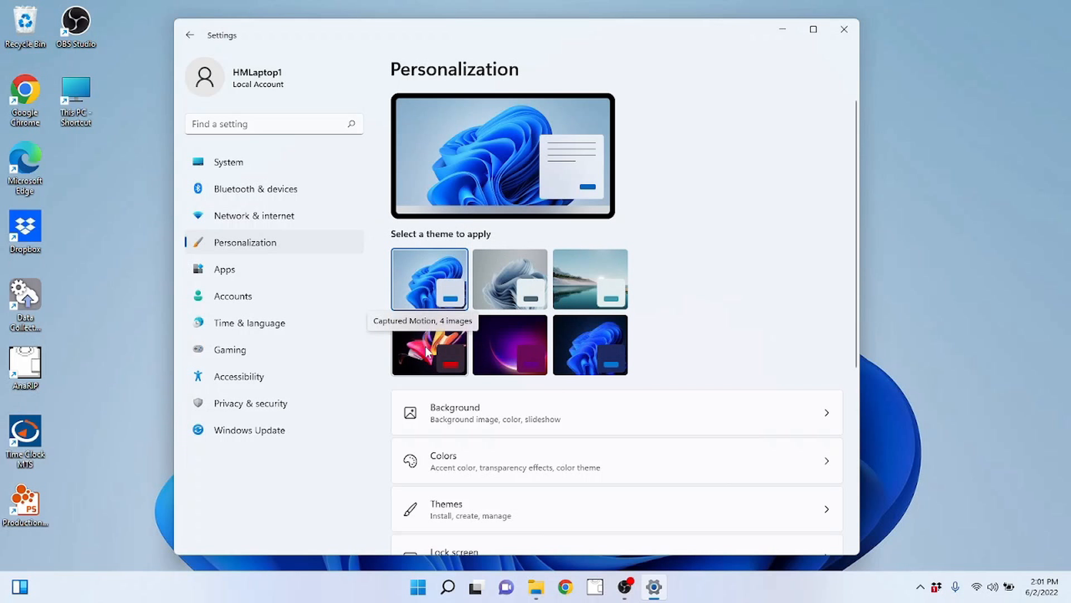
Try the light grey bloom theme and the lake landscape theme, checking how the Start menu looks.
click(495, 299)
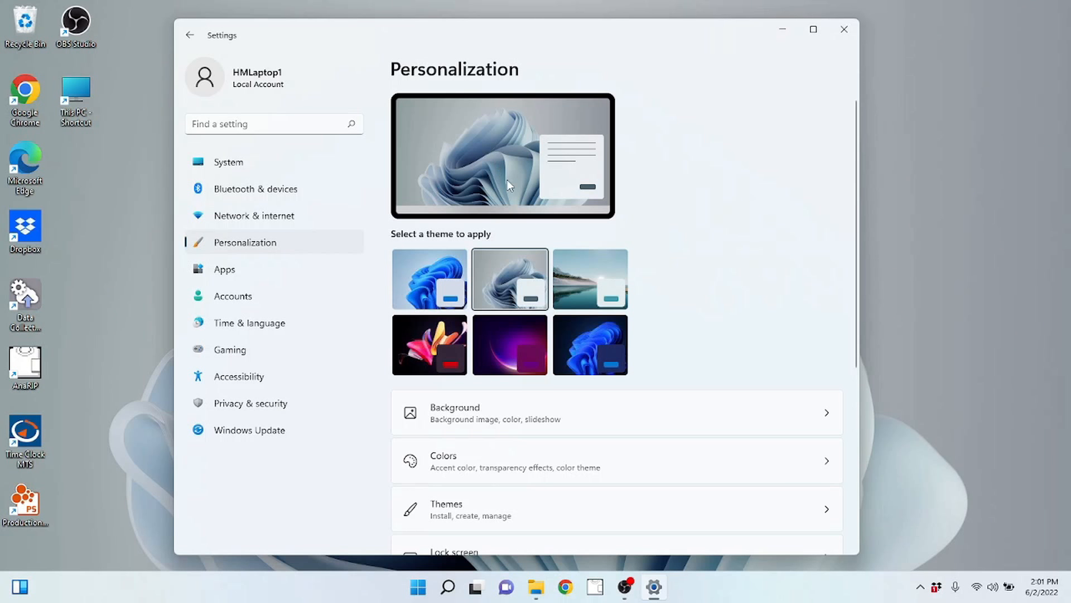
click(568, 273)
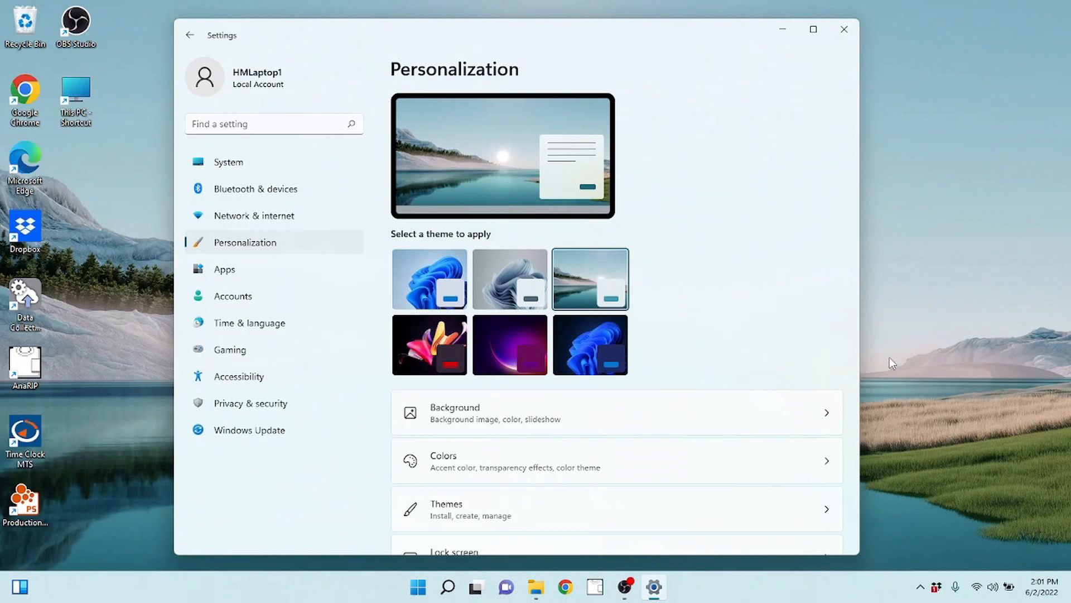
click(427, 587)
click(595, 52)
Try the dark Captured Motion theme and check how the Start menu looks with it.
click(425, 335)
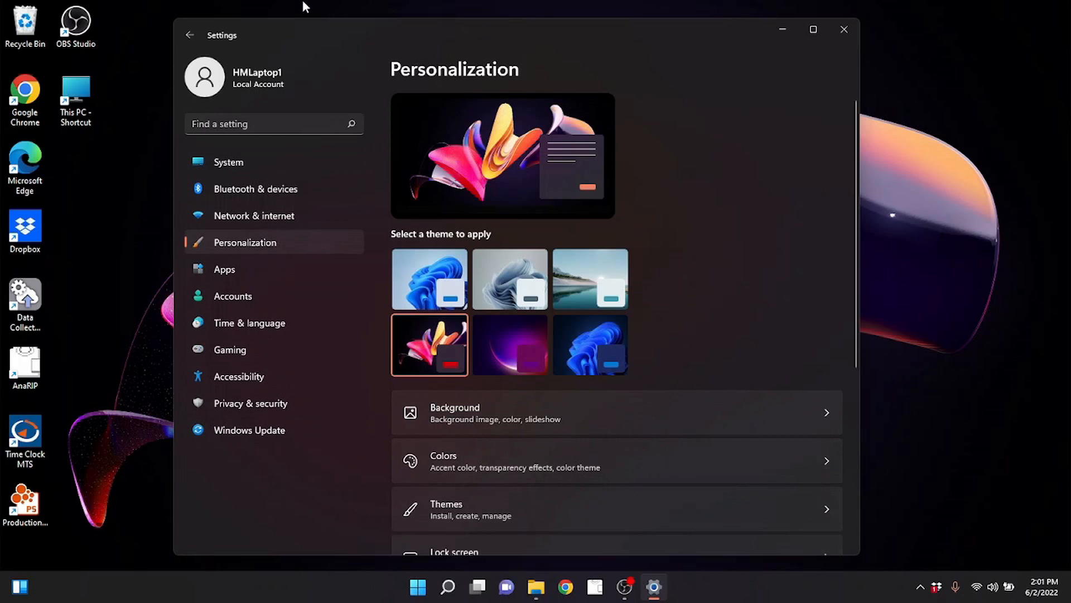
click(416, 587)
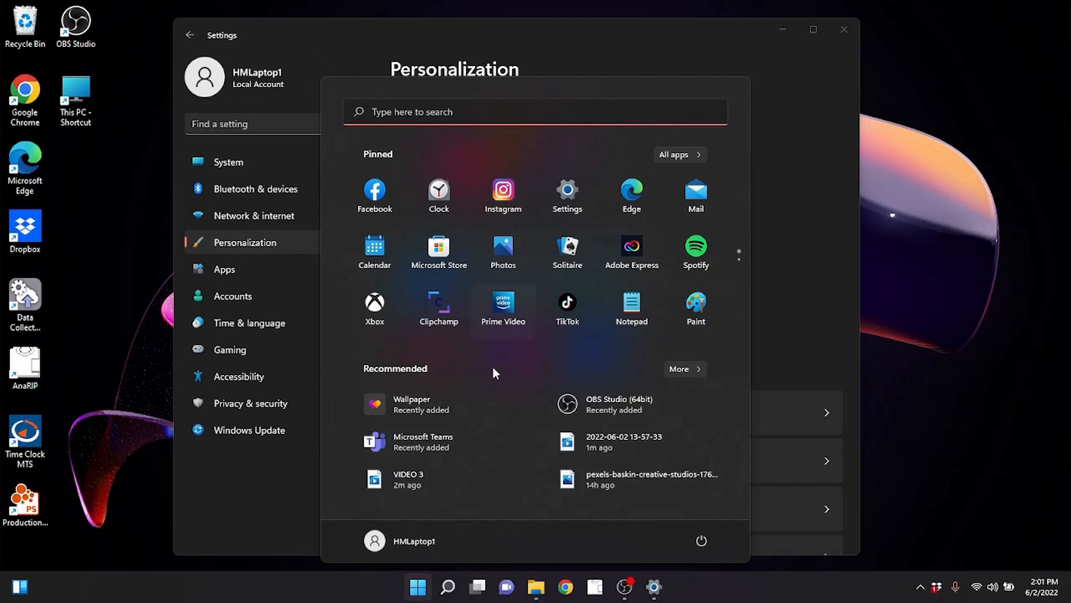
click(453, 37)
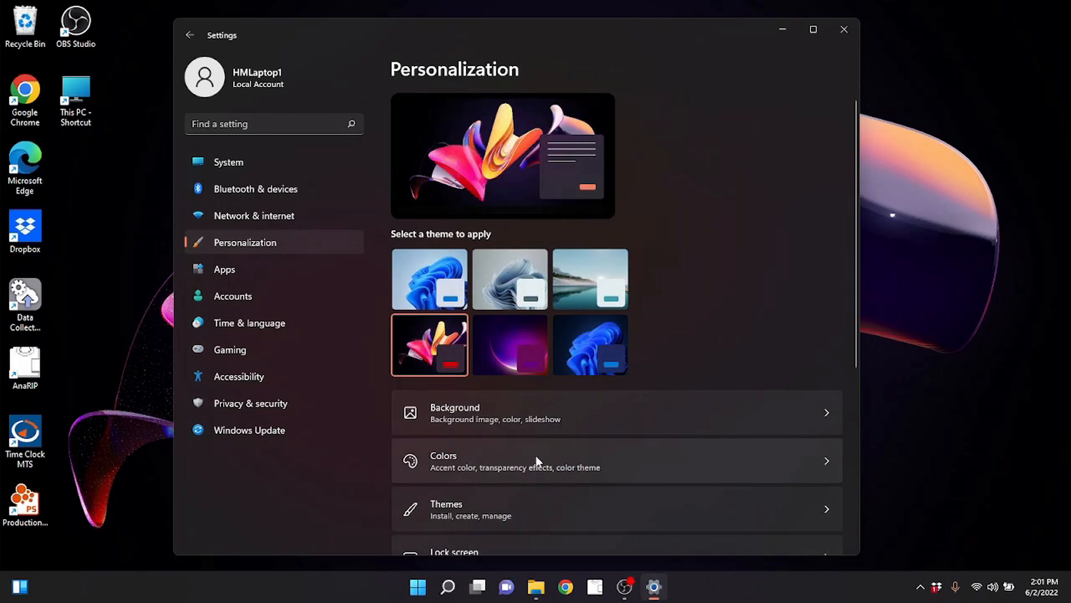
Preview the purple glow theme and switch to the dark theme with the blue bloom wallpaper.
click(541, 332)
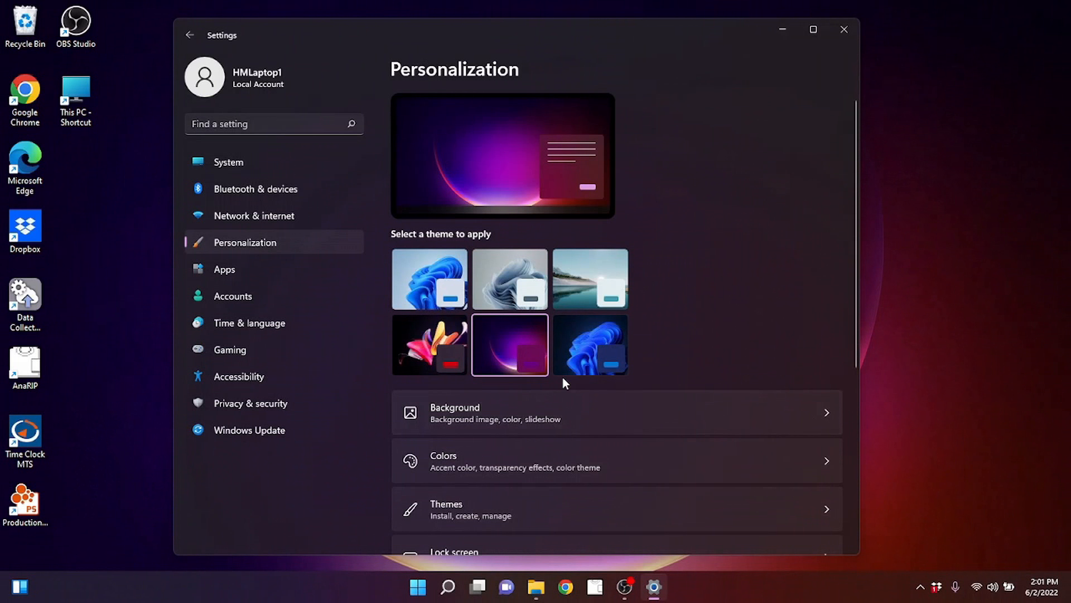
click(572, 349)
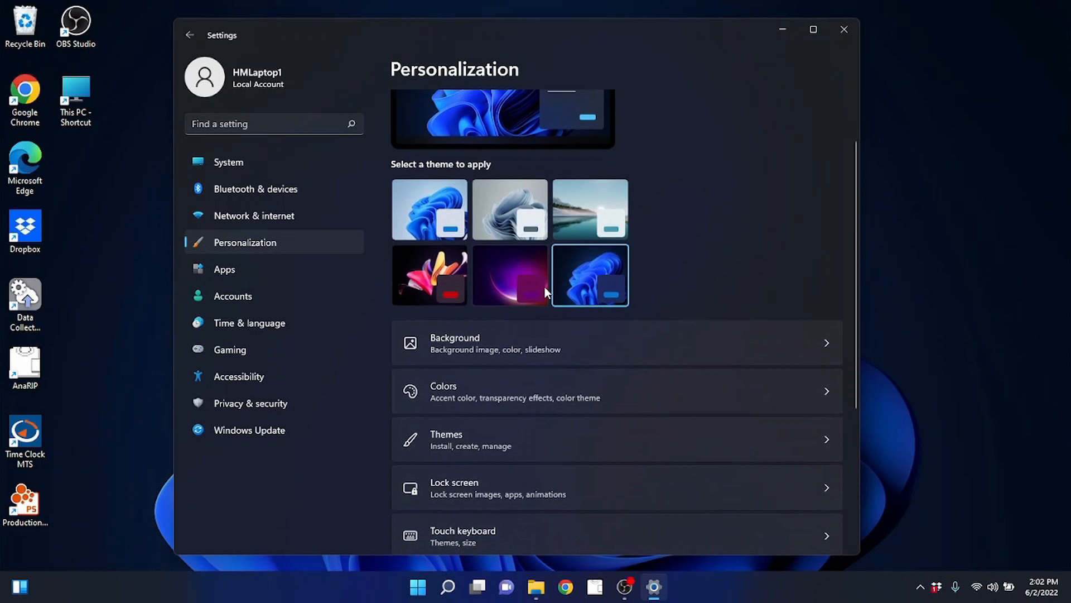
Apply the light blue bloom theme and set the desktop background to the recent forest river picture.
click(428, 267)
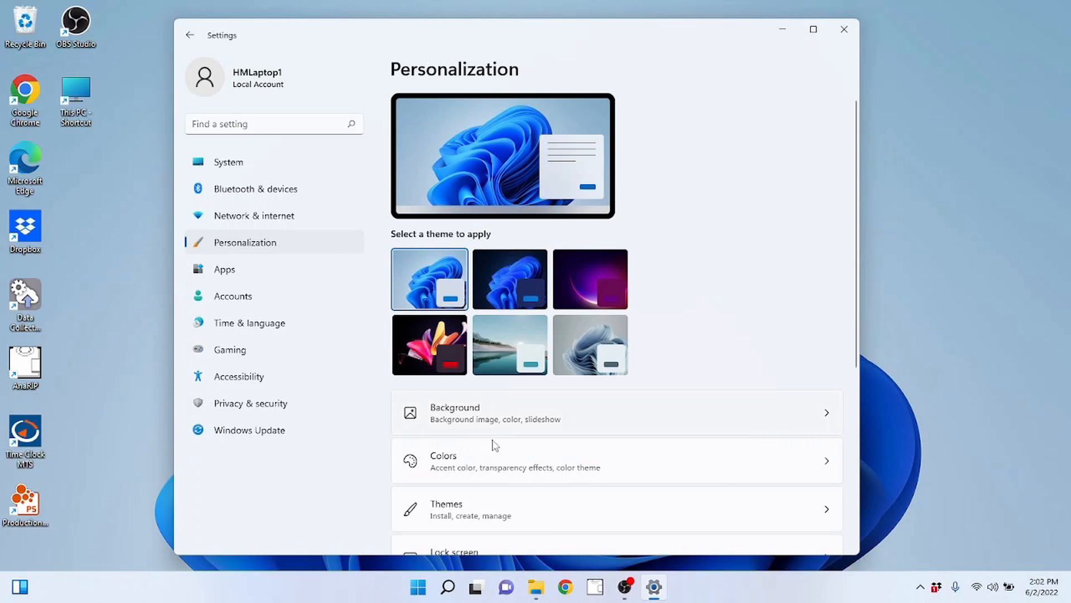
click(464, 422)
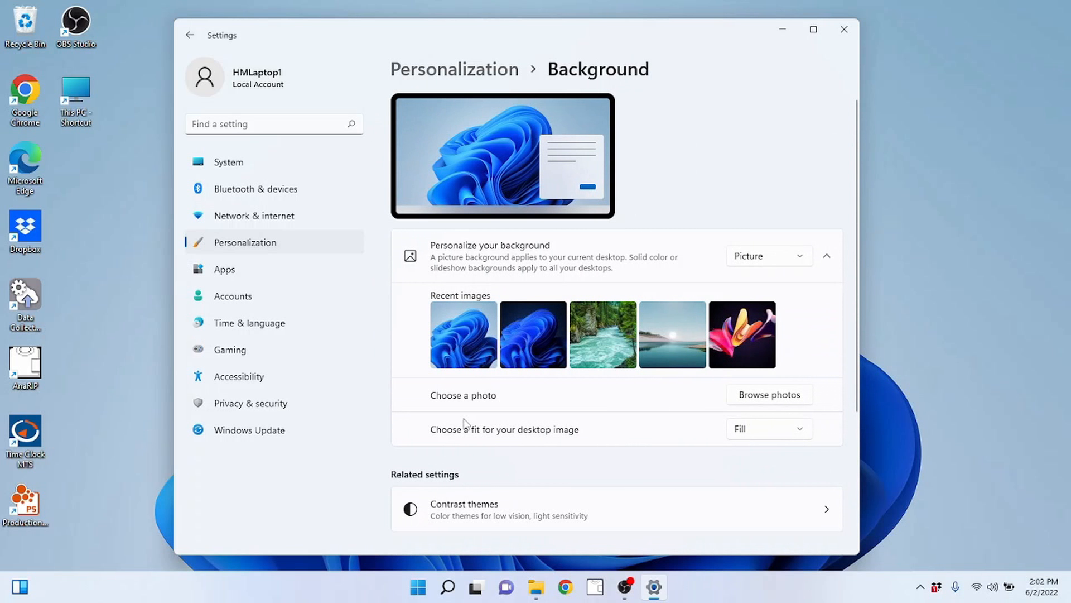
click(521, 347)
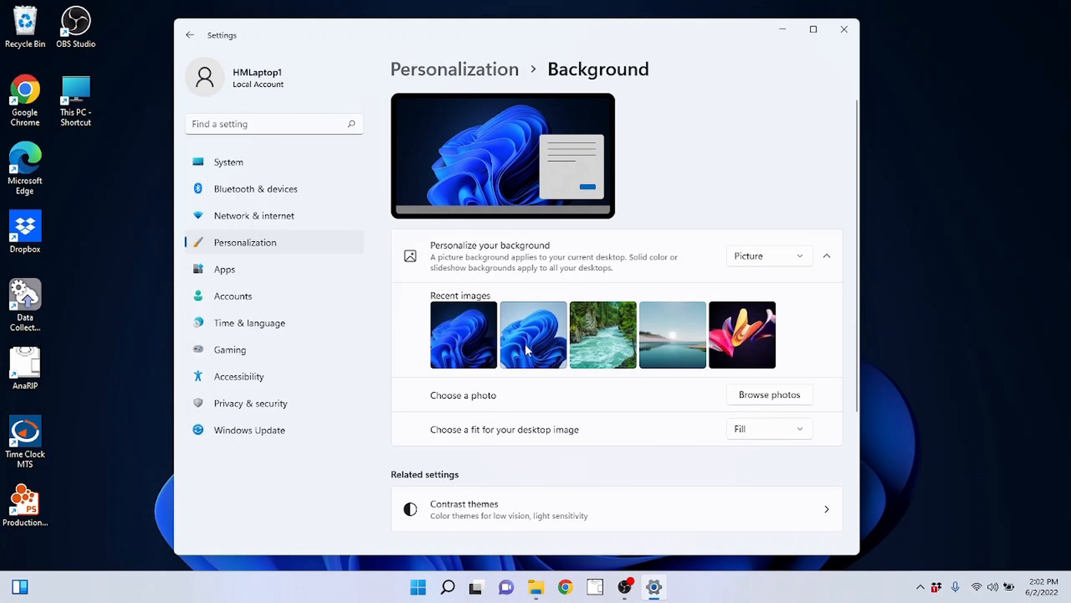
click(600, 339)
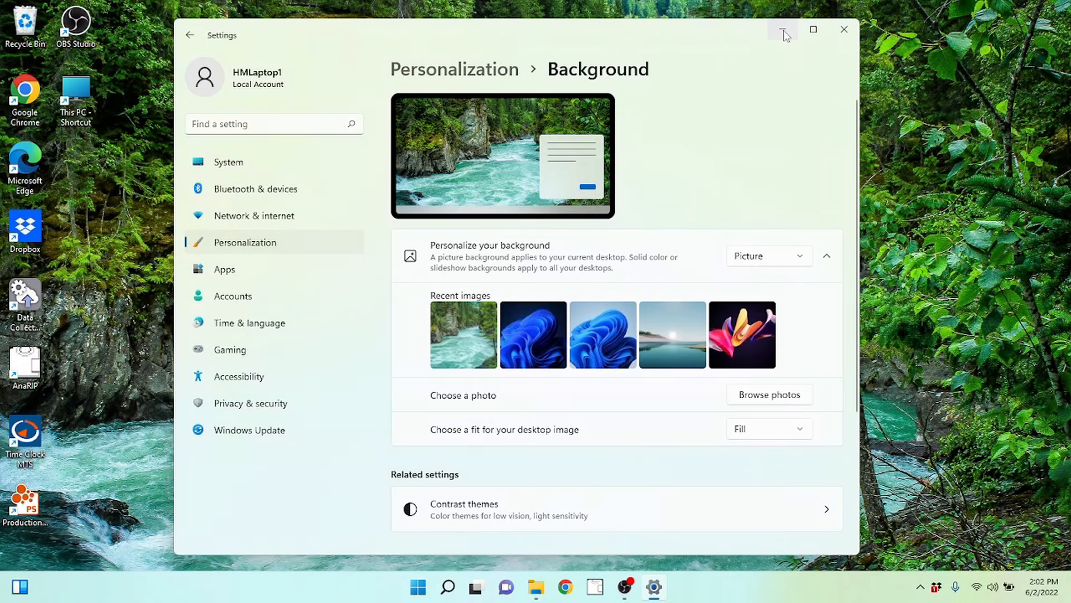
click(783, 30)
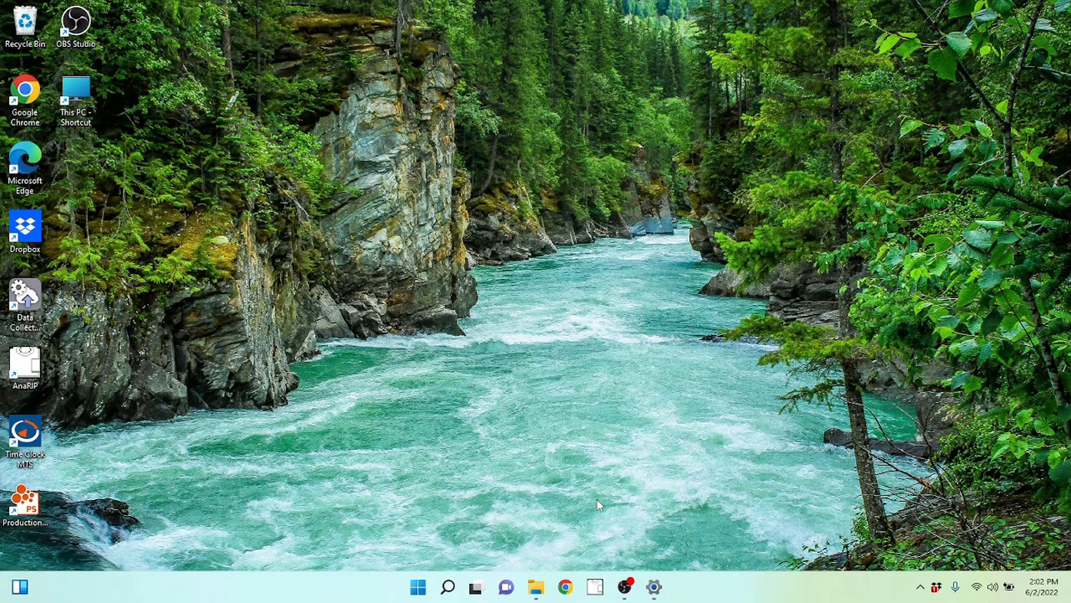
click(654, 586)
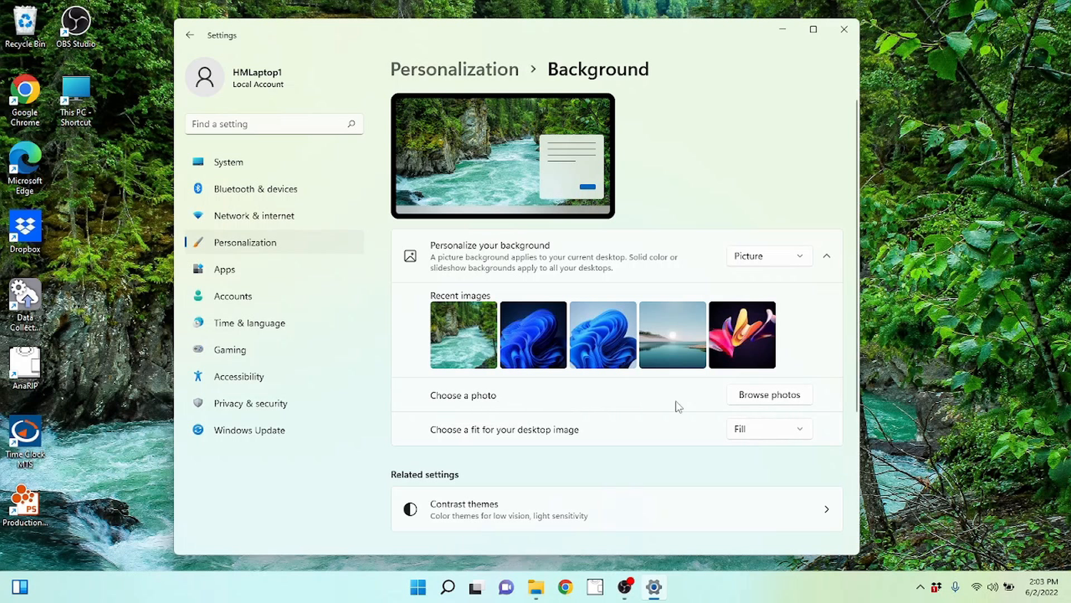
Browse the Pictures folder for the starry snowy mountain photo, set it as desktop background and view it on the desktop.
click(758, 395)
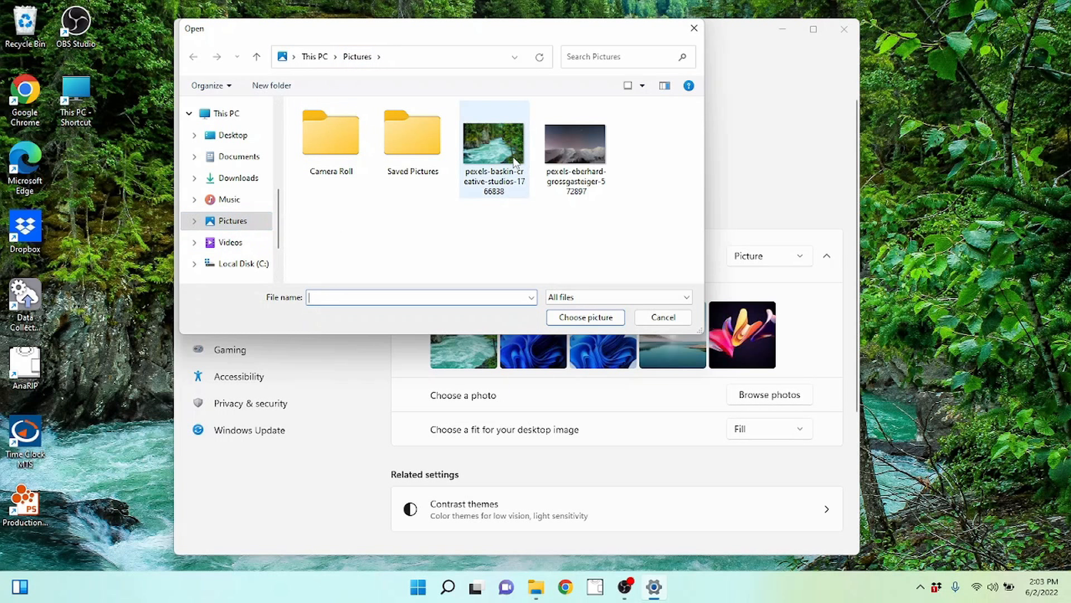
click(564, 157)
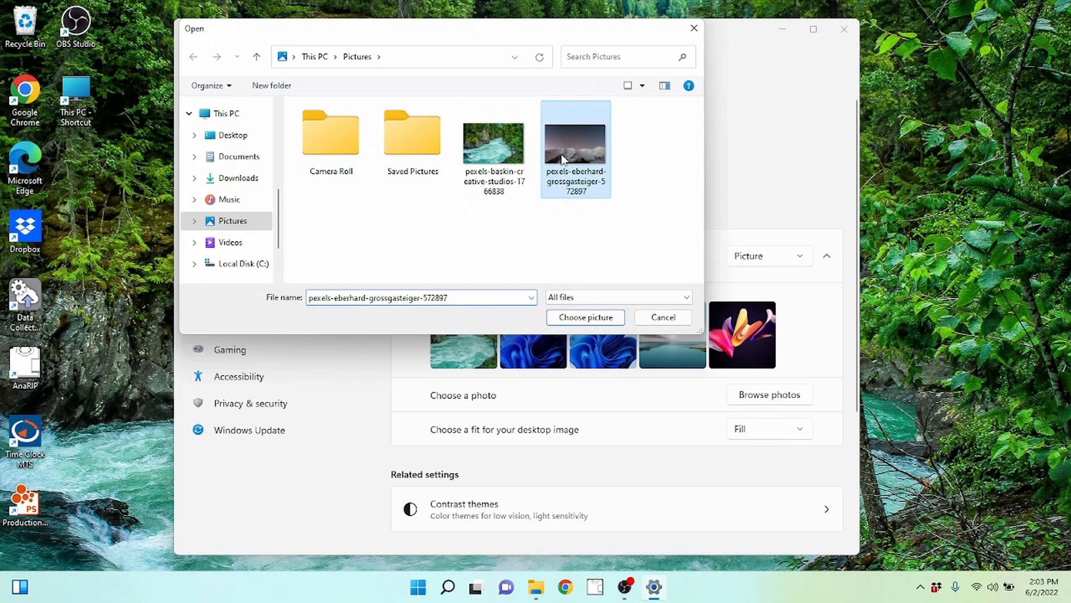
click(580, 319)
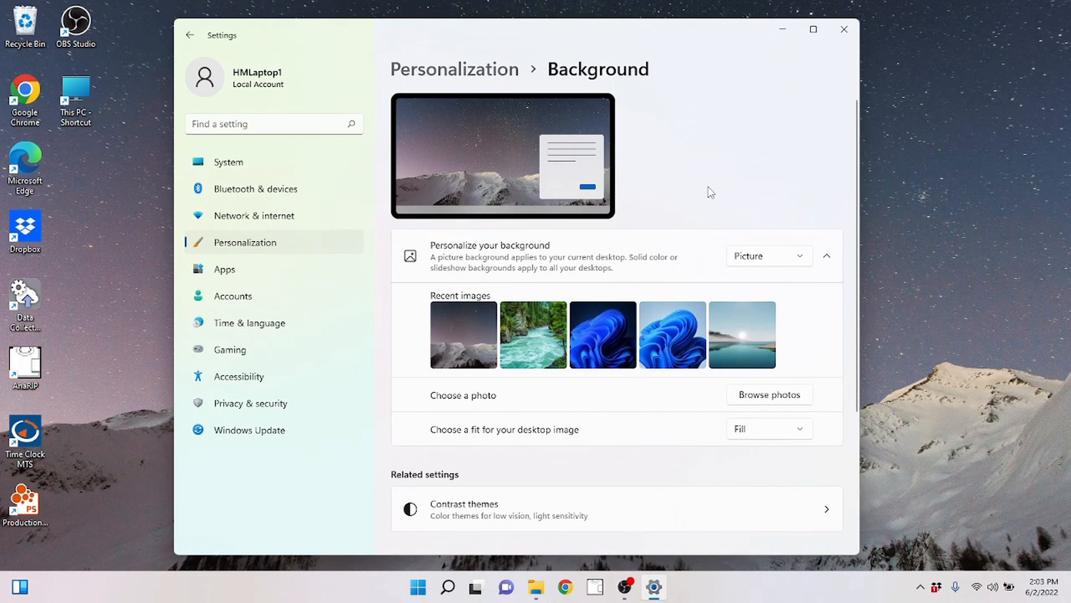
click(783, 29)
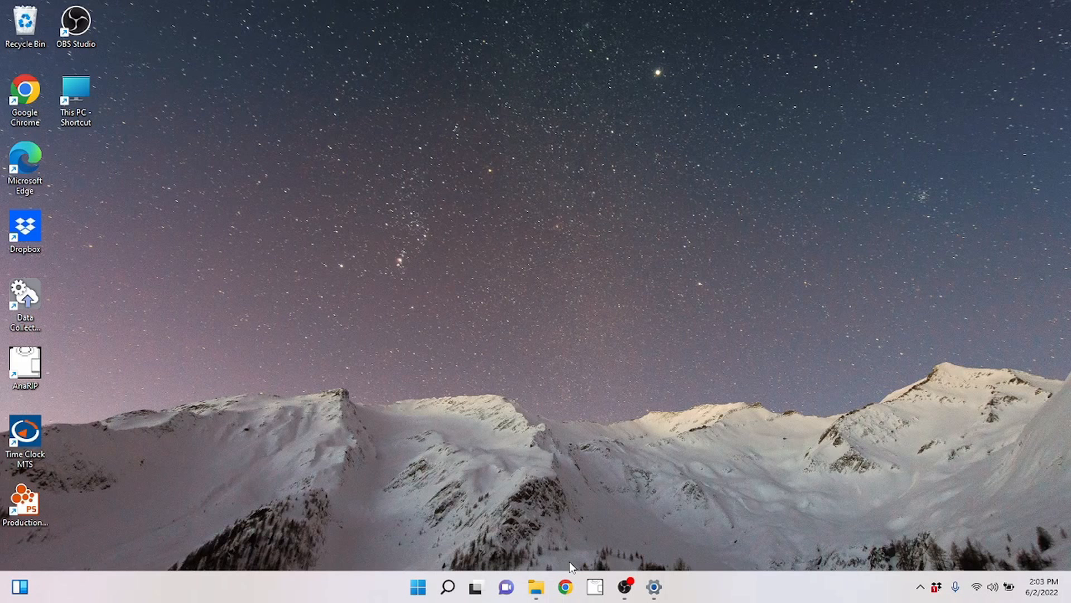
click(654, 587)
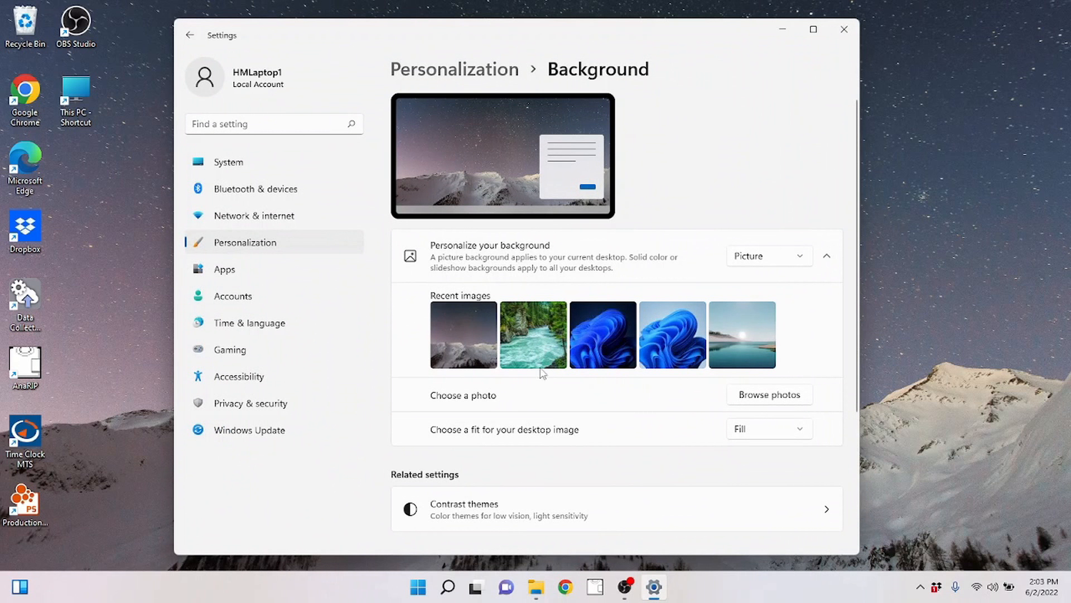
Switch the desktop background back to the forest river picture from the recent images.
click(538, 363)
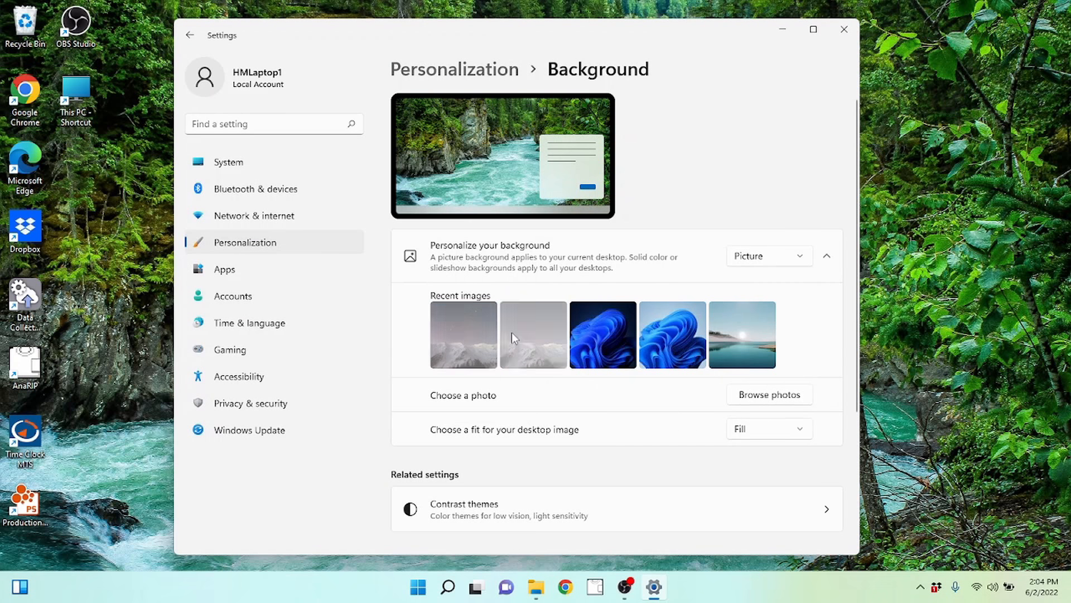
drag(557, 33, 590, 31)
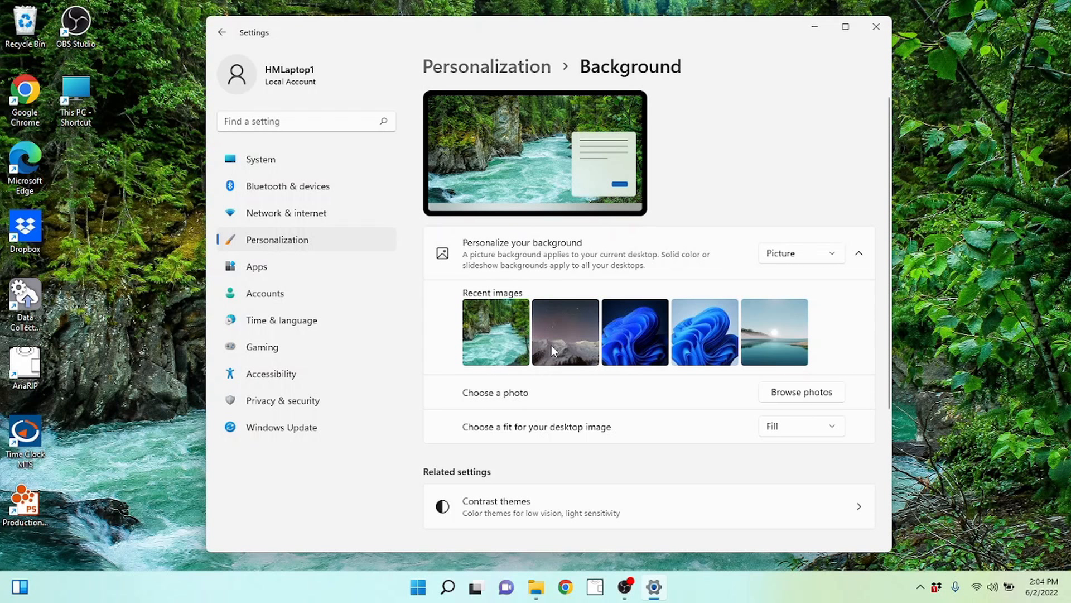
click(496, 350)
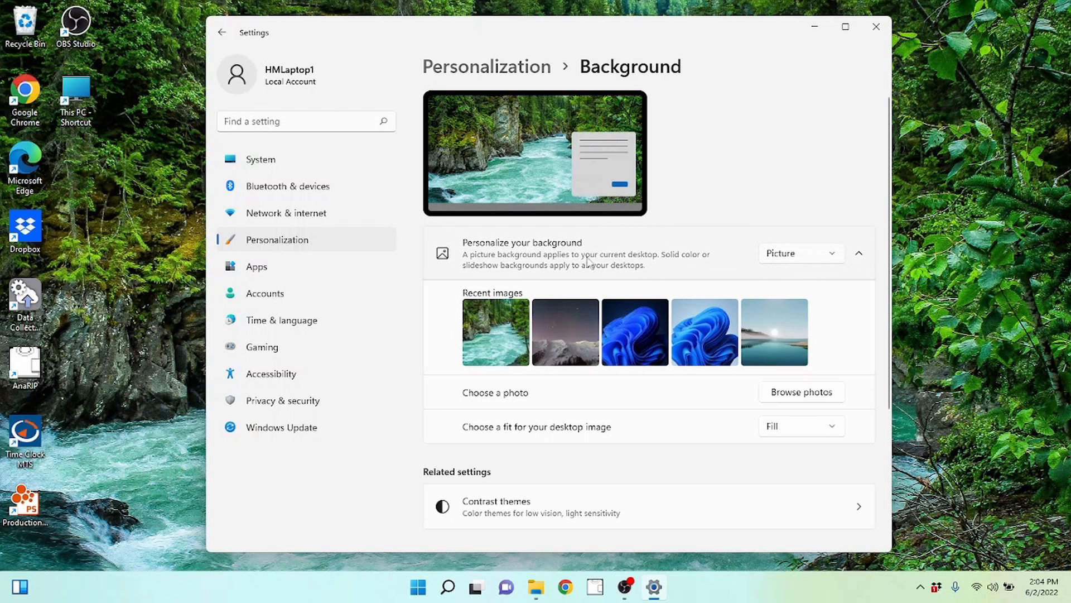
Change the desktop background to a slideshow of the Pictures folder that changes picture every 1 minute.
click(776, 255)
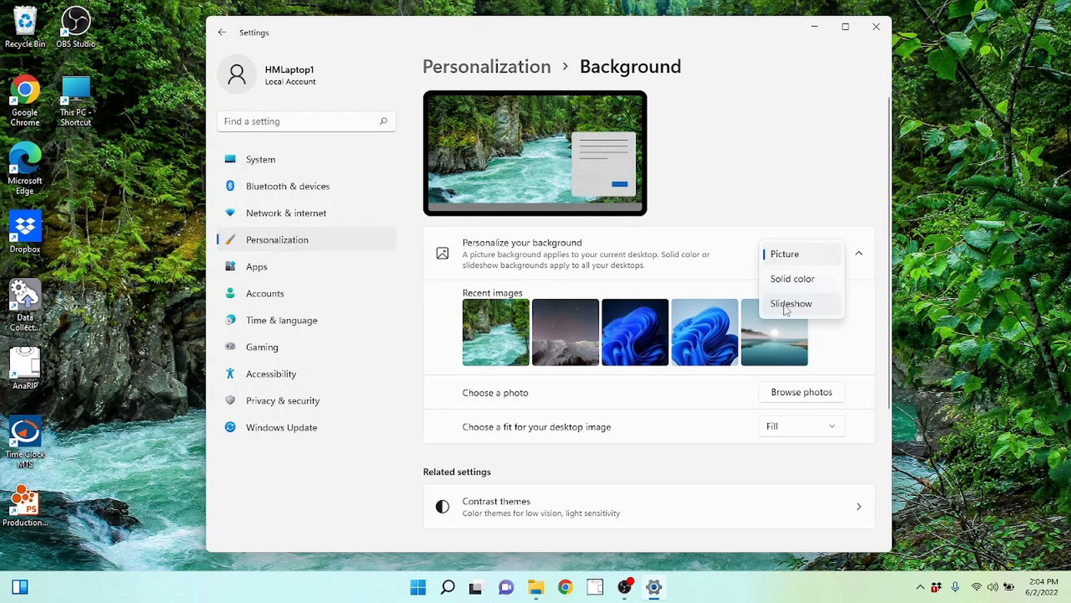
click(807, 306)
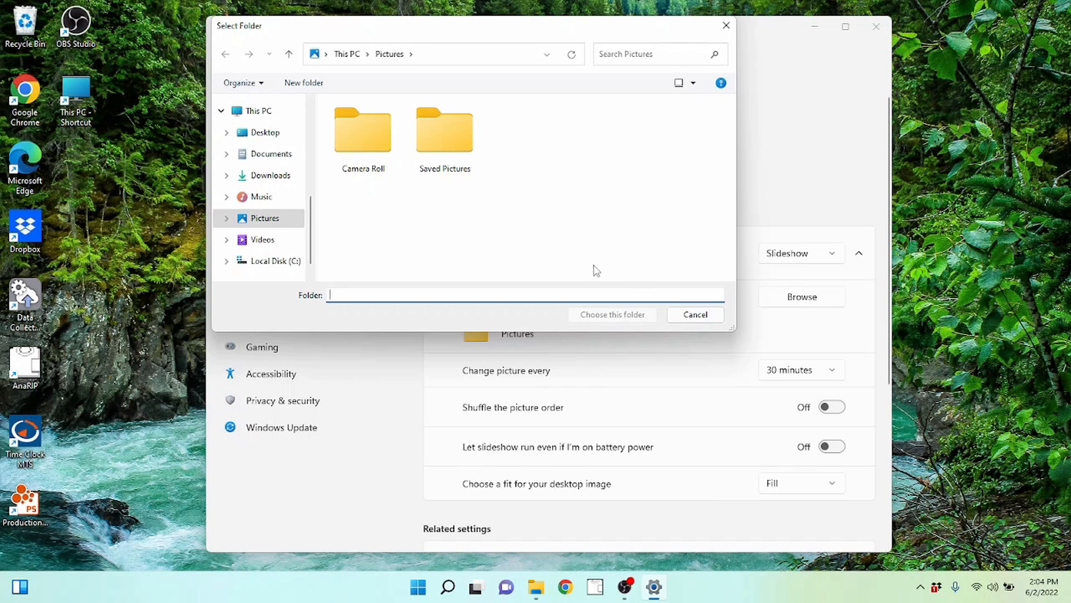
click(711, 317)
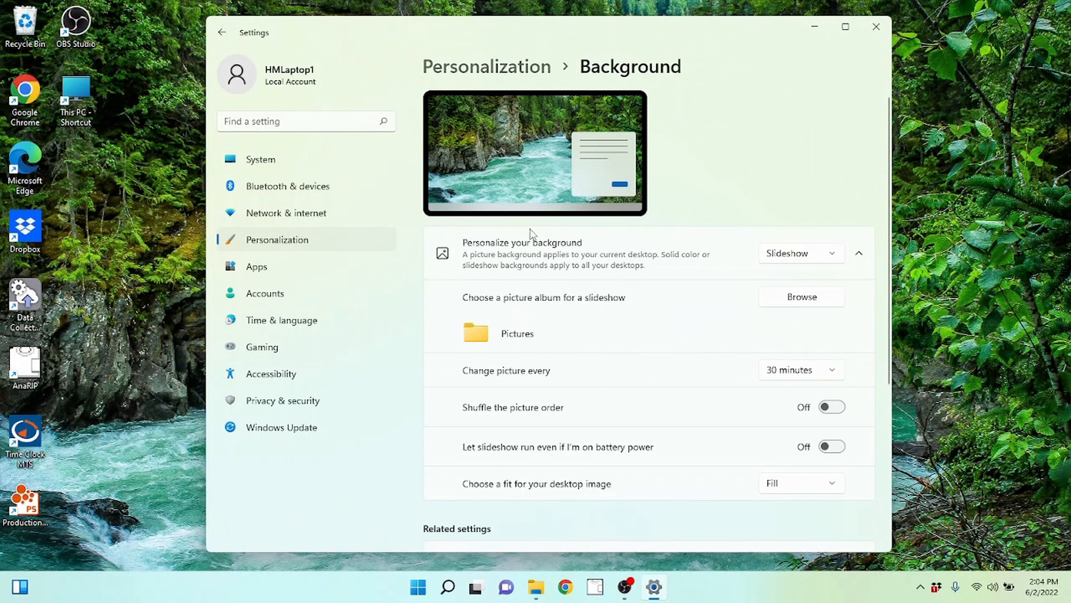
mouse_move(584, 34)
mouse_down()
mouse_move(598, 430)
mouse_move(590, 536)
mouse_move(608, 96)
mouse_move(608, 34)
mouse_move(590, 35)
mouse_up()
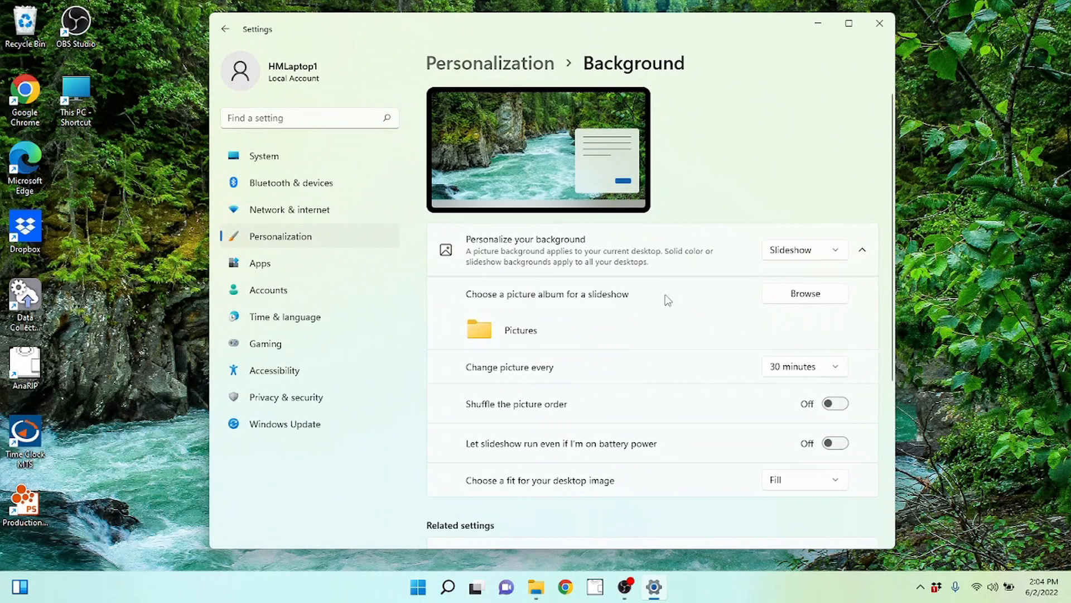
click(798, 368)
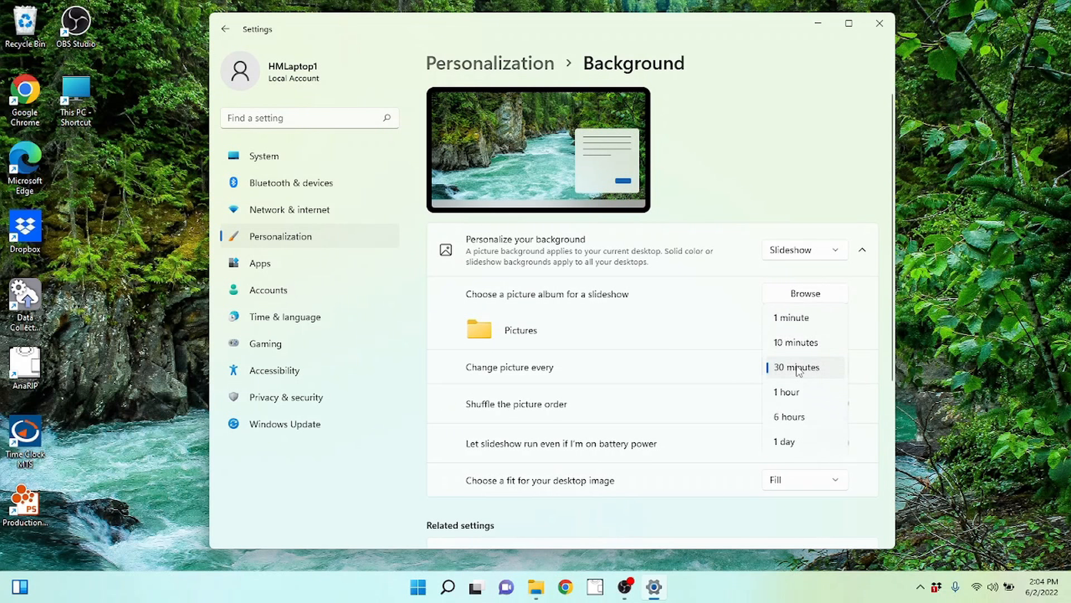
click(794, 321)
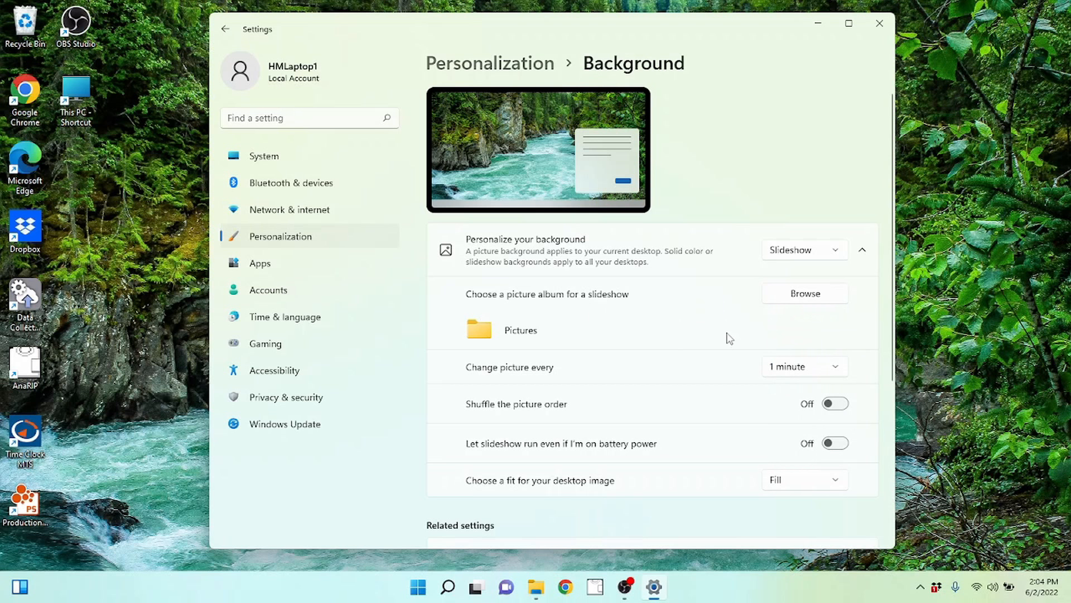
Examine the remaining slideshow options and the available fit choices for the desktop image.
scroll(634, 369, down, 2)
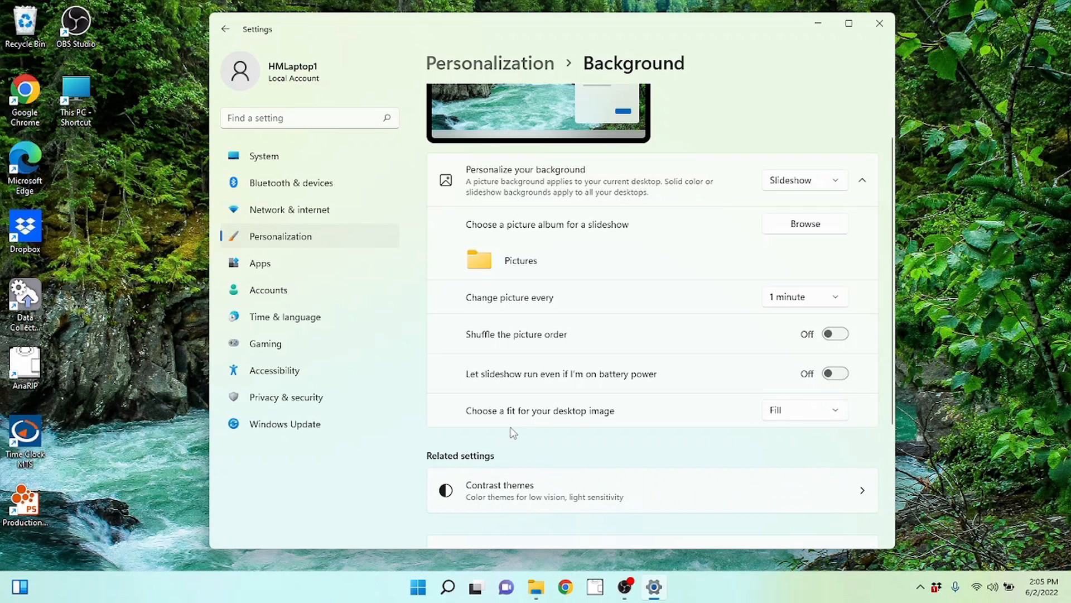
click(804, 417)
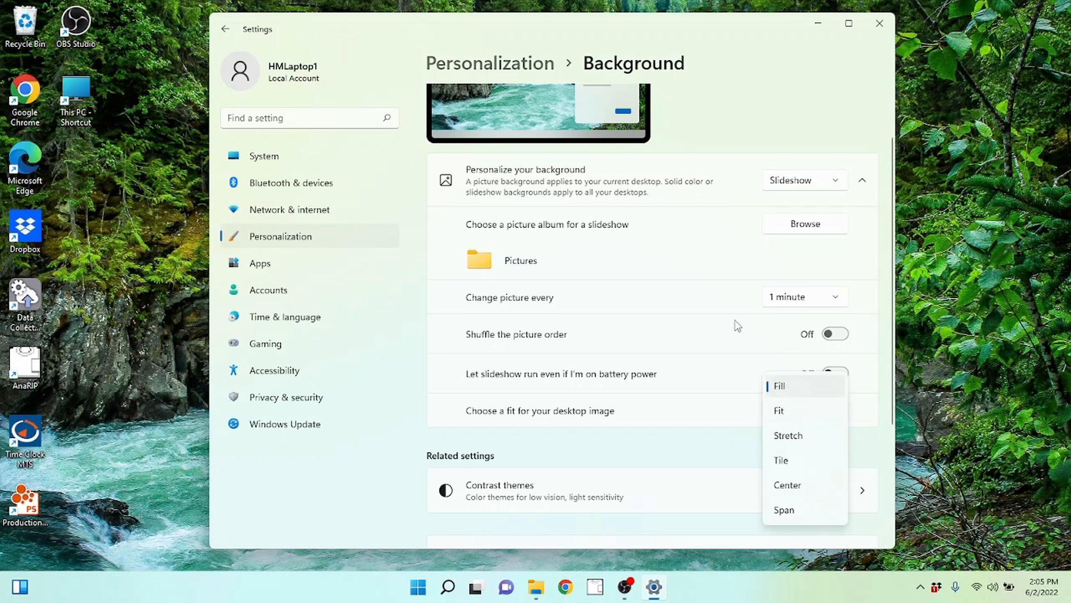
click(893, 279)
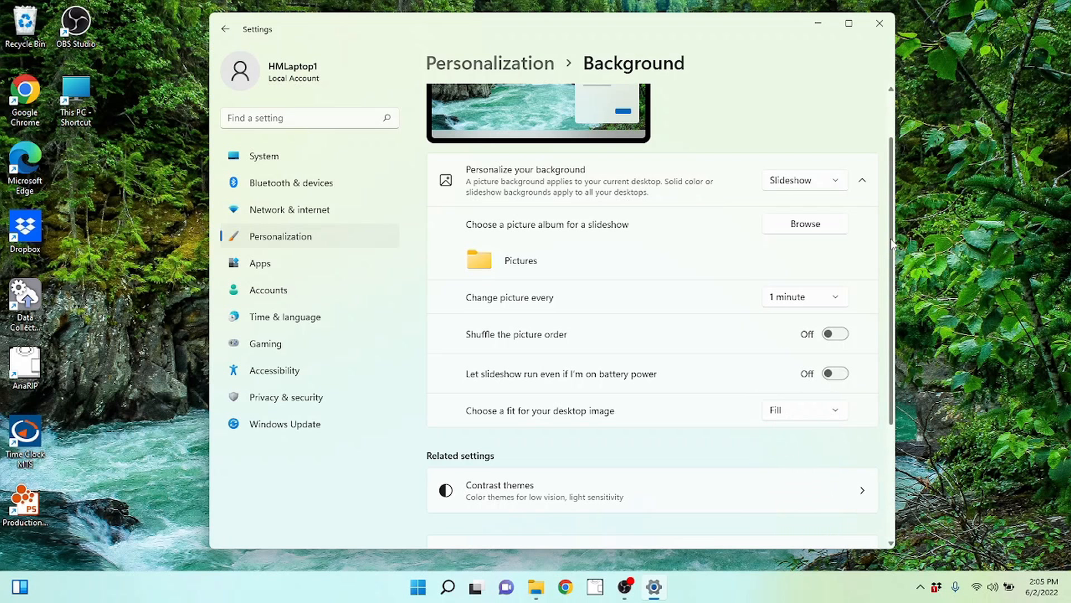
scroll(892, 279, up, 2)
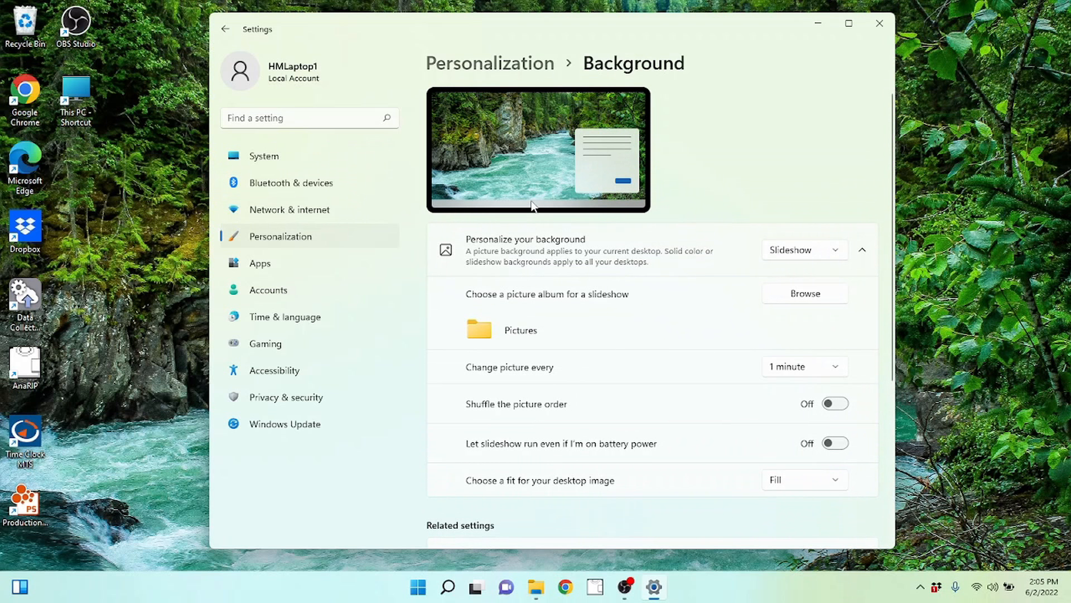
Return to the main Personalization page and check its options while the slideshow runs on the desktop.
click(226, 30)
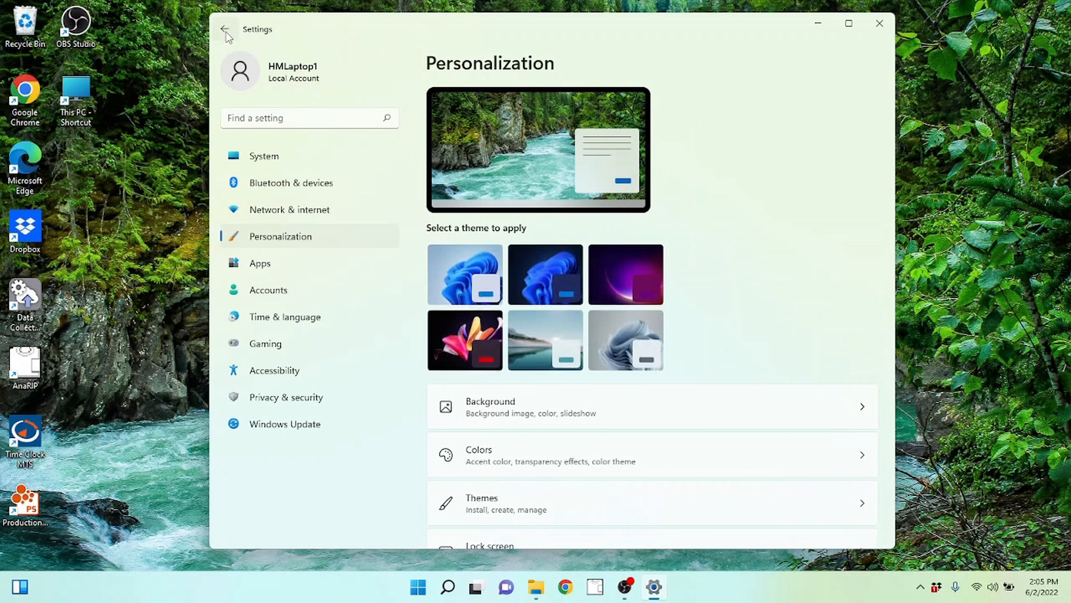
scroll(653, 390, down, 3)
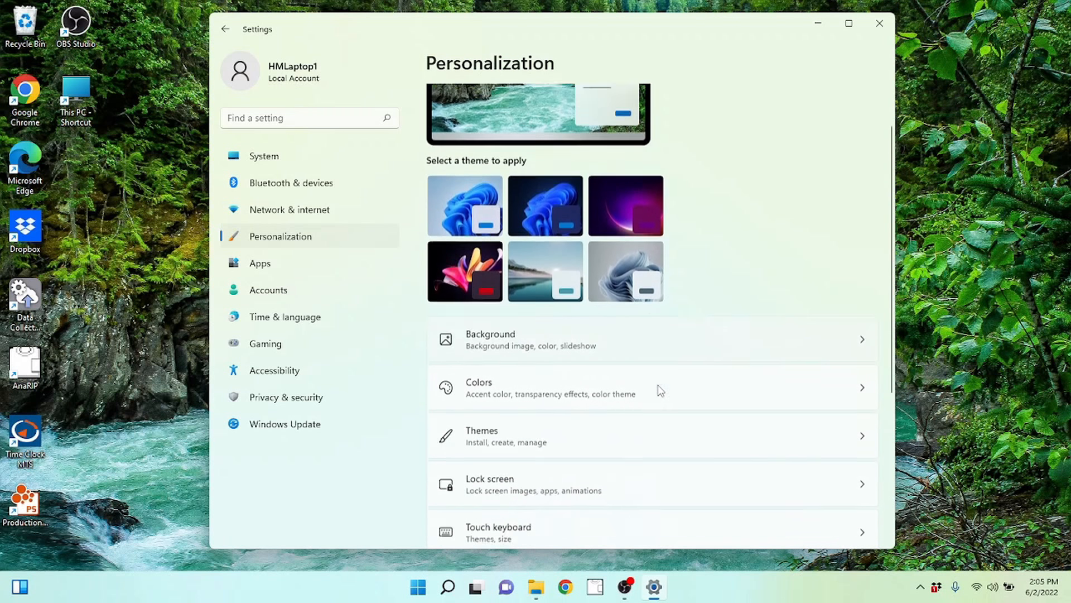
scroll(613, 329, up, 2)
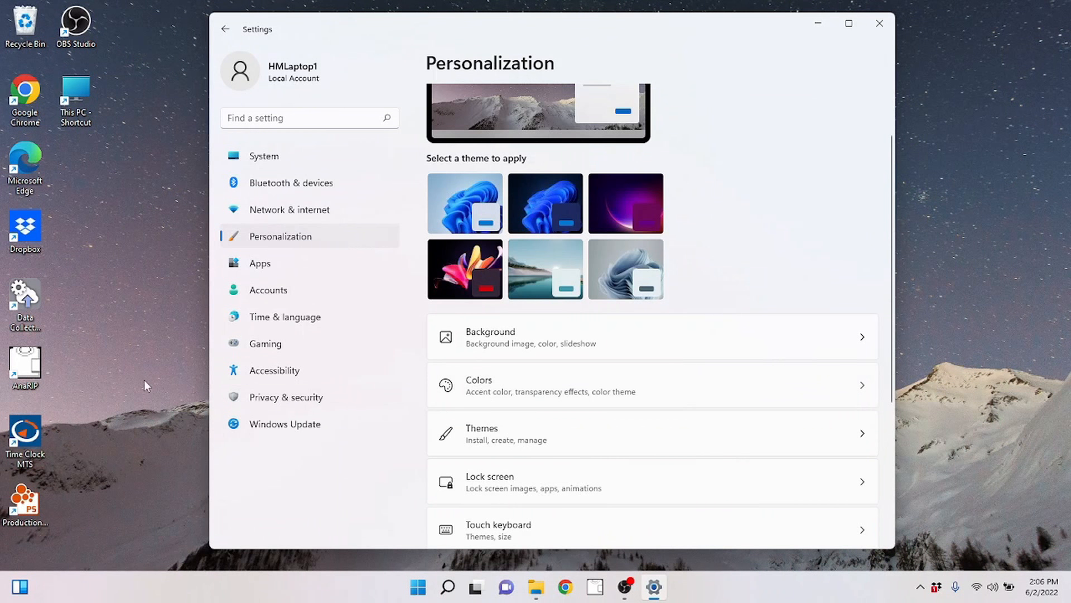
drag(539, 29, 562, 36)
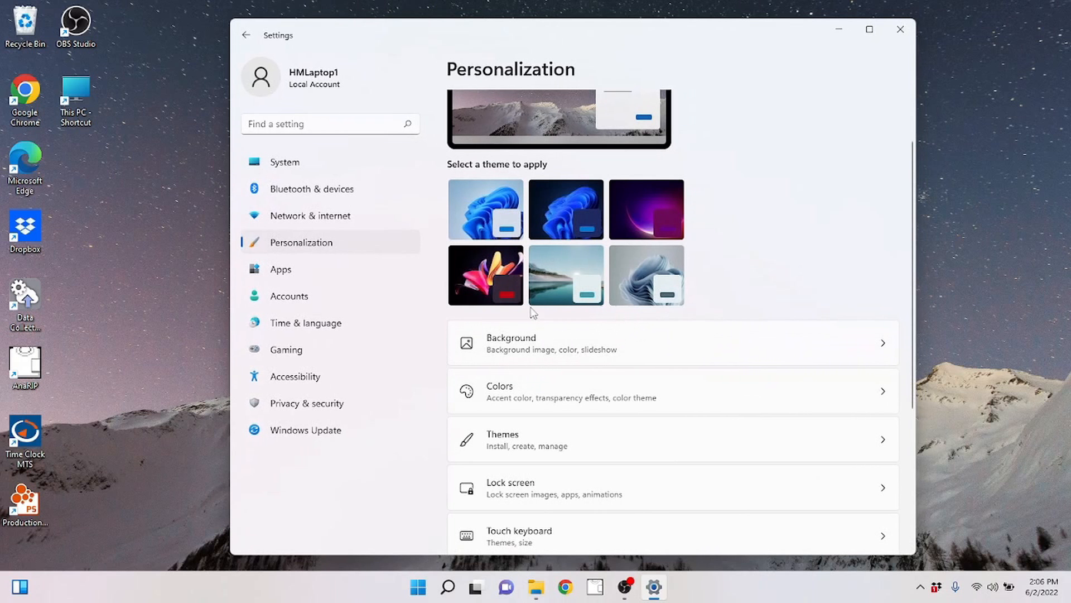
Go to the Colors settings, look through the Windows colors and set the accent color to the warm grey in the fourth row.
click(509, 399)
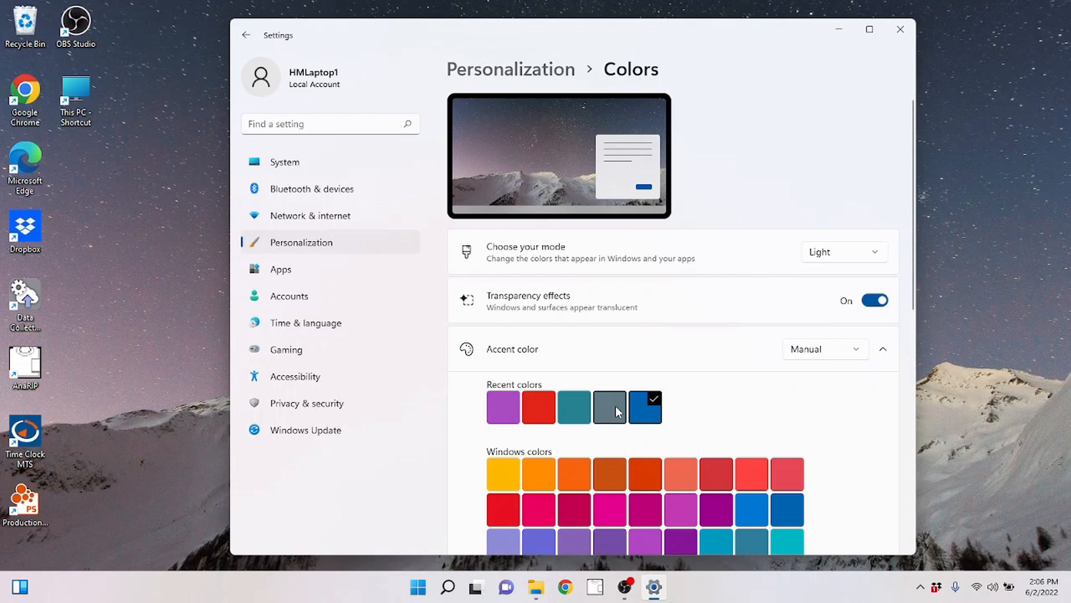
scroll(645, 423, down, 3)
scroll(646, 424, down, 1)
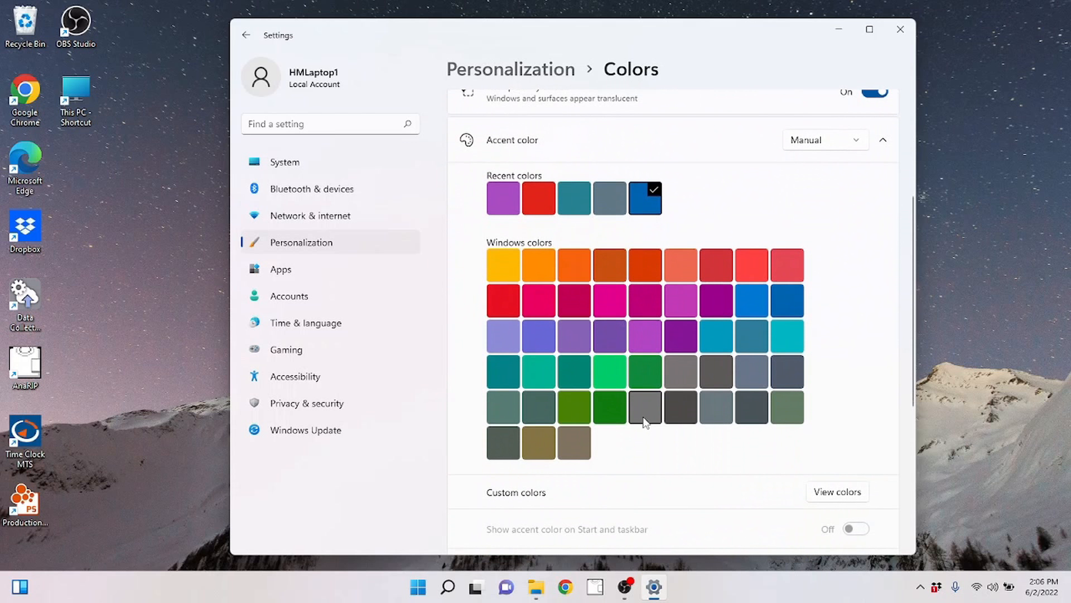
scroll(645, 419, up, 3)
scroll(644, 418, down, 2)
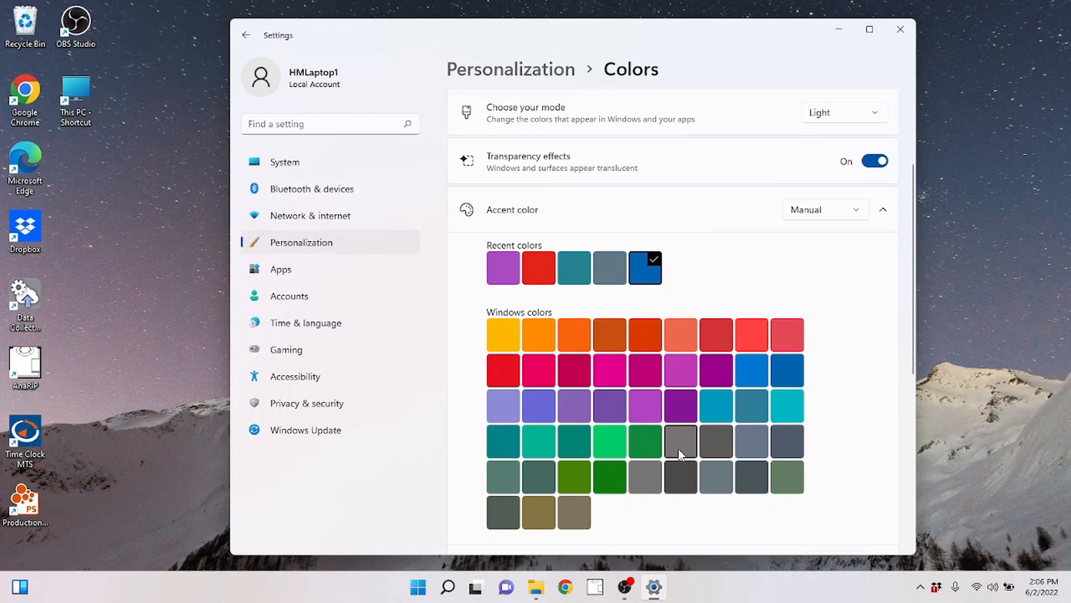
click(680, 441)
scroll(682, 449, up, 3)
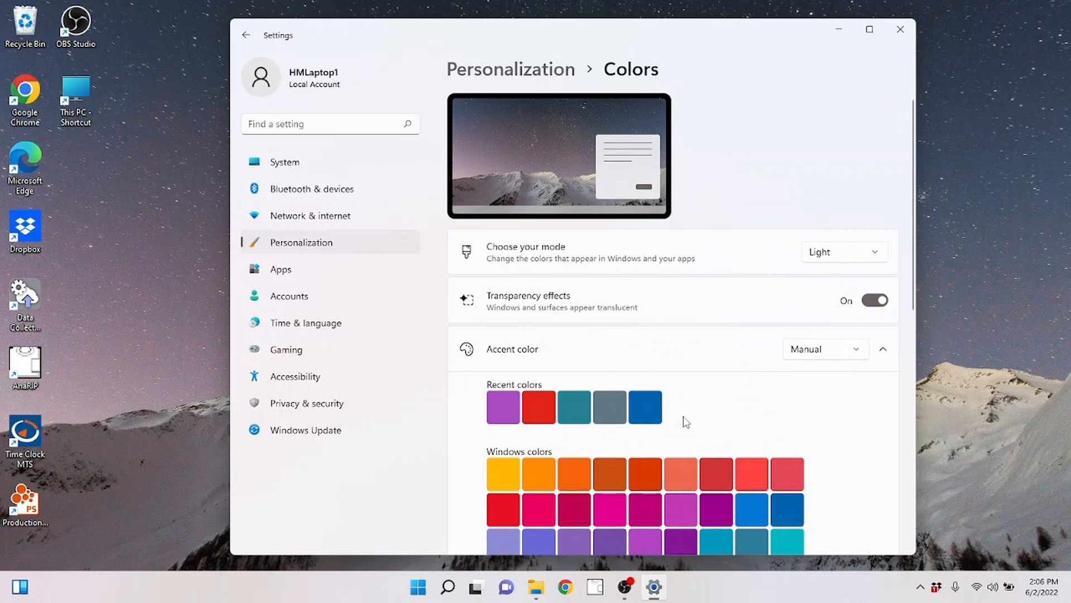
scroll(683, 424, down, 4)
scroll(699, 424, up, 3)
Check how the Start menu looks with the grey accent color and review the accent options for taskbar and title bars.
click(419, 587)
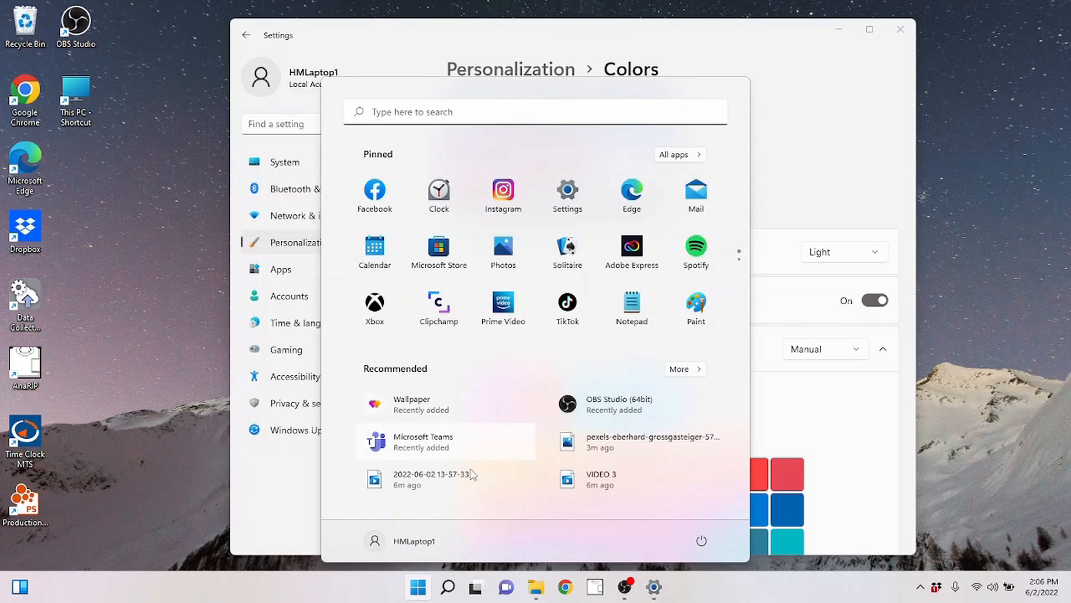
click(846, 146)
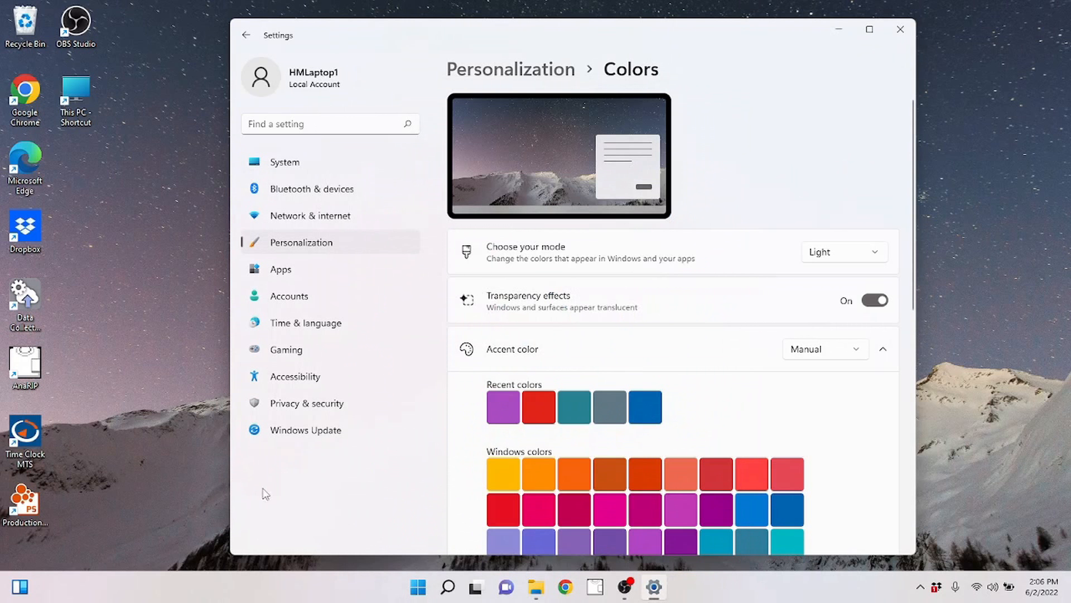
scroll(702, 358, down, 7)
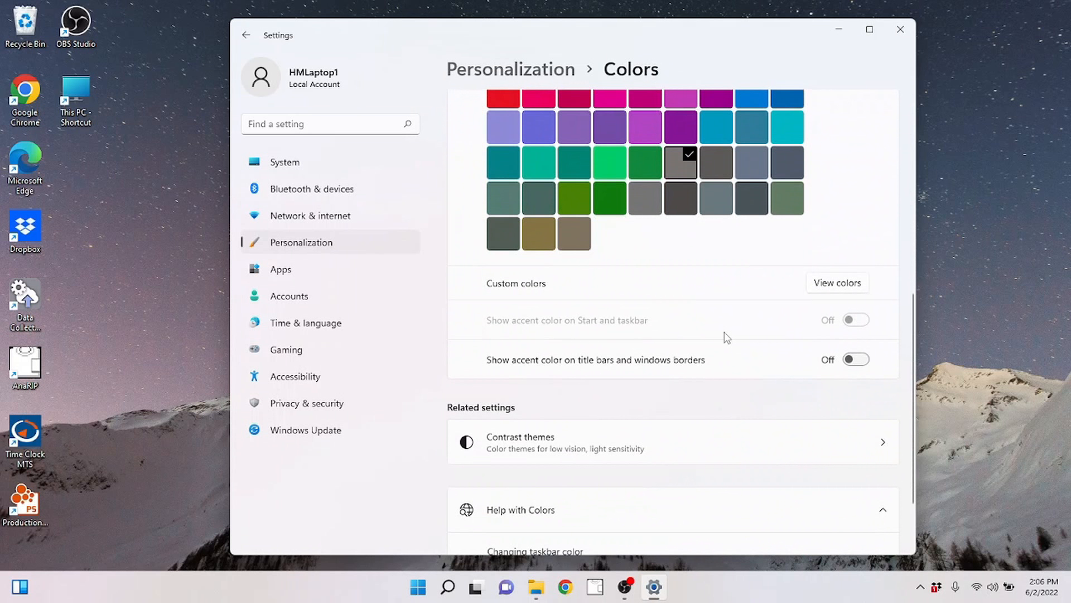
Leave the Colors settings, open the Themes settings and look over the current theme options and related settings.
scroll(661, 409, up, 7)
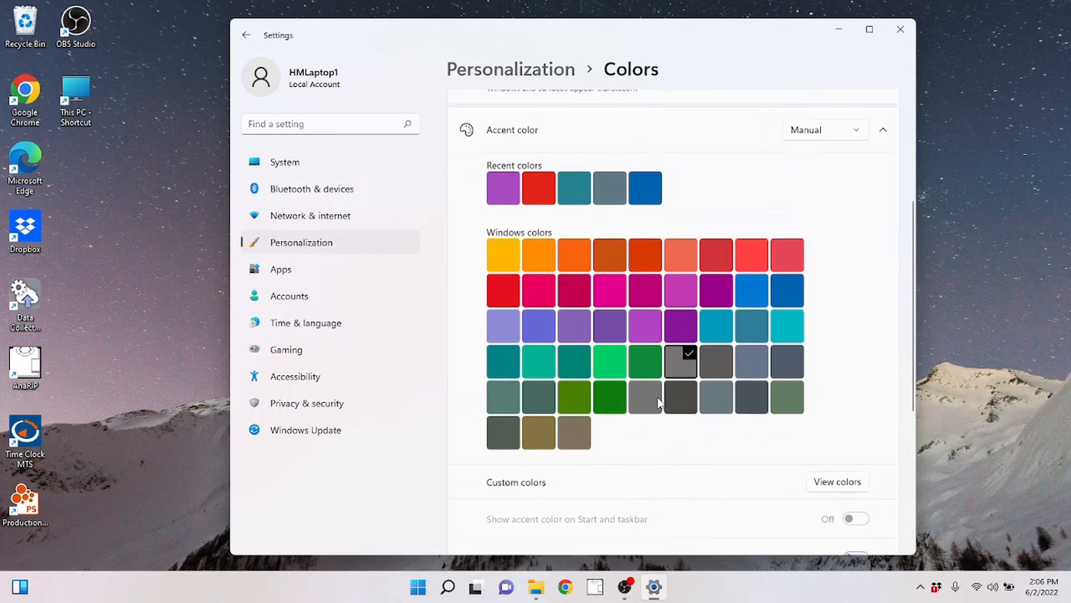
click(247, 37)
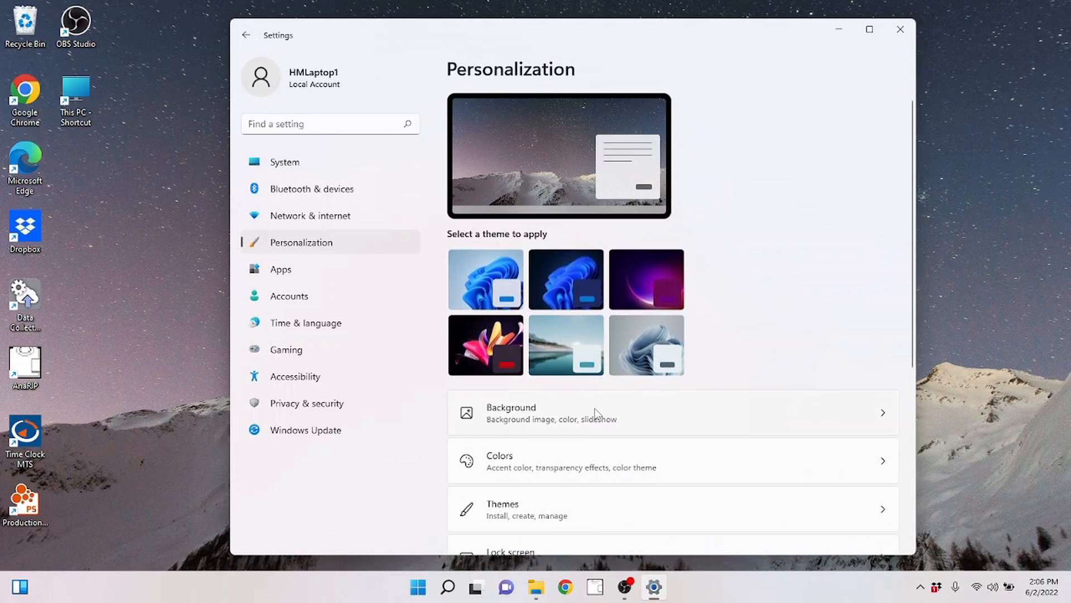
click(520, 382)
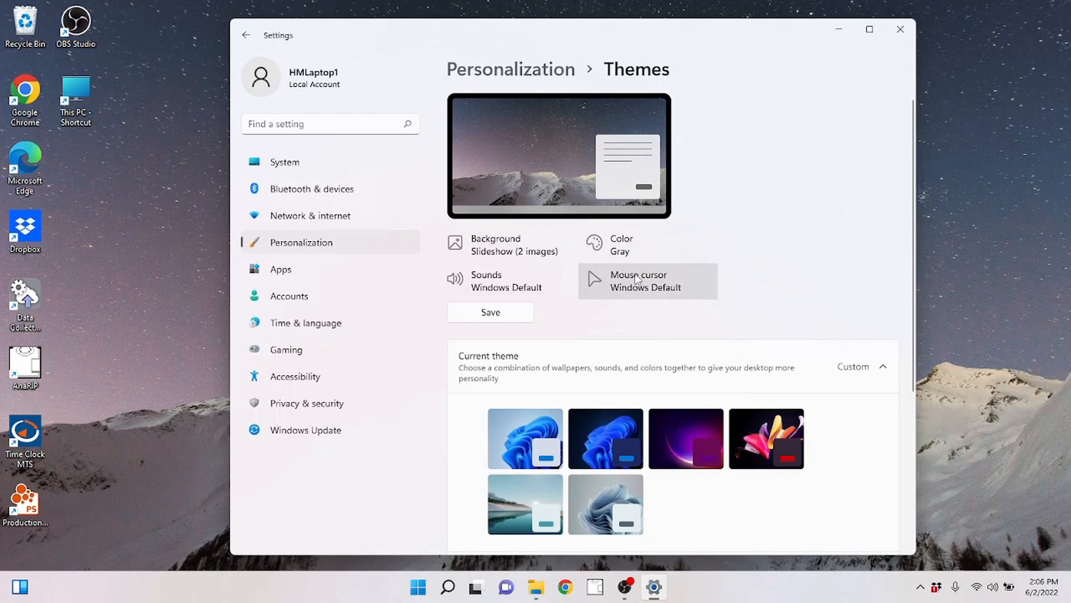
scroll(573, 337, down, 5)
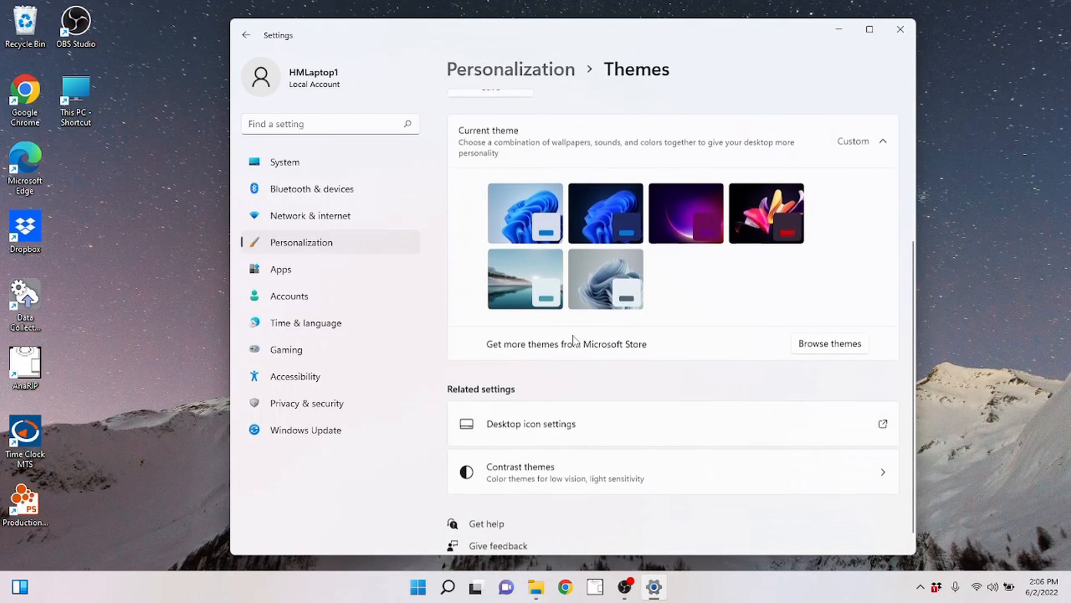
scroll(575, 340, up, 5)
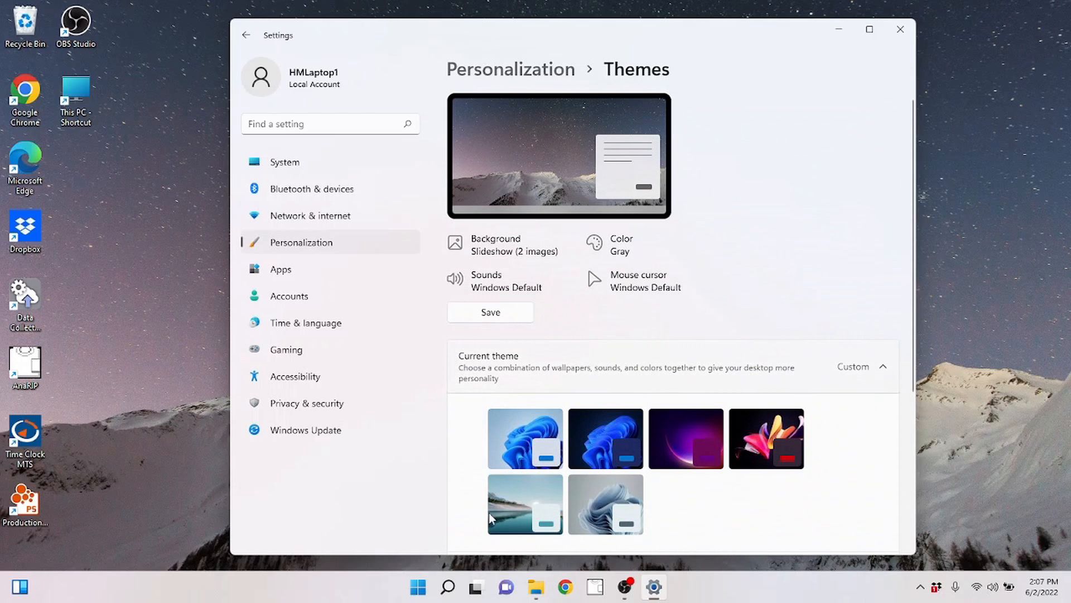
Open the Microsoft Store and search for "desktop themes".
click(419, 587)
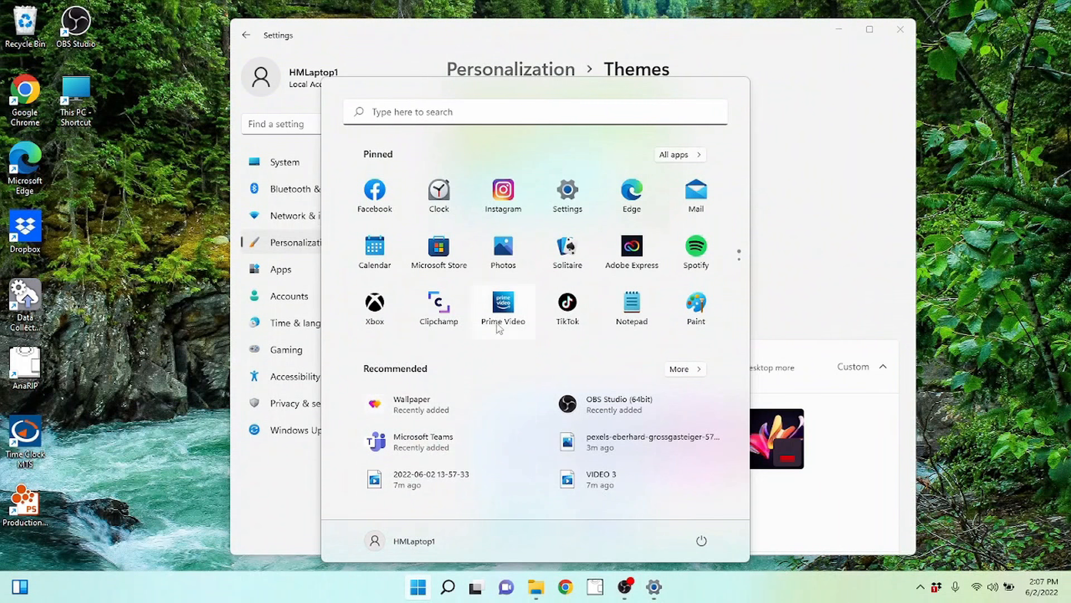
click(439, 247)
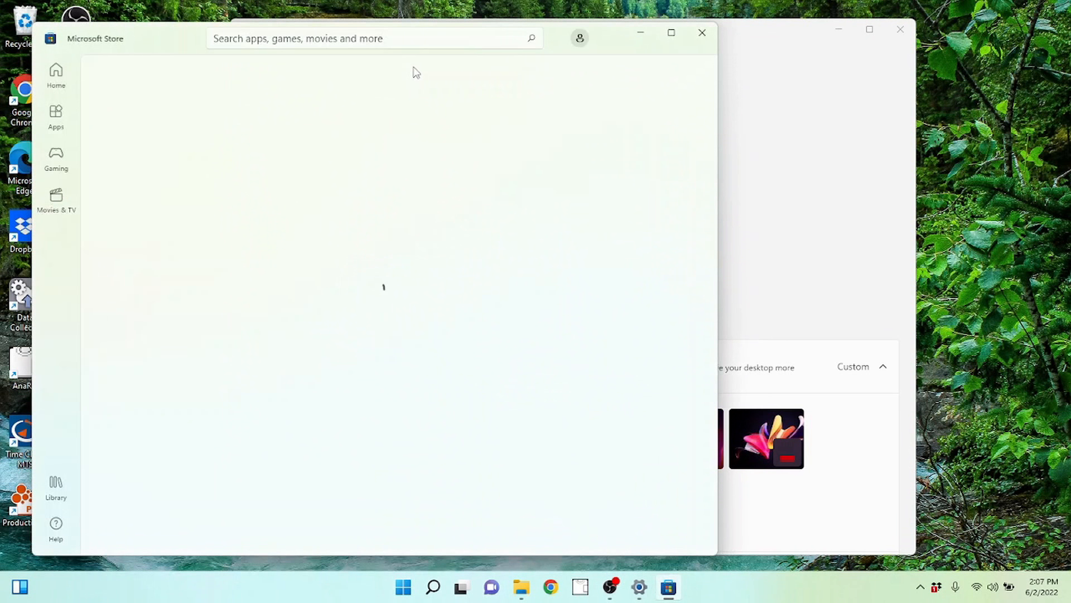
click(311, 38)
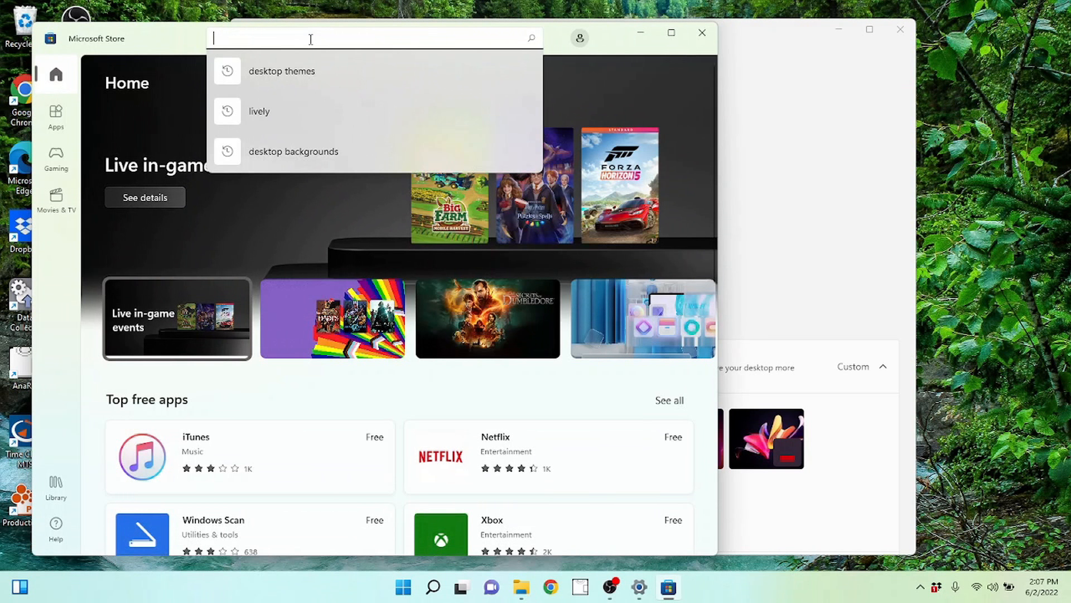
click(285, 72)
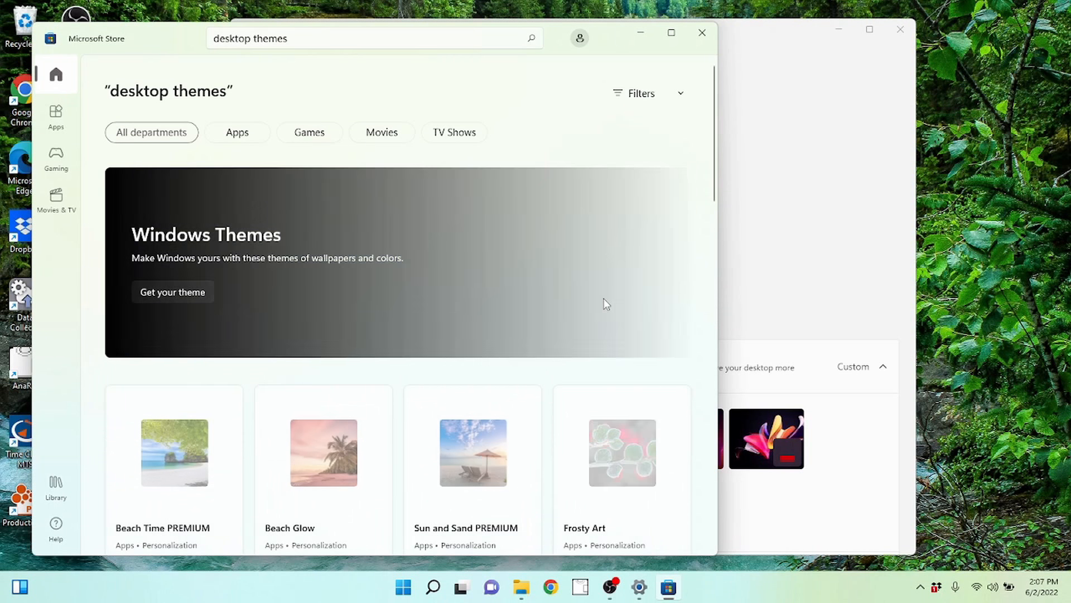
Browse the free desktop themes in the search results and open the Mountain Dwellings theme's page.
scroll(350, 334, down, 4)
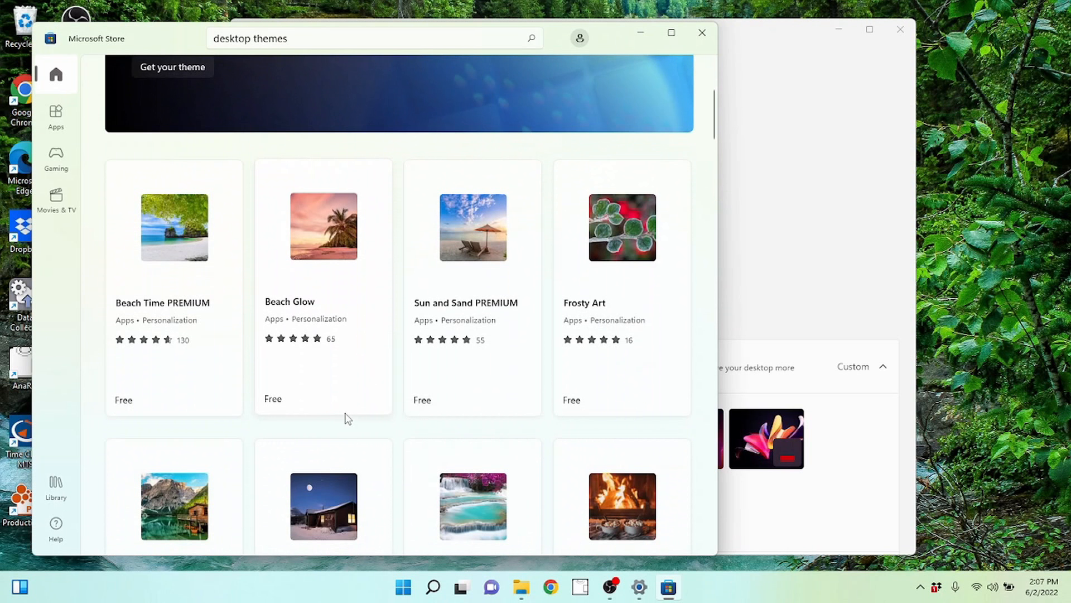
scroll(347, 418, down, 1)
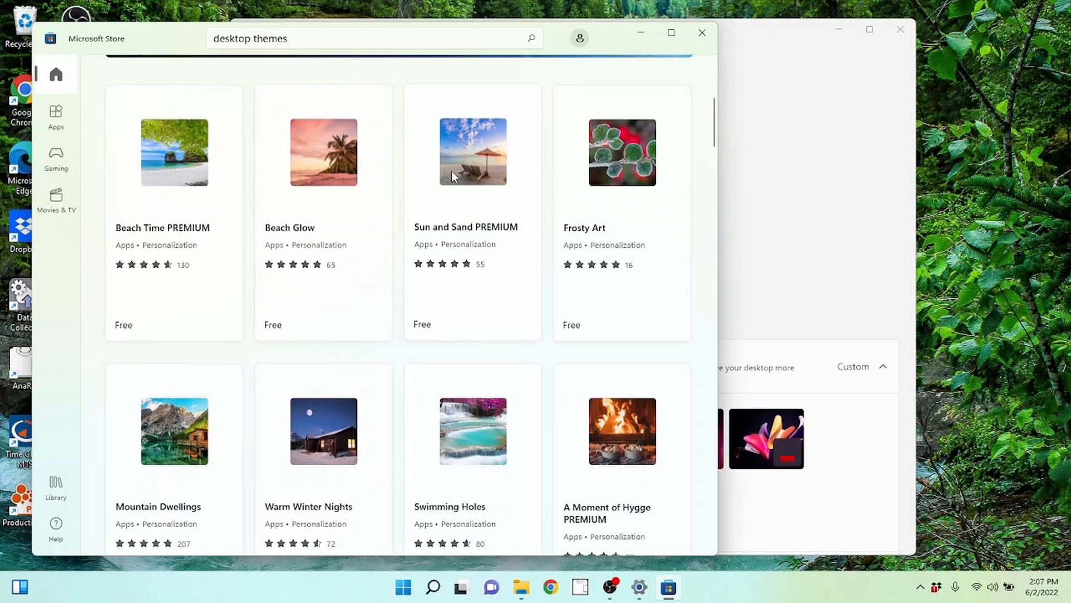
scroll(629, 279, down, 1)
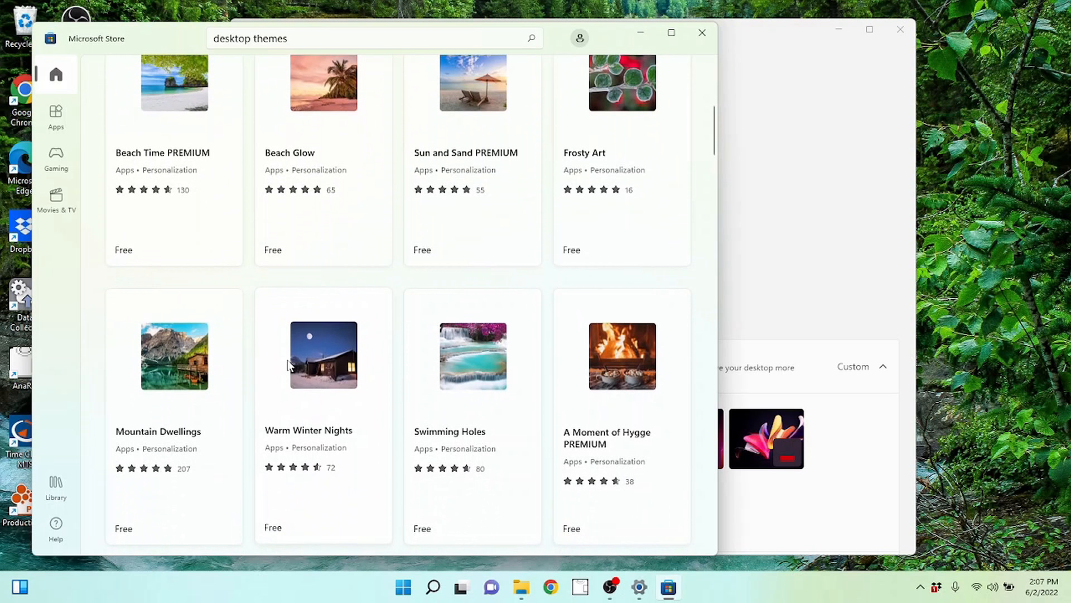
scroll(153, 361, down, 2)
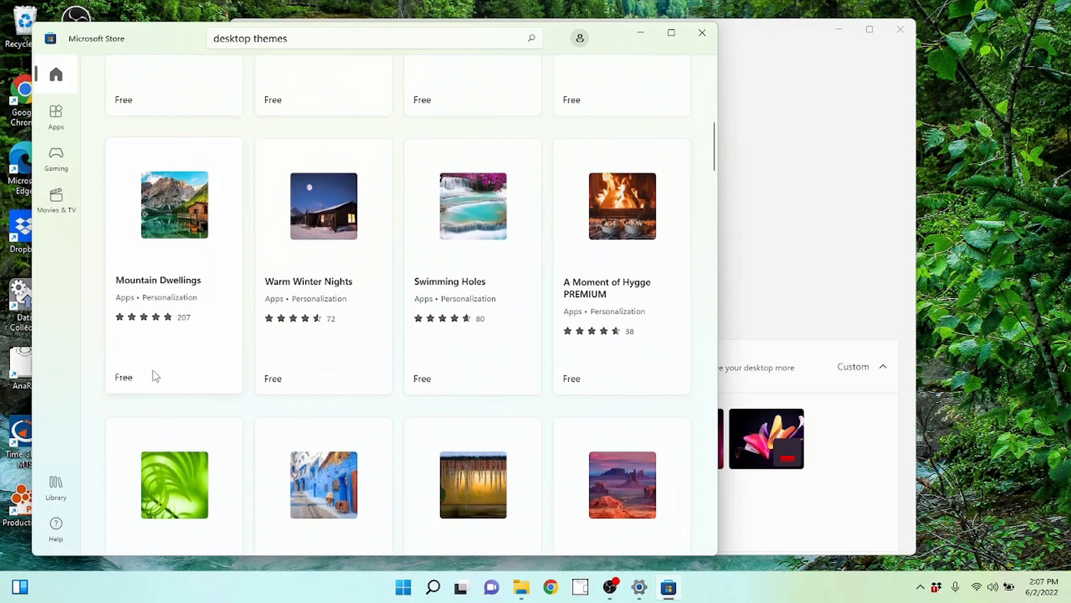
click(157, 229)
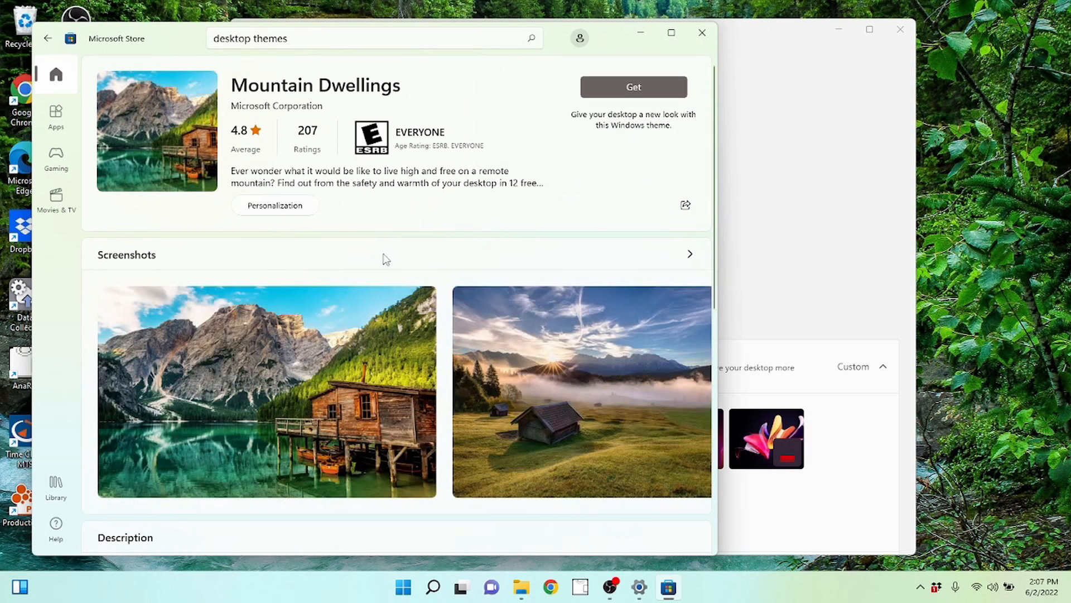
Try to get the Mountain Dwellings theme, dismiss the Microsoft account sign-in and close the Store.
click(616, 90)
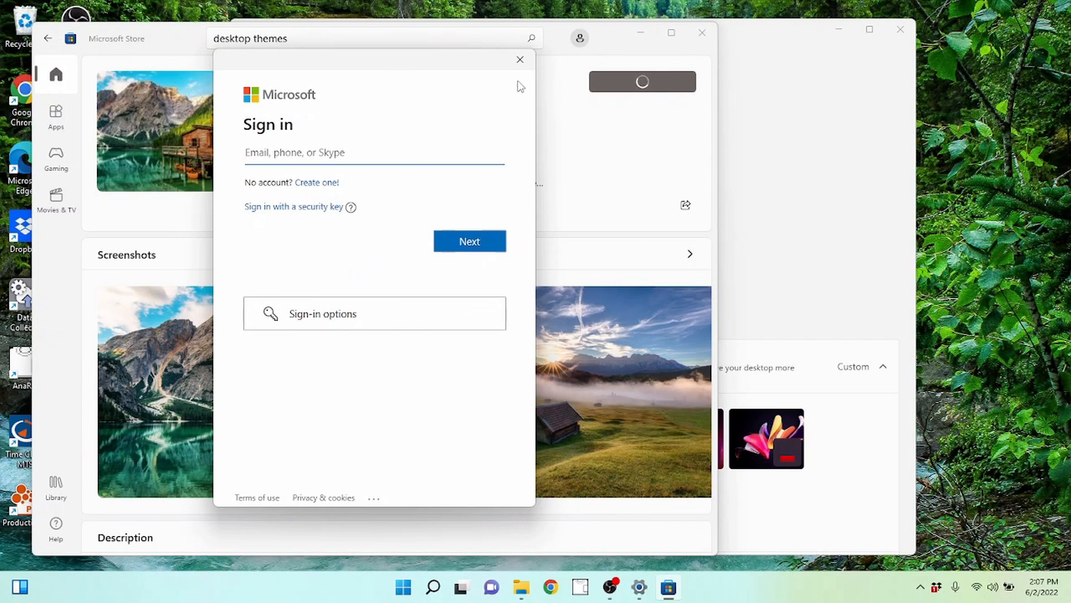
click(520, 59)
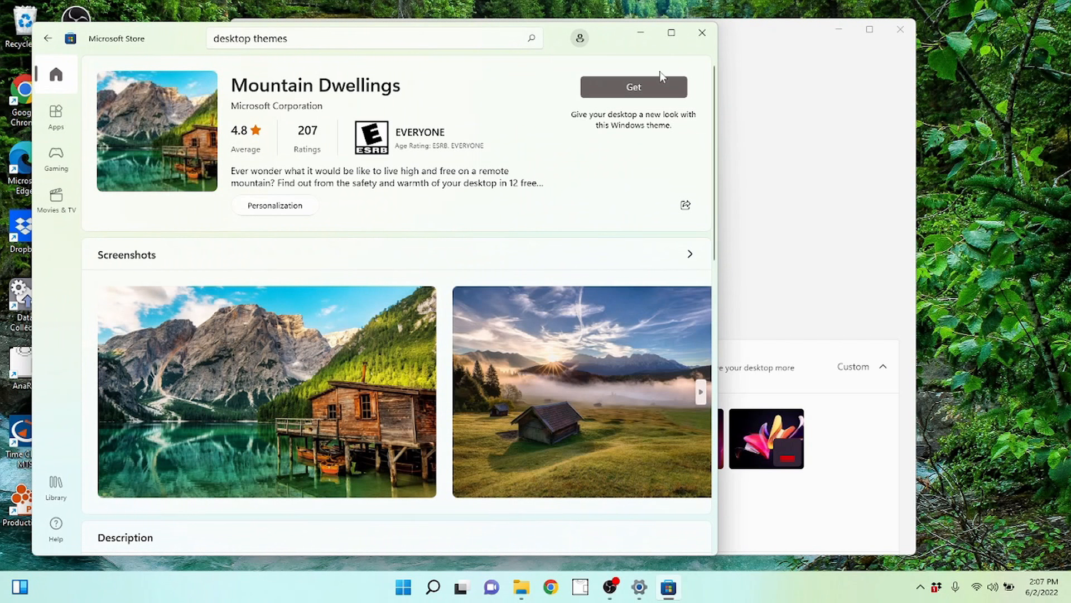
drag(627, 54, 758, 45)
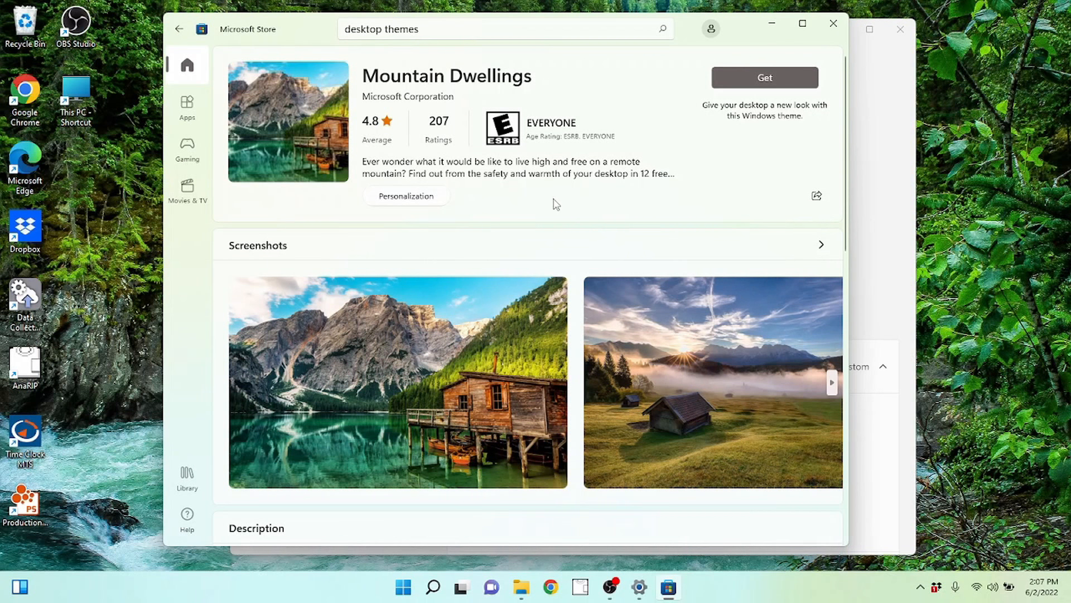
click(834, 23)
Review the current theme and related settings on the Themes page again, and return to the main Personalization page.
scroll(563, 381, down, 2)
scroll(569, 366, up, 2)
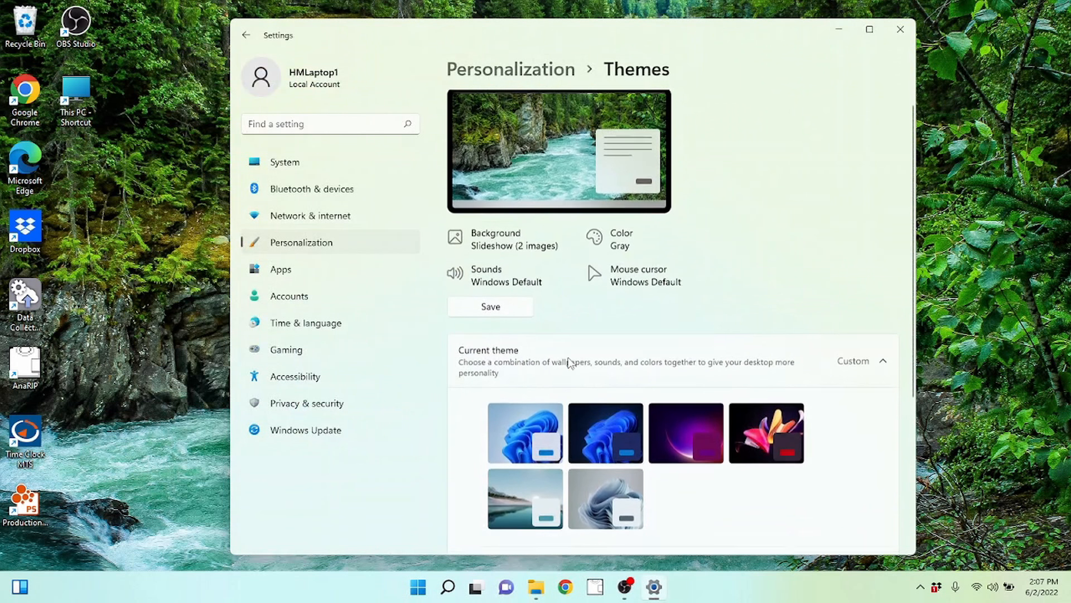
scroll(575, 324, down, 4)
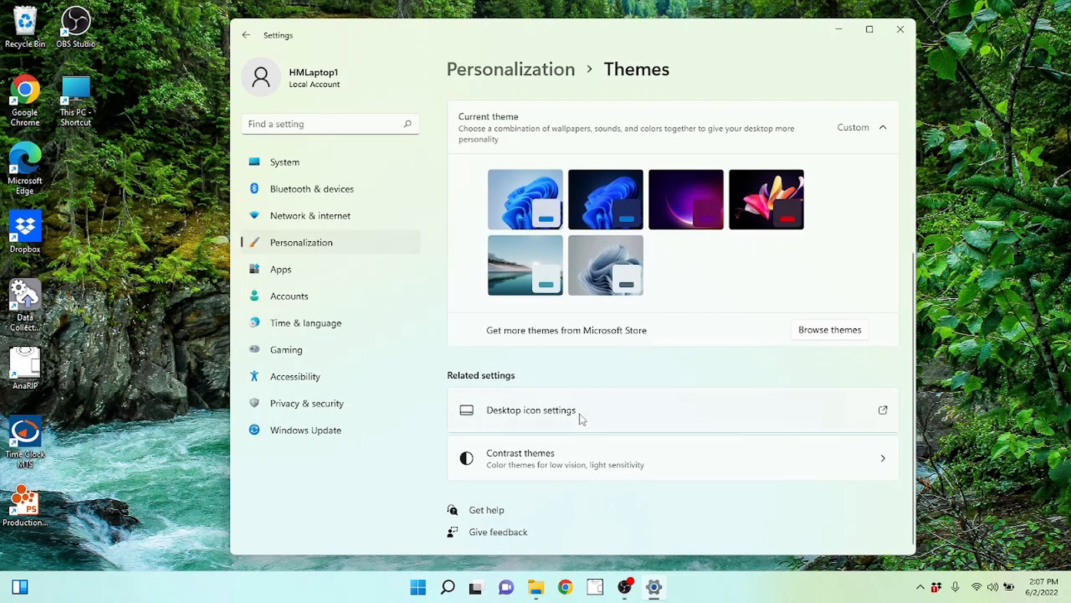
scroll(558, 380, up, 4)
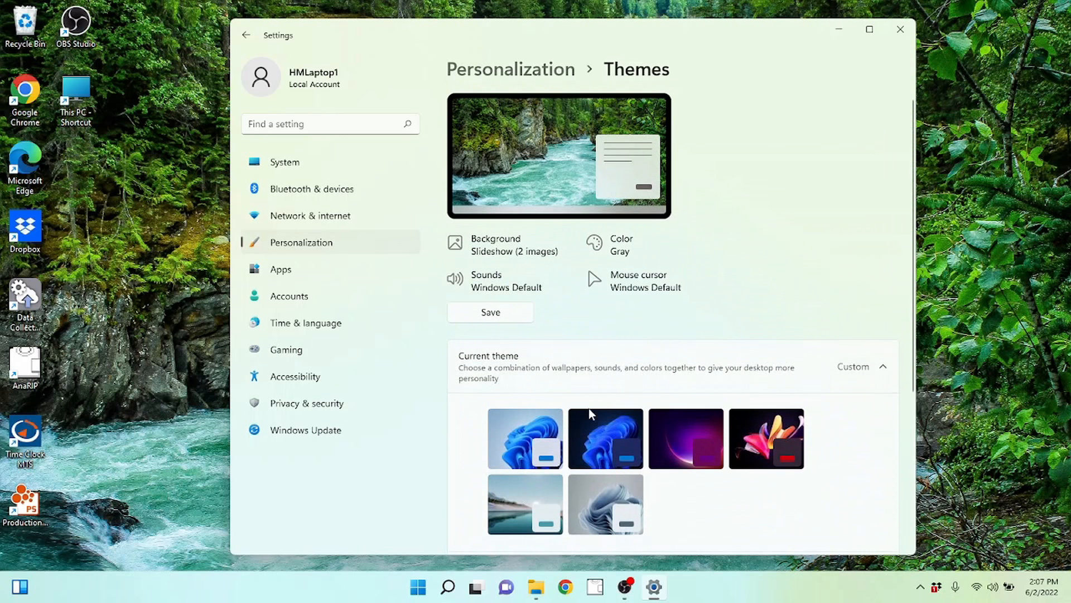
scroll(564, 357, down, 4)
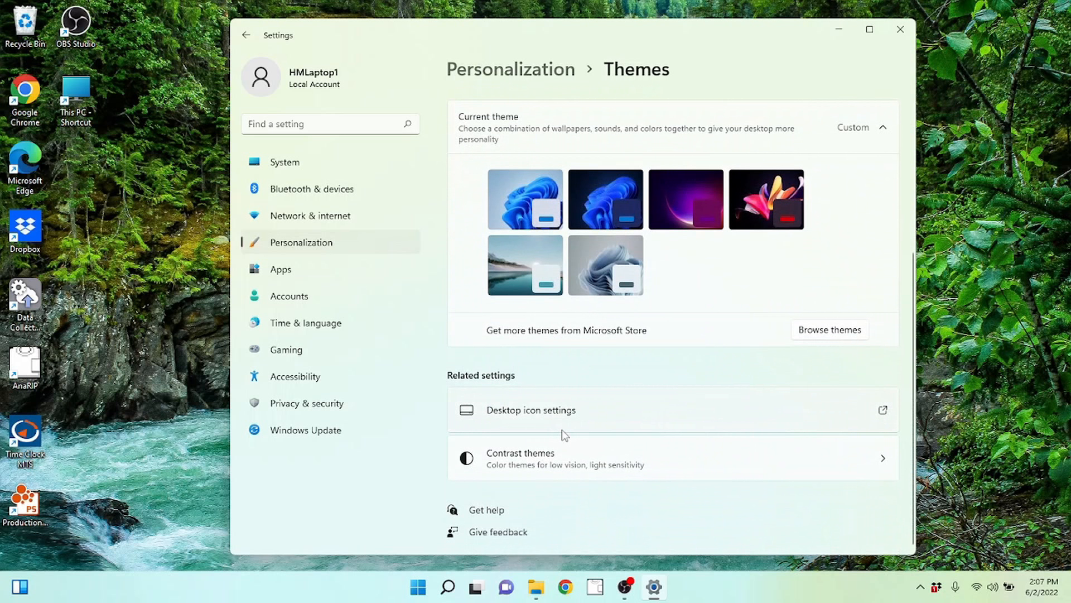
click(246, 35)
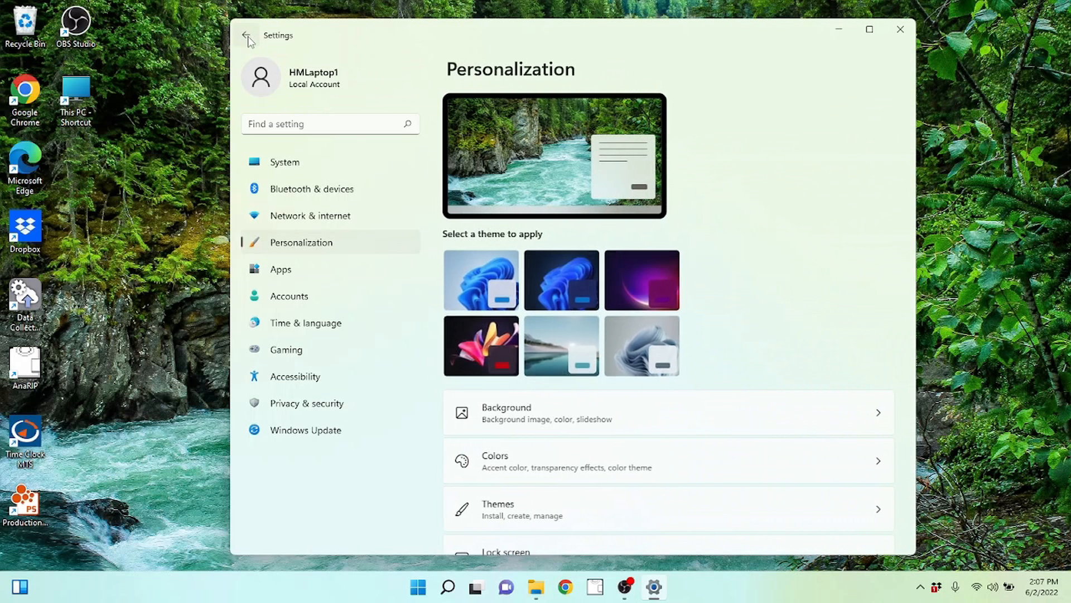
Open the Lock screen settings, switch the lock screen to Picture and choose the recent image of the sunset over a lake.
scroll(526, 306, down, 5)
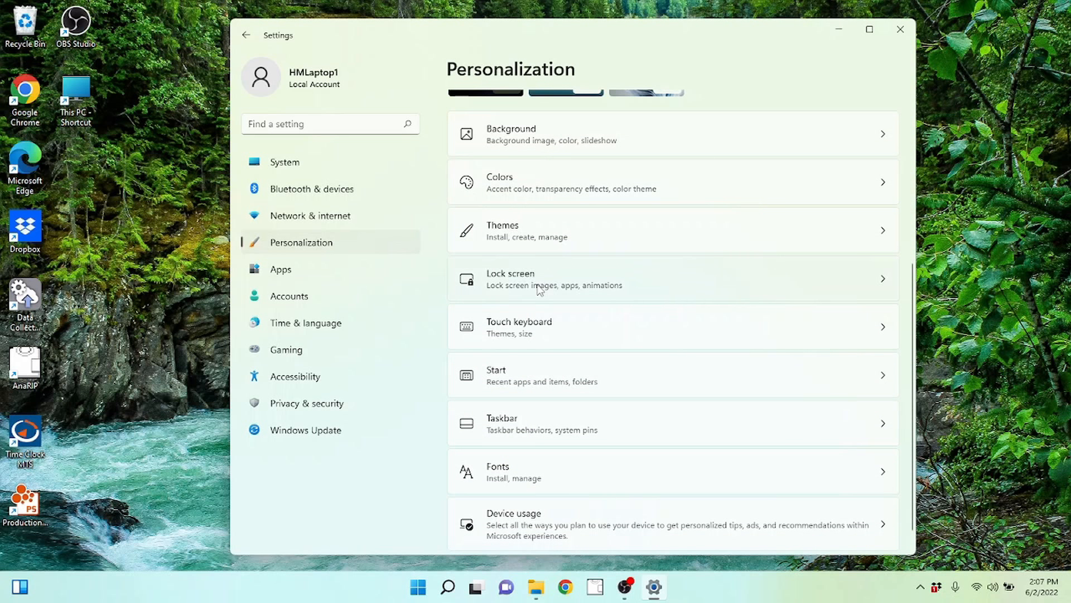
click(539, 282)
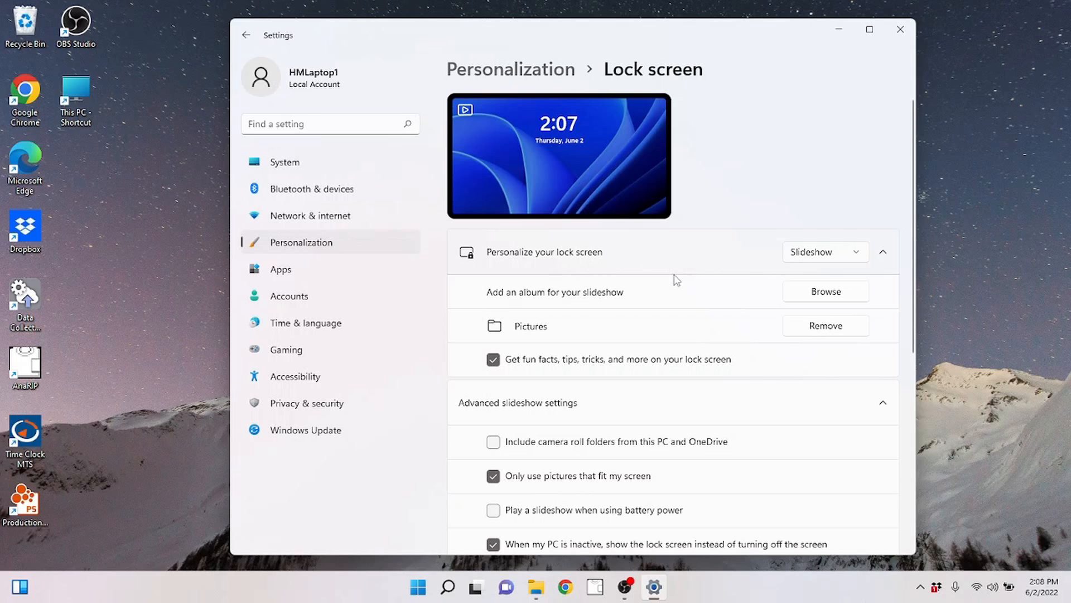
click(809, 253)
click(809, 229)
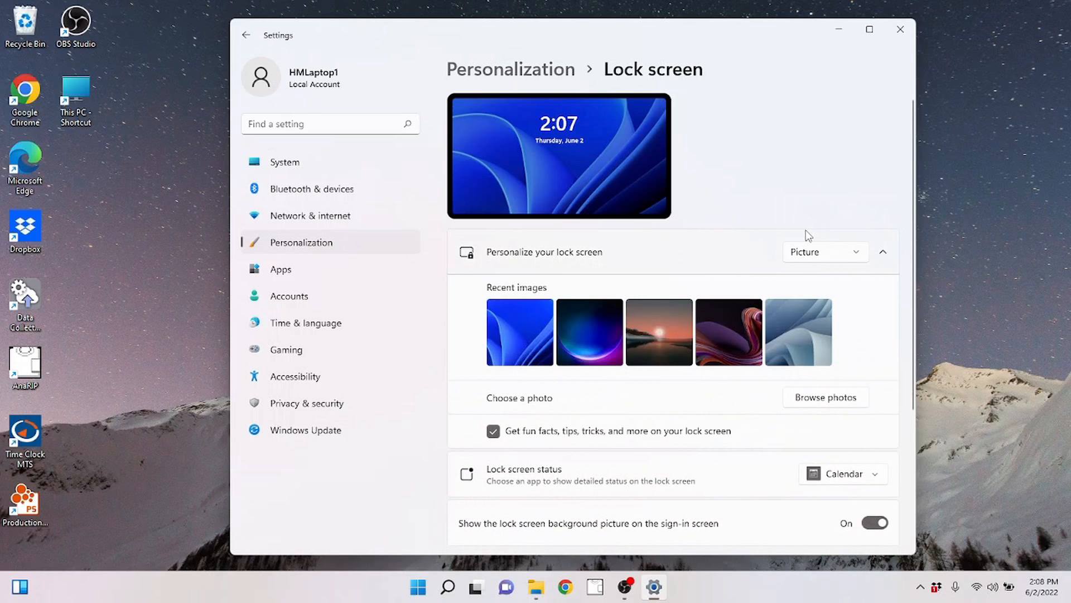
click(663, 350)
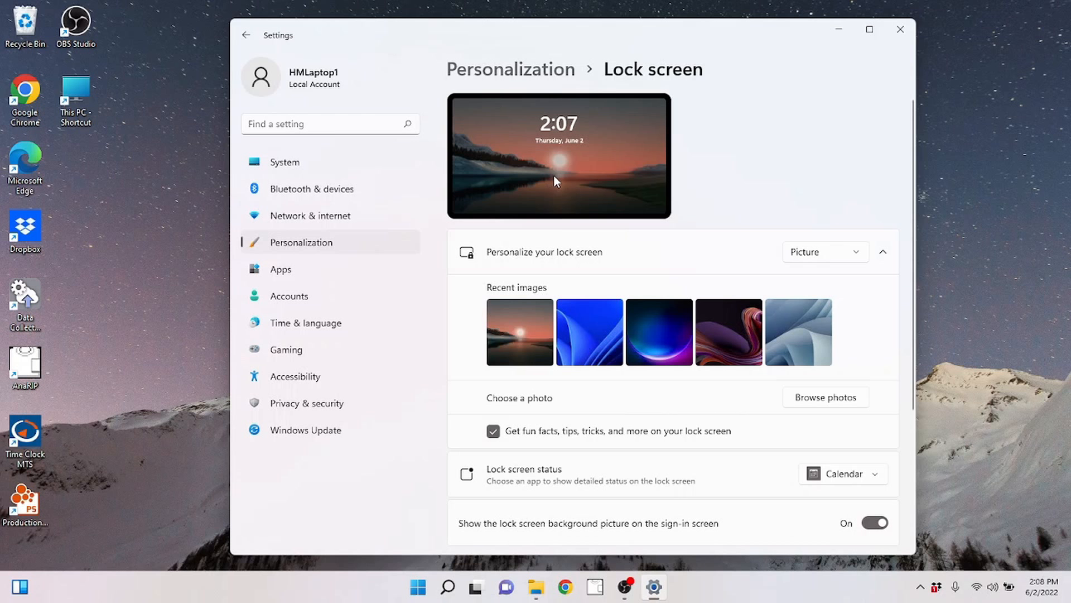
Review the remaining lock screen options and check the Pictures folder for a custom photo without choosing one.
scroll(700, 373, down, 2)
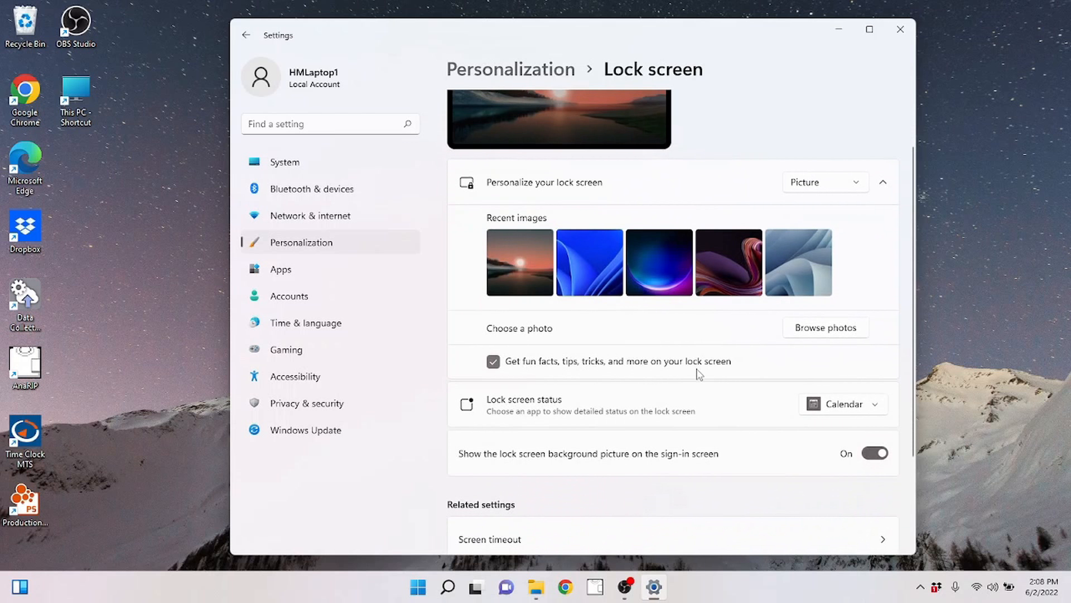
scroll(656, 362, up, 2)
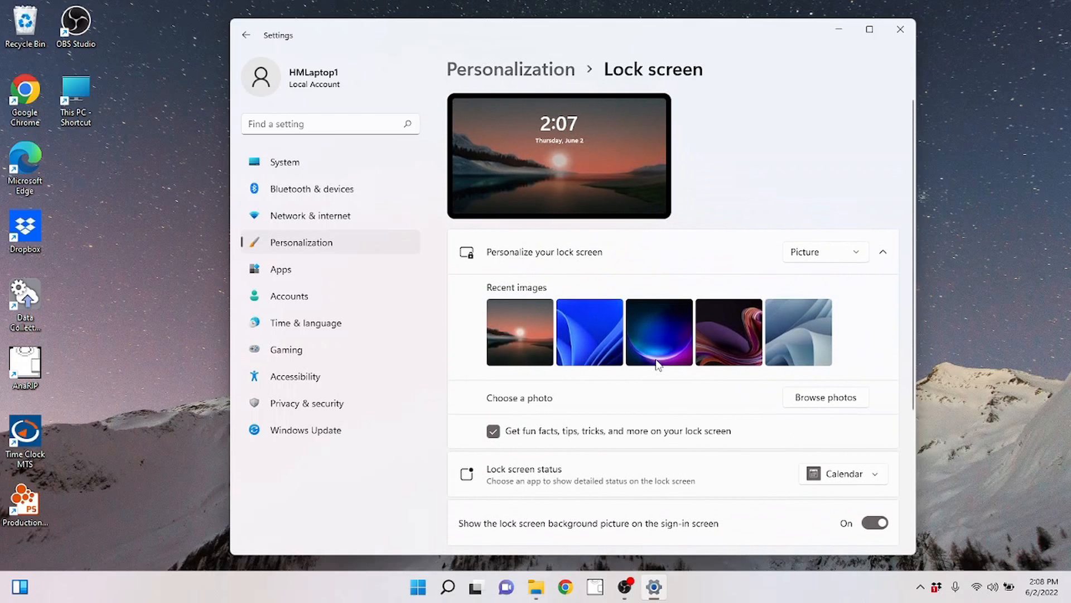
click(843, 400)
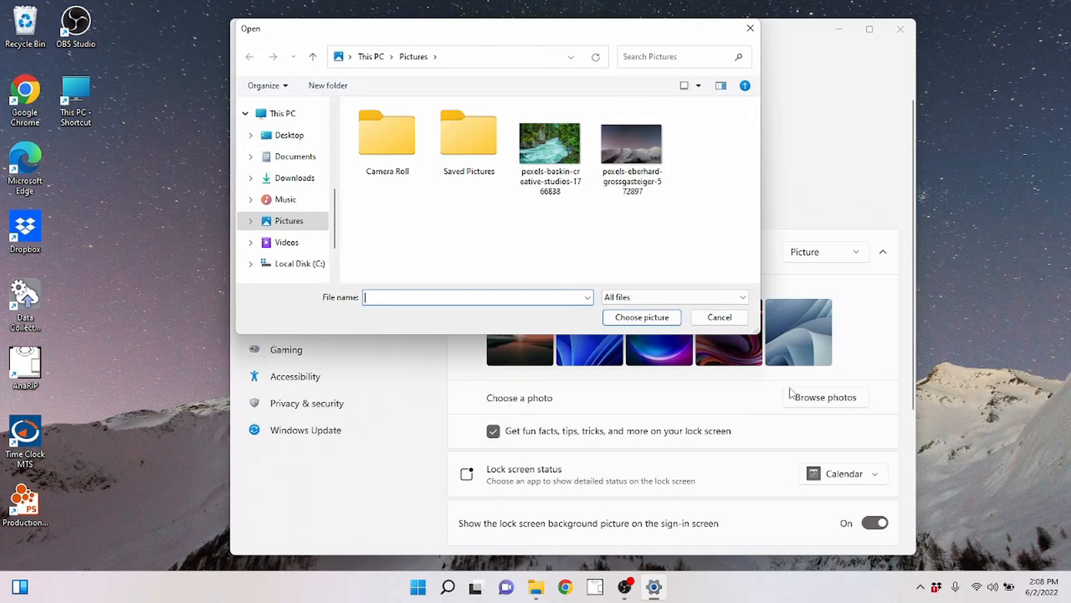
click(738, 319)
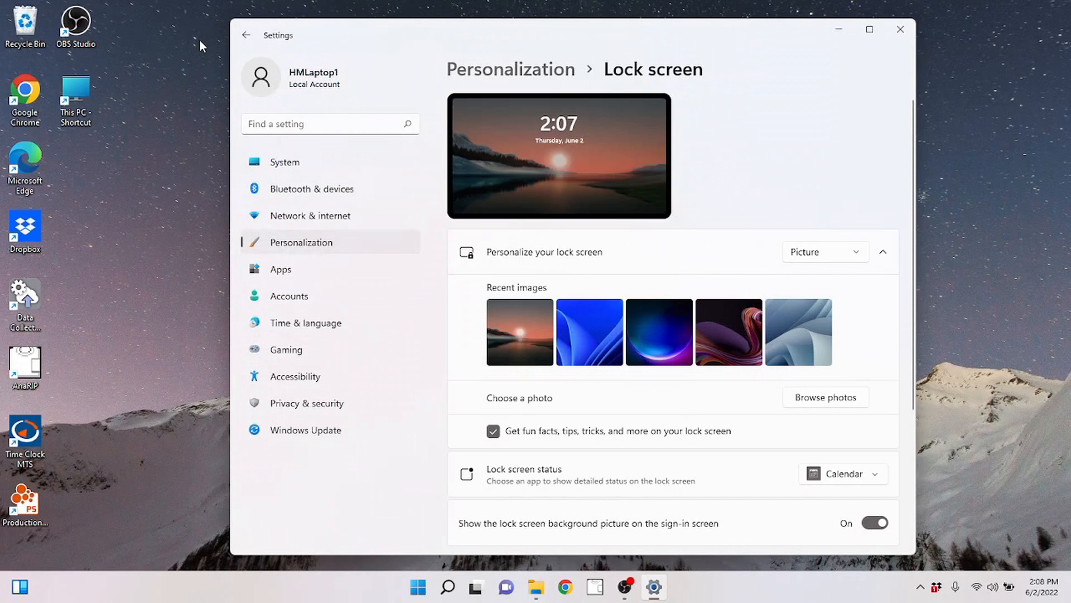
Go back to the Personalization options, view the Touch keyboard size and theme choices, and return to the Personalization list.
key(alt+Left)
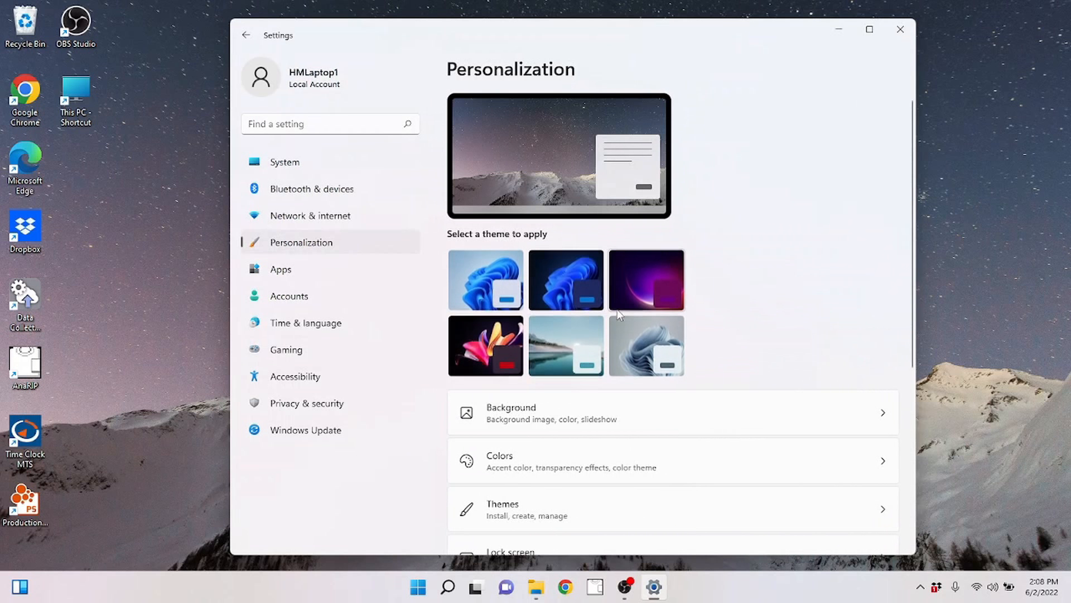
scroll(605, 341, down, 4)
scroll(605, 349, down, 1)
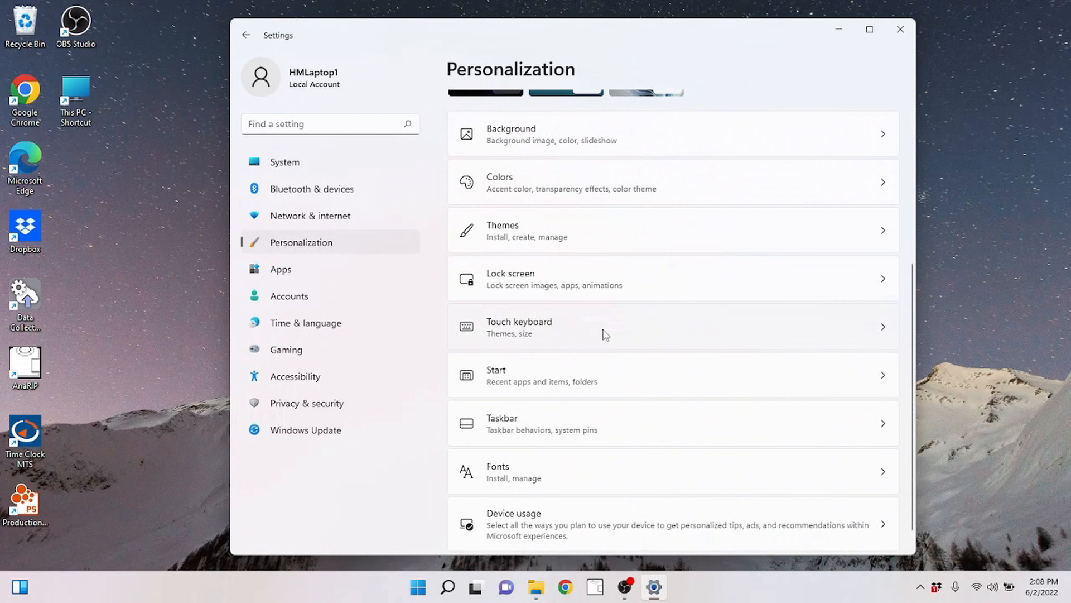
scroll(599, 334, down, 1)
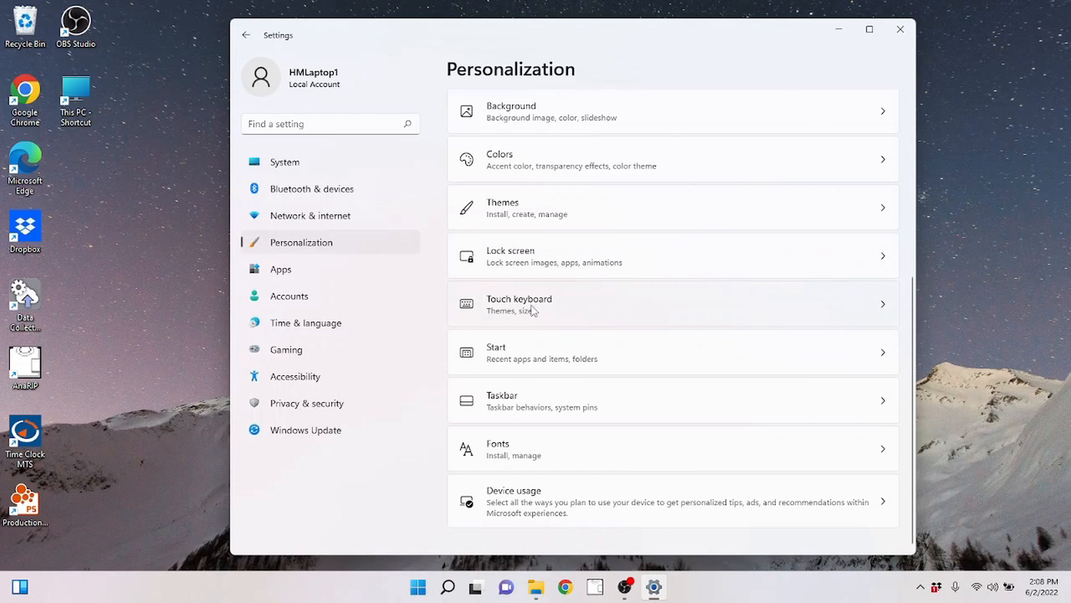
click(577, 308)
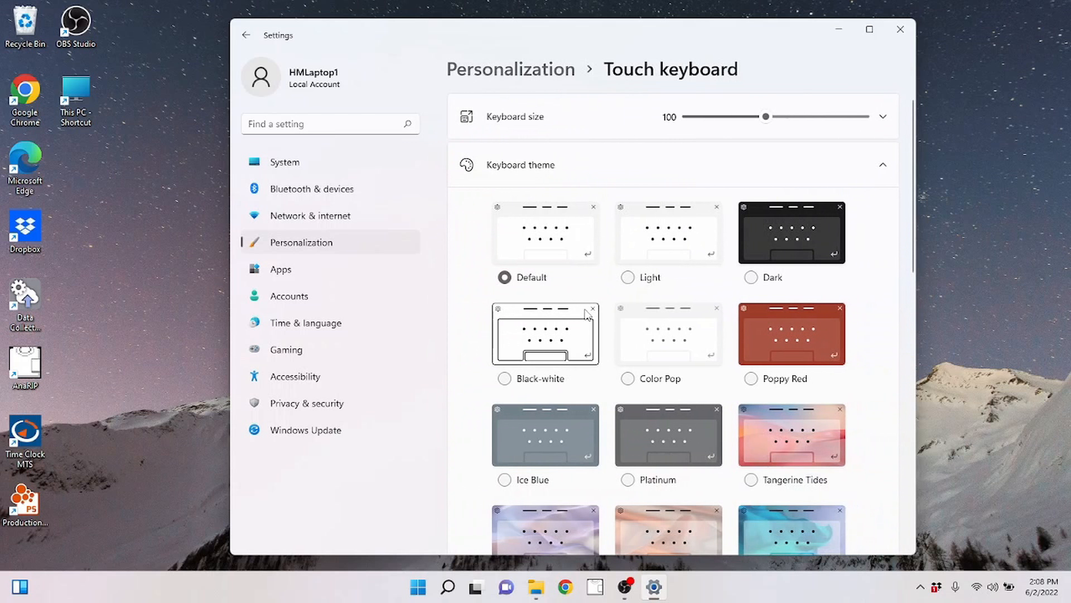
click(245, 34)
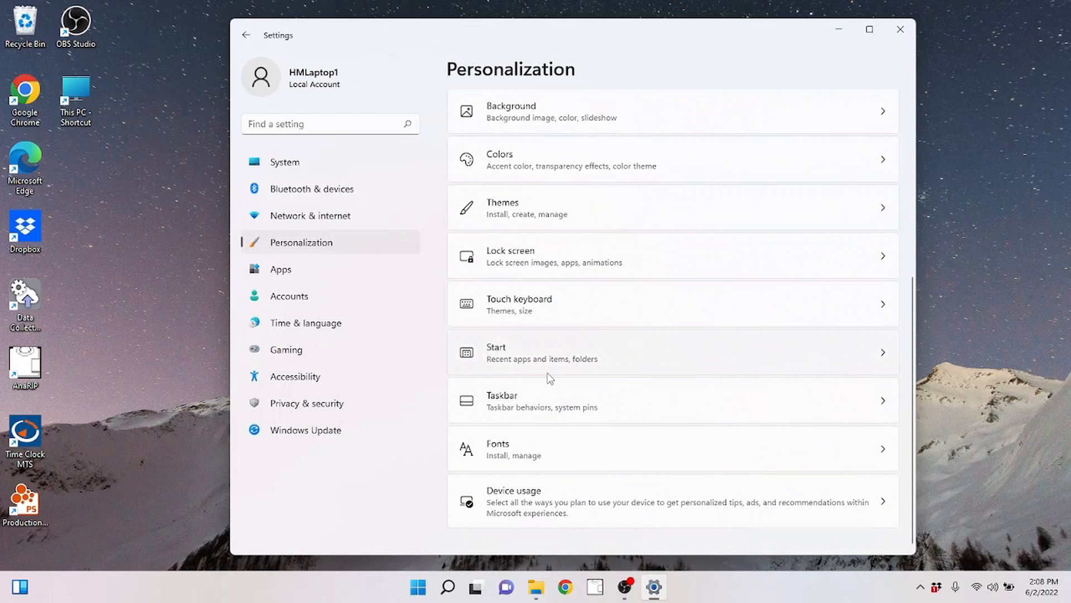
Open the Start personalization settings, turn on Show most used apps, and return to the main Personalization page.
click(518, 364)
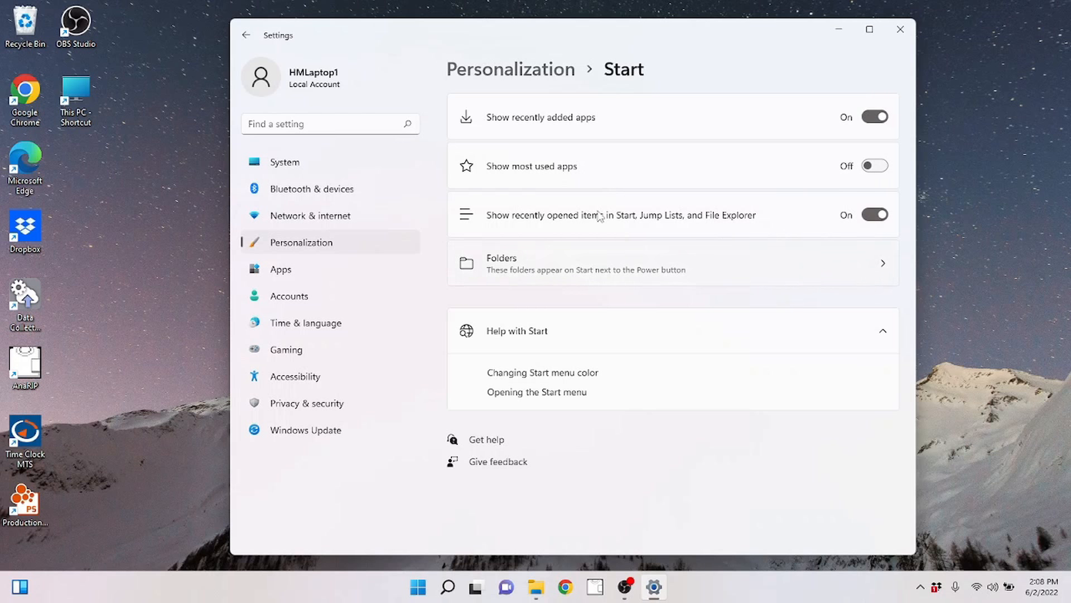
click(866, 167)
click(249, 35)
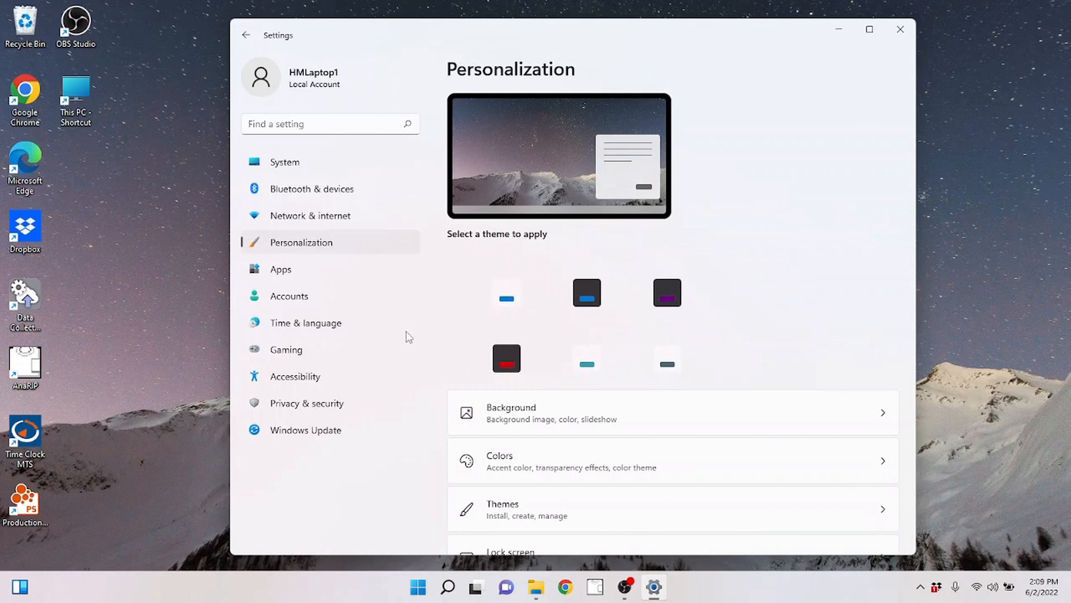
Search the settings for "screen saver", open Change screen saver, and move its dialog away from the screen corner.
scroll(440, 400, down, 1)
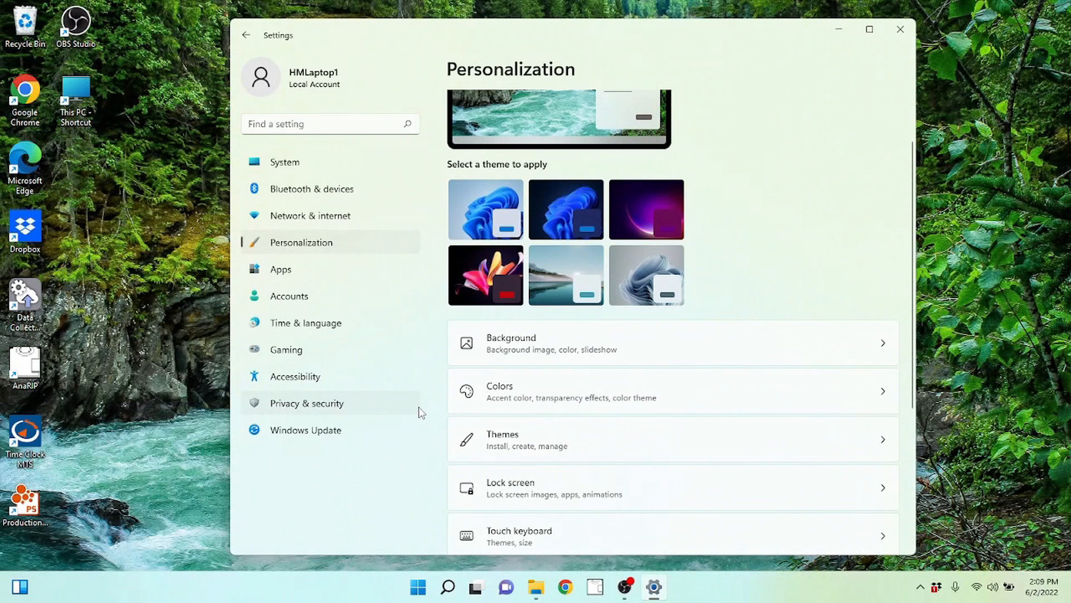
scroll(543, 394, down, 2)
scroll(545, 390, up, 1)
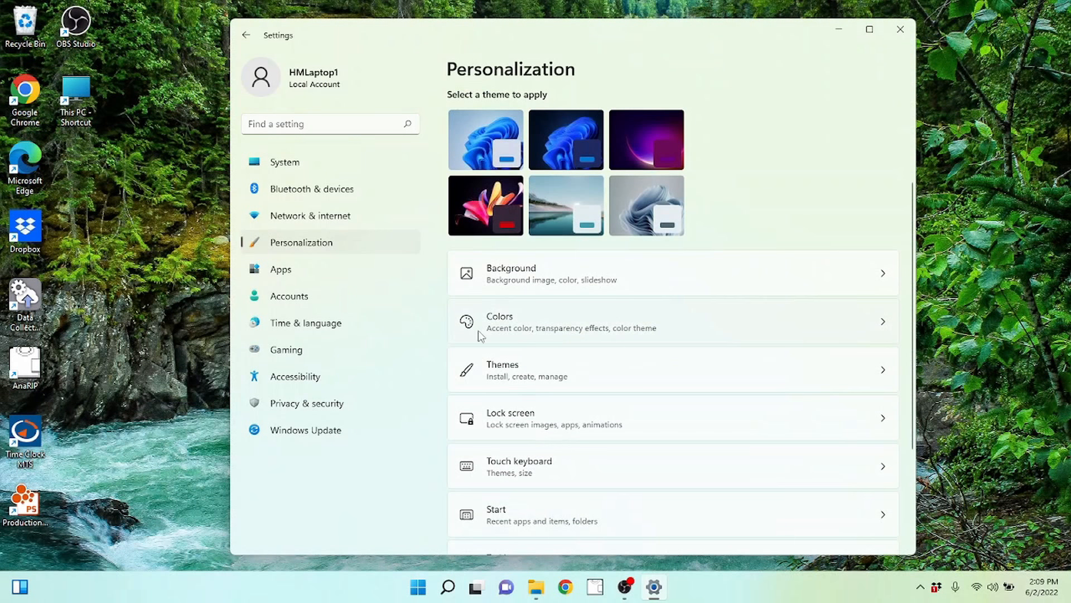
scroll(794, 342, up, 2)
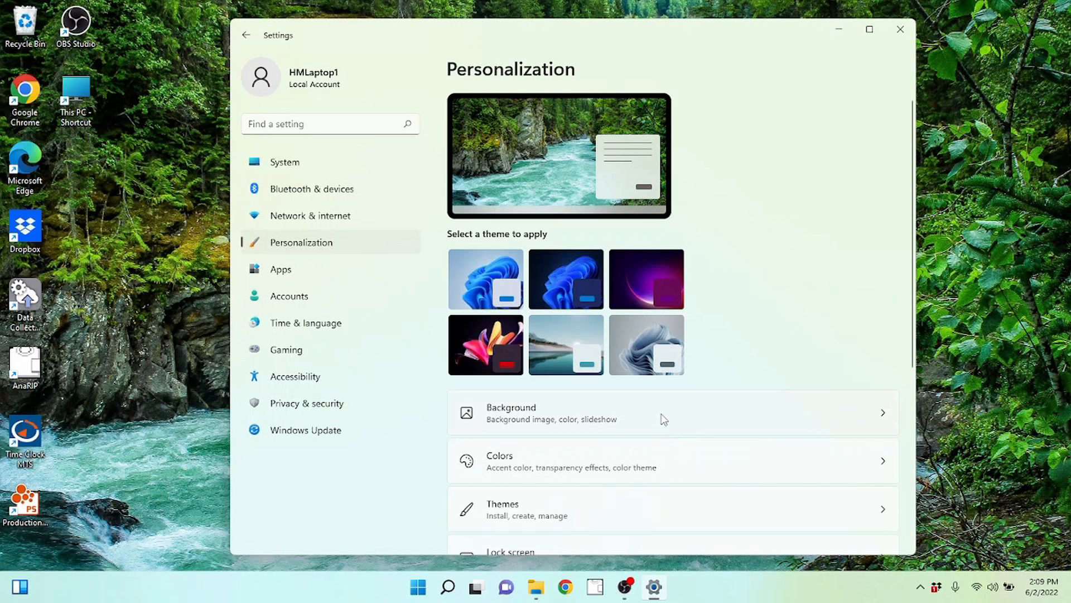
scroll(633, 392, down, 4)
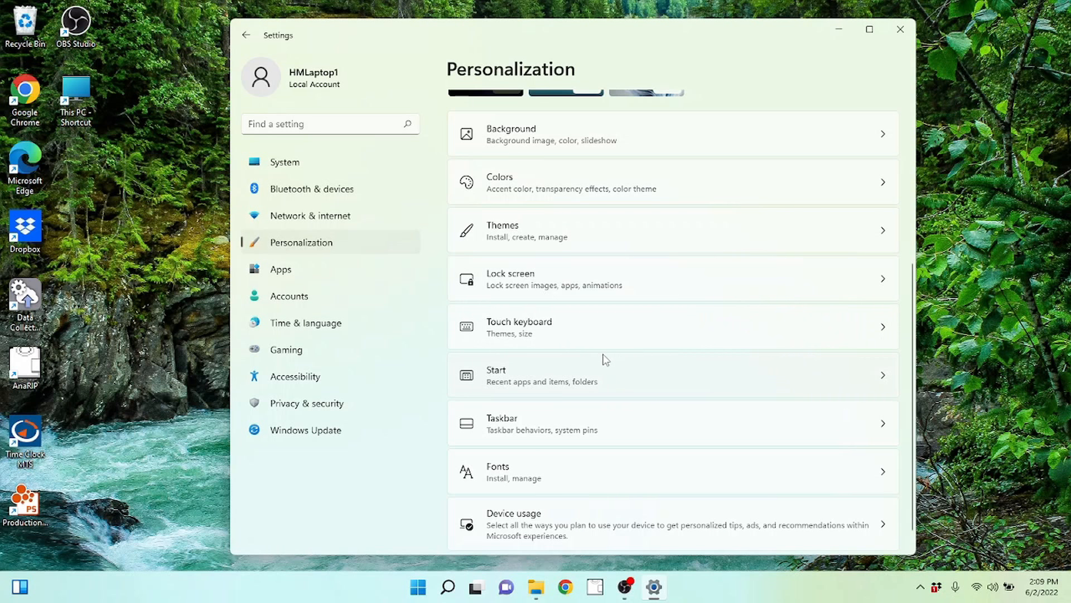
scroll(603, 349, up, 4)
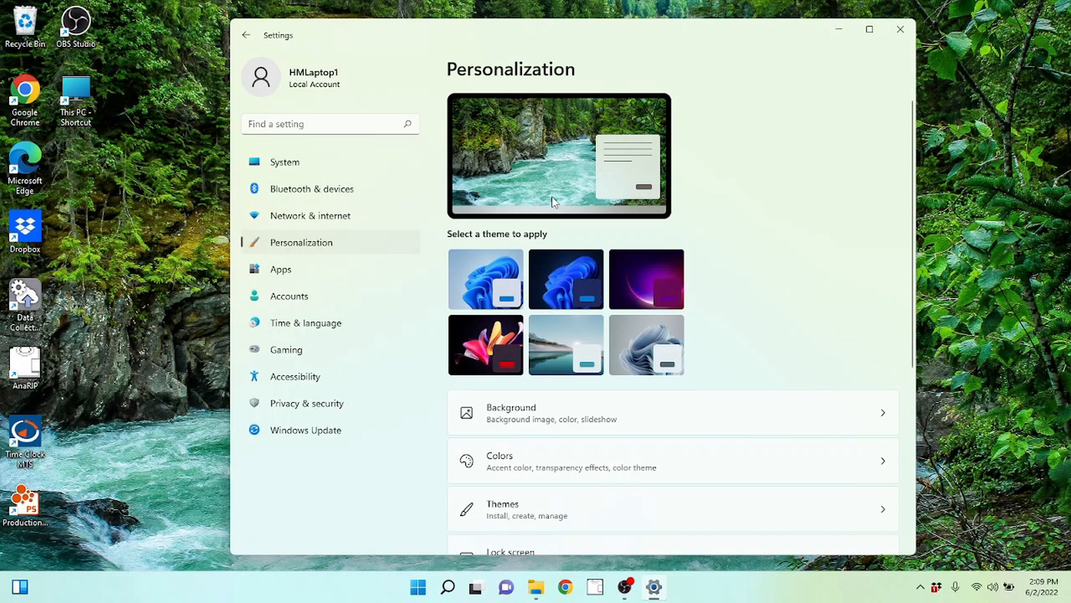
click(311, 126)
text(screen saver)
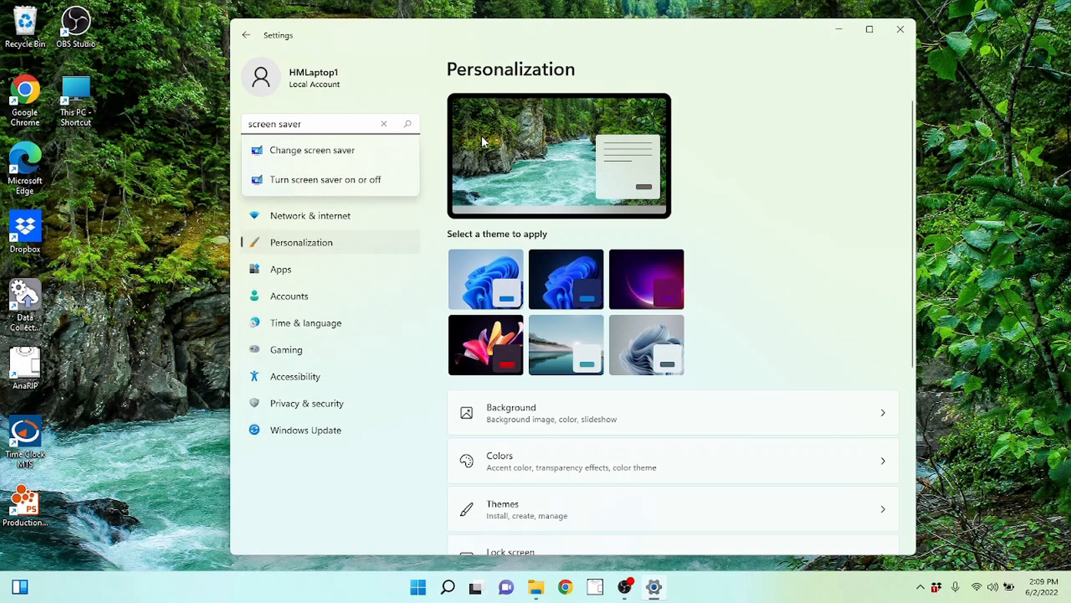
click(325, 154)
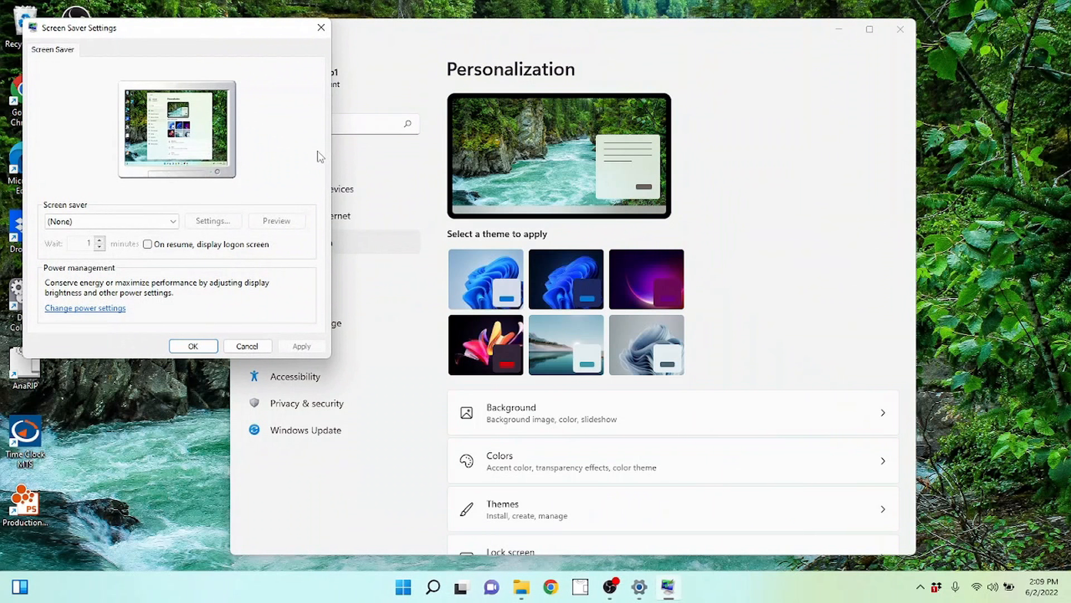
drag(215, 29, 332, 65)
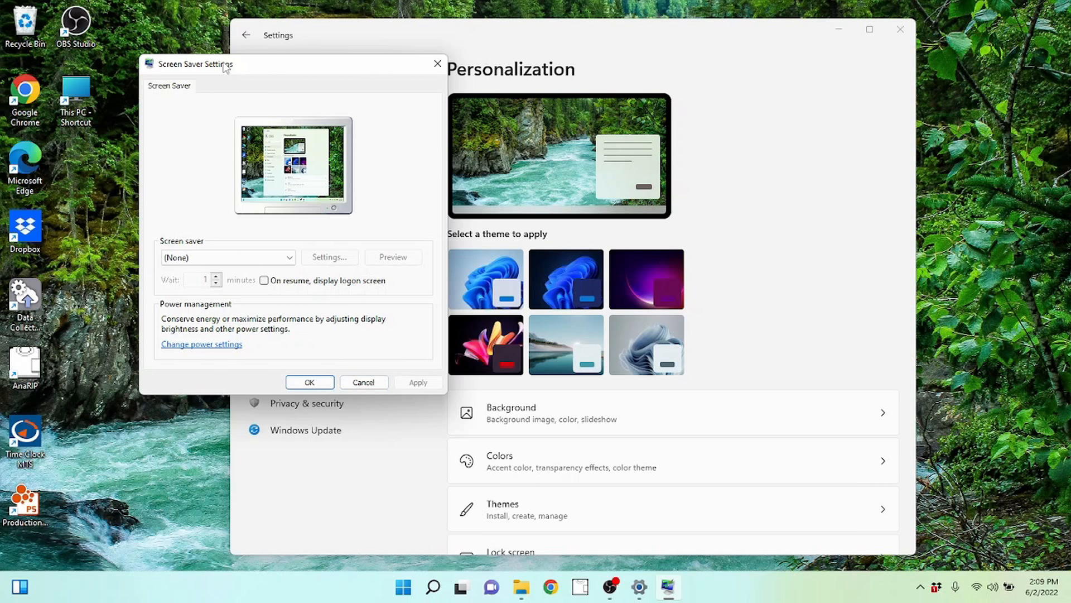
drag(248, 72, 265, 90)
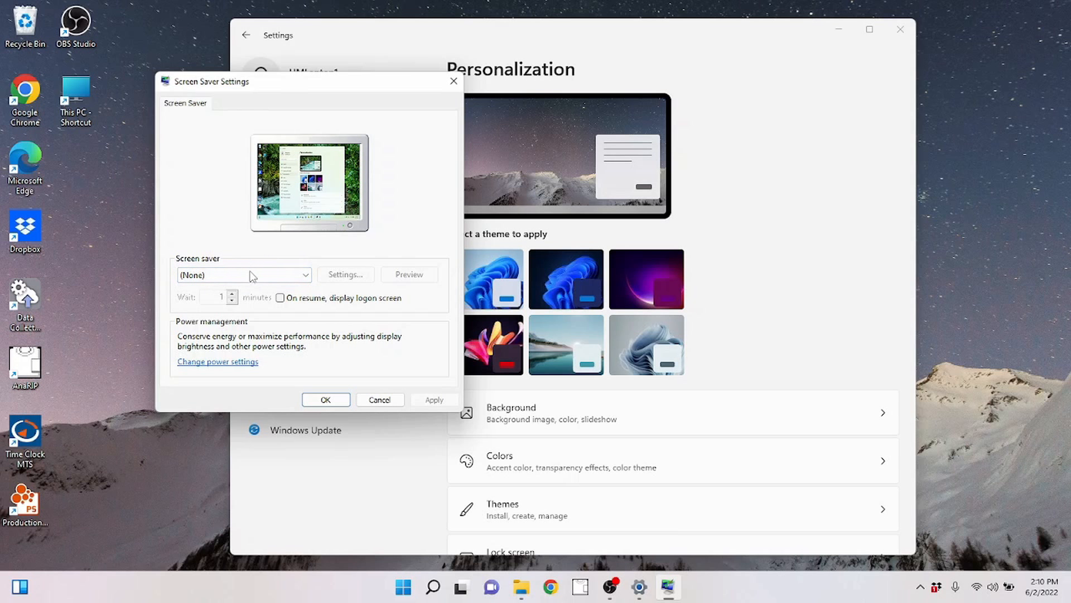
Select Bubbles as the screen saver and preview it in full screen.
click(206, 278)
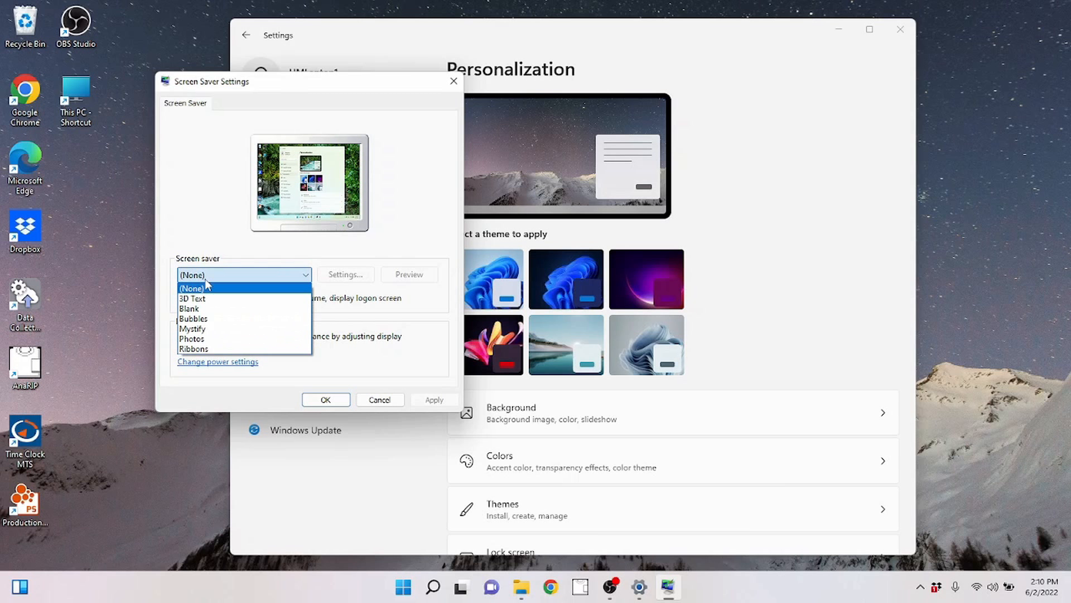
click(212, 319)
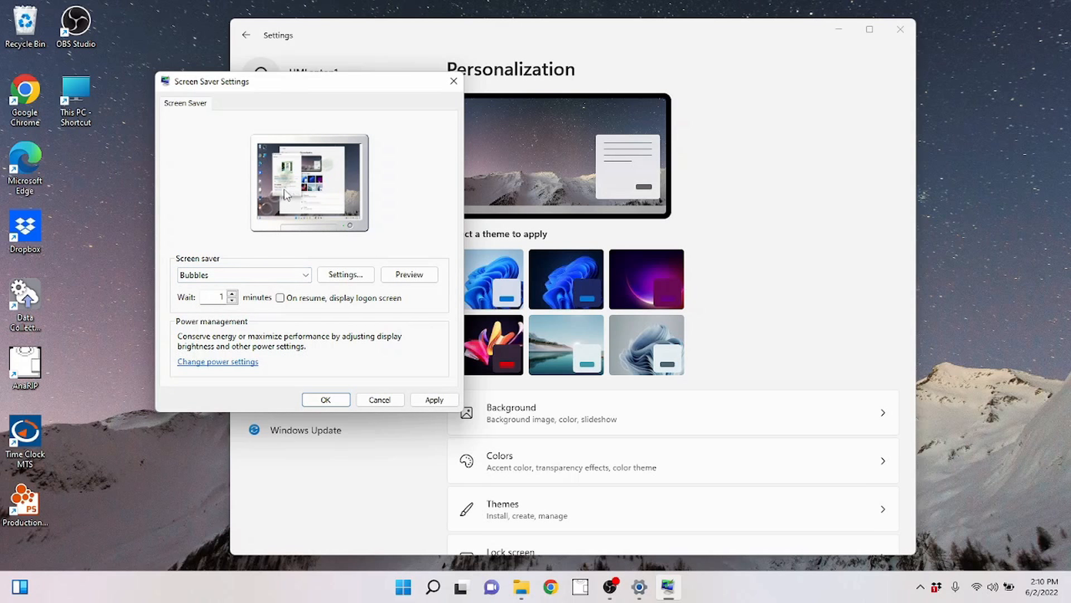
click(410, 274)
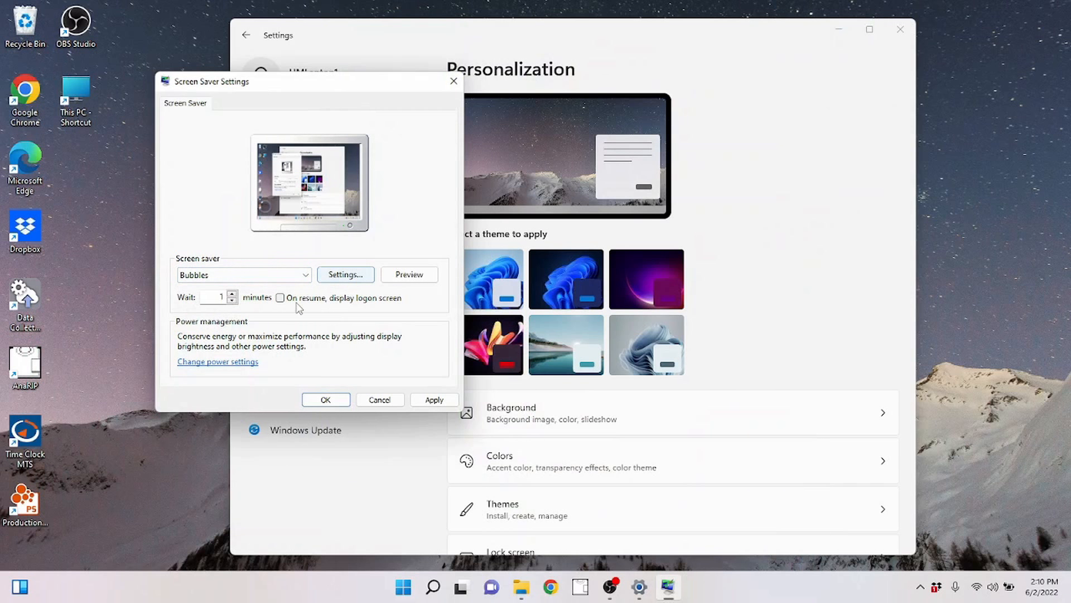
Try longer wait times for the Bubbles screen saver and set the wait back to 1 minute.
click(231, 293)
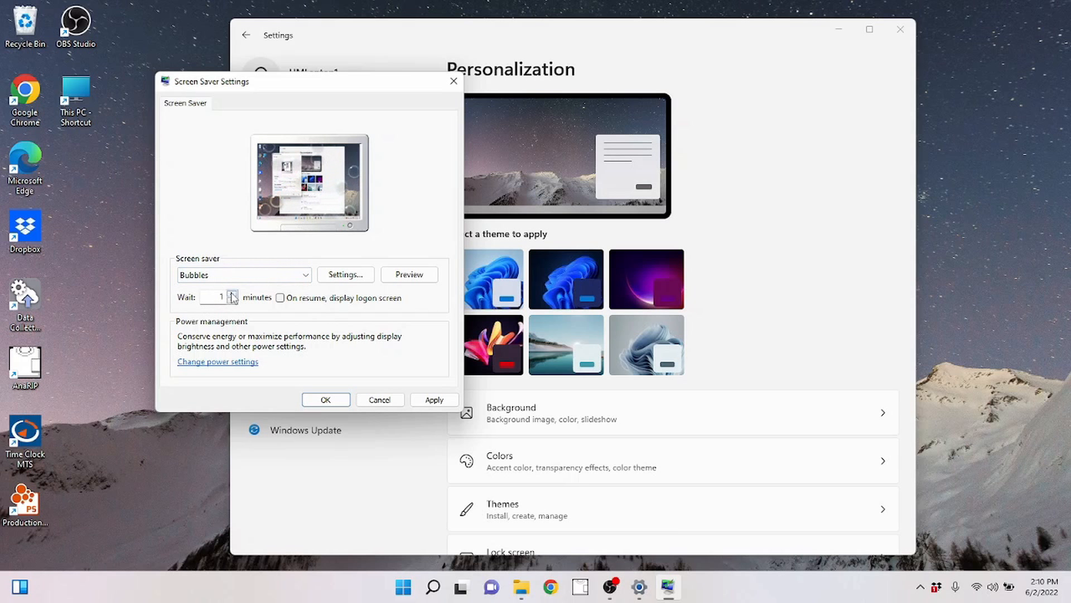
click(232, 293)
click(232, 301)
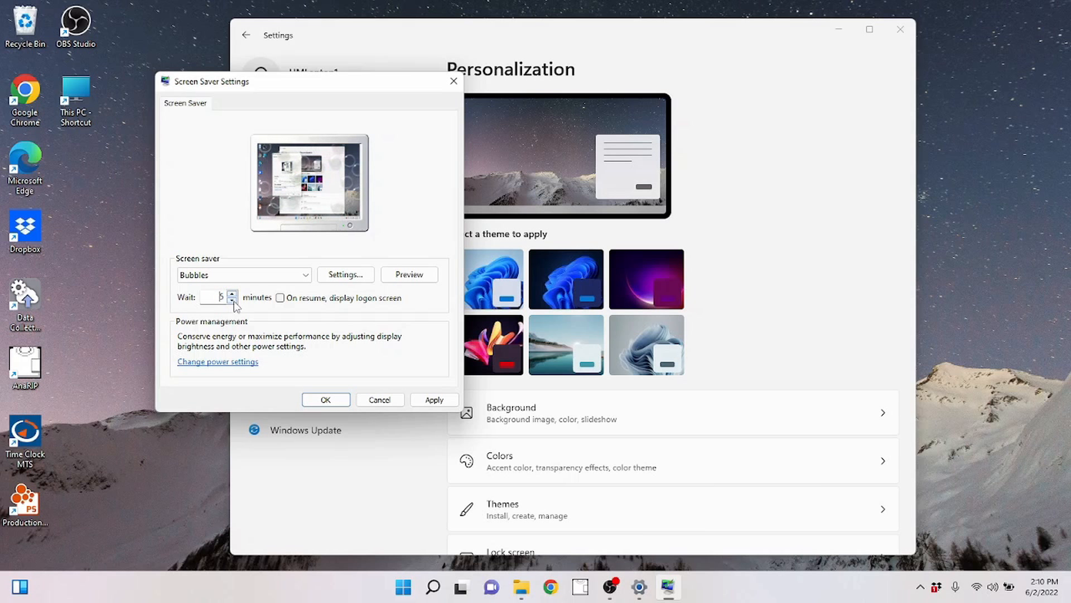
click(232, 302)
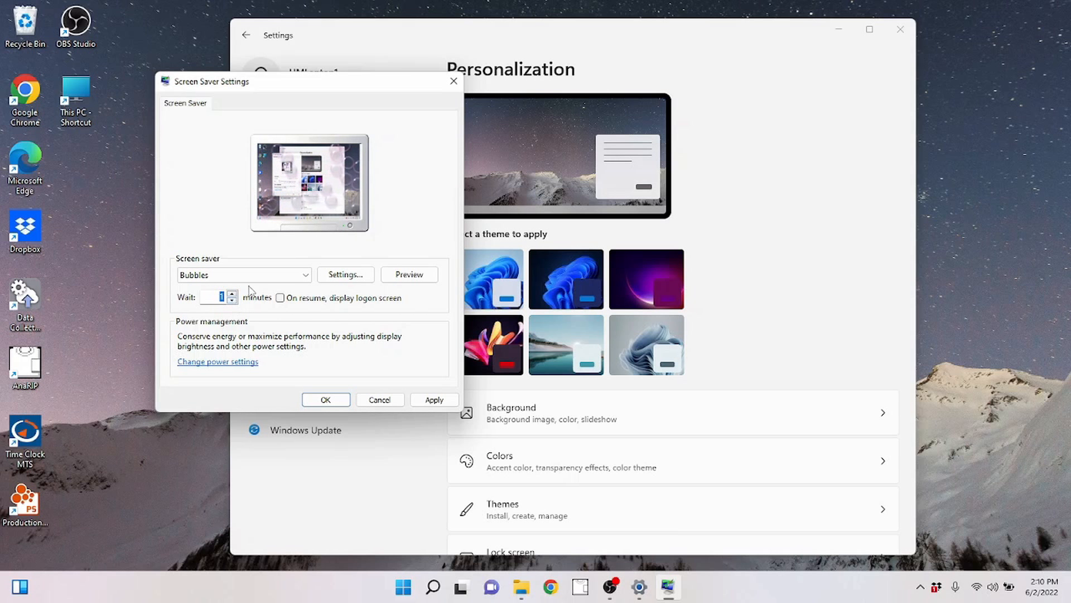
click(232, 294)
click(233, 294)
click(232, 294)
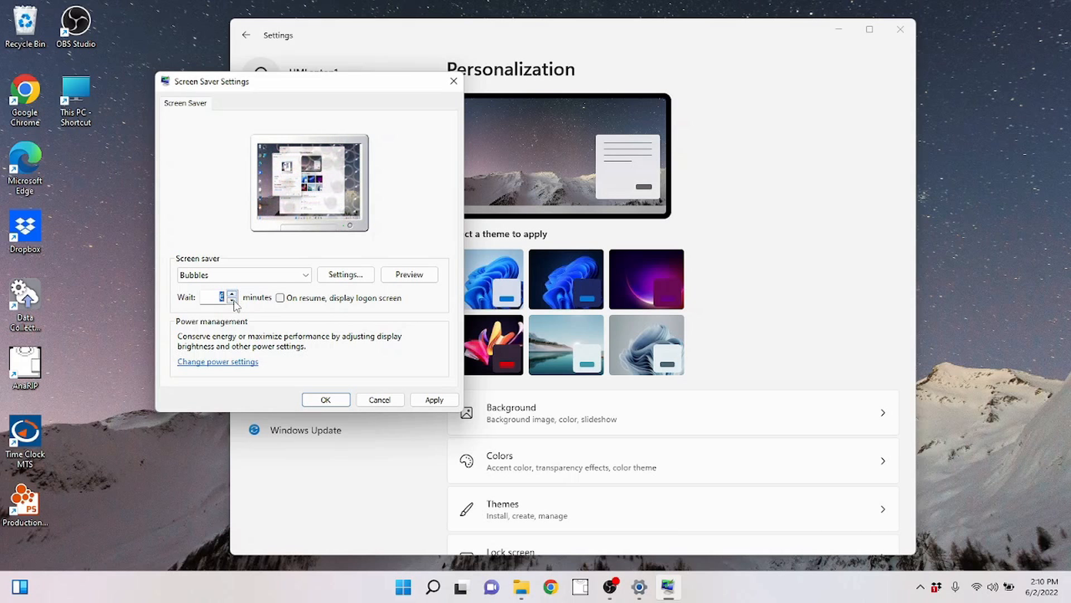
click(232, 302)
click(232, 301)
click(232, 301)
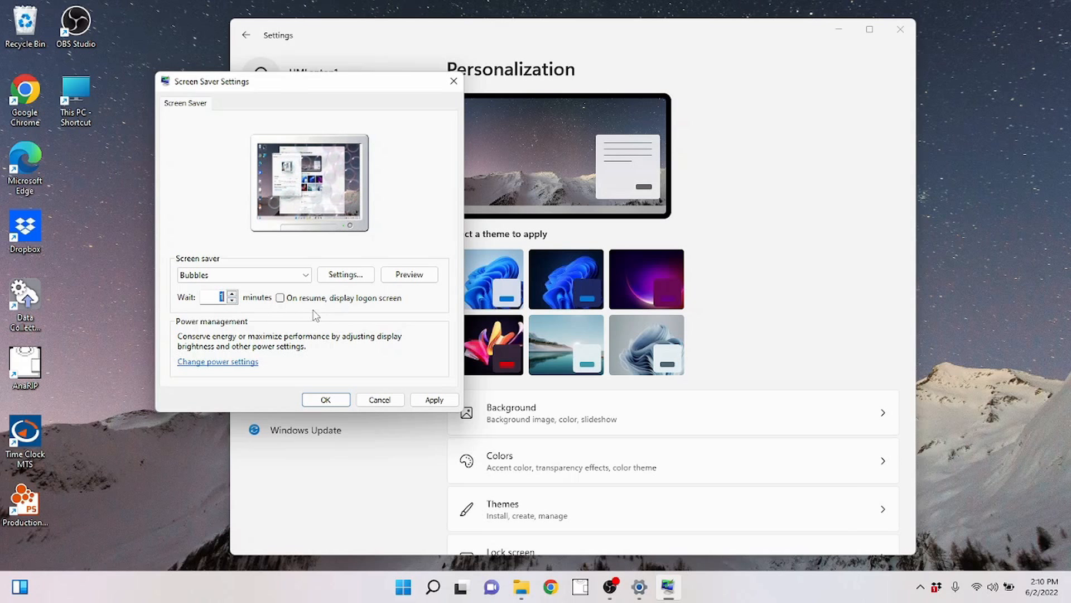
Select the Photos screen saver, check its picture source and slide show options, and cancel the screen saver changes.
click(245, 275)
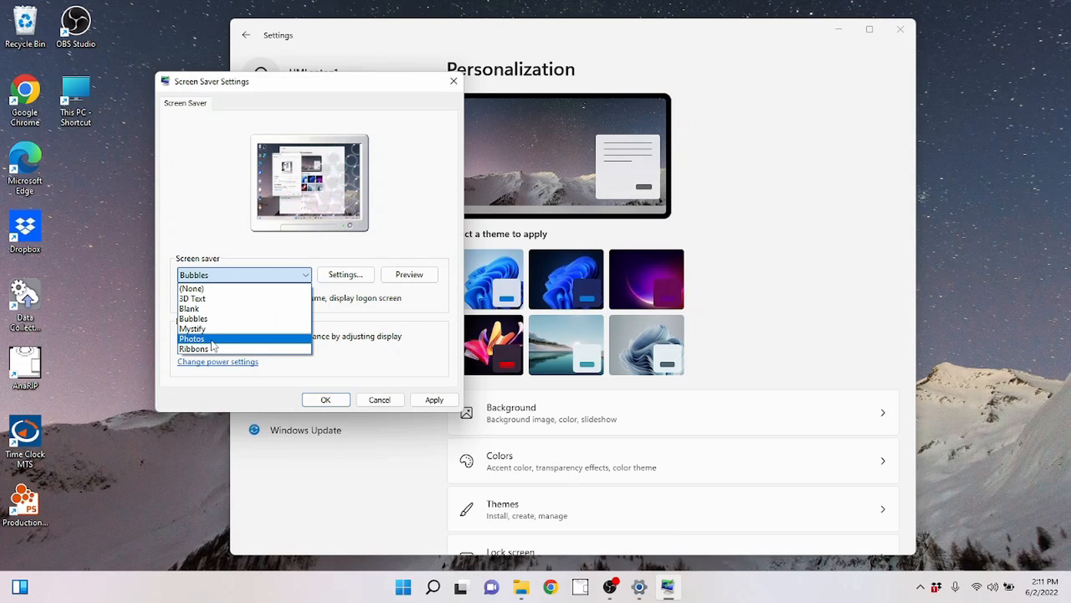
click(213, 340)
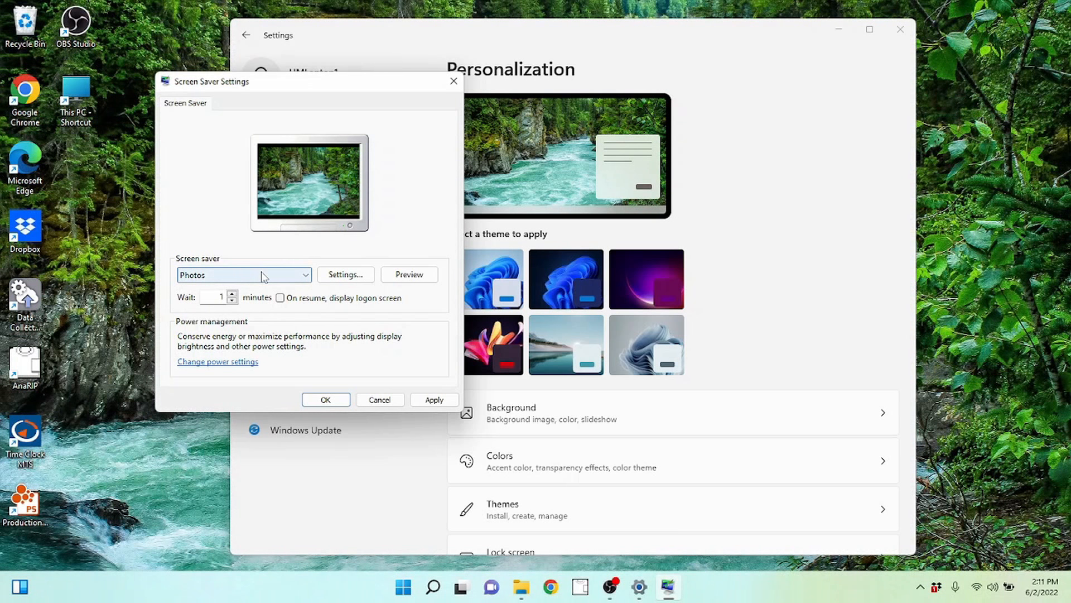
click(343, 275)
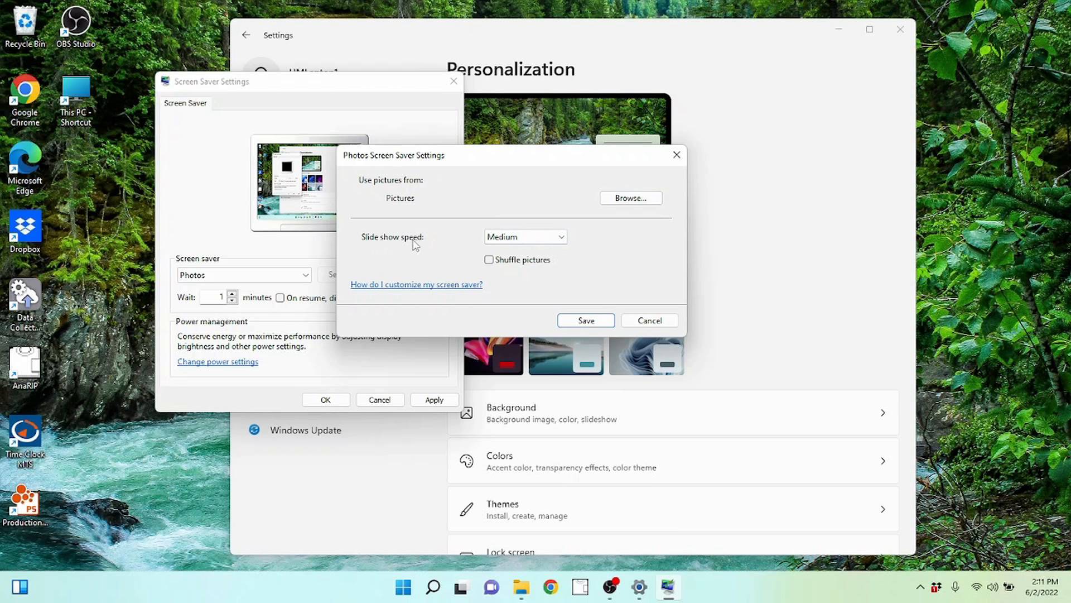
click(650, 321)
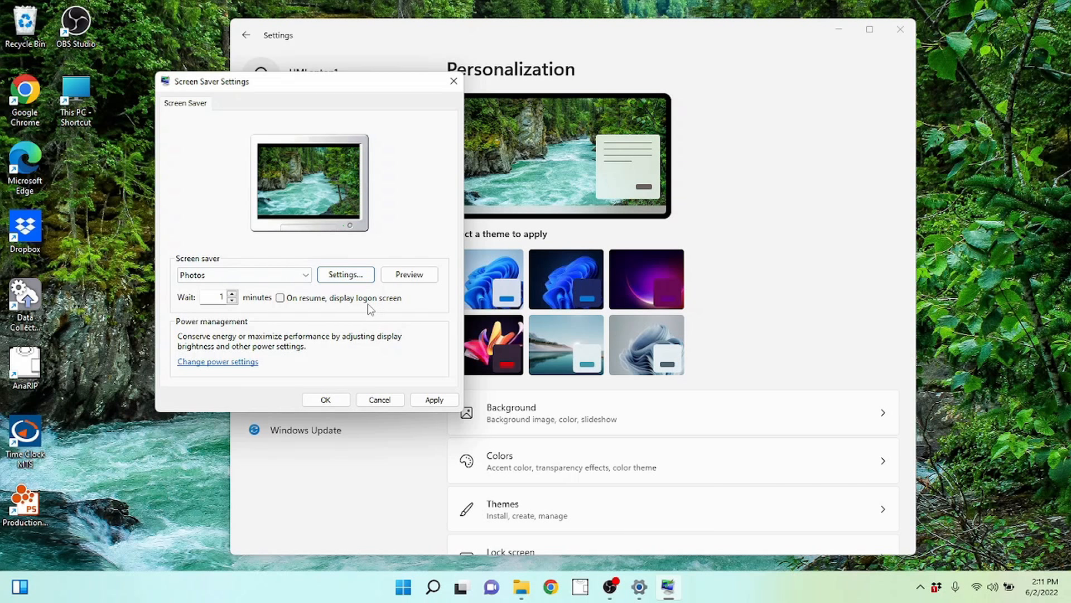
drag(315, 81, 747, 88)
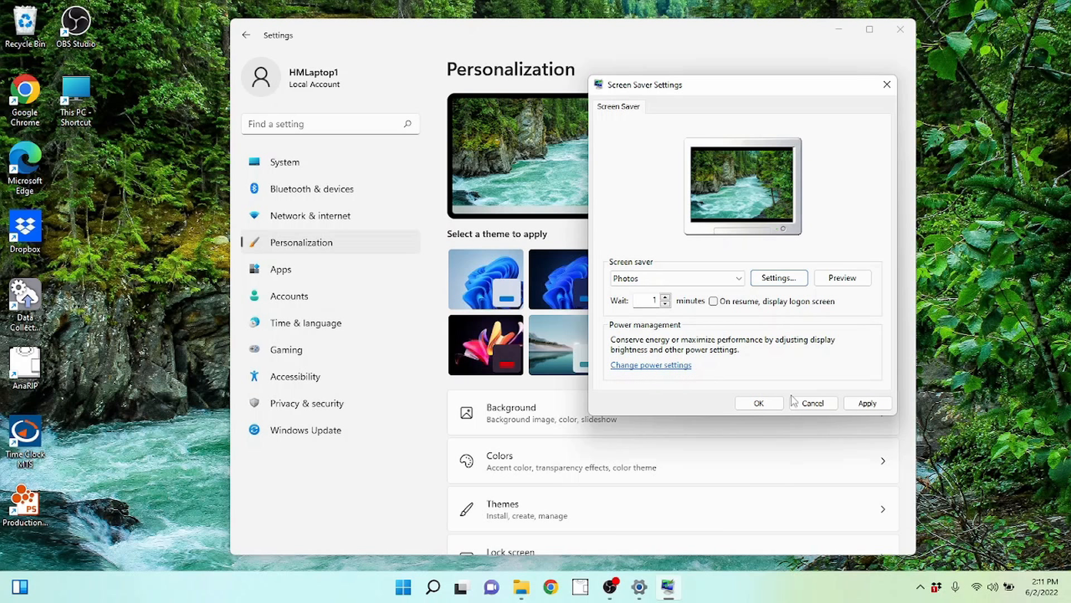
click(812, 403)
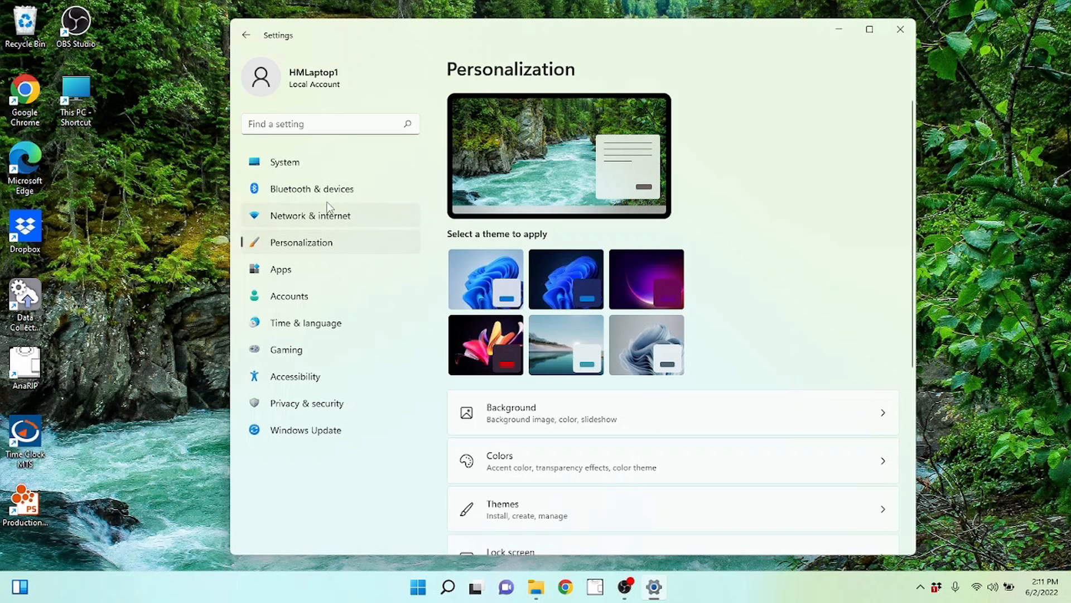
Open the System Power & battery settings, review the power recommendations, and allow the device to sleep.
click(279, 163)
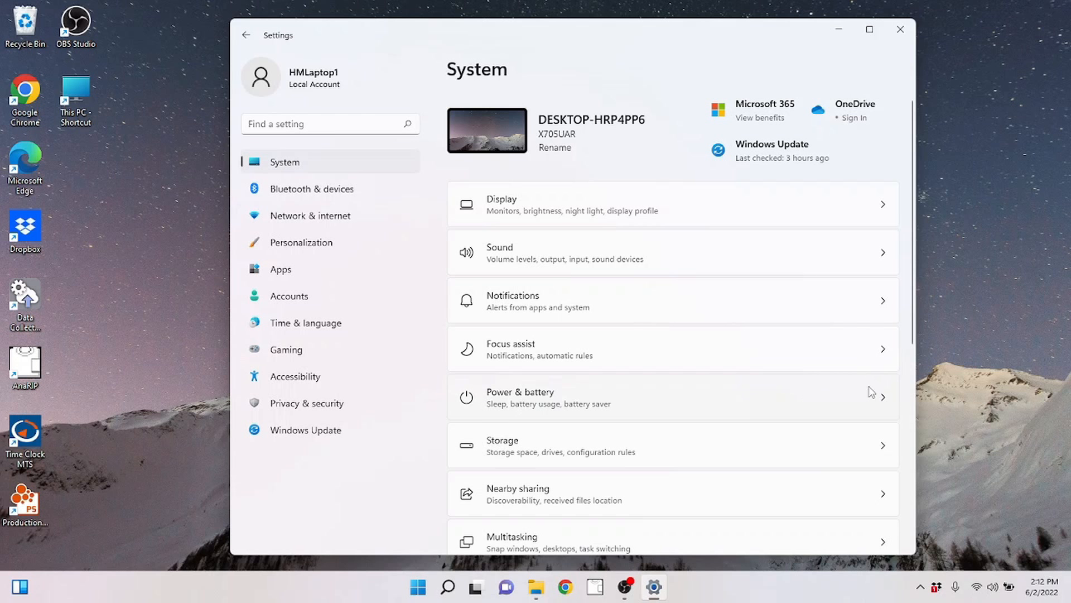
click(547, 409)
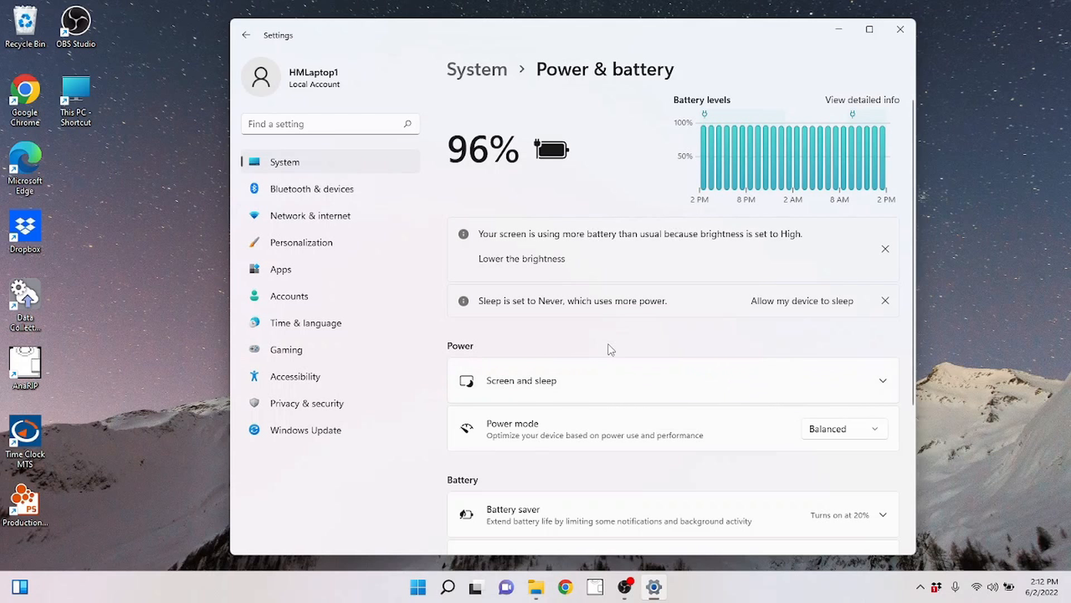
scroll(610, 350, down, 2)
scroll(607, 352, up, 2)
scroll(597, 346, down, 1)
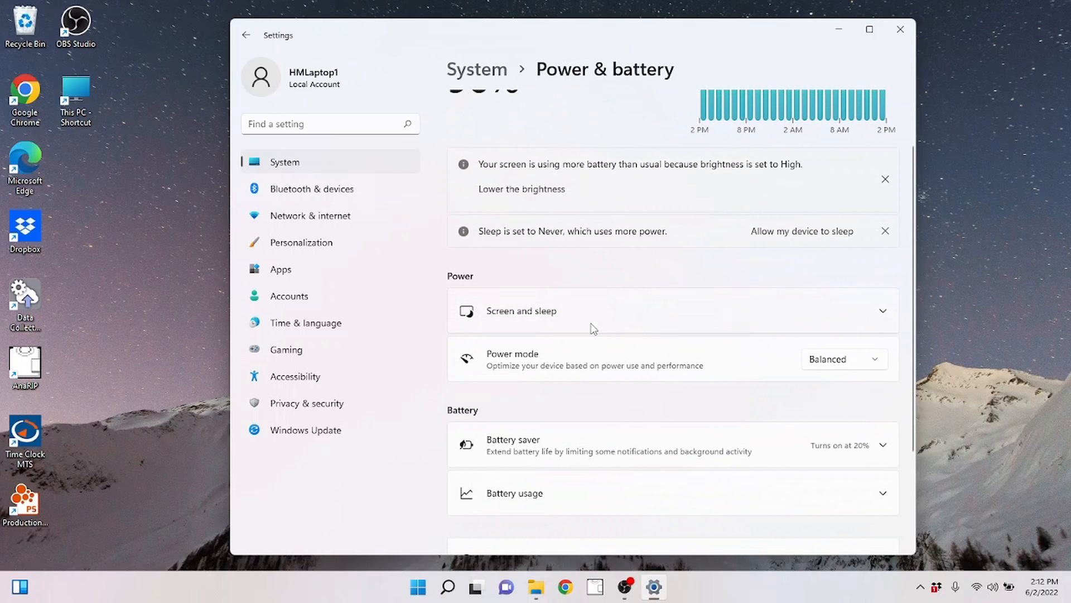
scroll(566, 314, up, 1)
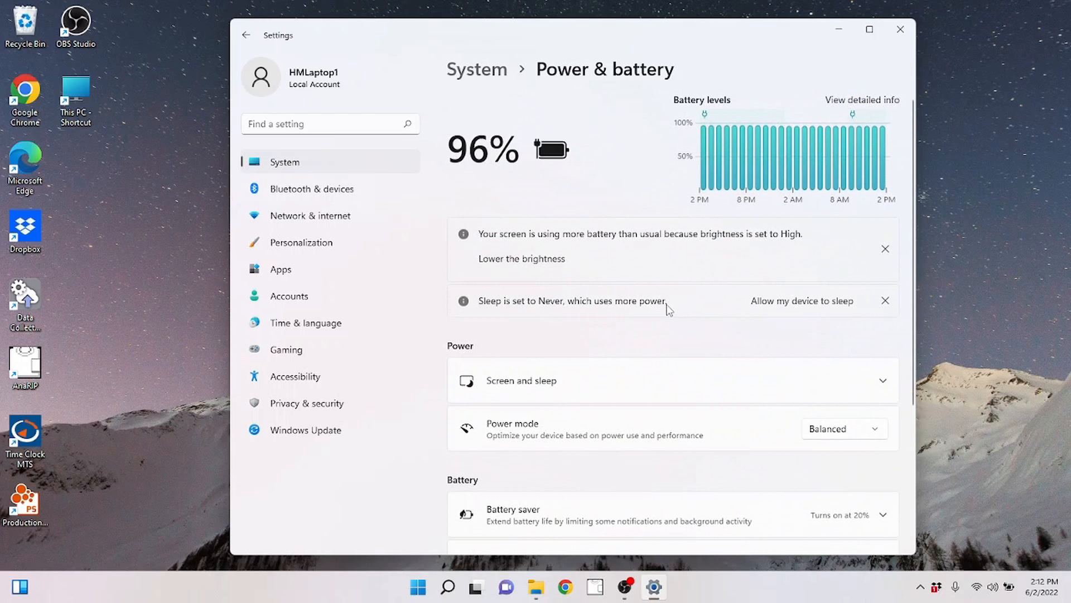
scroll(642, 279, down, 1)
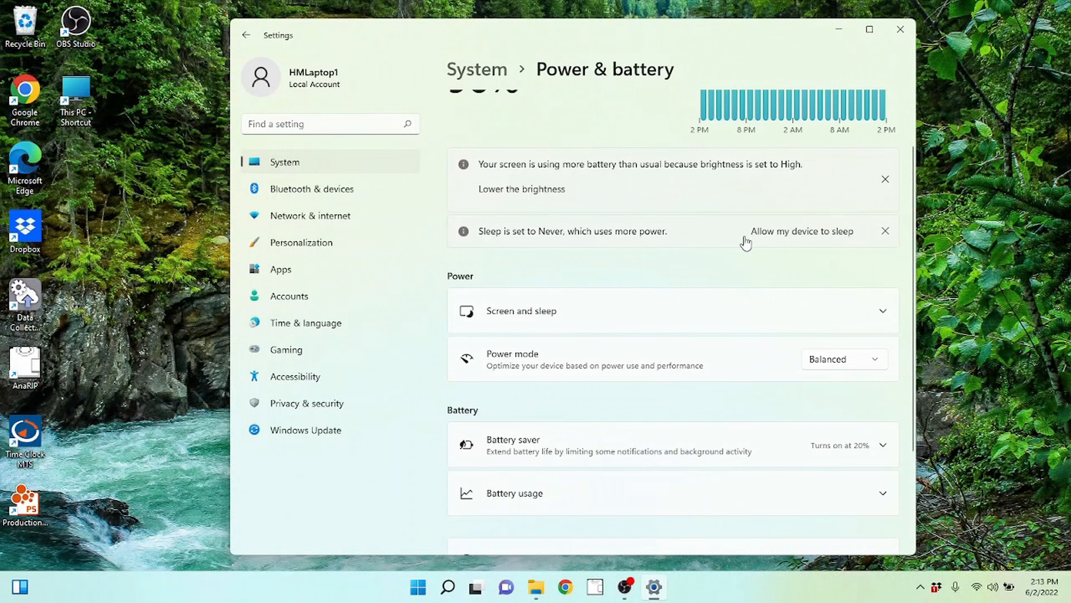
click(801, 242)
Expand the screen and sleep options and keep the screen turning off after 15 minutes on battery power.
scroll(560, 255, up, 2)
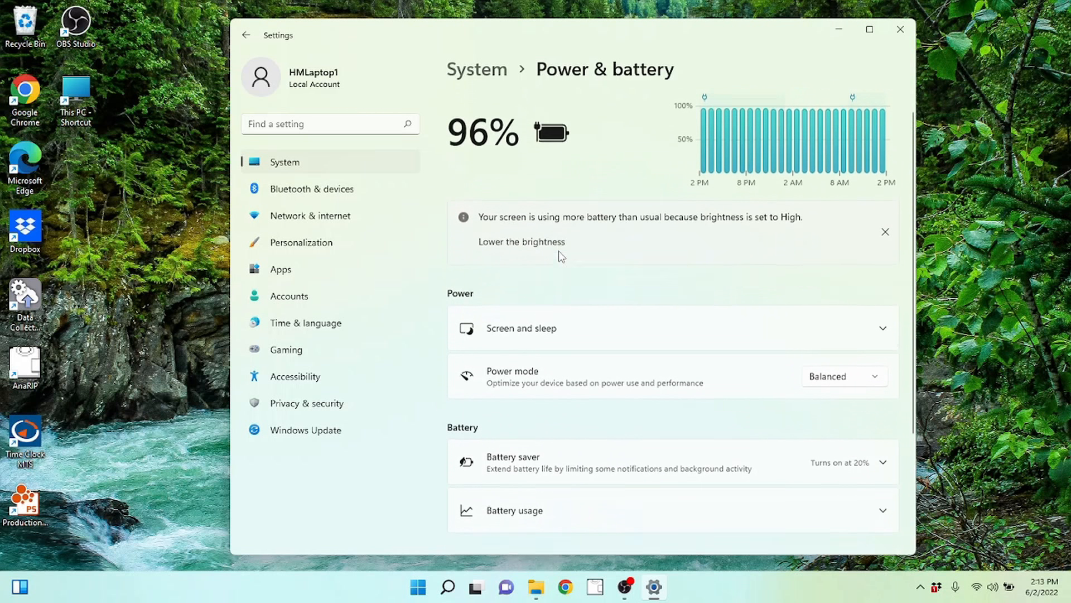
scroll(584, 278, down, 2)
scroll(567, 285, up, 2)
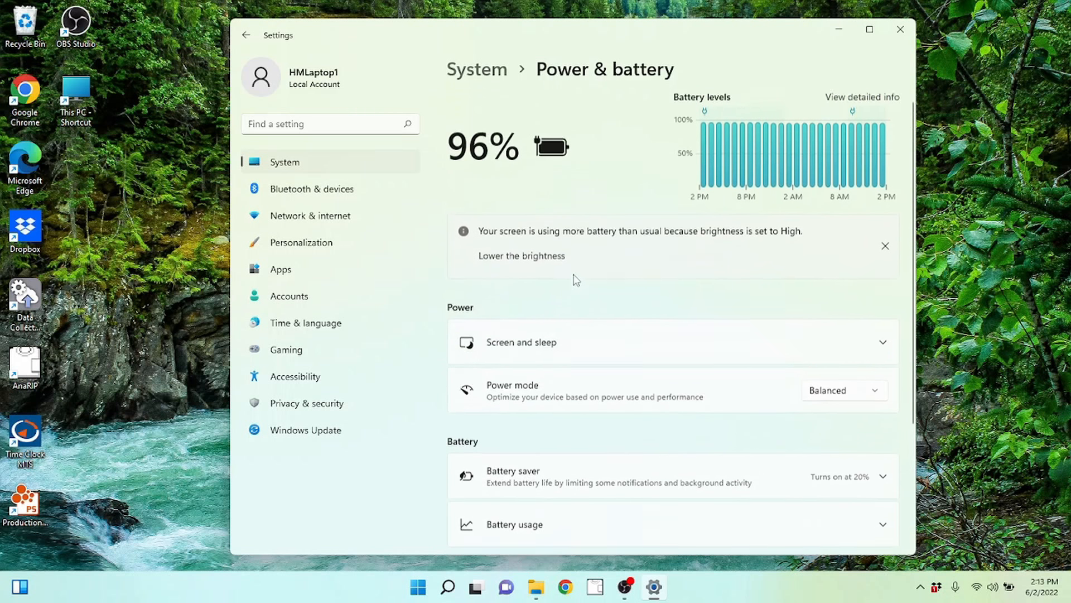
scroll(722, 300, down, 1)
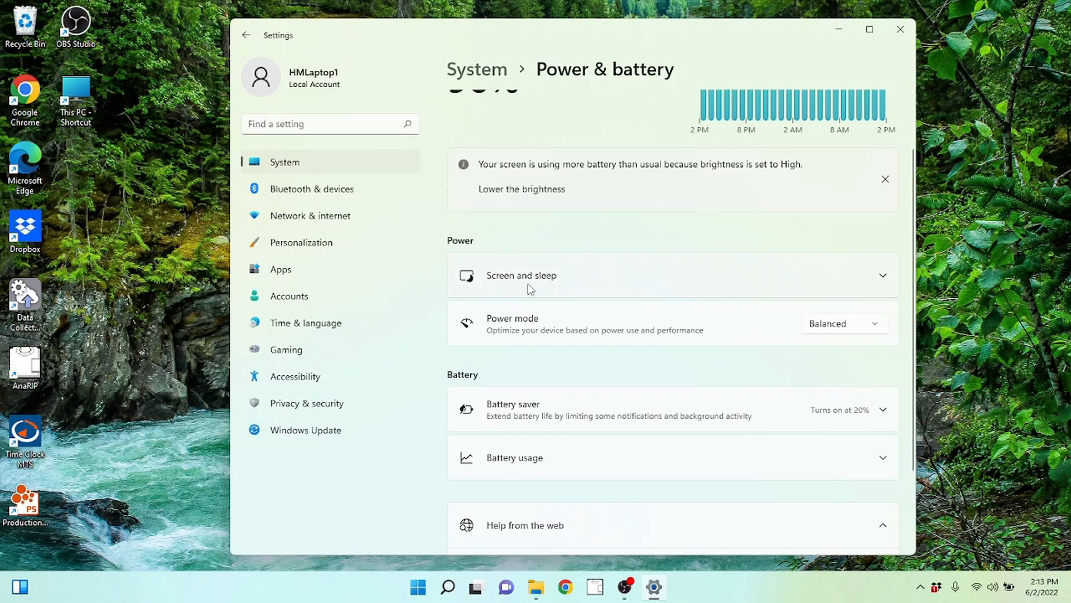
click(745, 283)
scroll(746, 283, down, 2)
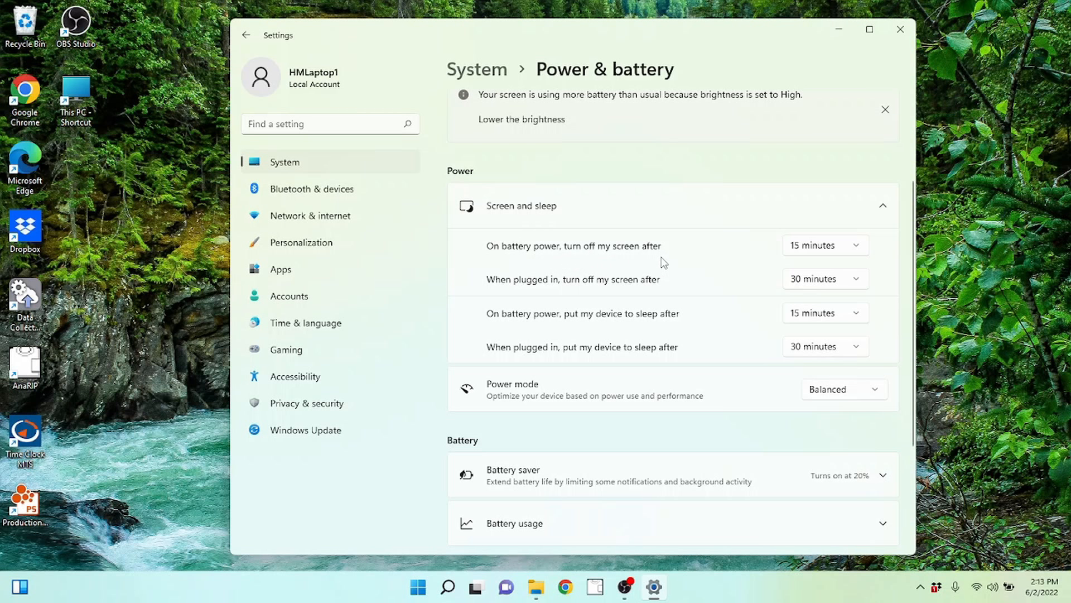
click(805, 249)
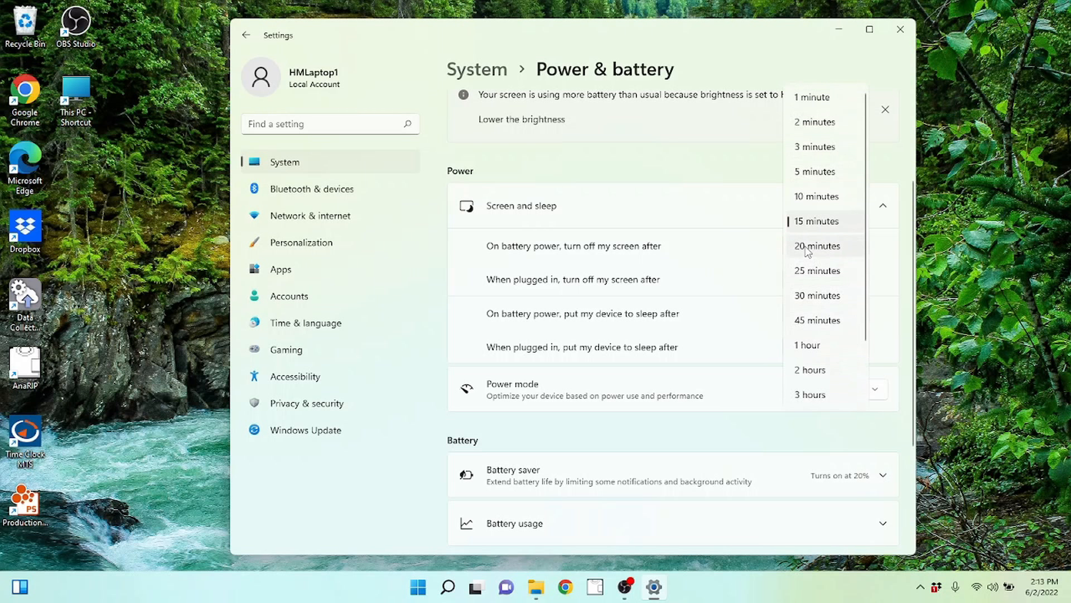
click(810, 227)
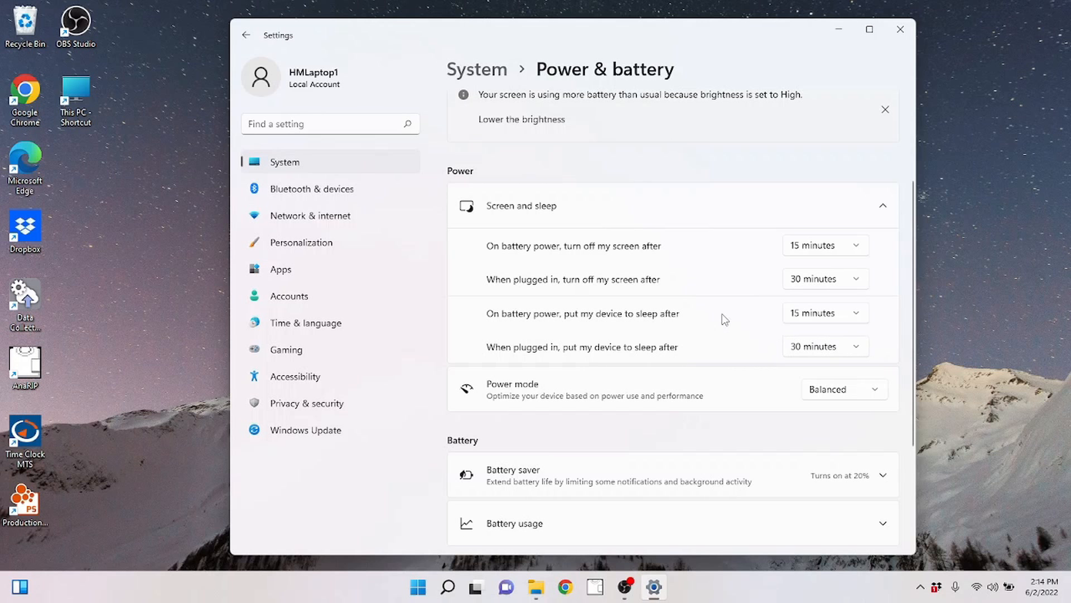
Set the device to never go to sleep, both on battery power and when plugged in.
click(810, 314)
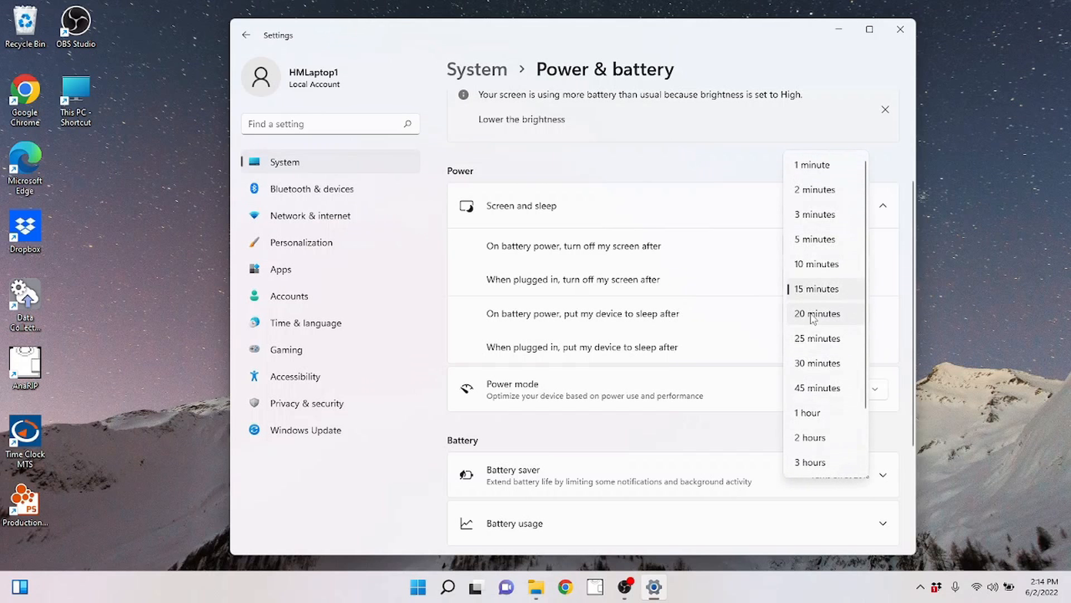
scroll(828, 286, down, 2)
click(828, 457)
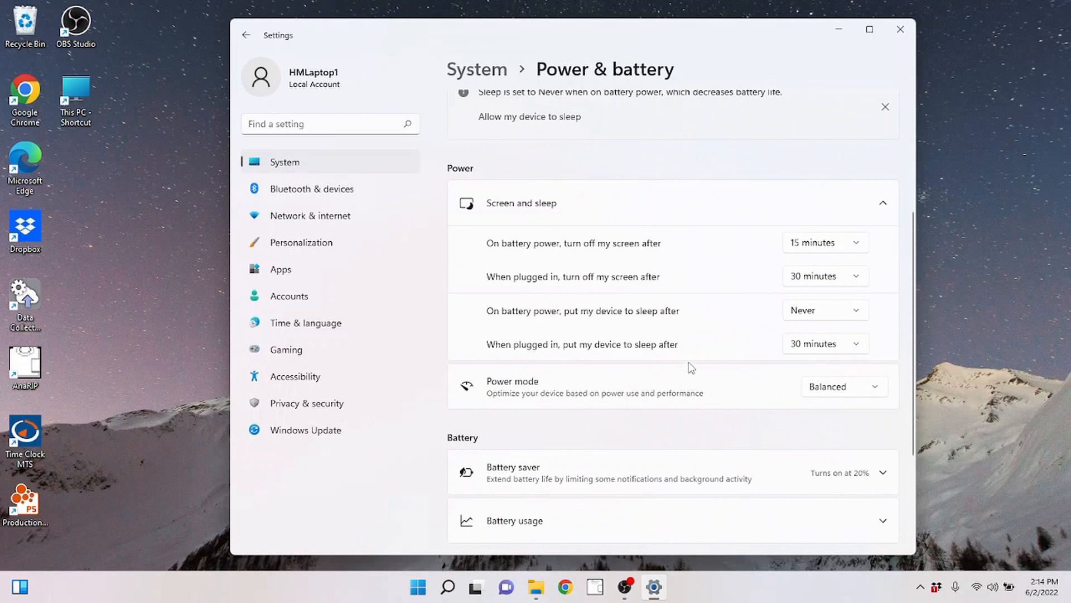
click(807, 346)
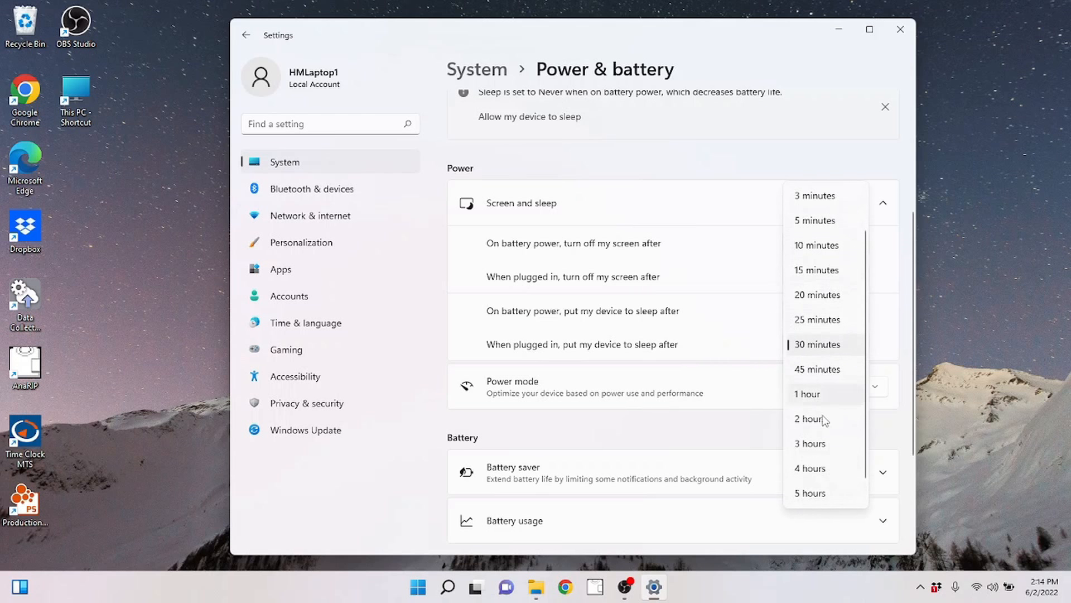
click(833, 493)
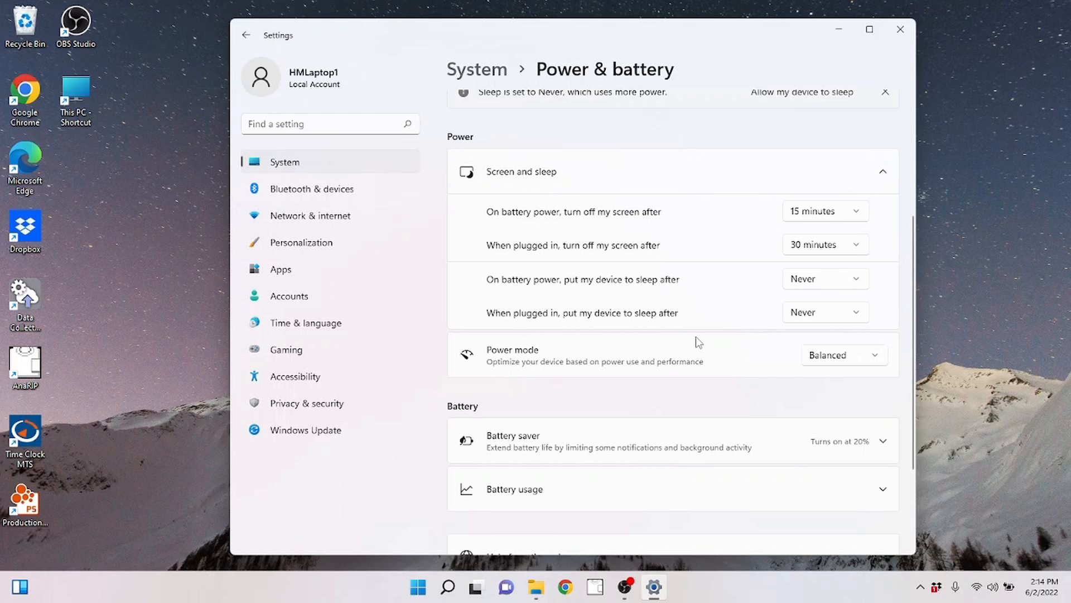
Review the power mode, battery saver and battery usage sections along with the screen and sleep settings.
scroll(689, 347, down, 2)
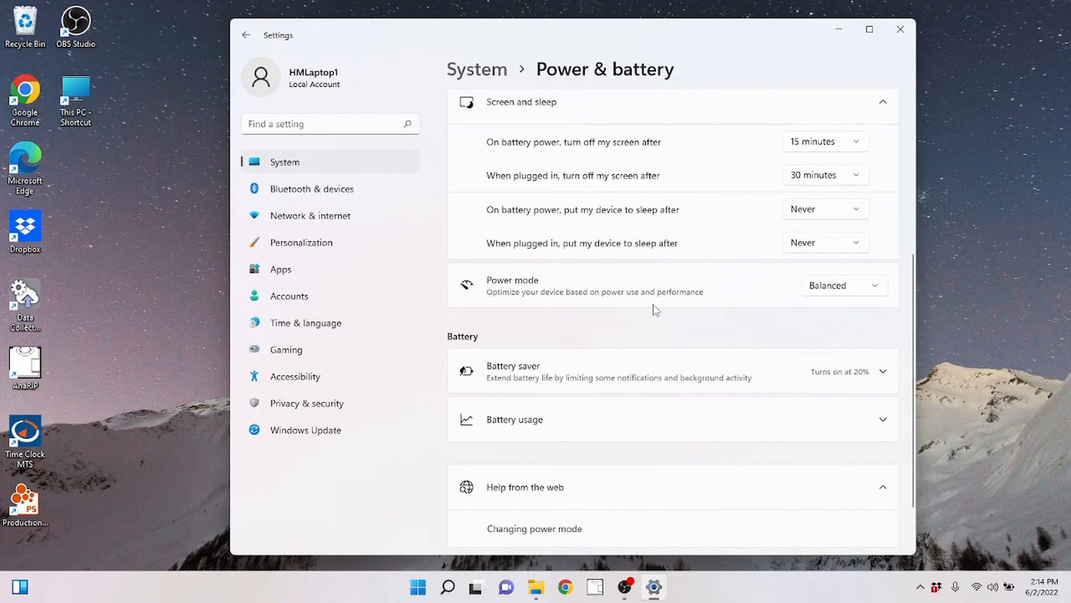
scroll(613, 316, down, 2)
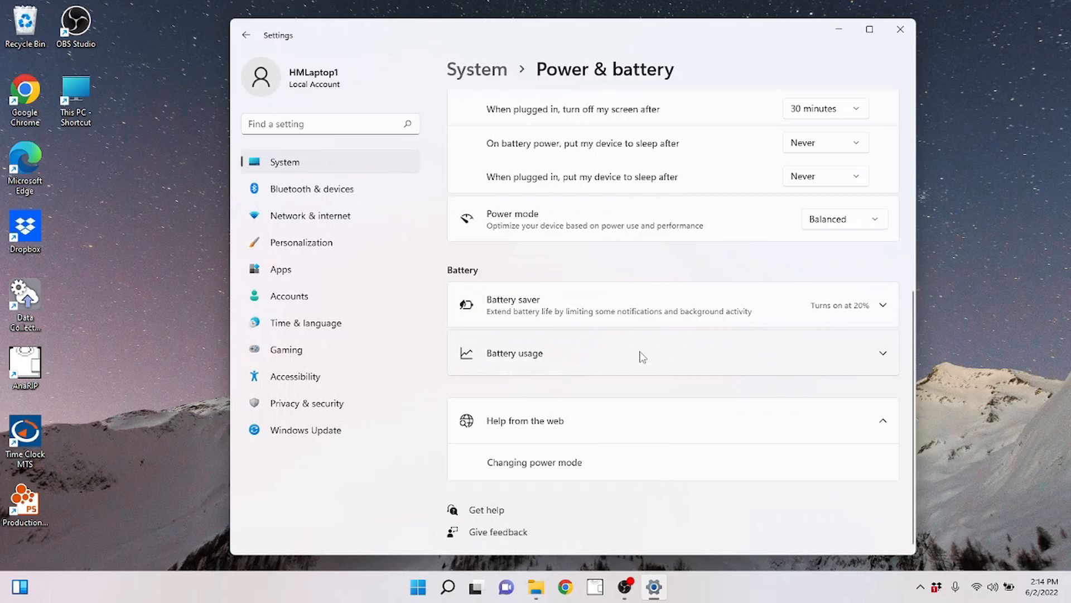
scroll(654, 369, up, 5)
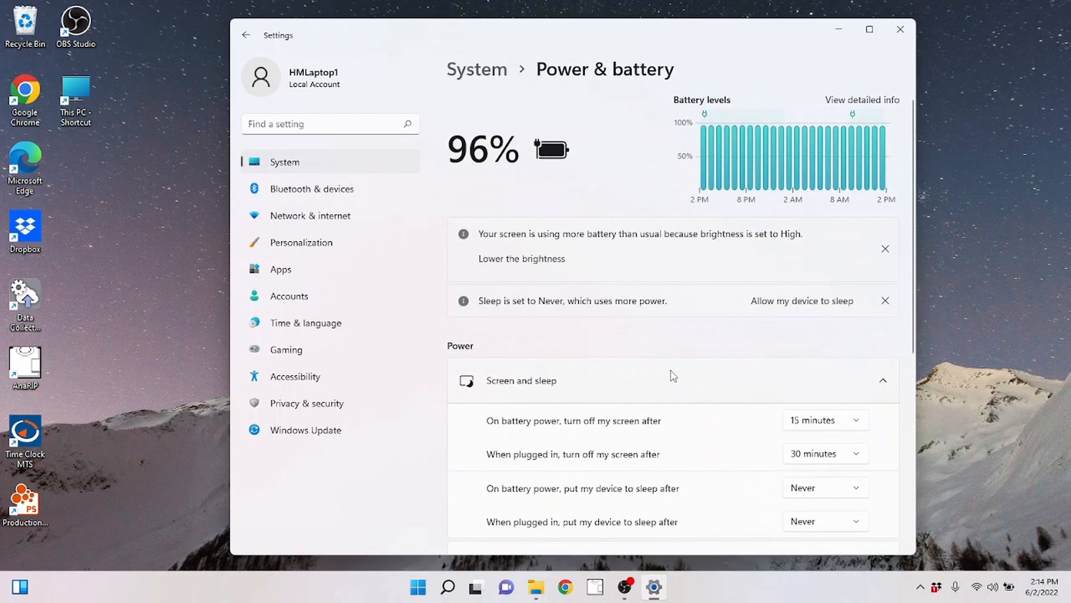
scroll(673, 376, down, 4)
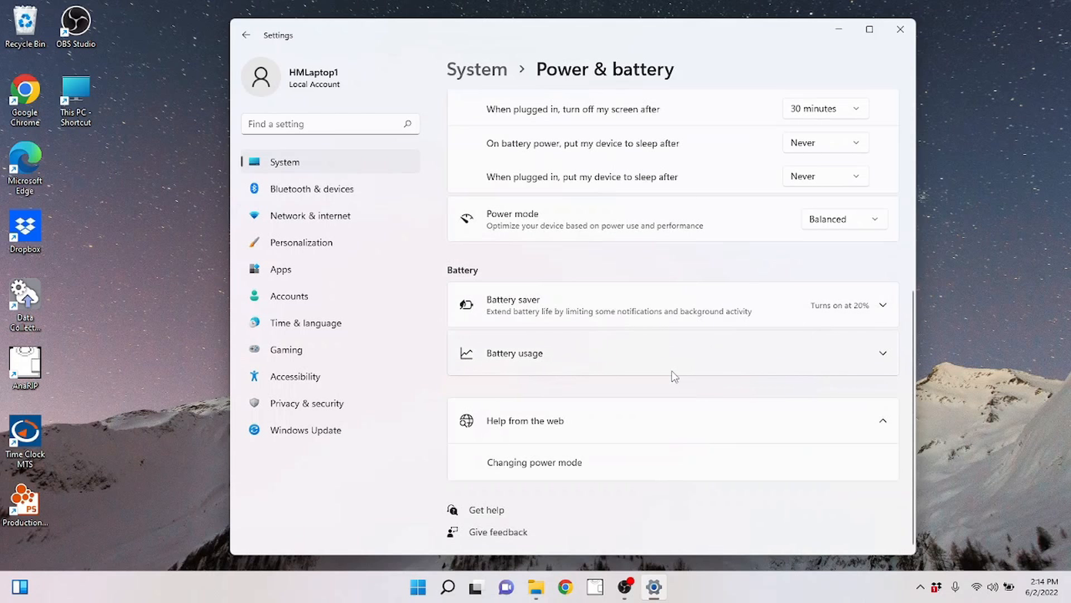
scroll(672, 380, up, 6)
scroll(620, 388, down, 3)
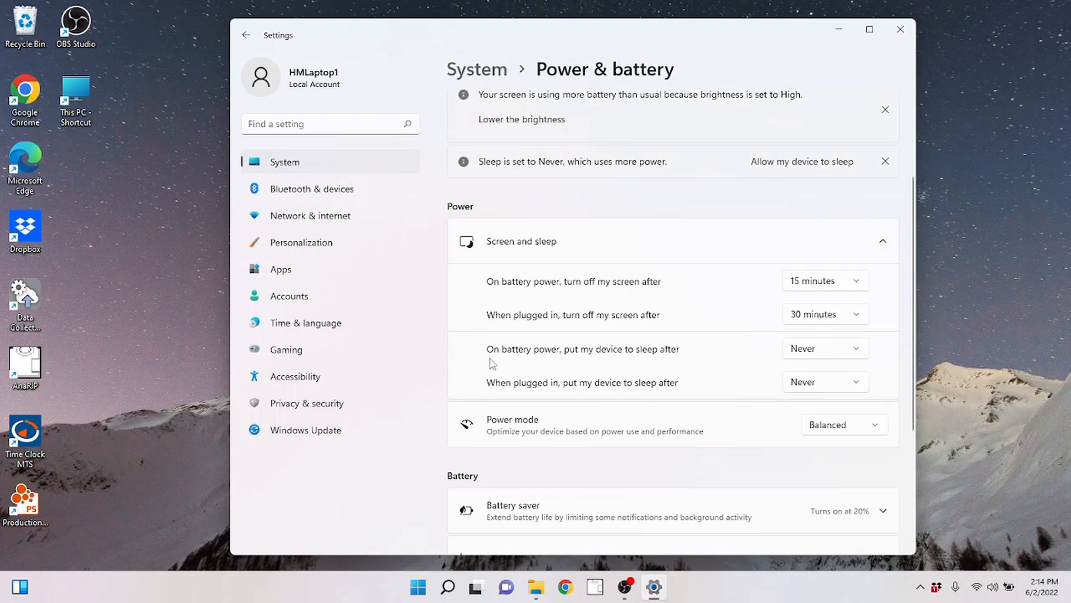
Search for "control panel", open Control Panel and go to Power Options under System and Security.
click(448, 586)
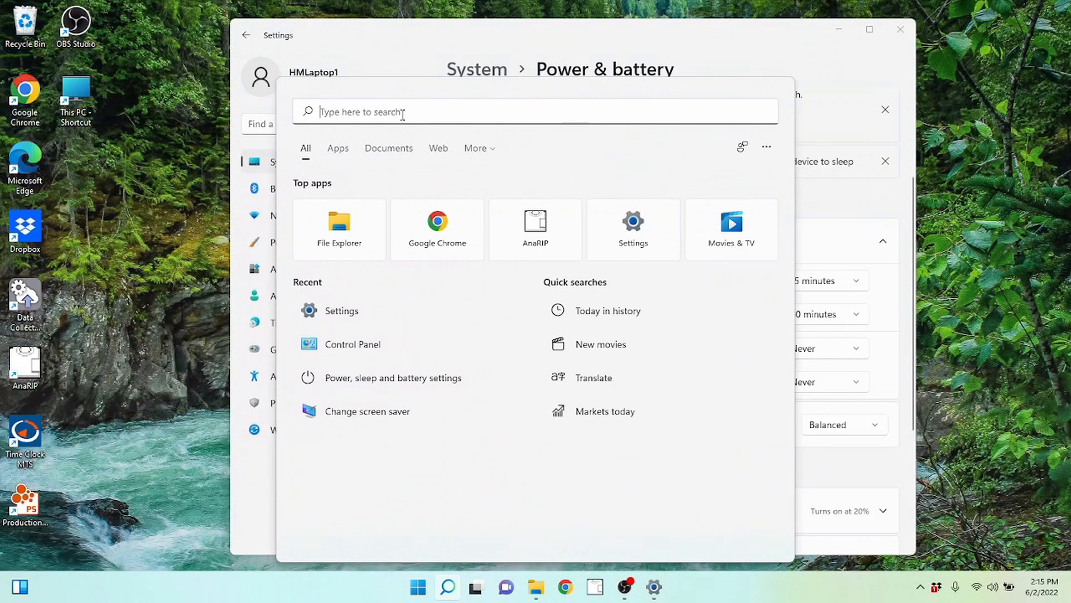
text(control panel)
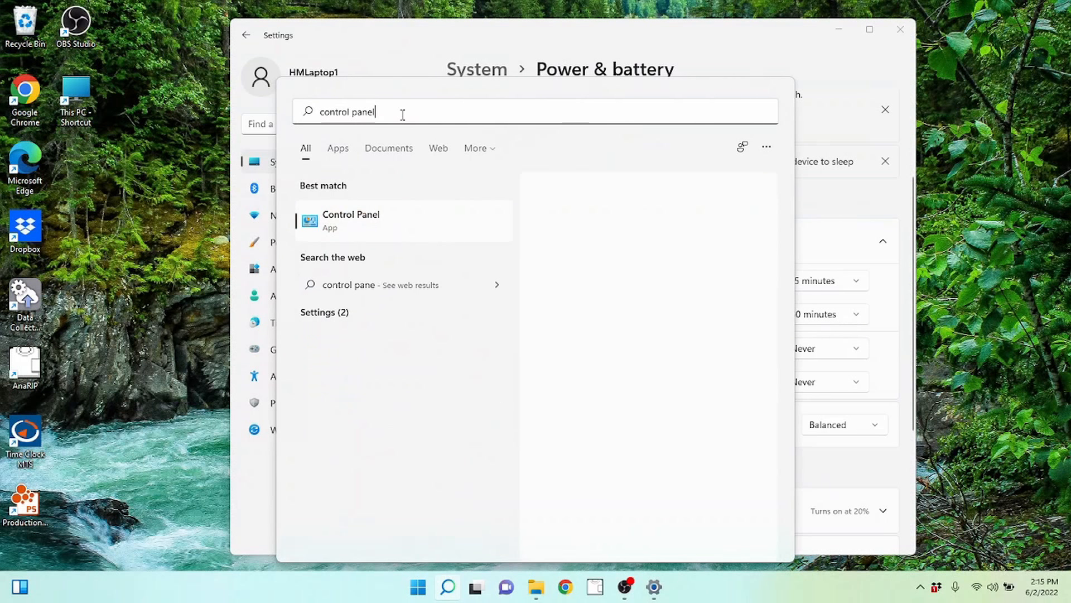
click(350, 223)
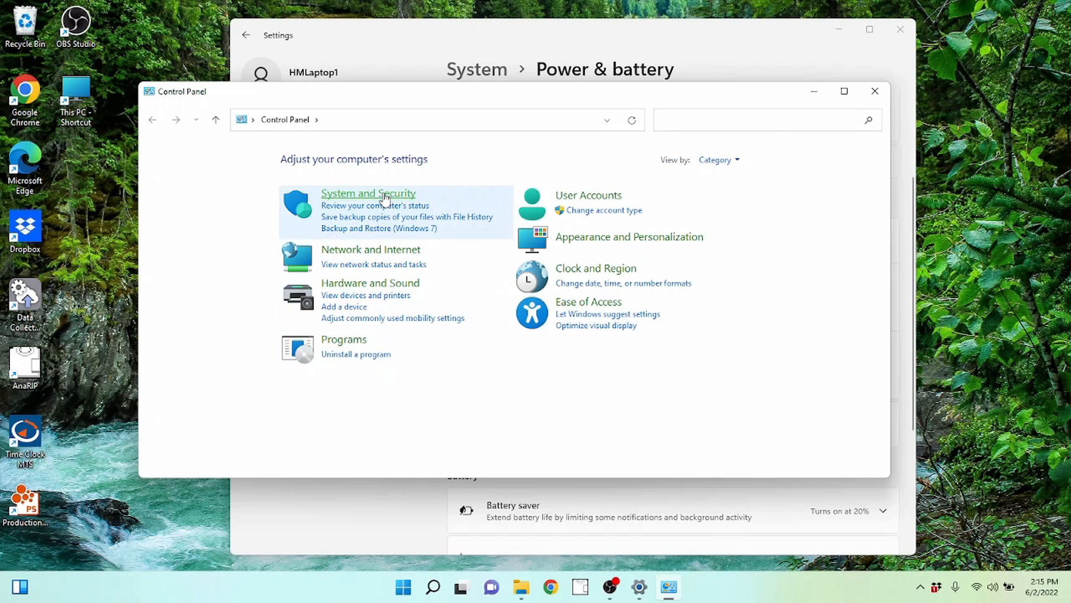
click(384, 195)
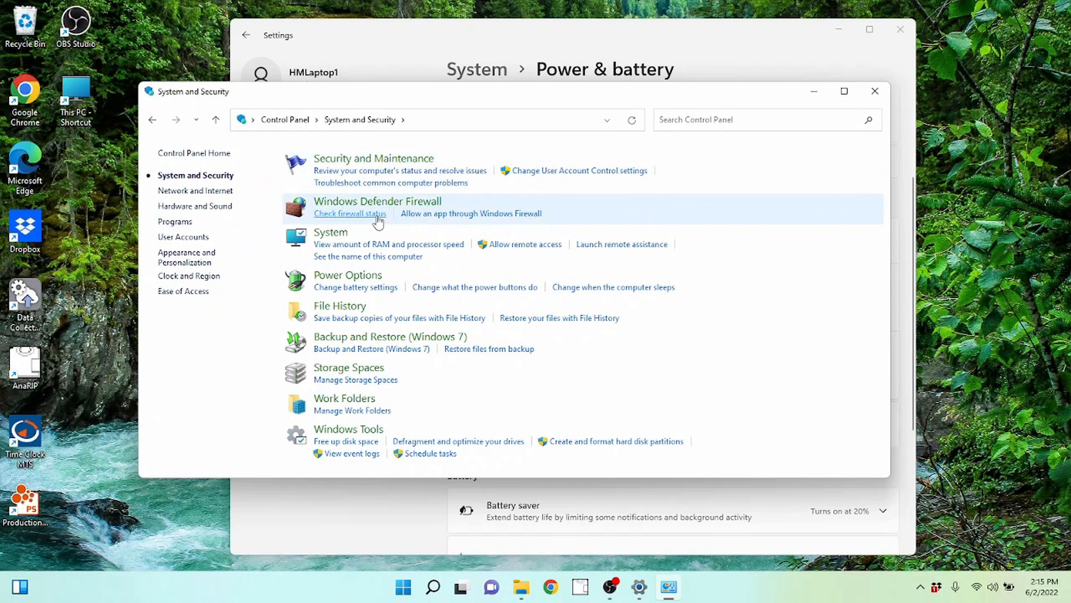
click(352, 276)
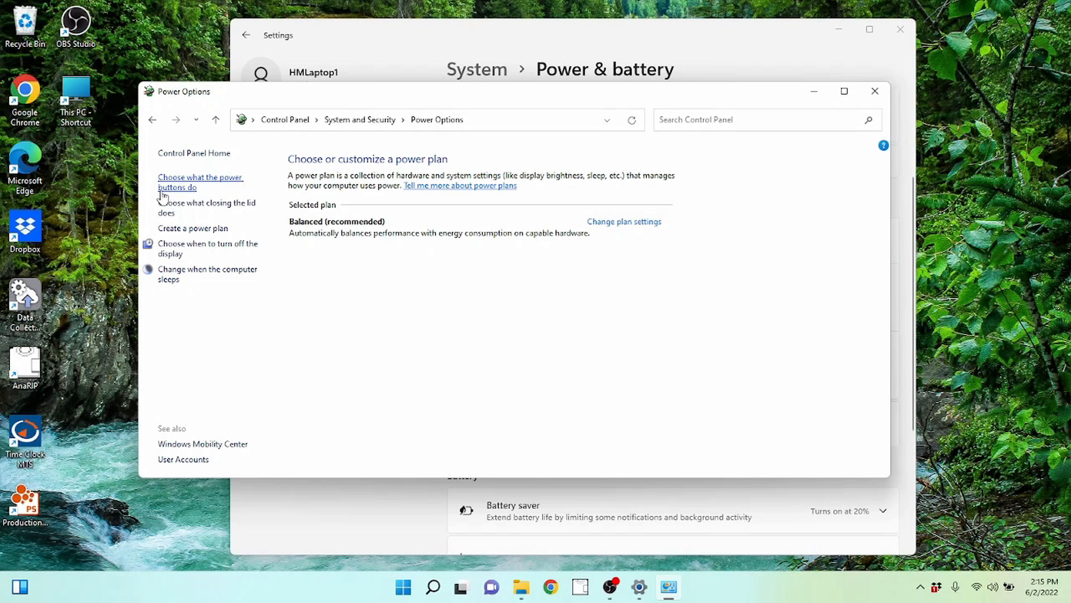
Open the power button settings, check the power button choices, and try Sleep as the on-battery sleep button action.
click(185, 192)
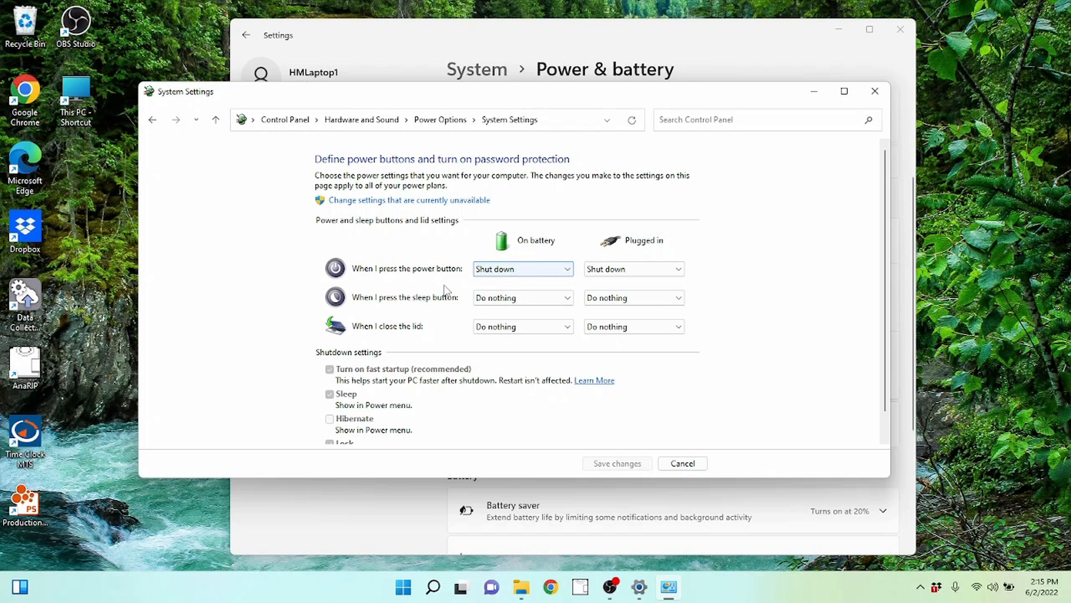
click(529, 273)
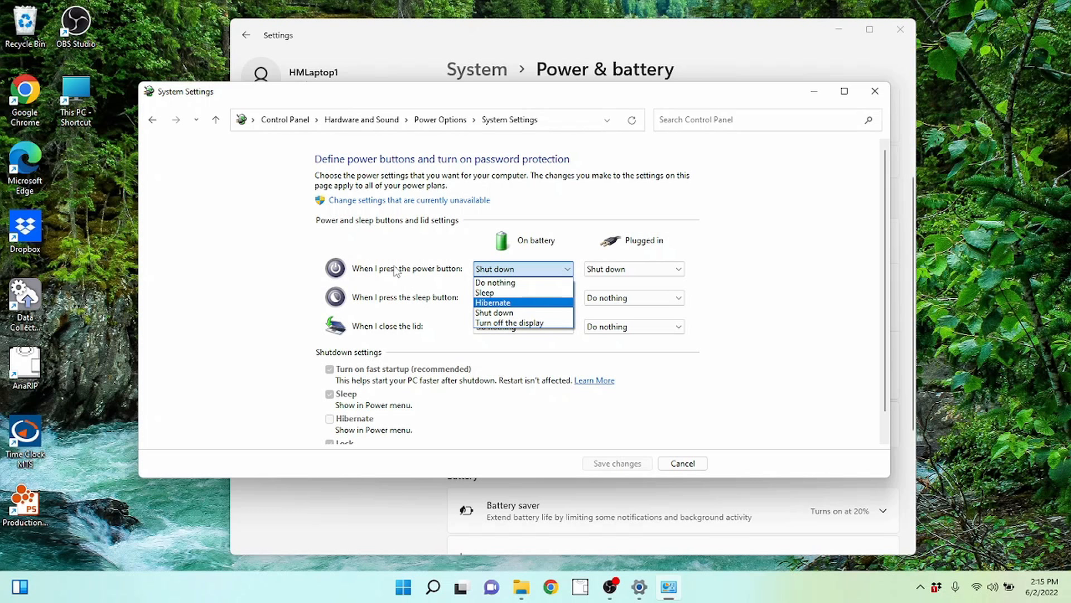
click(385, 248)
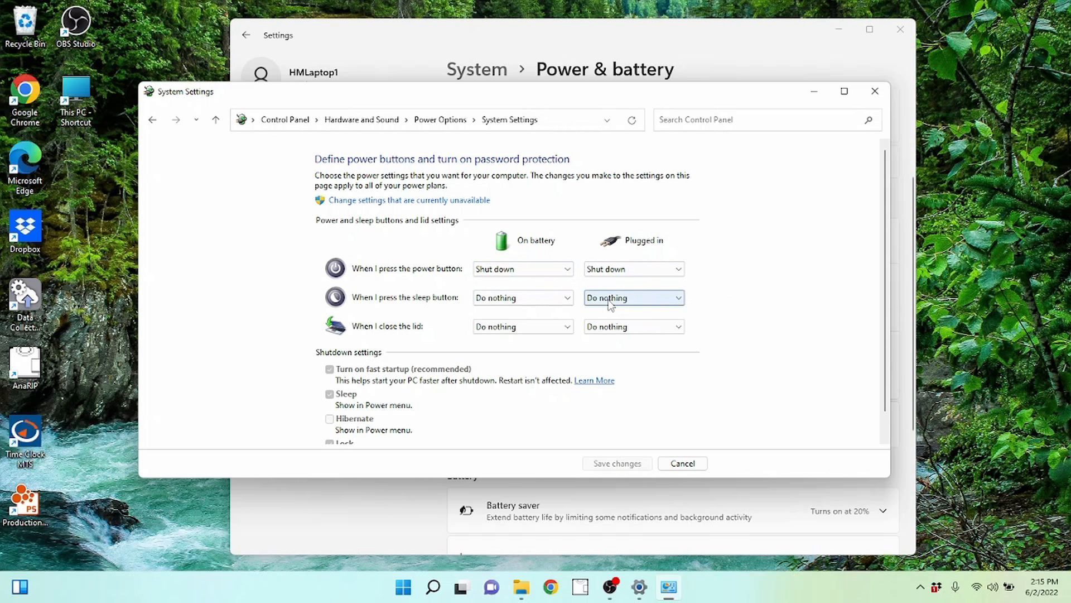
click(513, 299)
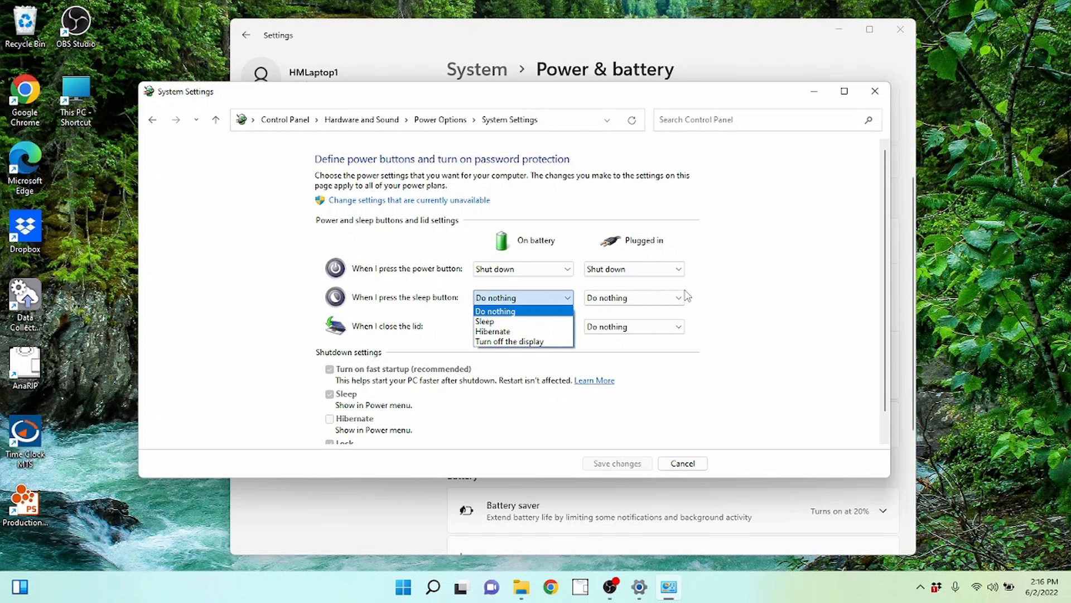
click(744, 289)
key(Down)
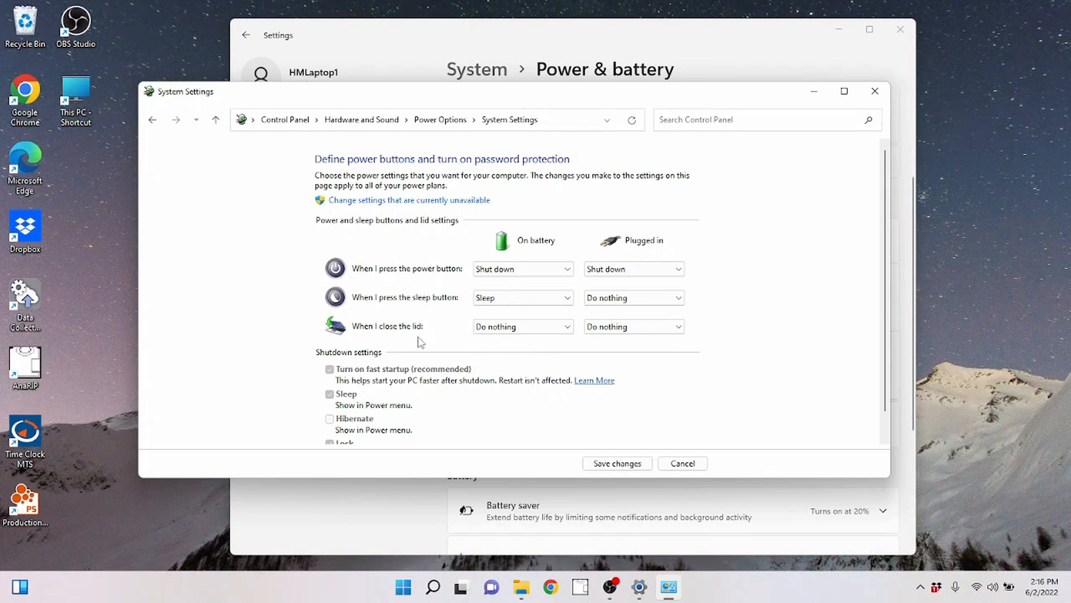
Try Shut down as the on-battery action for closing the lid, and return to Power Options without saving.
click(498, 329)
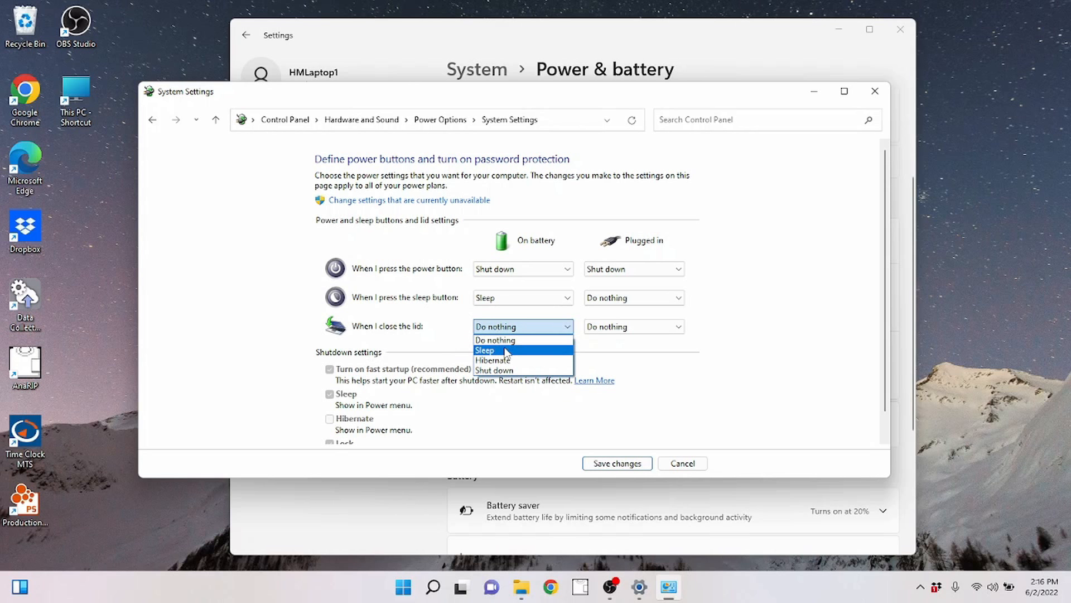
click(502, 339)
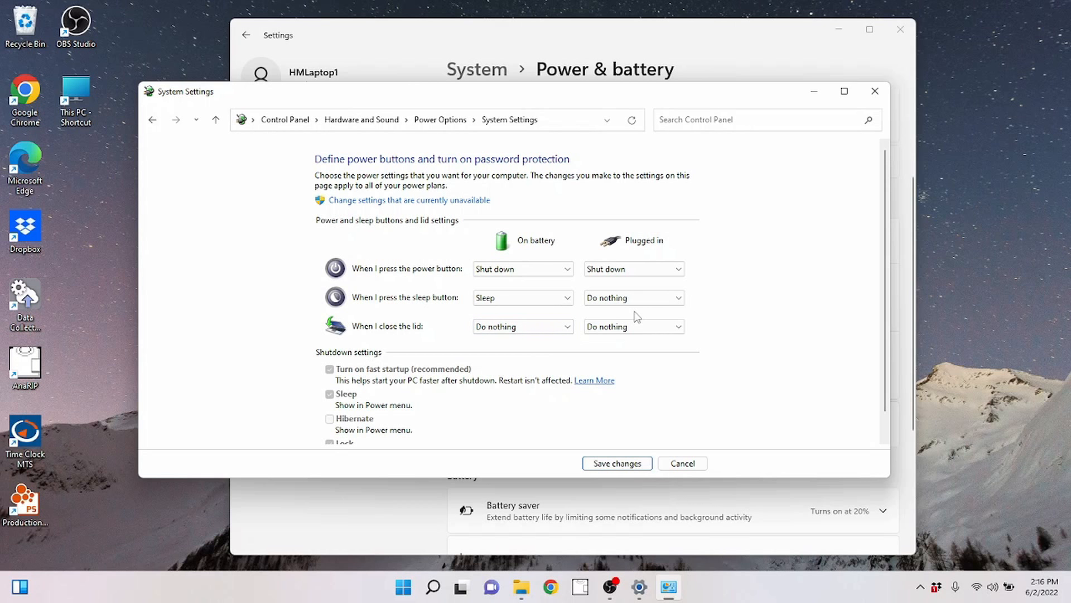
key(Down)
key(Down)
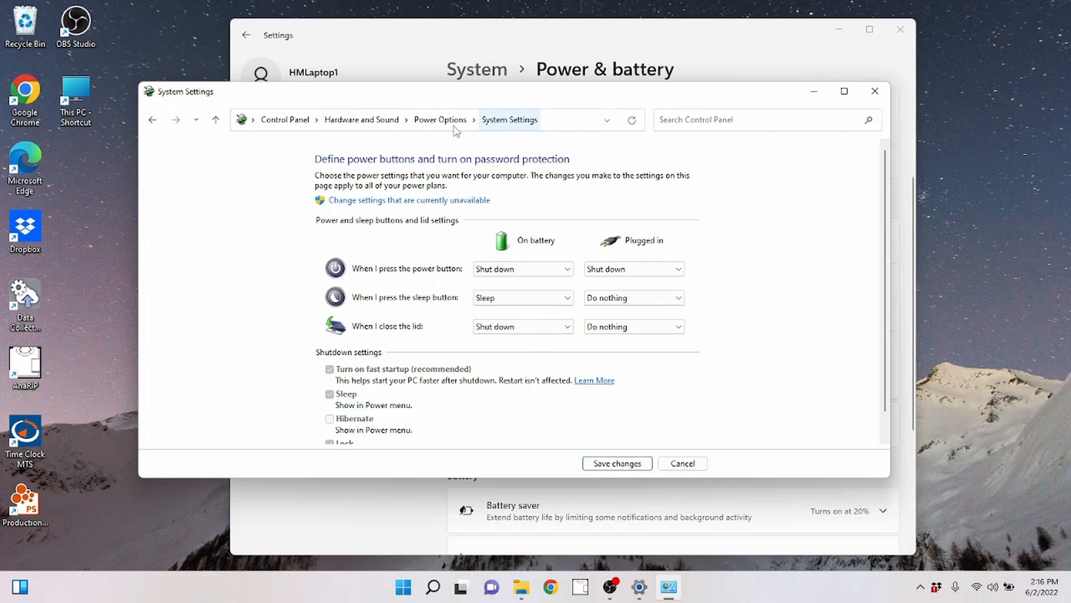
click(154, 121)
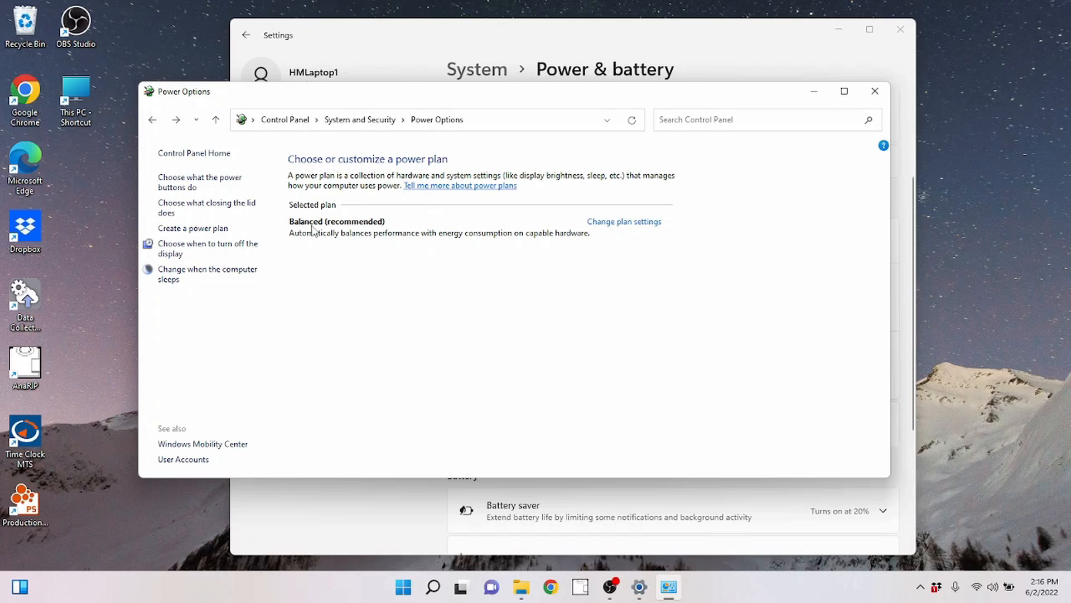
Review the Balanced plan's settings and advanced power settings, cancel without changes, and close Control Panel.
click(646, 222)
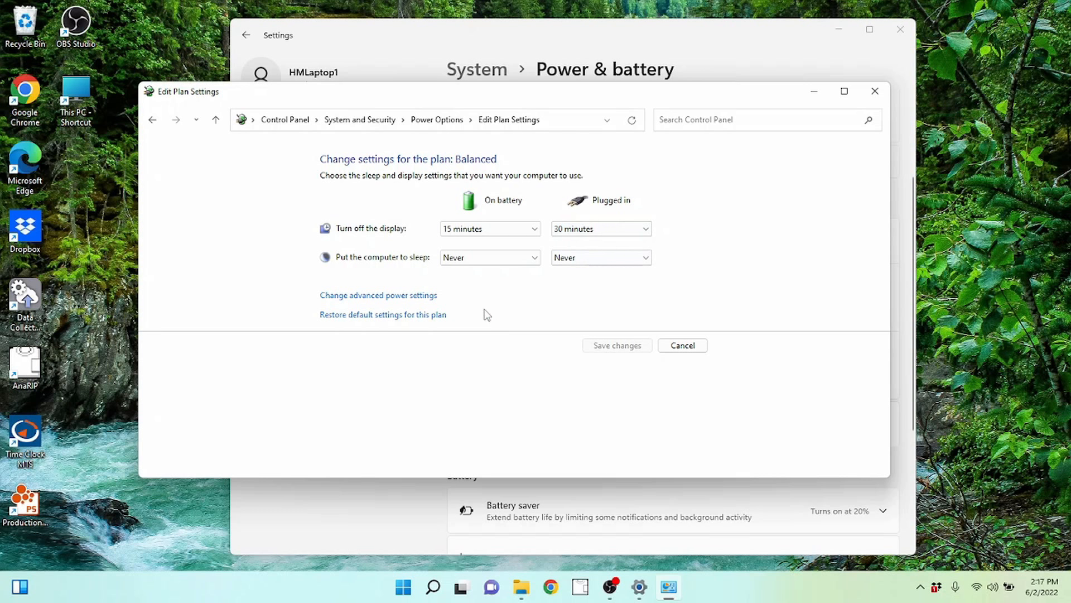
click(339, 297)
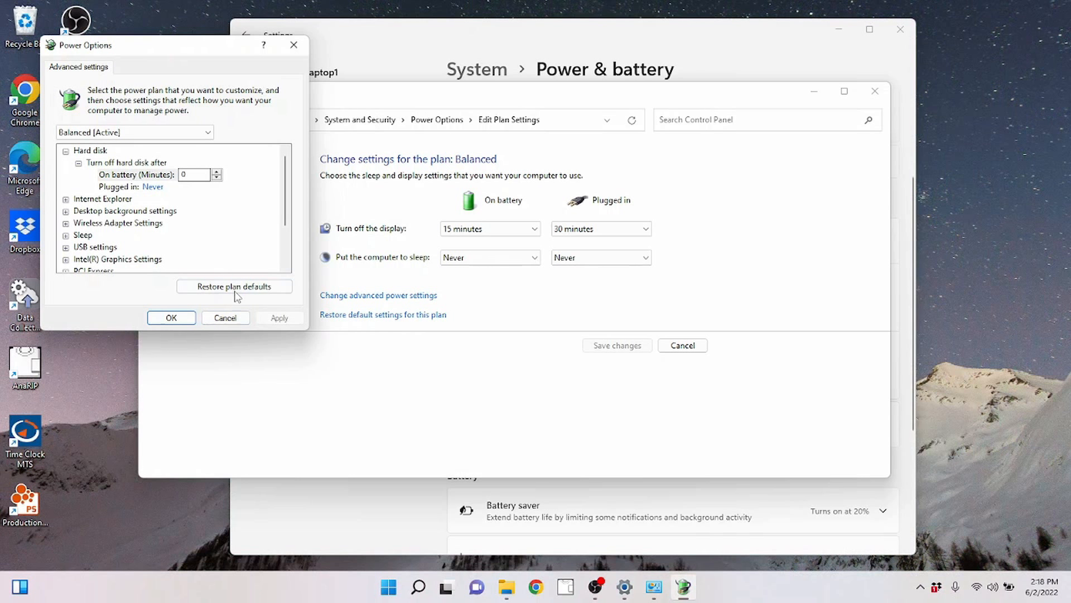
click(219, 318)
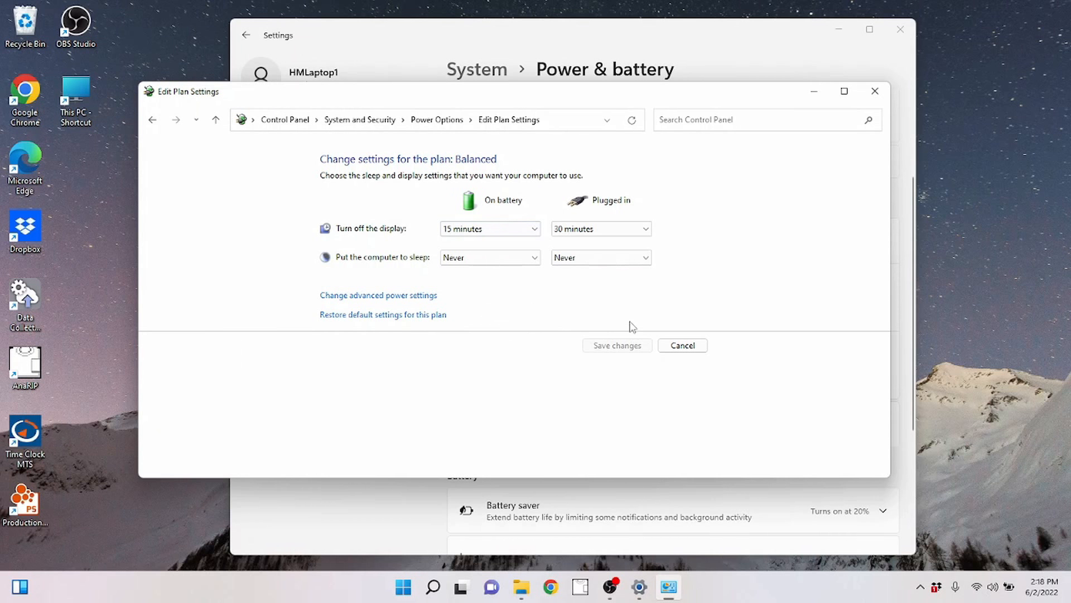
click(153, 120)
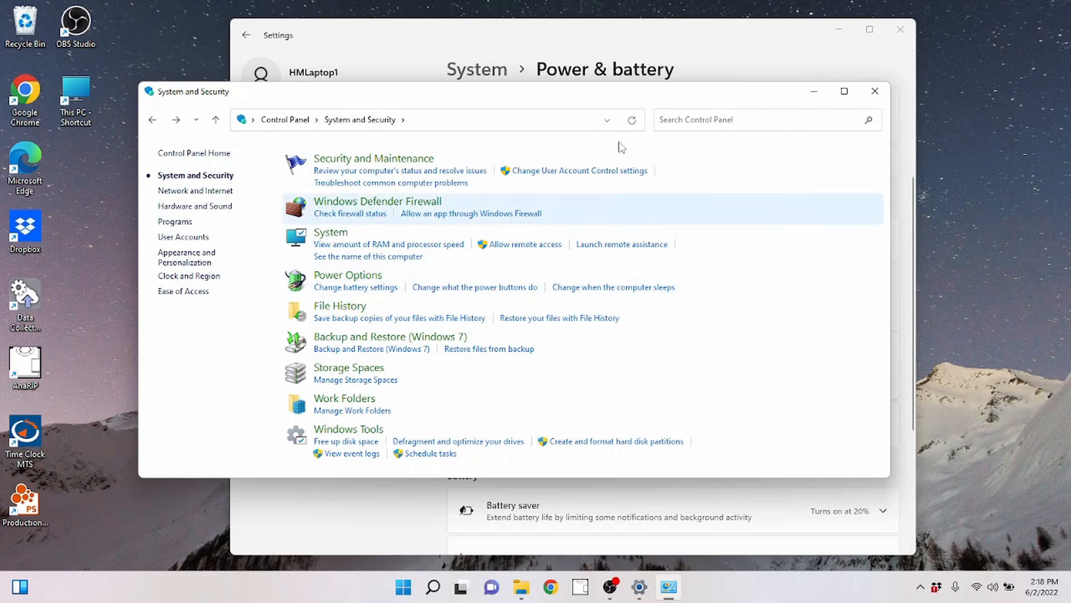
click(875, 91)
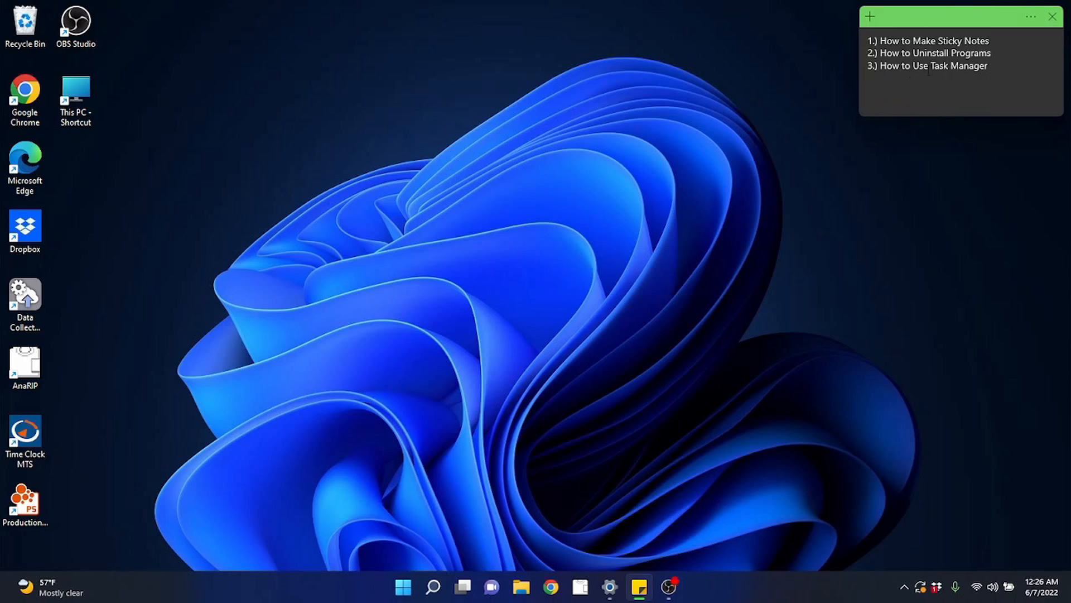
Move the sticky note listing the tutorial topics slightly away from the corner of the desktop.
mouse_move(919, 18)
mouse_down()
mouse_move(791, 51)
mouse_move(915, 36)
mouse_move(914, 25)
mouse_up()
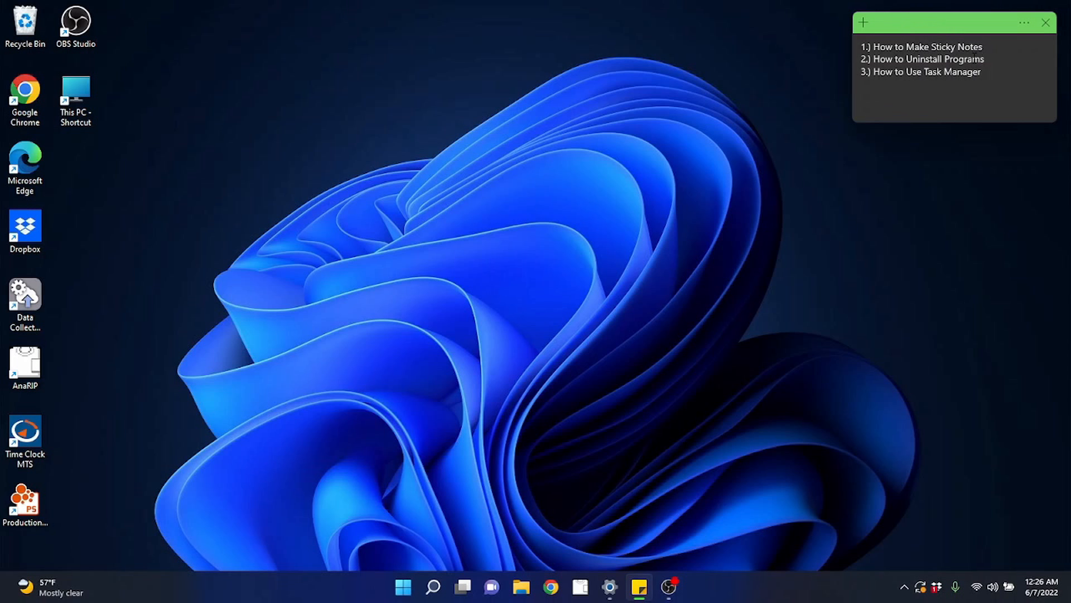
Move the sticky note with the tutorial topics back close to the corner of the desktop.
drag(933, 28, 937, 24)
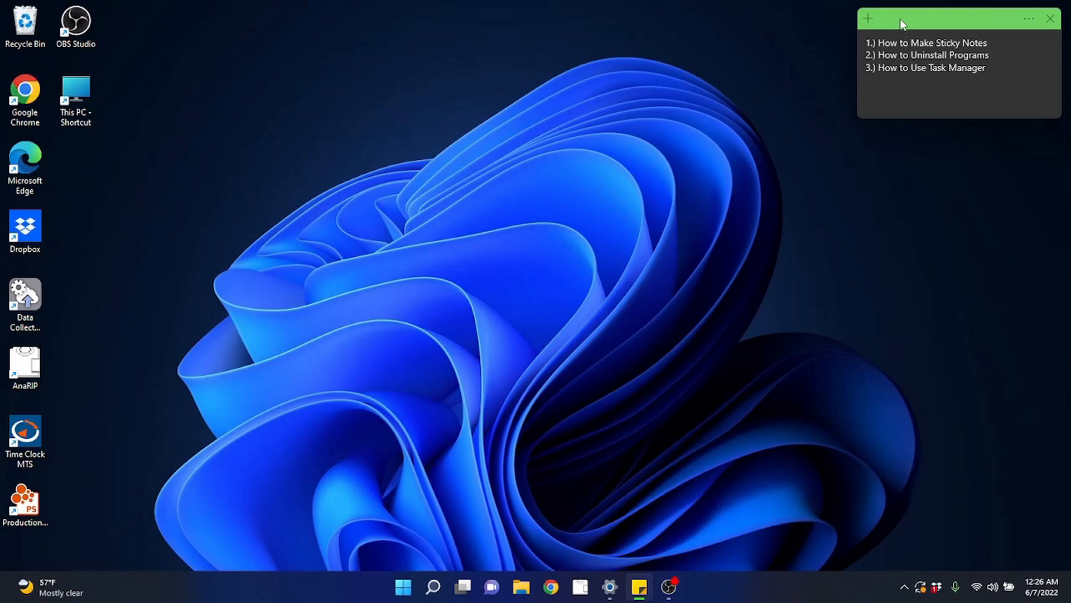
mouse_move(939, 28)
mouse_down()
mouse_move(902, 31)
mouse_move(936, 20)
mouse_up()
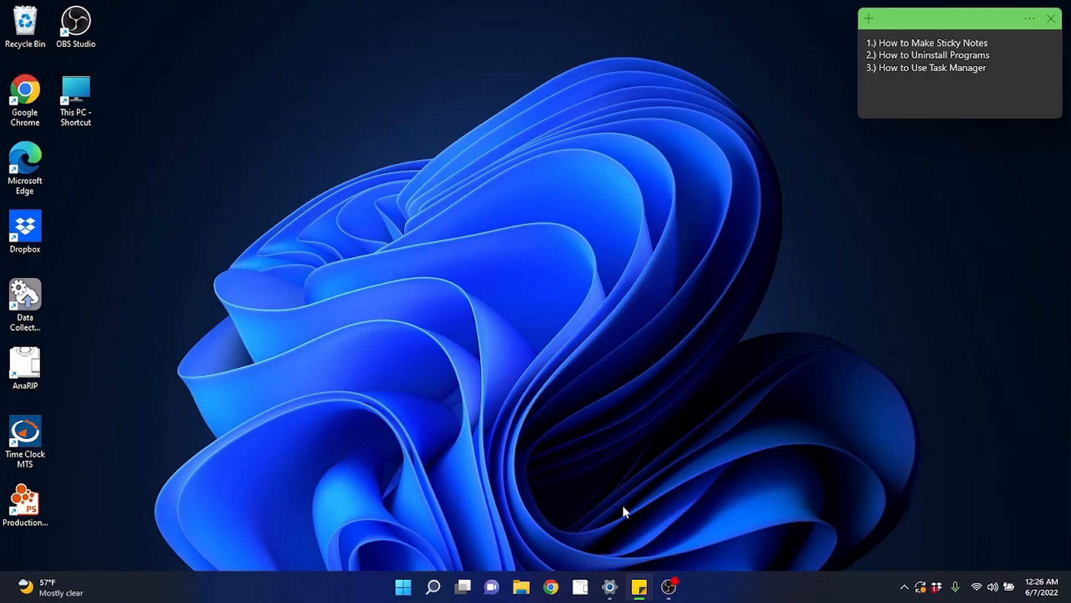
Locate Sticky Notes in the full list of installed apps.
click(403, 586)
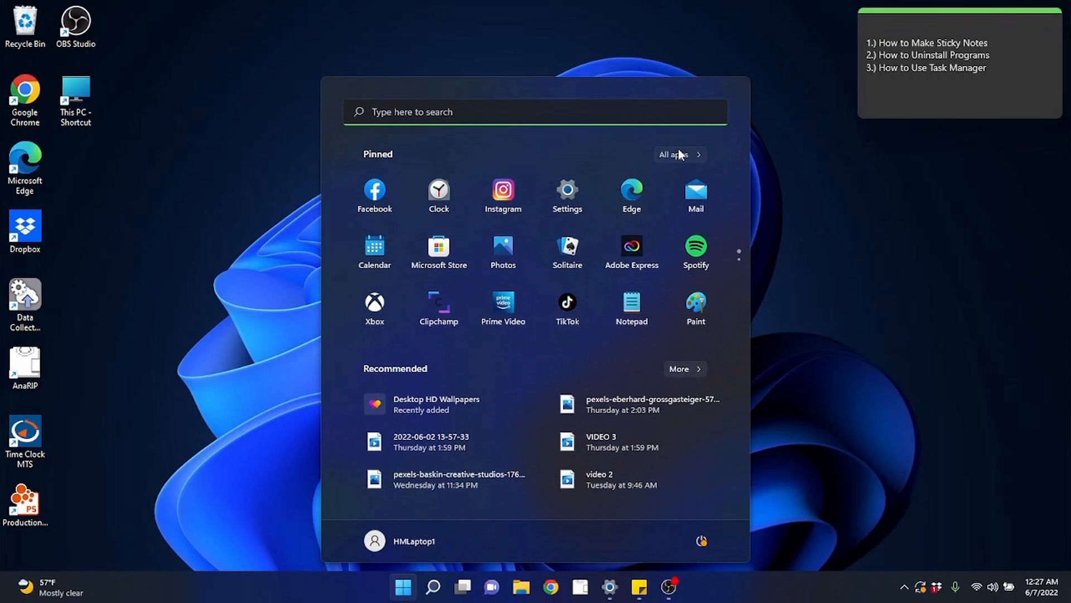
click(678, 154)
scroll(536, 320, down, 10)
scroll(471, 373, down, 10)
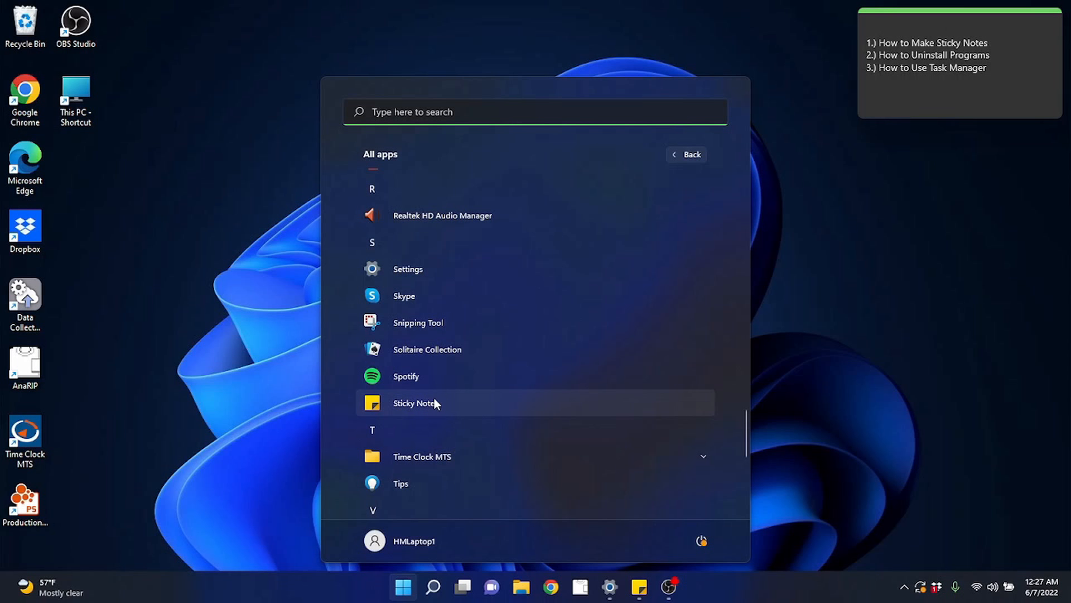
Search Windows for "sticky" and open the Sticky Notes app.
click(433, 585)
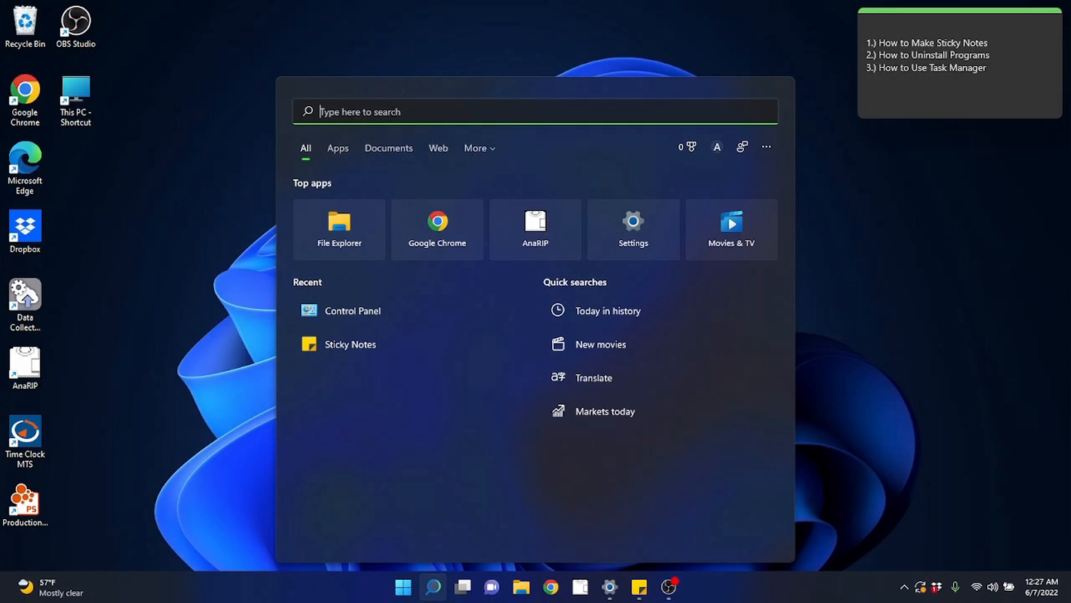
text(sticky)
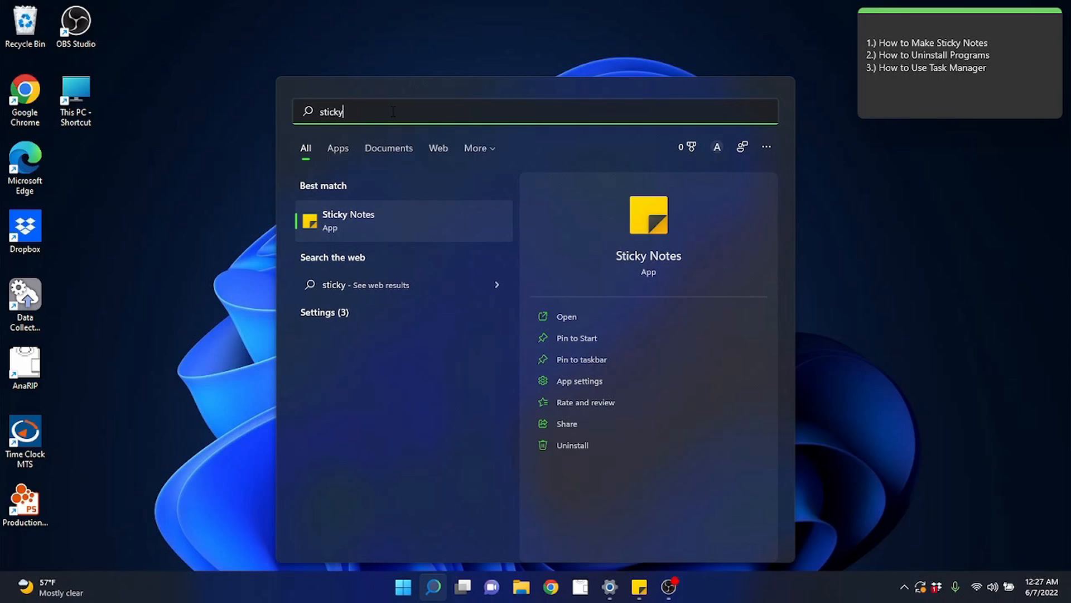
click(379, 211)
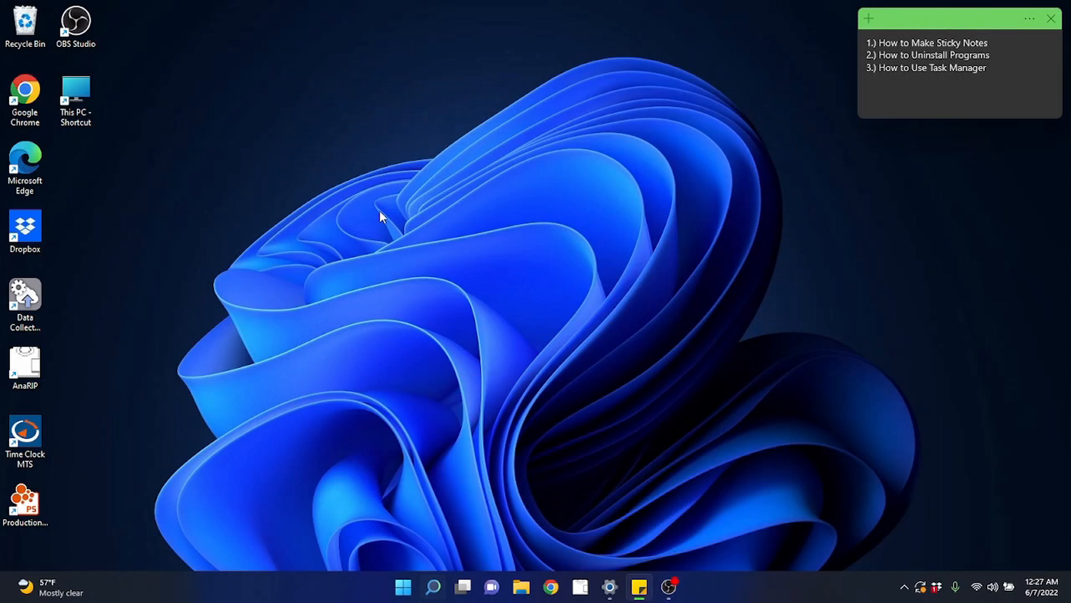
View the list of all sticky notes from the topics note, and close the list.
click(1030, 19)
click(915, 48)
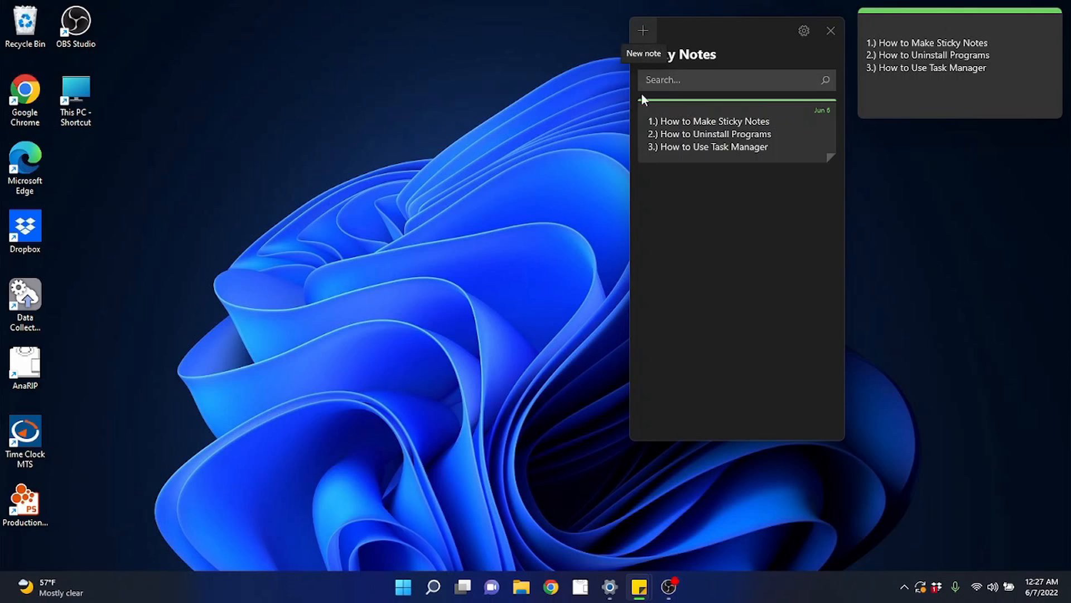
click(830, 31)
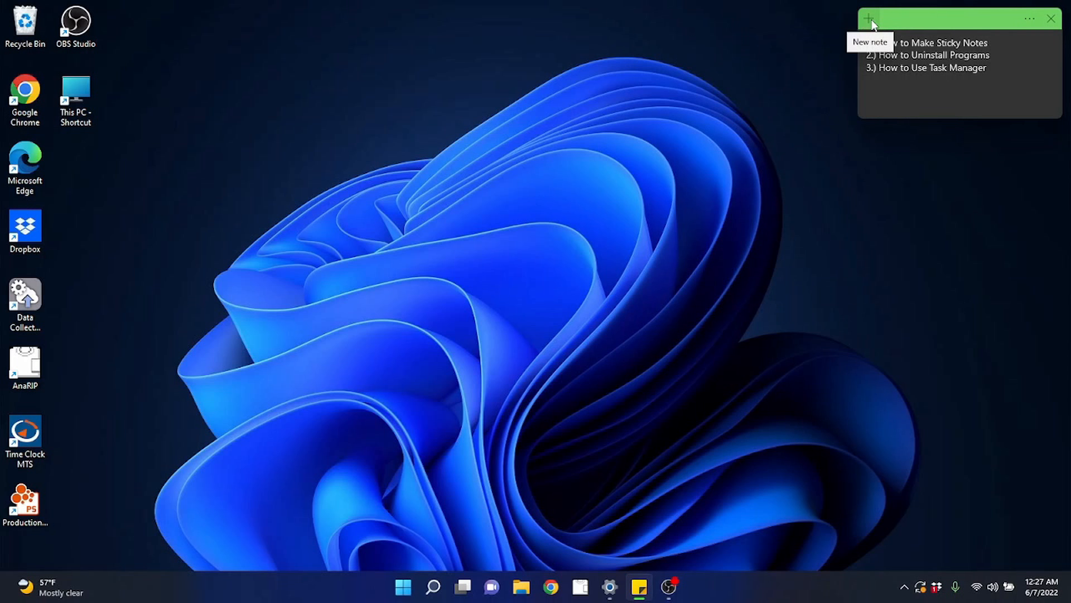
Create a new sticky note with the lines "1. take a bath", "2. drink a pepsi" and "3. go to gym".
click(872, 19)
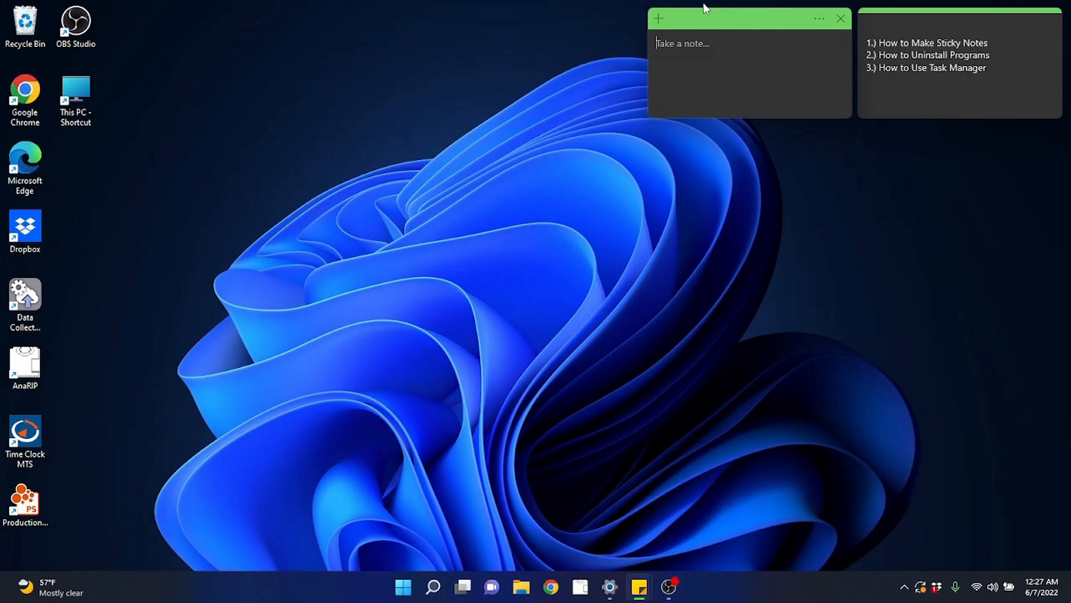
text(1. take a bath)
key(Return)
text(2. drink a pepsi)
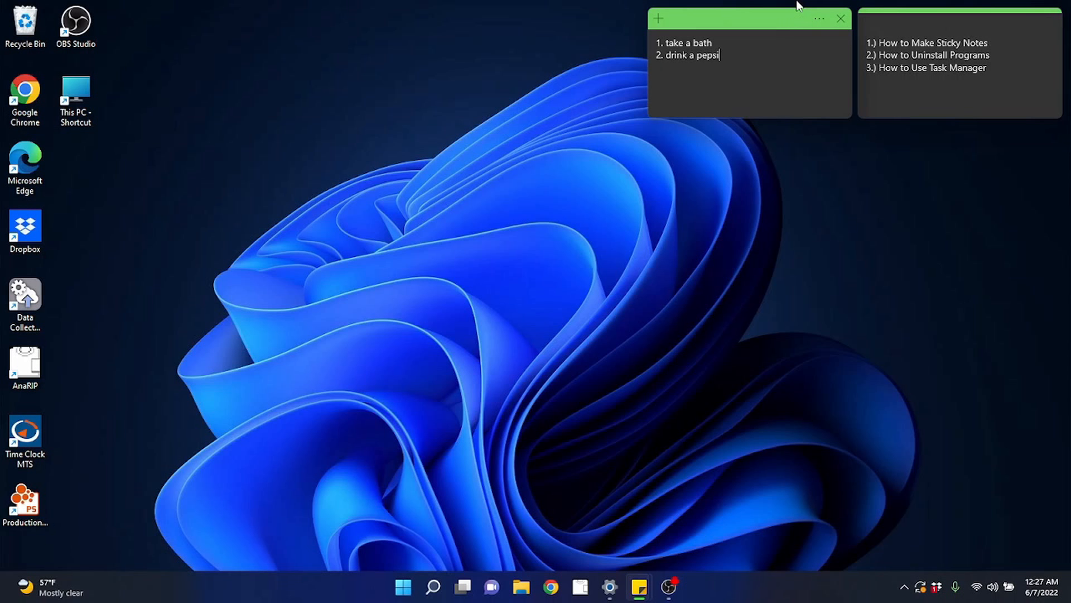
key(Return)
text(3. go to gym)
Try blue as the to-do note's color, and set the note back to green.
click(819, 18)
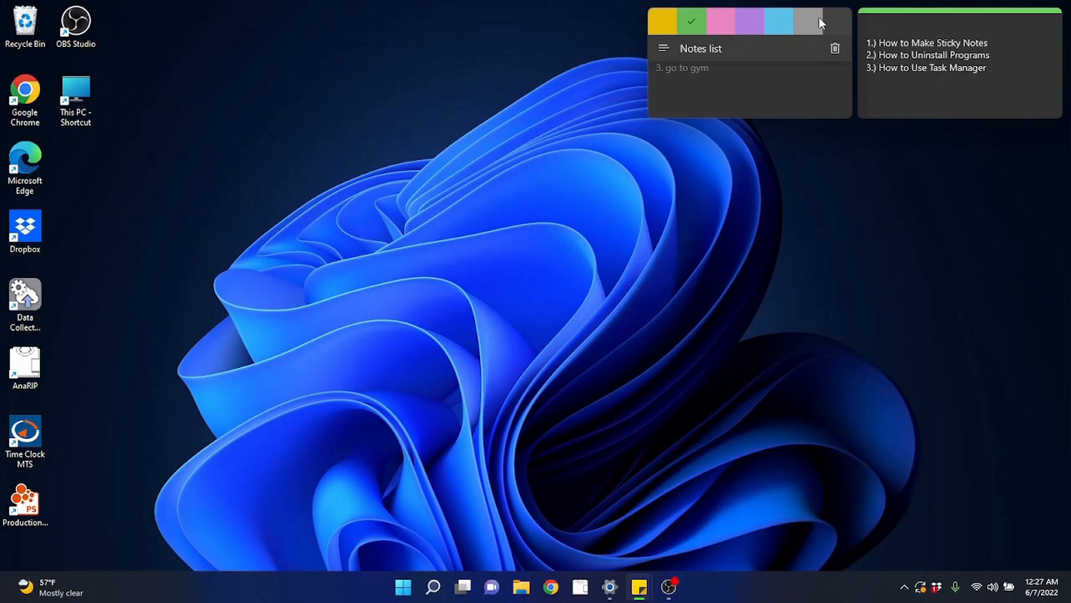
click(779, 19)
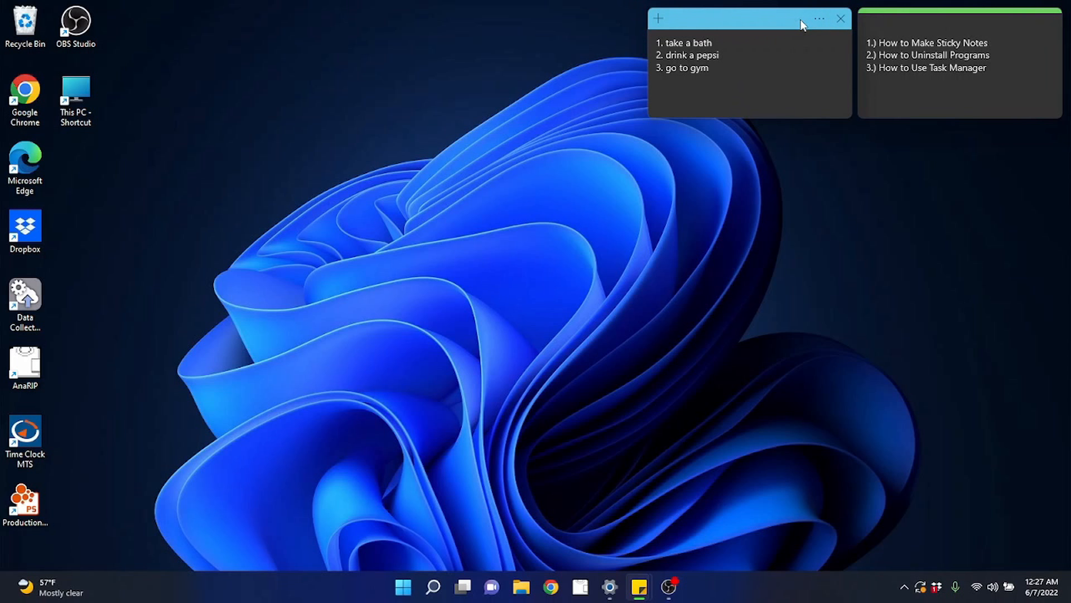
click(820, 19)
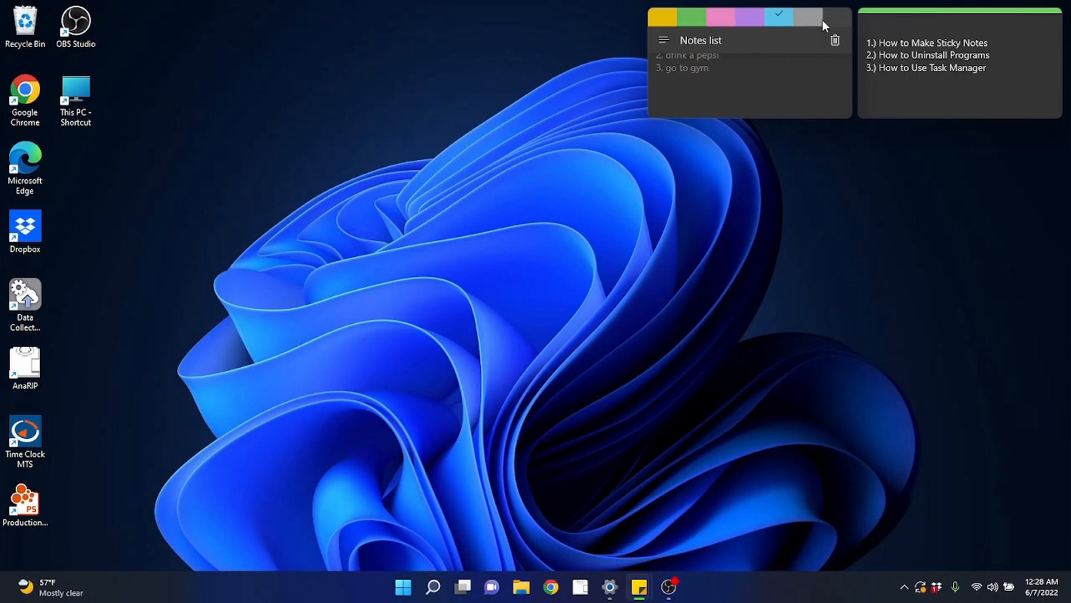
click(692, 21)
Set the color of the tutorial topics note to yellow.
click(908, 14)
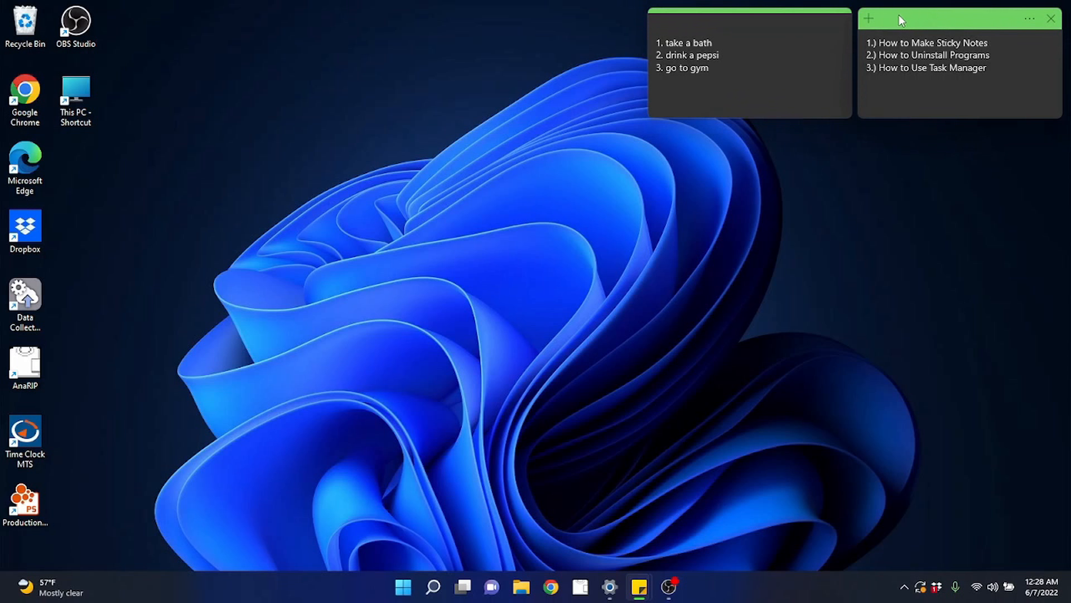
click(1027, 20)
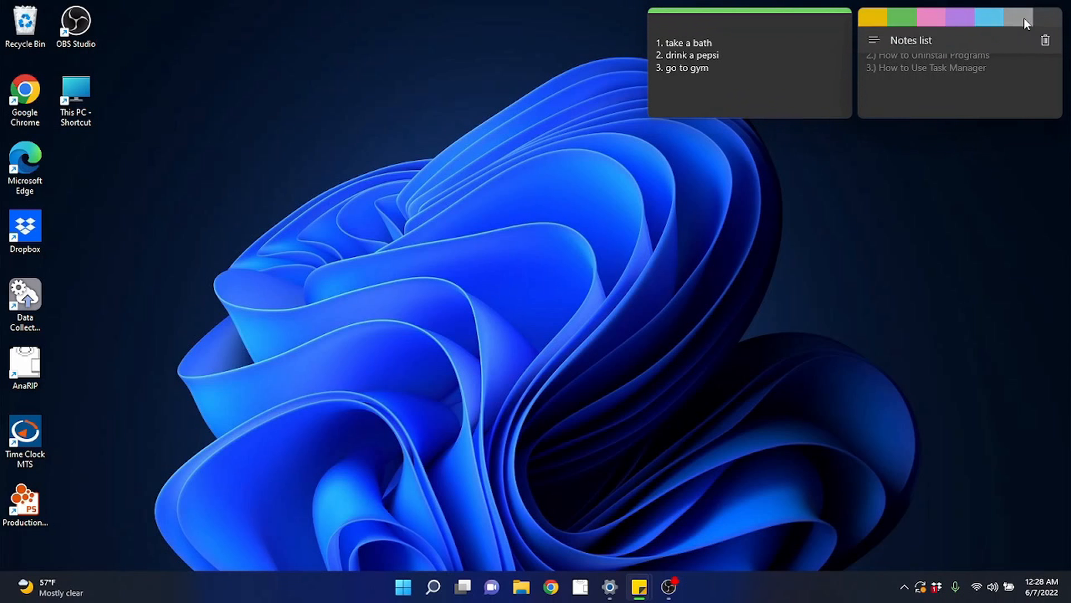
click(872, 18)
Add a blank note from the to-do note and place it directly below the topics note.
click(691, 10)
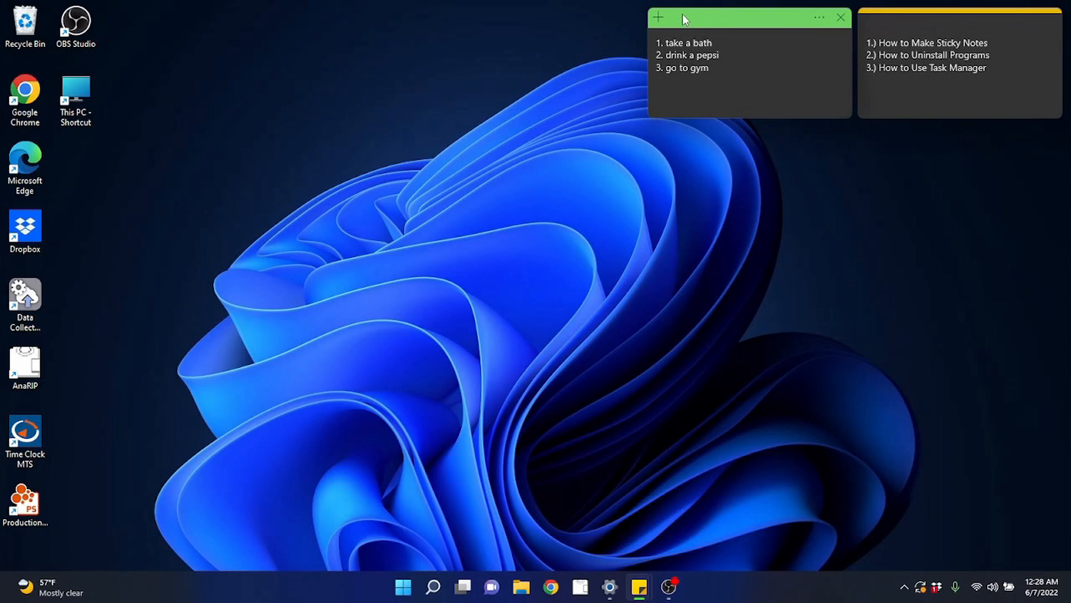
click(656, 18)
drag(575, 23, 979, 137)
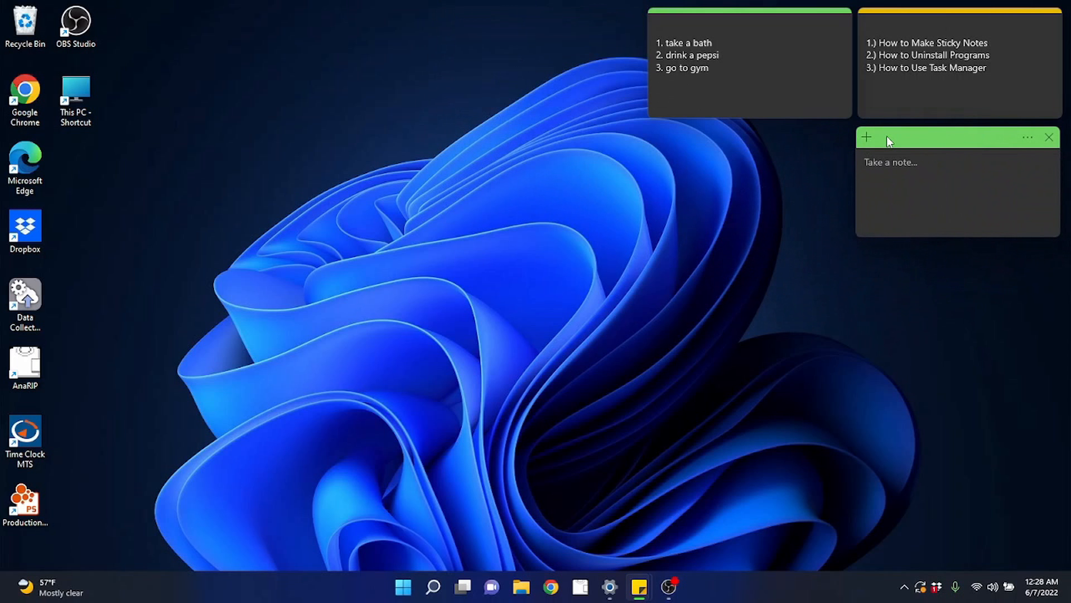
Add and close a second blank note, and set the remaining blank note's color to gray.
click(866, 137)
click(838, 137)
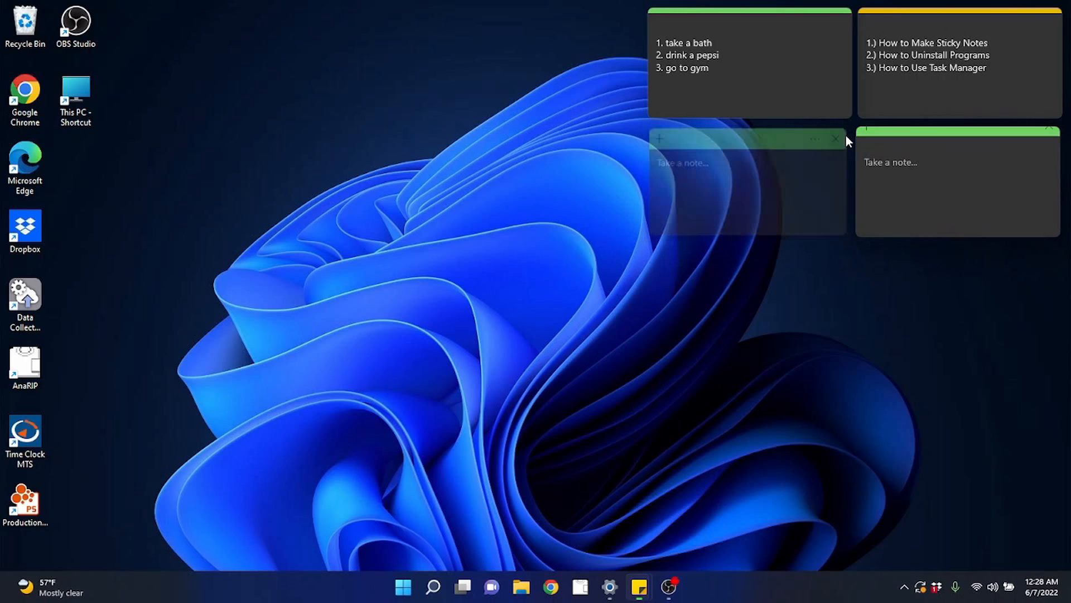
click(1028, 137)
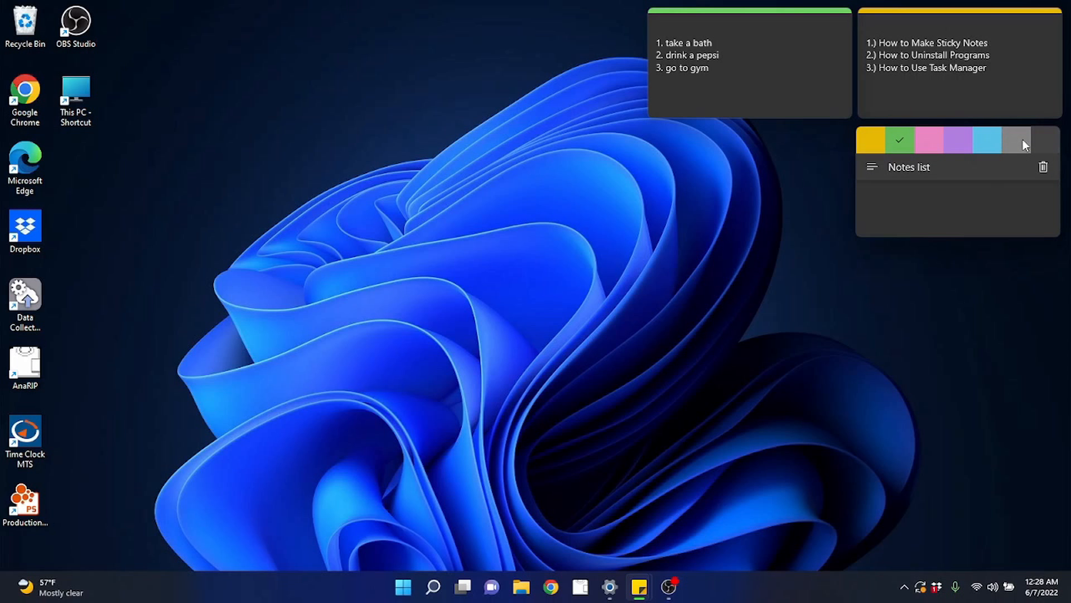
click(1022, 140)
click(995, 195)
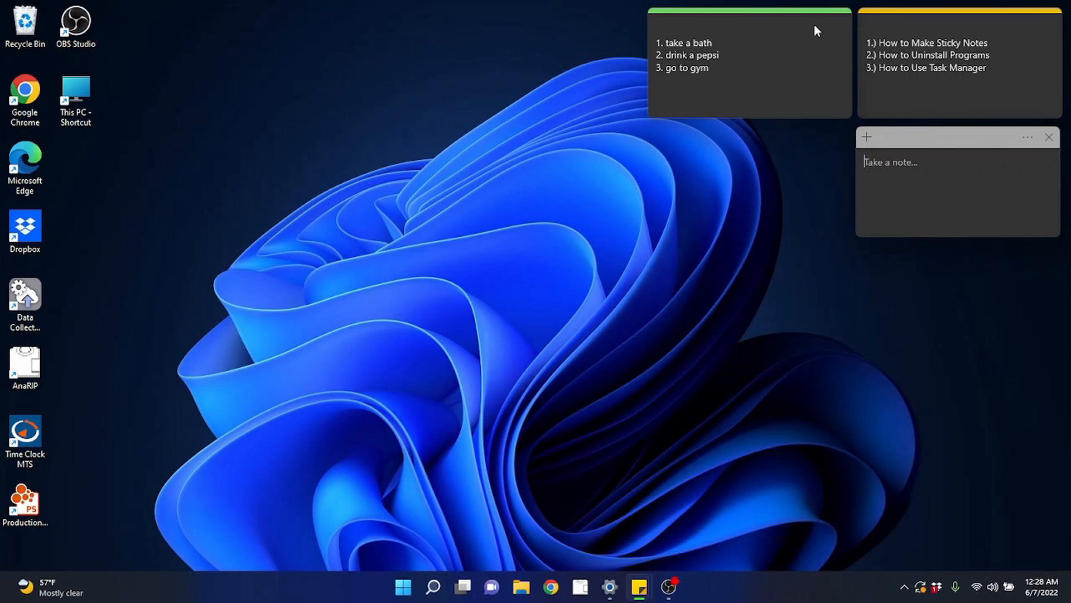
Close the to-do note, the topics note and the blank gray note.
click(814, 5)
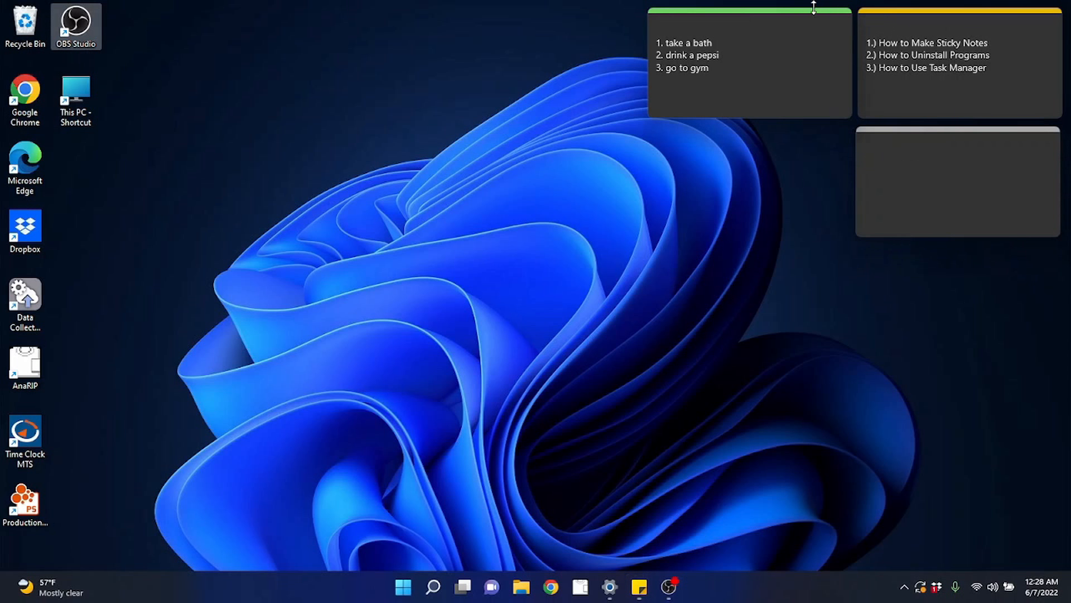
click(819, 11)
click(842, 21)
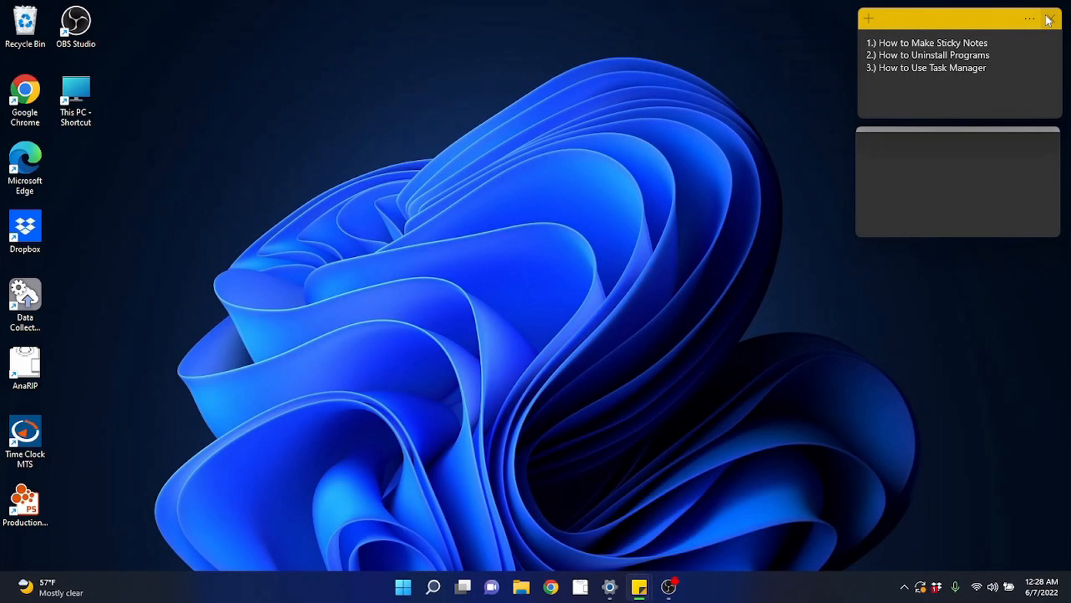
click(1049, 20)
click(1048, 135)
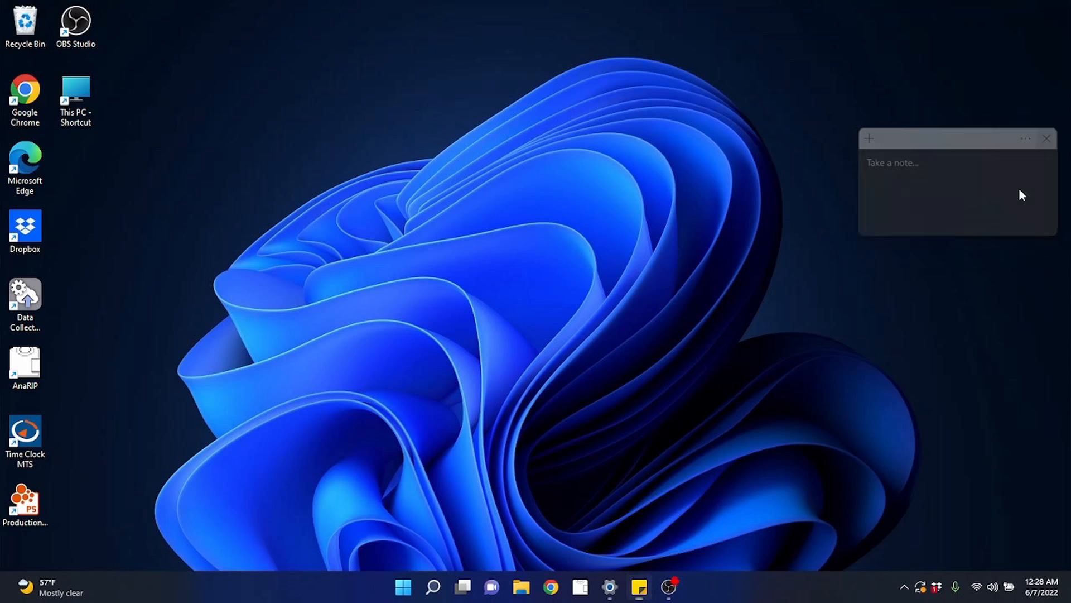
Reopen Sticky Notes from the recent searches and highlight the three topic lines in the note.
click(452, 586)
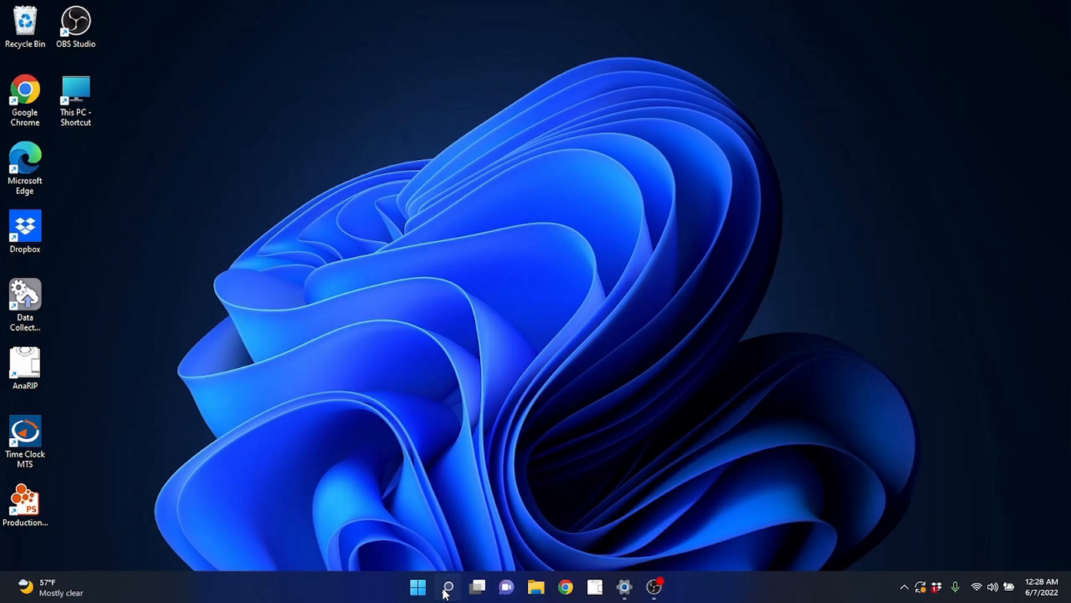
click(348, 312)
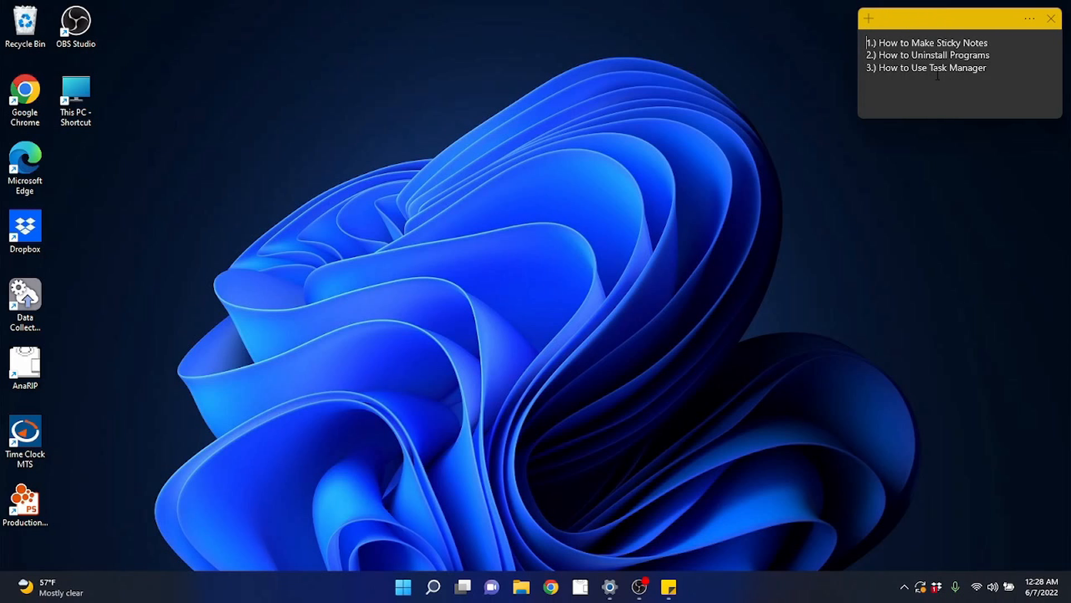
drag(990, 68, 867, 42)
click(1048, 184)
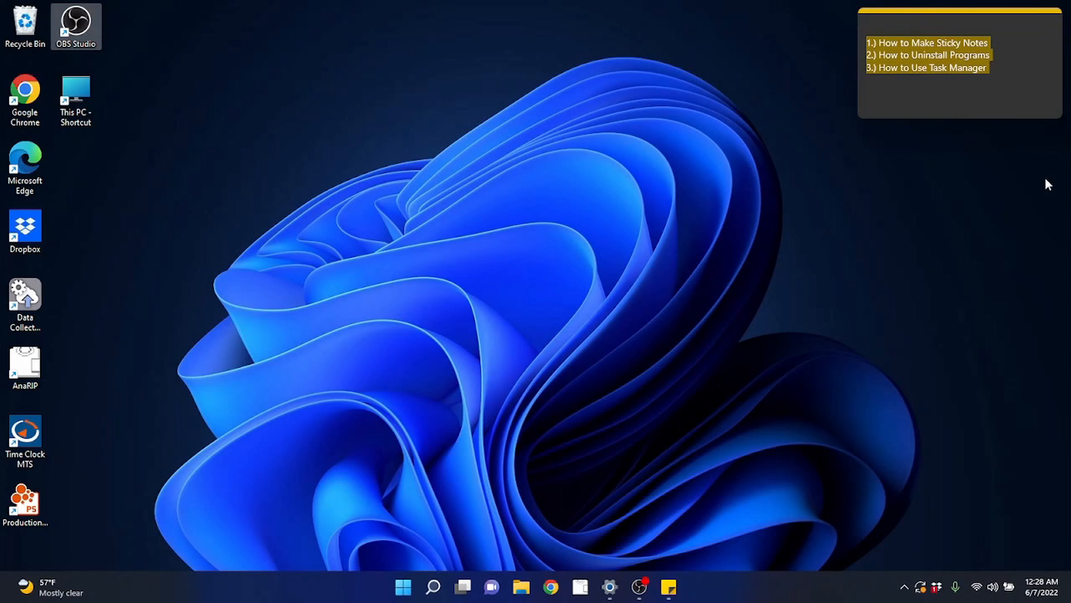
click(980, 68)
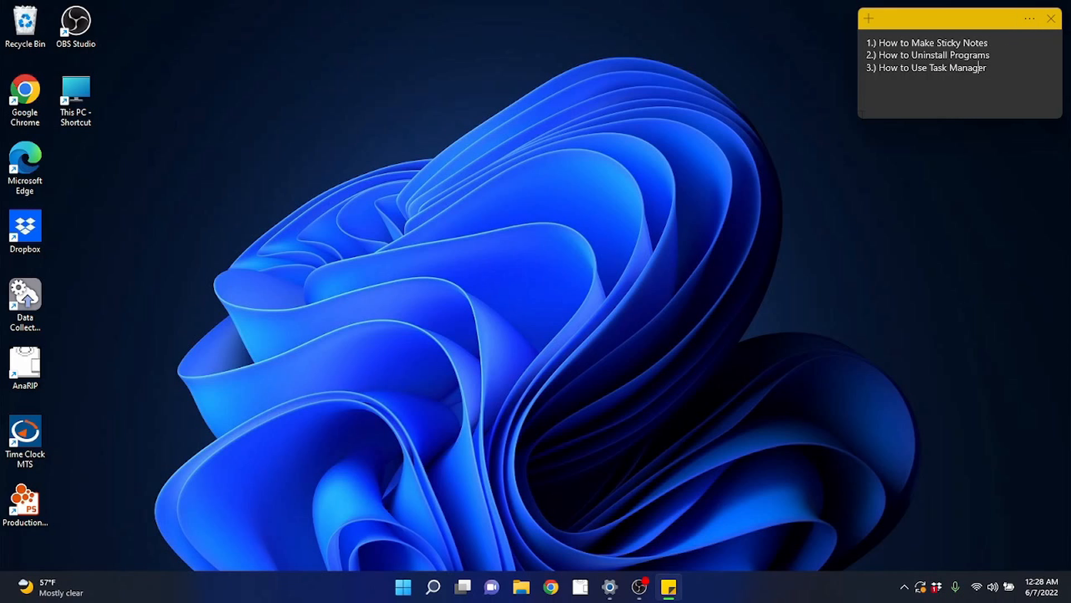
Reposition the topics note near the desktop corner and highlight its line about uninstalling programs.
drag(951, 19, 953, 38)
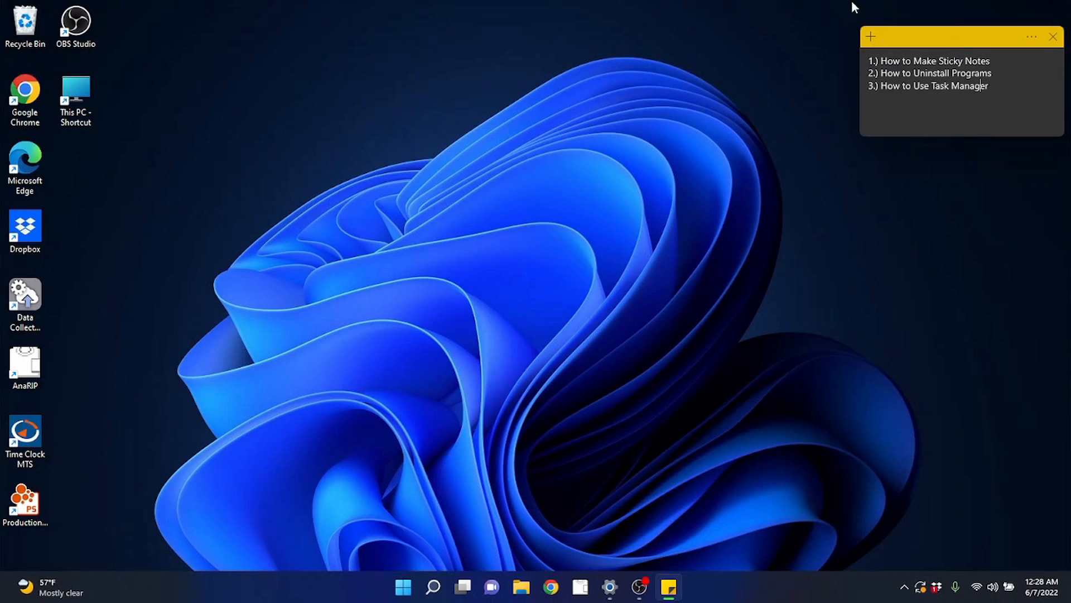
drag(945, 40, 945, 24)
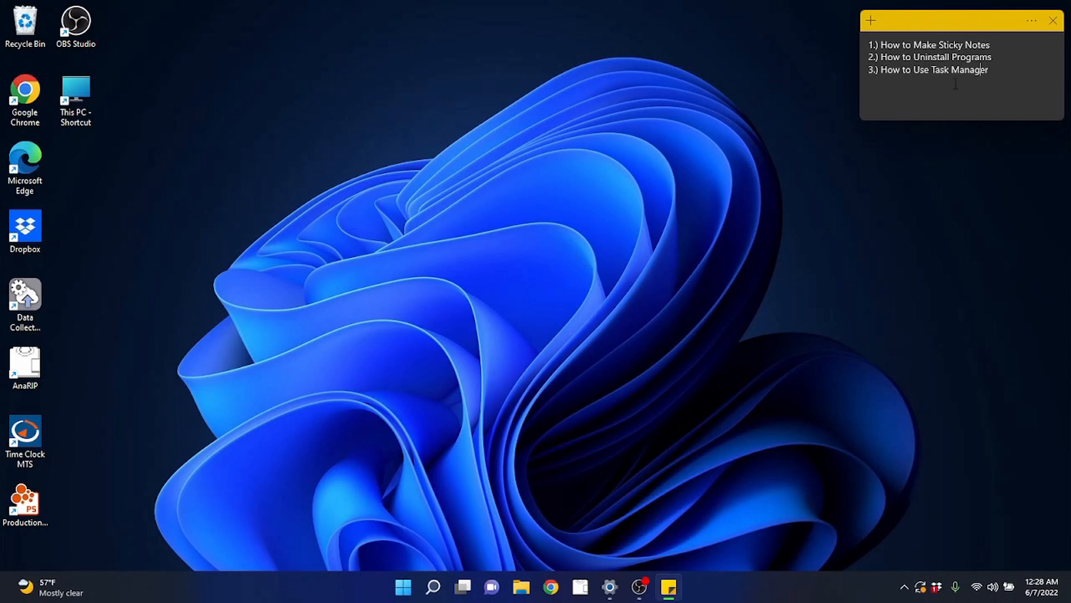
drag(869, 60, 992, 59)
click(1008, 66)
click(607, 349)
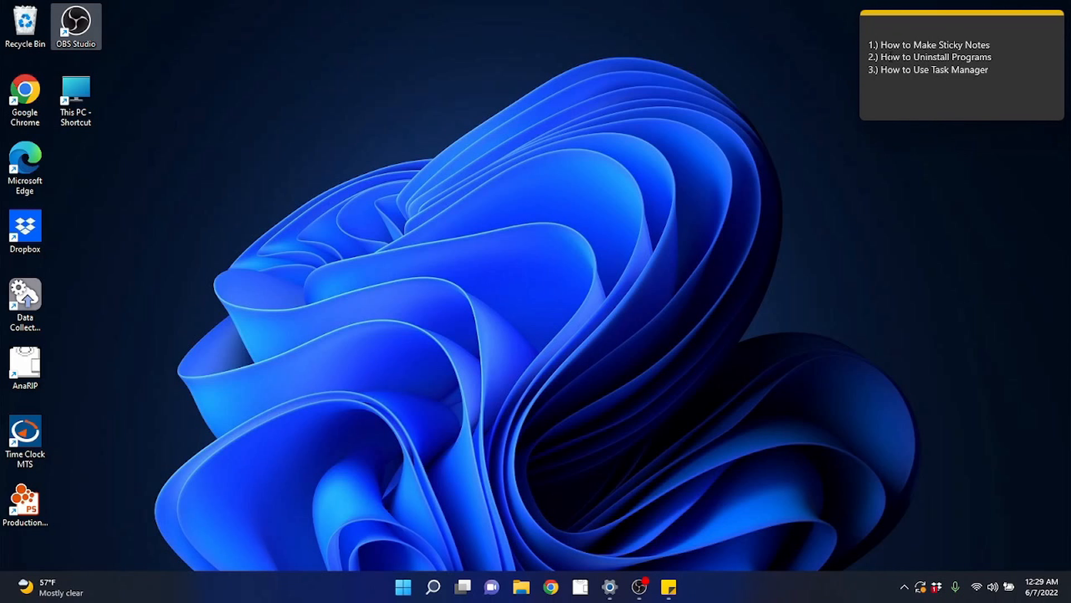
click(508, 294)
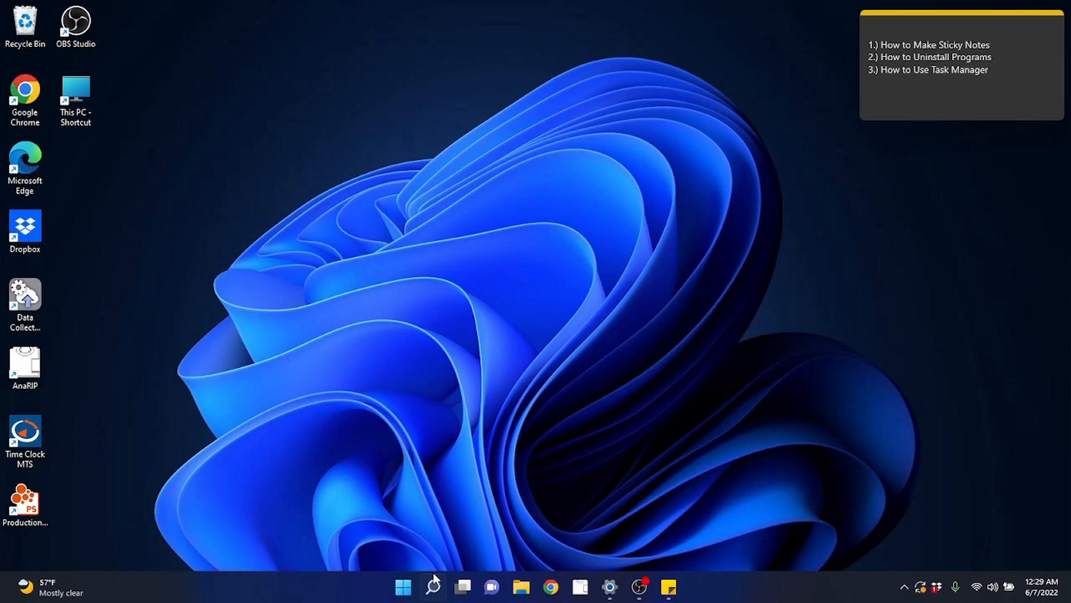
Browse the full list of installed apps, and return to the pinned apps in the Start menu.
click(404, 587)
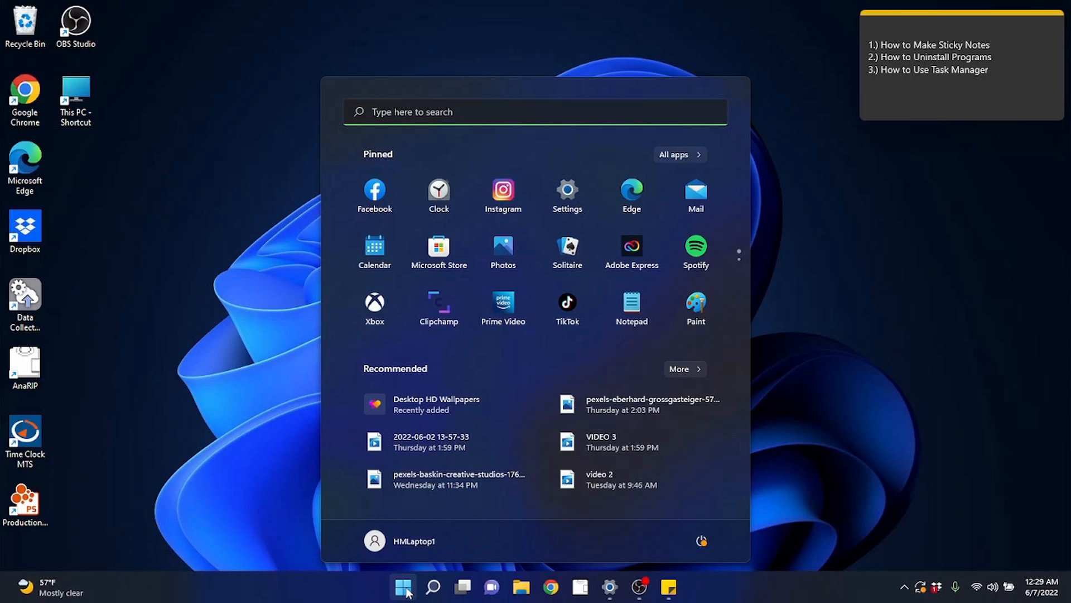
click(672, 155)
scroll(496, 343, down, 8)
scroll(510, 365, down, 3)
scroll(530, 388, up, 10)
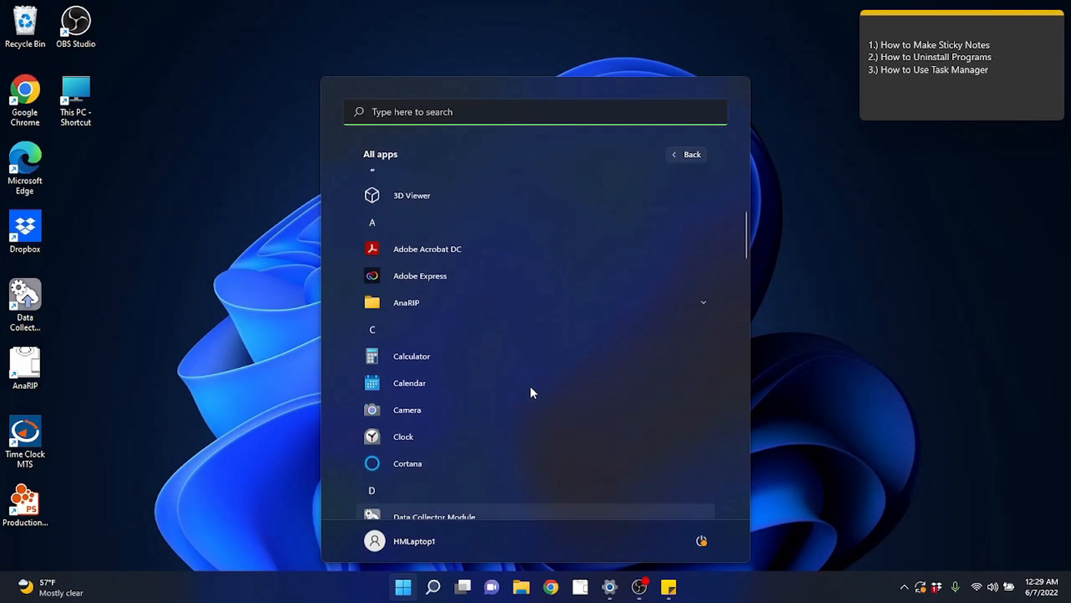
click(403, 586)
click(403, 585)
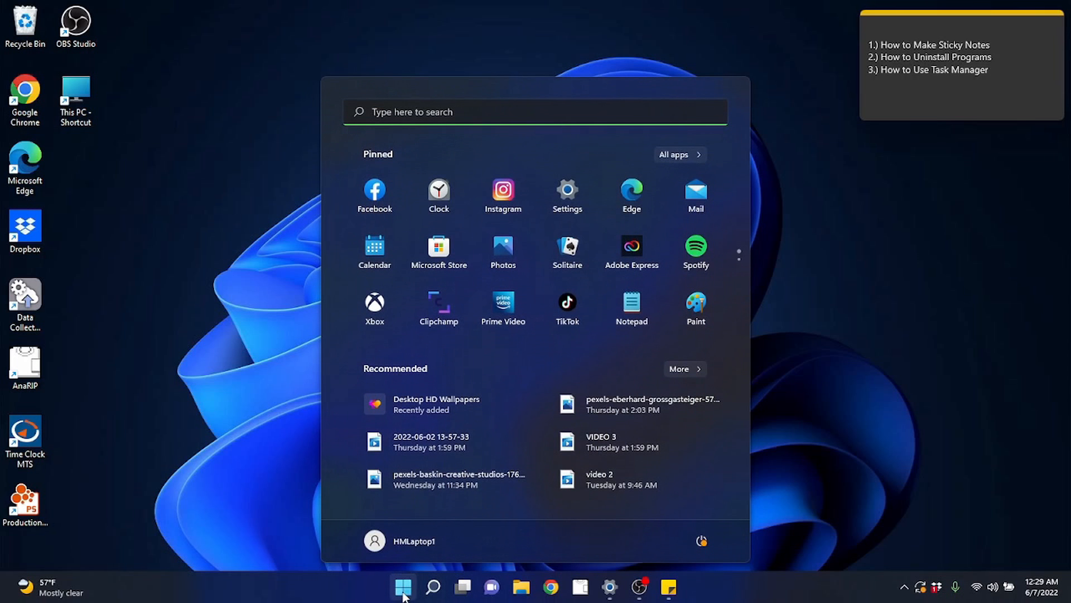
Open Settings and go to the Apps & features page of the Apps section.
click(556, 200)
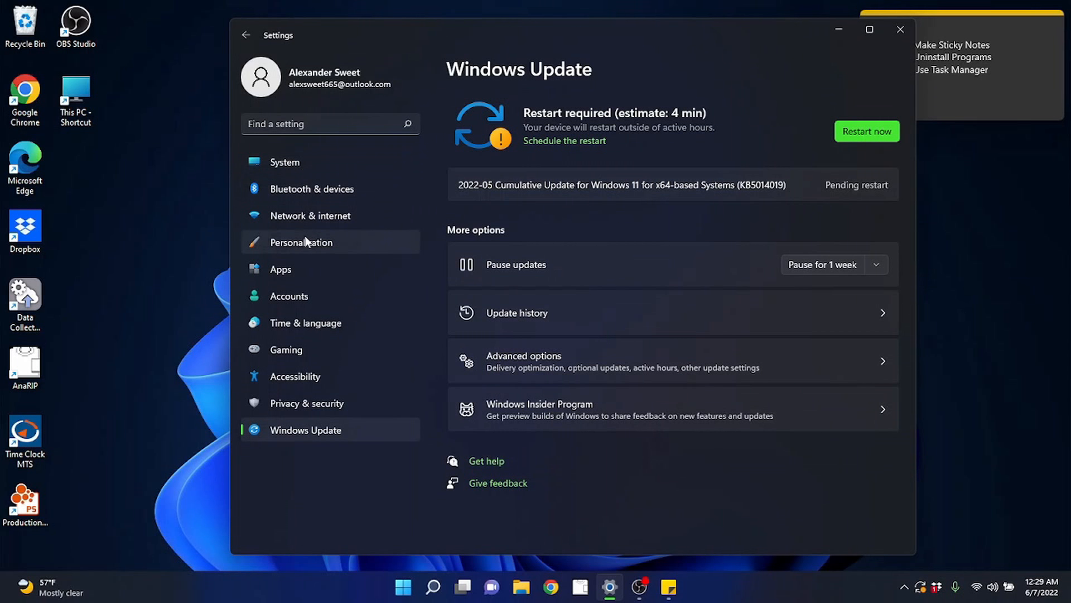
click(297, 267)
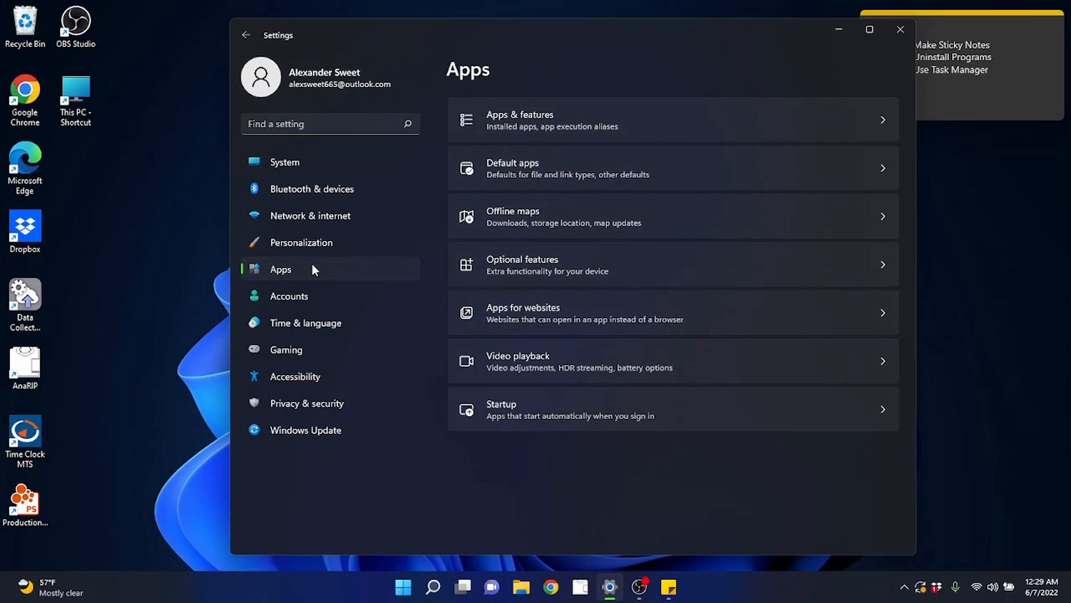
click(313, 439)
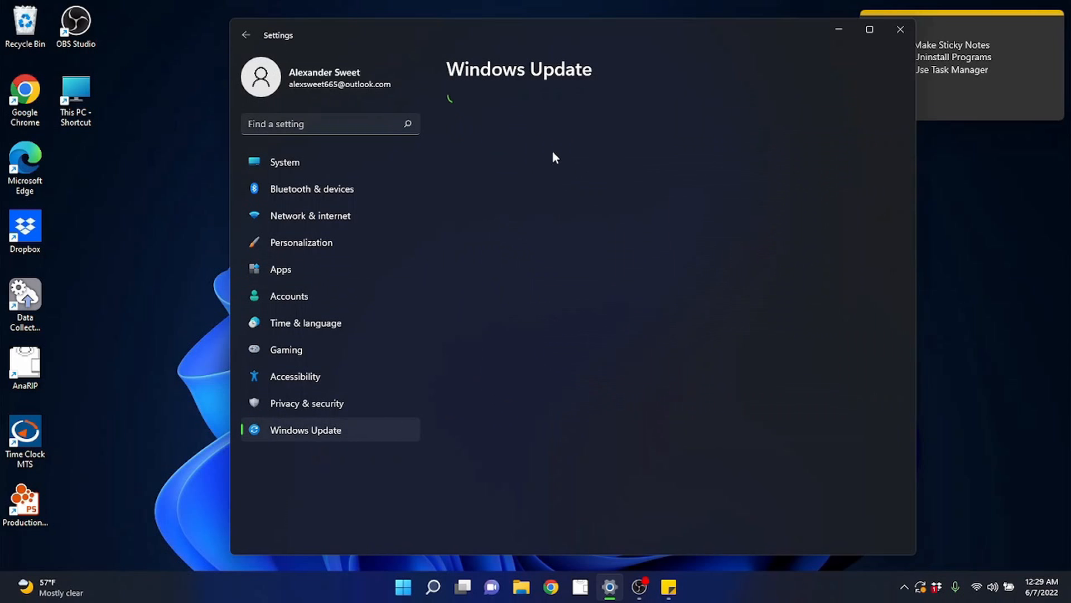
click(313, 269)
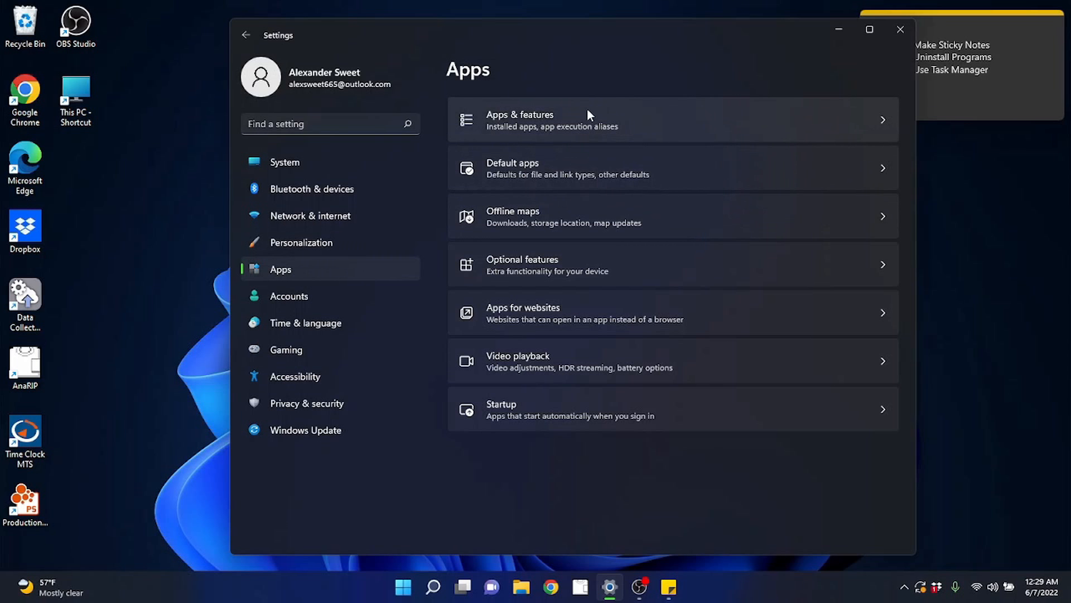
click(631, 121)
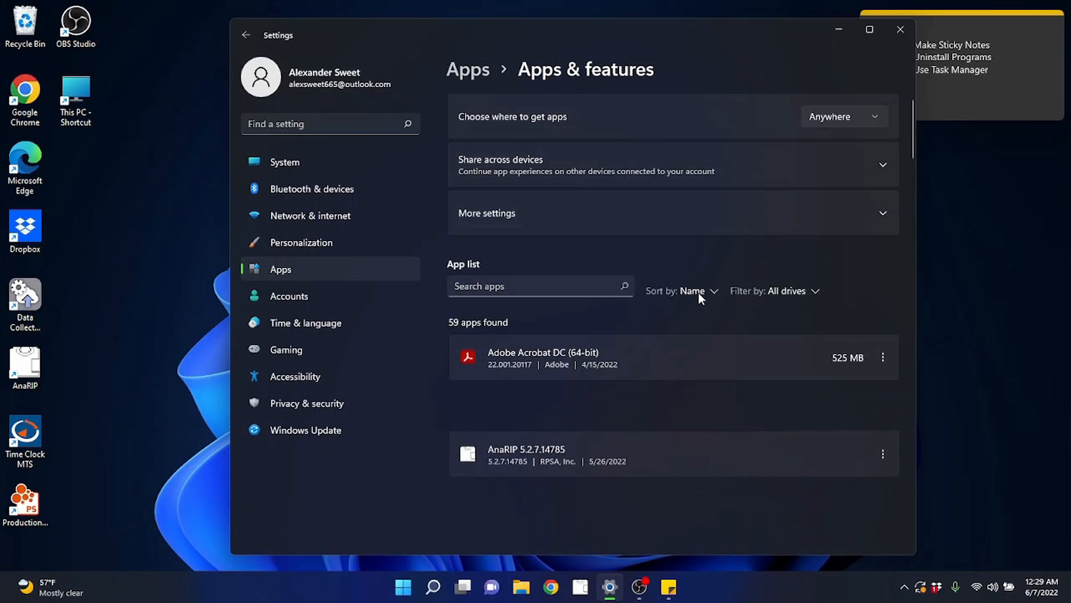
Look through the app list and check the available options for Adobe Acrobat DC.
scroll(699, 293, down, 2)
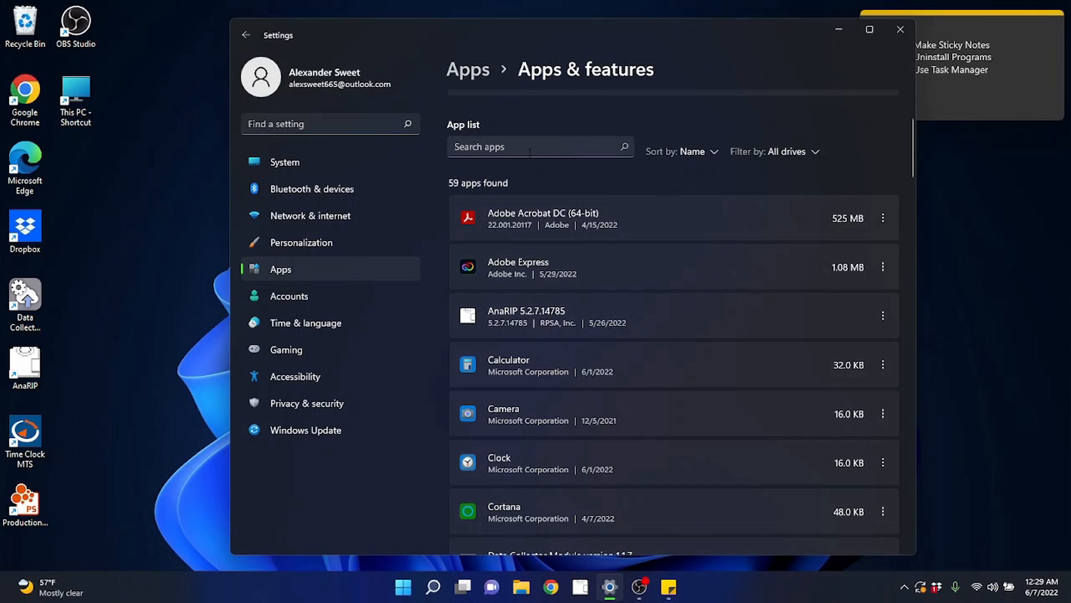
scroll(668, 308, down, 10)
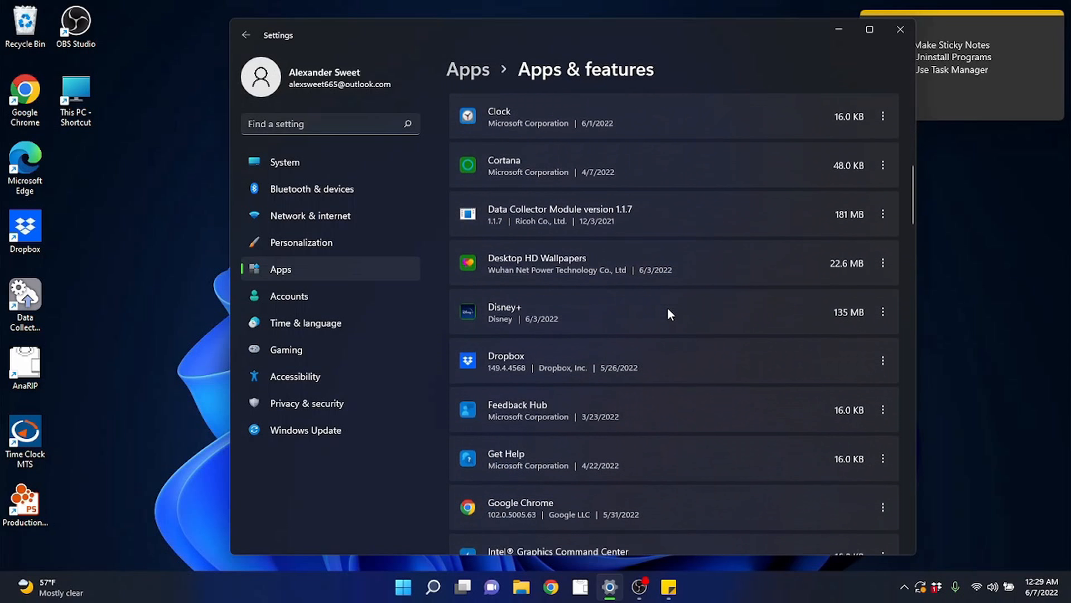
scroll(669, 313, down, 3)
scroll(700, 312, up, 15)
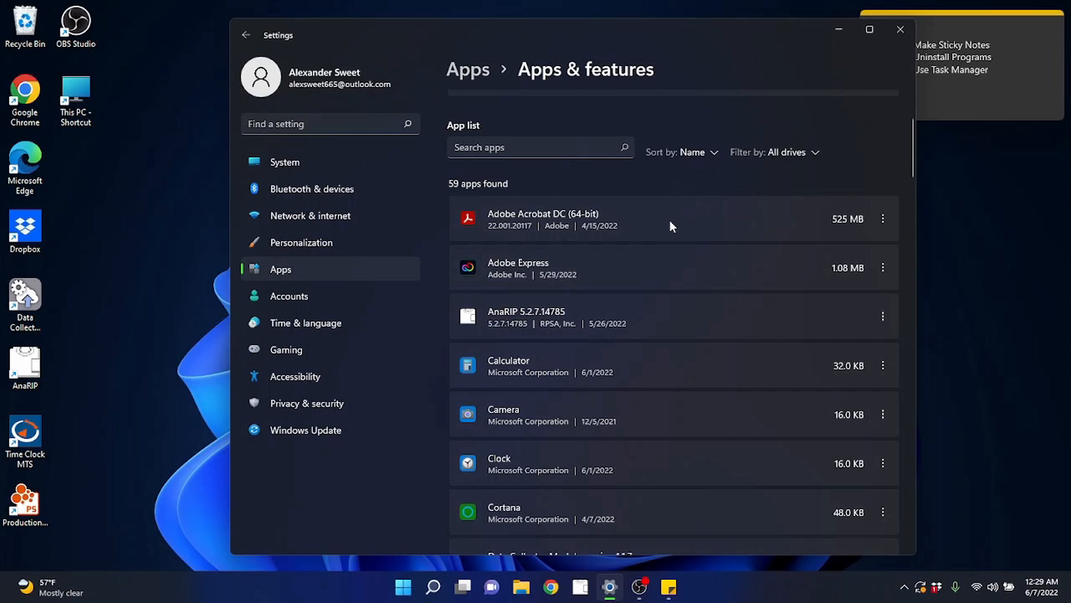
click(885, 221)
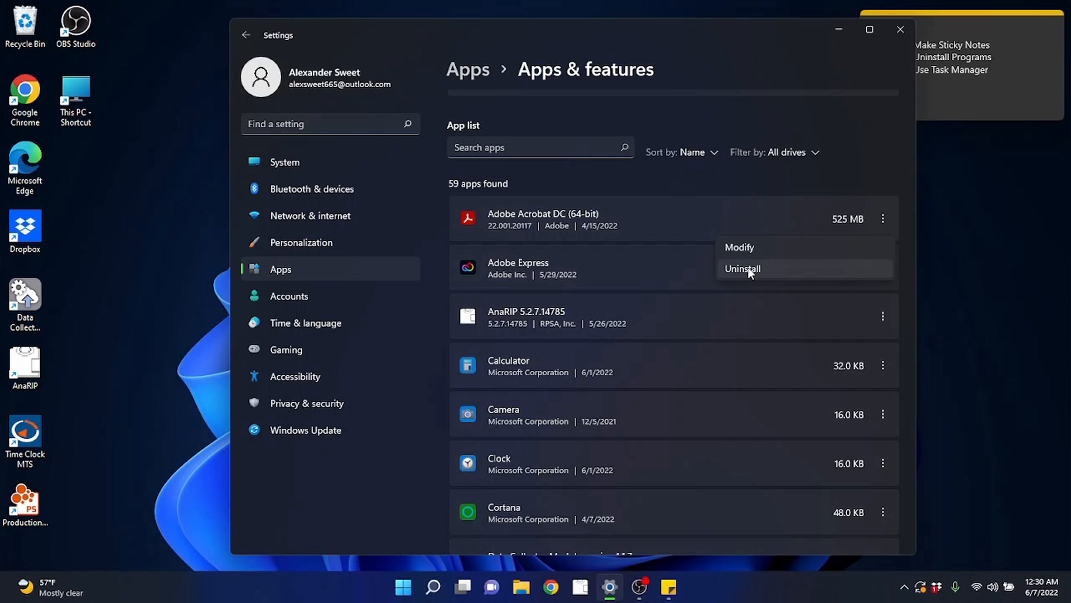
click(685, 184)
Uninstall Adobe Express from the app list and close Settings.
click(882, 266)
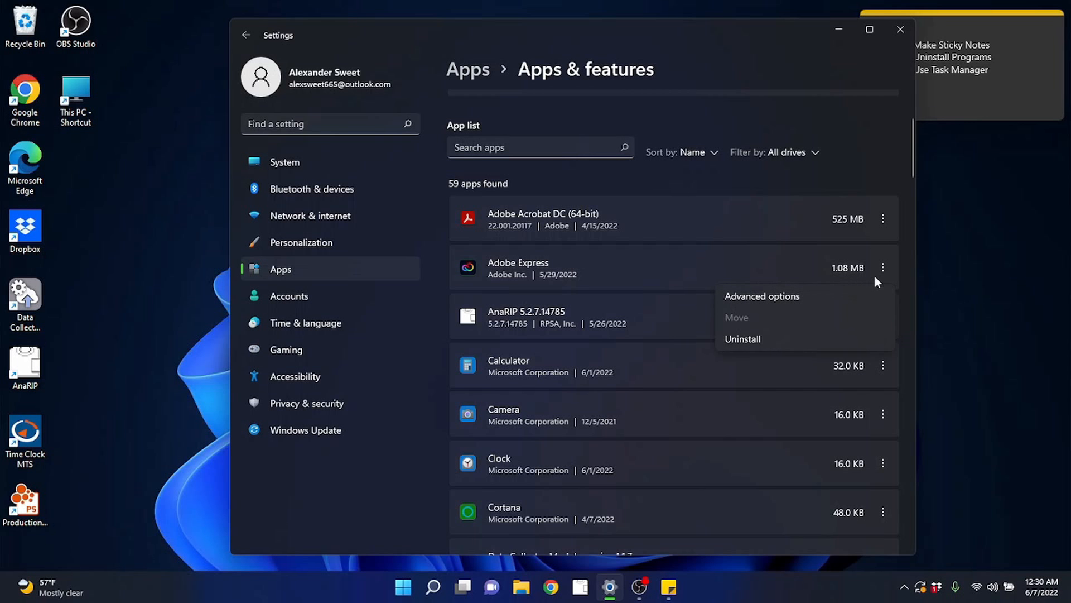
click(772, 336)
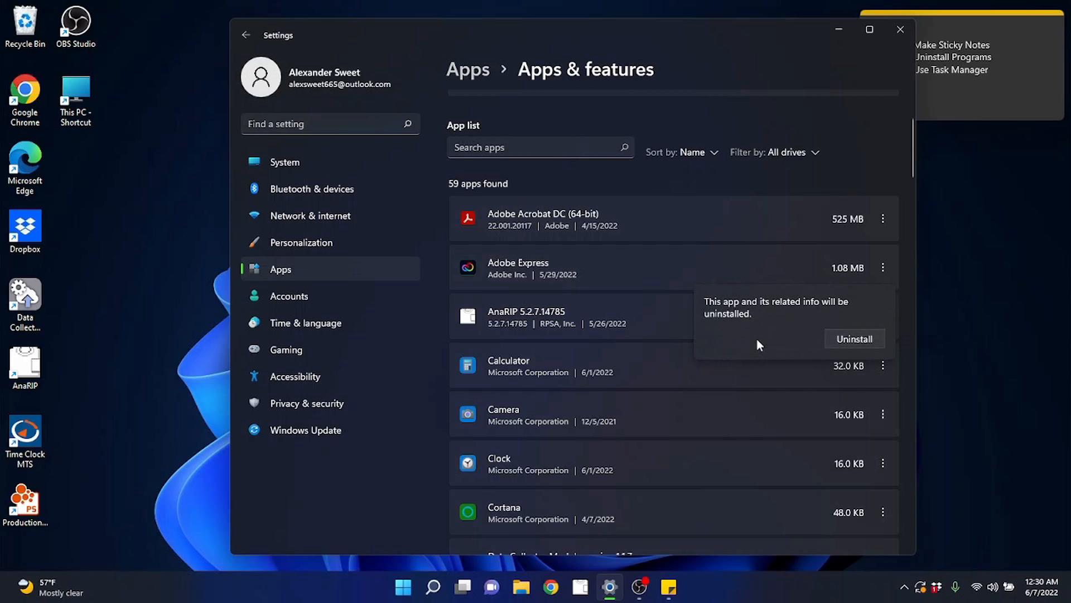
click(833, 339)
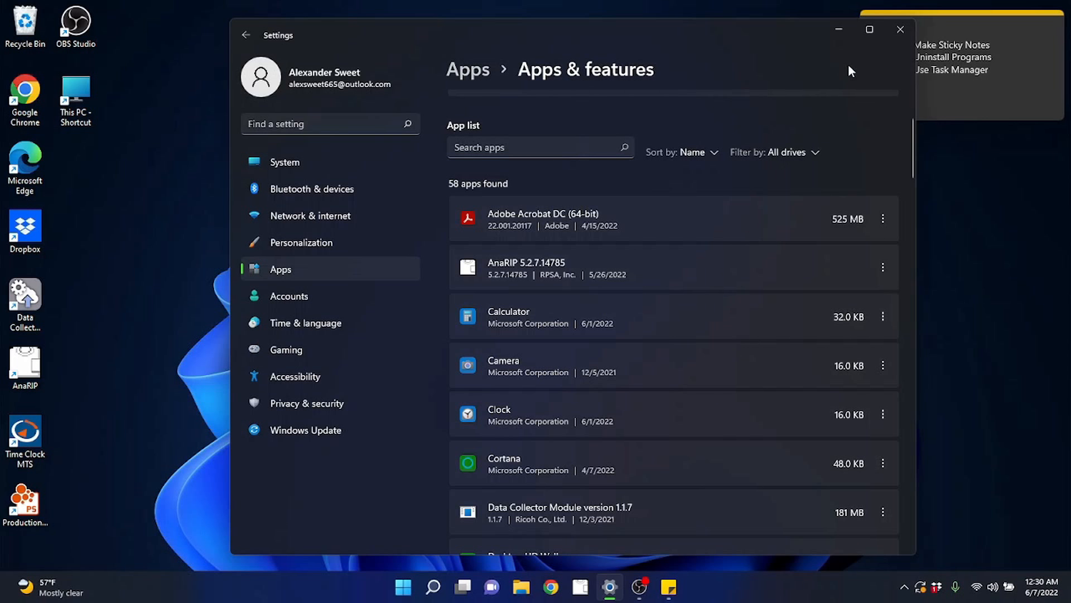
click(897, 29)
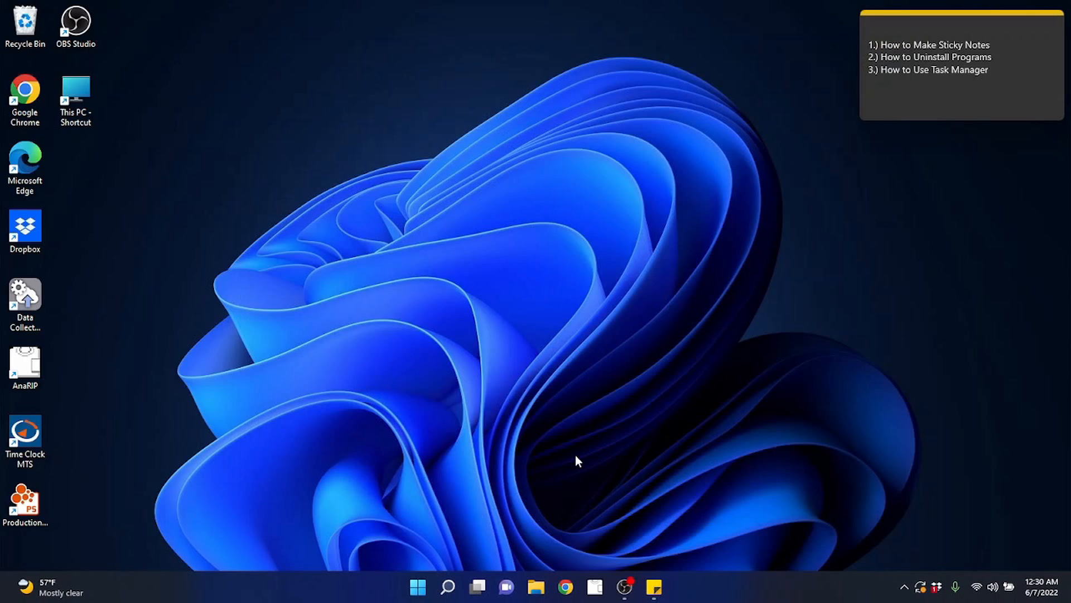
Search Windows for "control panel", open Control Panel and go to its list for uninstalling a program.
click(448, 586)
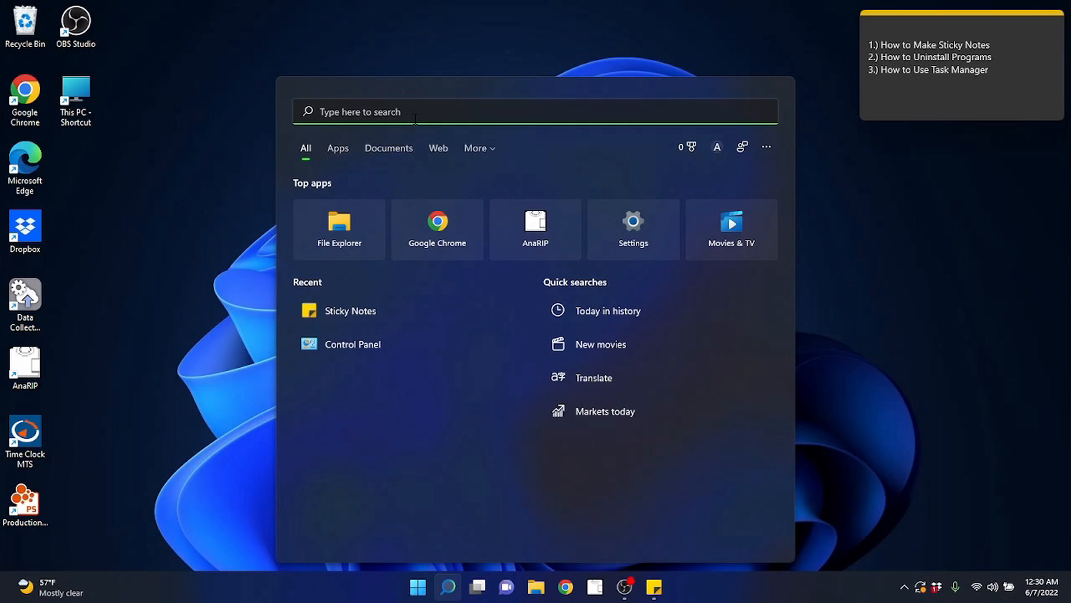
text(co)
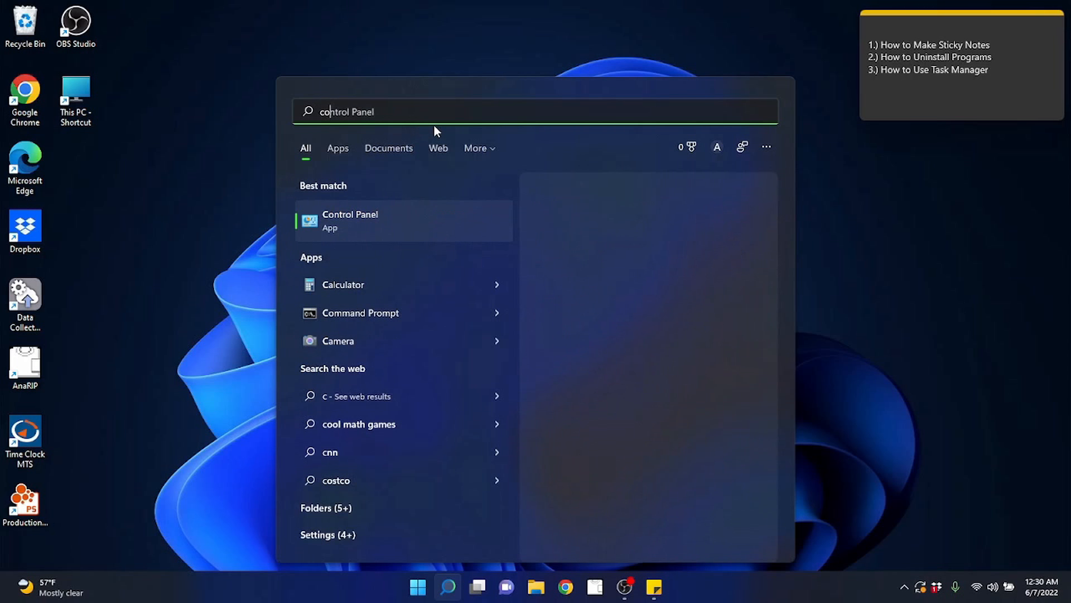
text(ntrol panel)
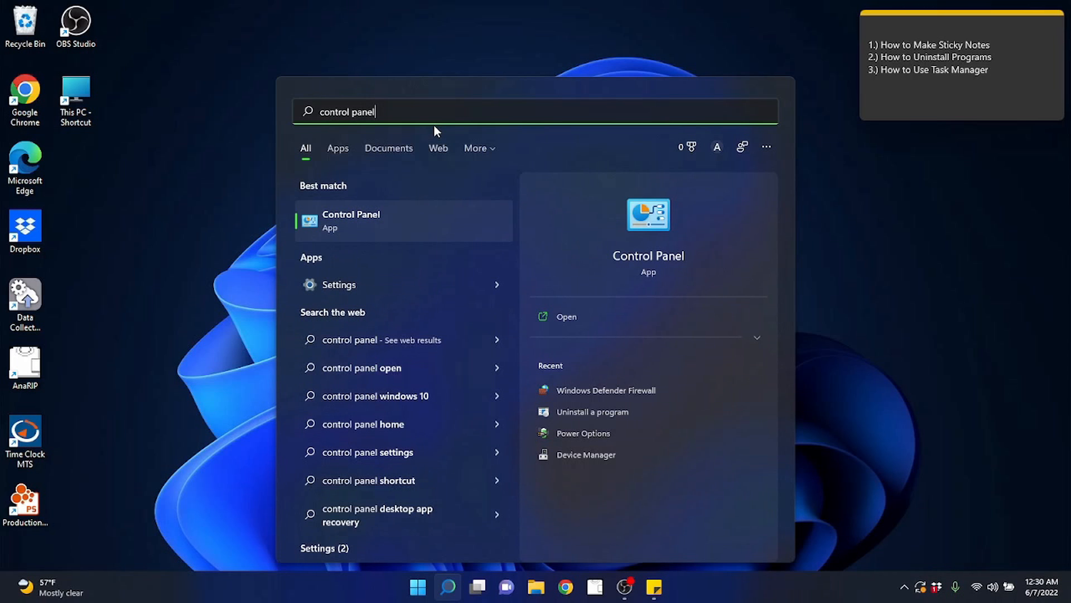
key(Return)
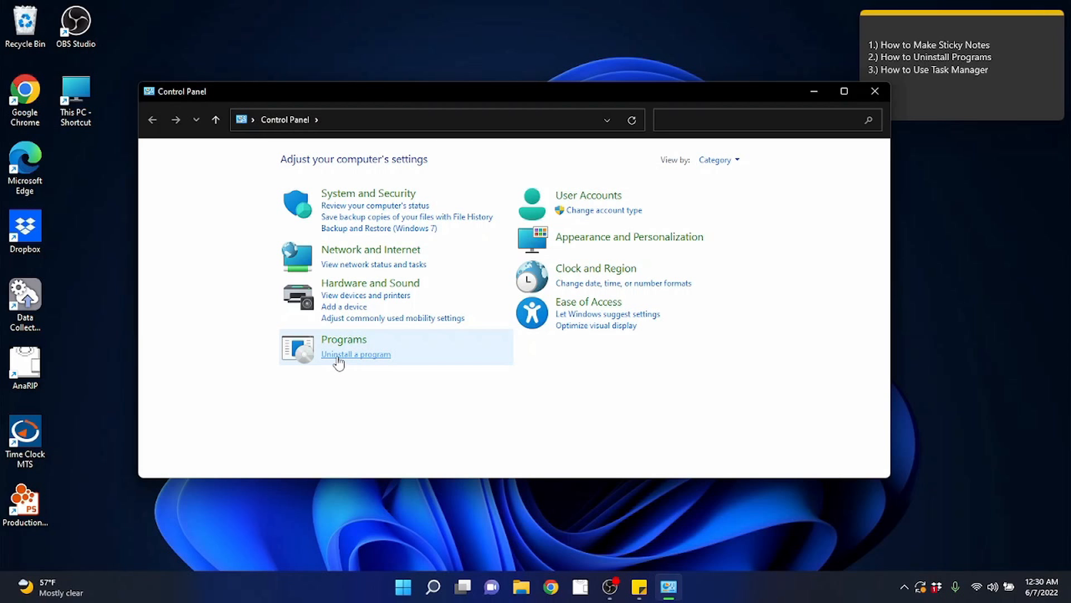
click(372, 356)
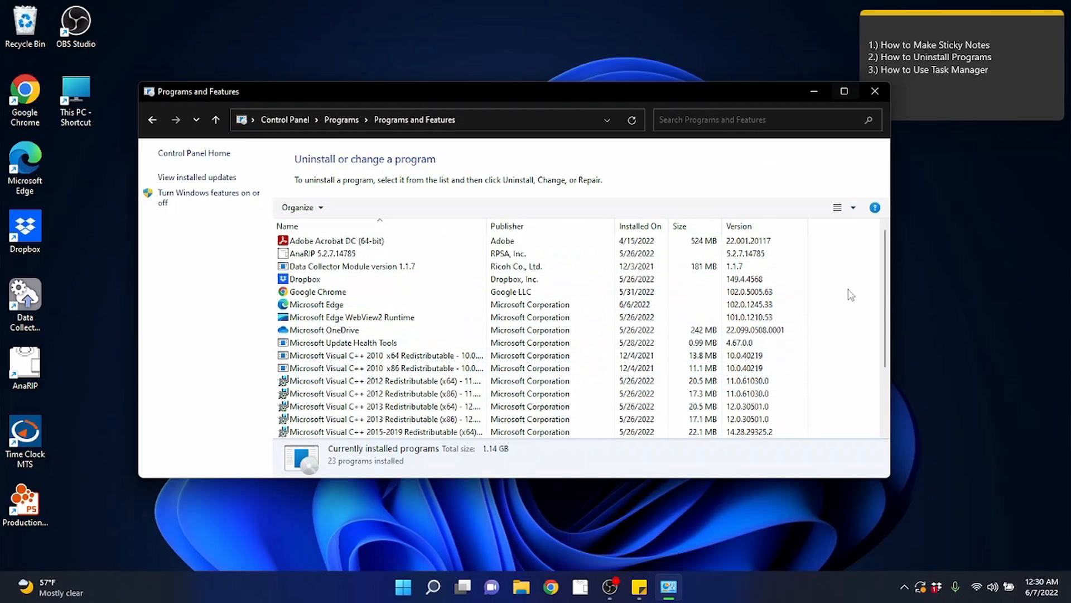
Look through the whole list of installed programs in Programs and Features.
scroll(599, 329, down, 3)
scroll(502, 312, up, 3)
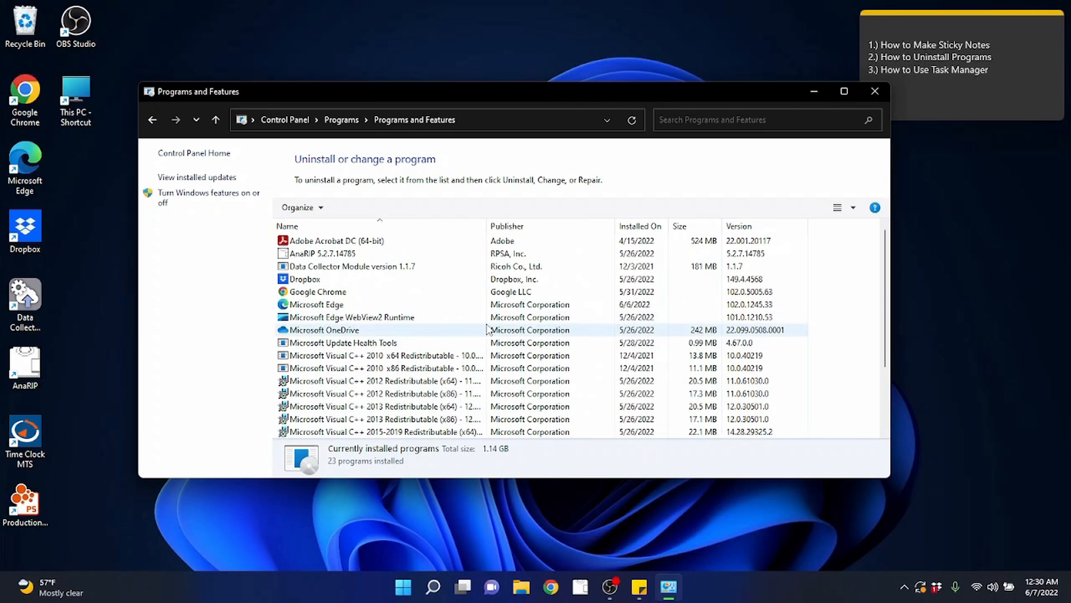
scroll(414, 269, down, 3)
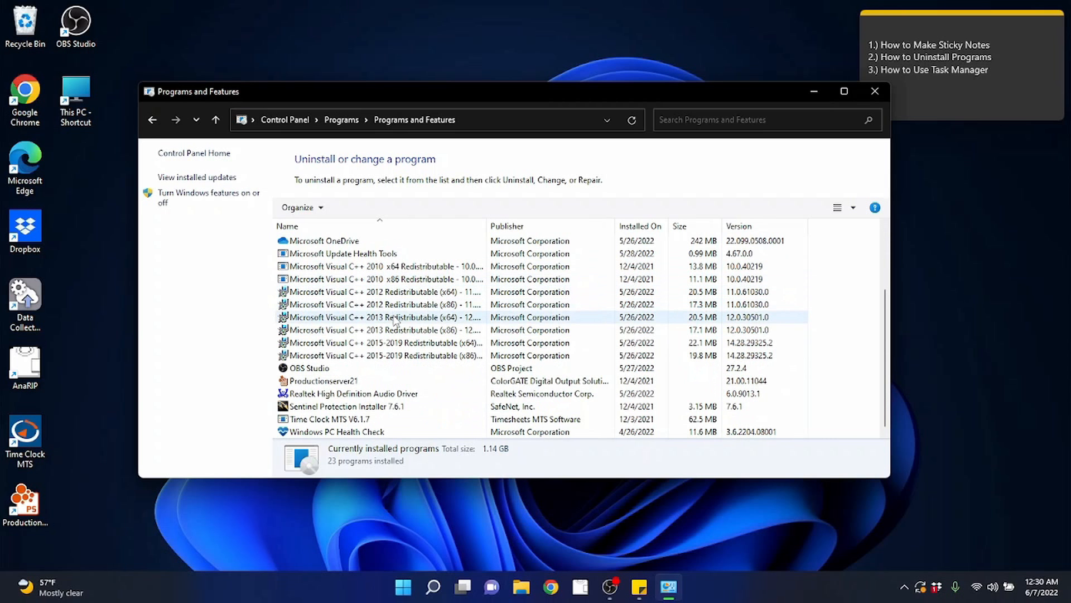
scroll(396, 312, up, 3)
scroll(392, 317, down, 3)
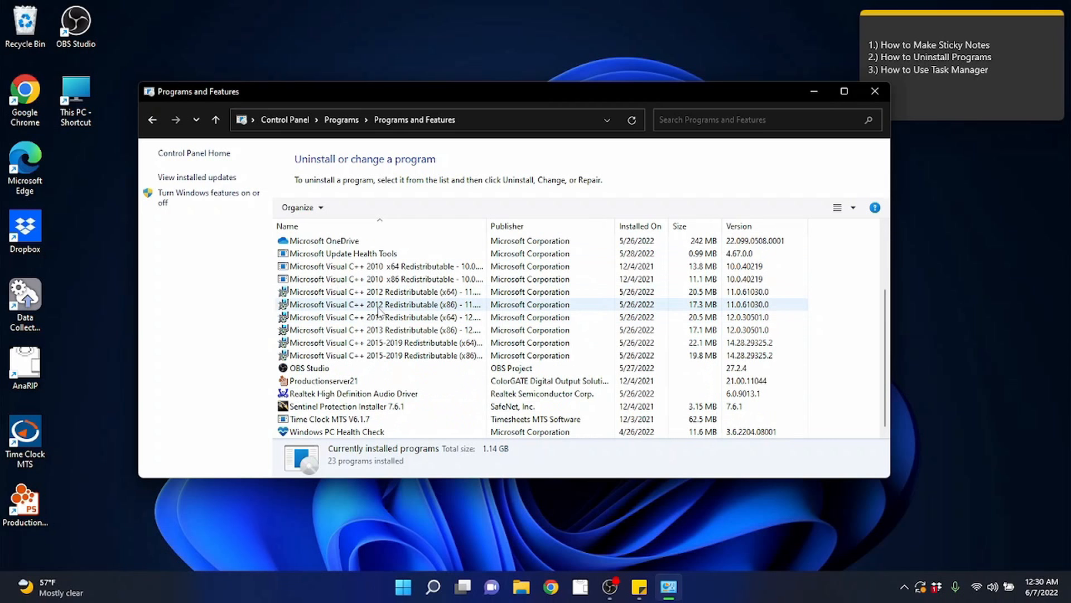
Select several programs in turn, ending with Microsoft Update Health Tools, to see which actions each one offers.
click(383, 281)
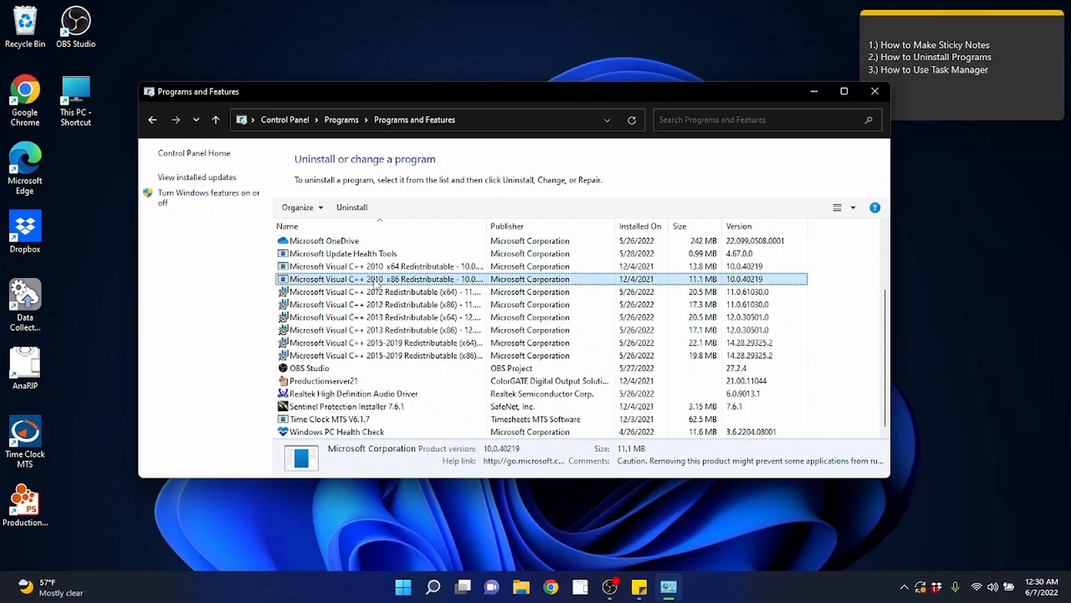
scroll(371, 284, up, 3)
click(348, 266)
click(340, 317)
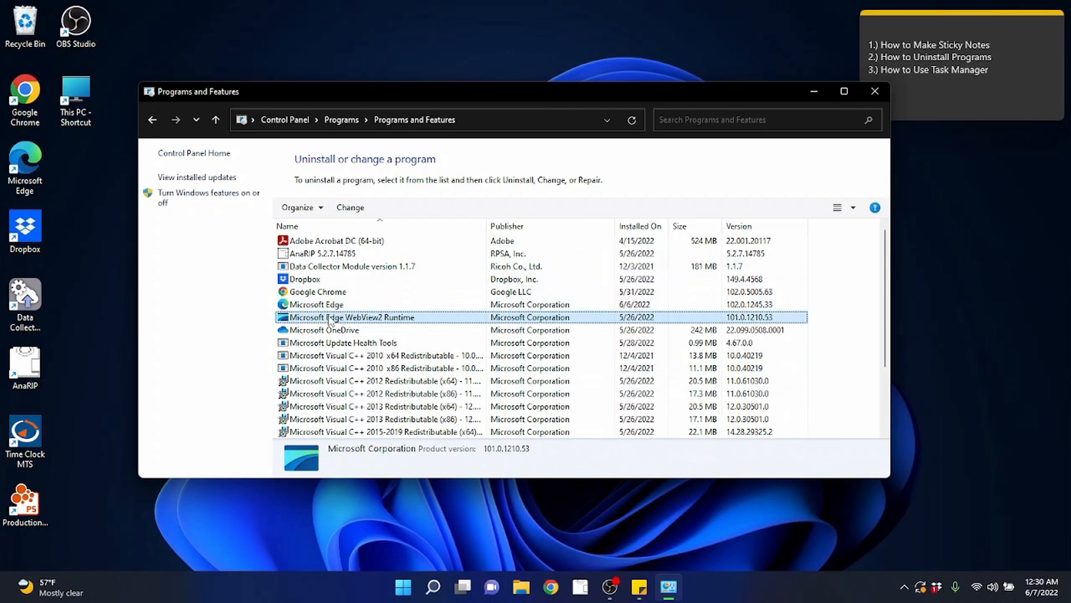
click(334, 355)
click(328, 331)
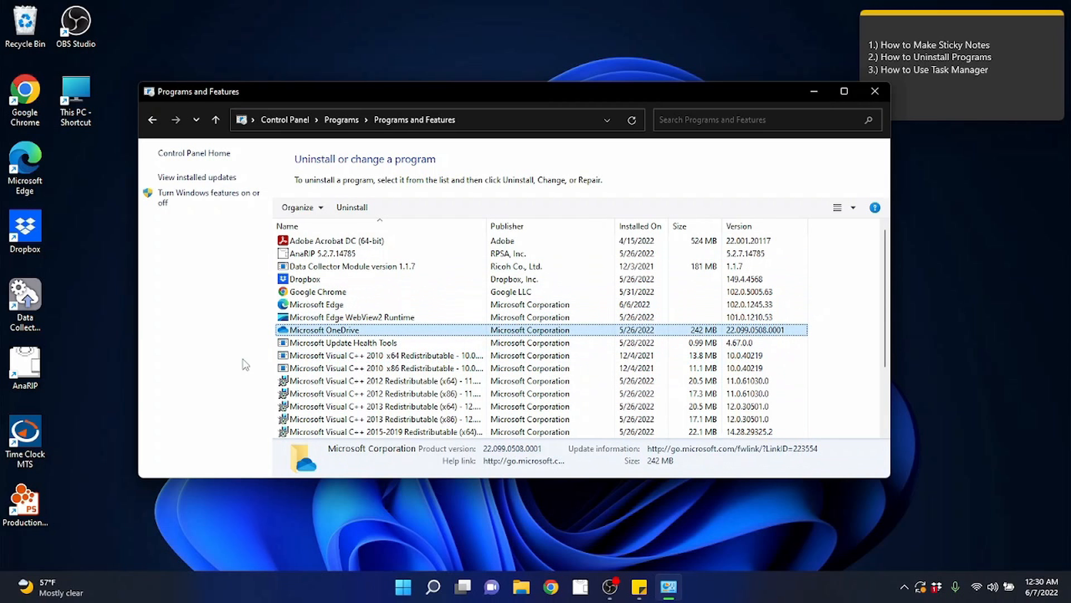
click(342, 345)
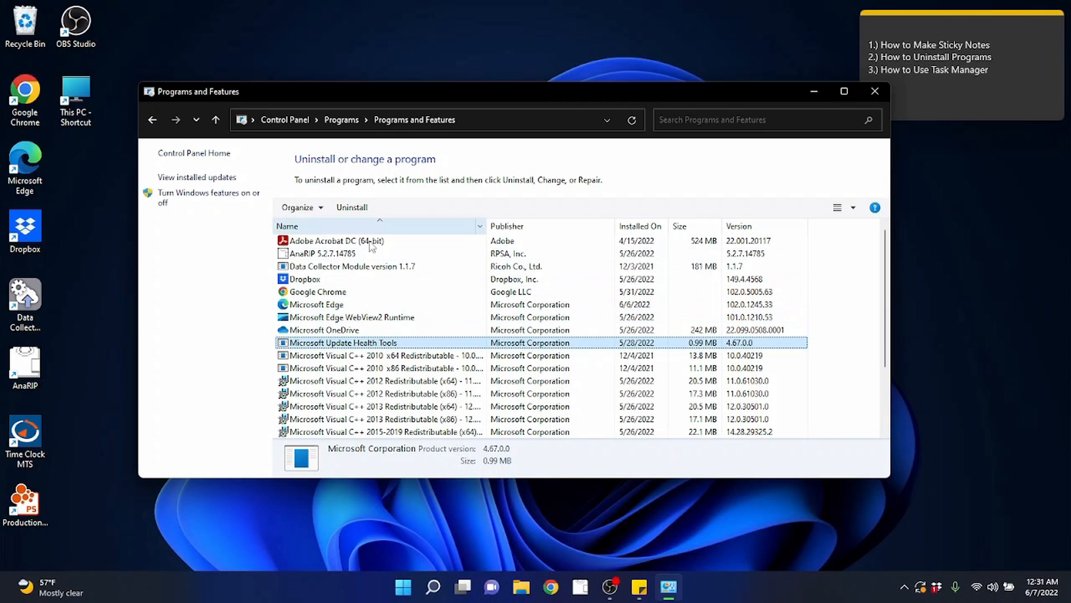
Look over the list of programs once more and close the Programs and Features window.
scroll(383, 344, down, 2)
scroll(384, 345, down, 1)
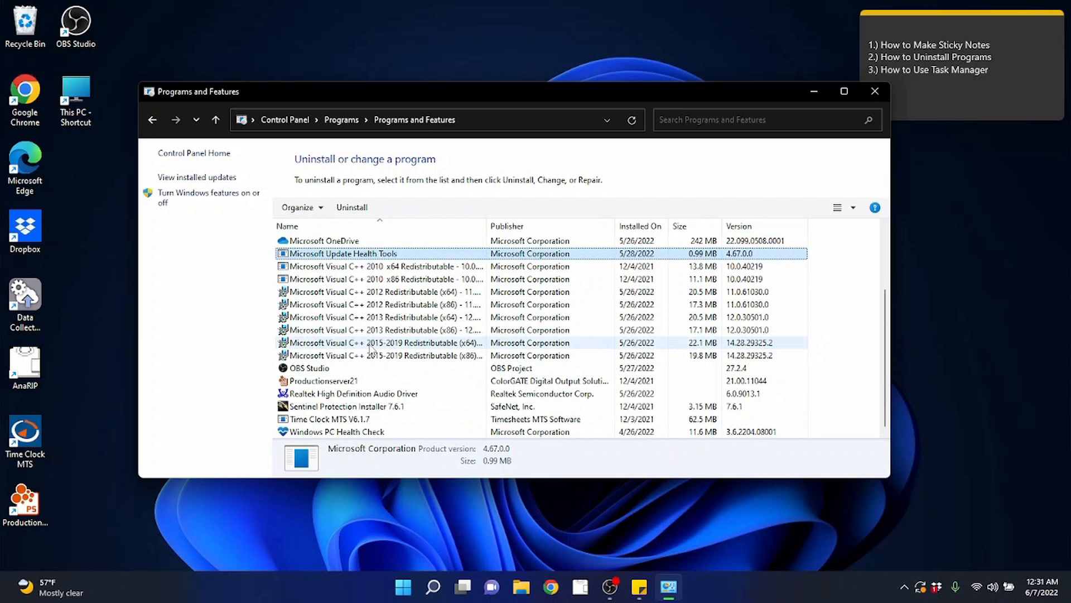
scroll(370, 309, up, 3)
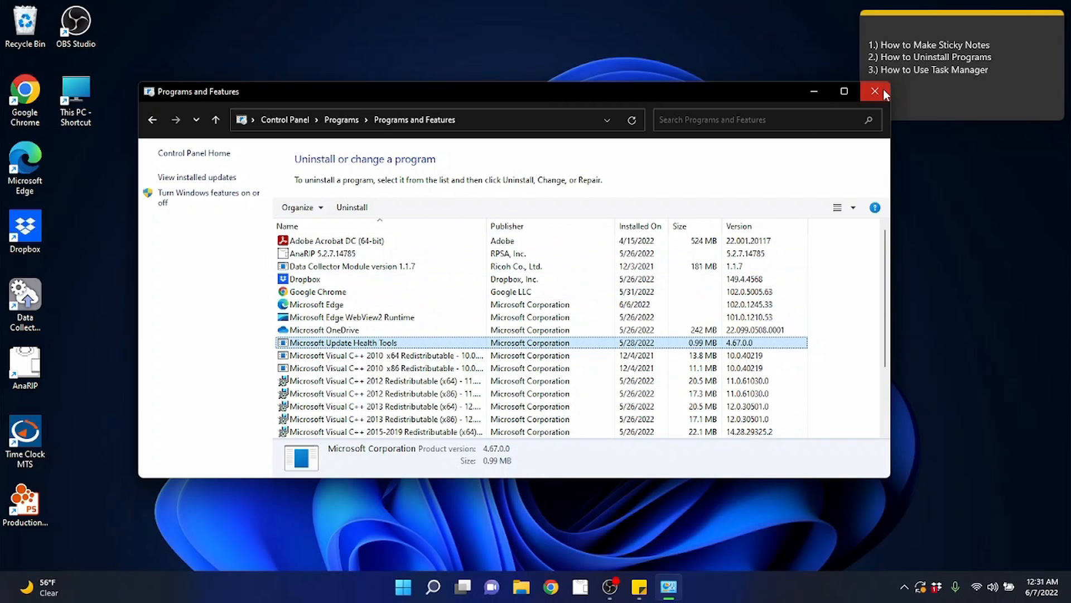
mouse_move(523, 95)
mouse_down()
mouse_move(485, 16)
mouse_move(488, 161)
mouse_move(438, 149)
mouse_move(483, 131)
mouse_move(519, 91)
mouse_up()
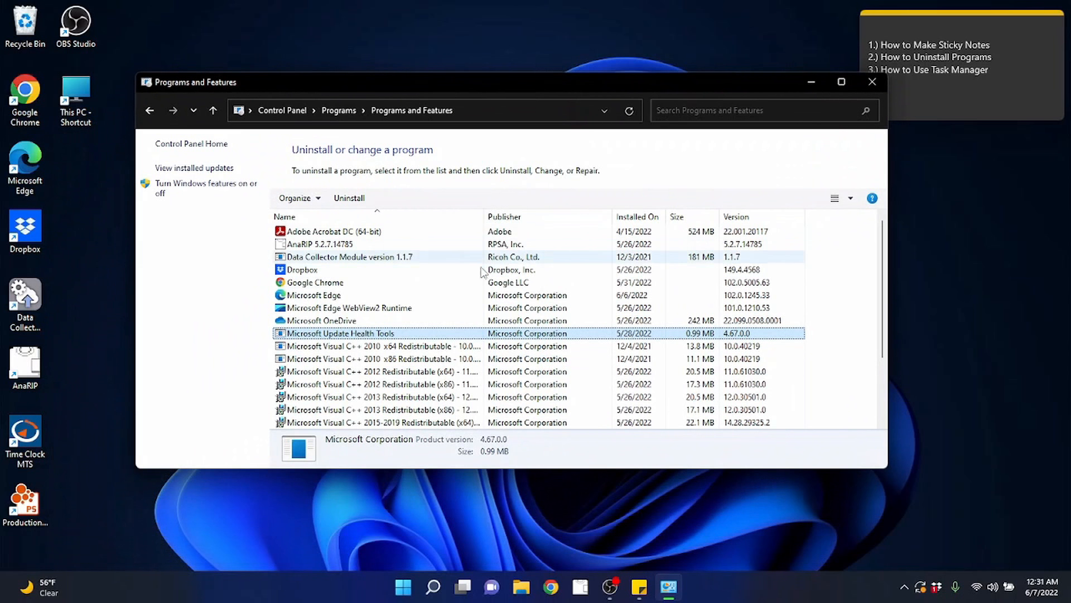
click(868, 85)
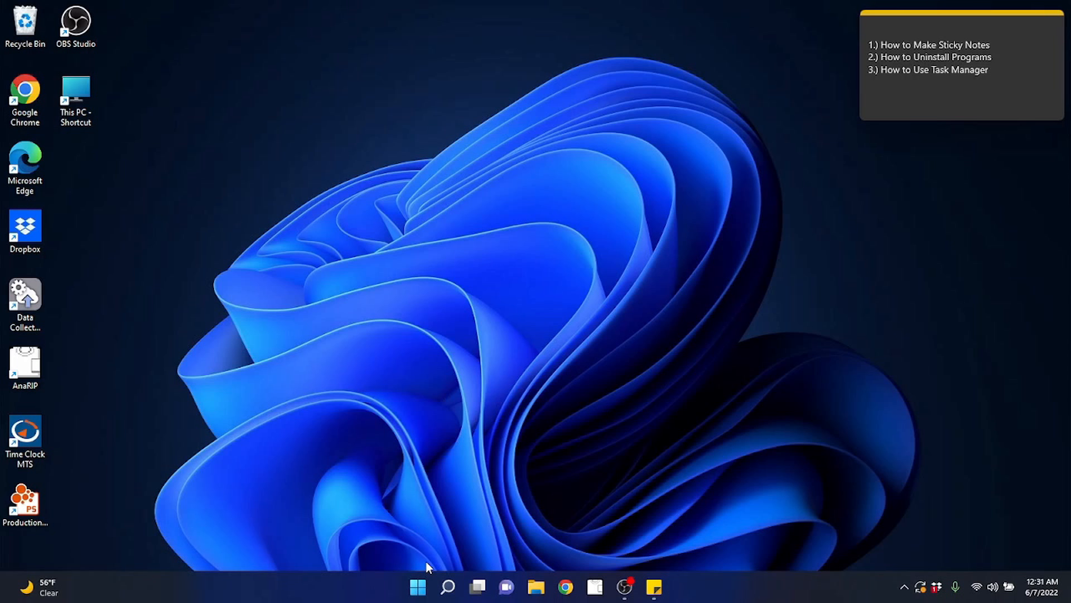
right_click(420, 585)
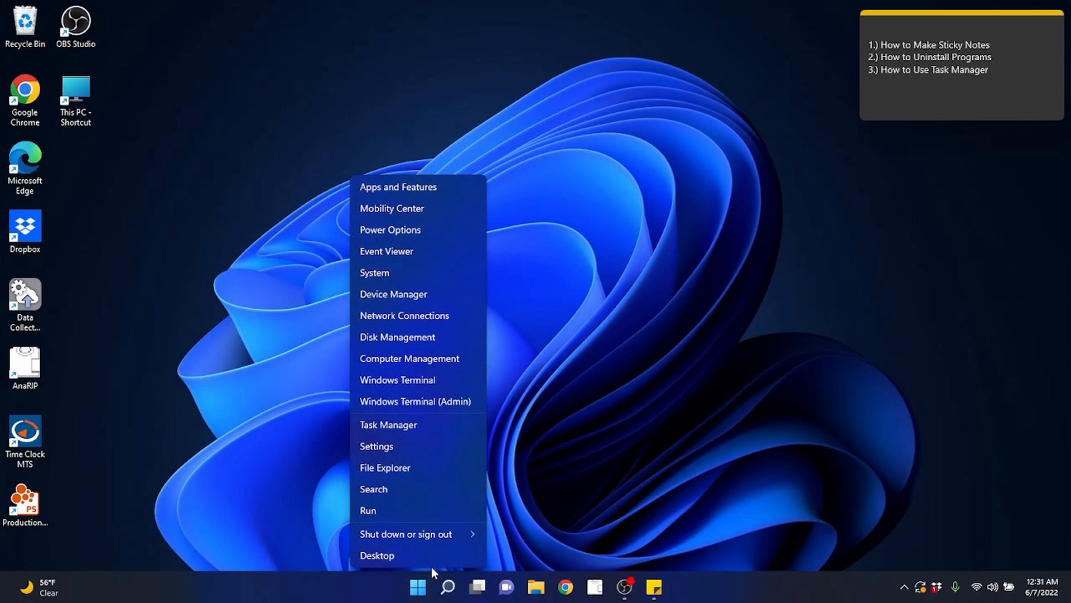
click(601, 471)
right_click(417, 591)
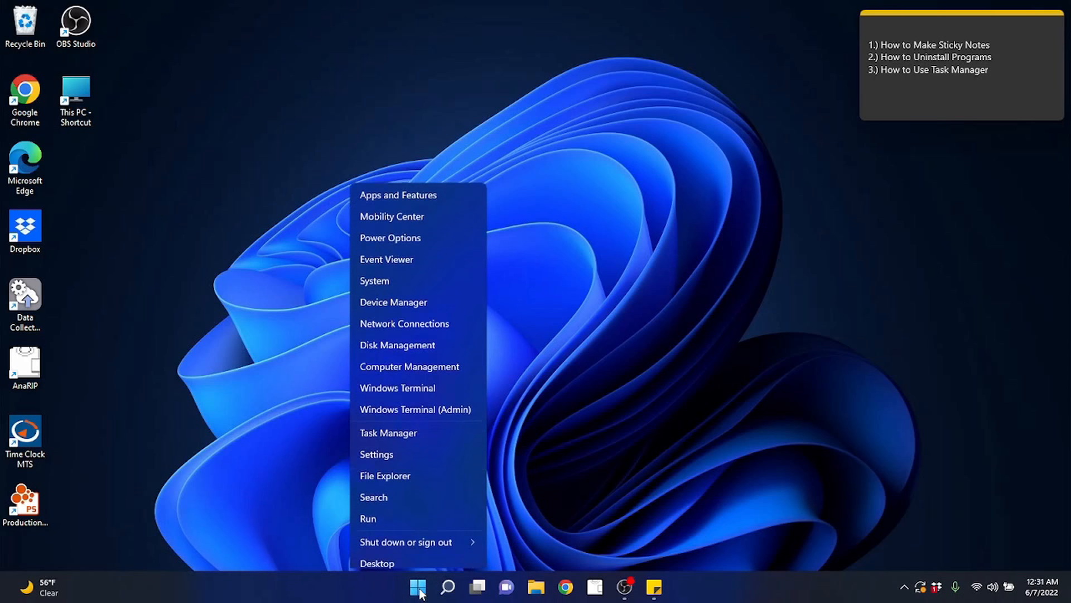
click(513, 469)
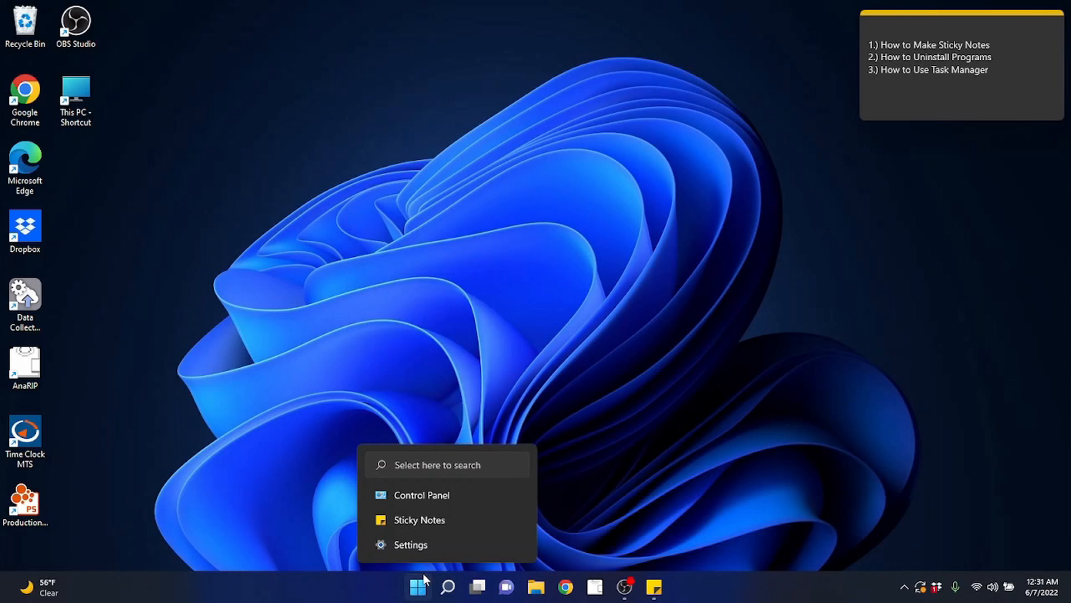
click(418, 586)
click(295, 389)
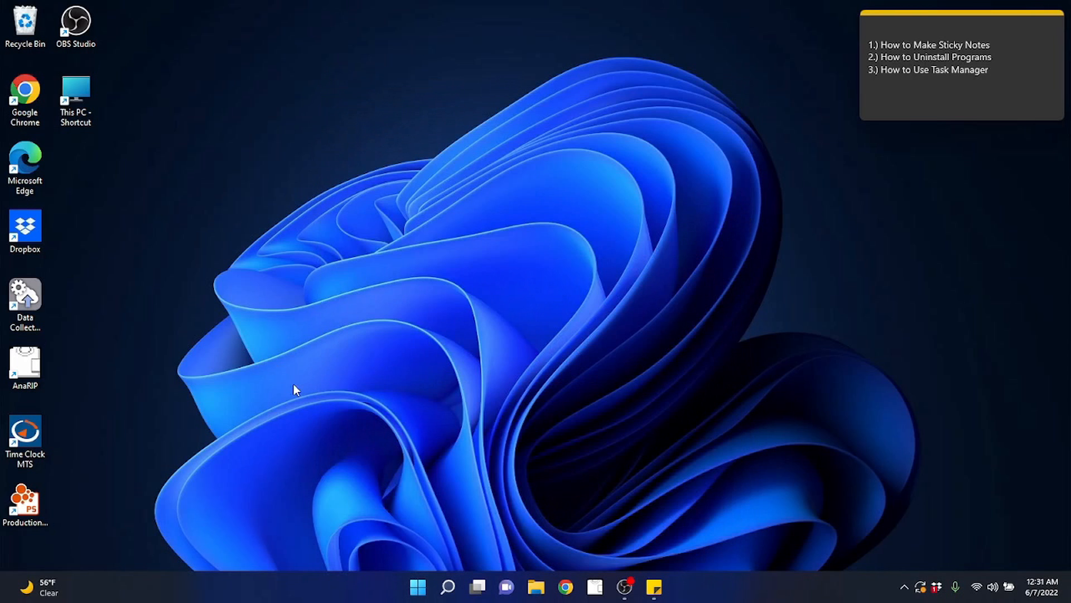
Review the installed apps through the Apps and Features quick link of Start, and close Settings.
right_click(415, 595)
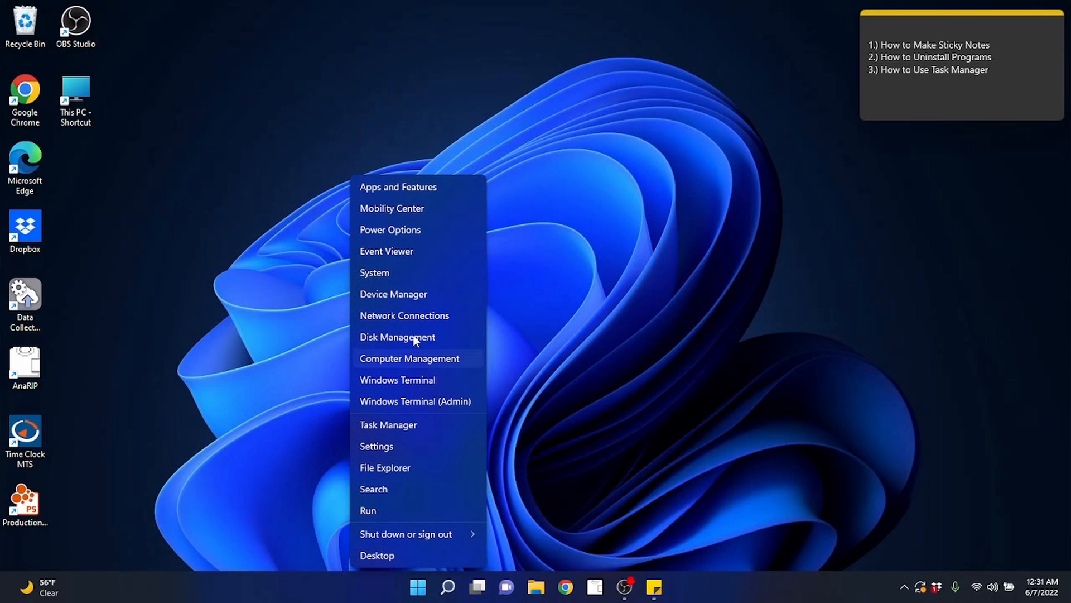
click(433, 188)
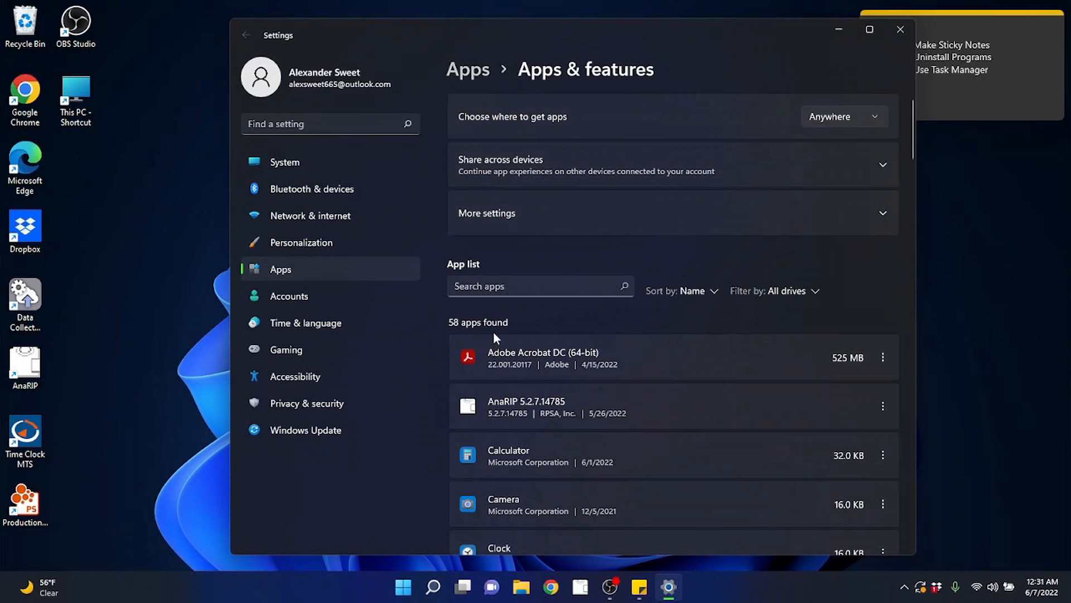
scroll(586, 326, down, 5)
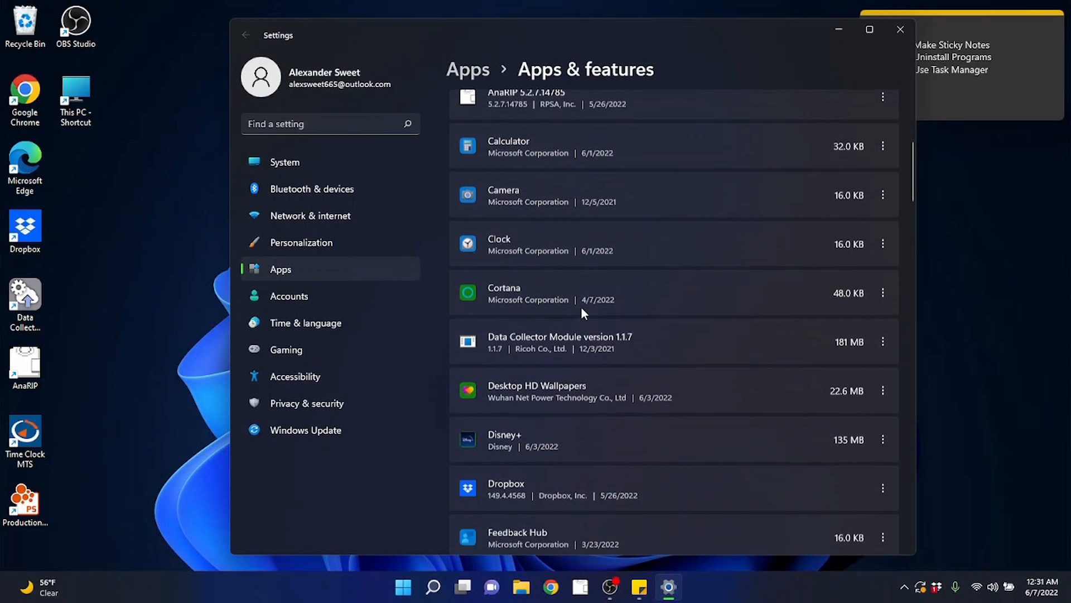
scroll(586, 301, down, 2)
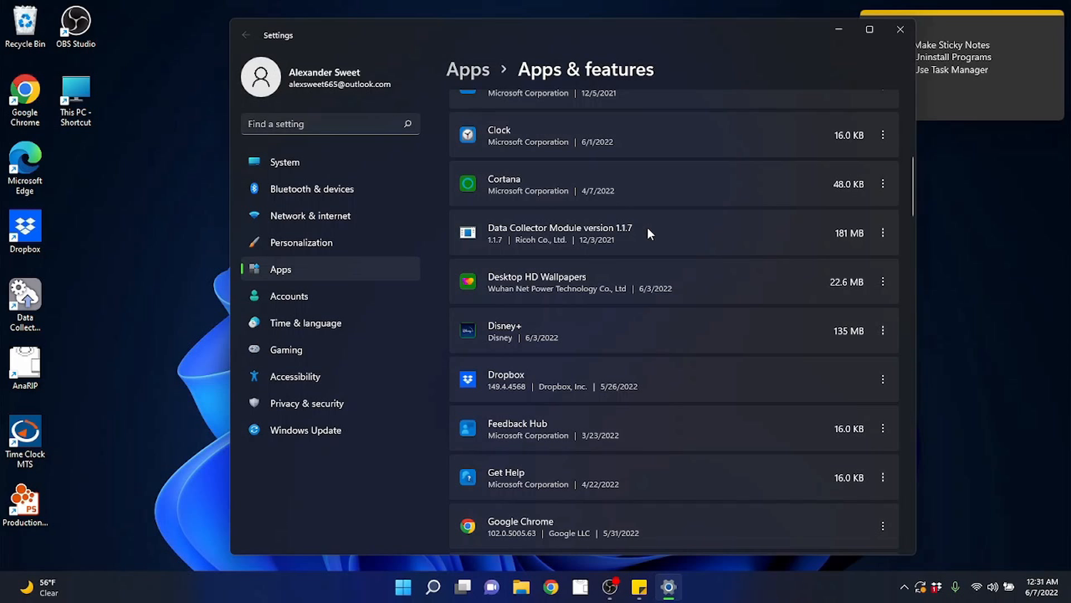
click(900, 29)
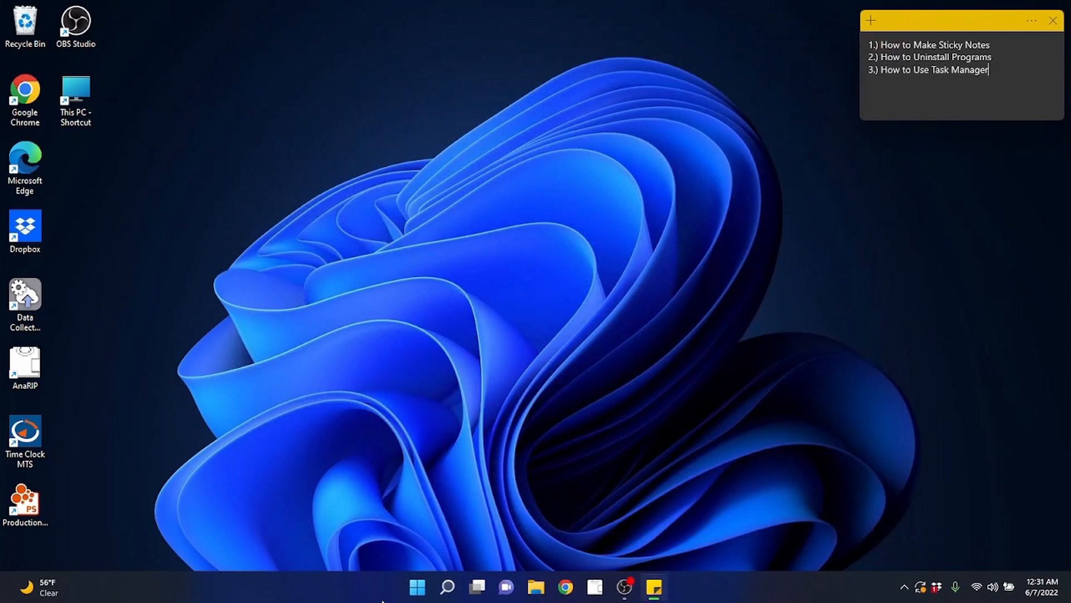
View the system quick links of the Start button again and dismiss them.
right_click(418, 587)
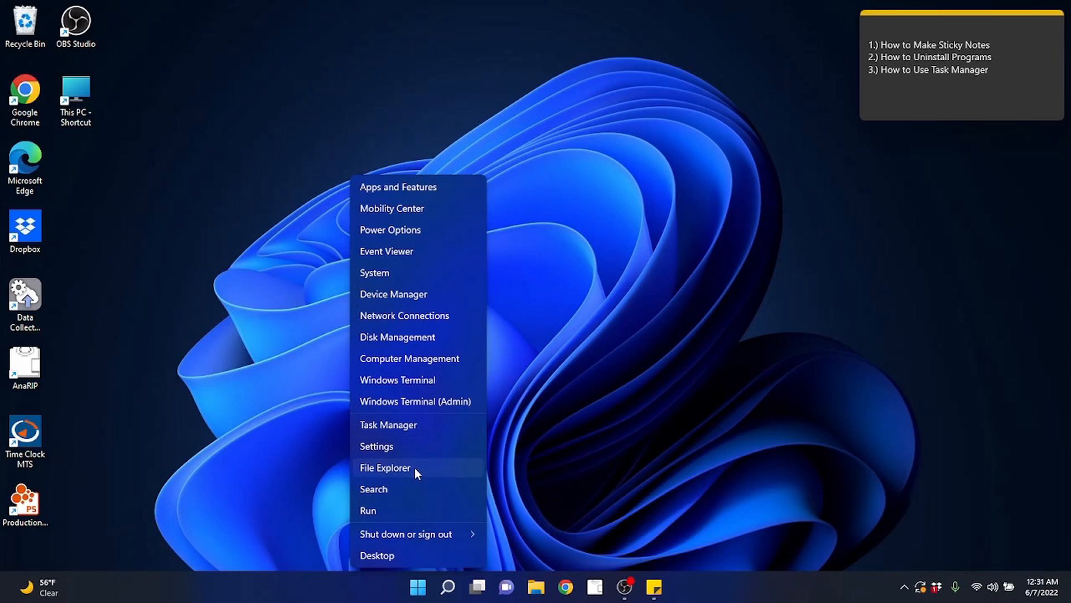
click(286, 505)
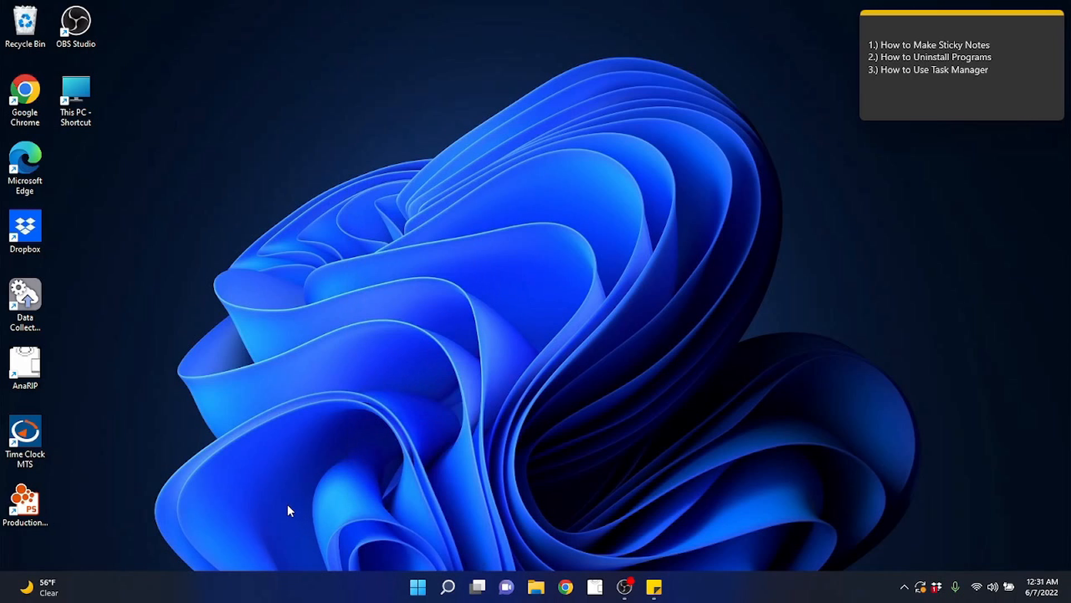
Open Task Manager from the desktop.
right_click(418, 584)
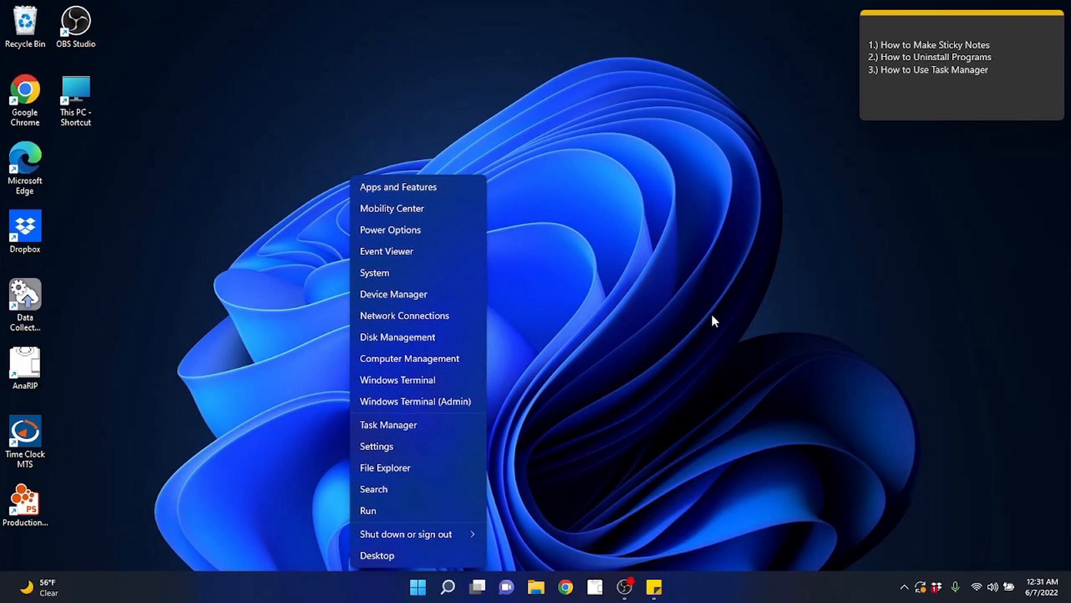
click(639, 523)
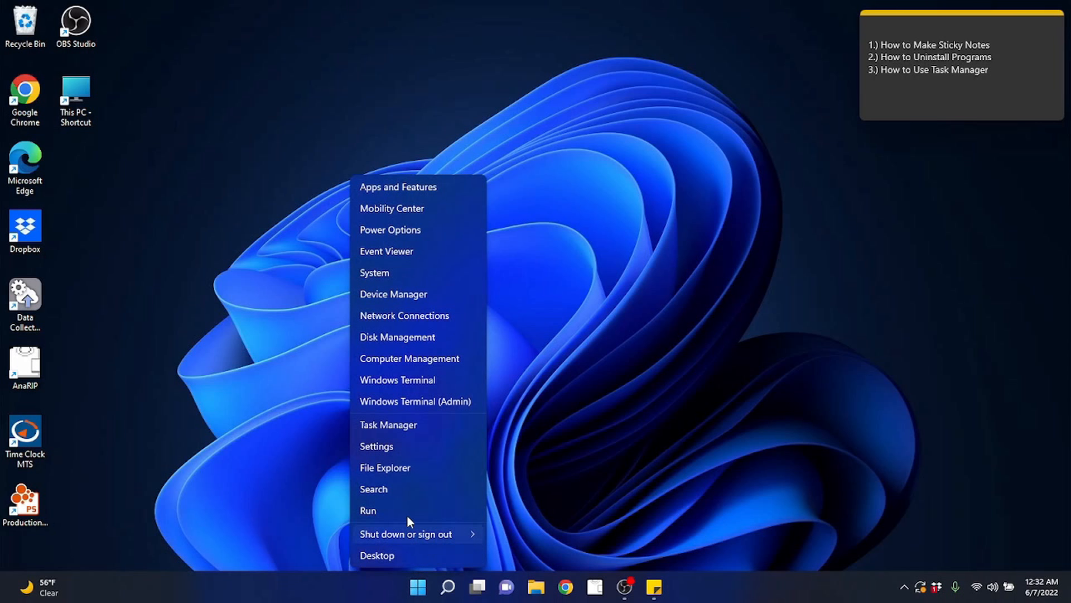
click(411, 433)
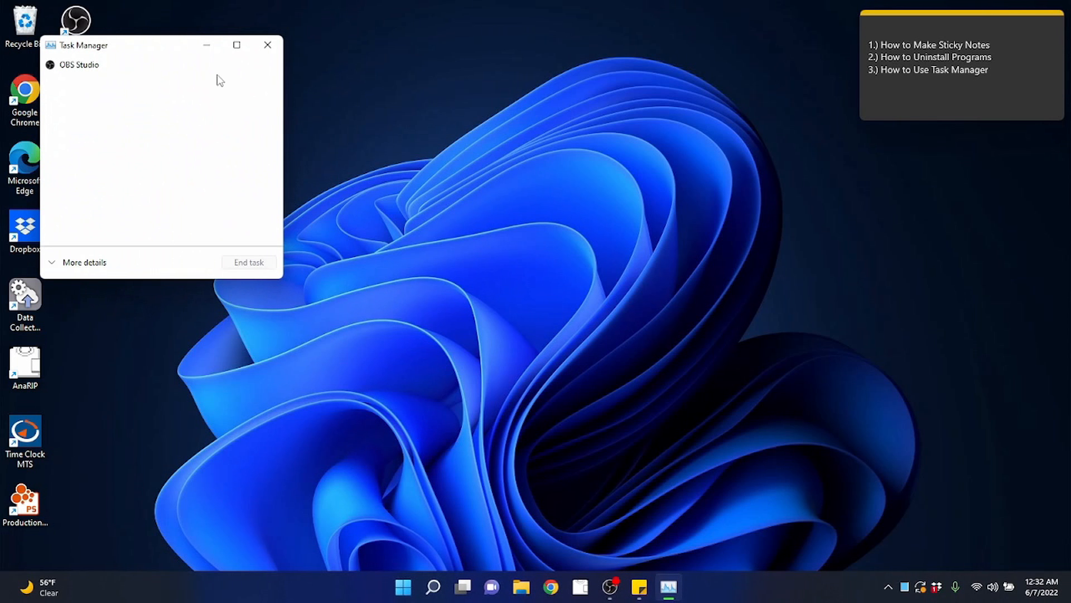
Maximize the Task Manager window and restore it to its smaller size, twice.
click(236, 44)
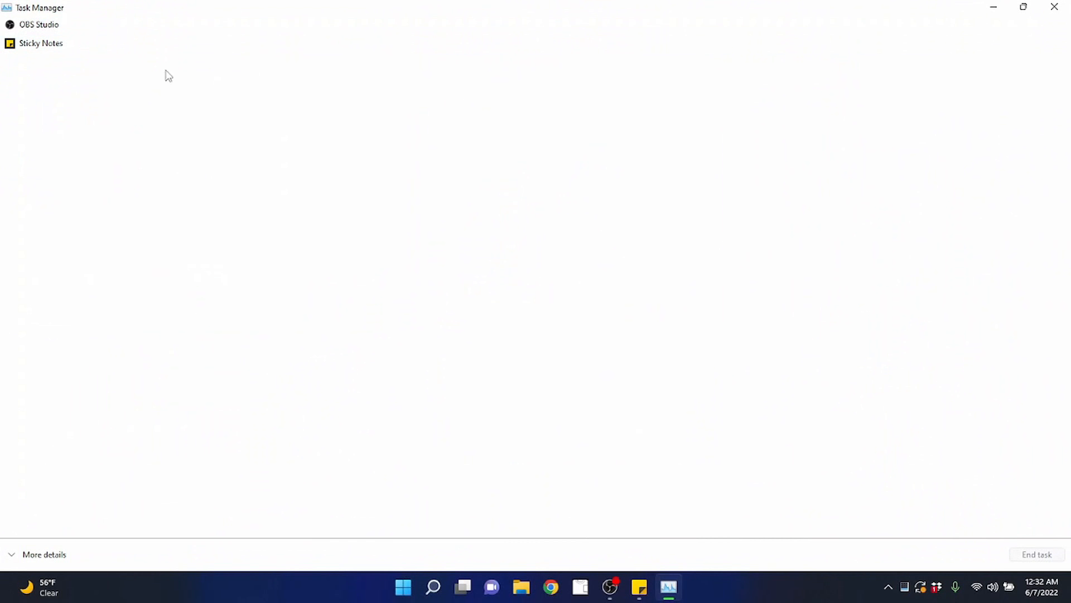
click(1024, 7)
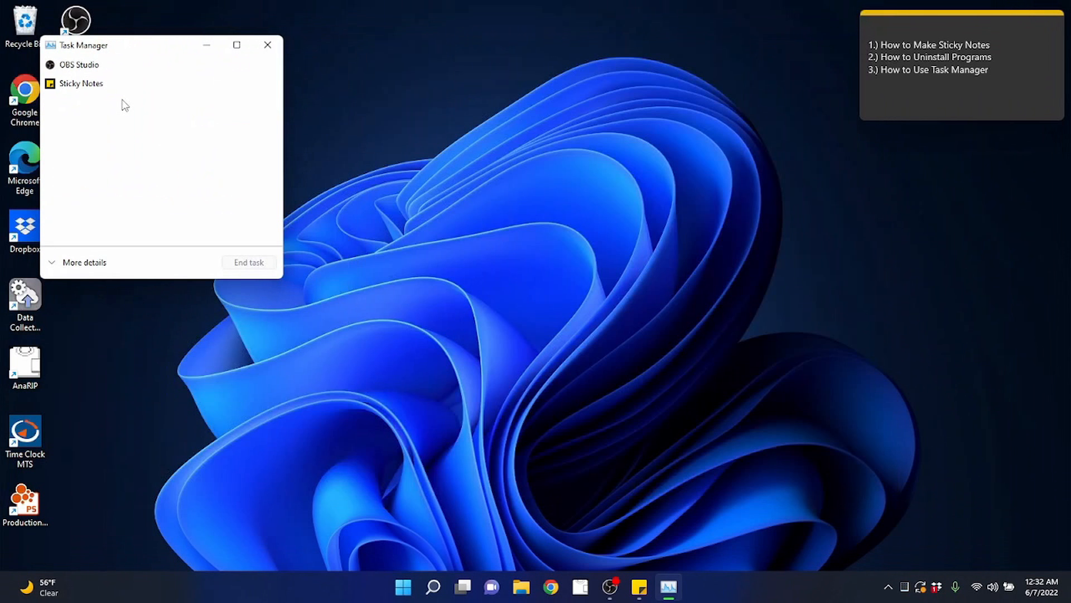
click(238, 45)
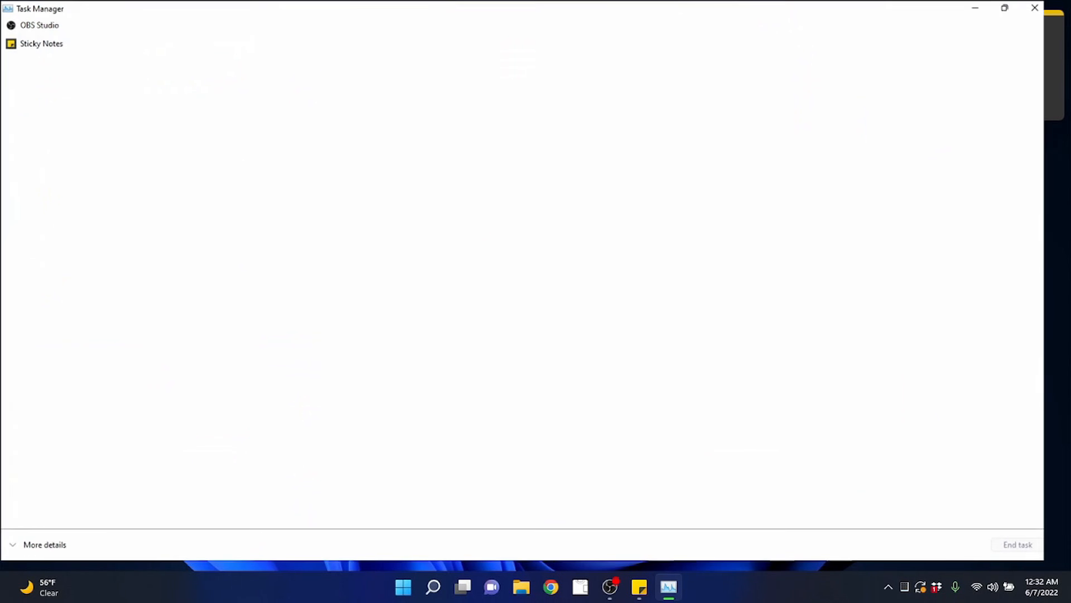
click(1023, 8)
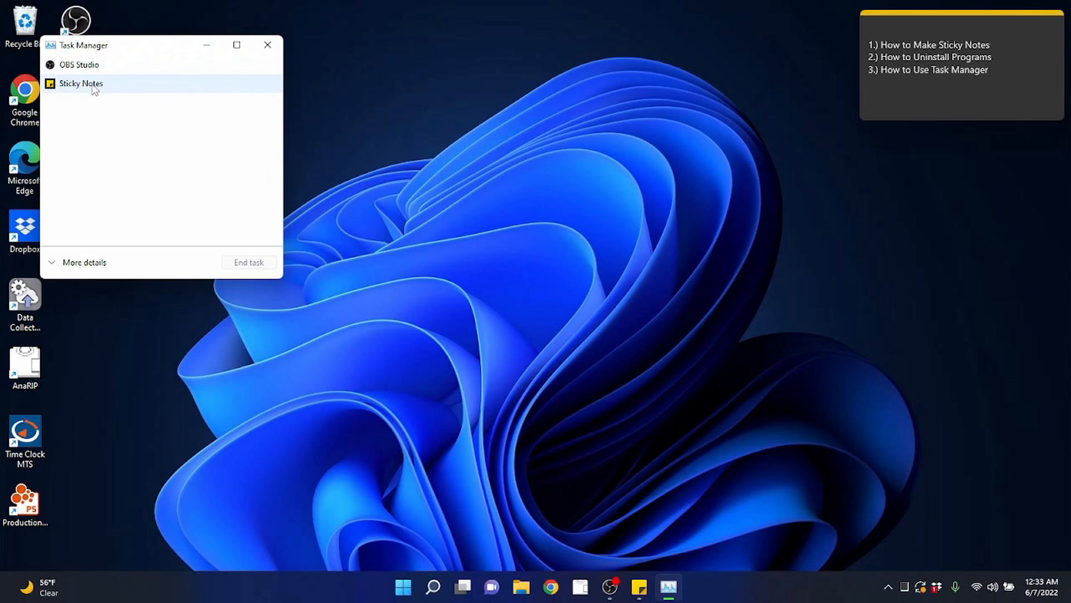
Expand Task Manager to its detailed view and look through the apps, background processes and Windows processes.
click(62, 263)
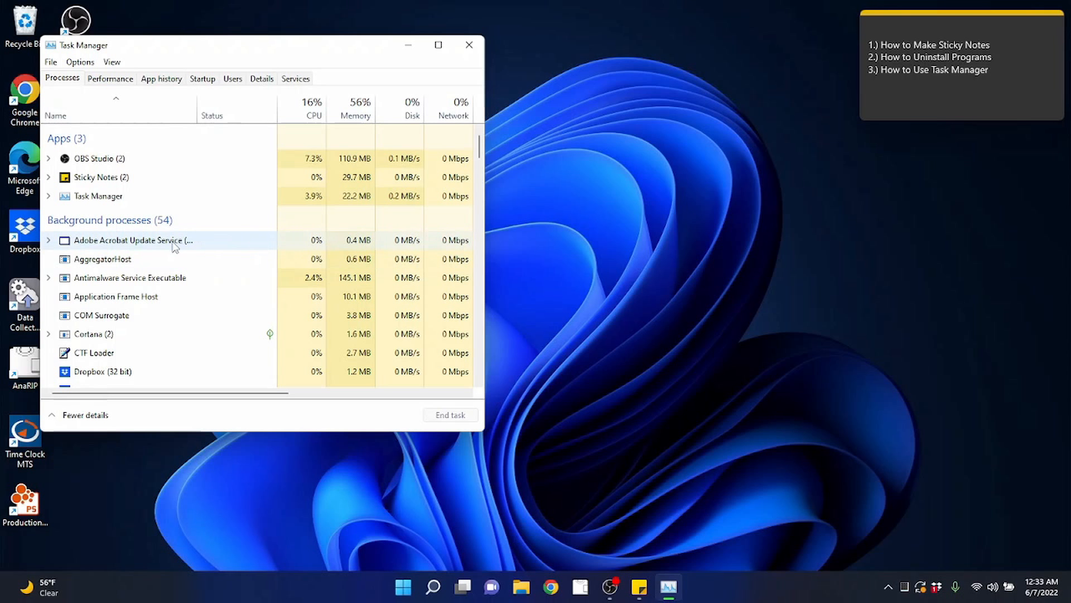
scroll(168, 250, down, 6)
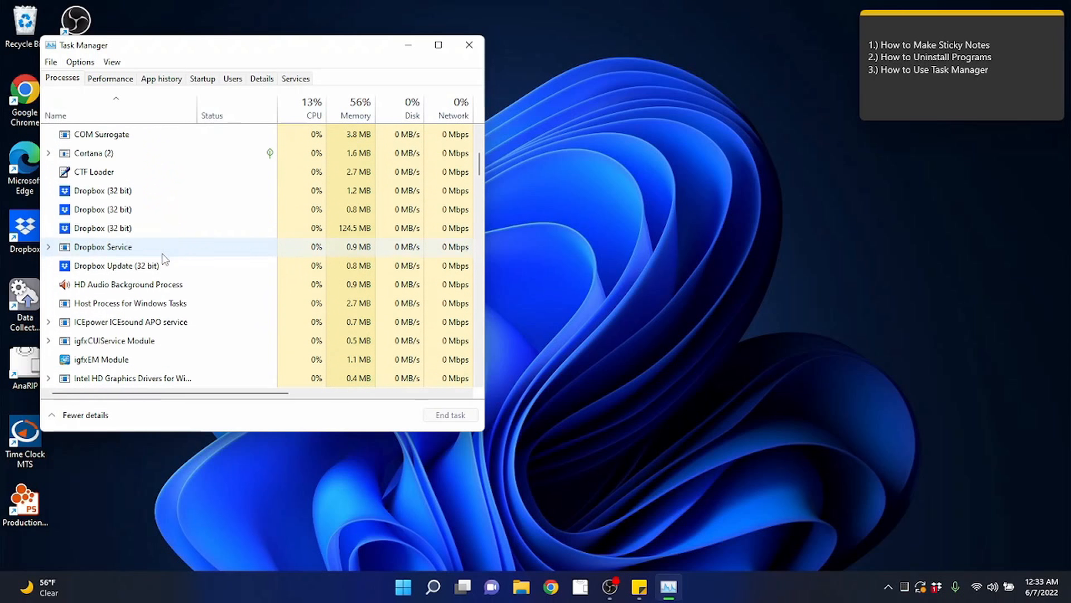
scroll(181, 239, down, 8)
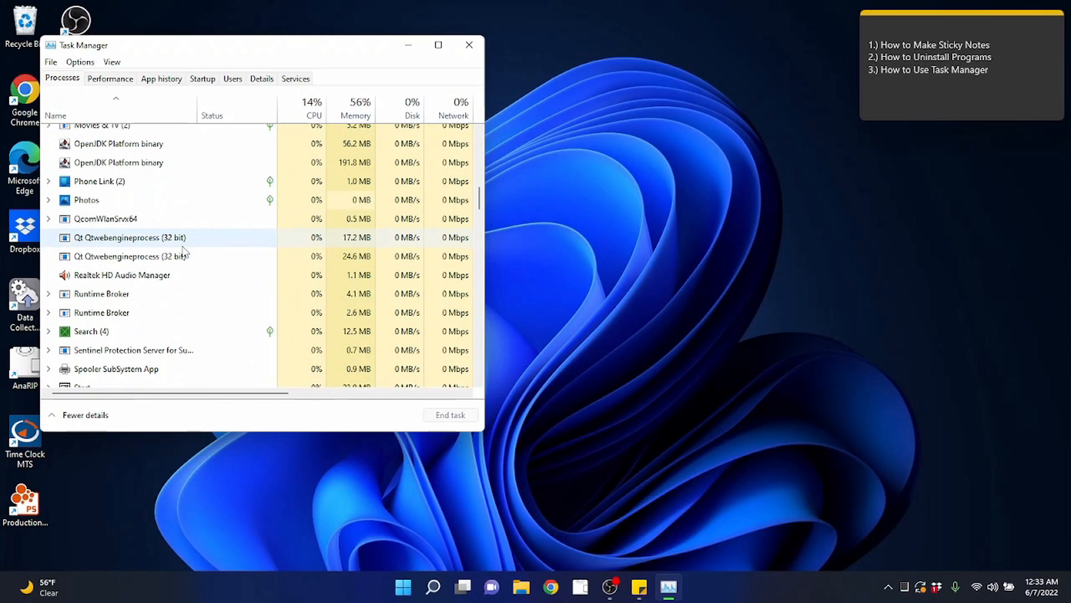
scroll(184, 254, down, 6)
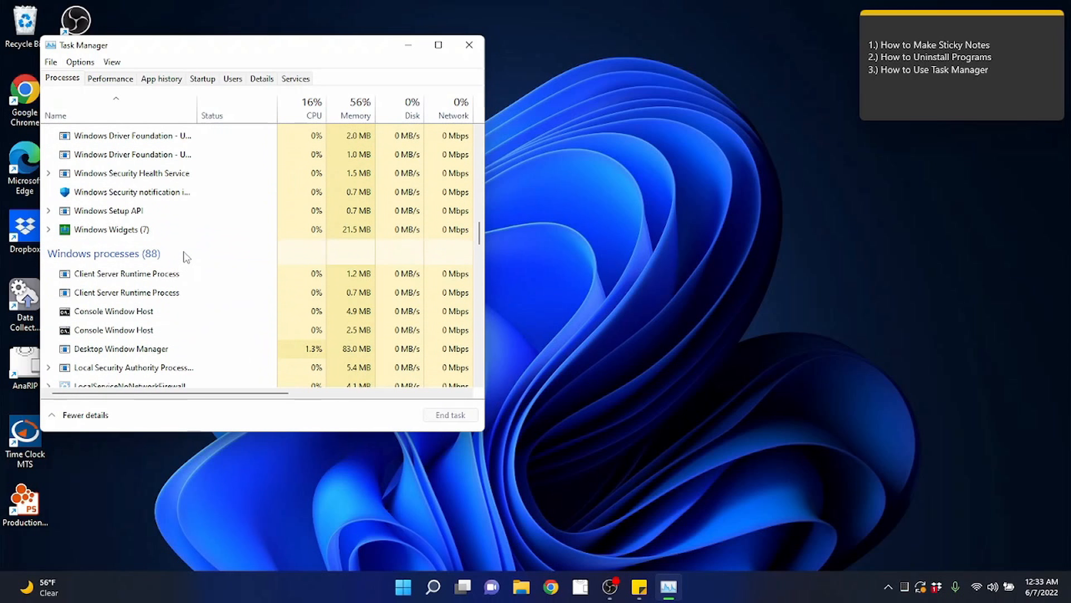
scroll(188, 260, down, 7)
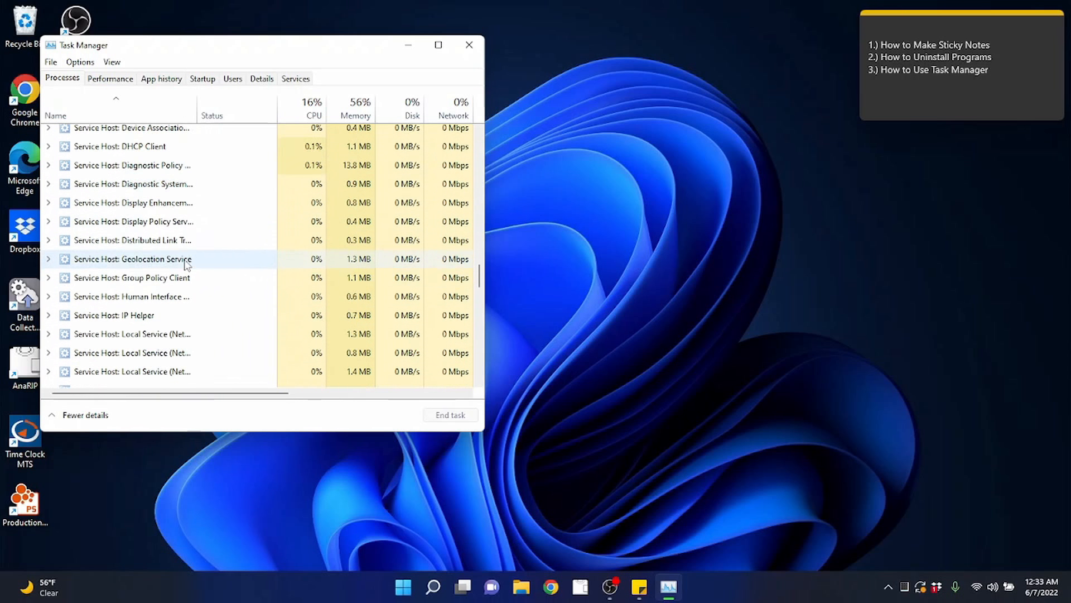
scroll(199, 272, down, 3)
scroll(270, 283, up, 5)
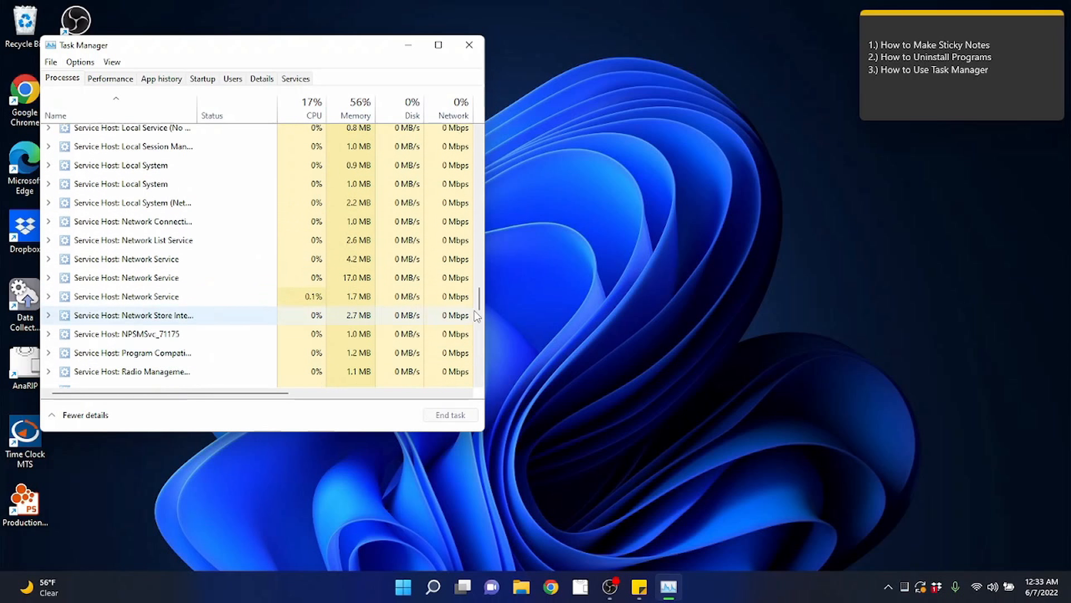
drag(479, 307, 479, 137)
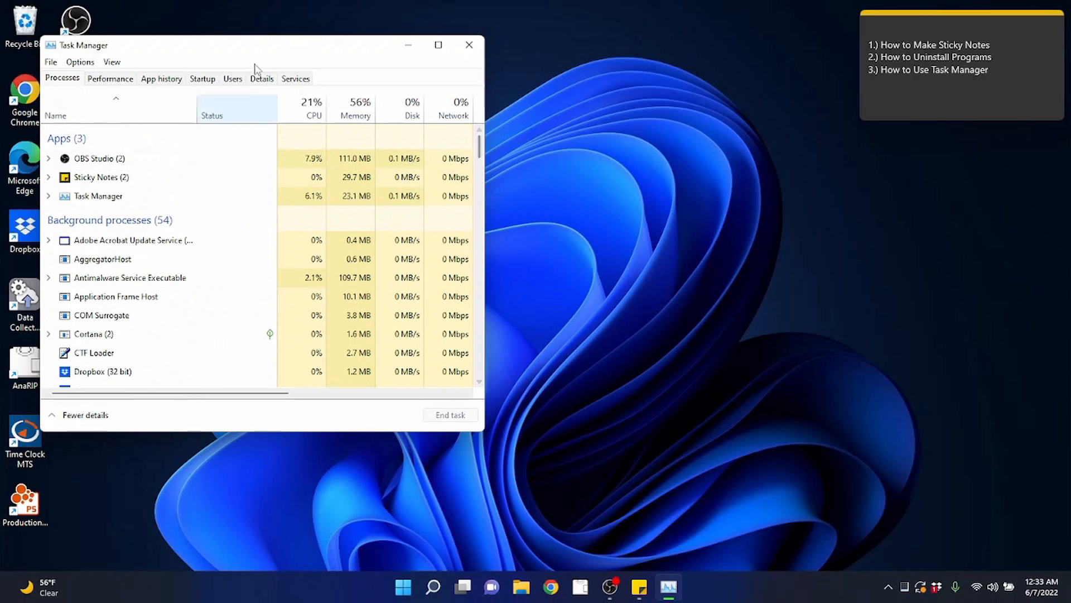
Move the Task Manager window toward the middle of the desktop and try to launch AnaRIP.
drag(258, 53, 484, 50)
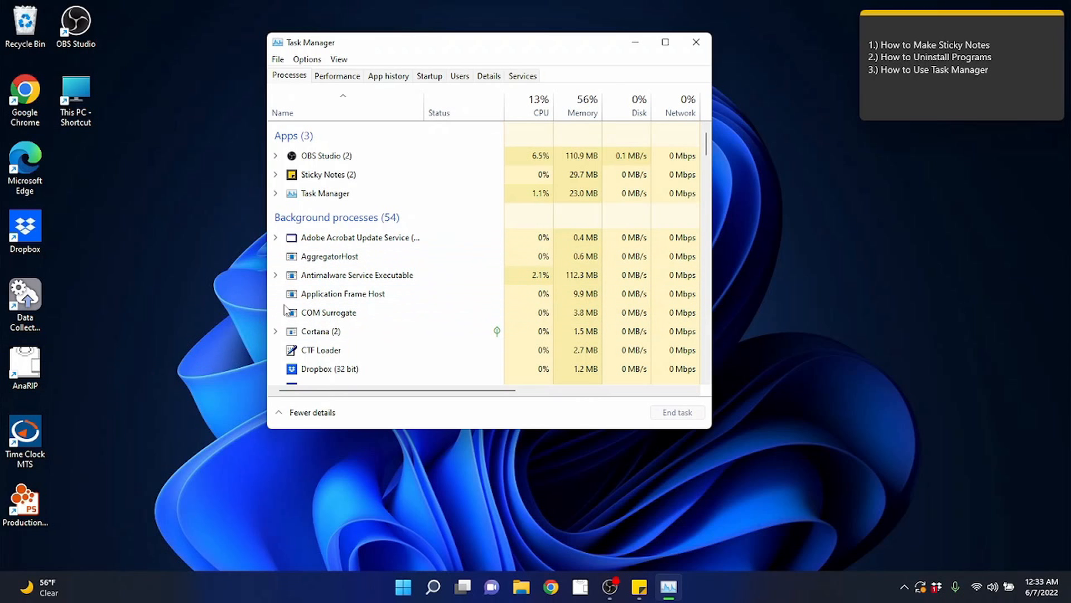
double_click(40, 366)
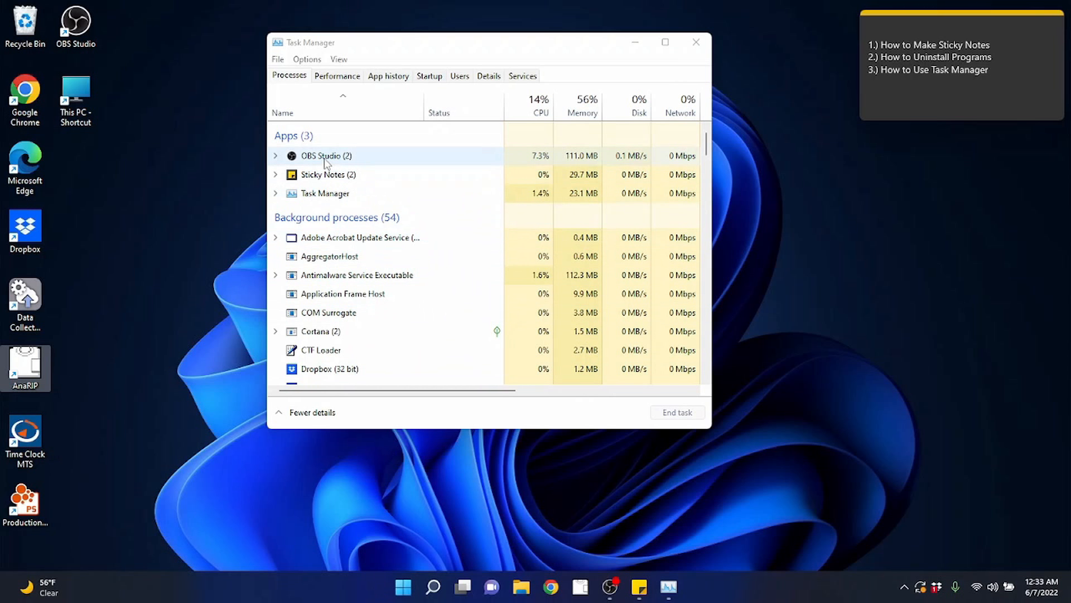
Select the Task Manager process under Apps and view its available actions without choosing one.
click(322, 196)
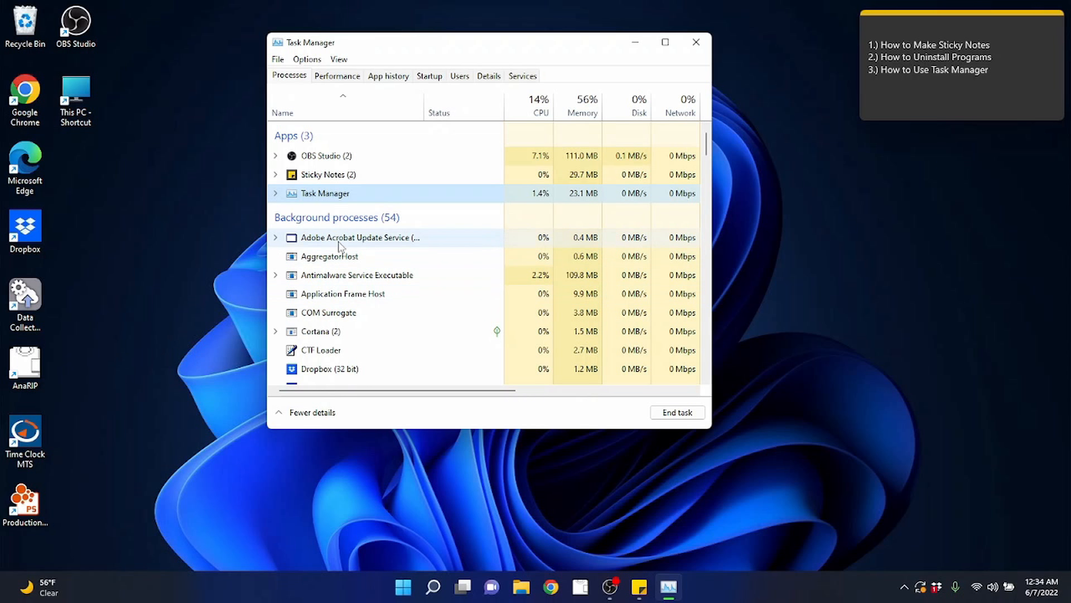
right_click(344, 194)
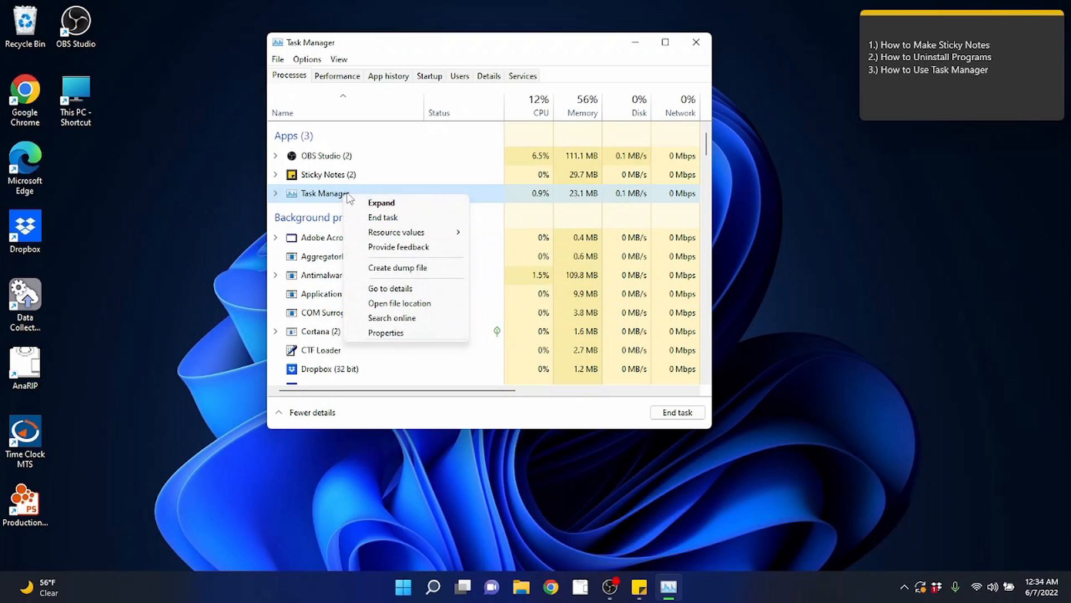
click(512, 326)
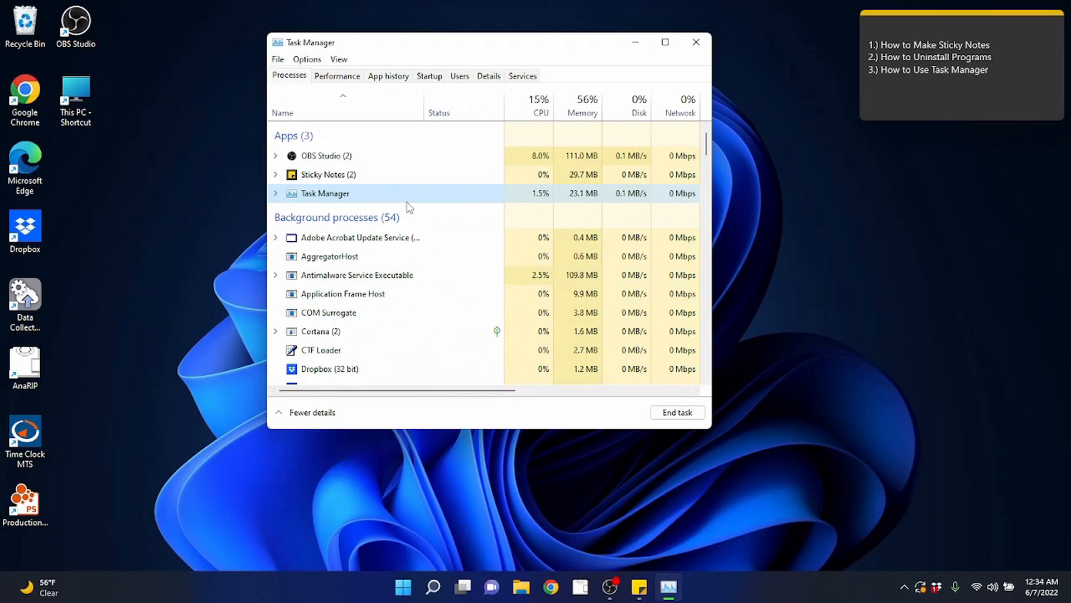
Look over the background processes, then compare the compact view of running apps with the detailed view.
scroll(407, 276, down, 3)
scroll(413, 279, up, 3)
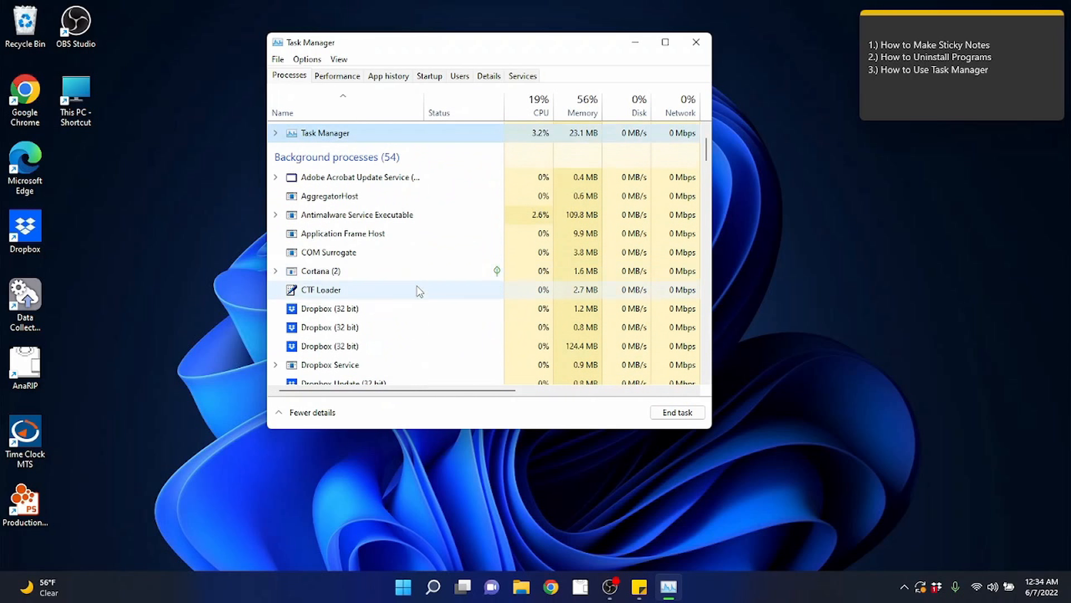
click(336, 413)
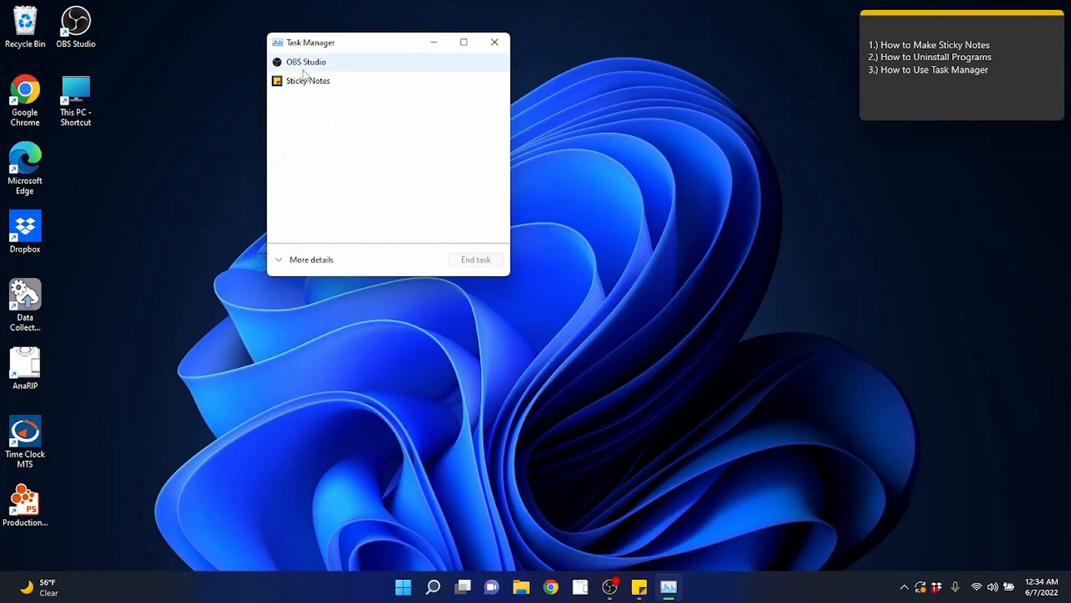
click(313, 259)
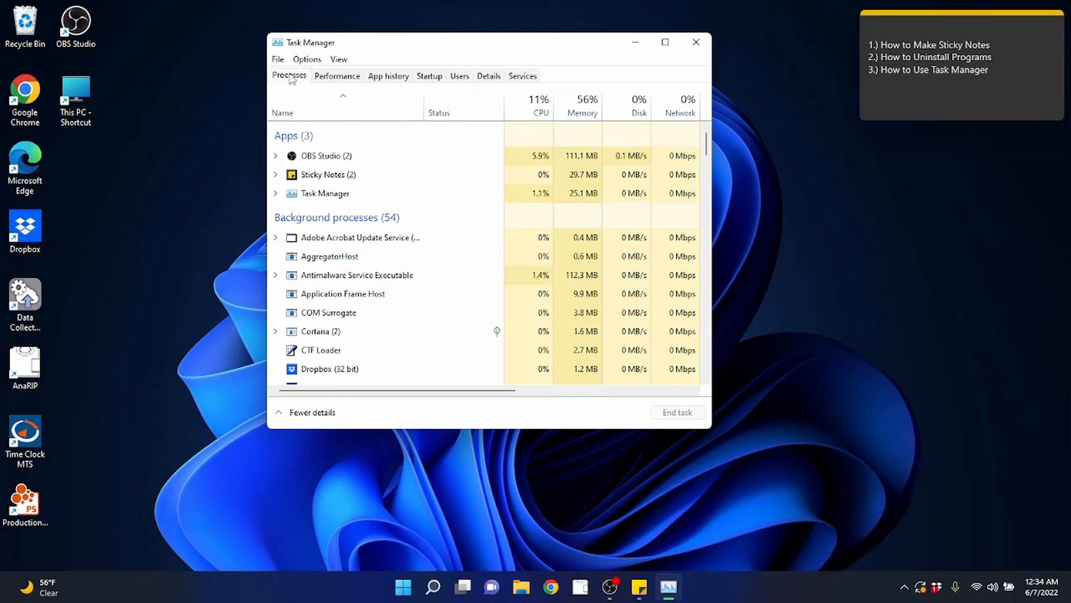
Examine the computer's CPU performance and its memory usage and composition.
click(334, 77)
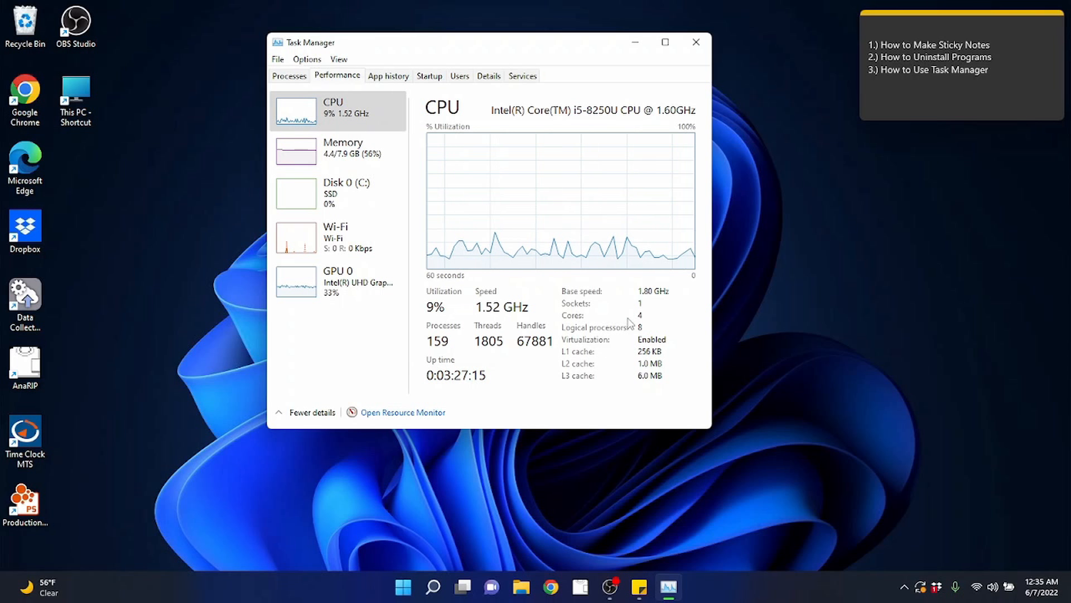
click(365, 152)
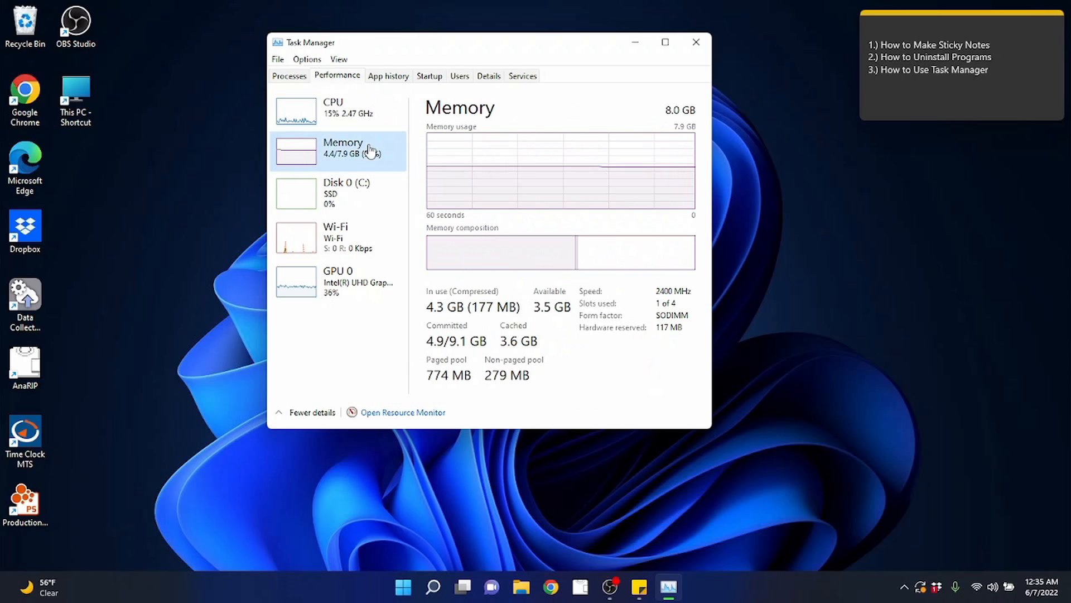
mouse_move(540, 246)
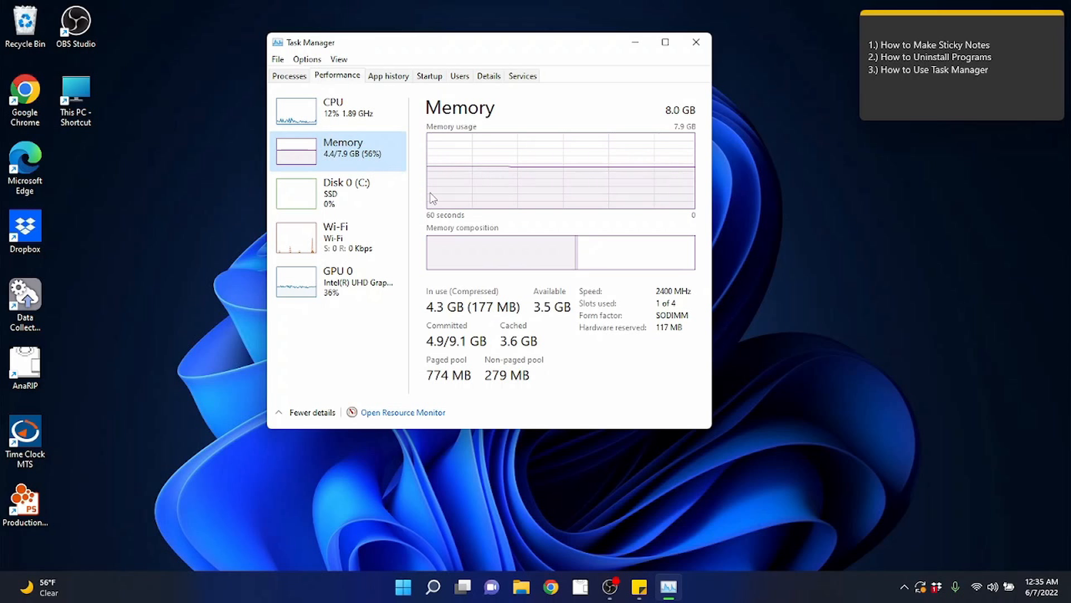
Look through the app history for each app's CPU time and network usage.
click(396, 82)
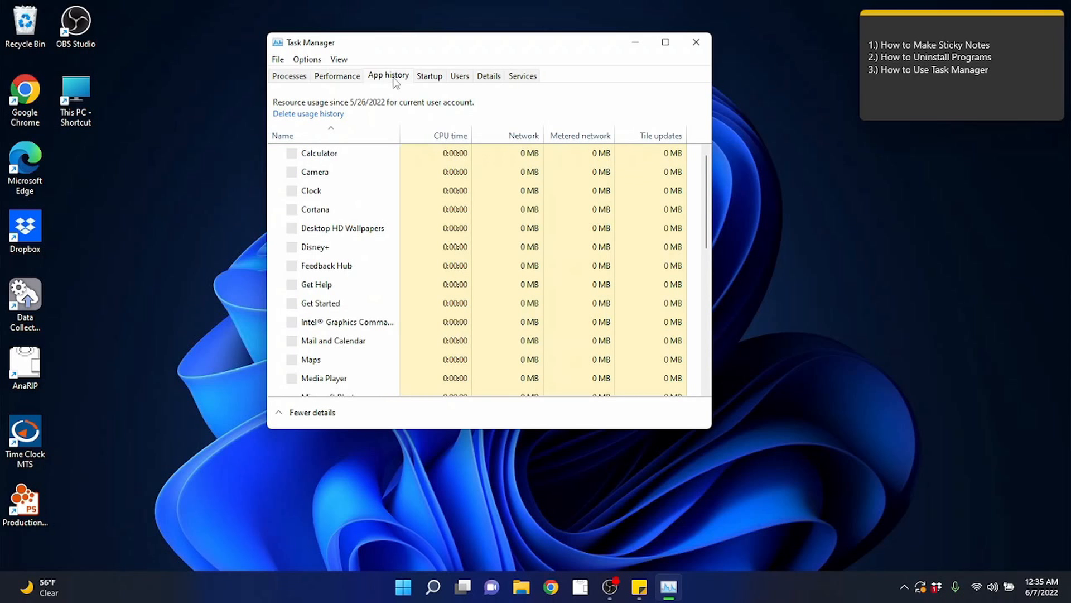
scroll(517, 245, down, 2)
scroll(434, 256, down, 5)
scroll(424, 268, up, 7)
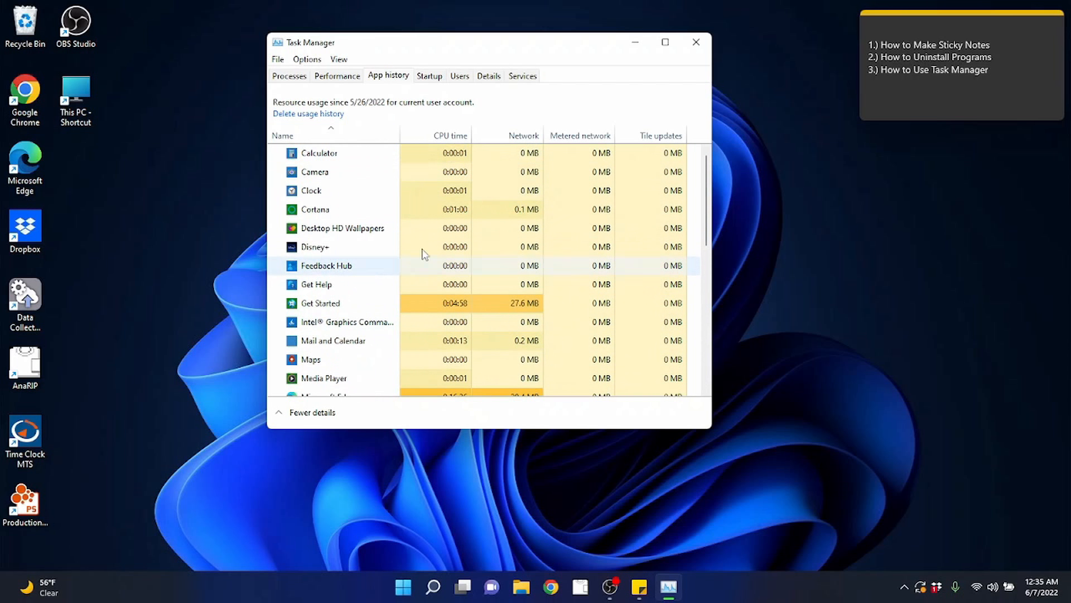
Review the startup programs, select the Spotify entry, and check the running processes before returning to the startup list.
click(429, 77)
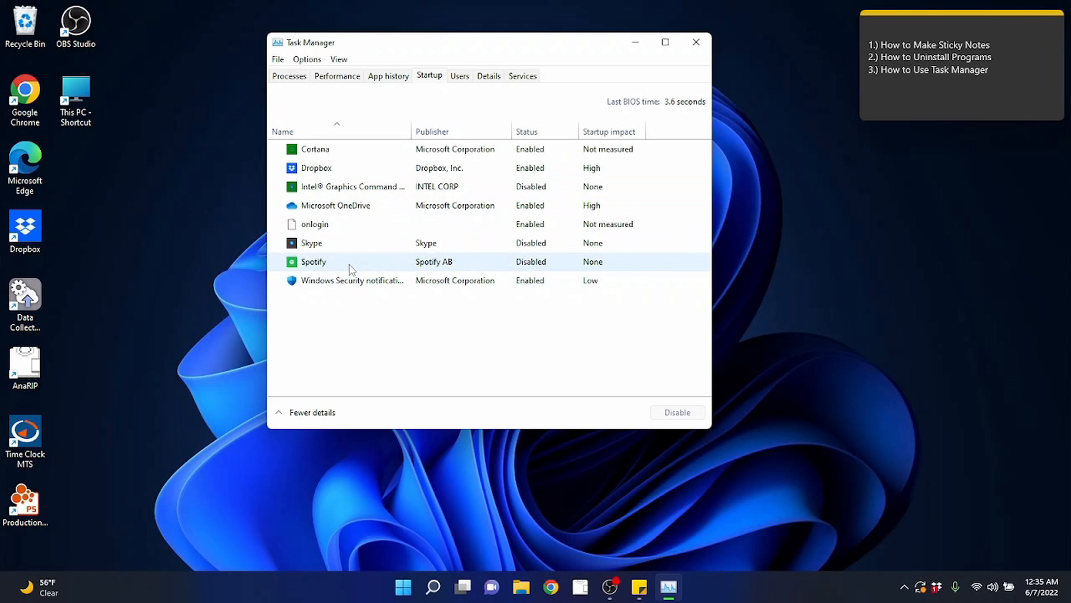
click(329, 262)
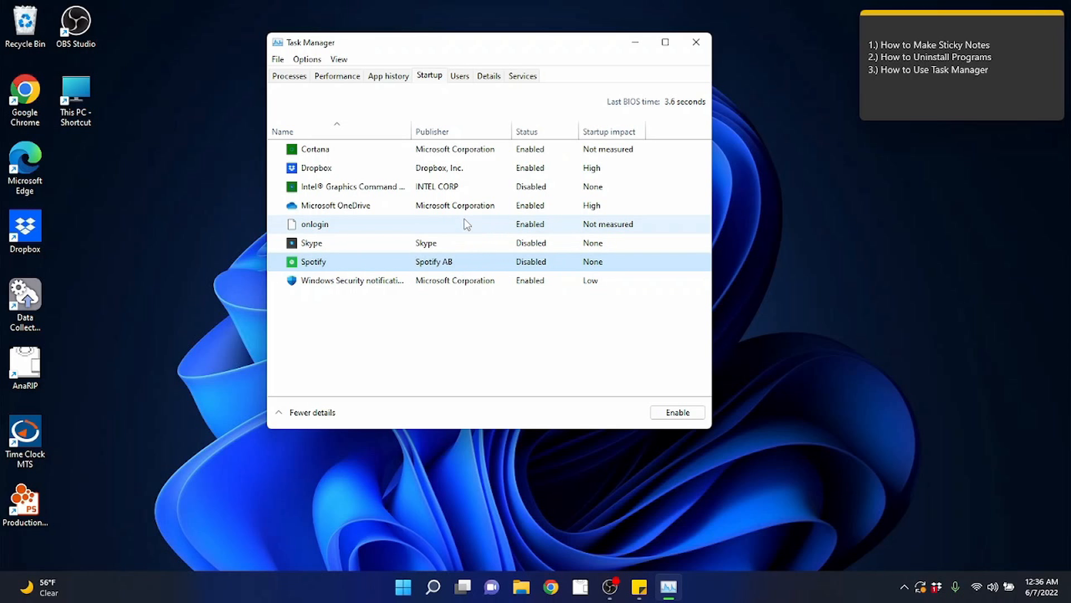
click(298, 78)
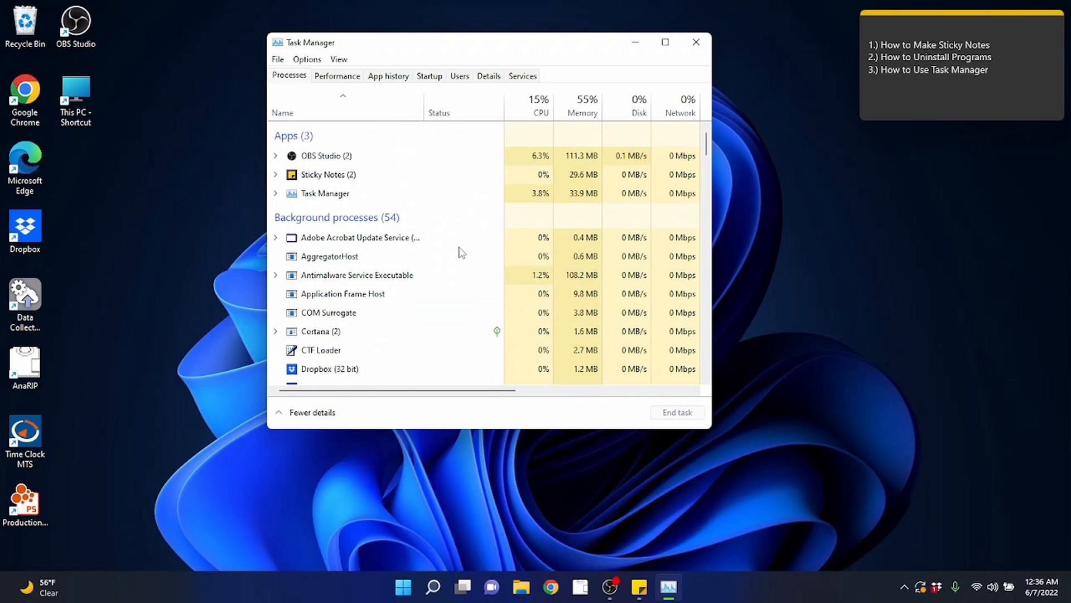
click(430, 78)
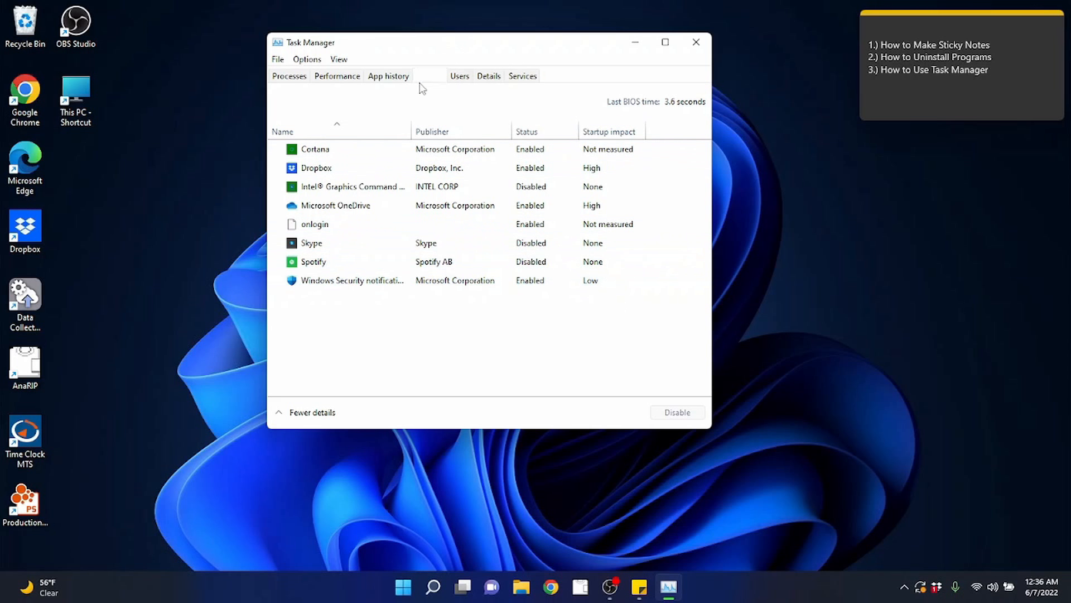
Look over the resource usage per user, the detailed process list and the Windows services.
click(454, 79)
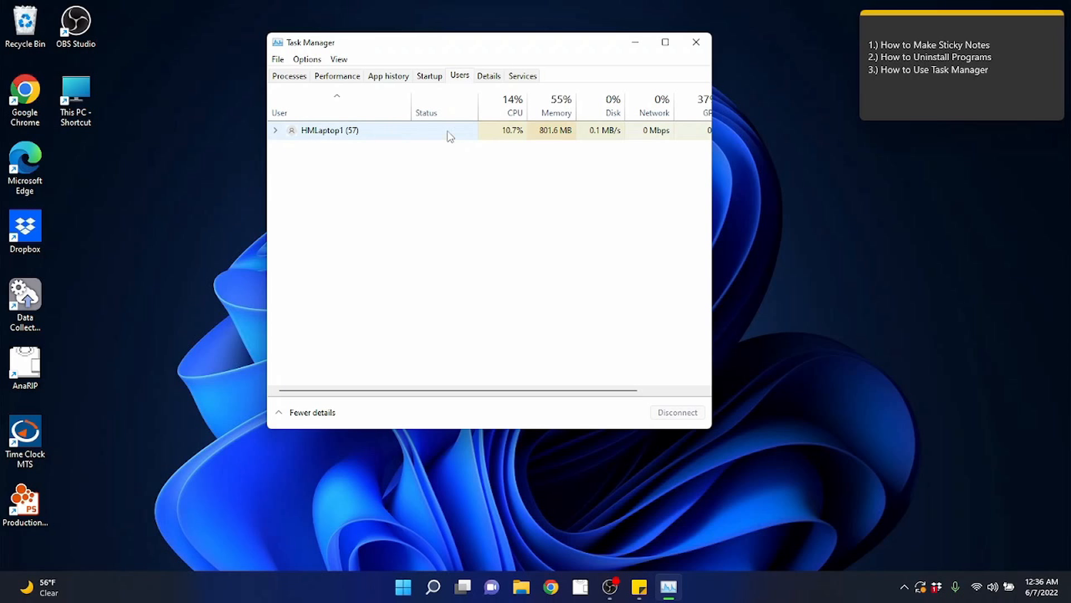
click(489, 76)
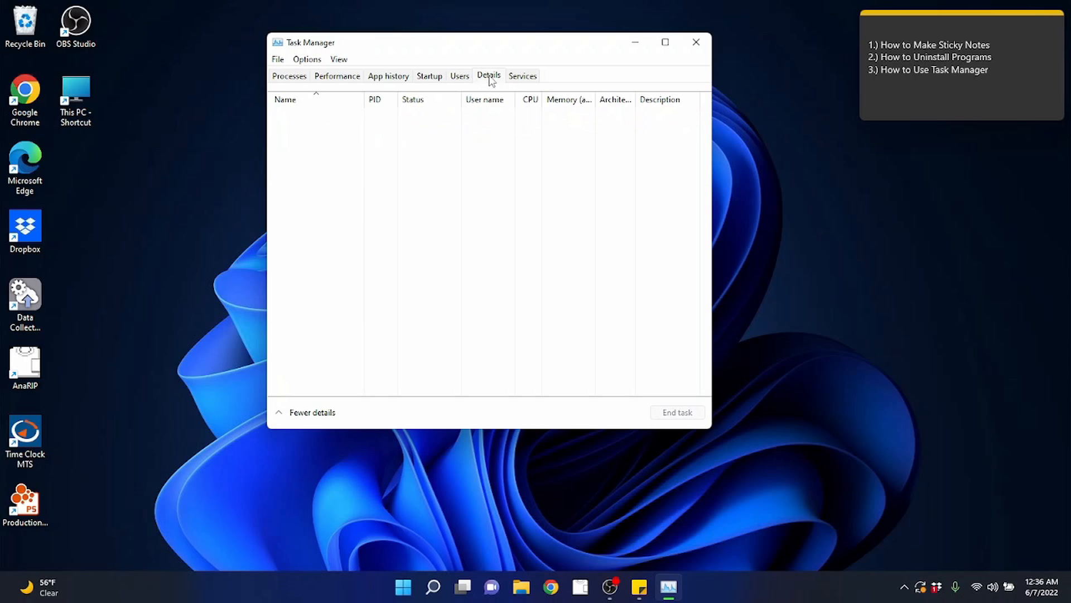
click(522, 76)
scroll(505, 233, down, 6)
scroll(505, 233, up, 6)
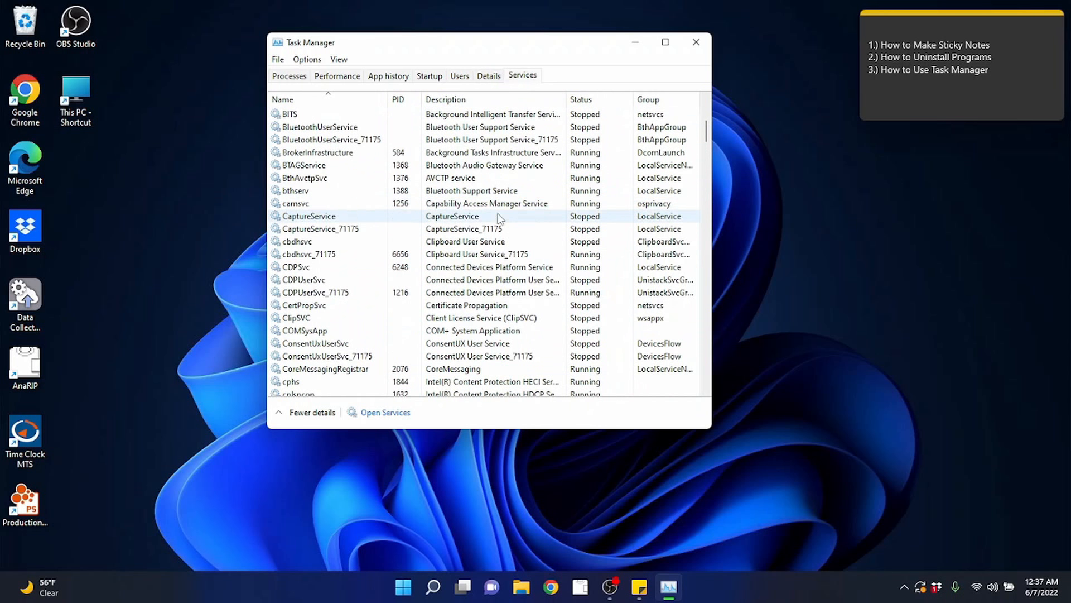
click(489, 76)
click(512, 76)
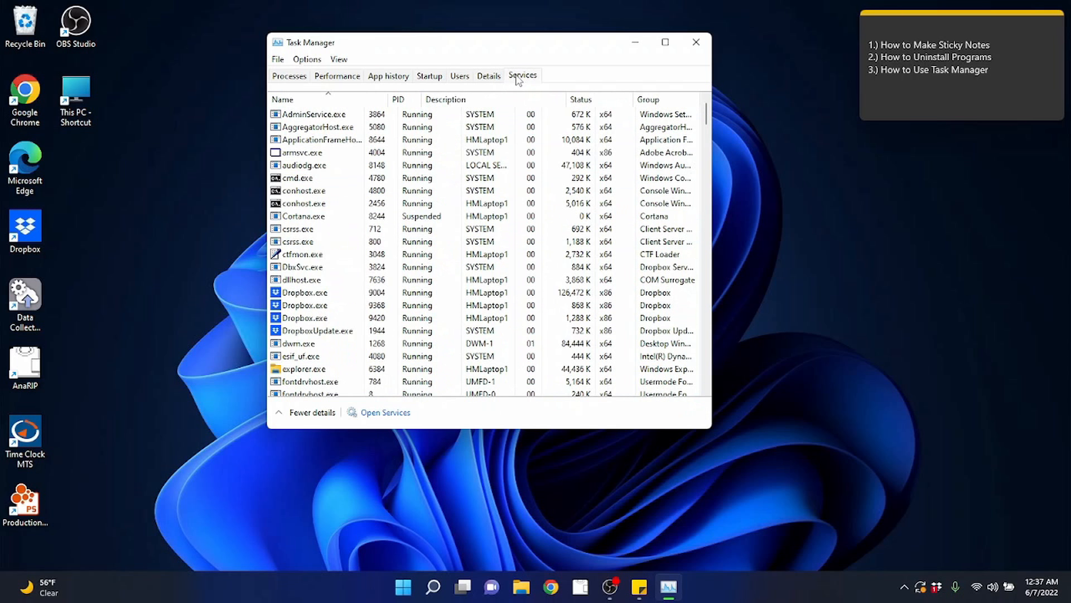
Revisit the services, process details, running processes, memory performance and startup programs, and look over the running apps again.
click(497, 79)
click(512, 79)
click(492, 79)
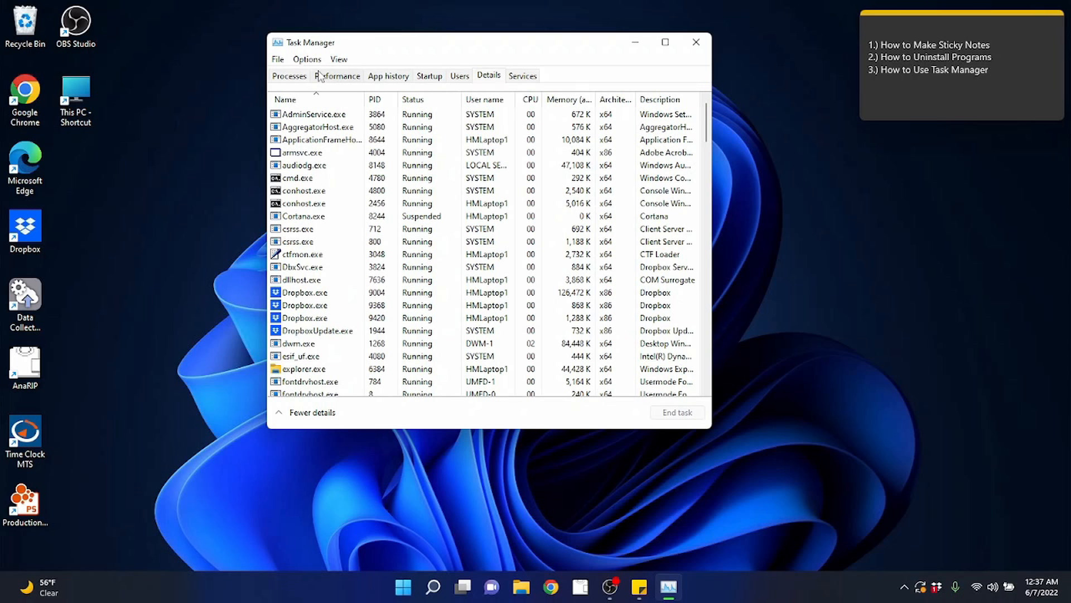
click(294, 82)
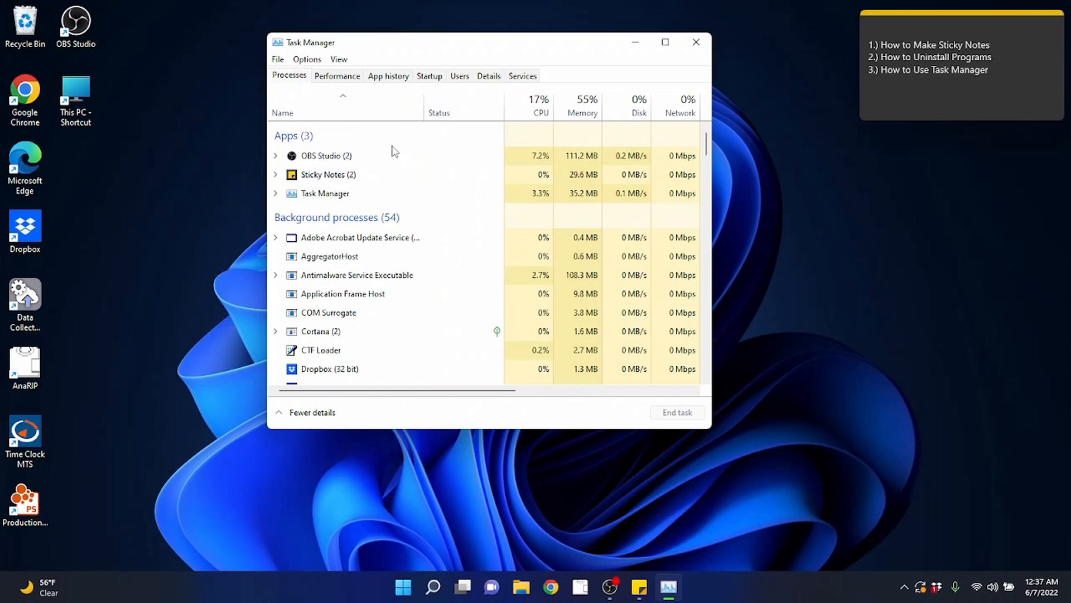
click(337, 75)
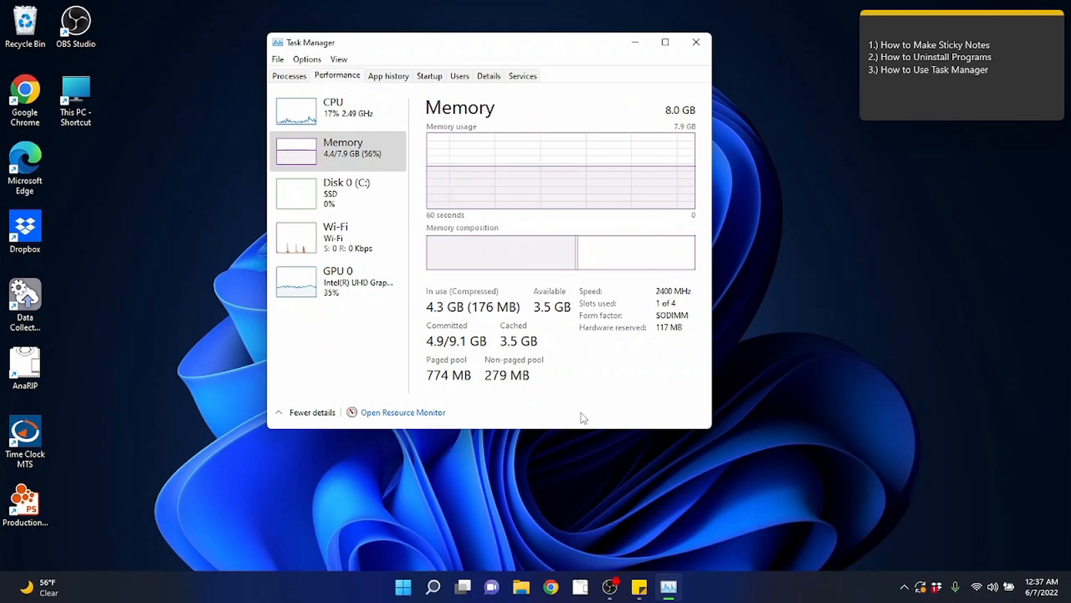
click(428, 78)
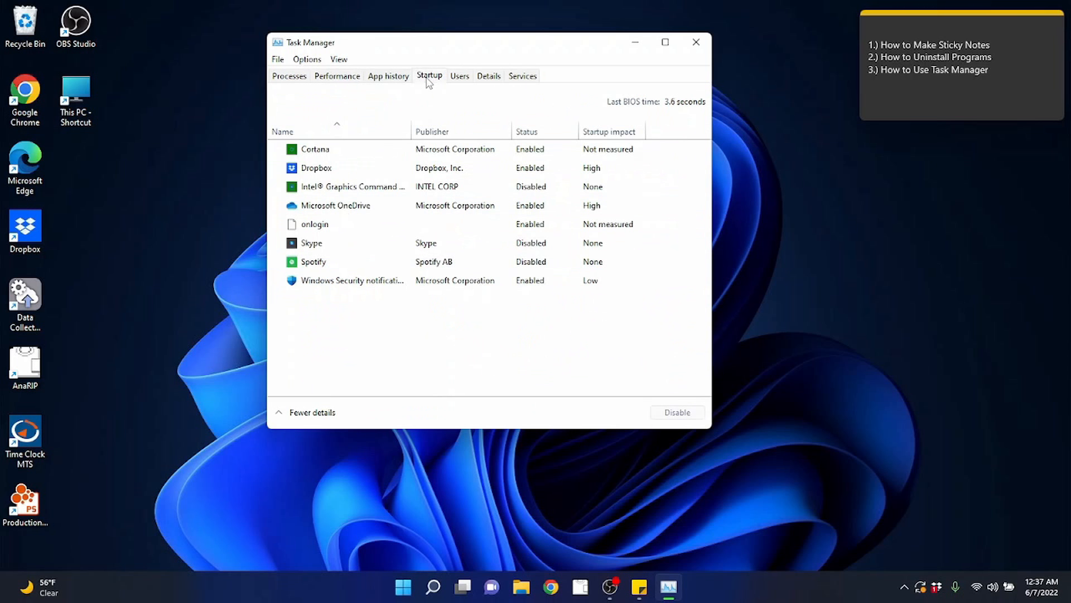
click(295, 76)
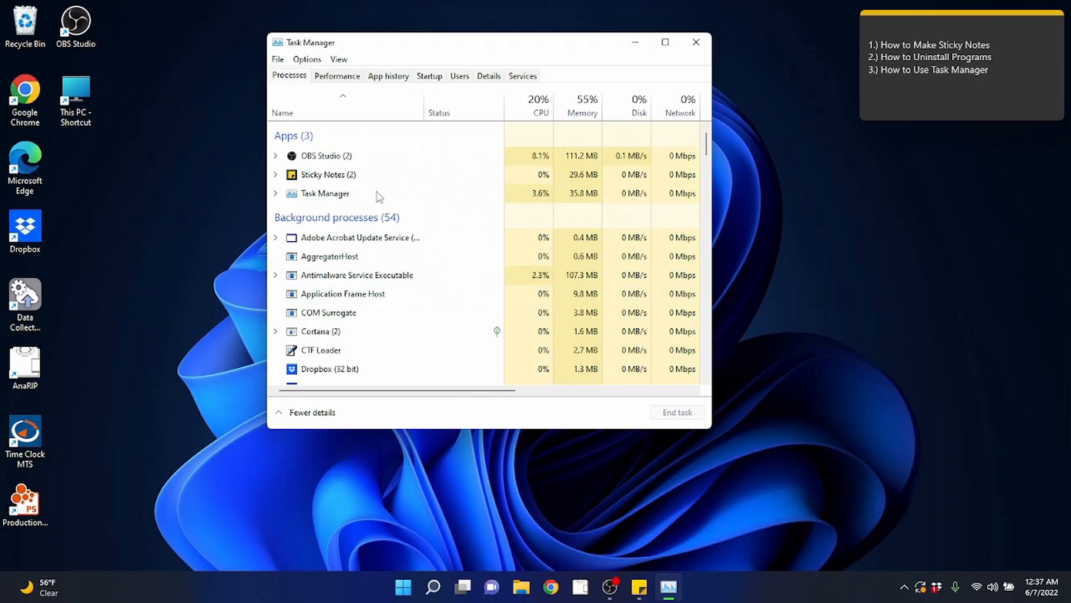
scroll(419, 299, down, 2)
scroll(418, 296, up, 2)
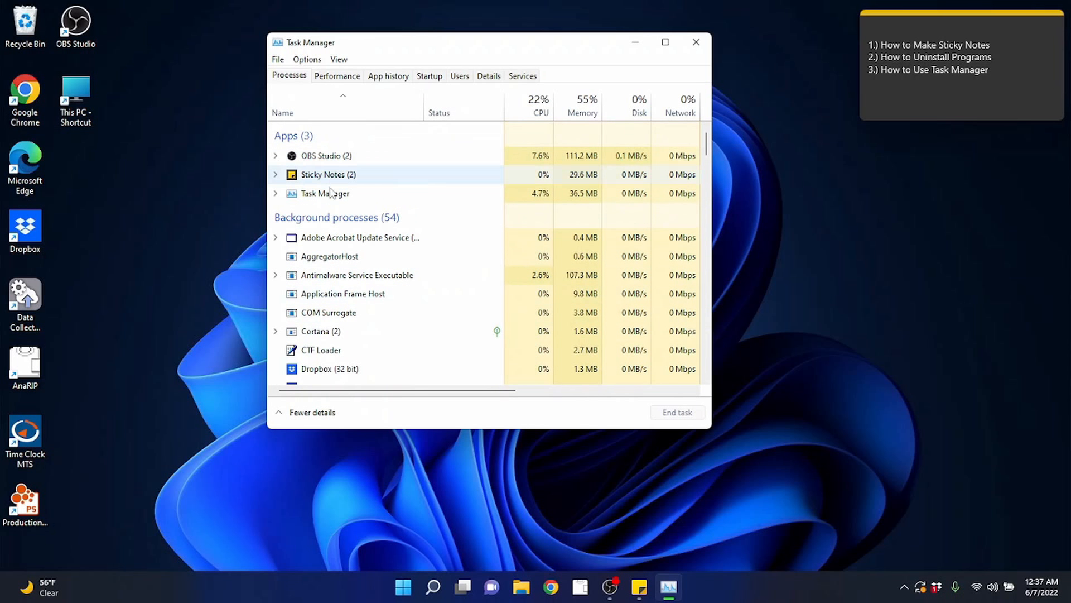
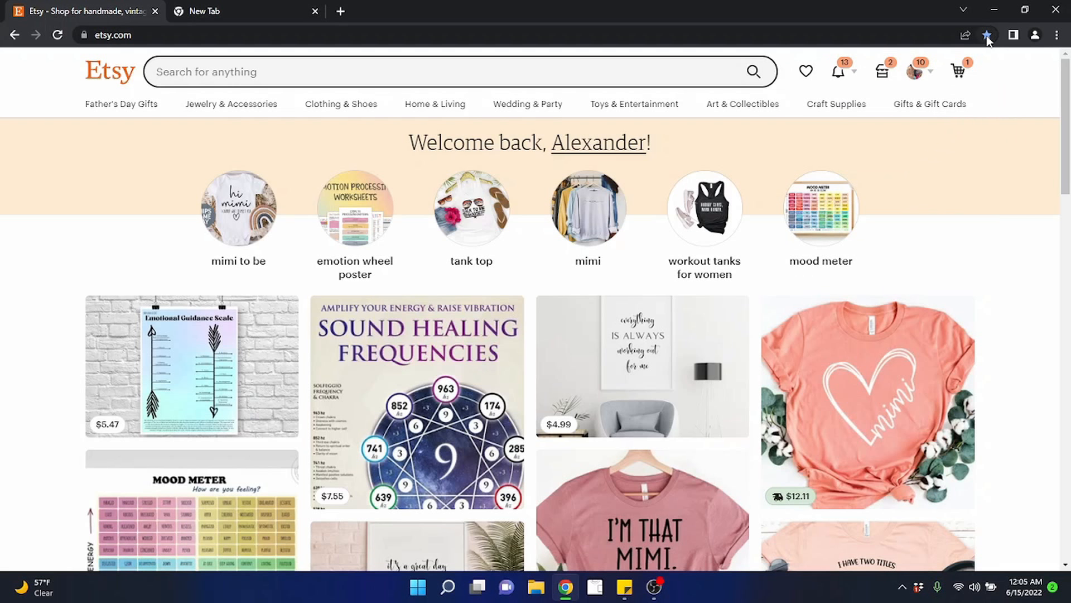
In Google Chrome, check the browser's bookmark options and the saved Etsy bookmark.
click(1056, 36)
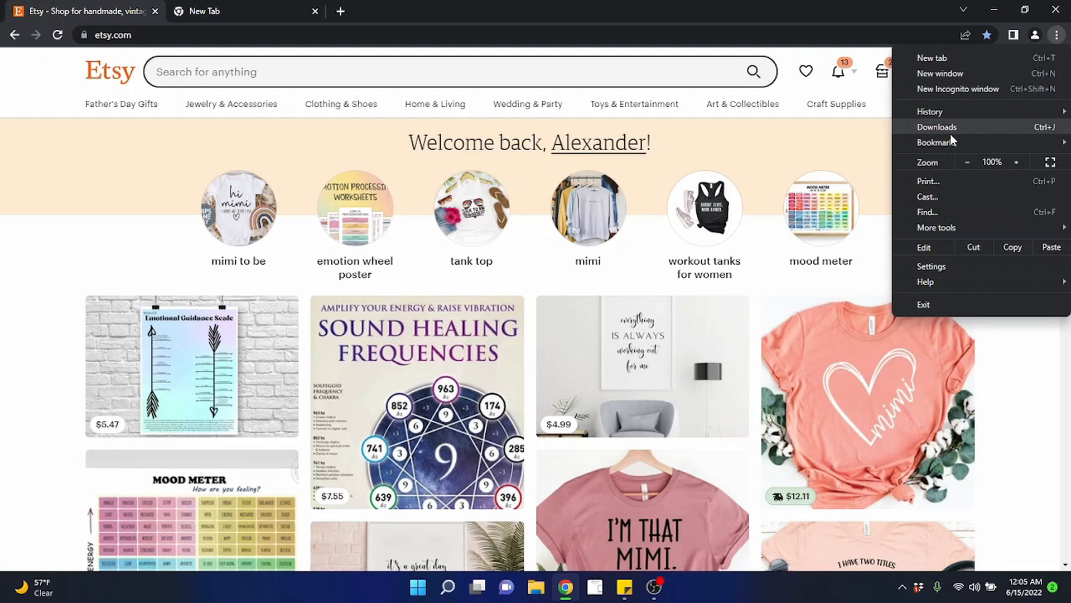
mouse_move(949, 143)
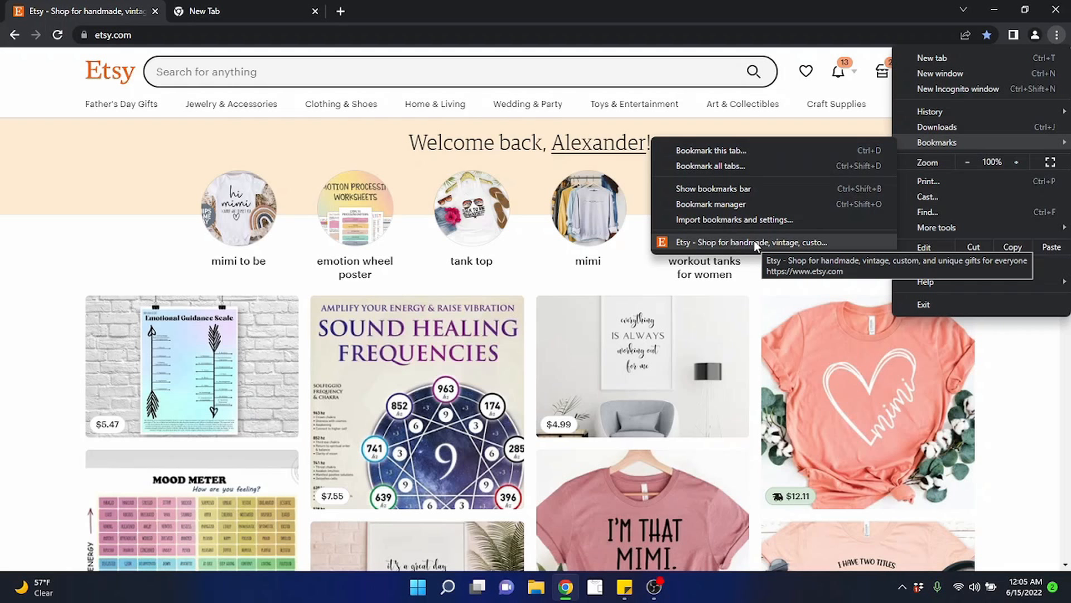
click(708, 5)
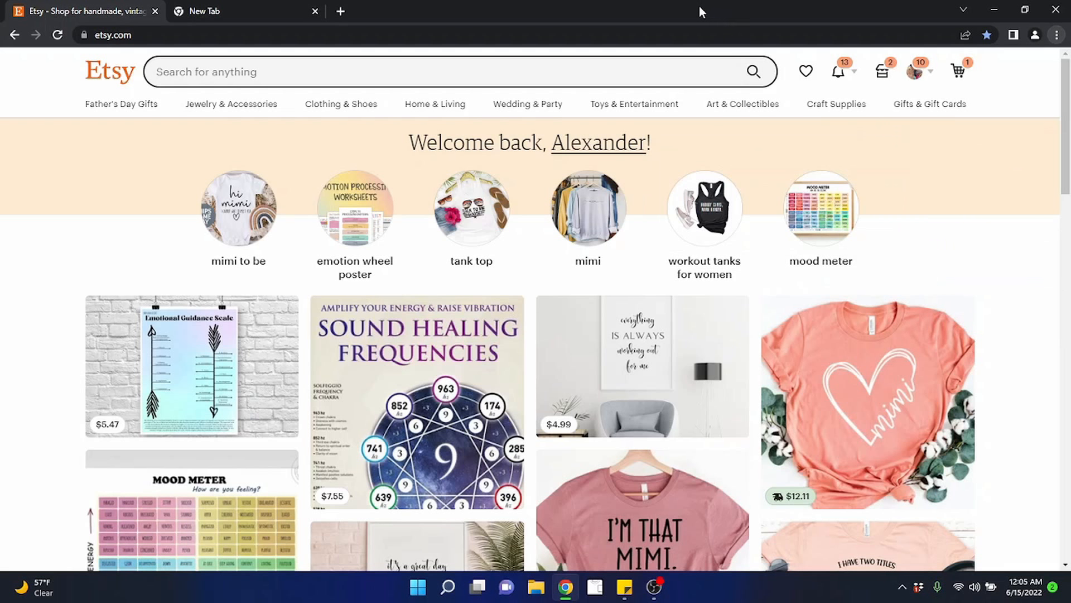
Switch to the blank new tab page and view the recent searches suggested for the address bar.
click(206, 10)
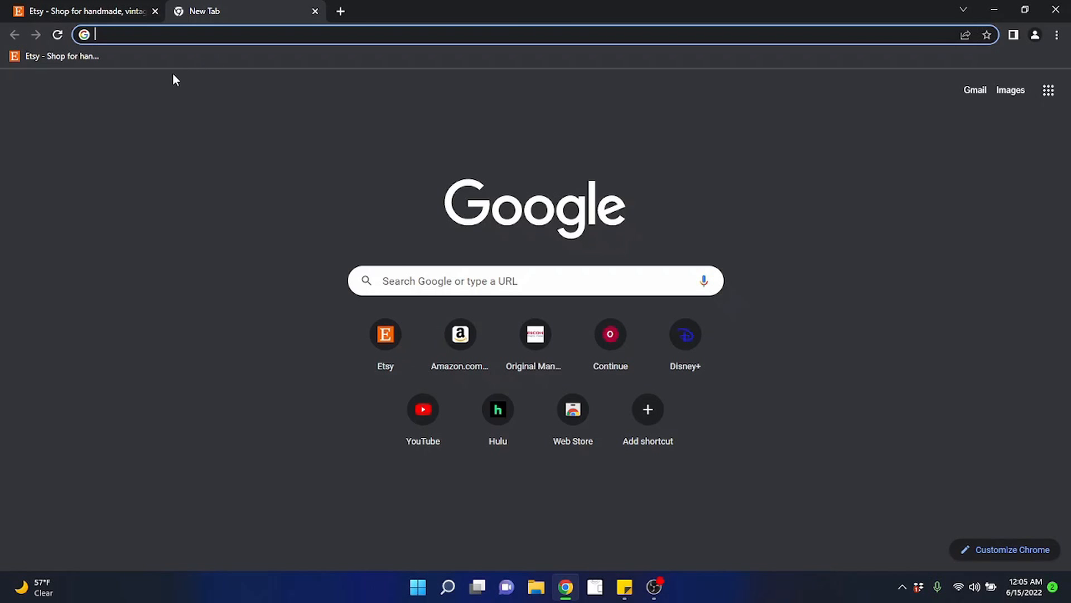
click(241, 36)
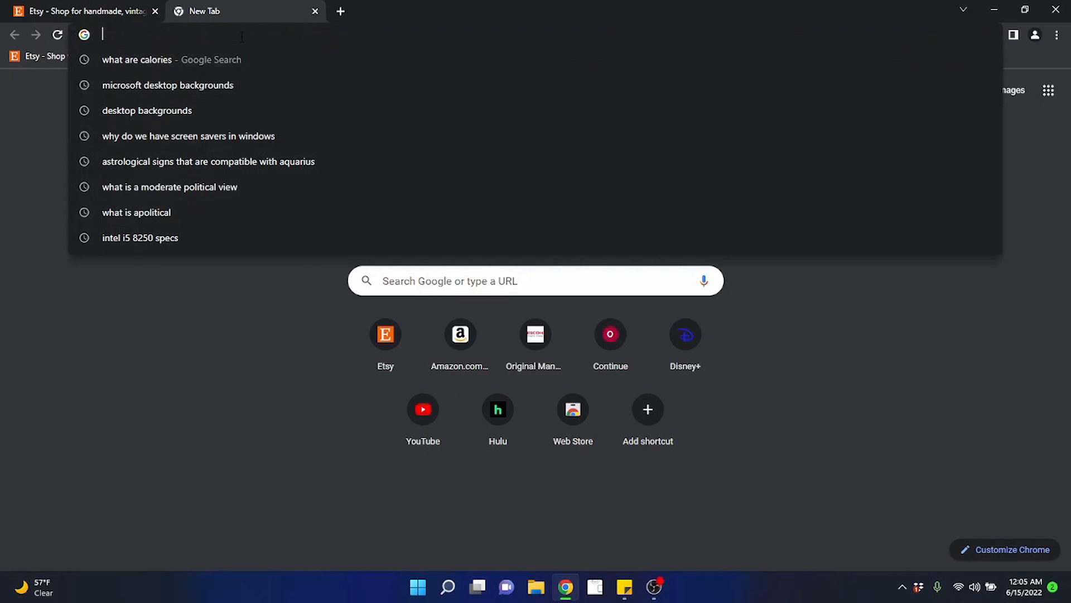
click(210, 325)
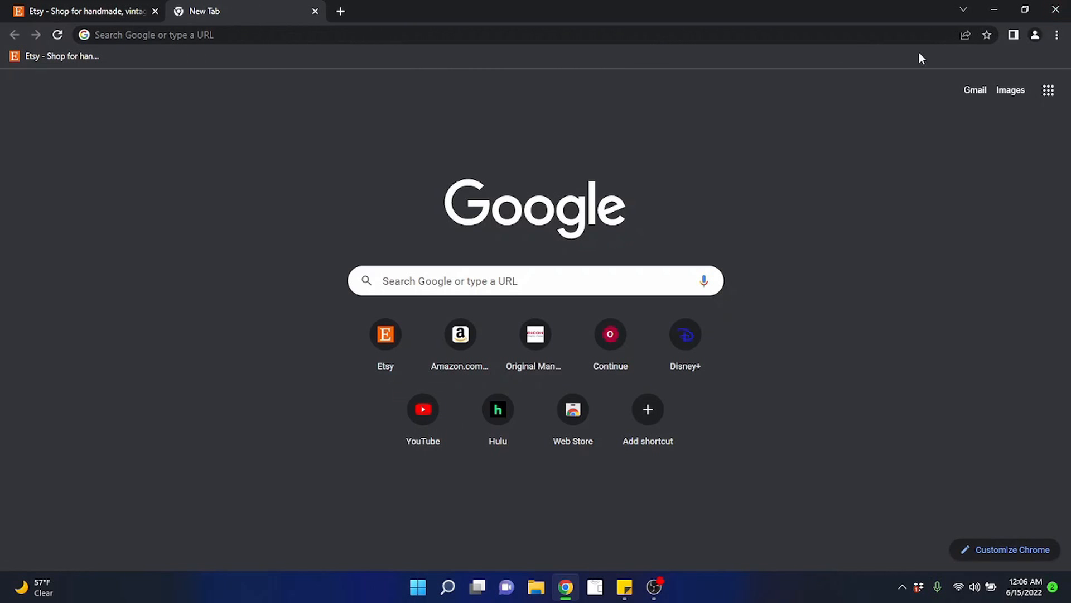
click(1057, 35)
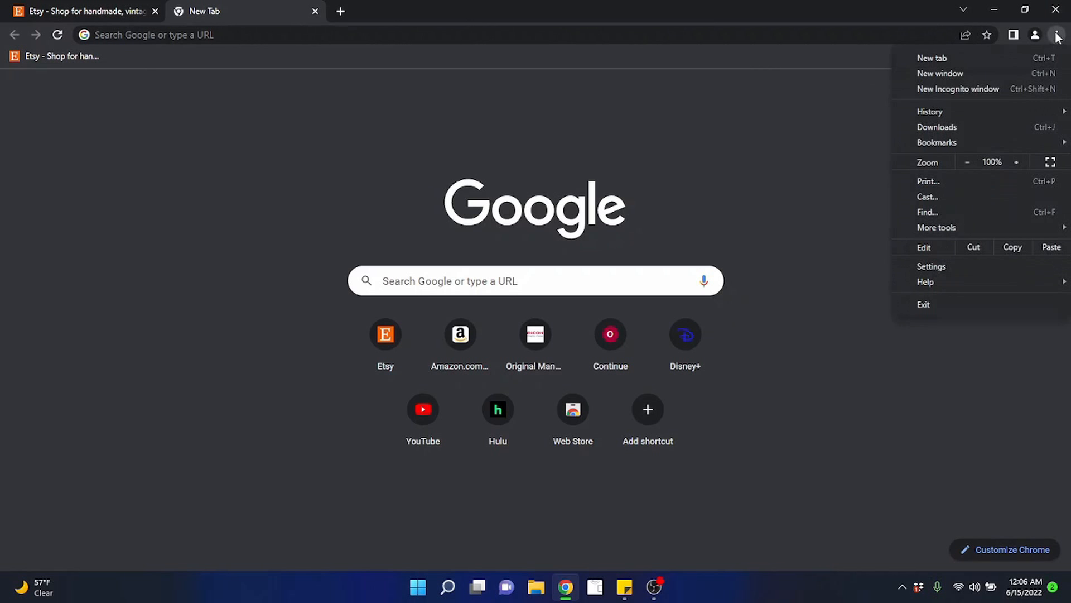
mouse_move(954, 228)
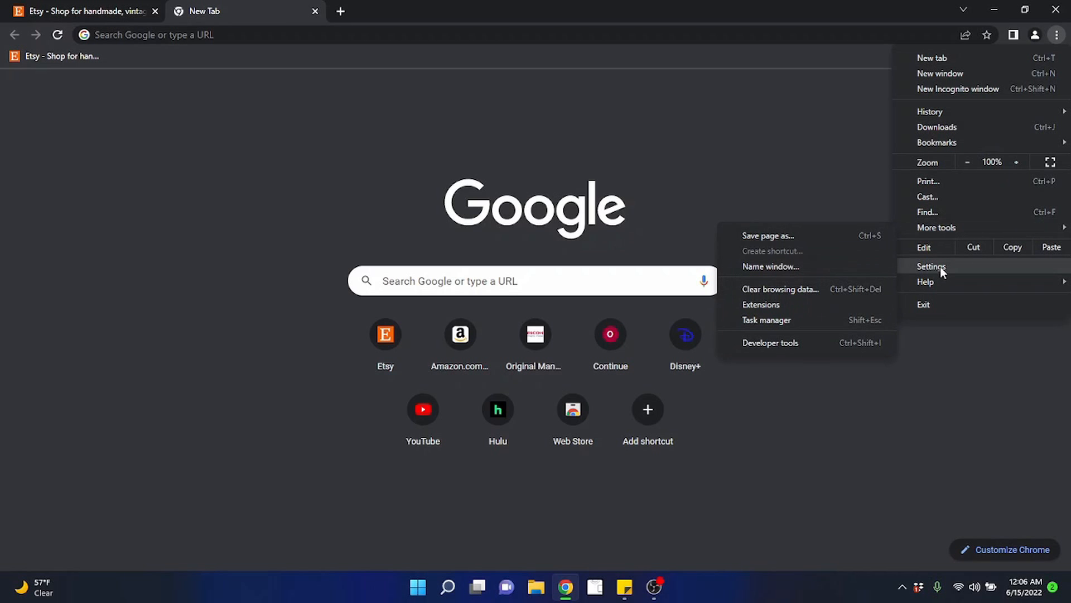
click(167, 145)
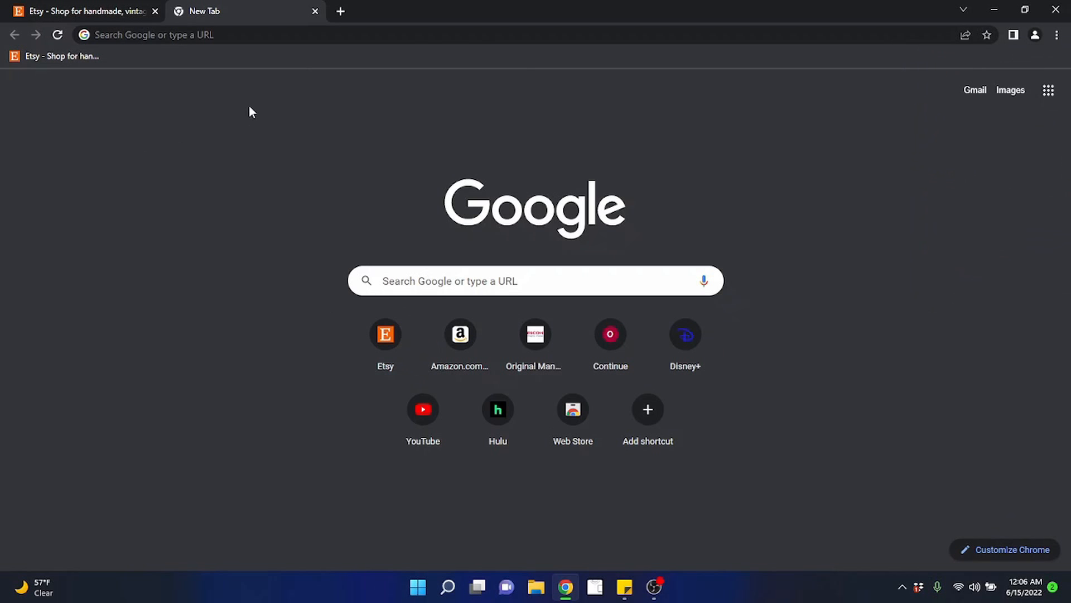
Open the browser settings and display the search engine section.
click(1056, 35)
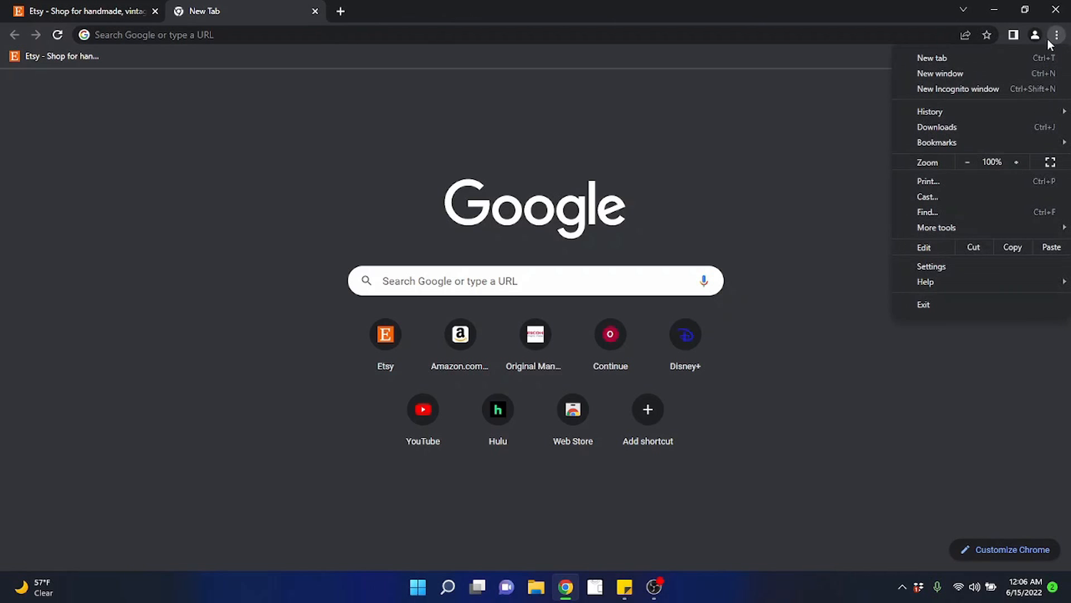
click(938, 270)
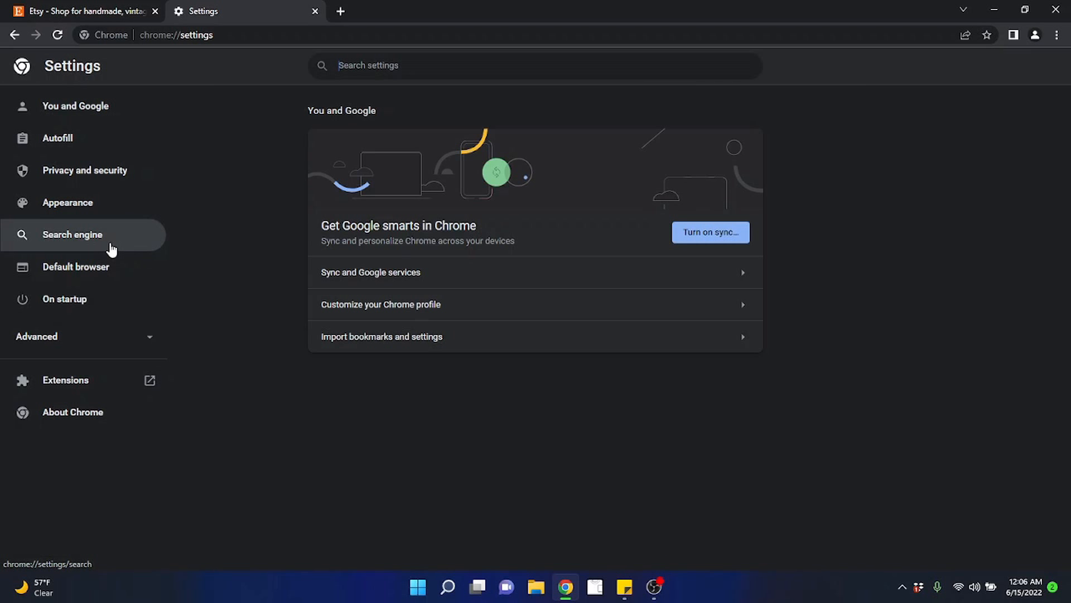
click(92, 246)
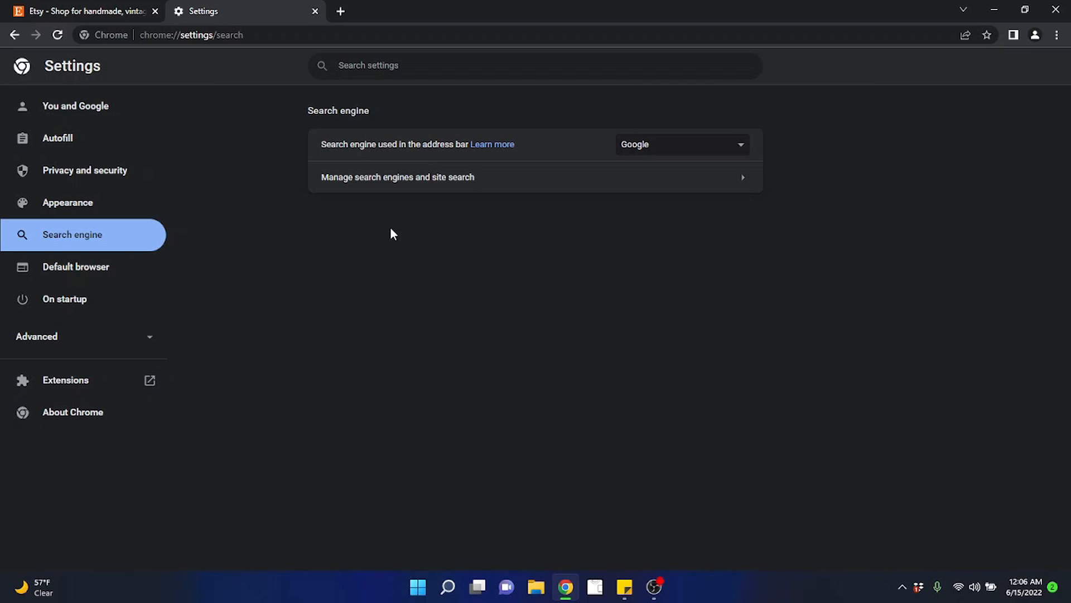
Review the search engines available for the address bar without changing the selection.
click(644, 152)
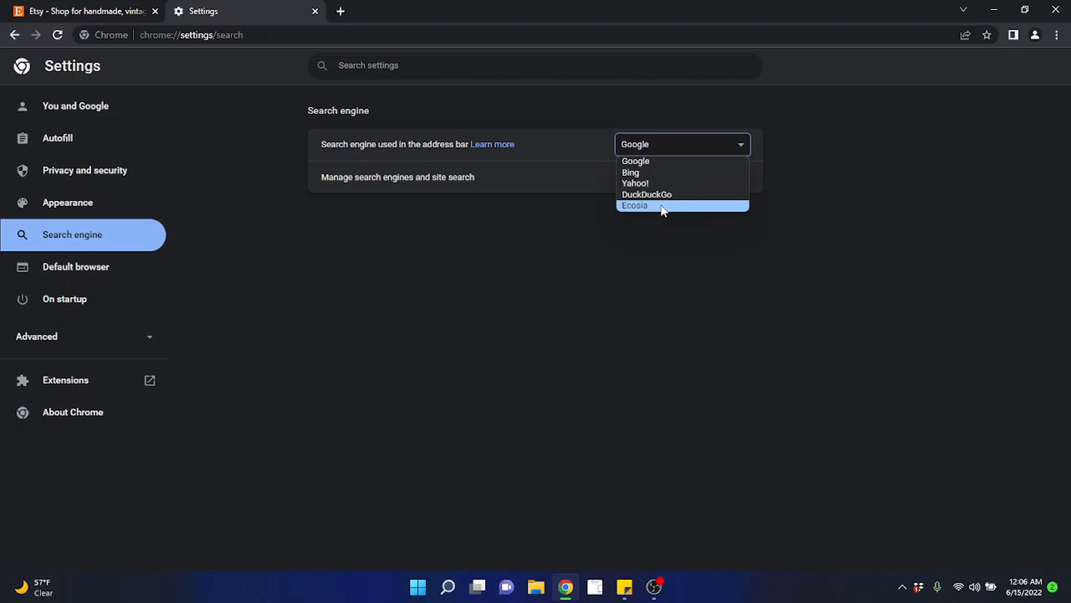
click(577, 230)
click(636, 150)
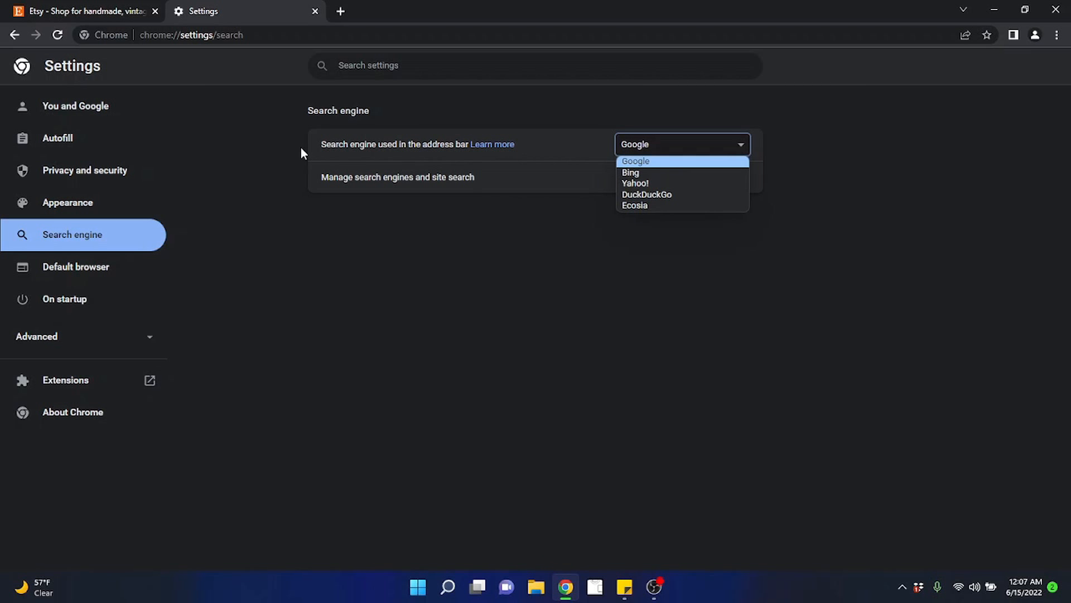
click(532, 227)
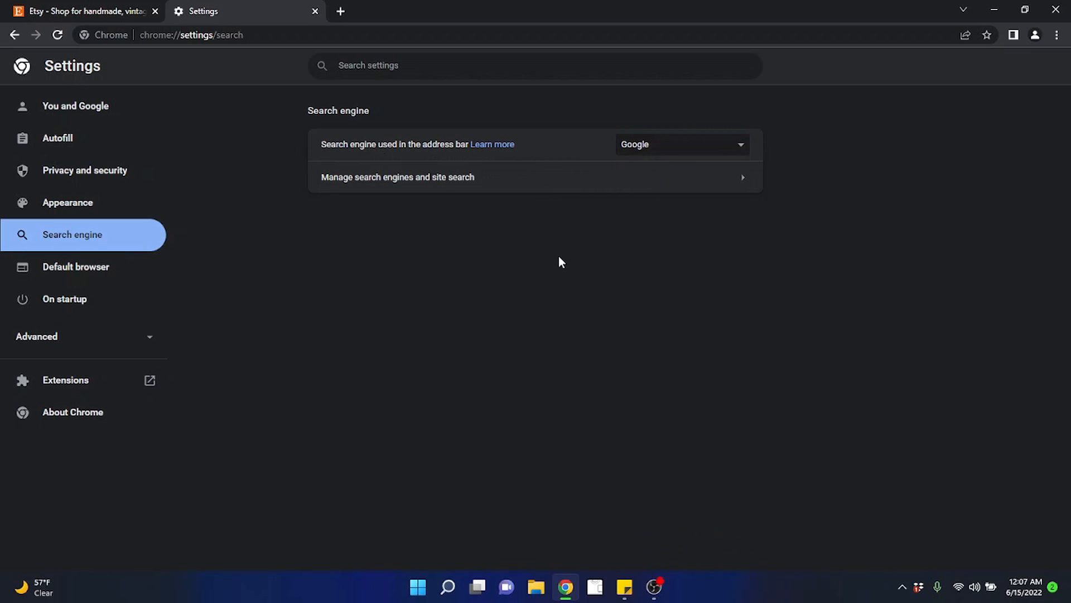
Search for "potatoes" from the address bar of a new tab and look over the results.
click(340, 11)
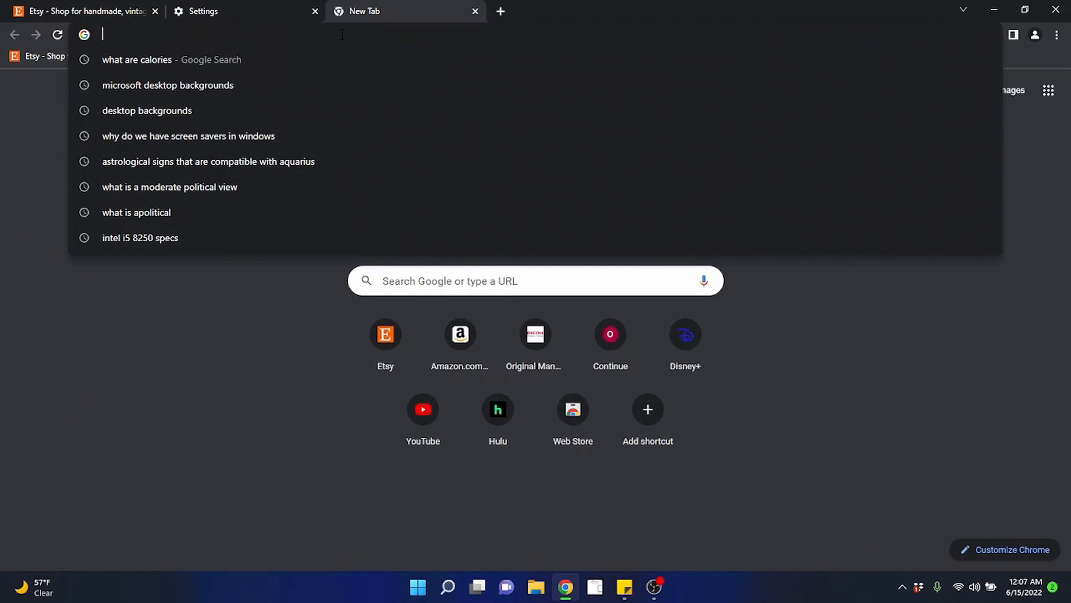
text(potatoes)
key(Return)
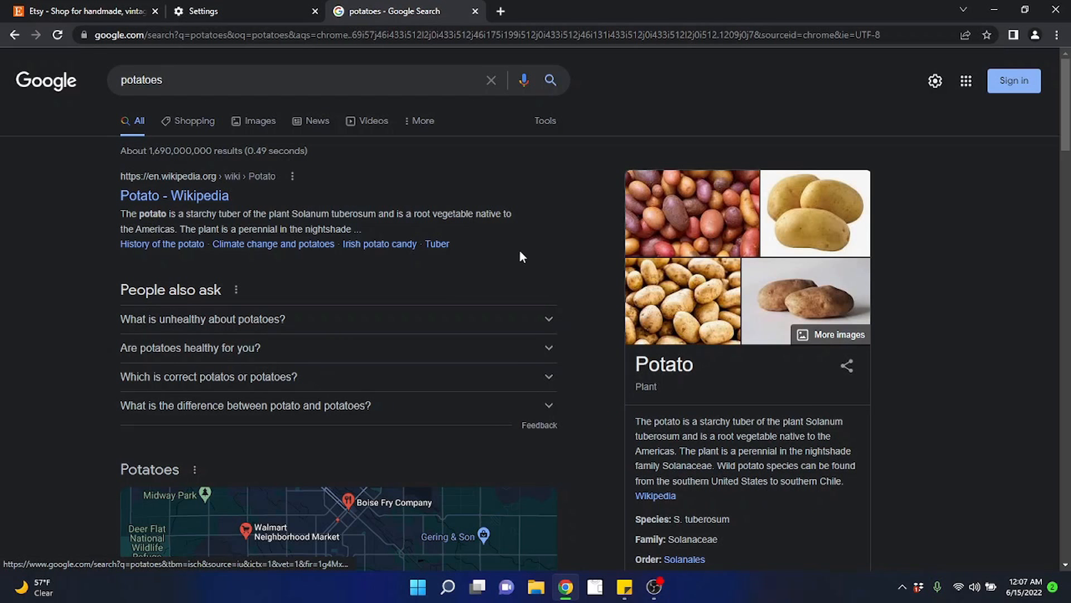
scroll(476, 322, down, 7)
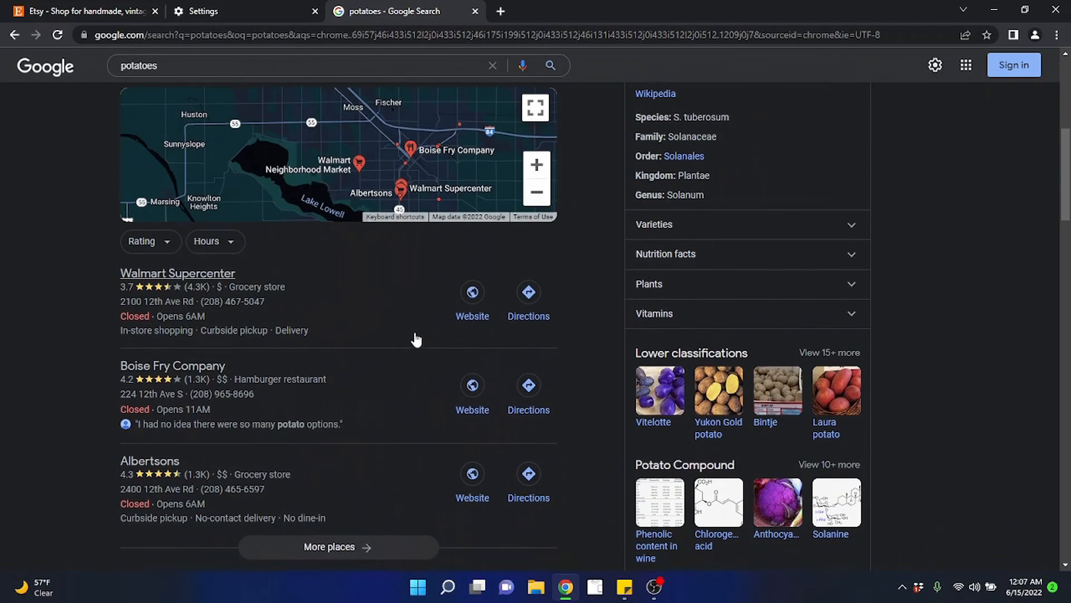
scroll(415, 339, up, 7)
Set the address bar's search engine to Bing in the browser settings and check it in a new tab.
click(259, 7)
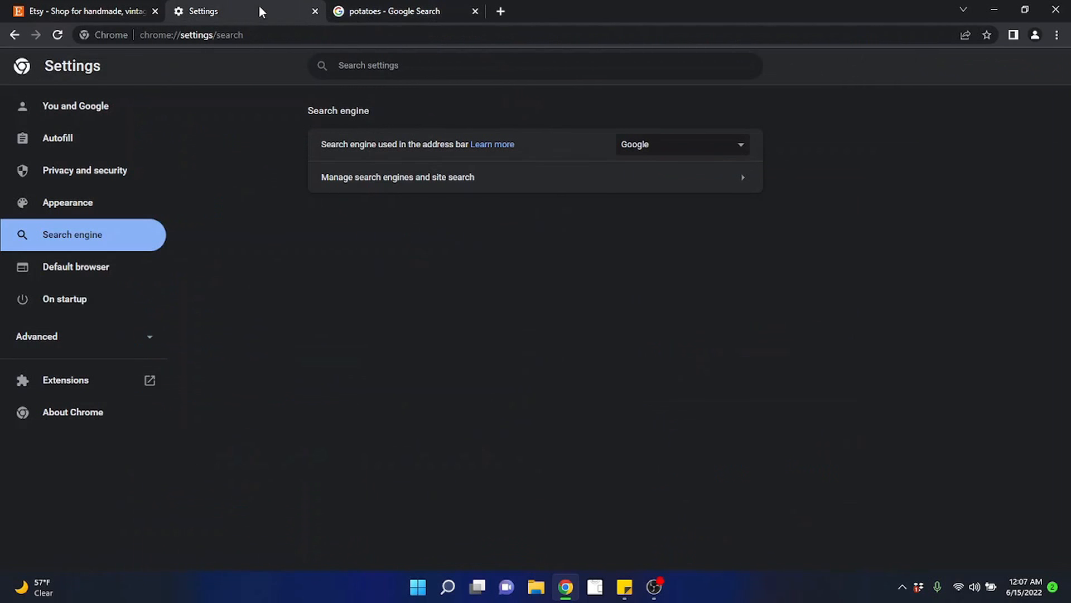
click(657, 143)
click(657, 173)
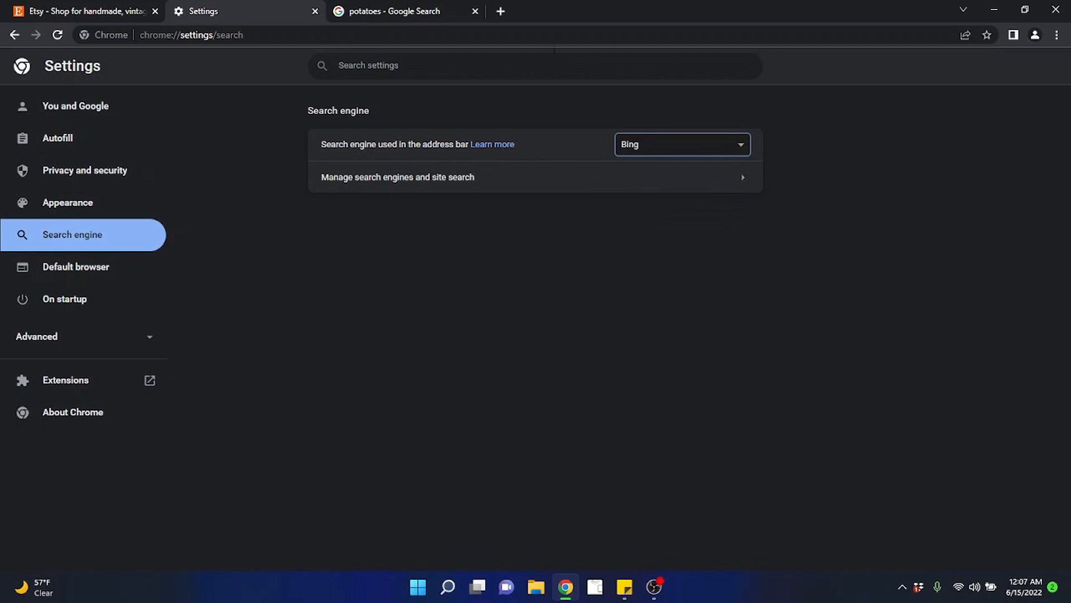
click(502, 13)
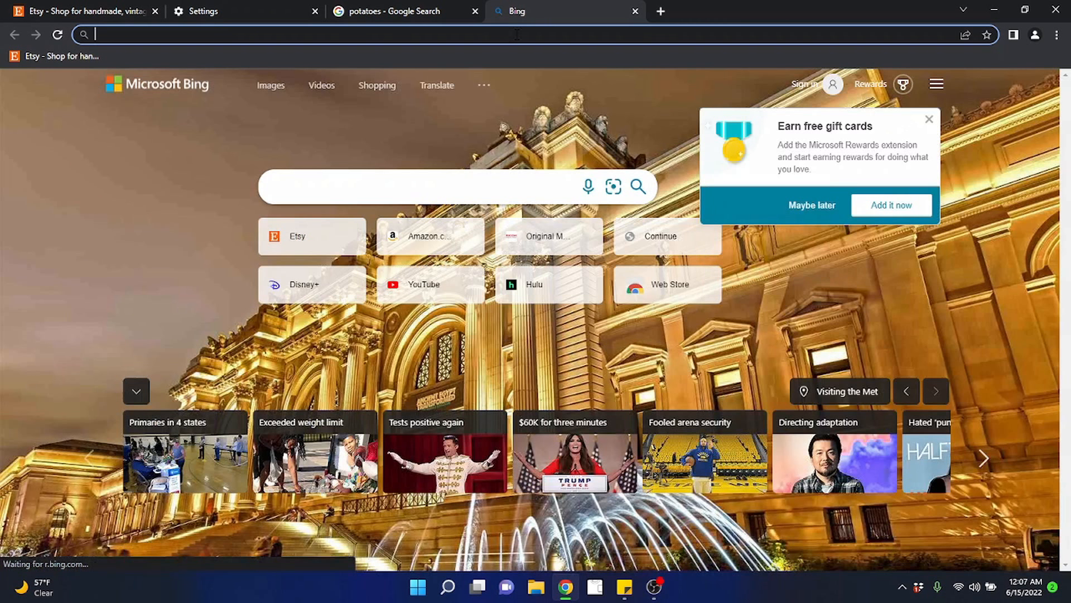
Close the Bing tab and set the address bar's search engine back to Google.
click(633, 11)
click(670, 152)
click(664, 160)
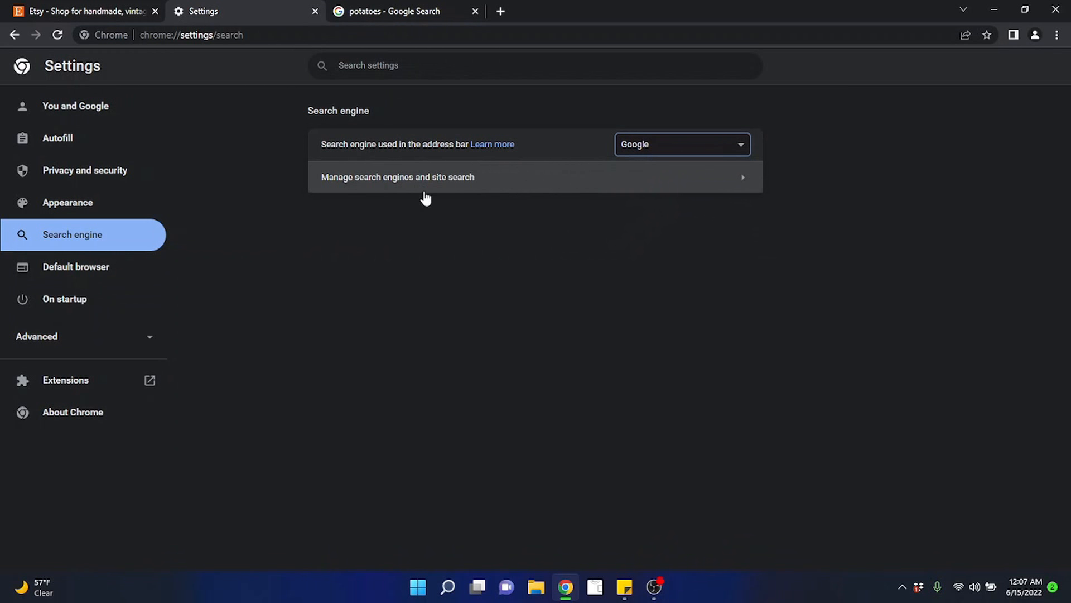
Delete DuckDuckGo from the managed list of search engines.
click(481, 184)
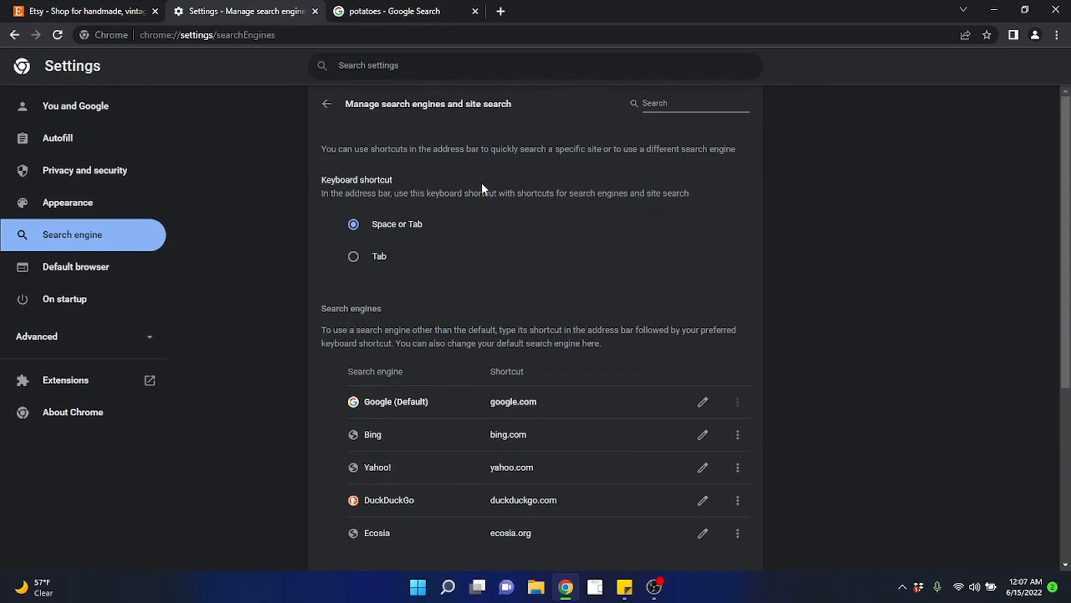
scroll(569, 331, down, 2)
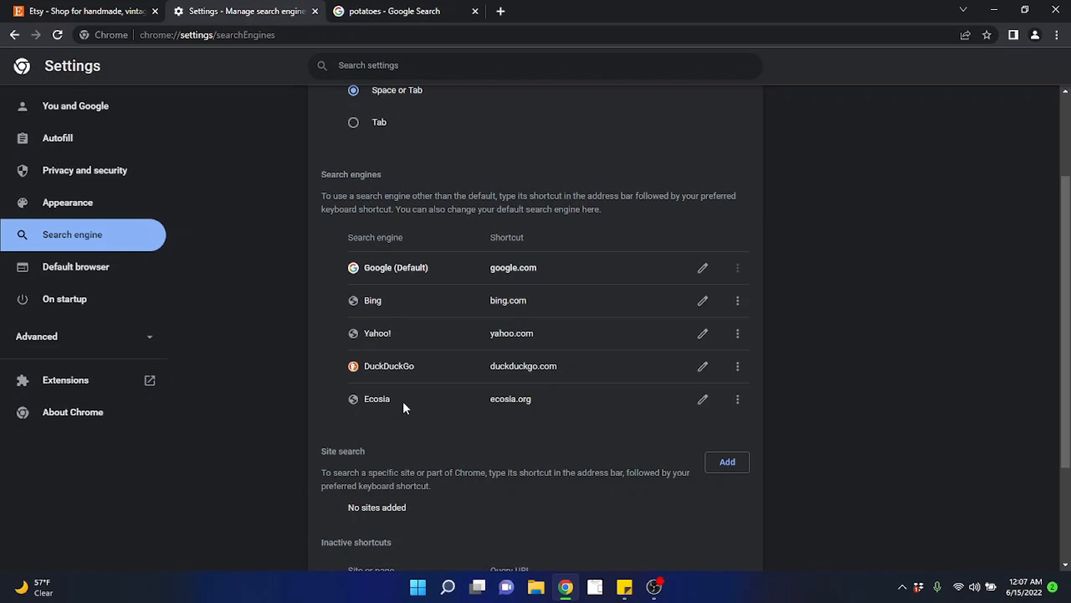
click(737, 366)
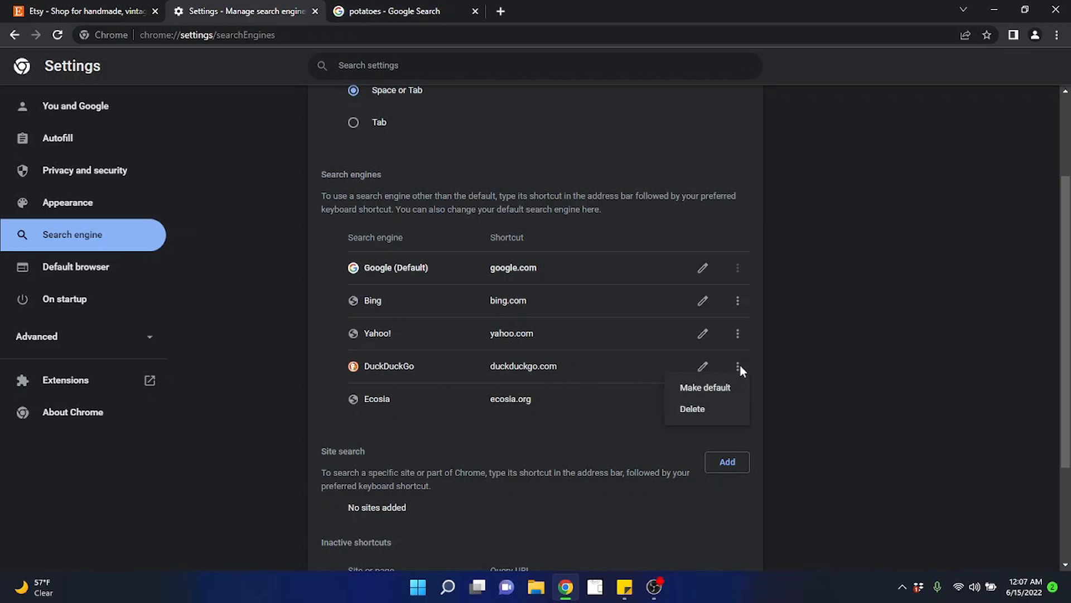
click(710, 409)
click(679, 338)
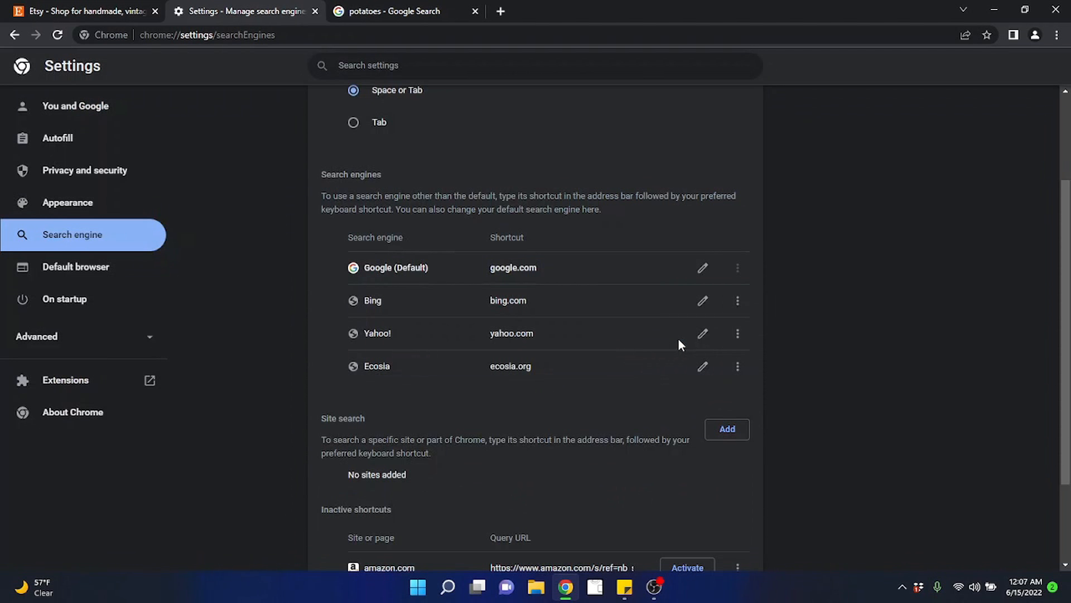
Delete Ecosia from the managed list of search engines.
click(738, 366)
click(716, 407)
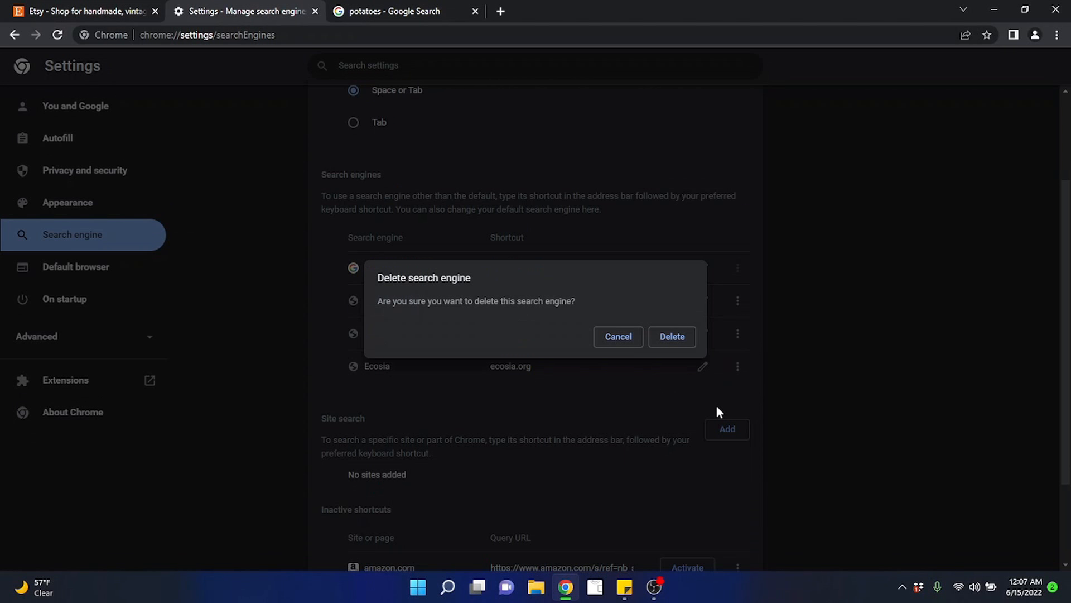
click(672, 337)
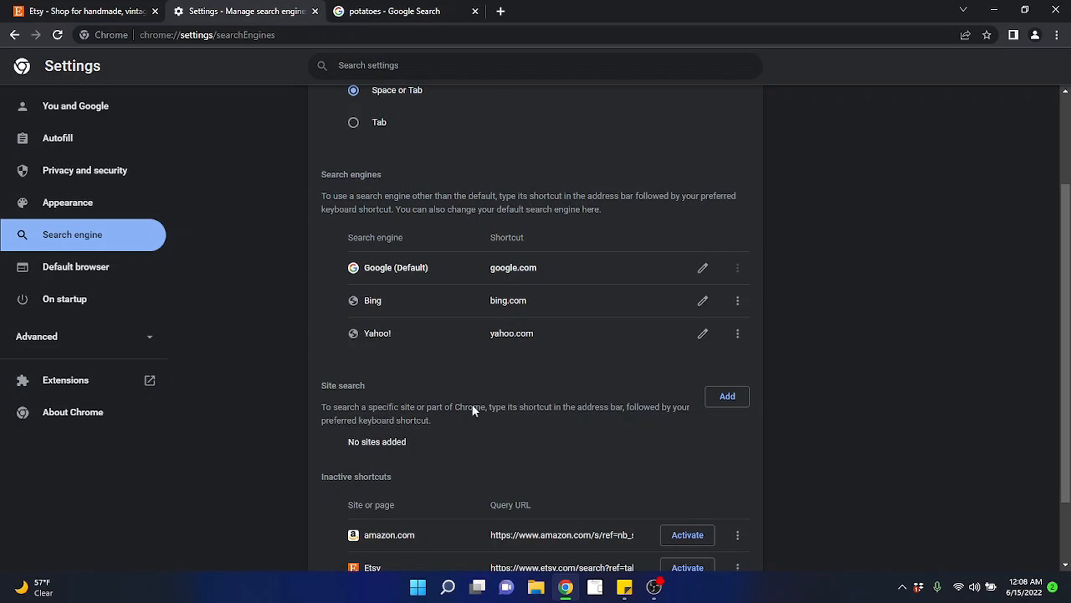
Delete Bing from the managed list of search engines.
scroll(637, 429, down, 2)
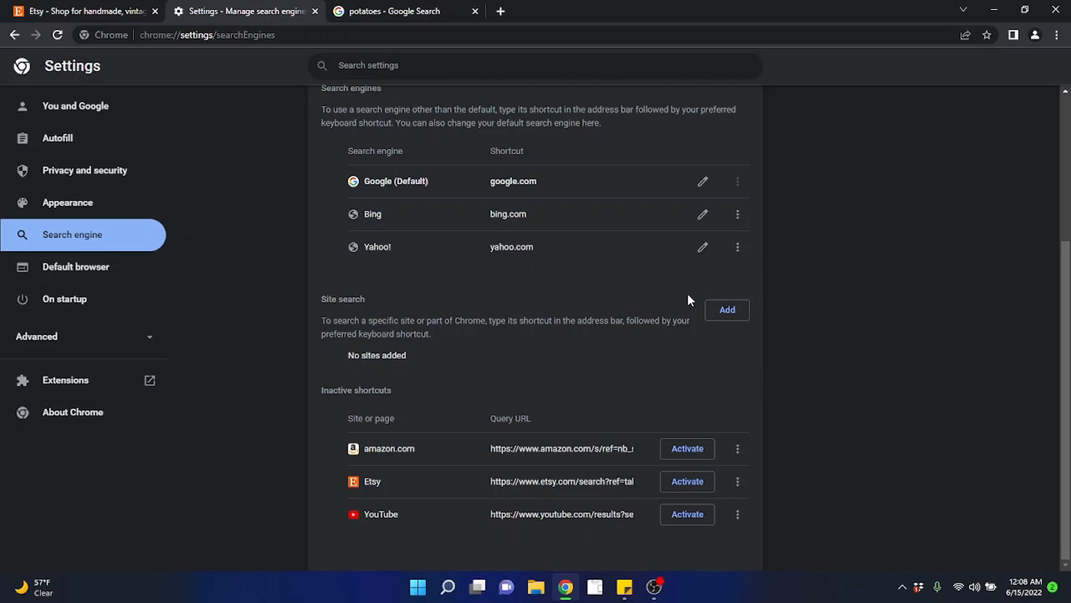
scroll(688, 293, up, 1)
click(737, 280)
click(725, 324)
click(697, 345)
Delete Yahoo! from the managed list of search engines.
click(736, 281)
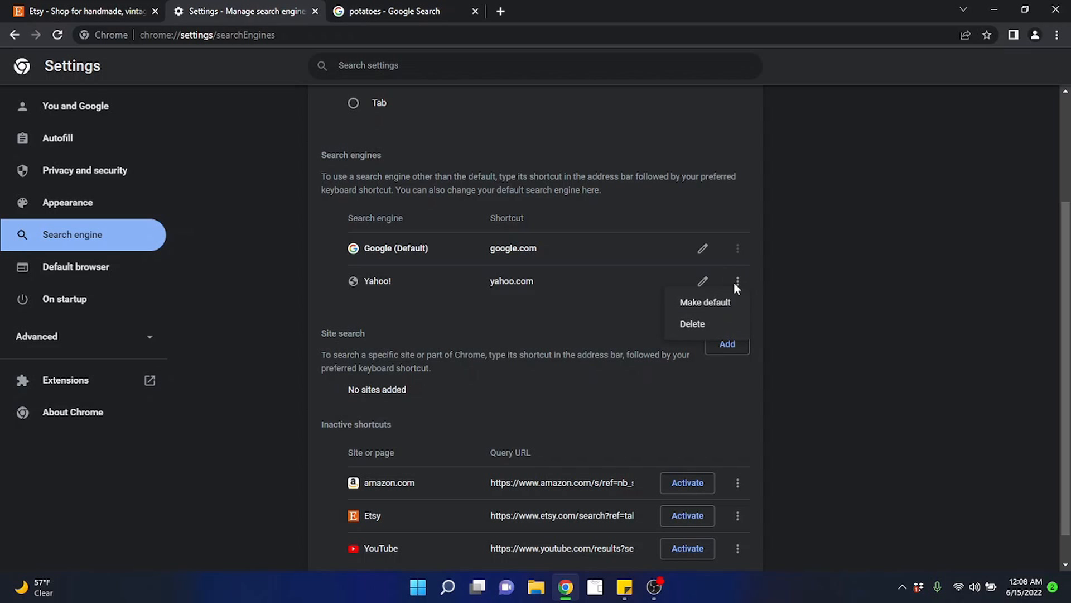
click(728, 327)
click(672, 336)
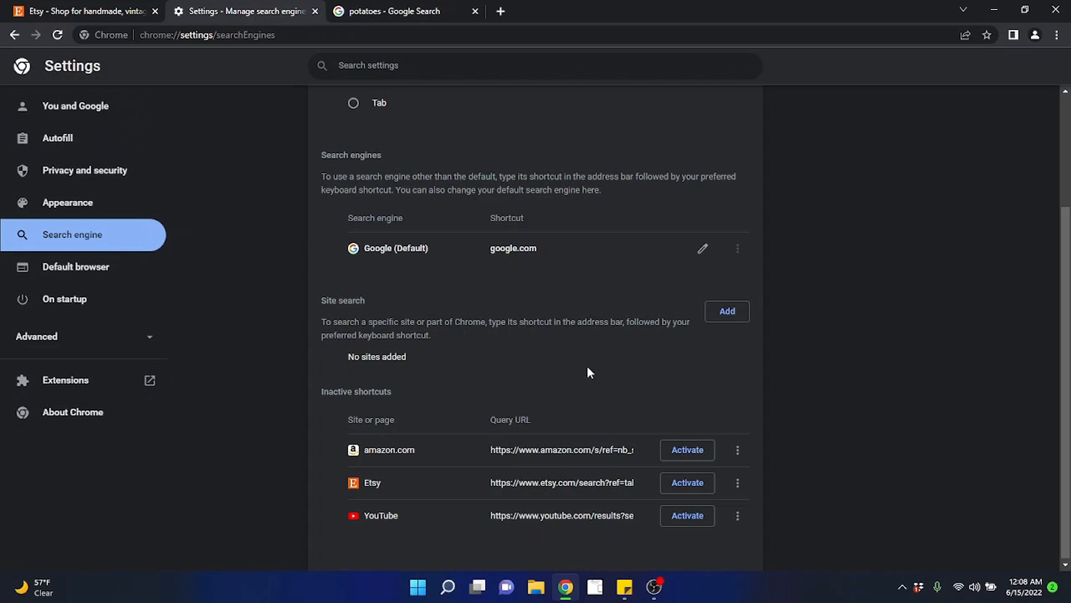
Close the settings tab and the potatoes search tab, keeping only the Etsy page open.
click(314, 11)
click(316, 12)
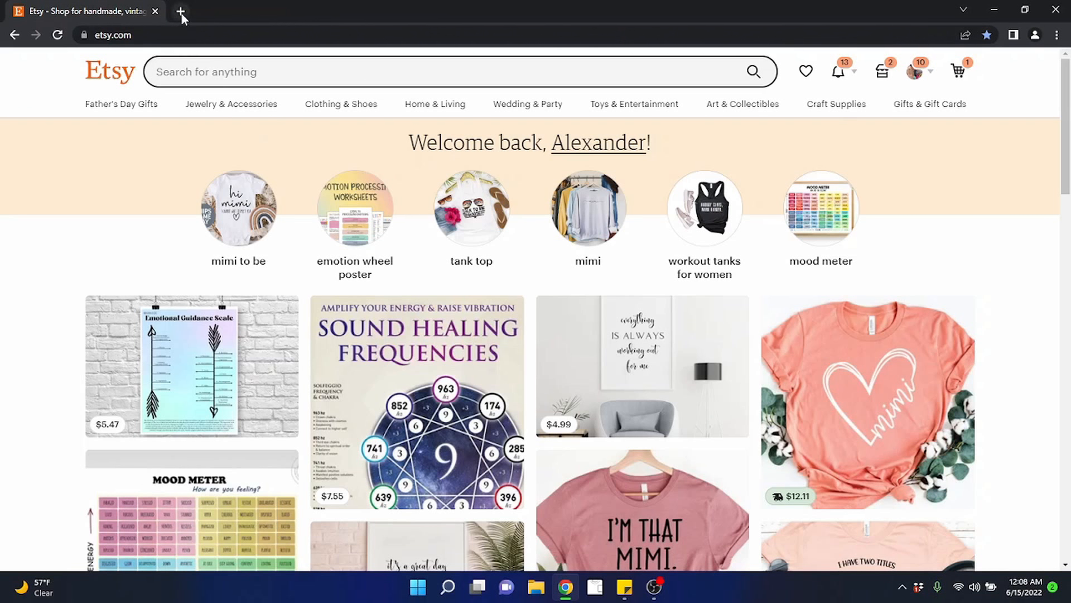
Open two blank tabs beside the Etsy page and close both of them.
click(178, 11)
click(341, 11)
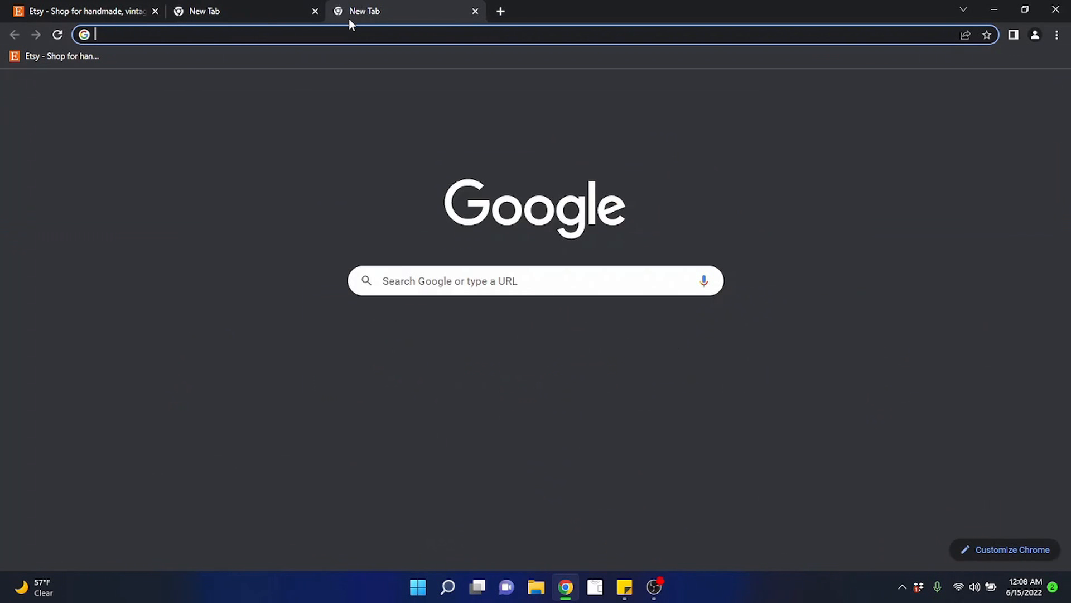
click(315, 12)
click(315, 12)
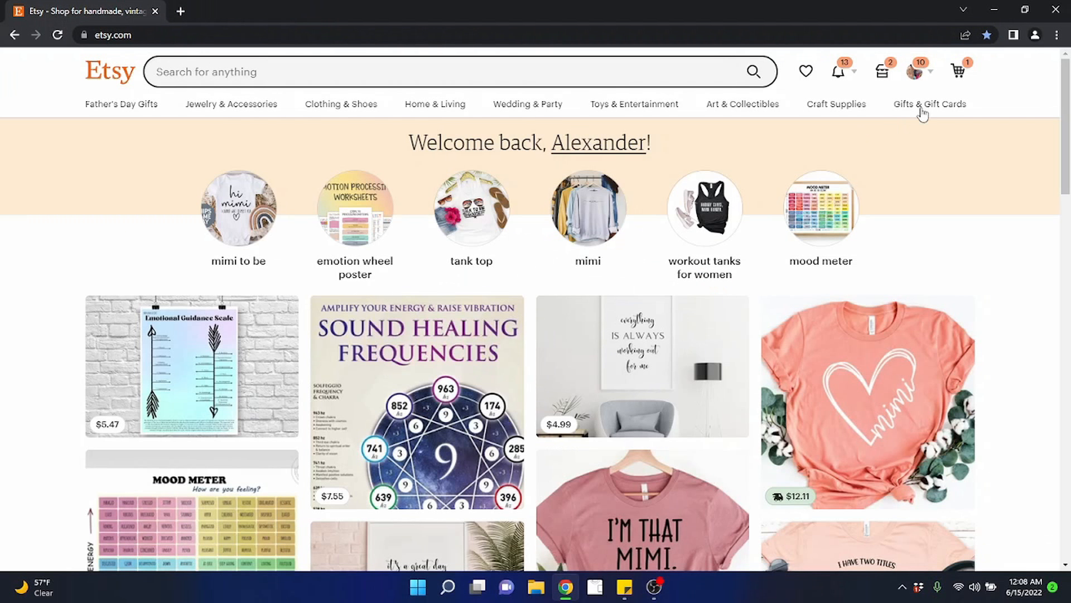
click(1057, 35)
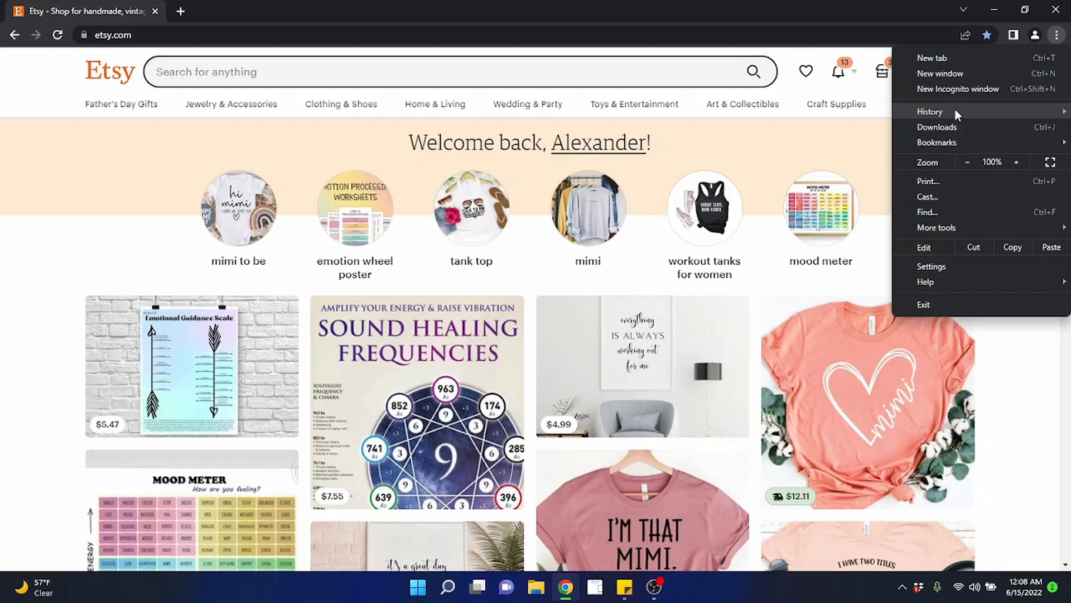
mouse_move(955, 111)
click(675, 18)
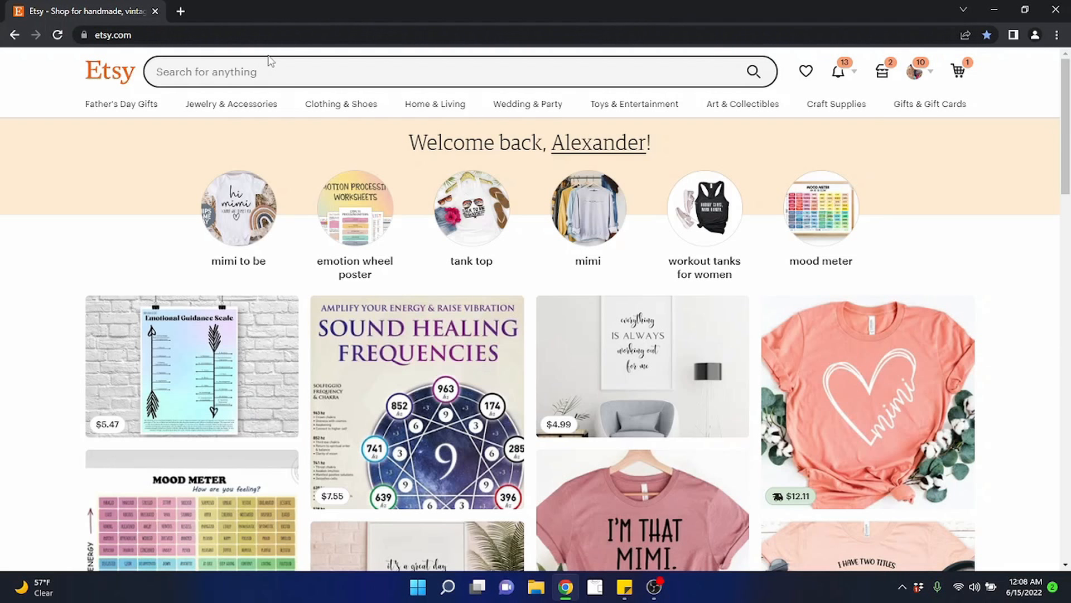
Search Google for youtube from the address bar of a new tab and open the YouTube site from the results.
click(181, 11)
click(199, 36)
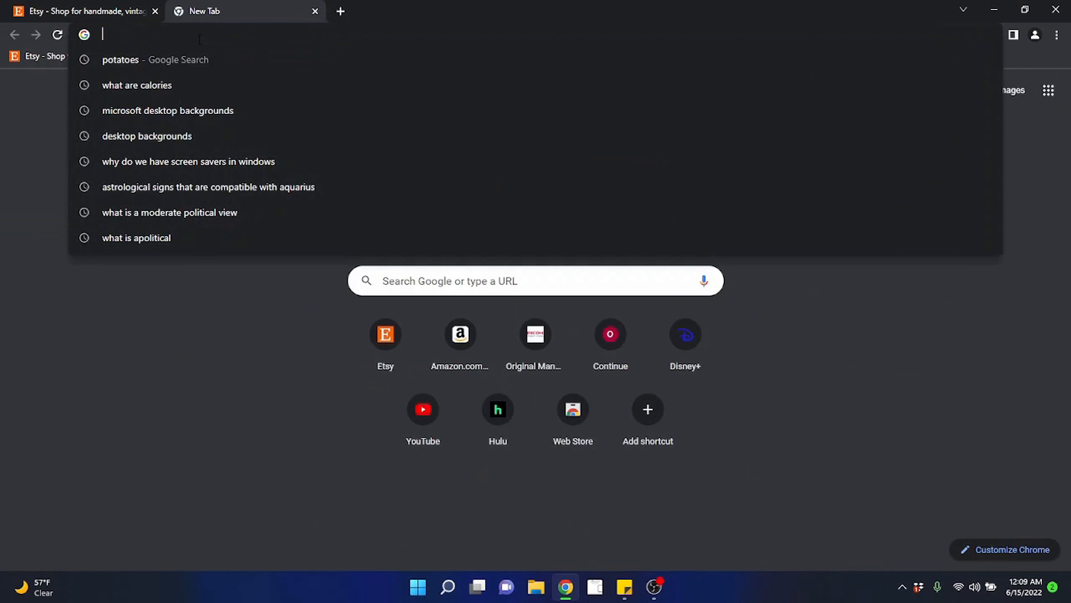
text(youtube)
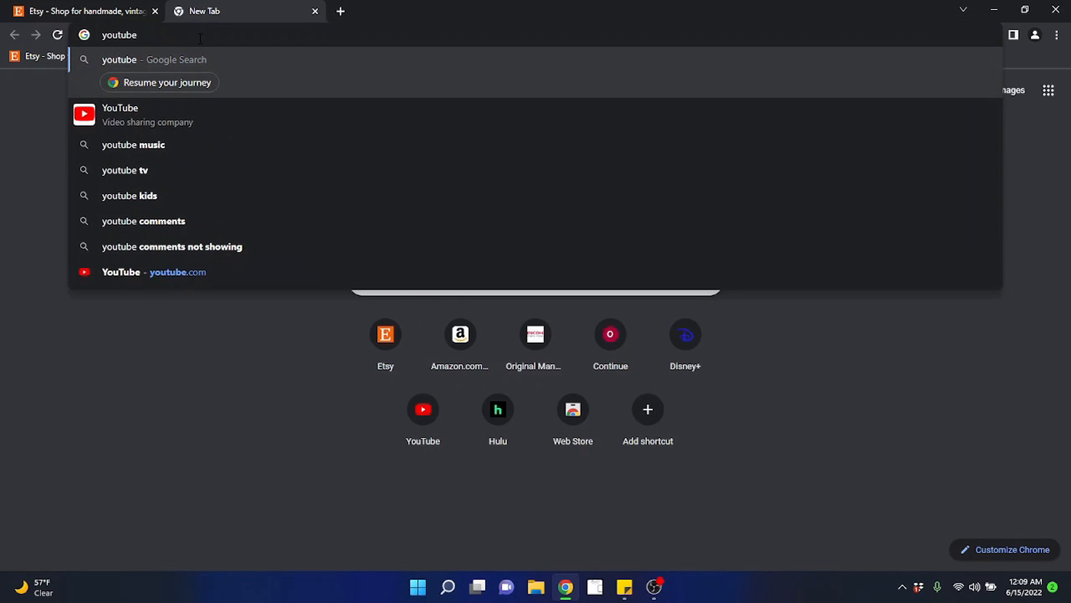
key(Return)
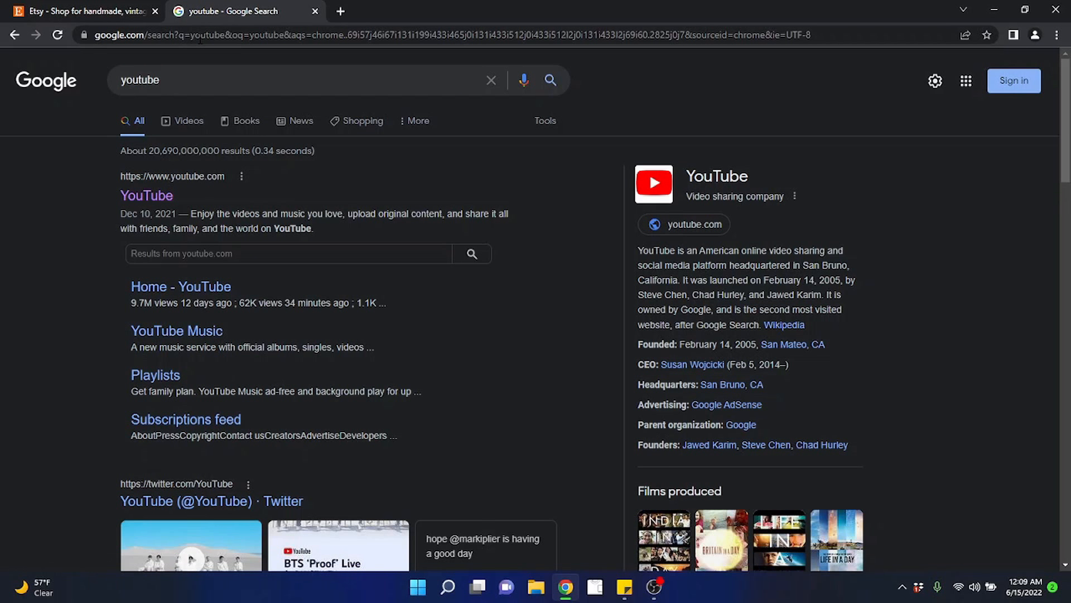
click(148, 198)
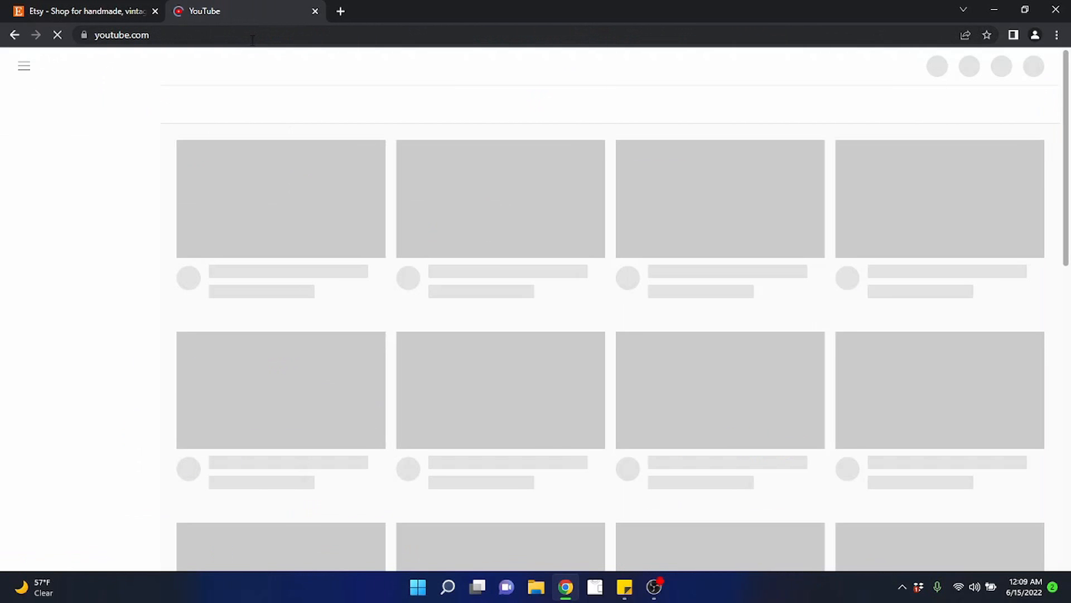
Go to youtube.com directly from the address bar by entering y and accepting the autocompleted address.
click(251, 37)
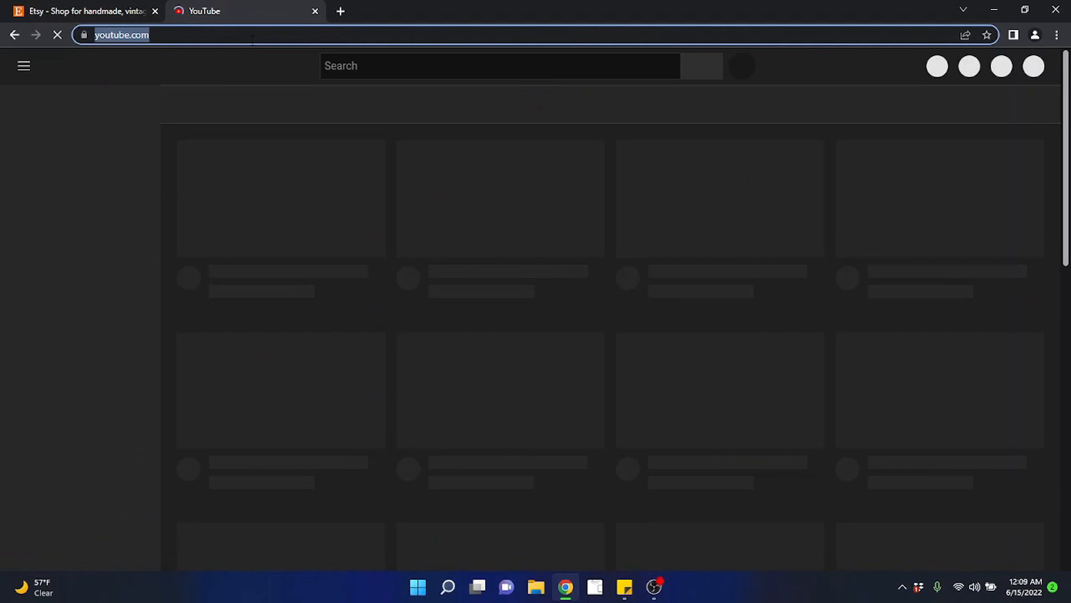
text(y)
key(Return)
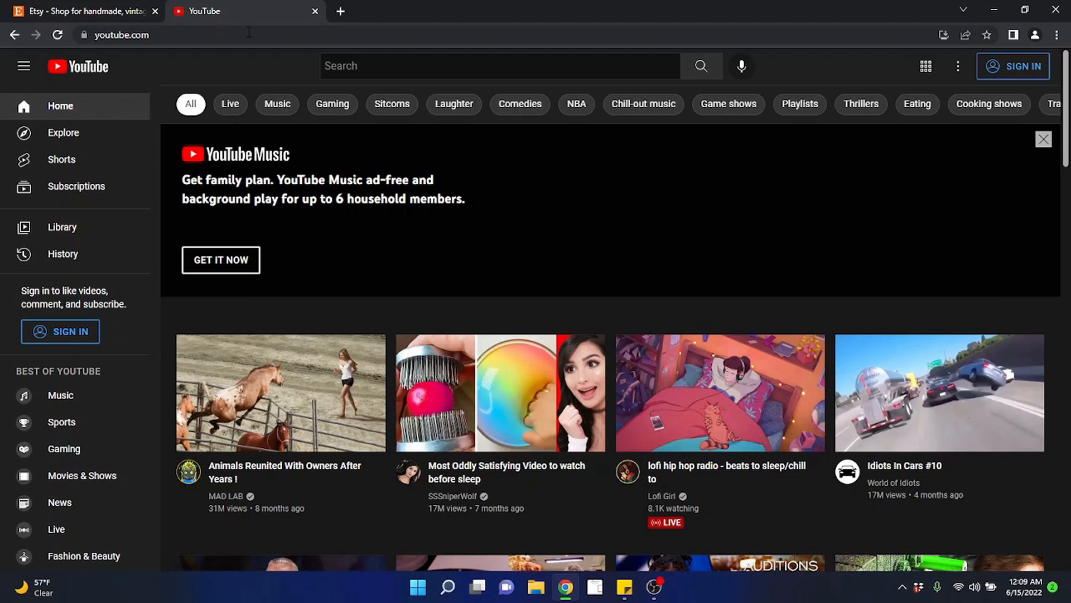
Search for superantispyware from the address bar and look through the results page.
click(249, 32)
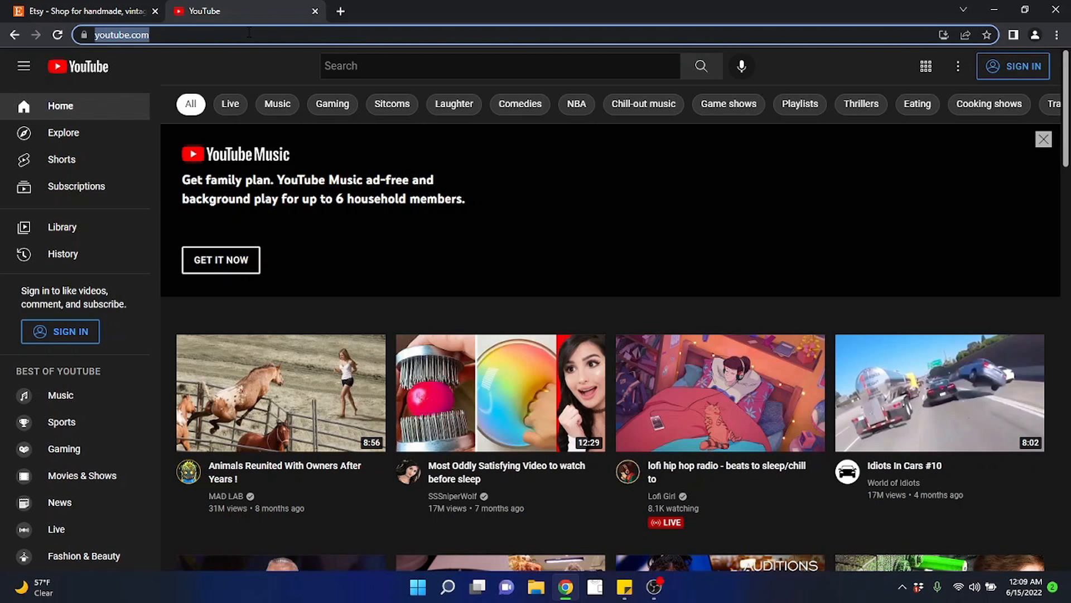
text(super)
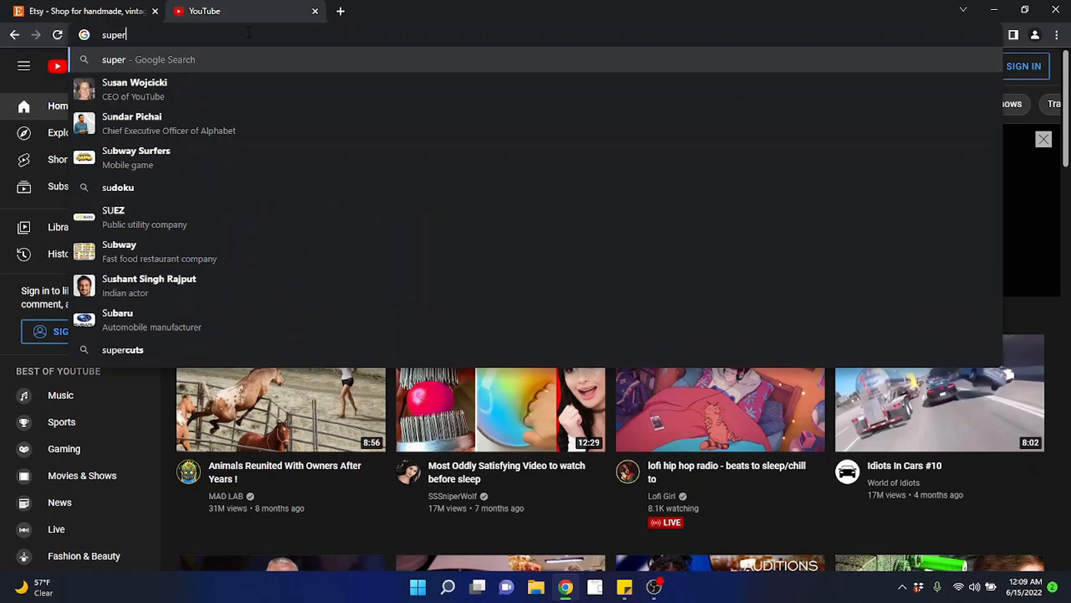
text(antispyware)
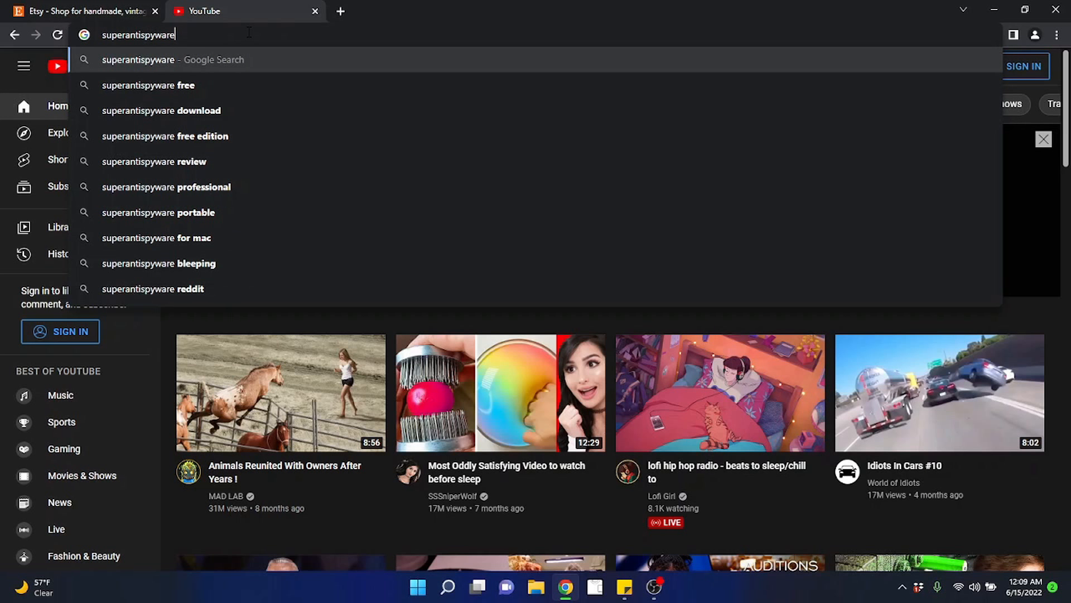
key(Return)
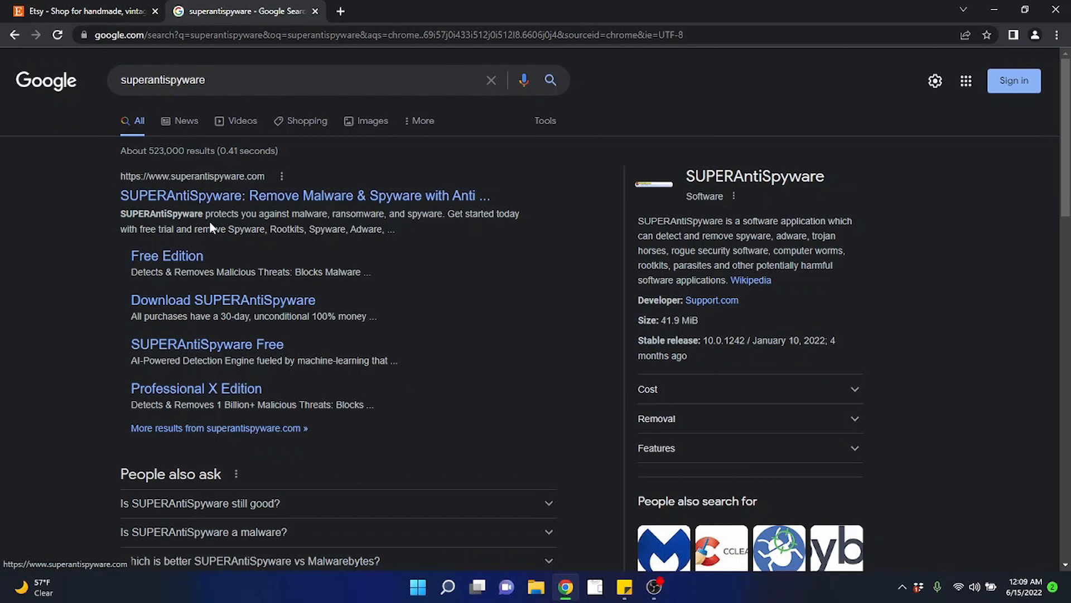
scroll(215, 239, down, 5)
scroll(215, 241, down, 3)
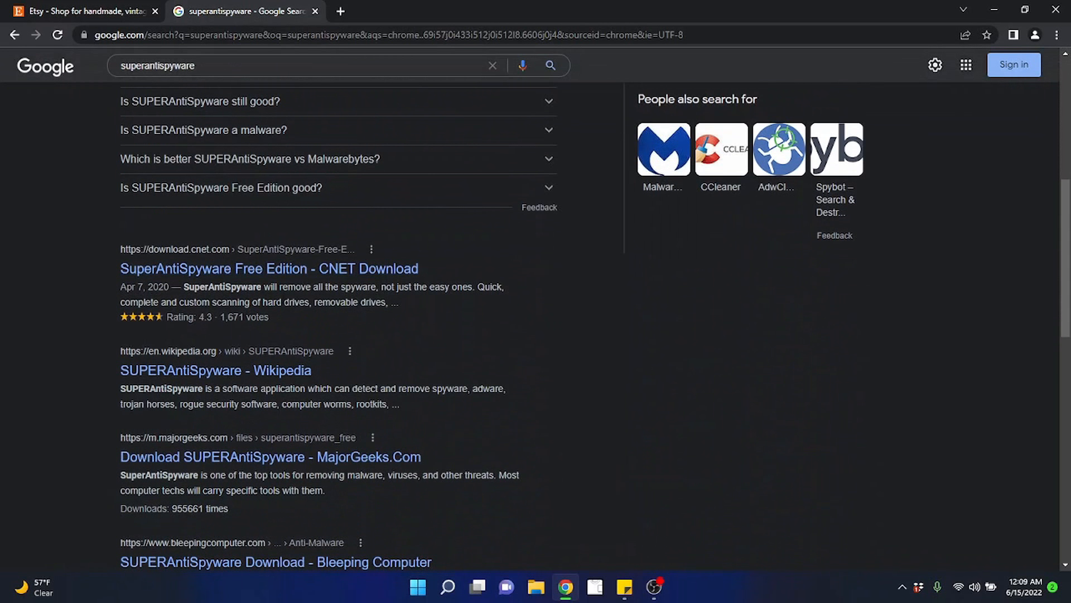
scroll(307, 307, up, 7)
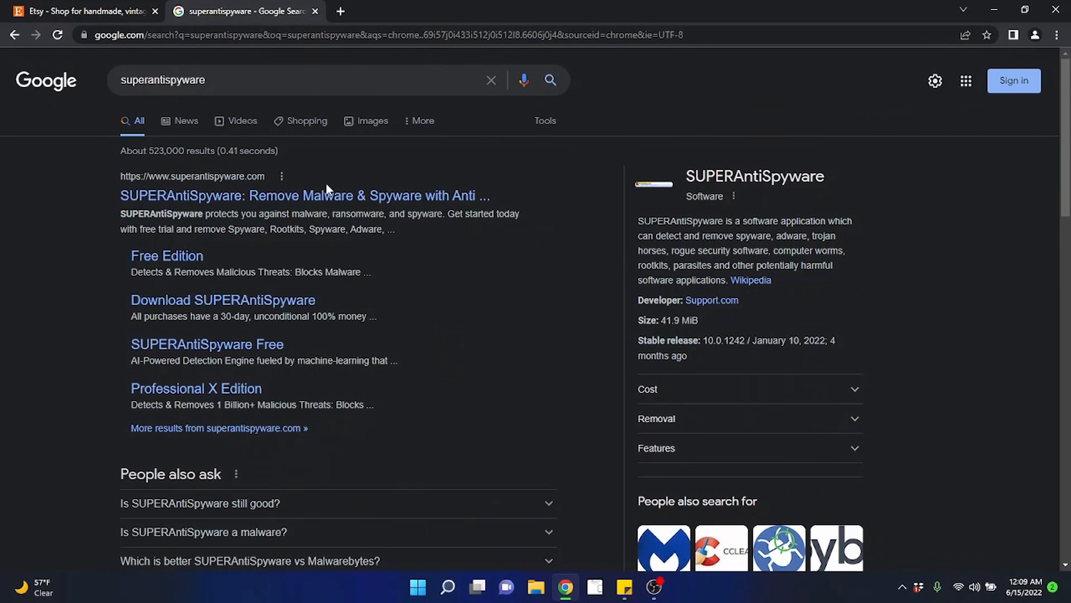
click(1056, 34)
mouse_move(974, 225)
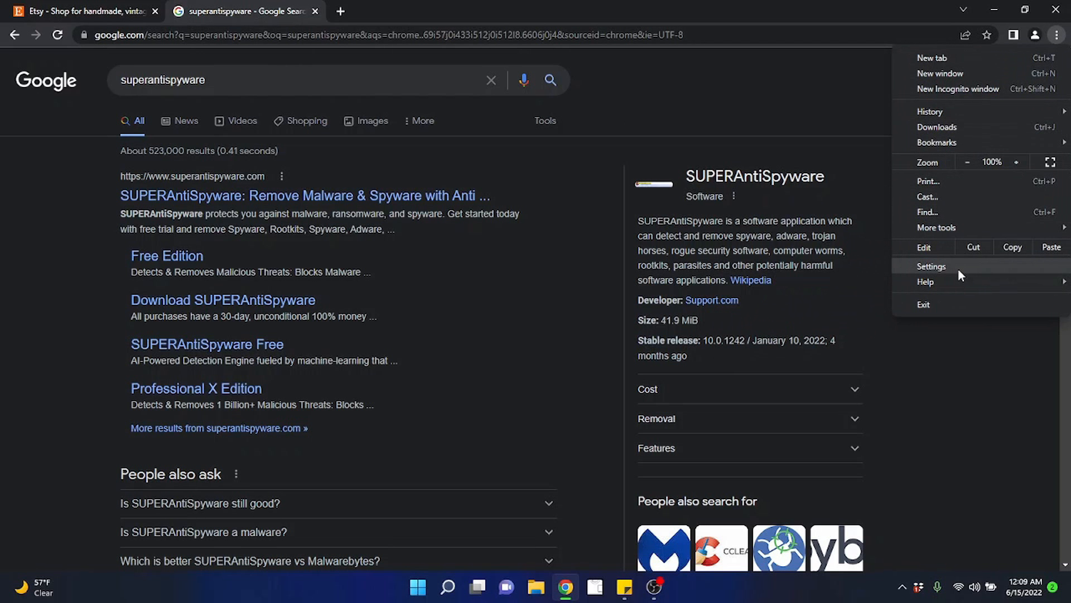
click(457, 14)
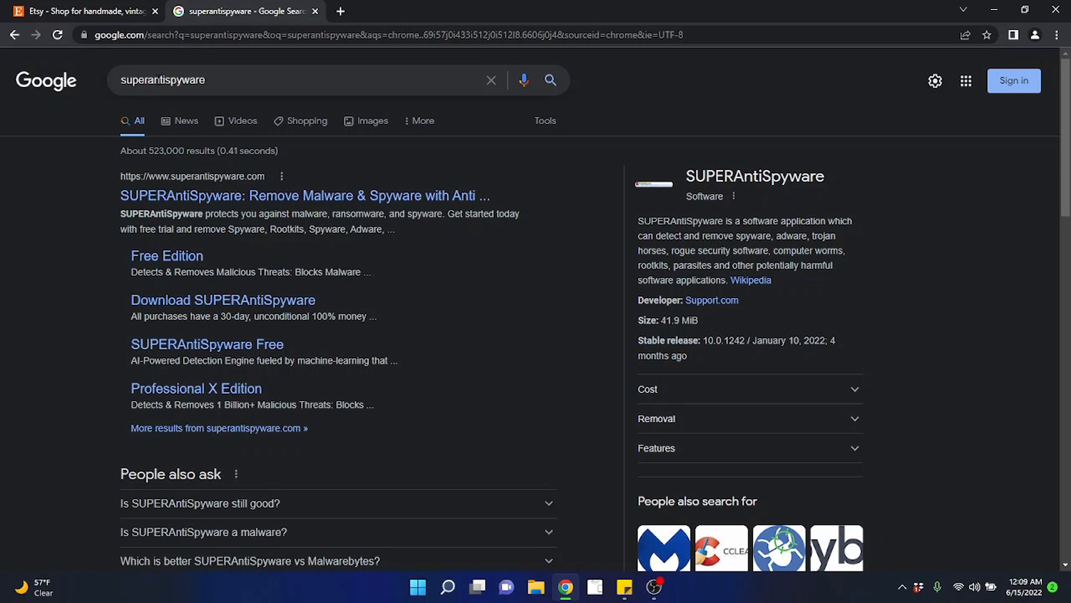
Run a search for the misspelled superantspware from the results page's search box and look through its results.
drag(207, 79, 138, 94)
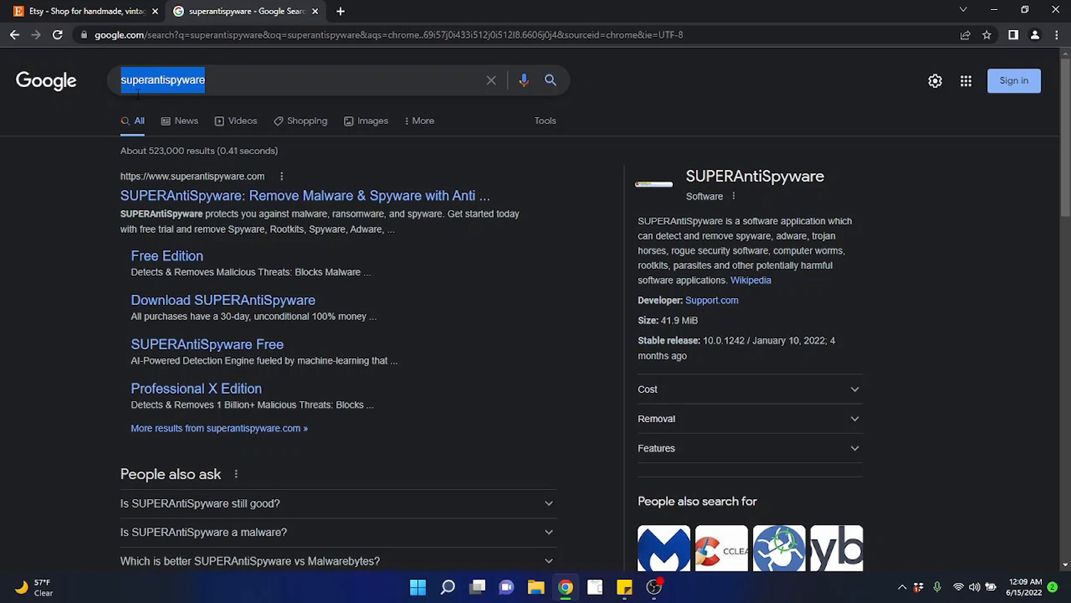
text(superant)
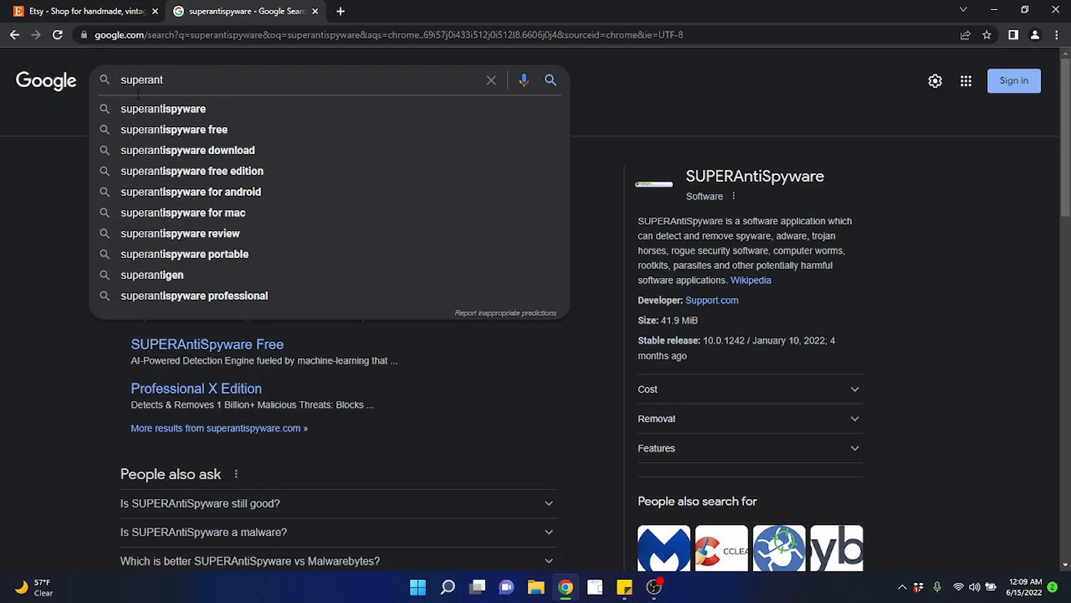
text(spware)
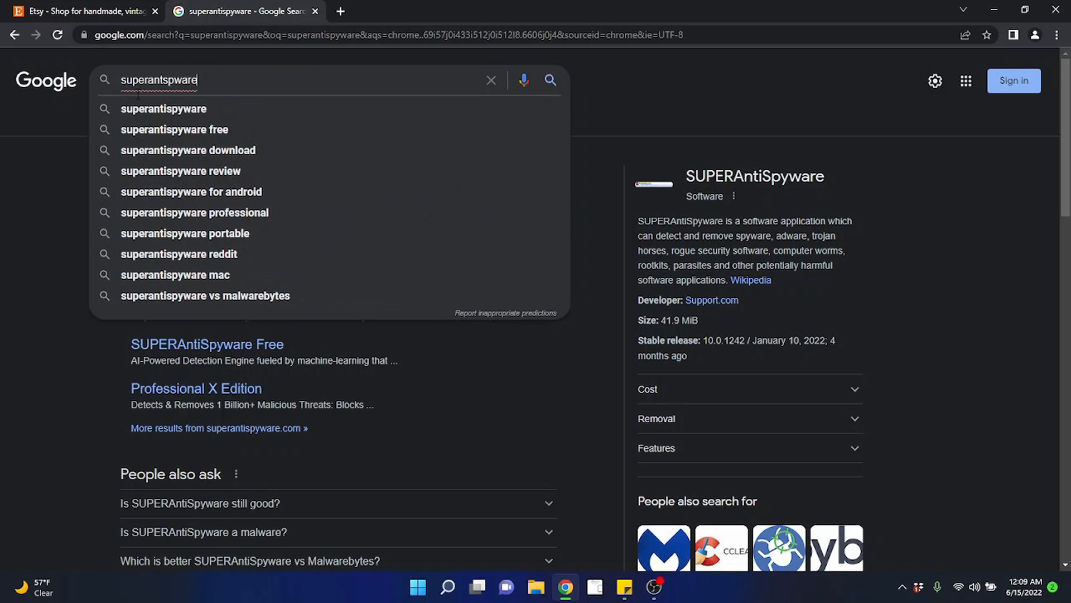
key(Return)
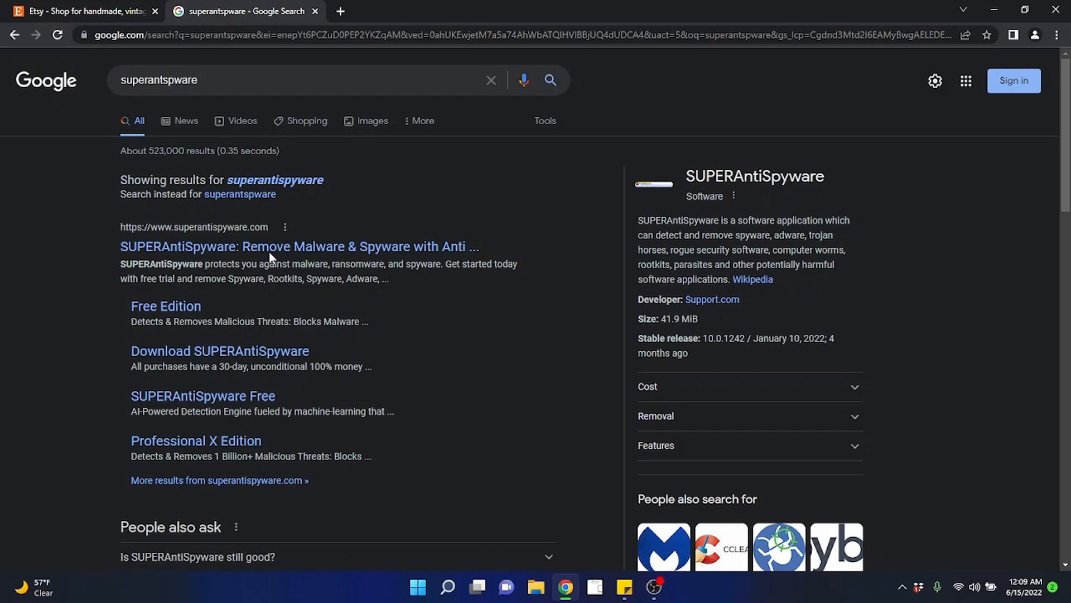
scroll(278, 335, down, 3)
scroll(279, 336, down, 6)
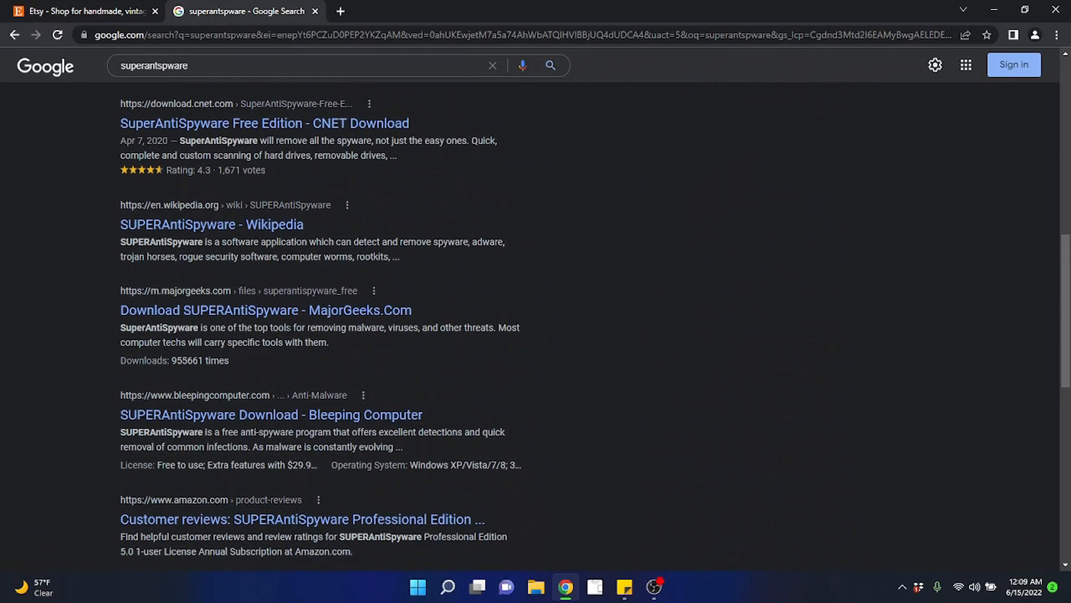
scroll(301, 319, up, 10)
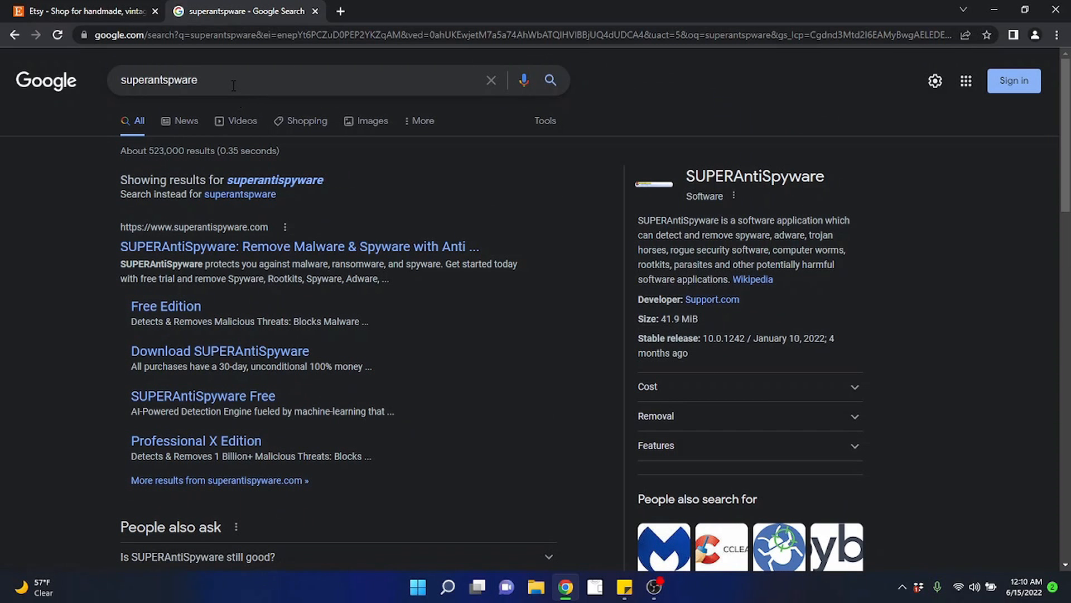
Replace the query in Google's search box with super to view its suggestions, and dismiss them.
drag(233, 86, 55, 99)
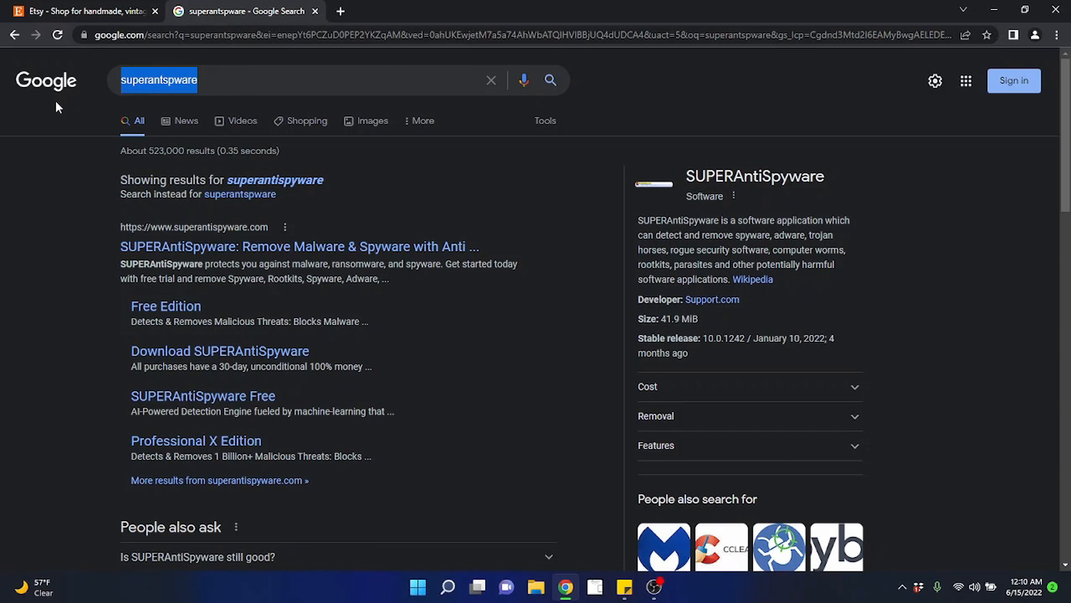
key(BackSpace)
text(super)
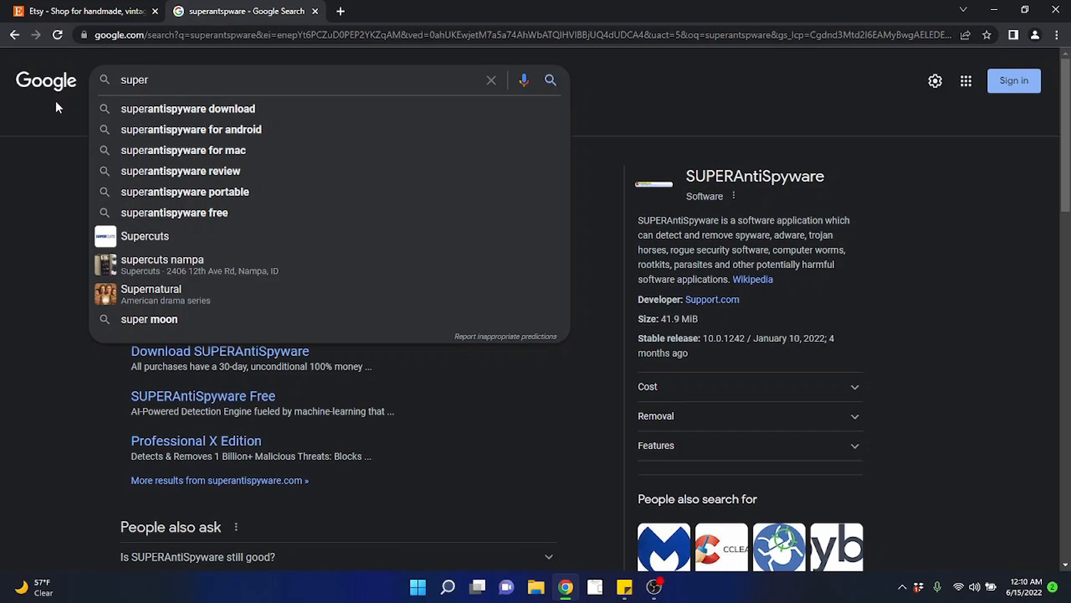
click(34, 120)
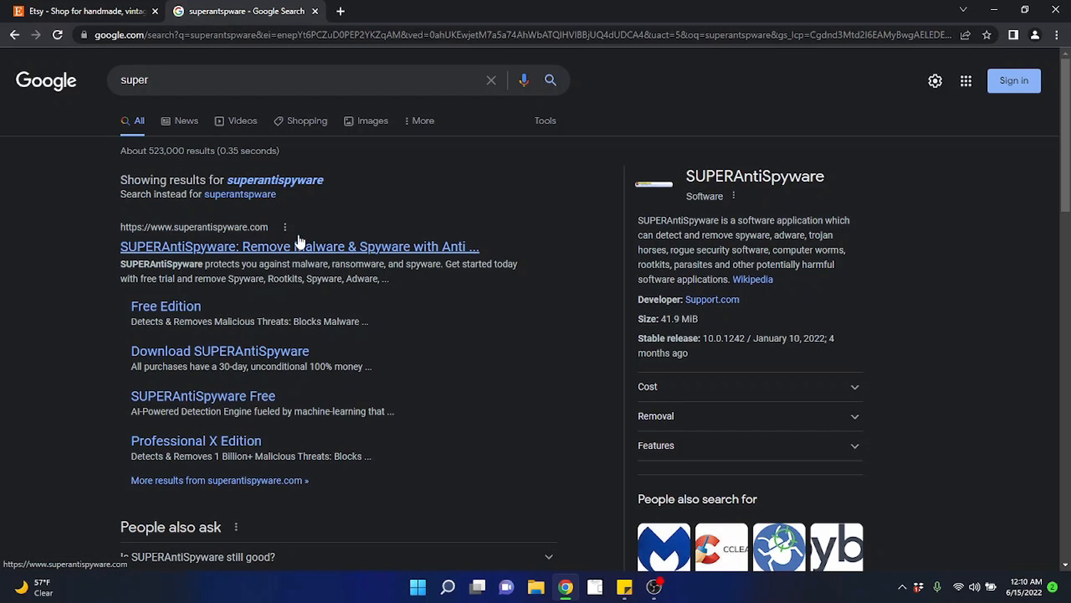
Search for youtube from the results page's search box and look through the results.
double_click(201, 85)
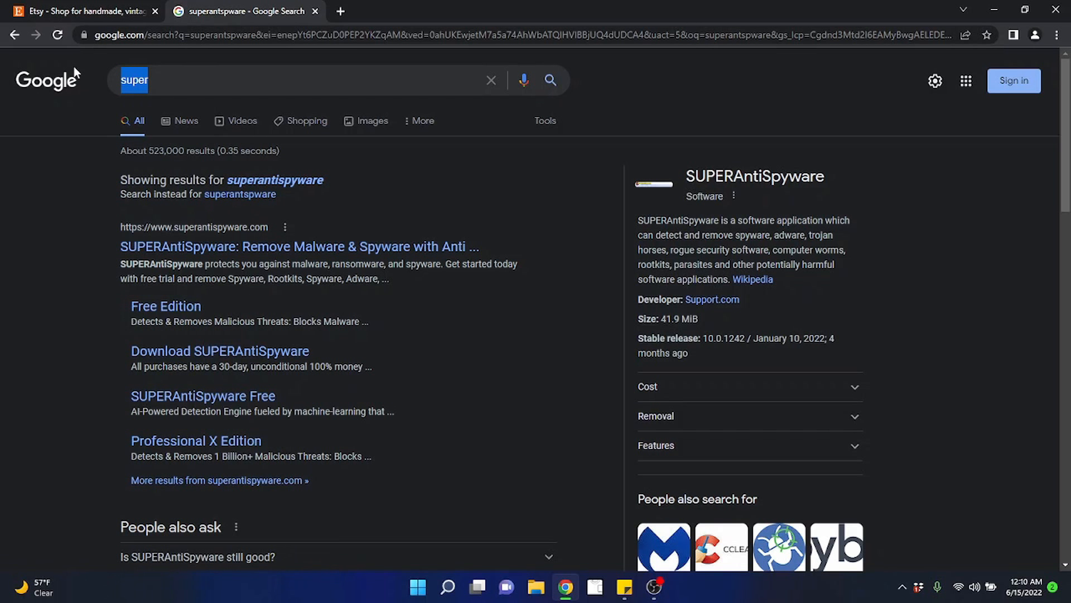
text(youtube)
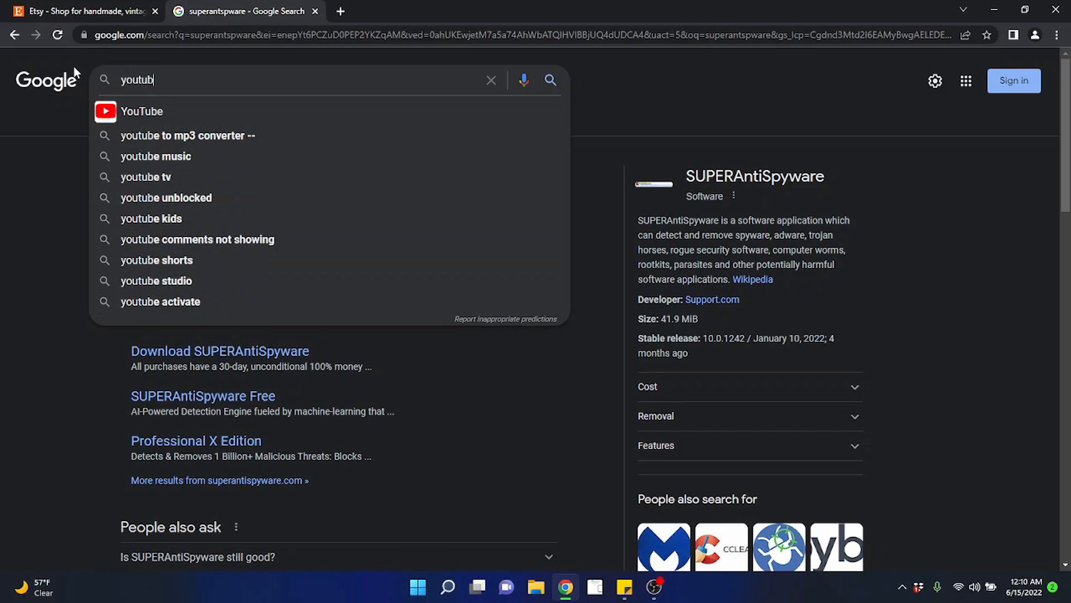
key(Return)
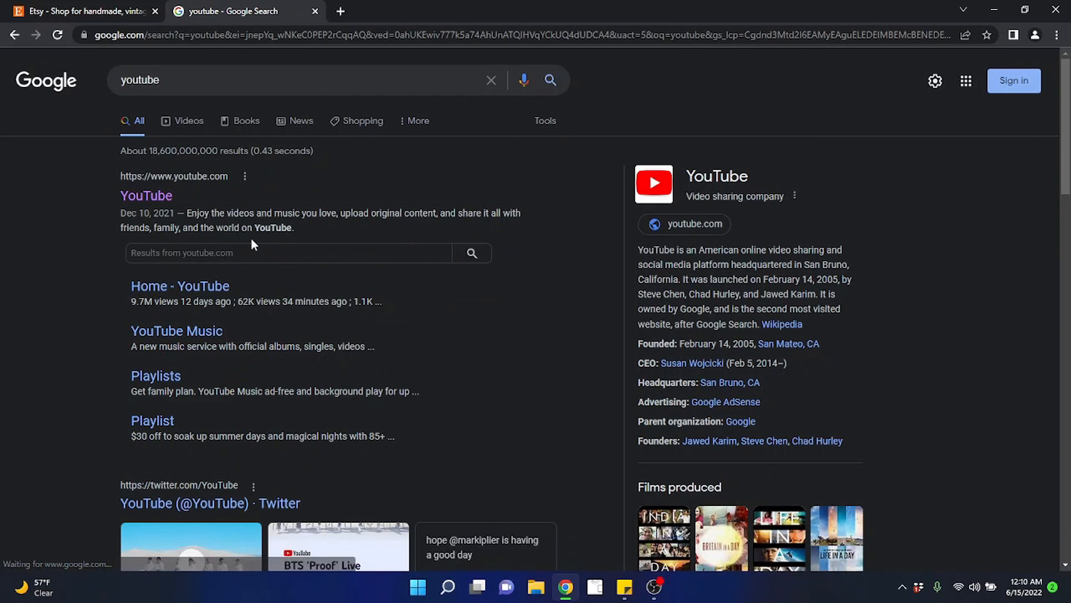
scroll(296, 234, down, 15)
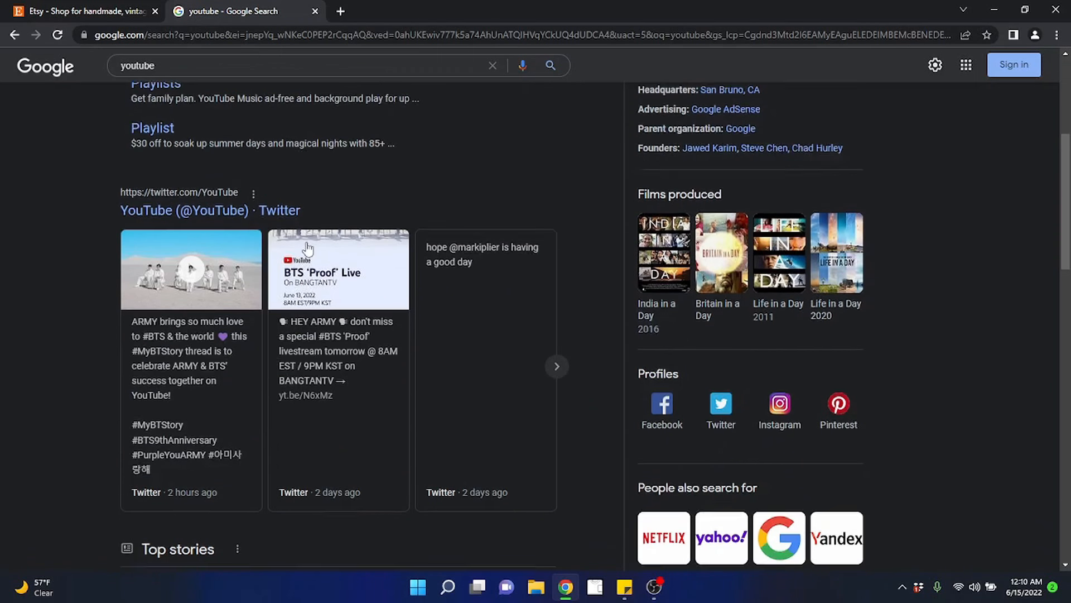
Look through the rest of the youtube results, and extend the query to search for youtube.com.
scroll(284, 265, down, 8)
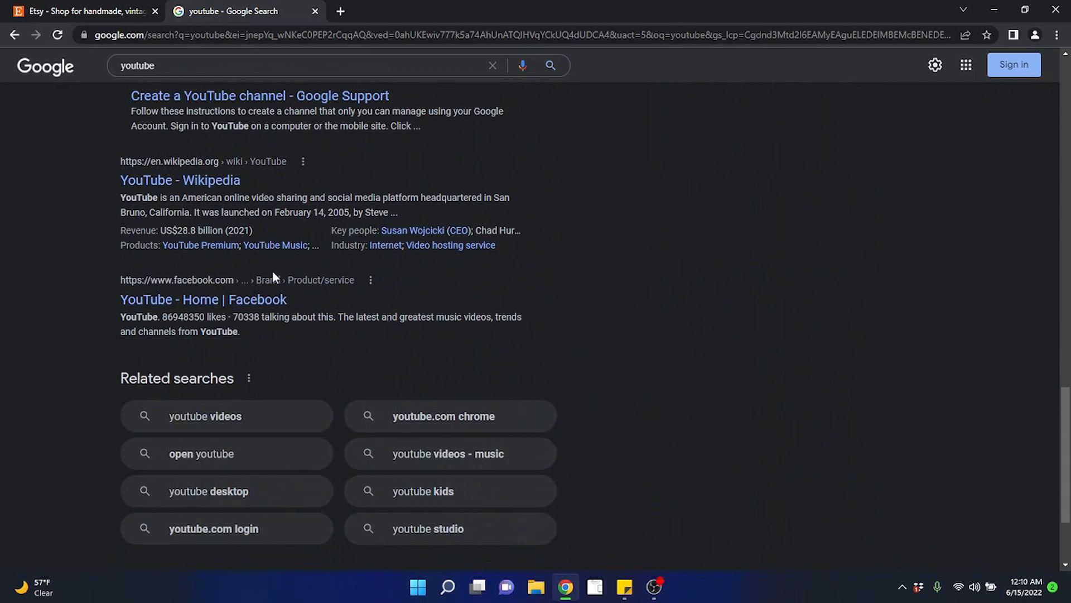
scroll(275, 282, up, 20)
scroll(258, 254, up, 2)
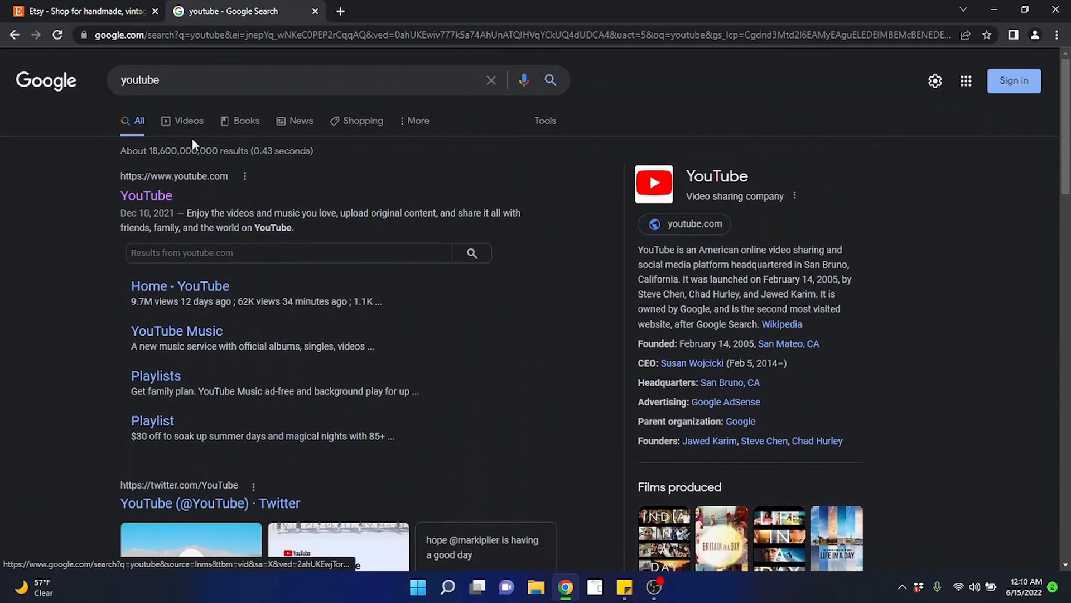
click(180, 79)
text(.com)
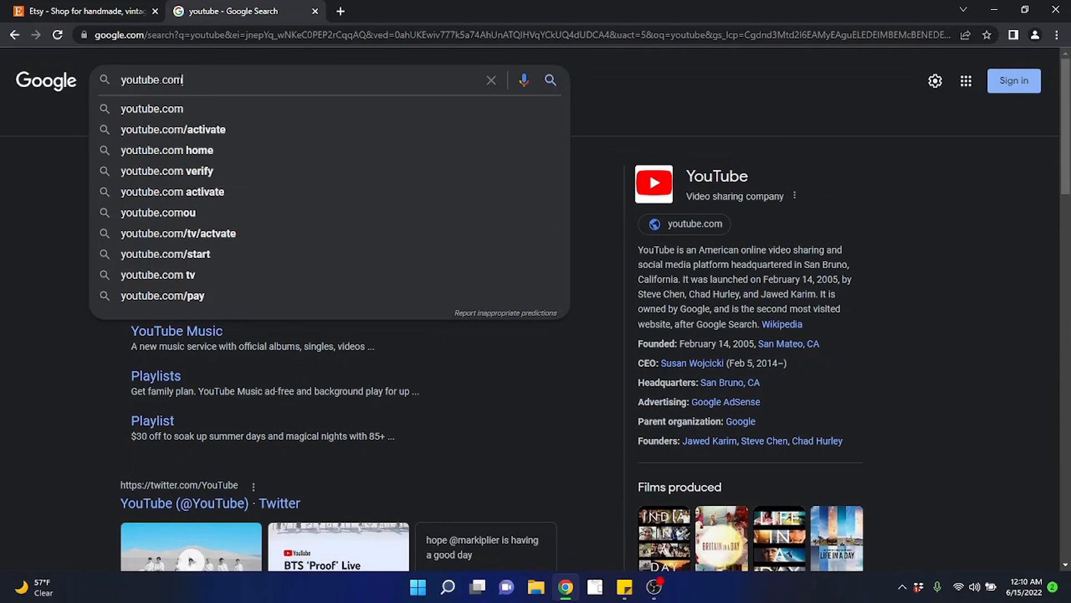
key(Return)
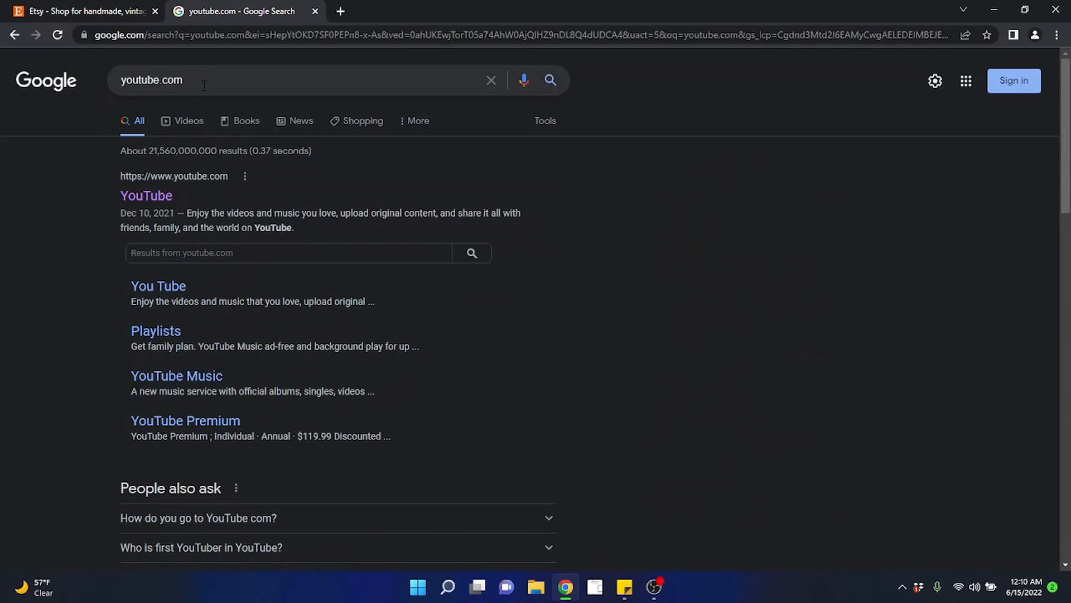
Clear the query in the results page's search box and run a fresh search for youtube.com.
triple_click(204, 83)
key(BackSpace)
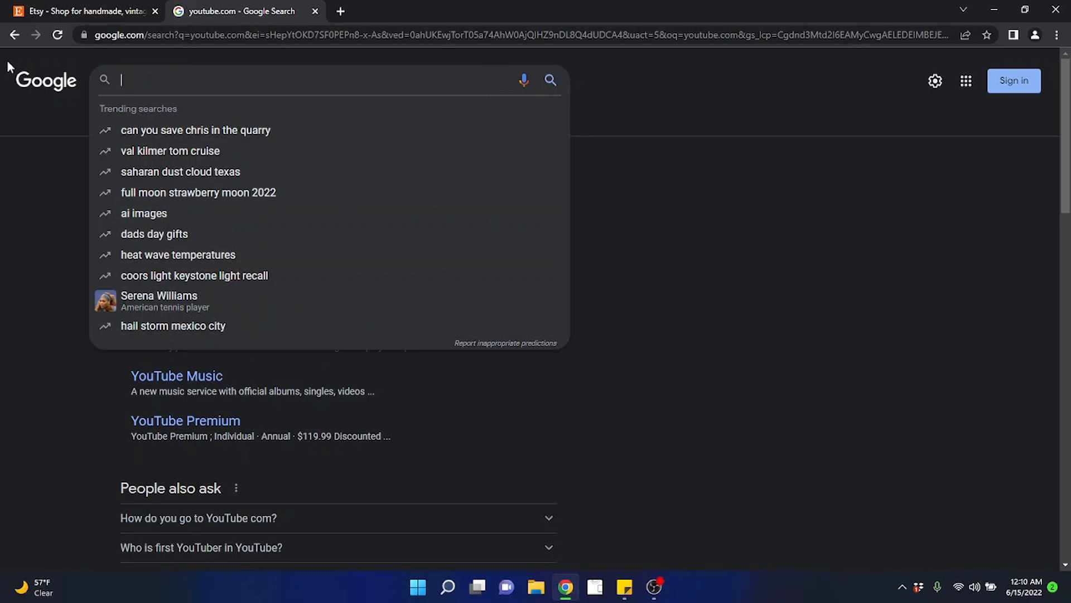
text(youtube.com)
key(Return)
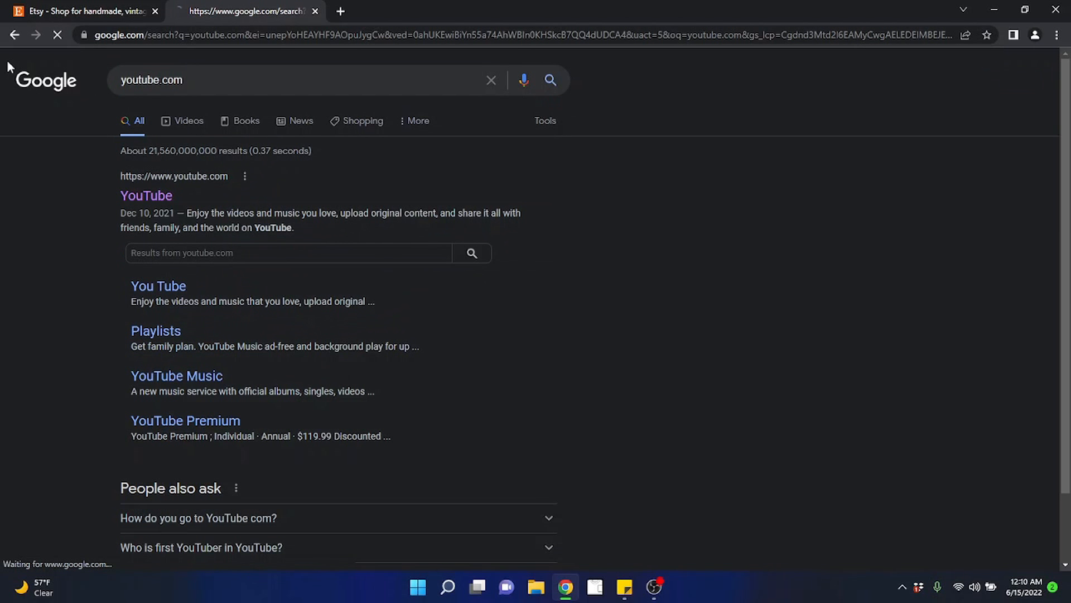
Open a new tab and go to youtube.com from the Google search box on its page.
click(340, 11)
click(406, 281)
text(youtube.com)
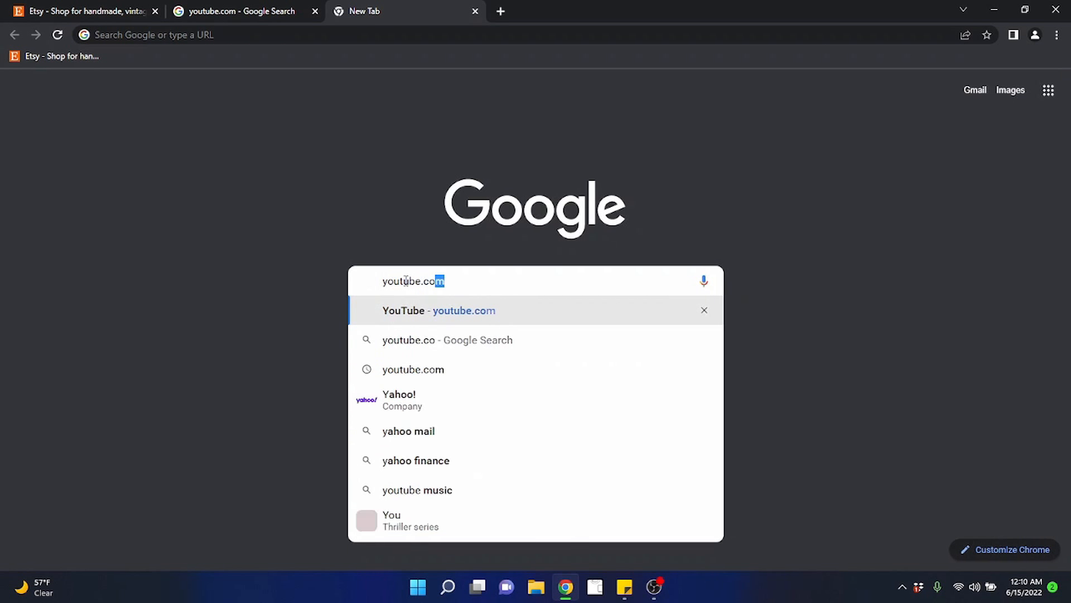
key(Return)
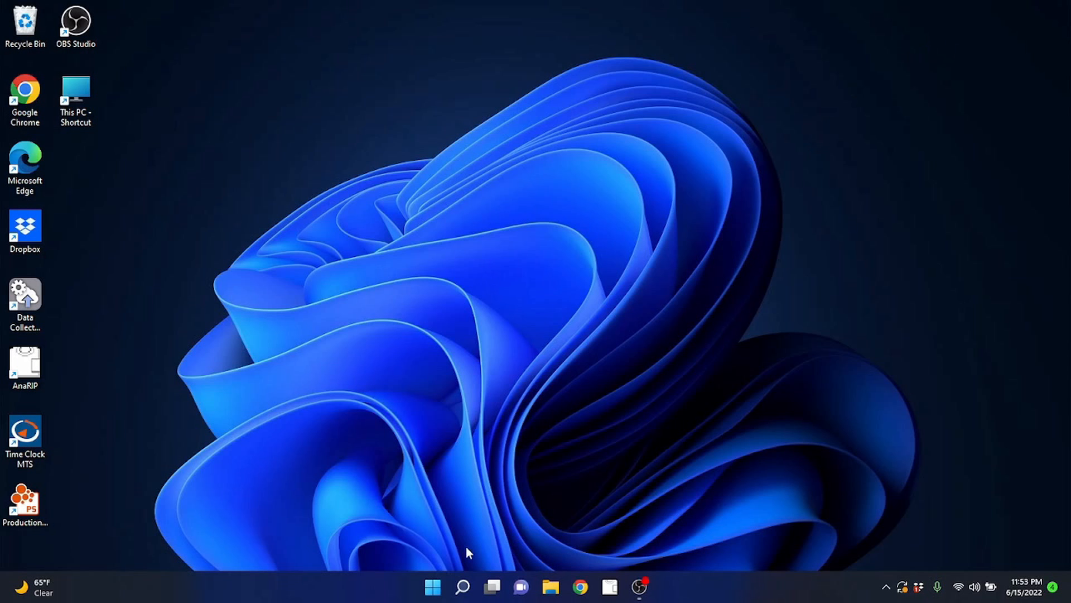
Search Windows for security and open Windows Security settings from the results.
mouse_move(462, 590)
mouse_move(462, 586)
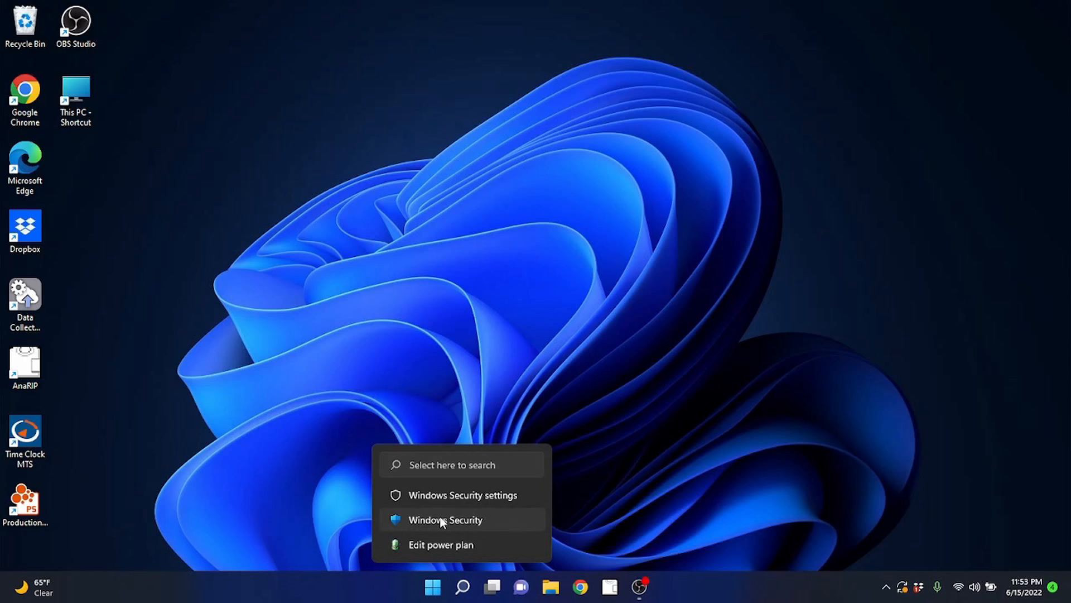
click(433, 586)
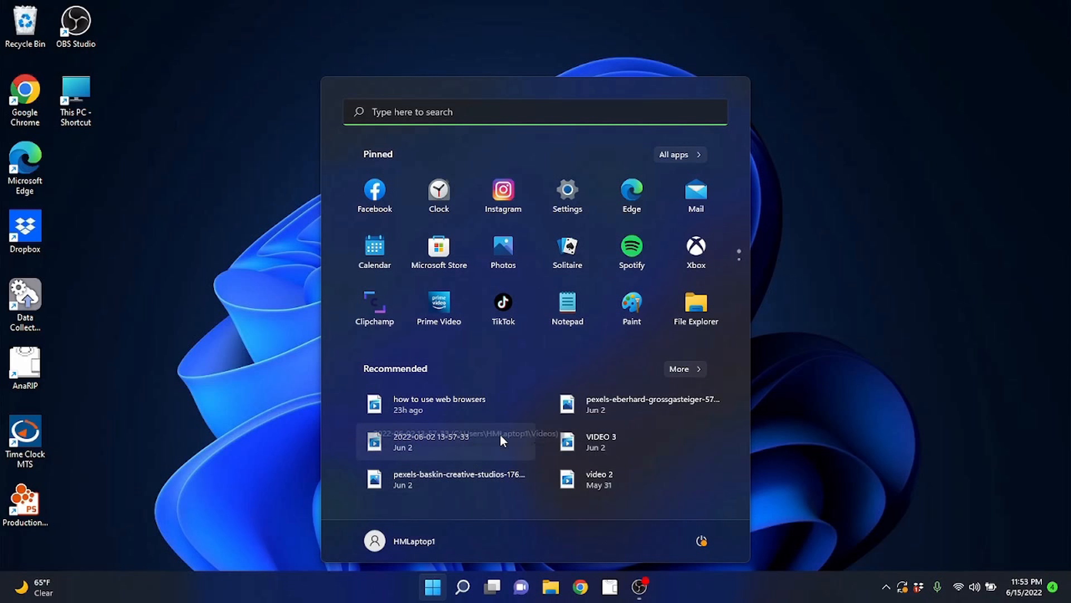
click(463, 591)
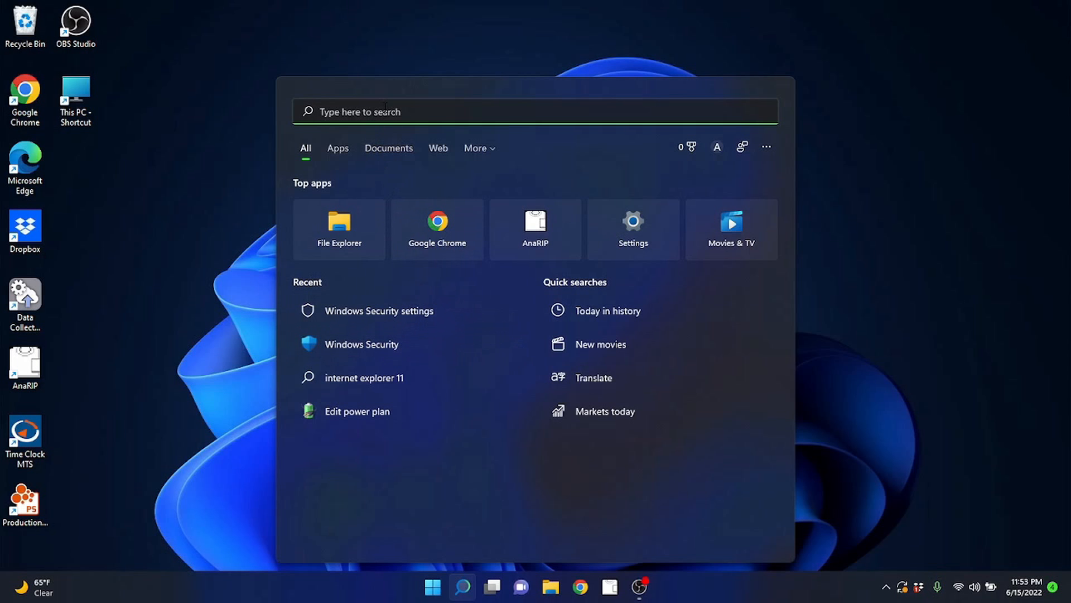
text(security)
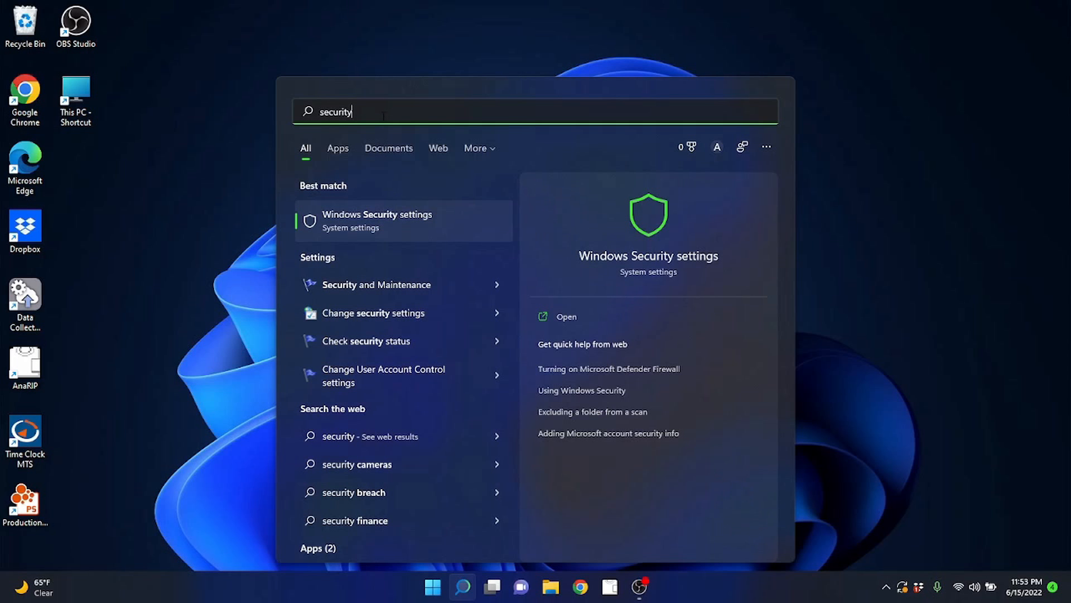
click(387, 219)
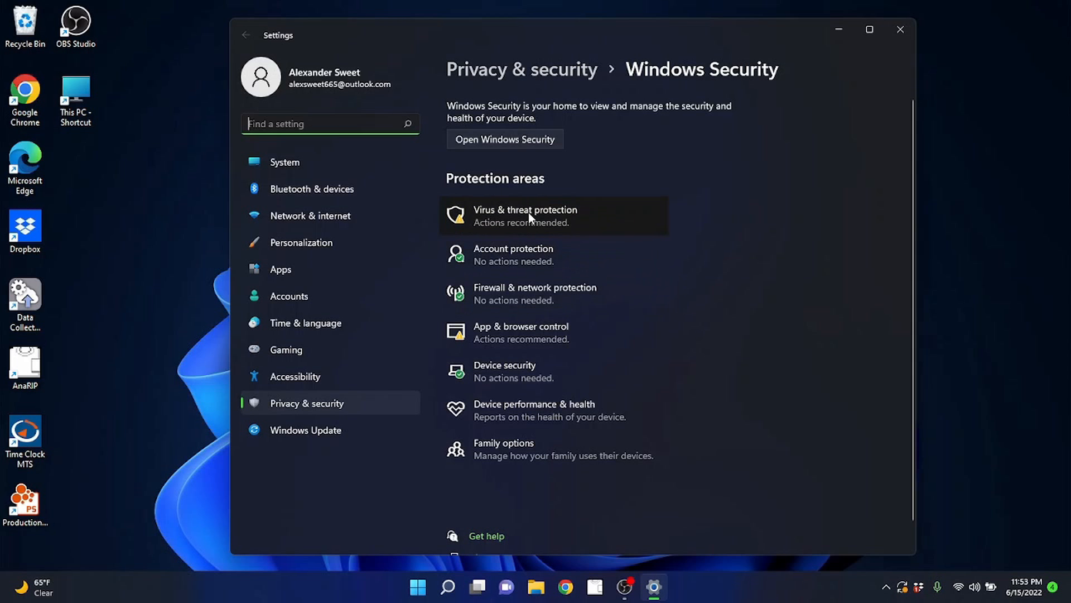
Open Virus & threat protection from the protection areas and display its scan options.
click(558, 220)
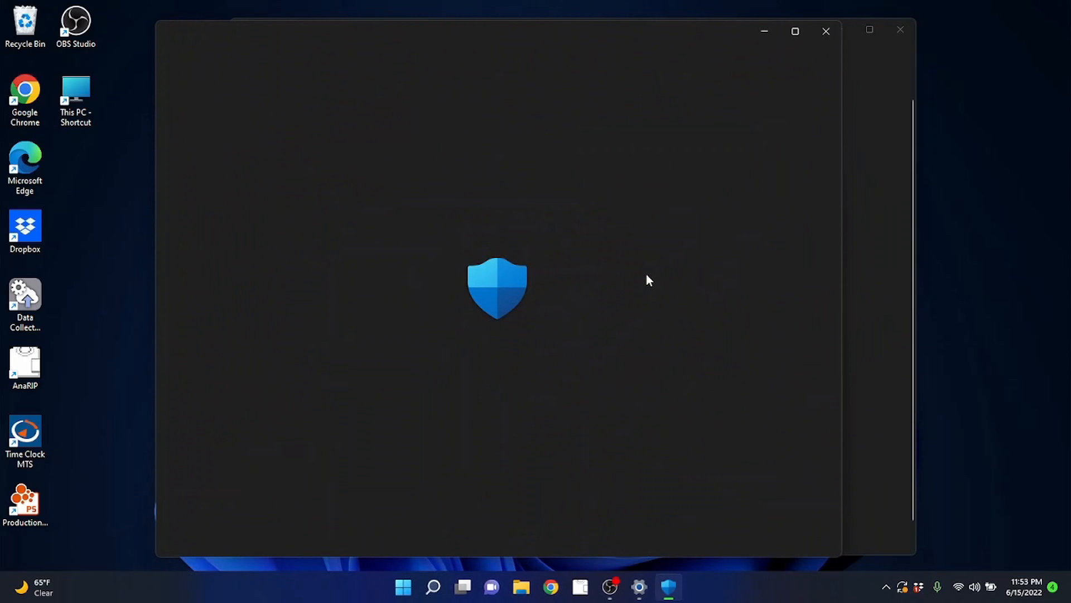
scroll(647, 279, down, 1)
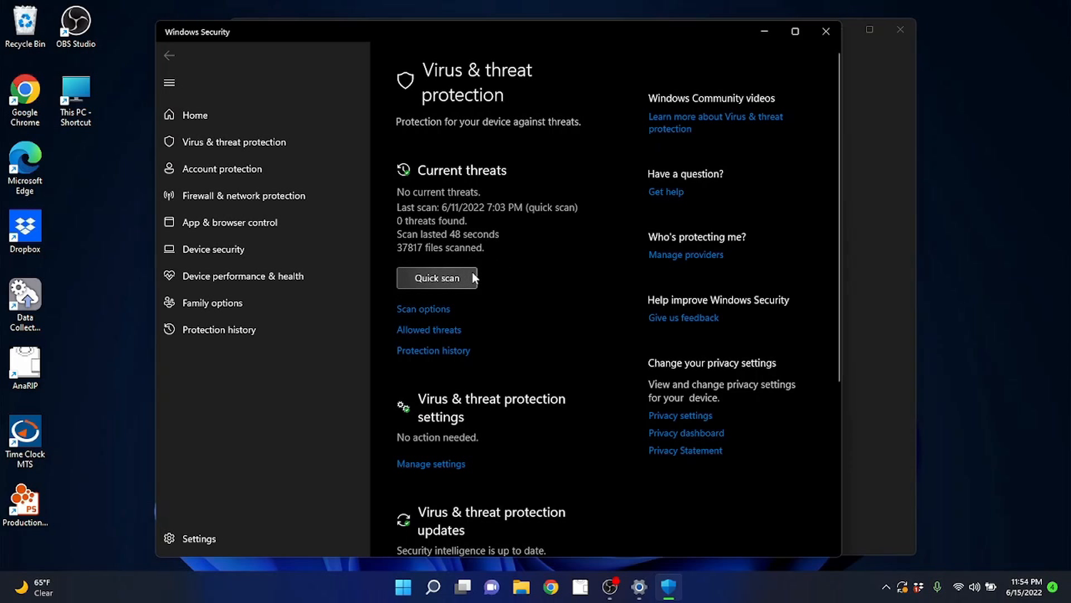
click(446, 306)
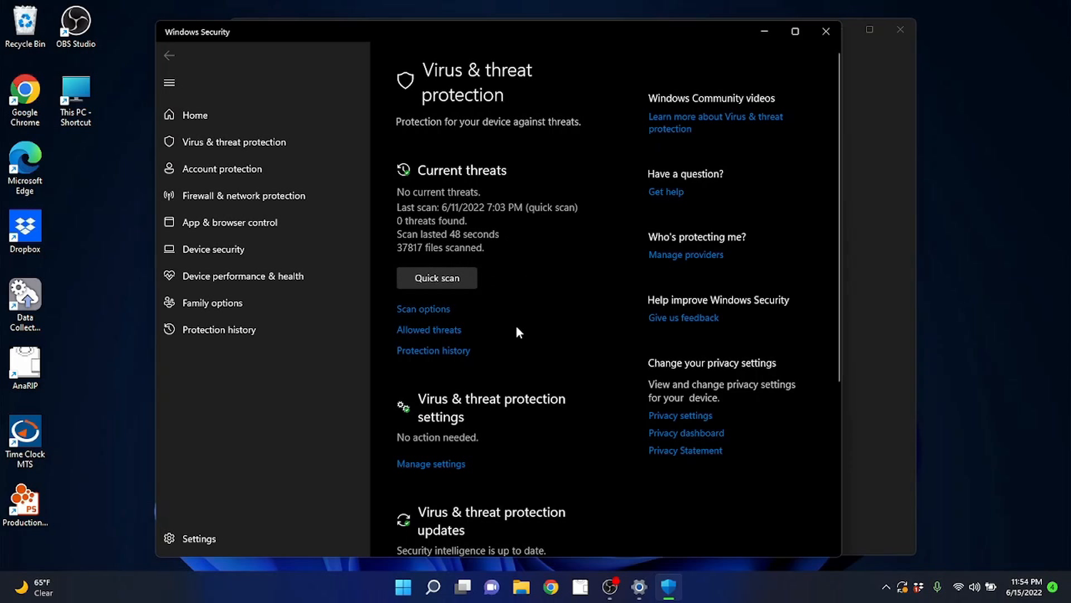
click(433, 310)
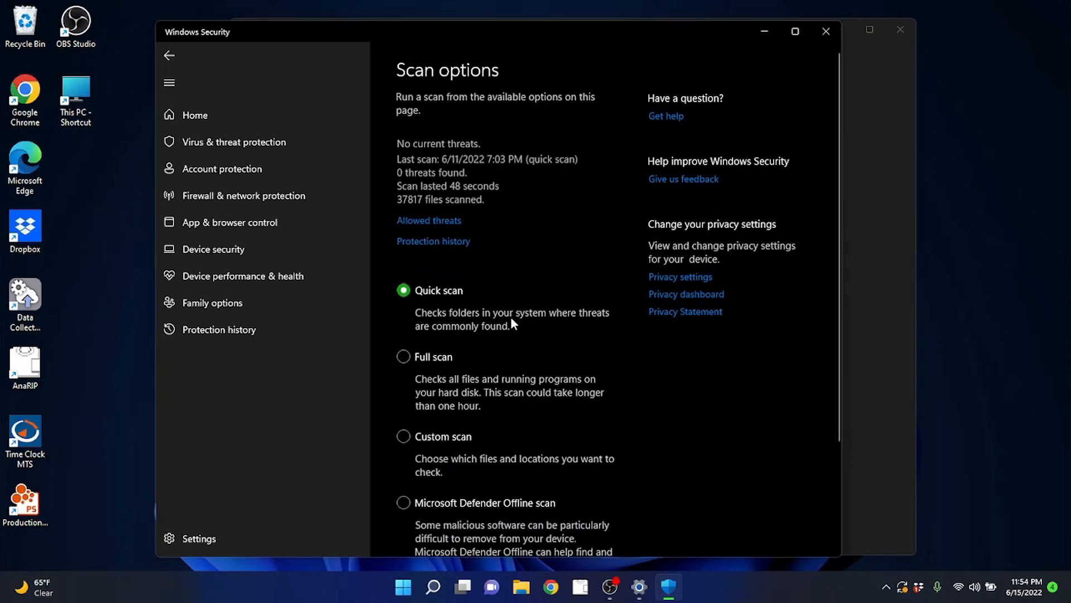
Choose Full scan among the scan options and start the scan.
scroll(510, 316, down, 3)
click(402, 279)
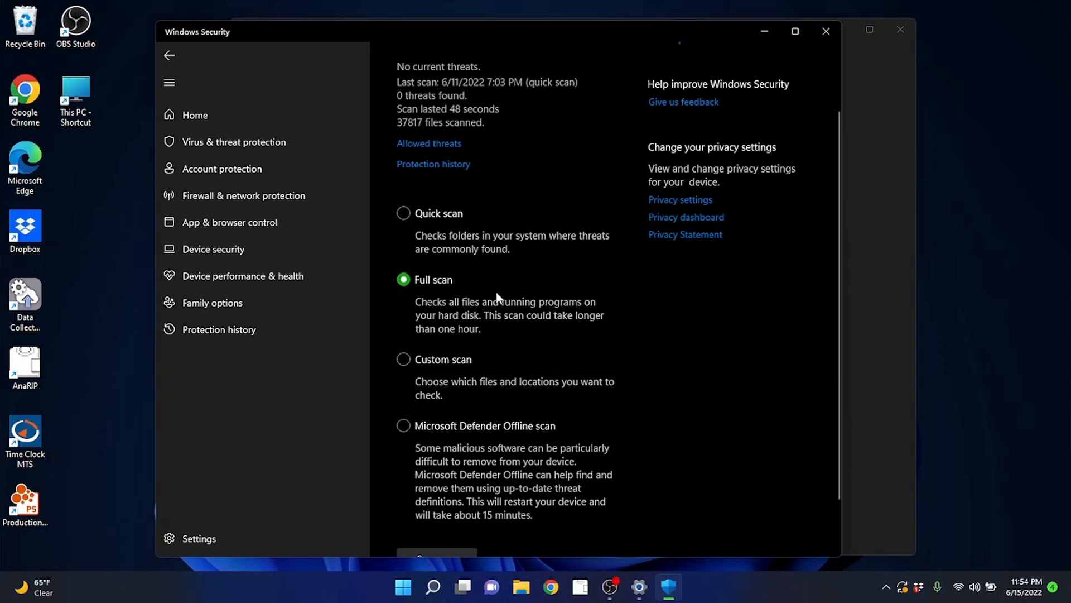
scroll(516, 293, down, 2)
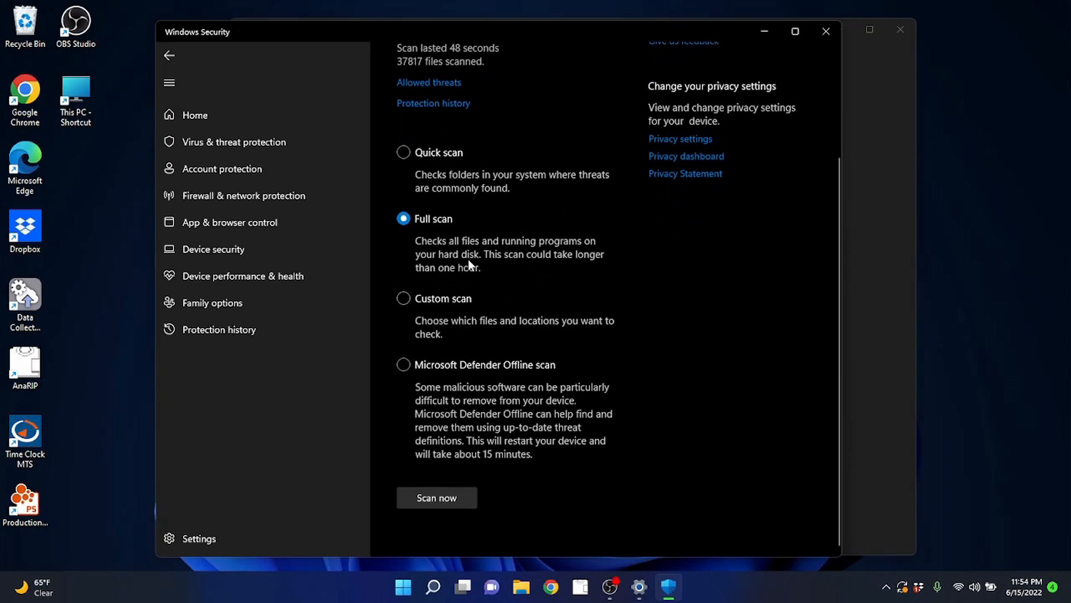
click(454, 499)
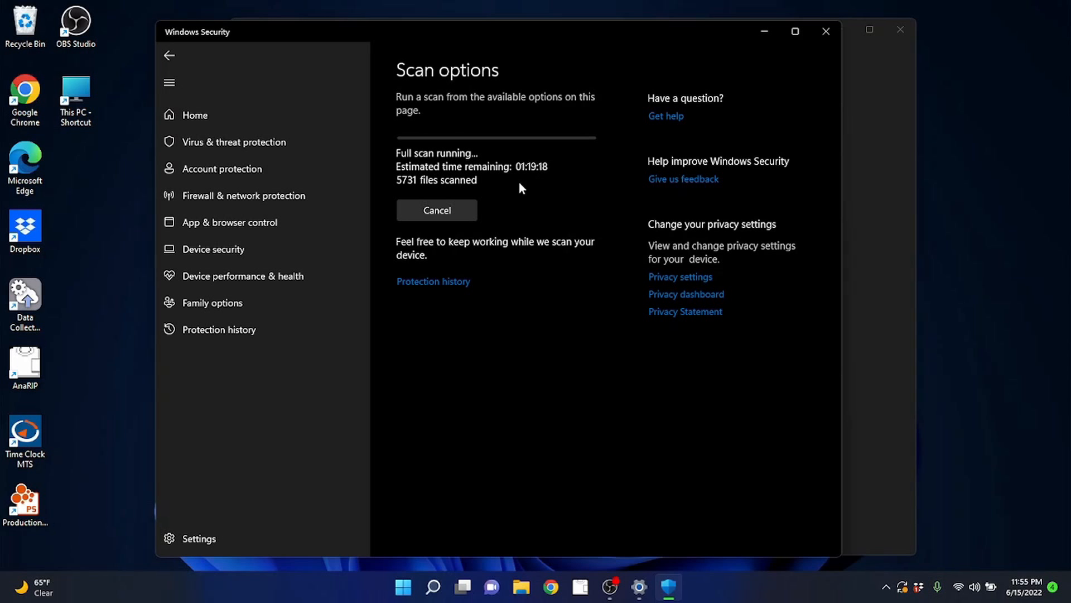
Cancel the running full scan, review the scan options, and close the Windows Security and Settings windows.
click(452, 210)
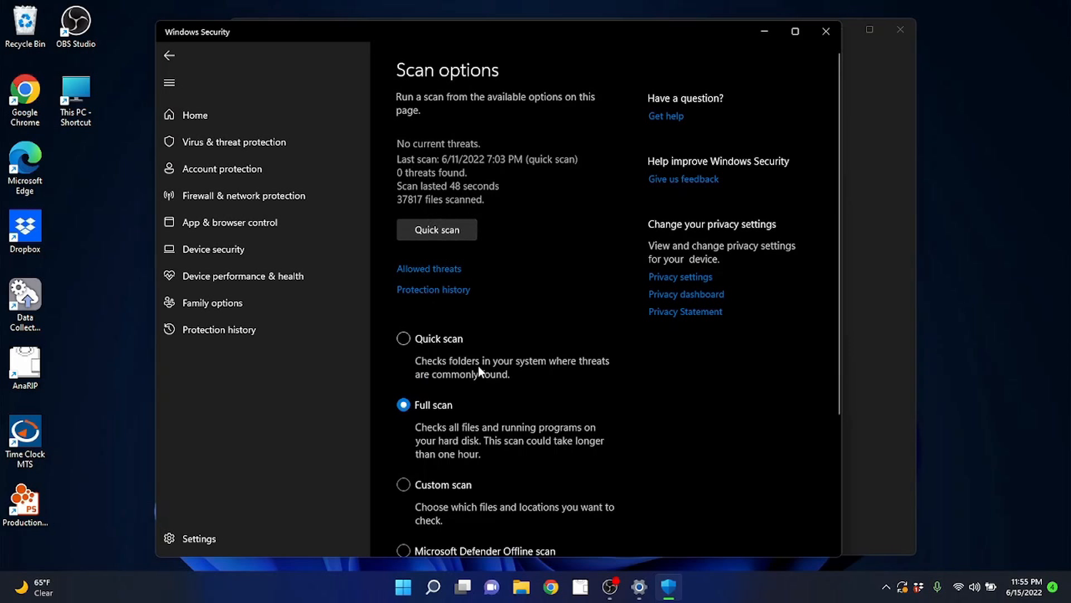
scroll(433, 360, down, 3)
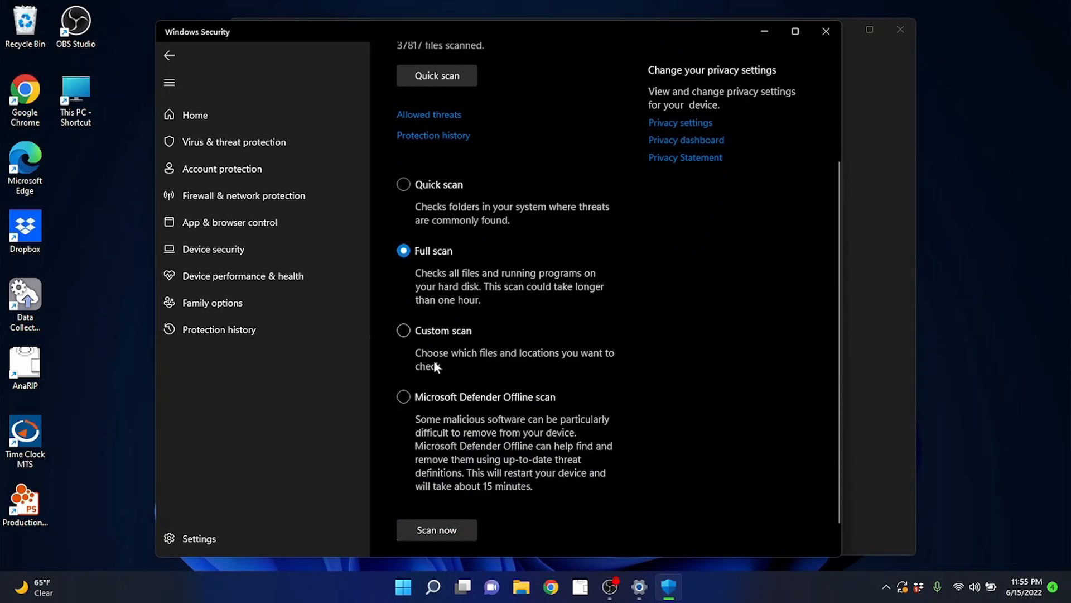
scroll(463, 301, up, 3)
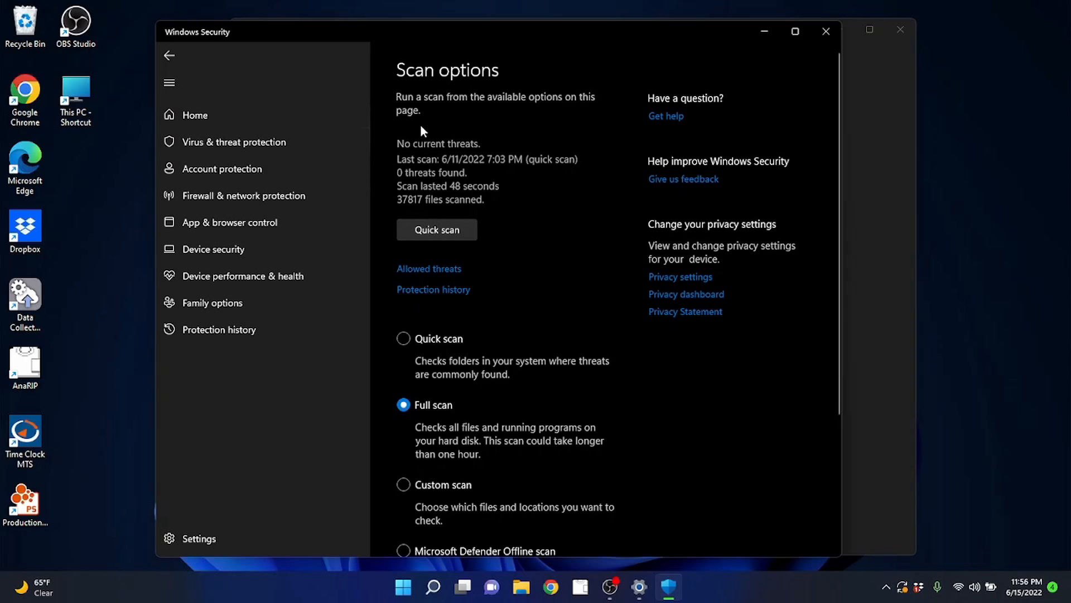
click(825, 34)
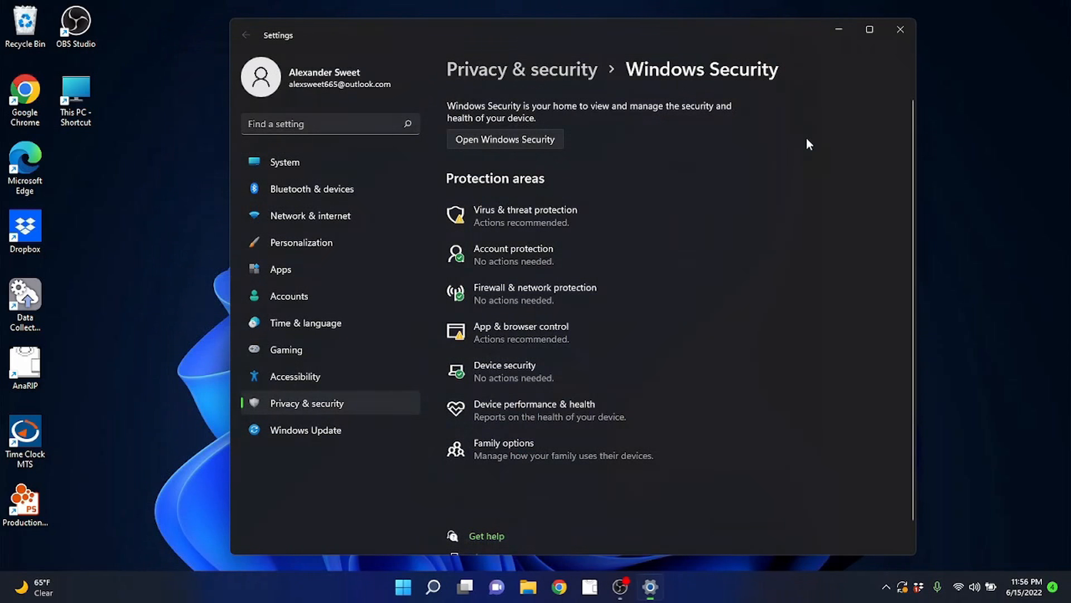
click(900, 30)
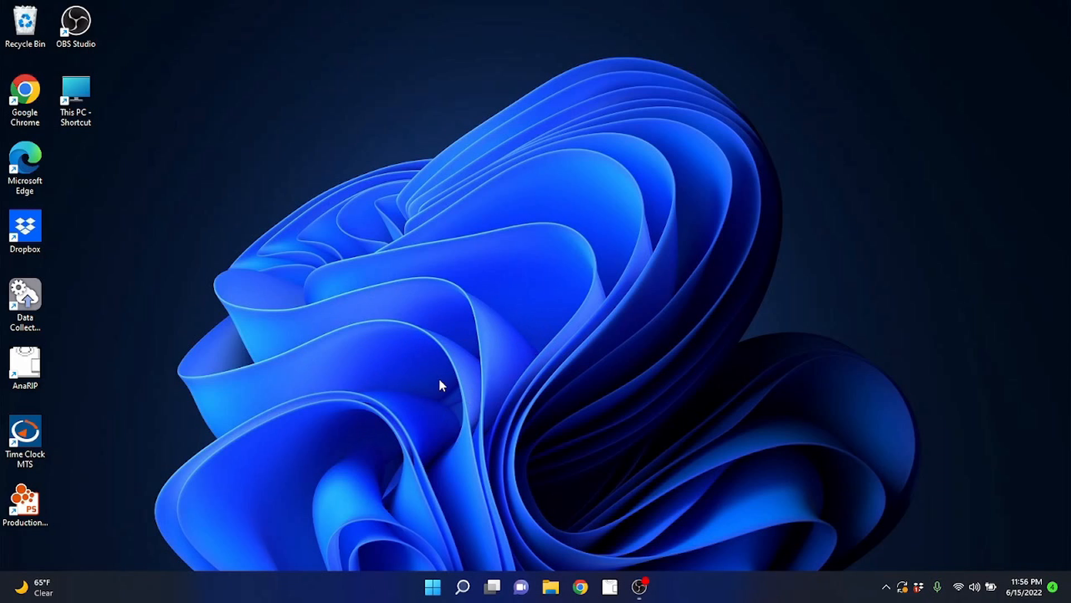
Open File Explorer, move its window up on the desktop, and view the folders and drives under This PC.
click(552, 592)
drag(601, 98, 600, 55)
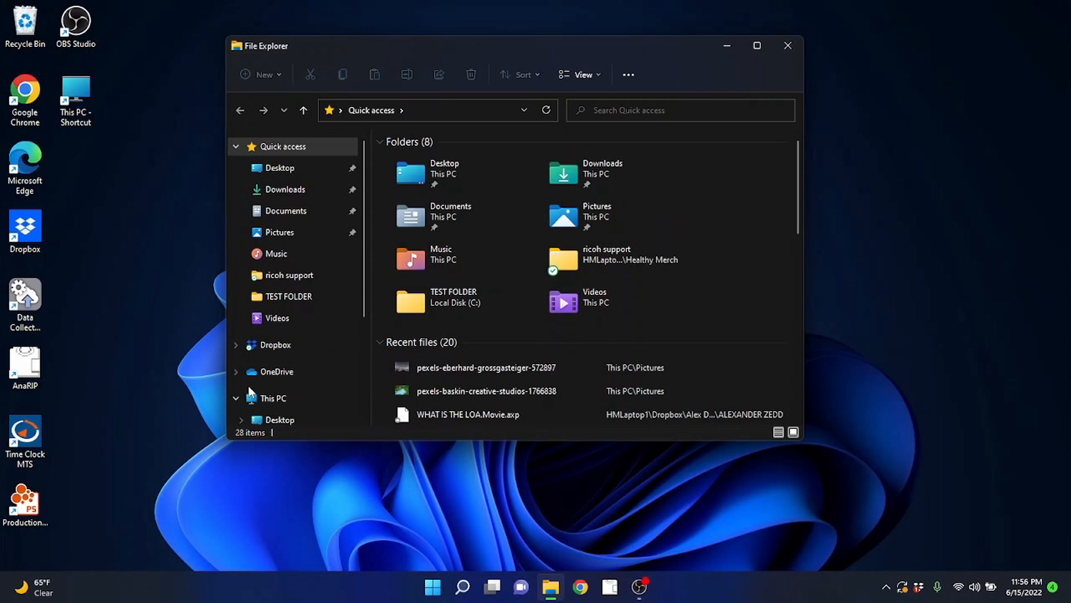
click(290, 396)
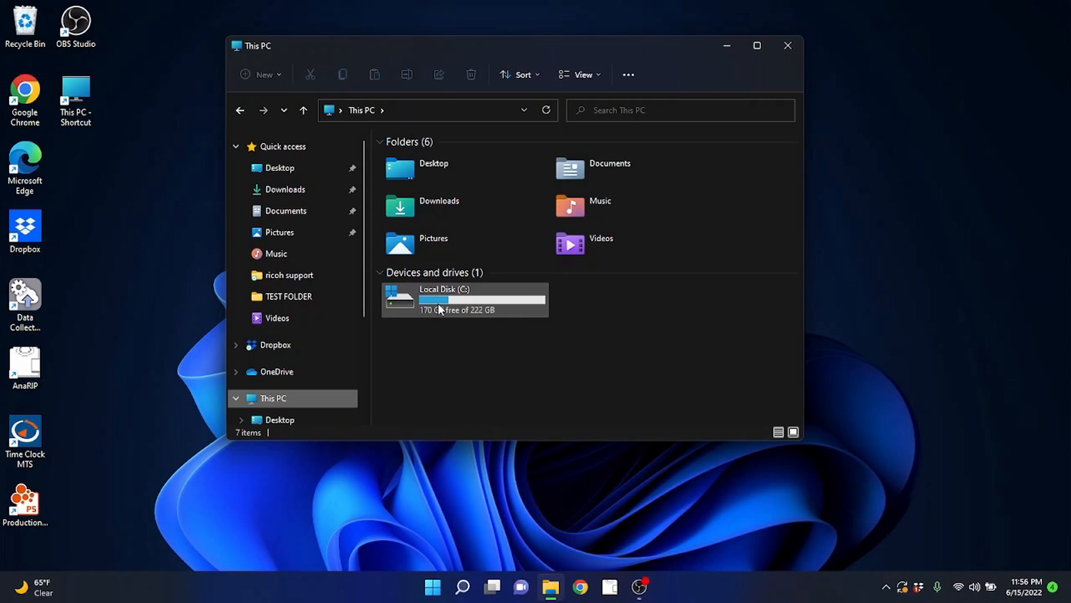
scroll(314, 320, down, 3)
scroll(315, 330, down, 1)
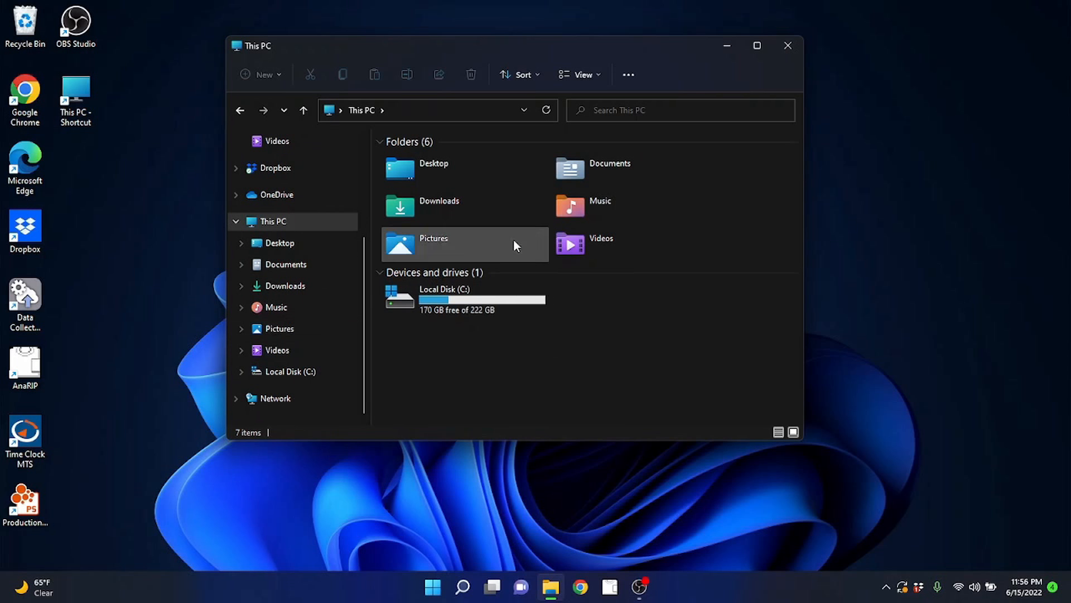
Browse to the HMLaptop1 folder under Users on Local Disk (C:) and look through its folders.
double_click(453, 304)
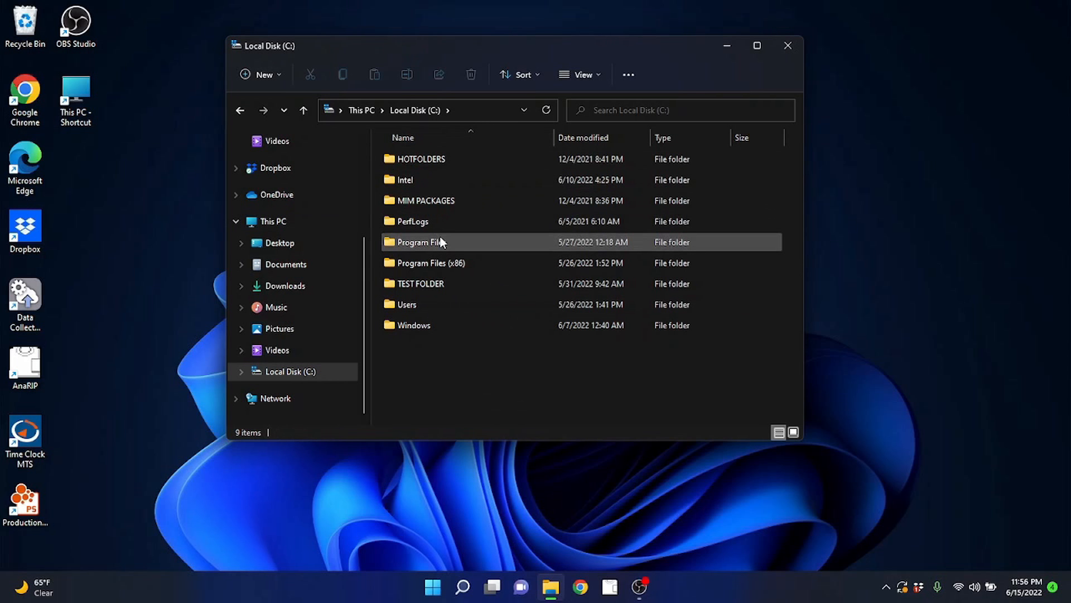
double_click(437, 304)
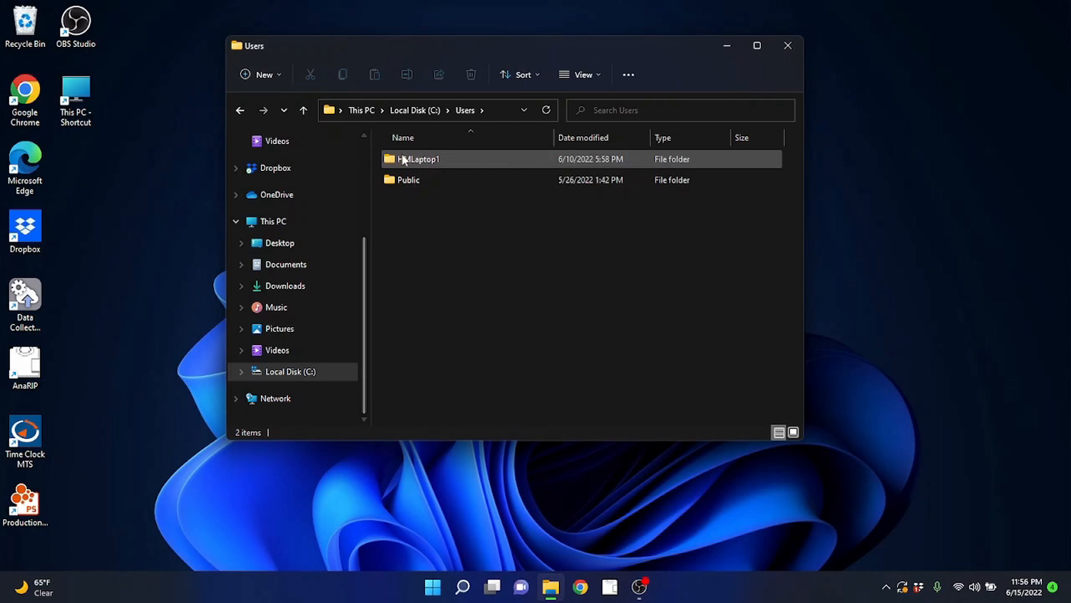
double_click(430, 160)
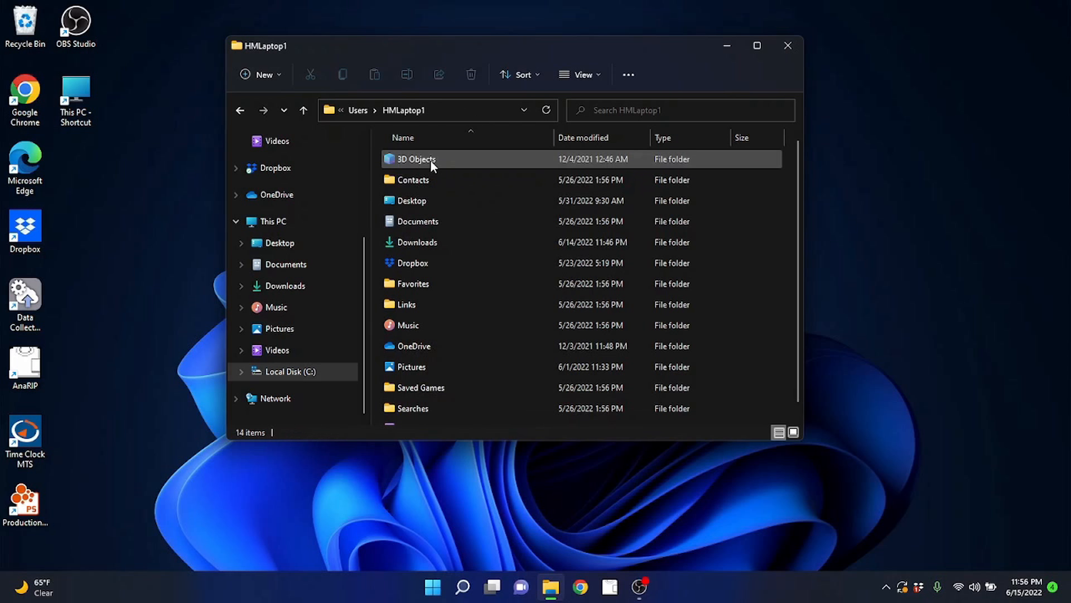
scroll(480, 260, down, 1)
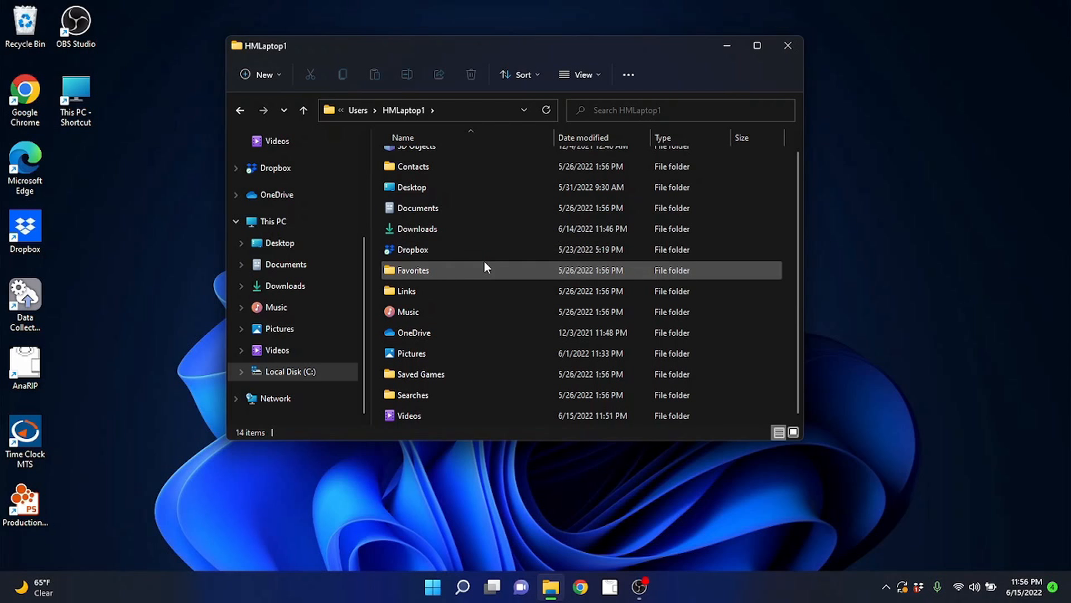
scroll(483, 260, up, 1)
scroll(447, 330, down, 1)
scroll(460, 316, up, 1)
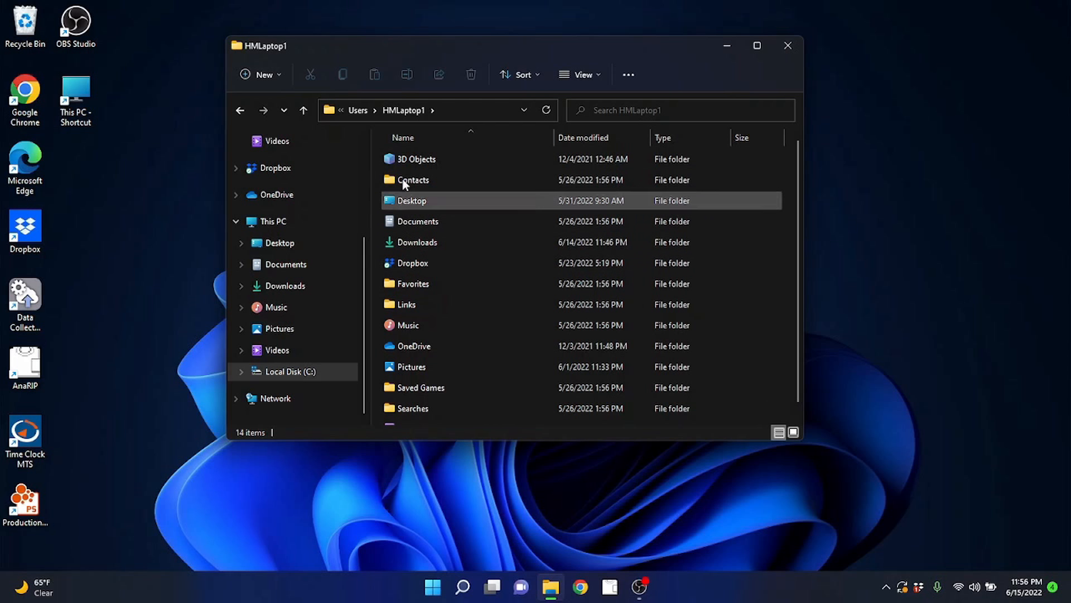
Turn on the display of hidden items in the HMLaptop1 folder and look through its folders.
click(592, 76)
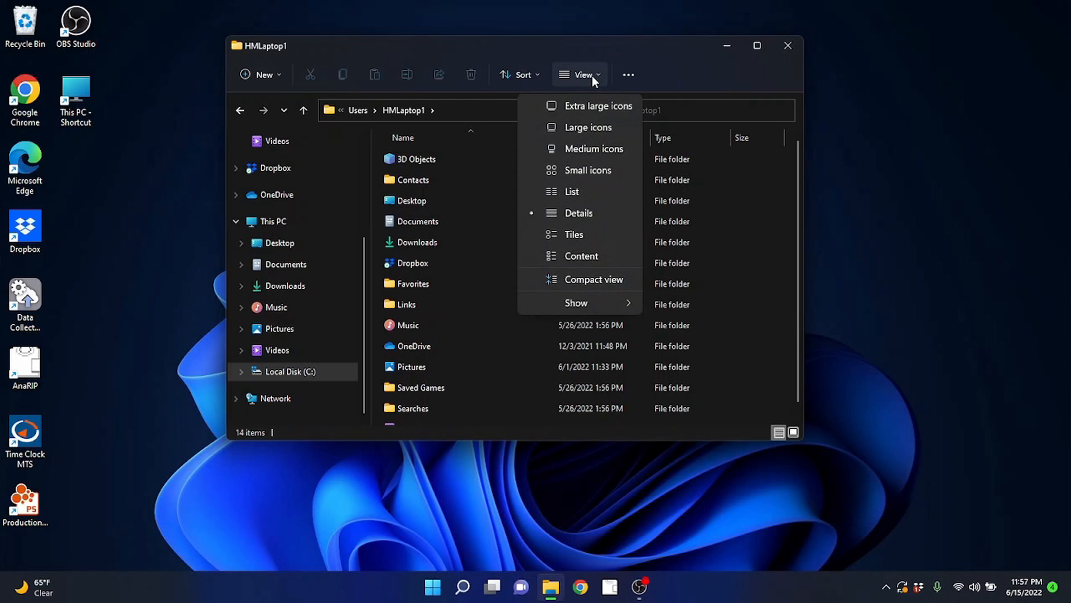
mouse_move(590, 306)
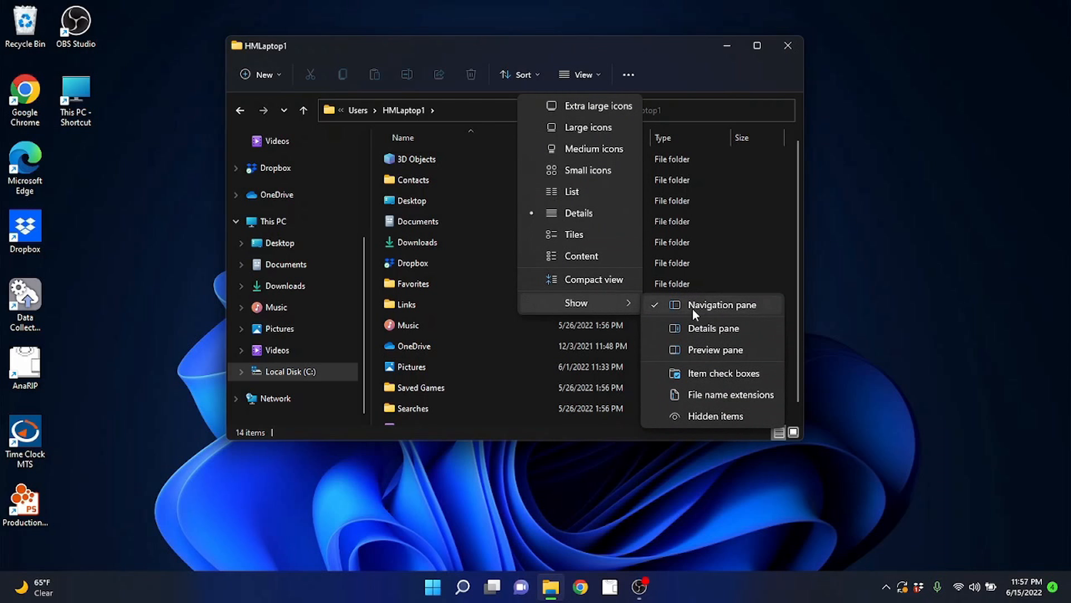
click(702, 416)
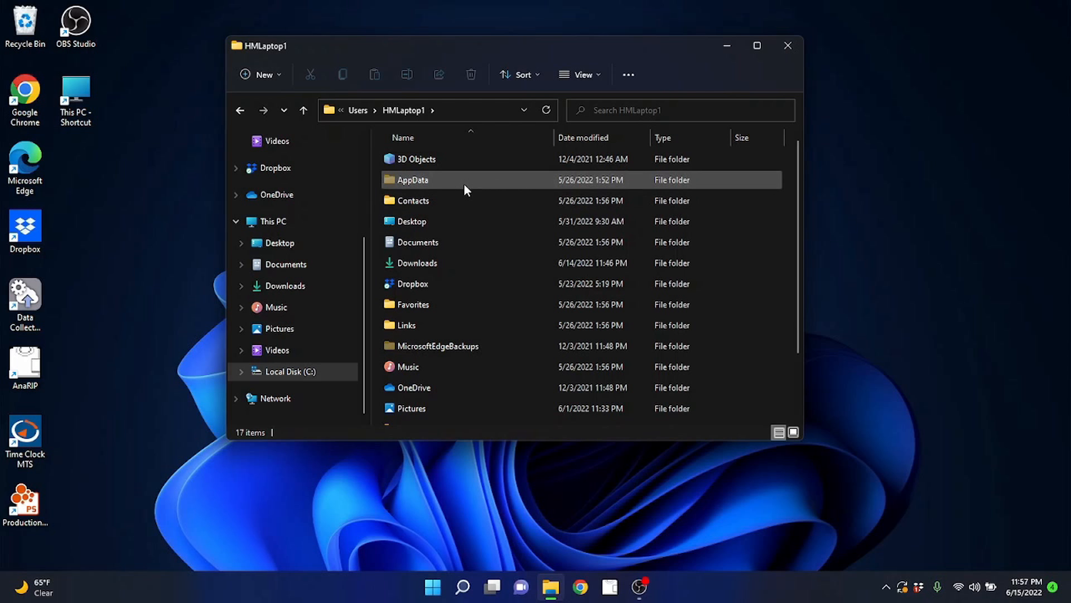
scroll(480, 335, down, 2)
scroll(487, 376, up, 2)
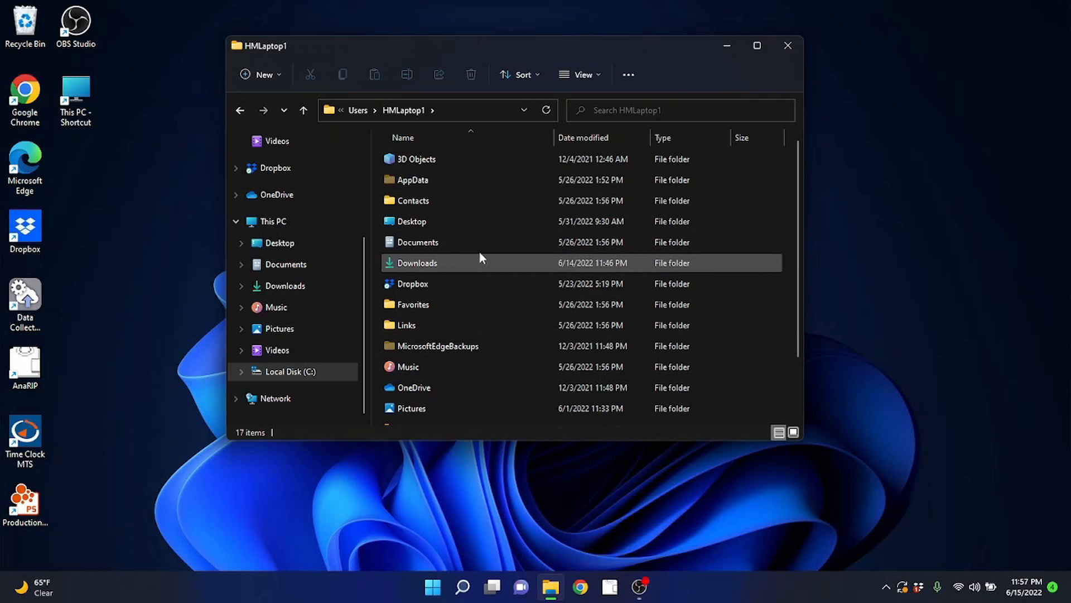
Browse from the HMLaptop1 folder through AppData and Local to the Temp folder.
double_click(433, 180)
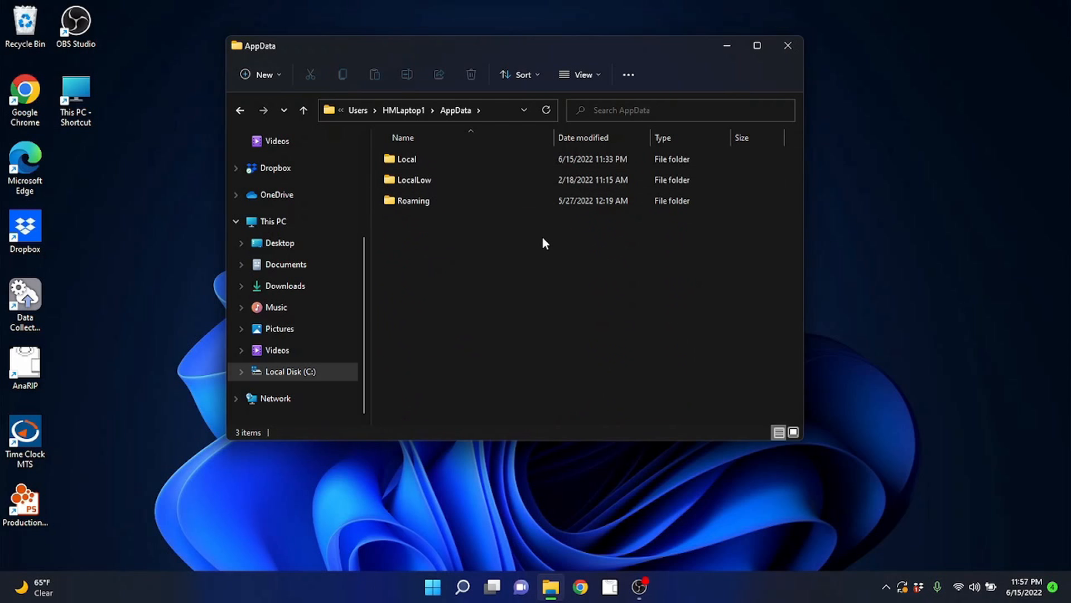
double_click(423, 159)
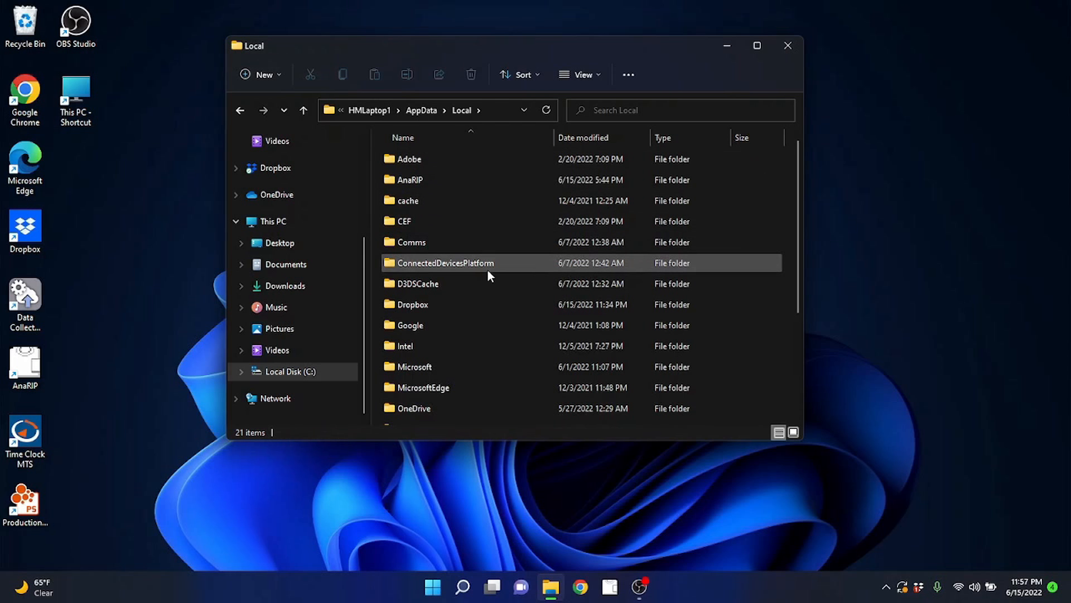
scroll(497, 261, down, 3)
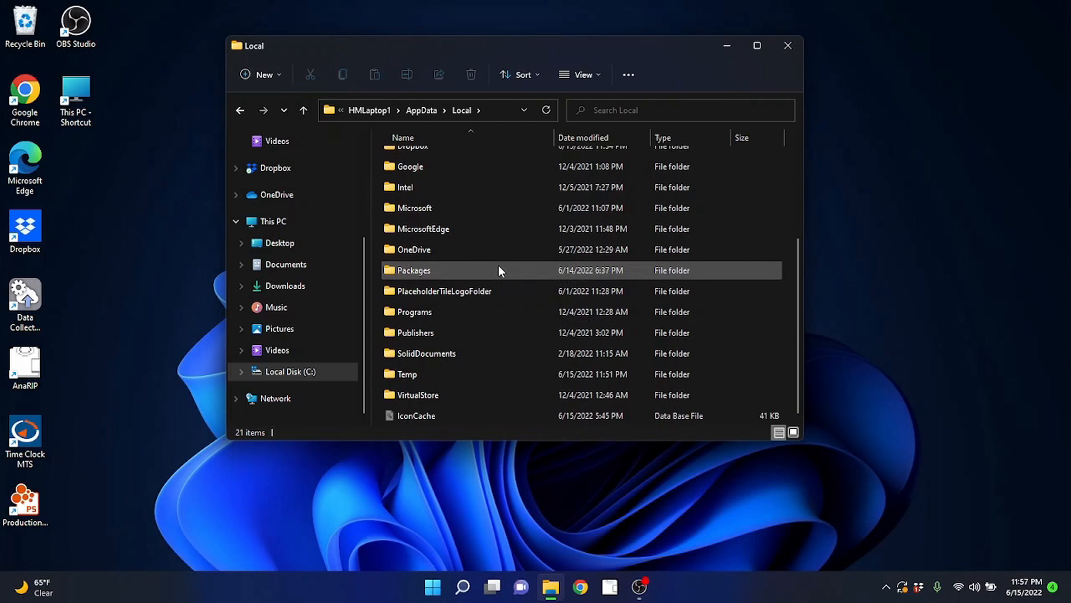
click(425, 374)
double_click(425, 374)
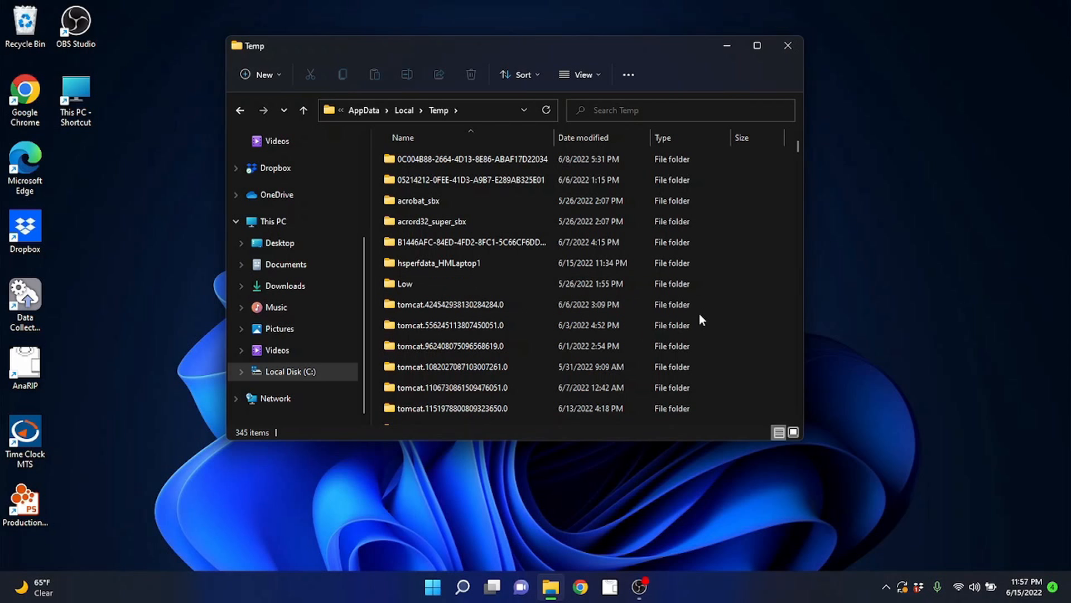
Look through the temporary folders and files in Temp, then return to the start of the list.
scroll(642, 268, down, 6)
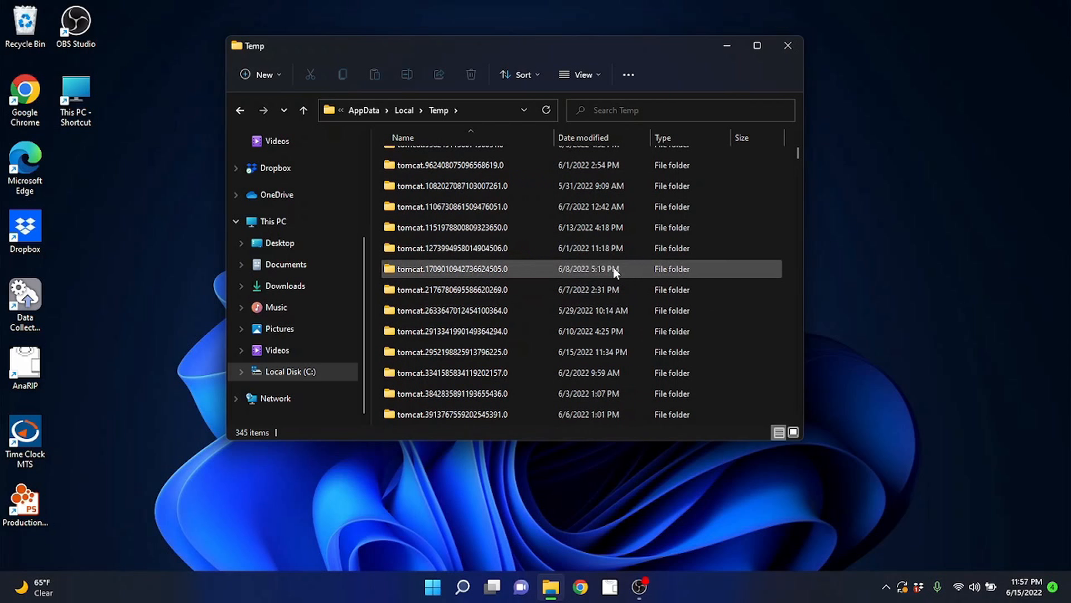
scroll(614, 286, down, 15)
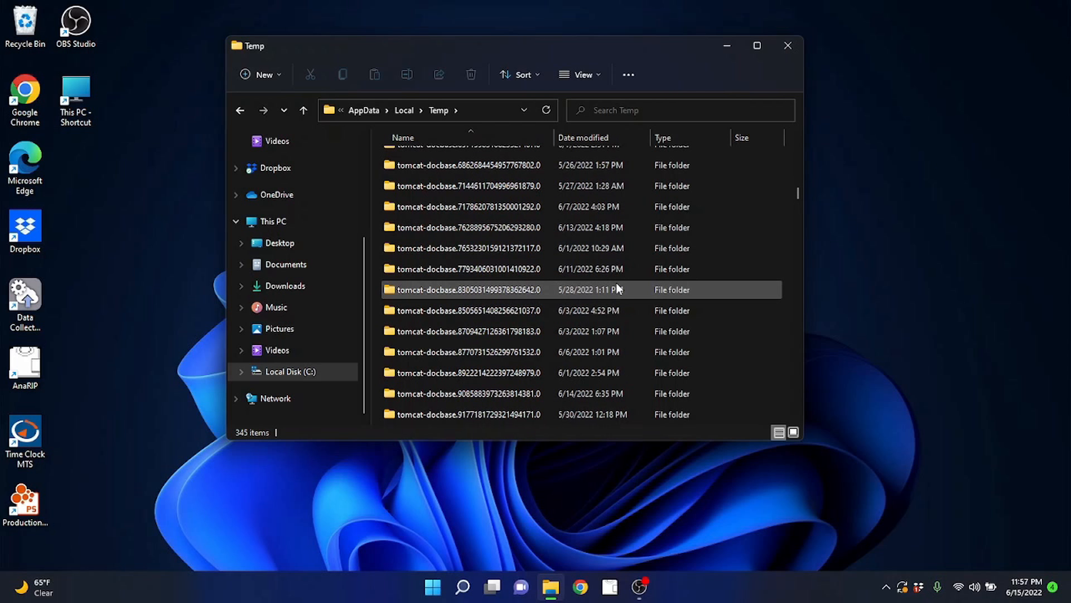
scroll(630, 305, down, 10)
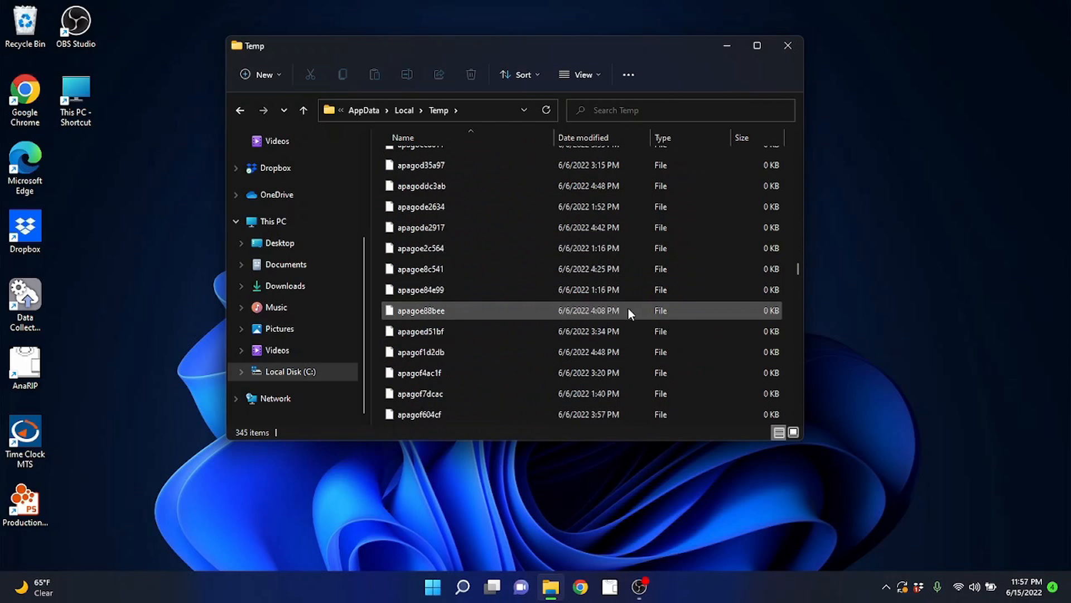
scroll(636, 312, down, 15)
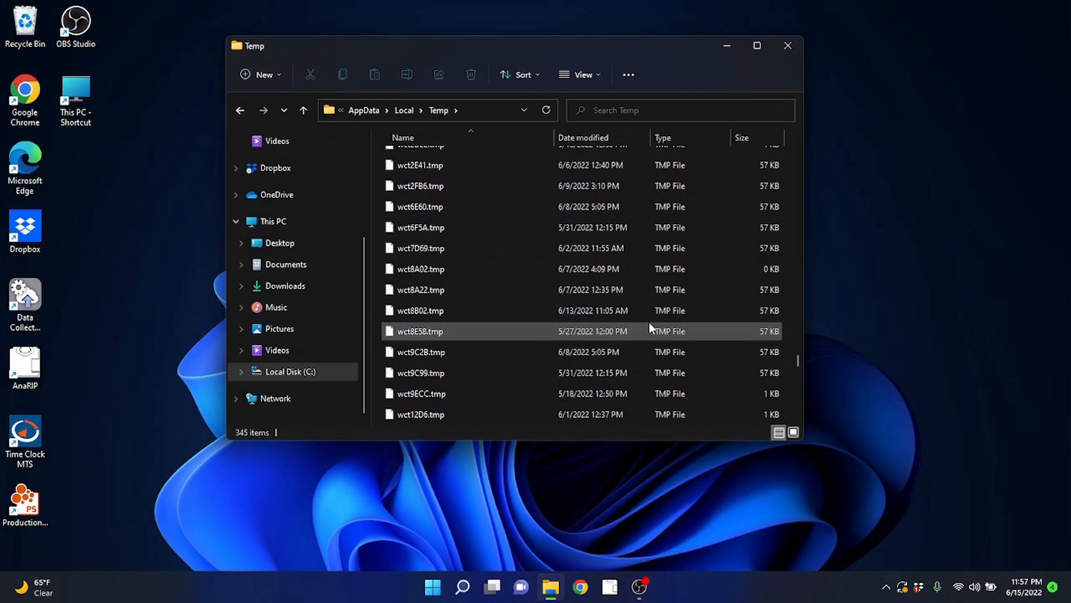
scroll(649, 333, down, 12)
scroll(773, 384, up, 12)
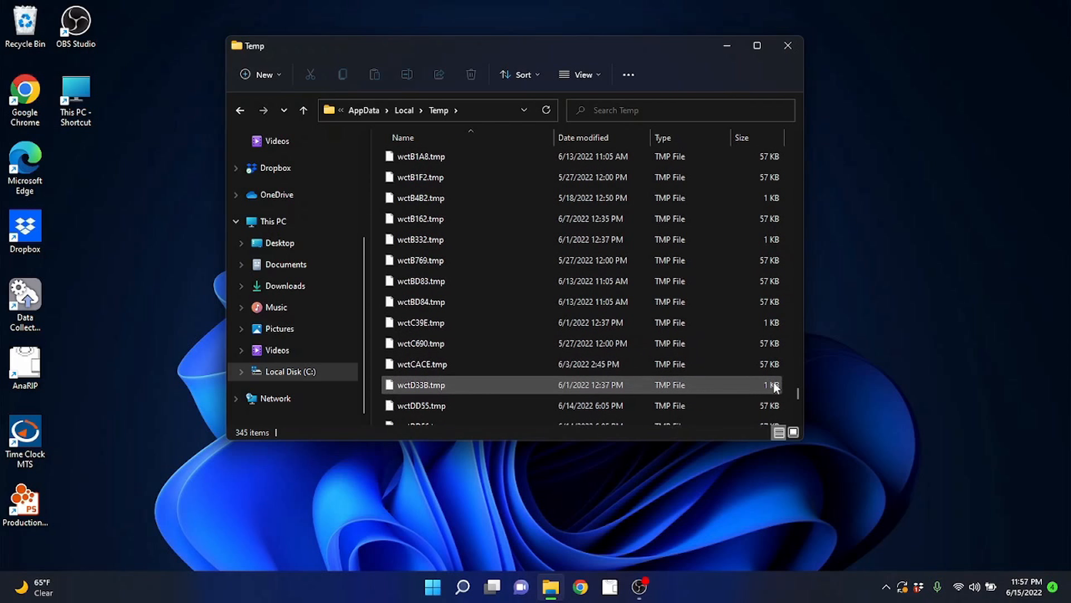
drag(799, 380, 799, 146)
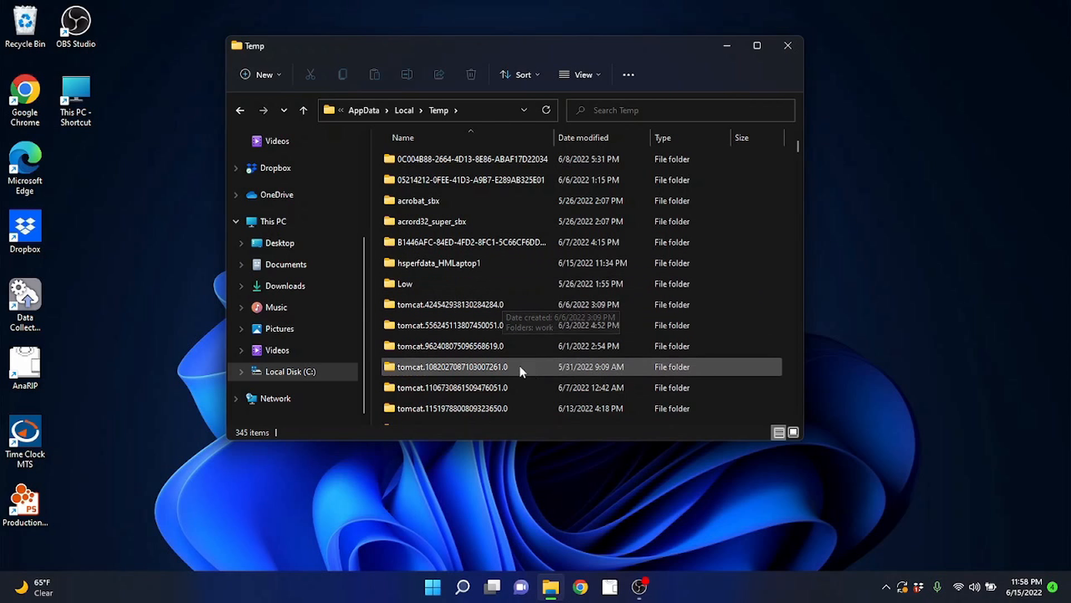
Select all folders and files in the Temp folder, review the selection, and delete them.
key(ctrl+a)
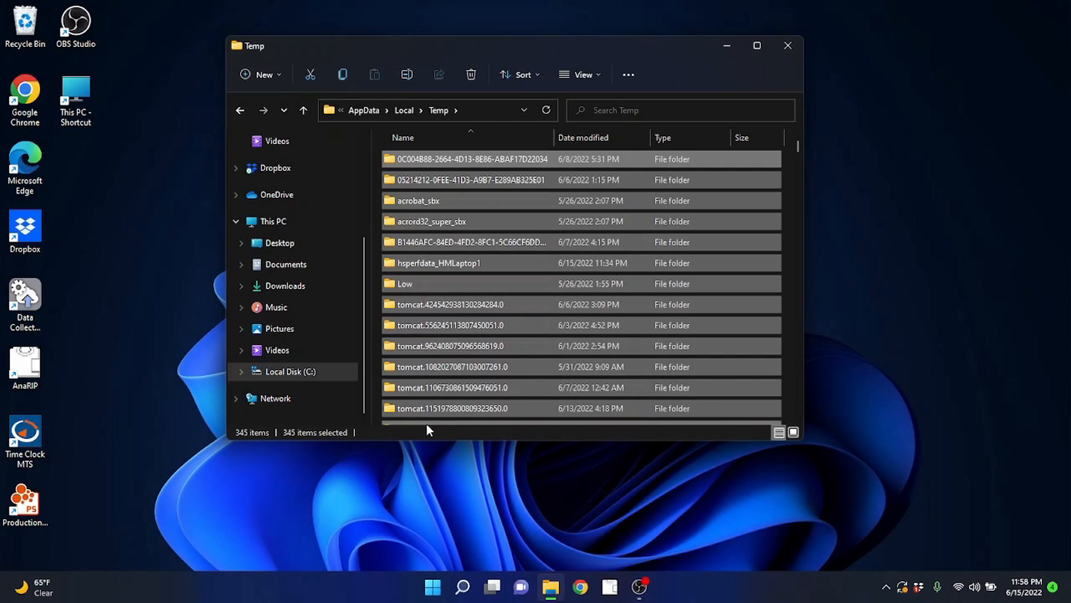
scroll(563, 298, down, 5)
scroll(586, 329, down, 5)
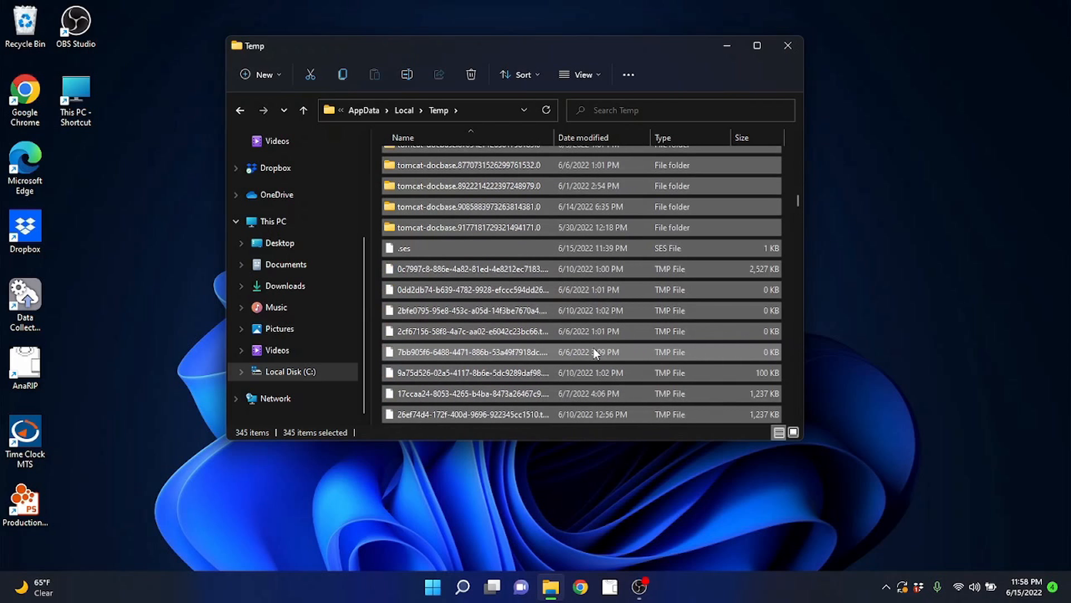
scroll(641, 323, up, 9)
scroll(619, 334, up, 5)
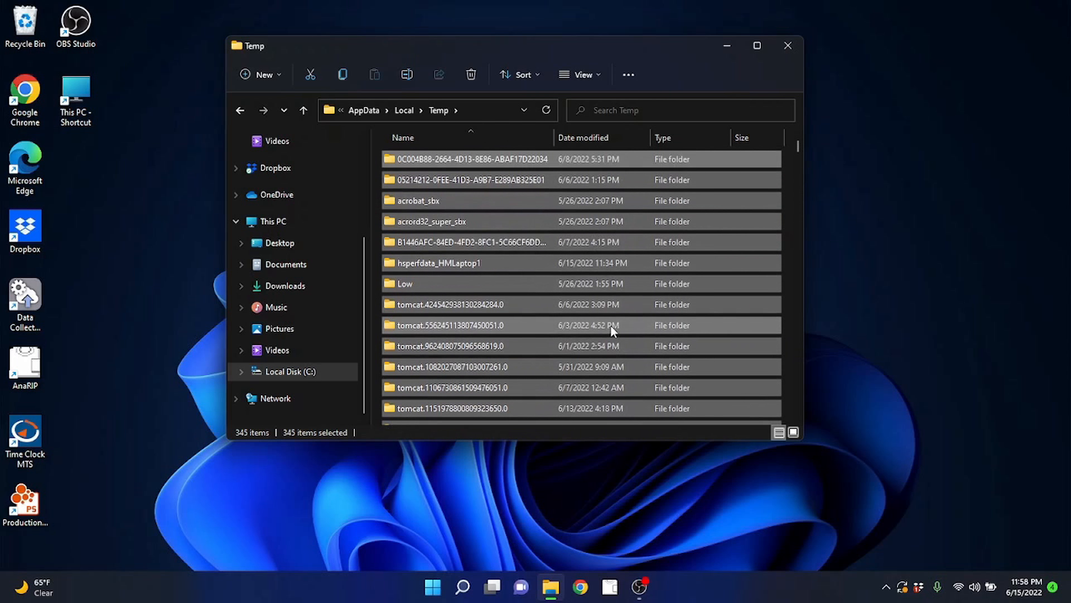
right_click(470, 264)
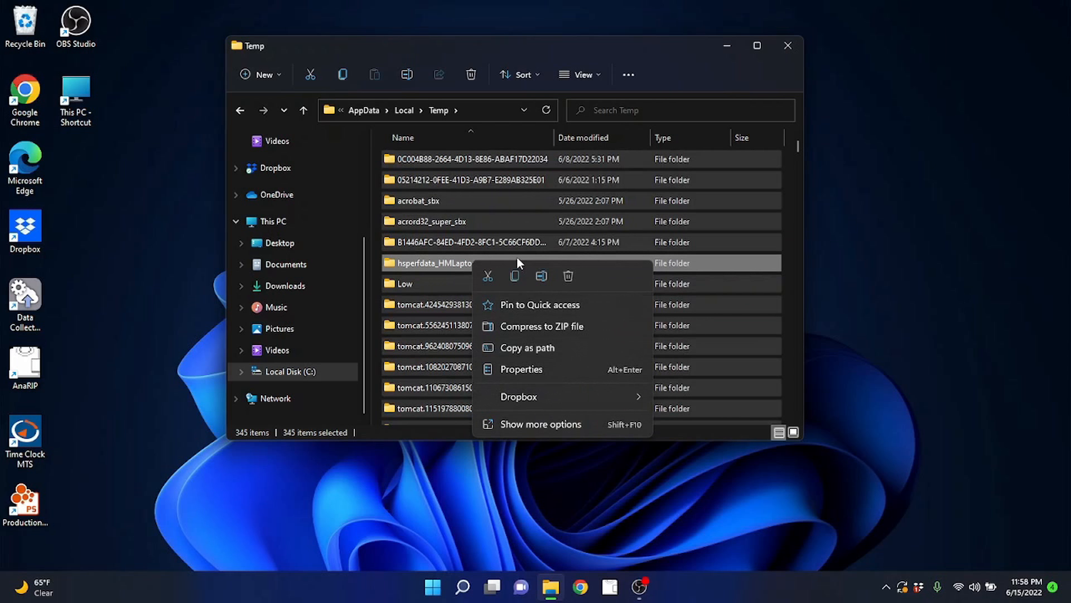
click(568, 276)
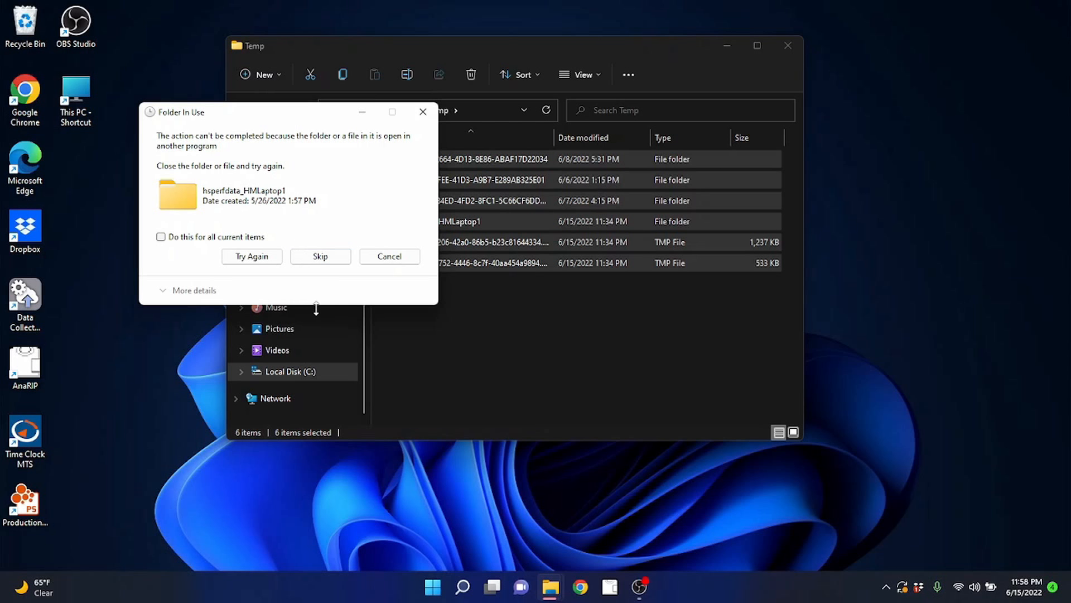
Skip the in-use folder, then skip the in-use files with the choice applied to all current items.
click(319, 258)
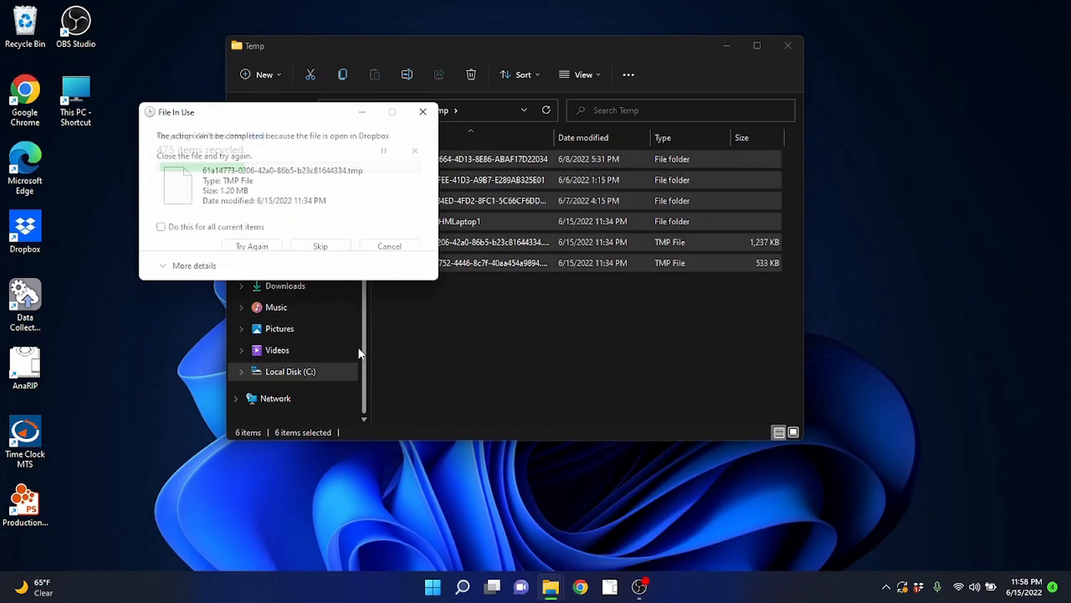
click(217, 227)
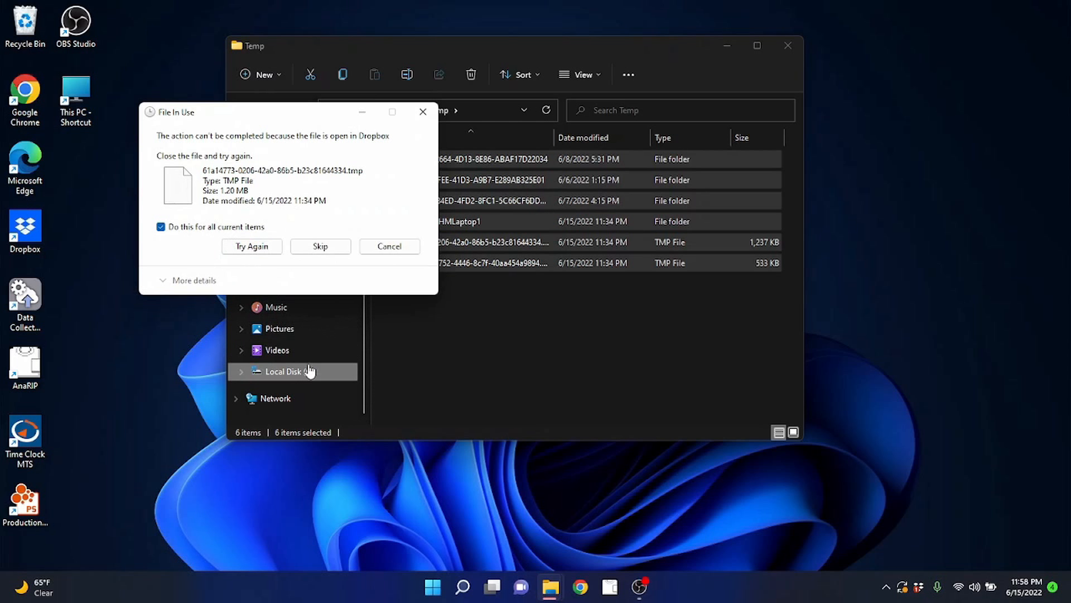
click(319, 247)
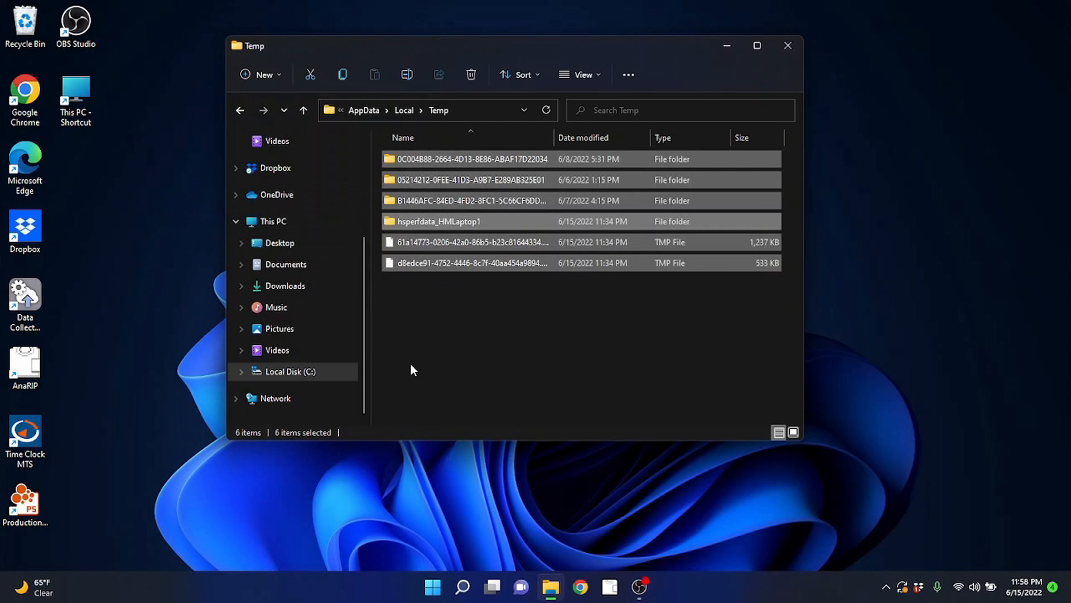
Deselect the remaining Temp items, go back to Local Disk (C:), and close the File Explorer window.
click(504, 338)
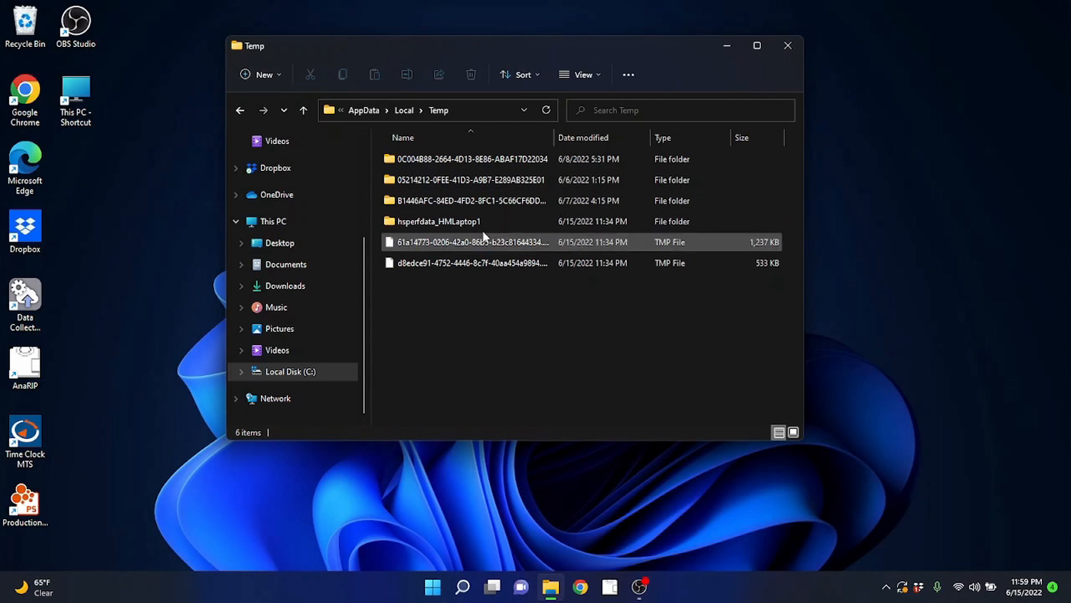
click(321, 372)
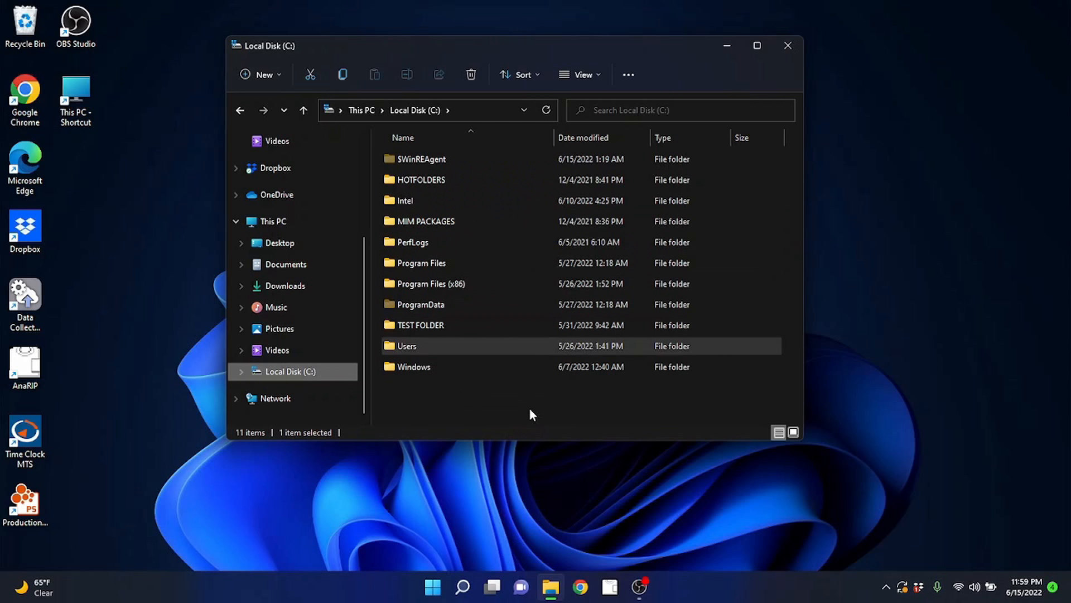
click(788, 45)
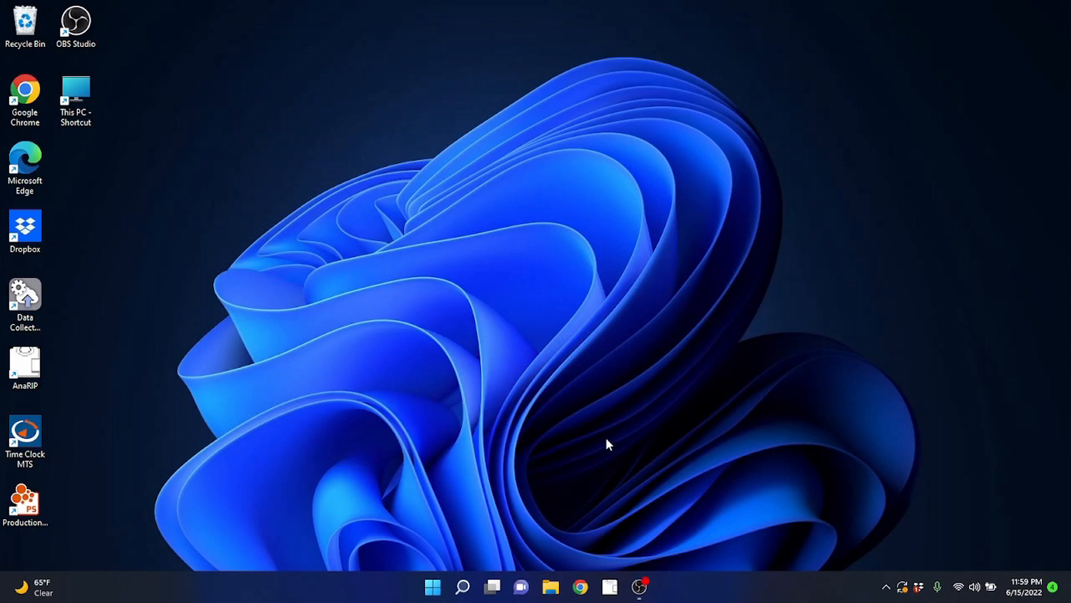
Open Google Chrome, go to its Settings, and view the Default browser section.
double_click(37, 100)
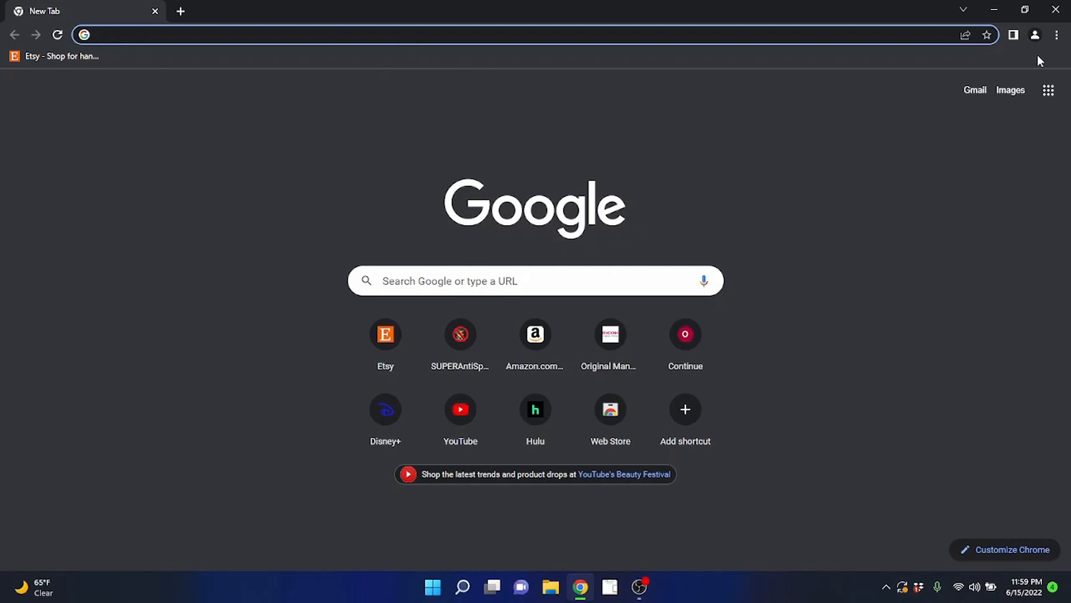
click(1056, 36)
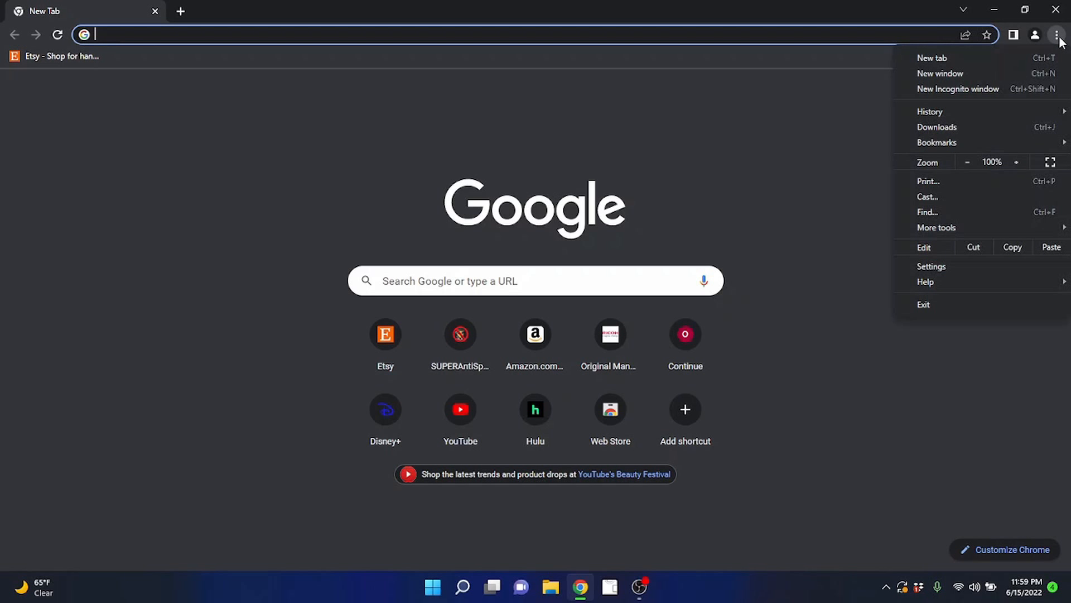
click(962, 265)
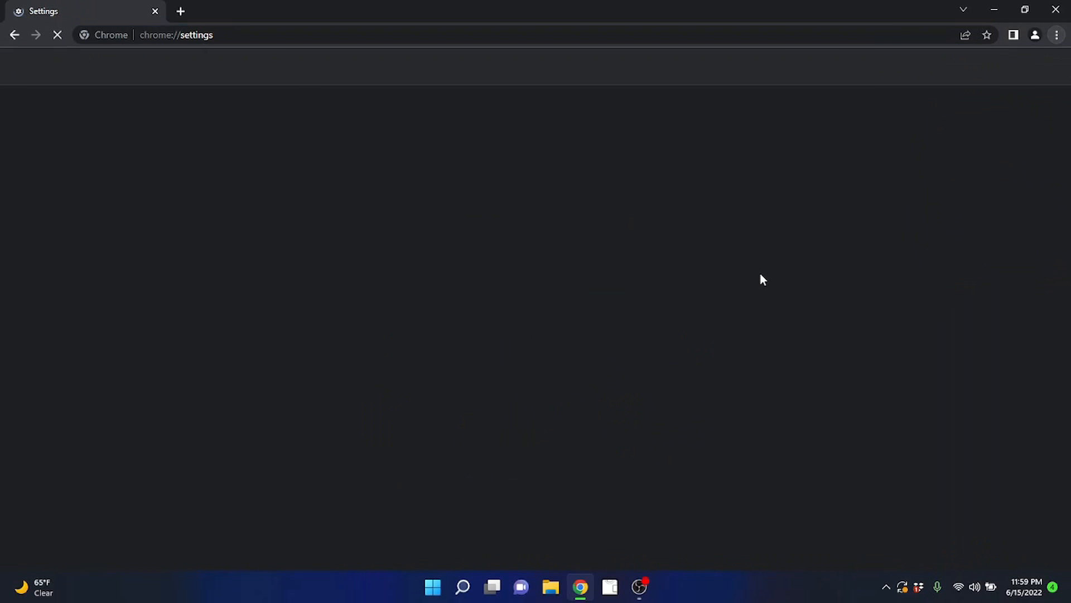
click(54, 268)
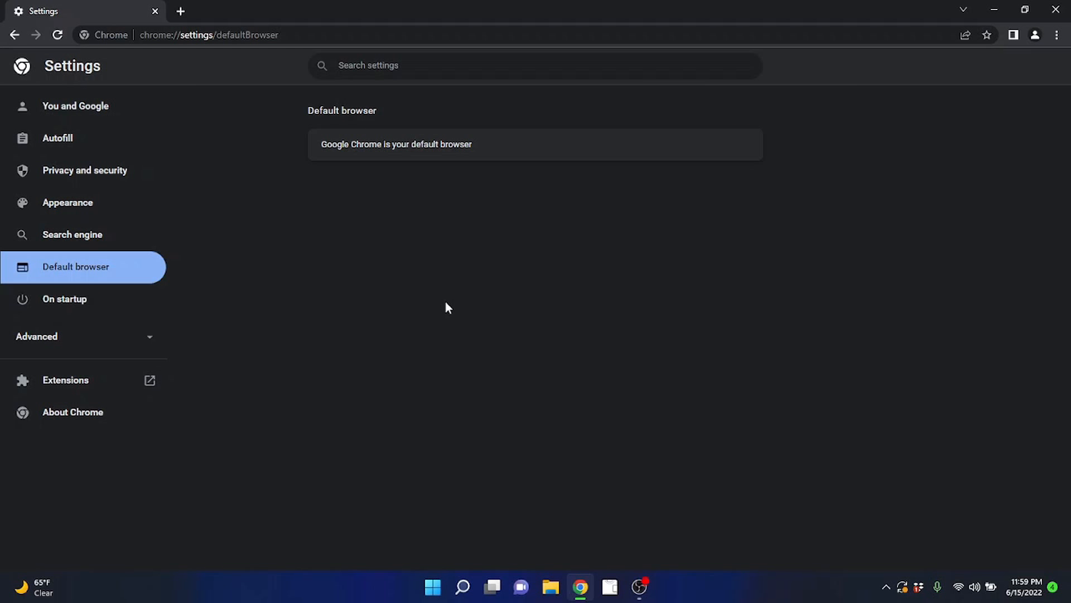
Open the search engine management page in Chrome's settings and review the search engines, site search and inactive shortcuts.
click(91, 237)
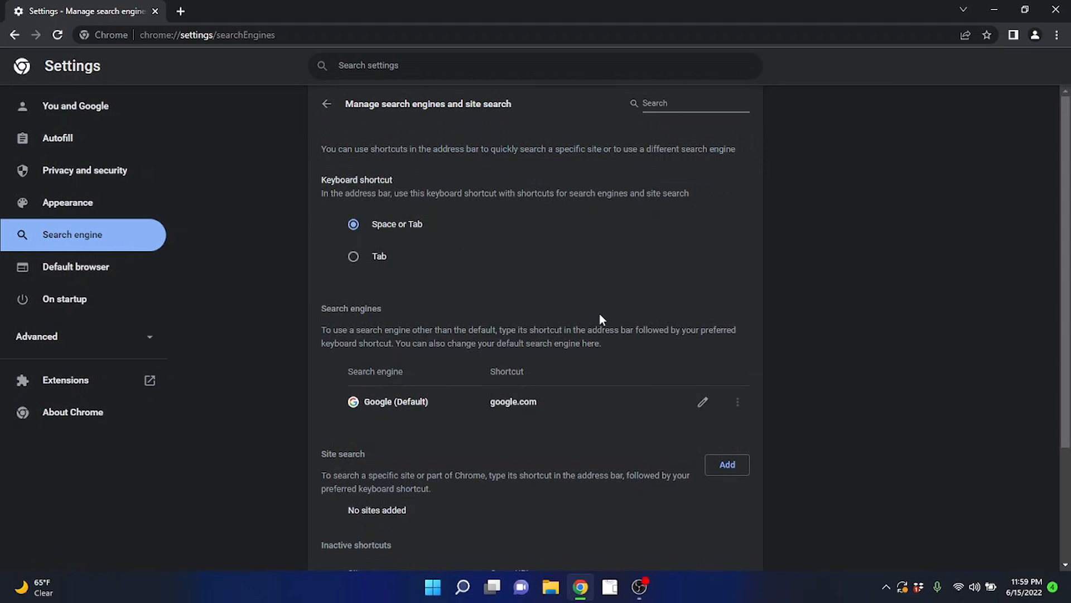
scroll(550, 236, down, 3)
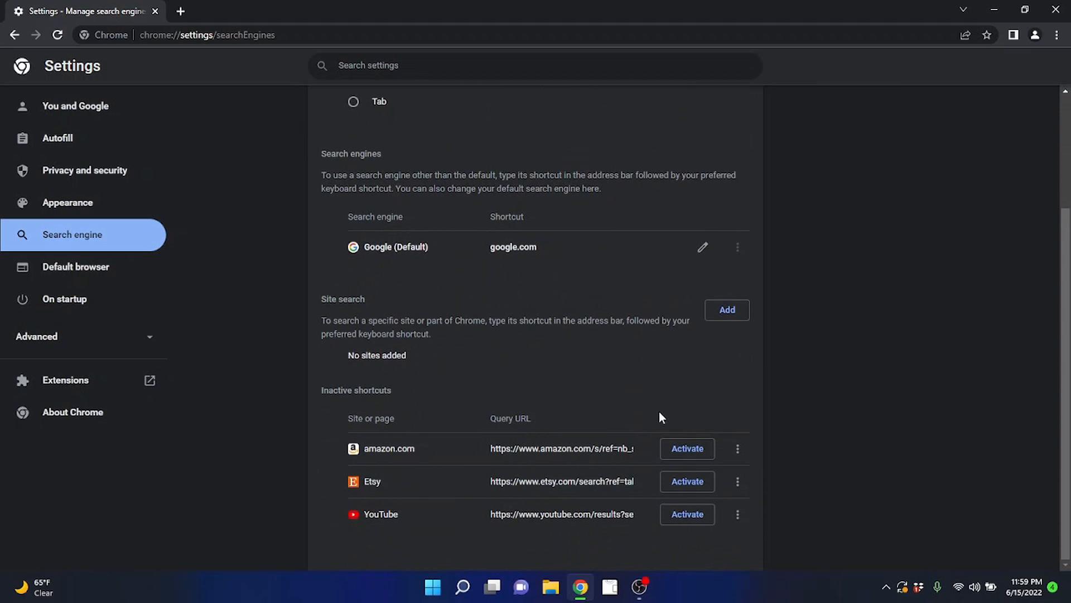
scroll(558, 381, up, 1)
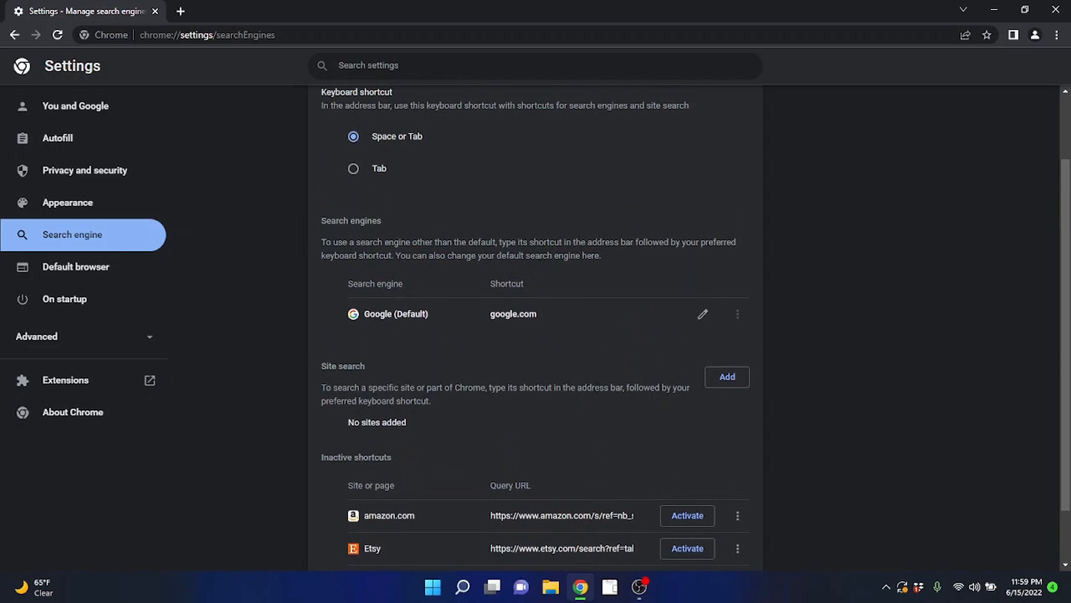
scroll(614, 380, up, 2)
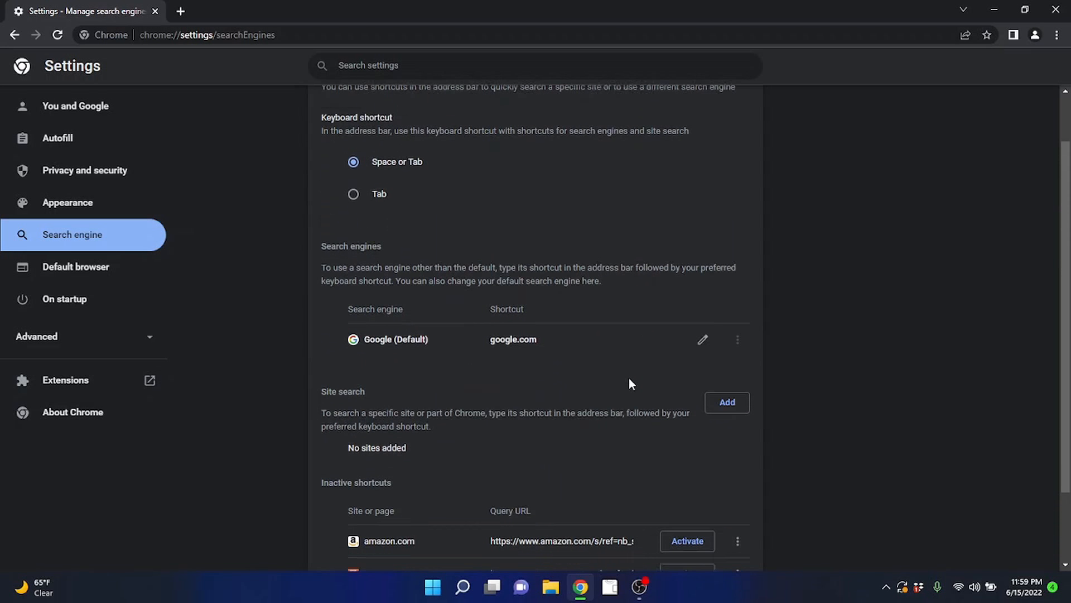
scroll(624, 374, down, 2)
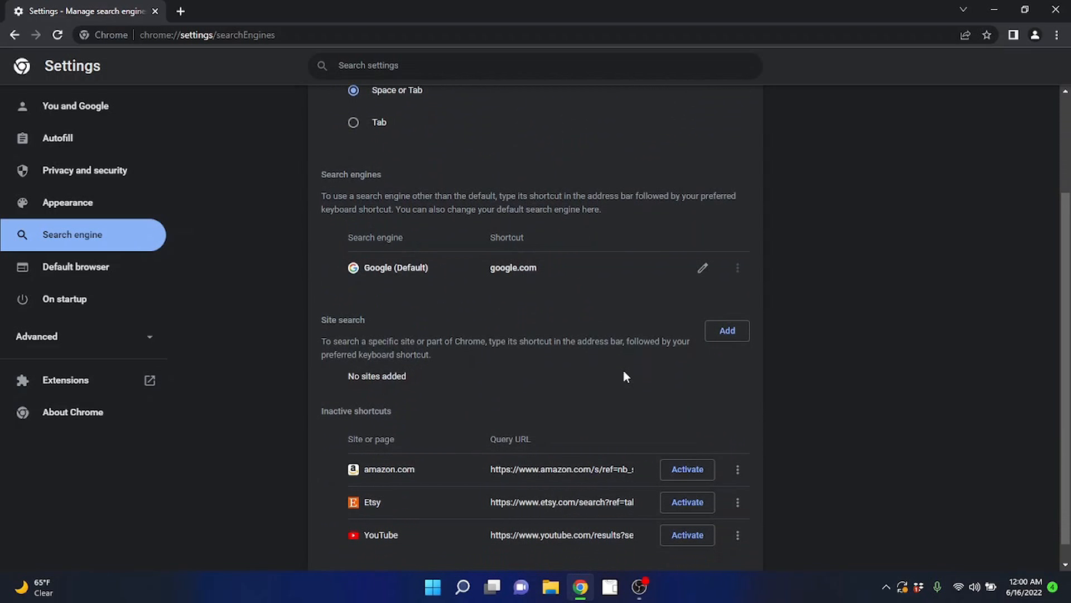
scroll(616, 373, up, 1)
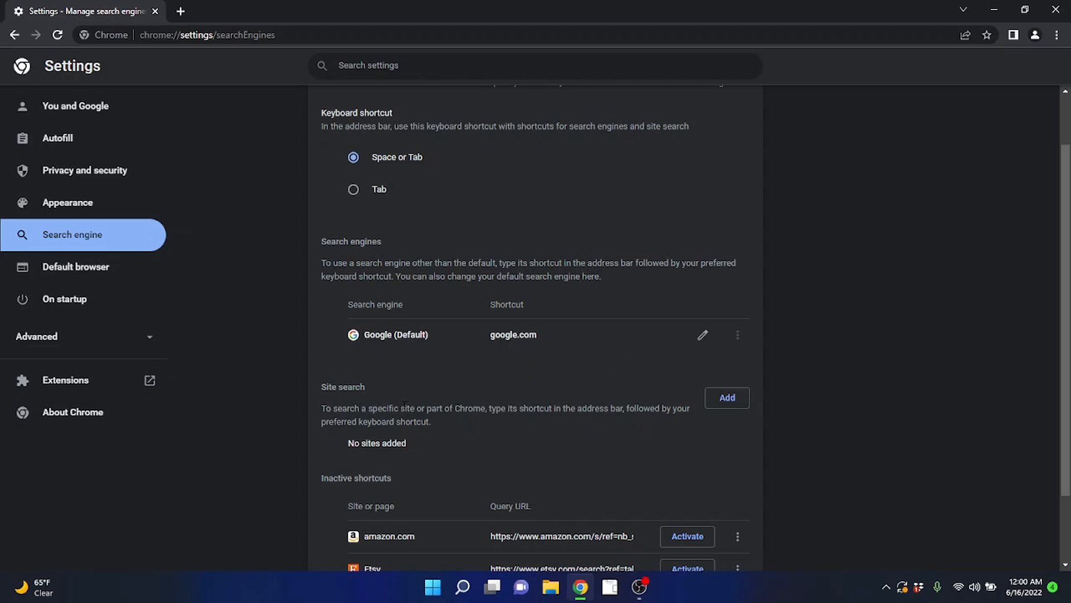
Close the Chrome window and review the full list of installed apps in the Start menu.
scroll(487, 394, up, 2)
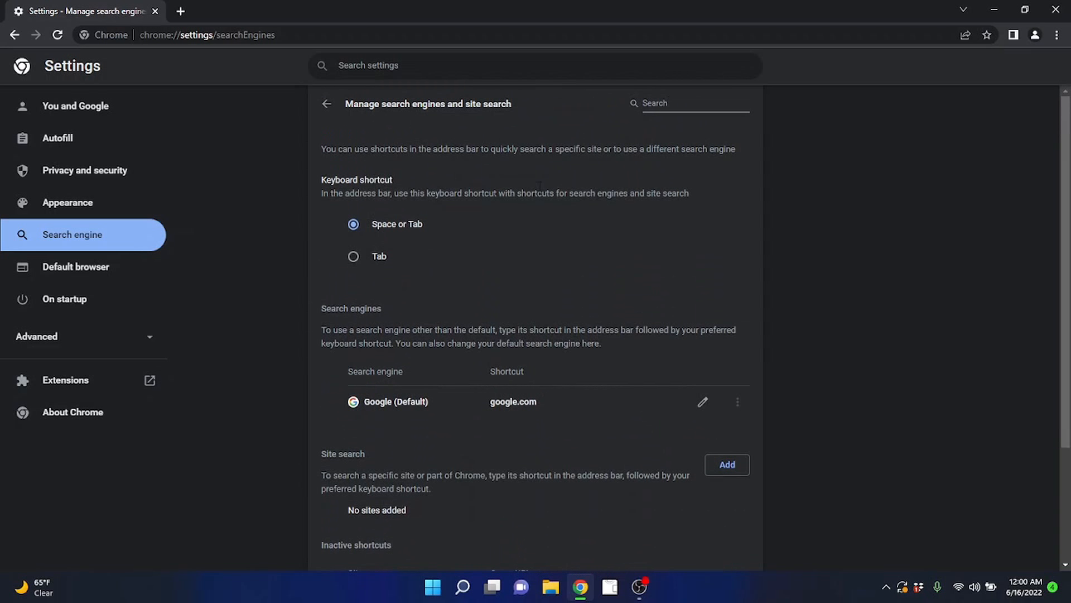
click(1055, 9)
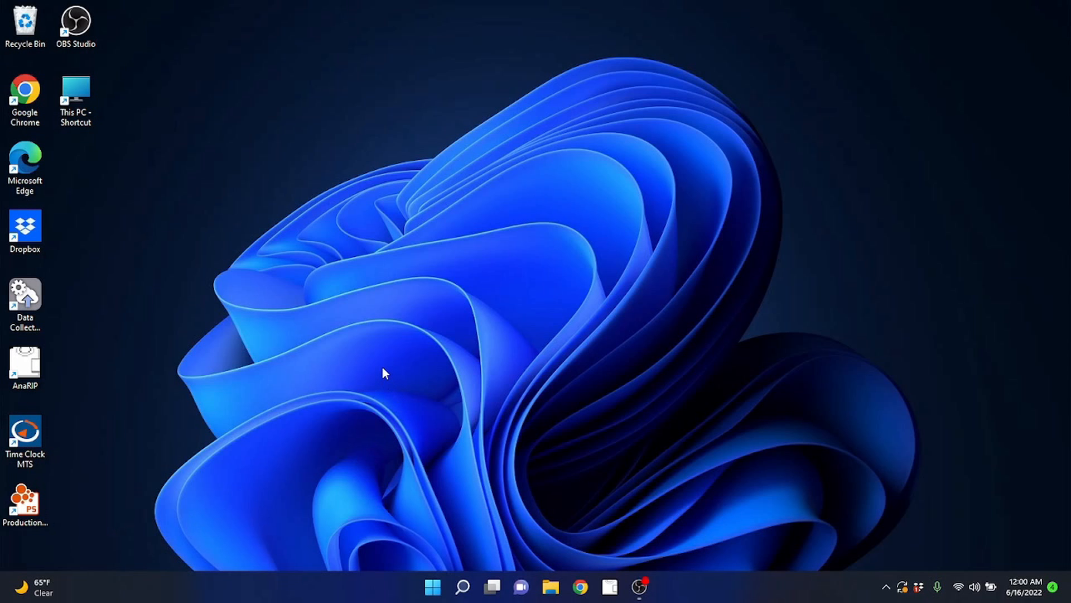
click(433, 588)
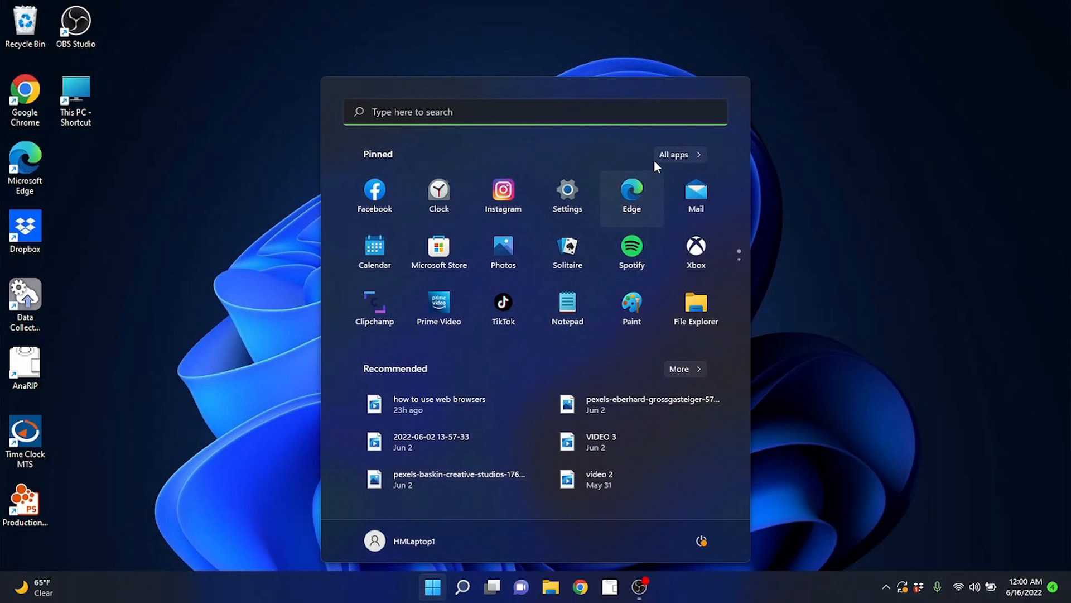
click(692, 156)
scroll(602, 303, down, 15)
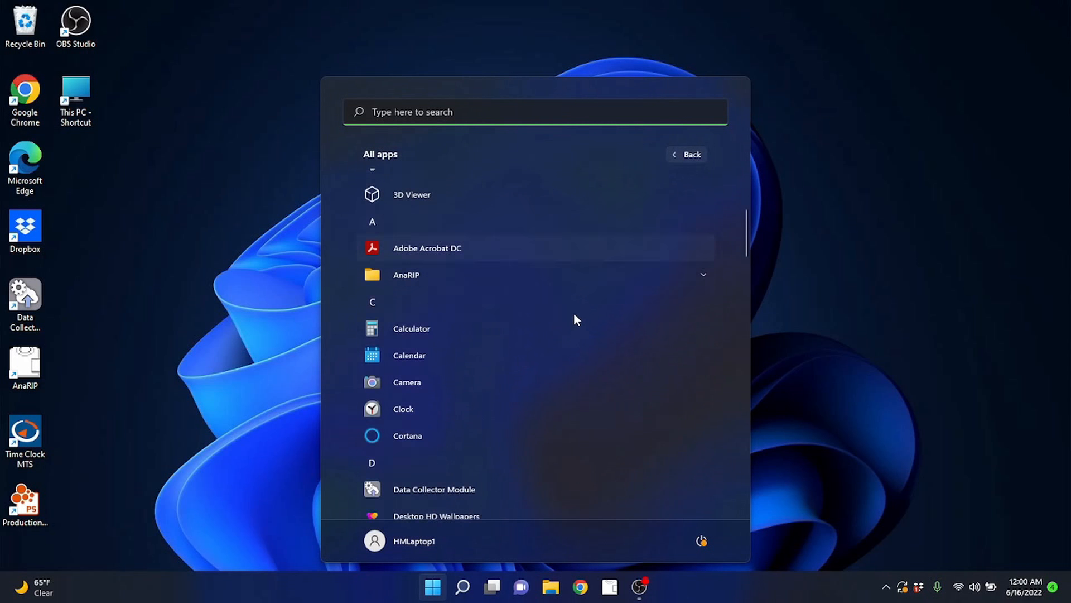
scroll(539, 320, down, 12)
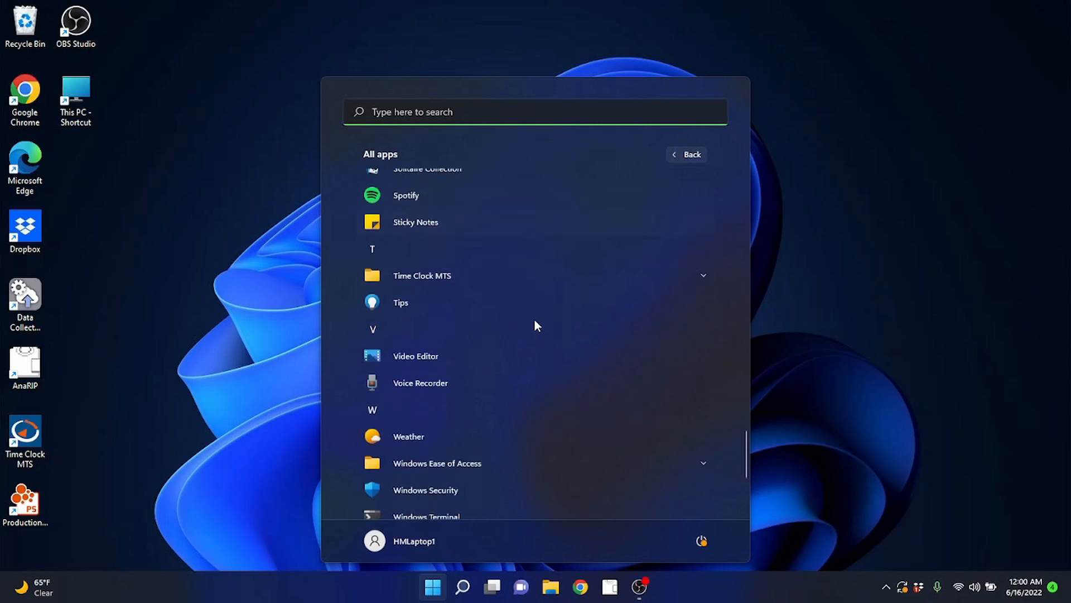
scroll(530, 315, up, 8)
scroll(525, 315, up, 20)
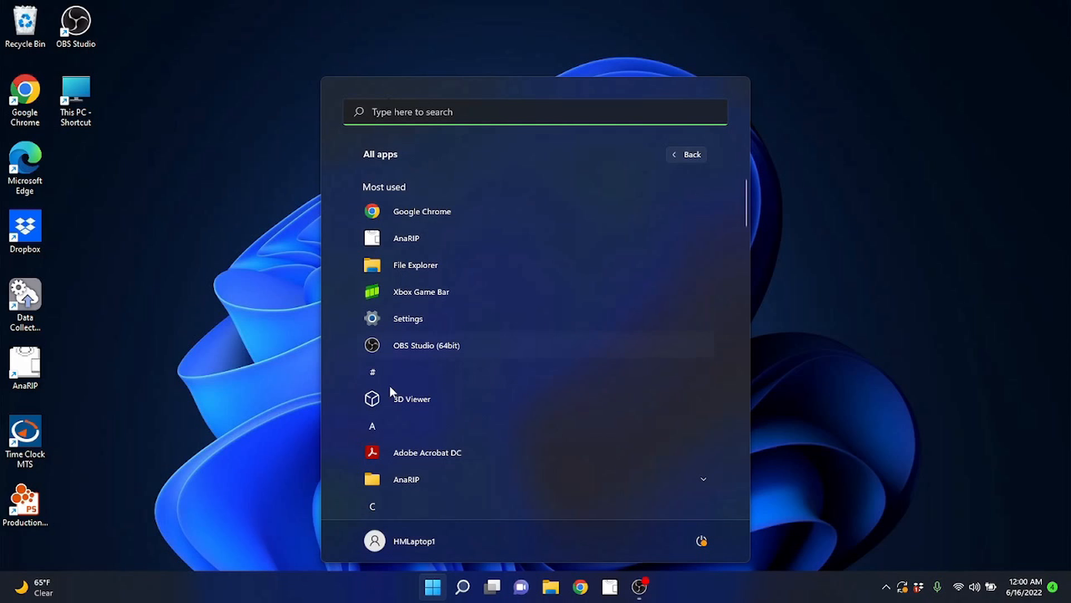
scroll(543, 364, down, 5)
scroll(543, 364, up, 5)
click(685, 161)
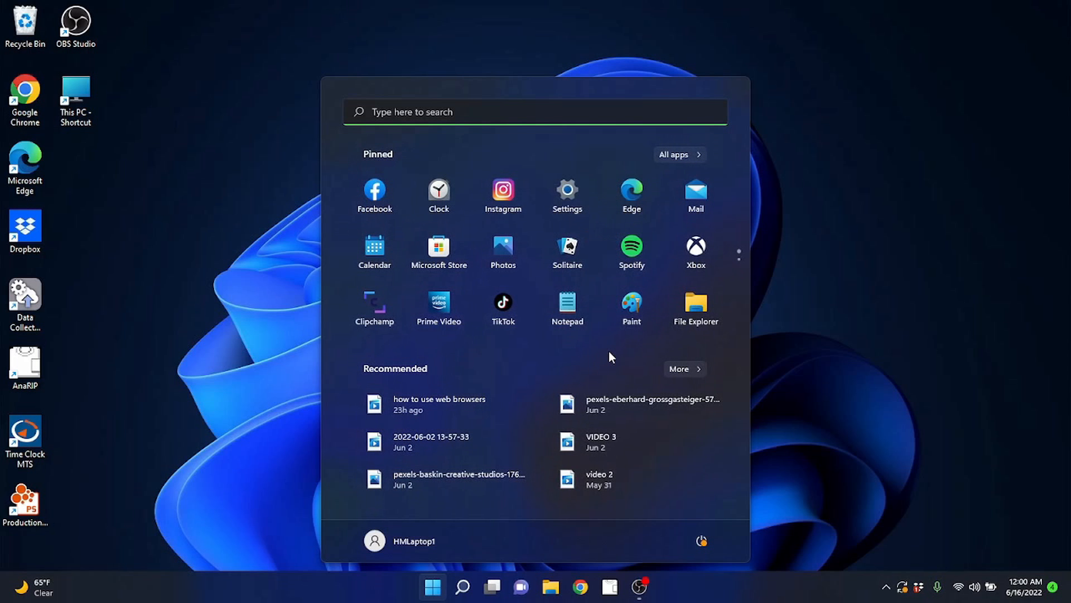
click(291, 458)
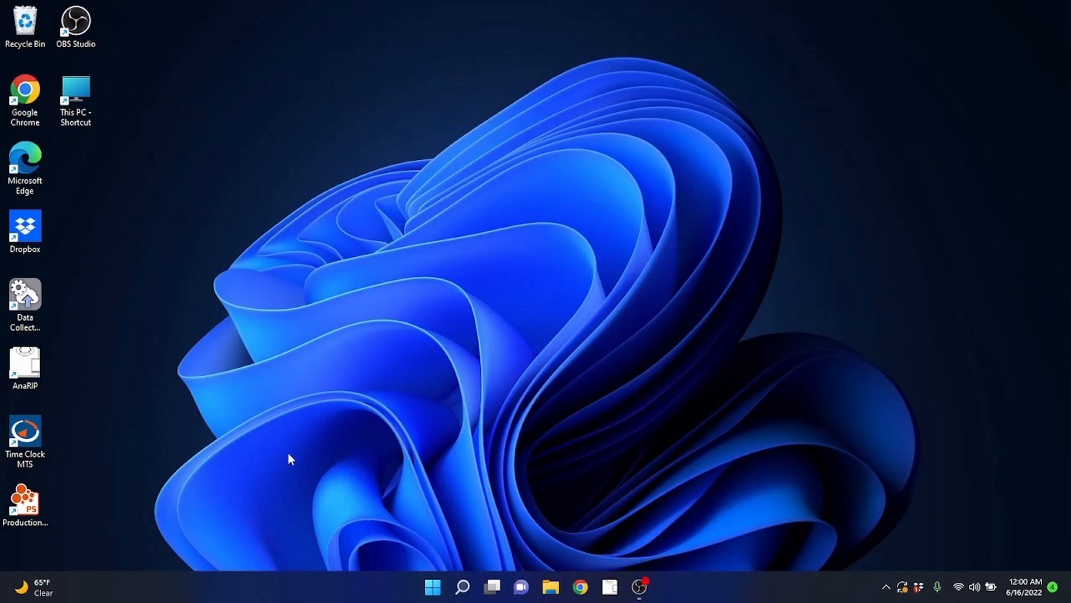
Open Apps and Features, review the complete list of installed apps, and close the Settings window.
right_click(437, 591)
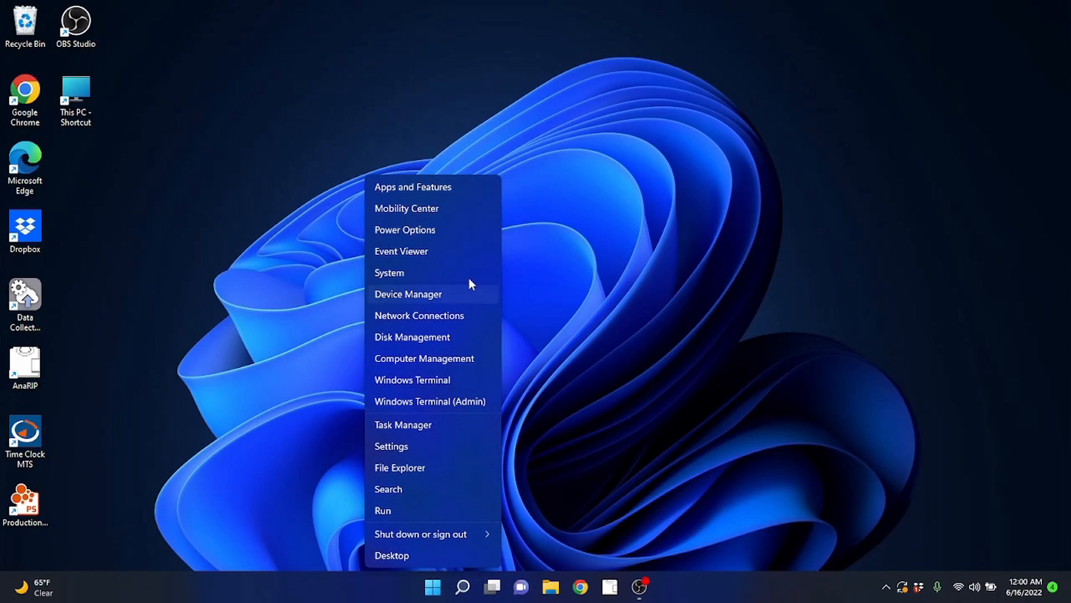
click(465, 189)
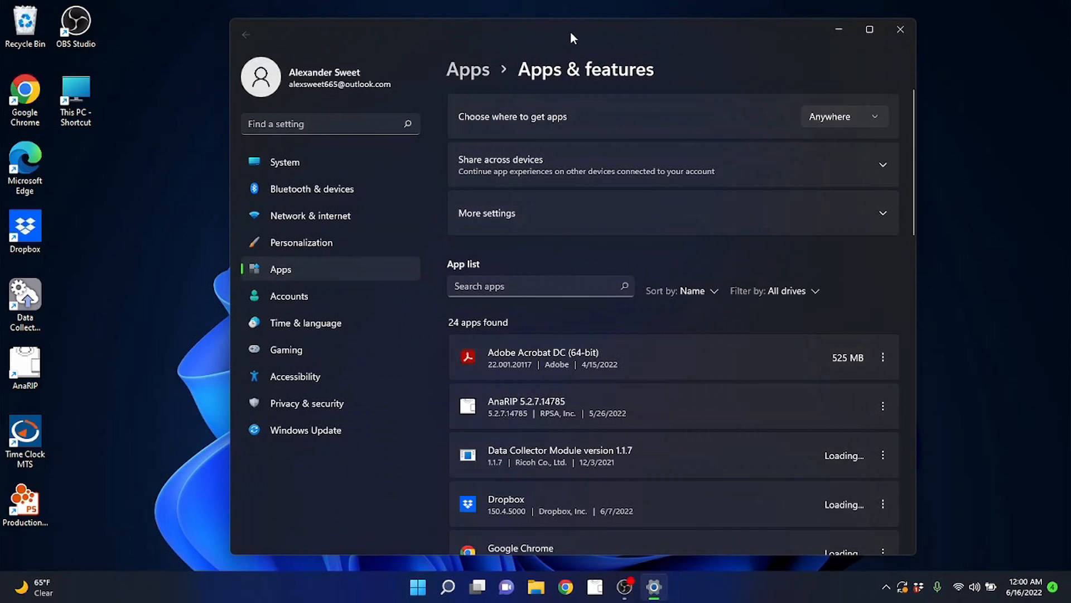
scroll(742, 341, down, 15)
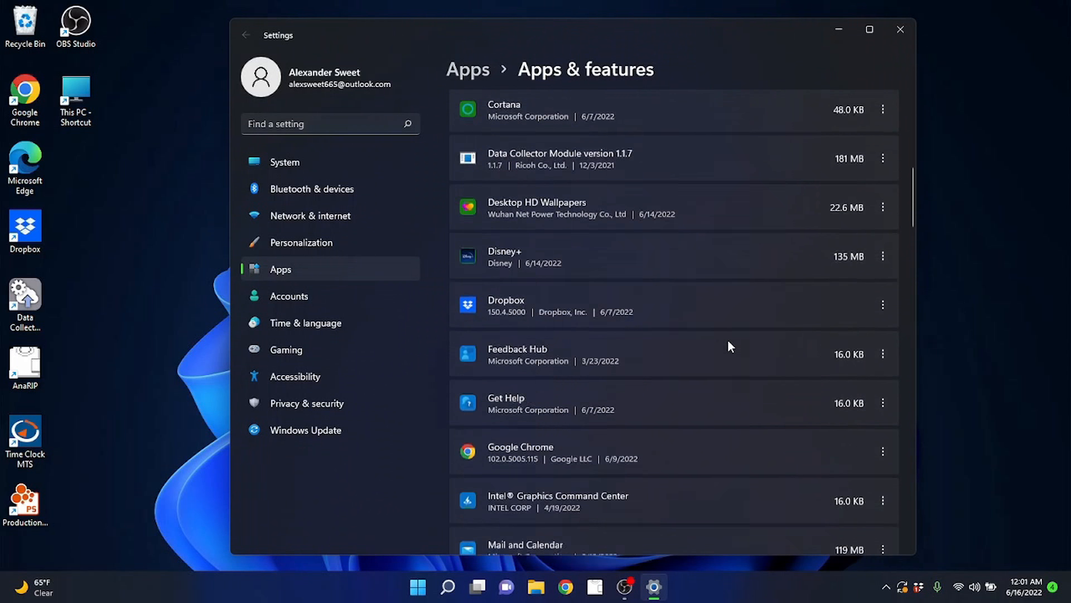
scroll(722, 343, down, 20)
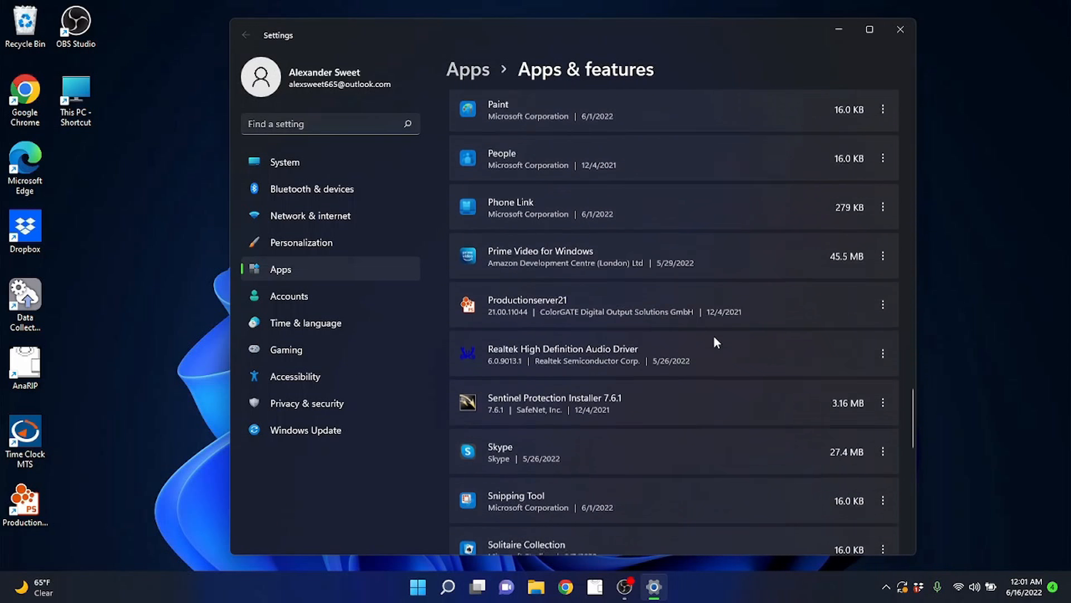
scroll(714, 338, up, 8)
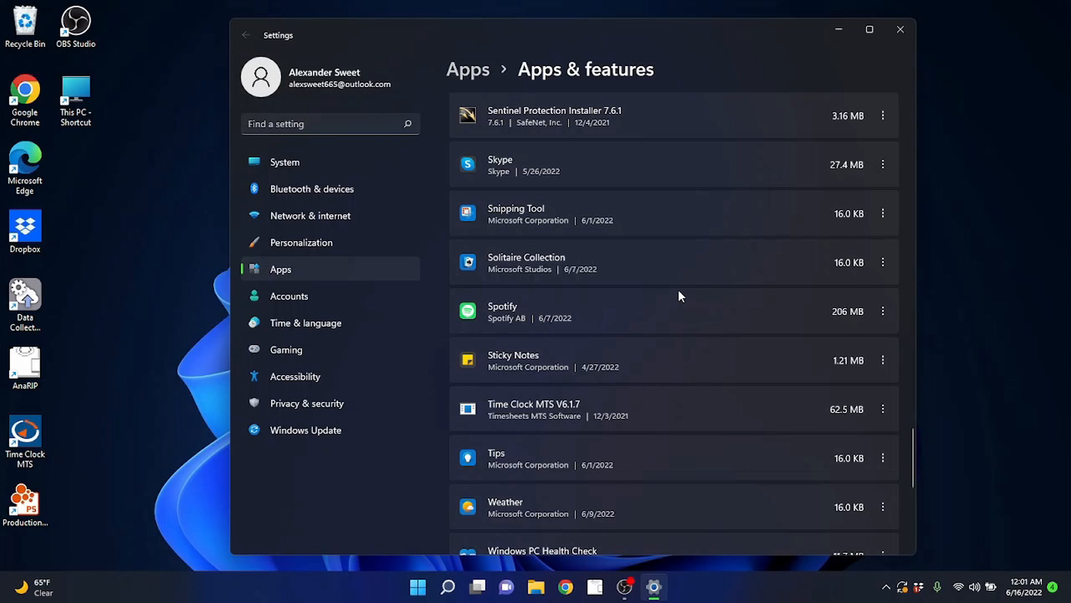
scroll(704, 312, up, 20)
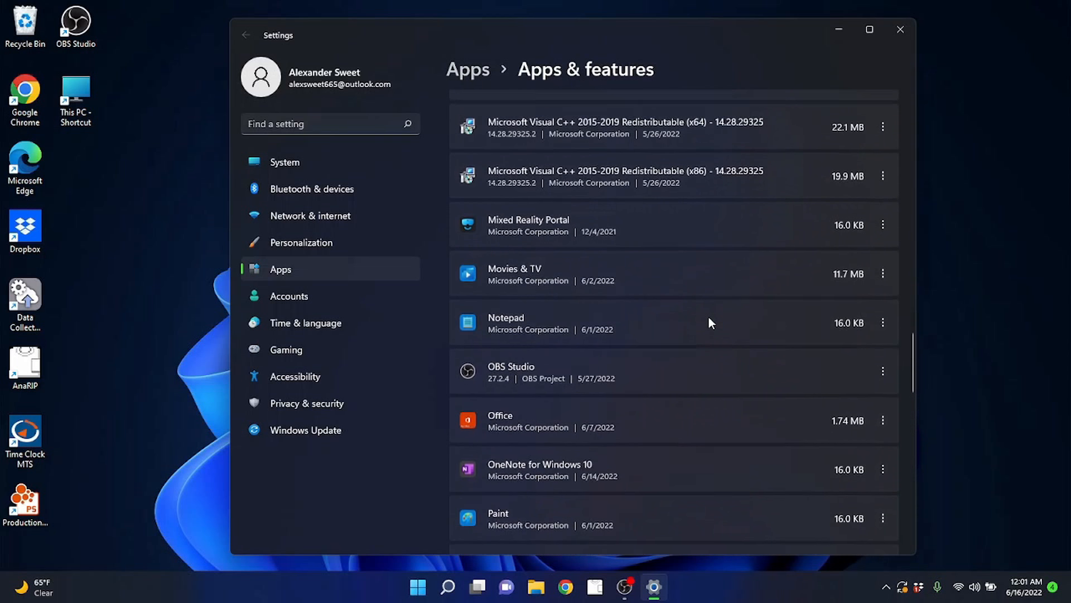
scroll(712, 315, up, 15)
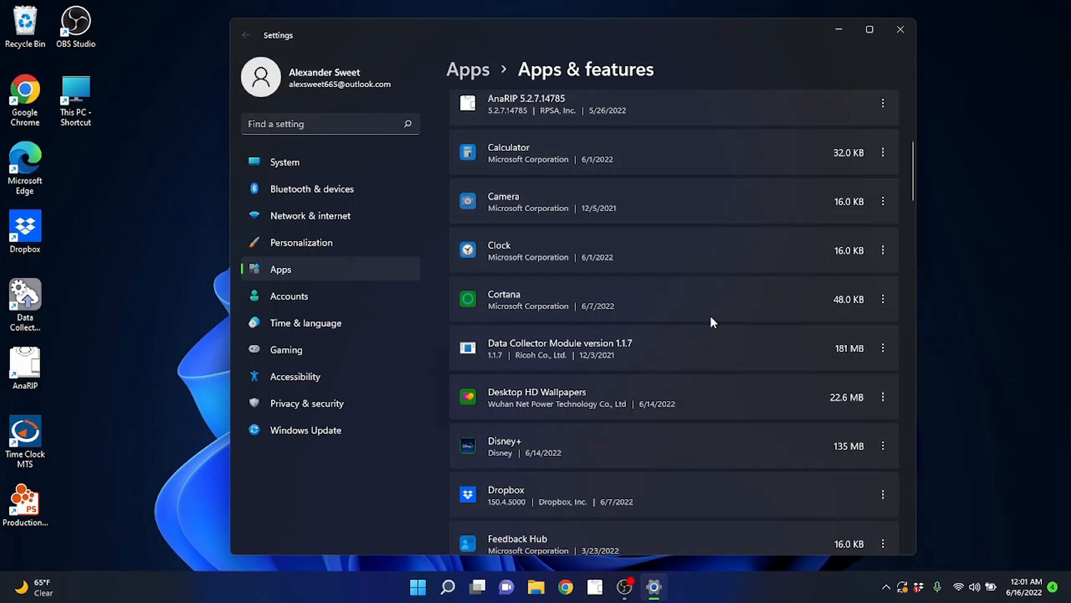
scroll(711, 318, down, 15)
scroll(708, 311, down, 5)
scroll(707, 306, up, 10)
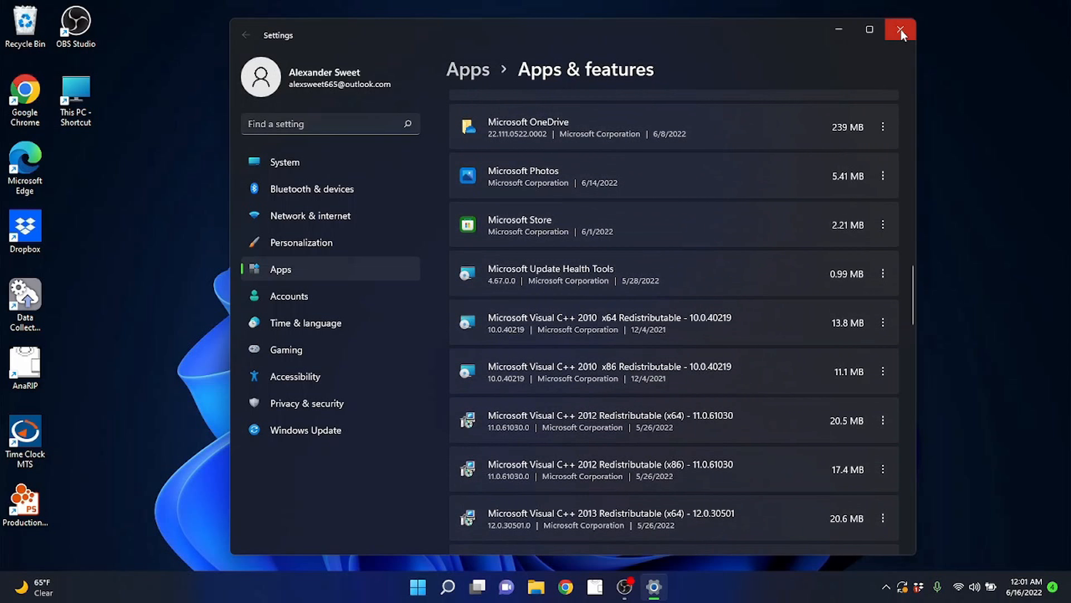
click(900, 31)
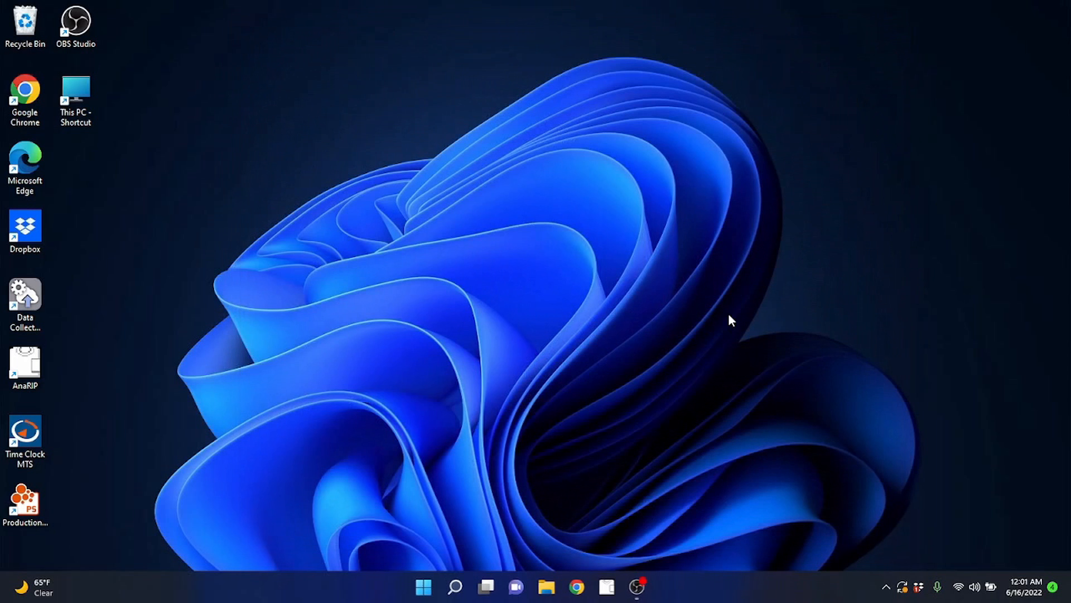
Open Google Chrome and go to adobe.com.
click(581, 586)
click(354, 31)
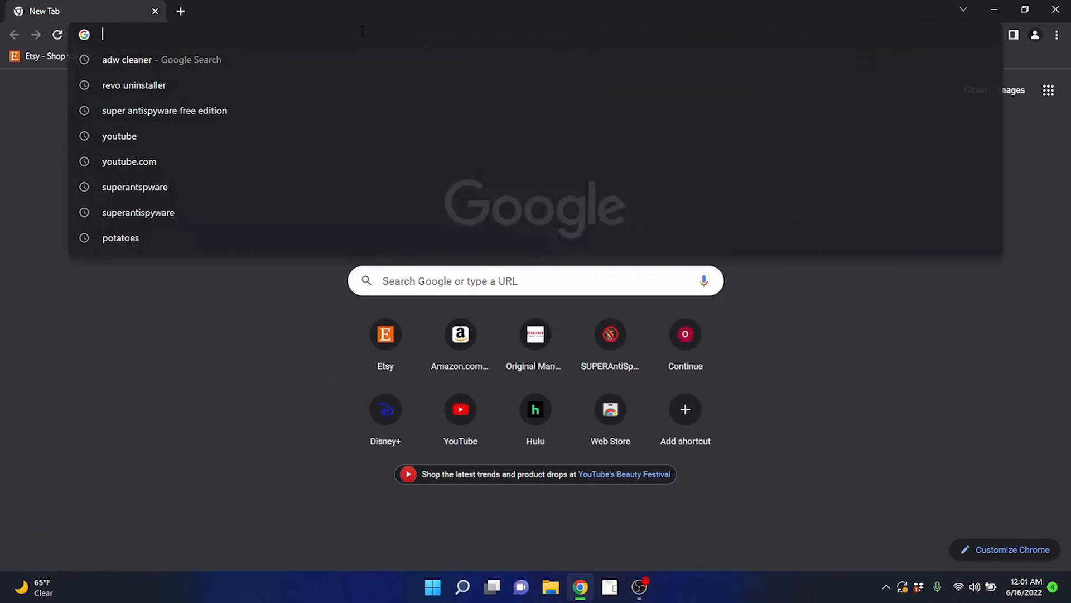
text(adobe.com)
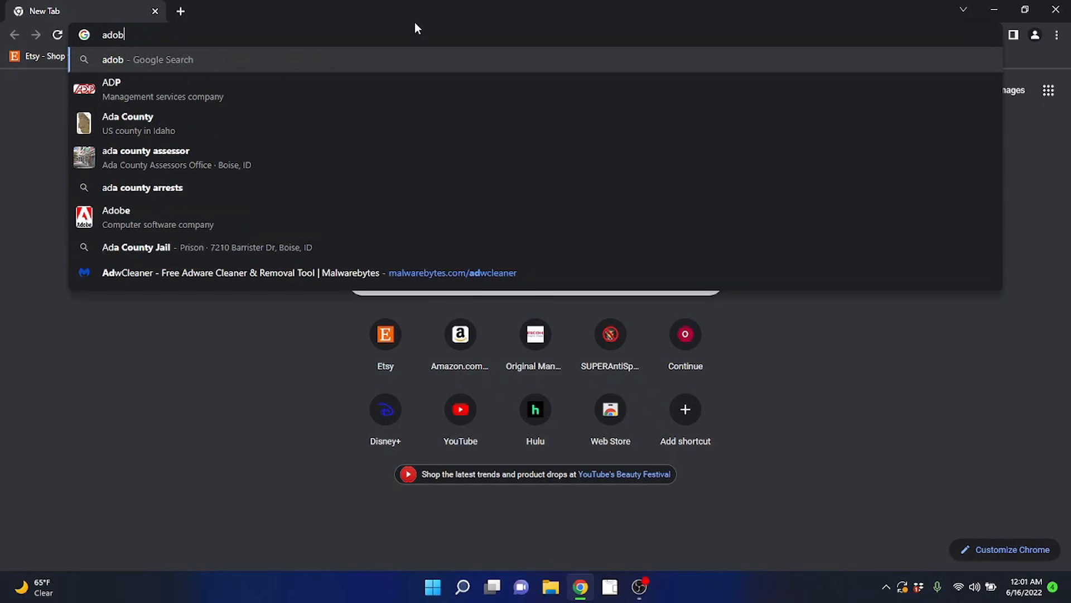
key(Return)
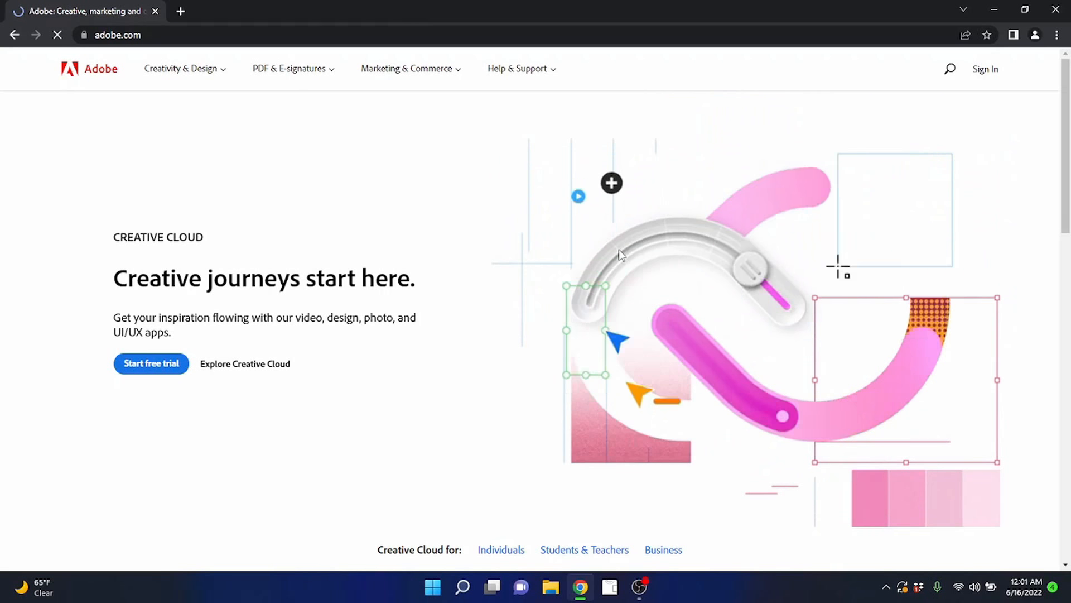
Find the featured downloads in the Adobe home page footer and open the Adobe Acrobat Reader download page.
scroll(586, 283, down, 5)
scroll(574, 291, down, 6)
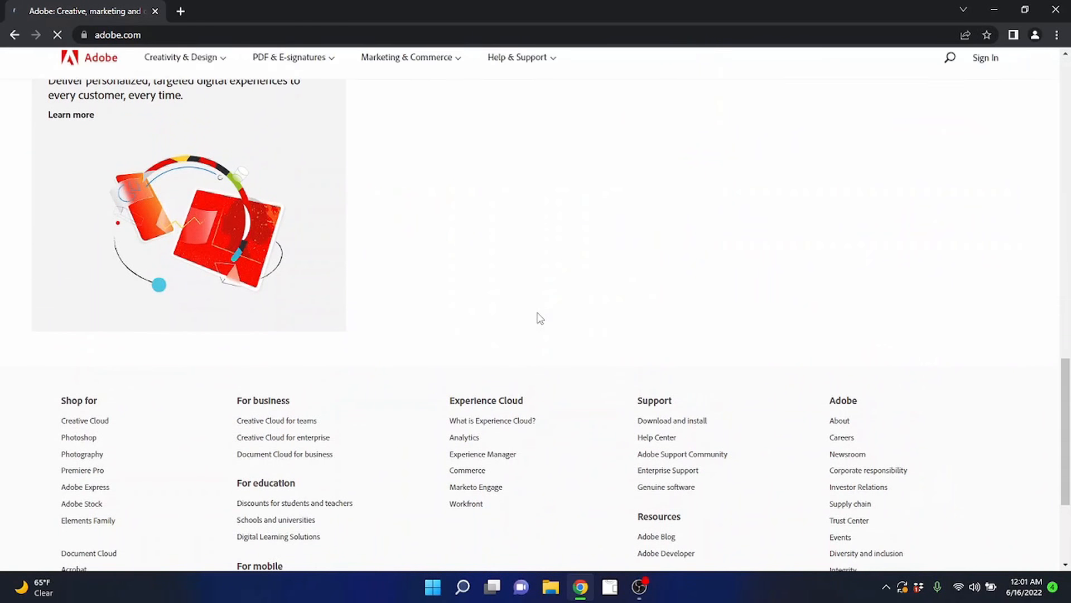
scroll(521, 311, up, 7)
scroll(521, 312, down, 15)
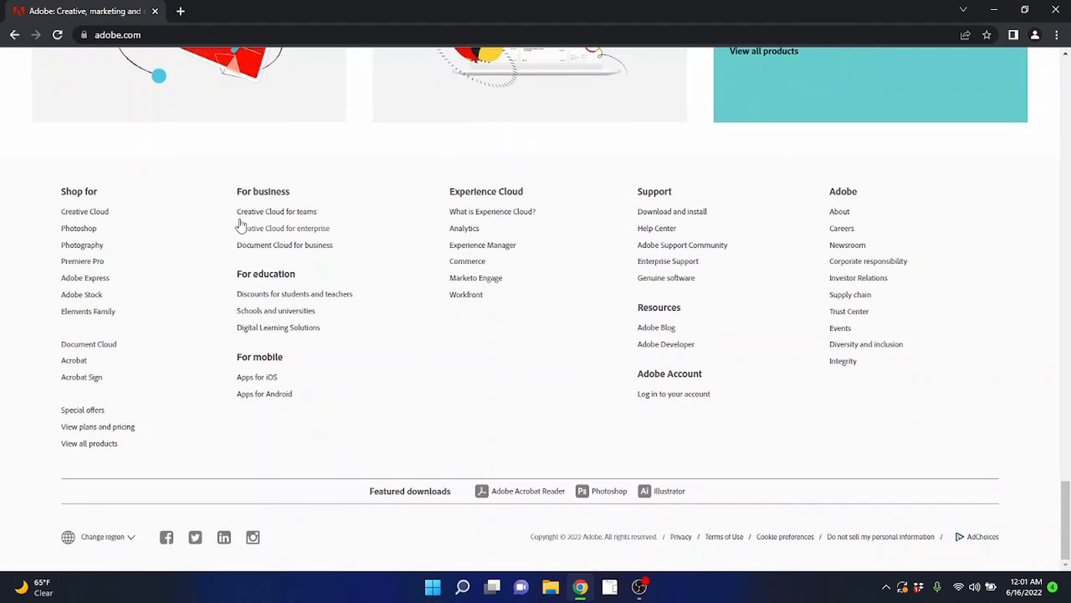
scroll(481, 374, up, 5)
scroll(485, 363, down, 5)
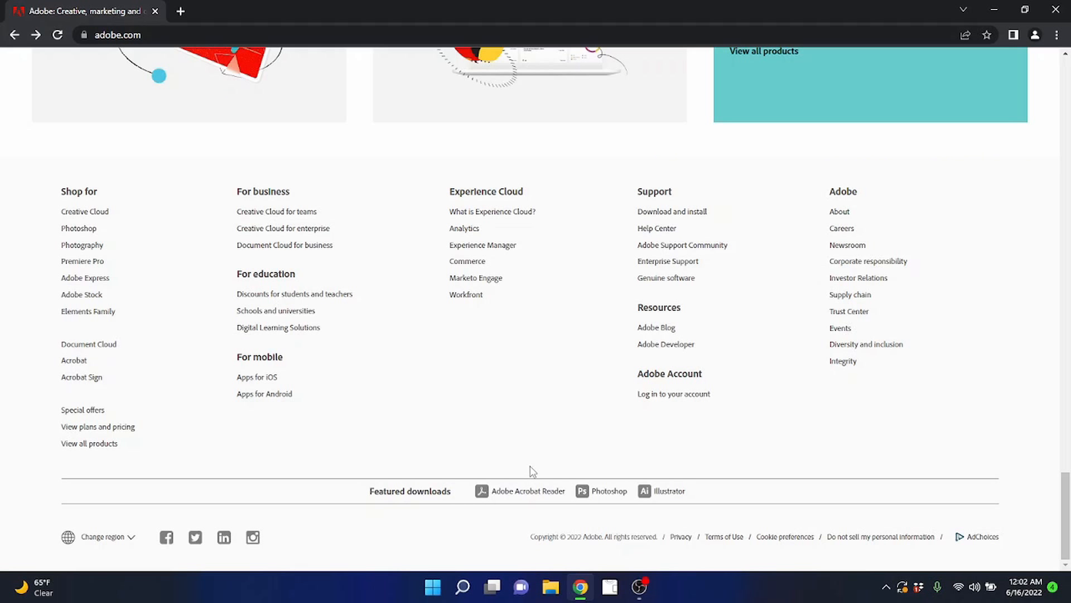
scroll(567, 466, up, 6)
scroll(567, 446, down, 8)
click(512, 494)
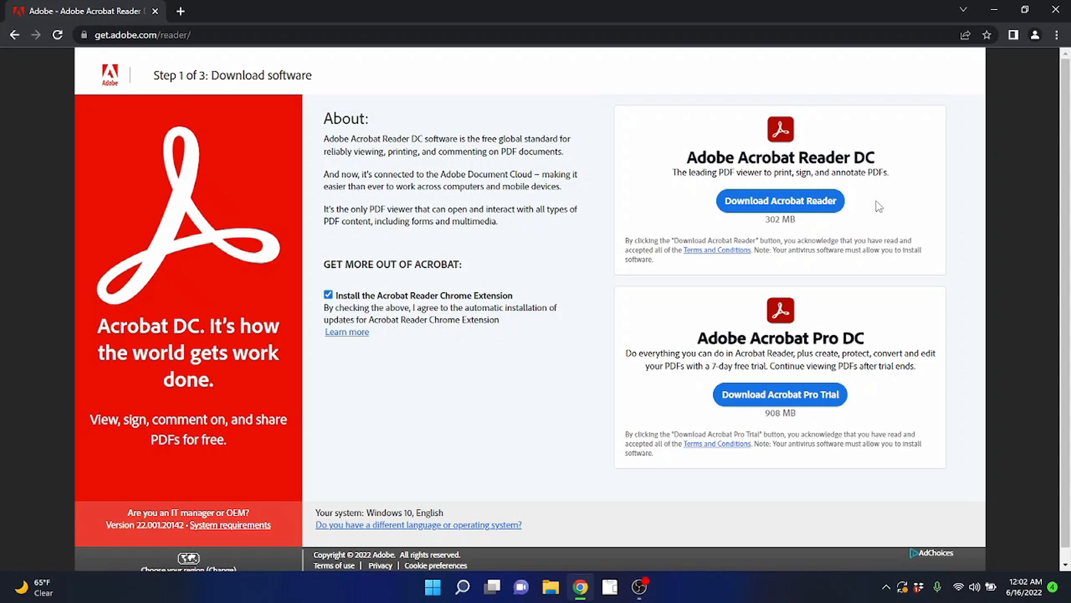
Download the Adobe Acrobat Reader DC installer and view the installation instructions.
click(810, 207)
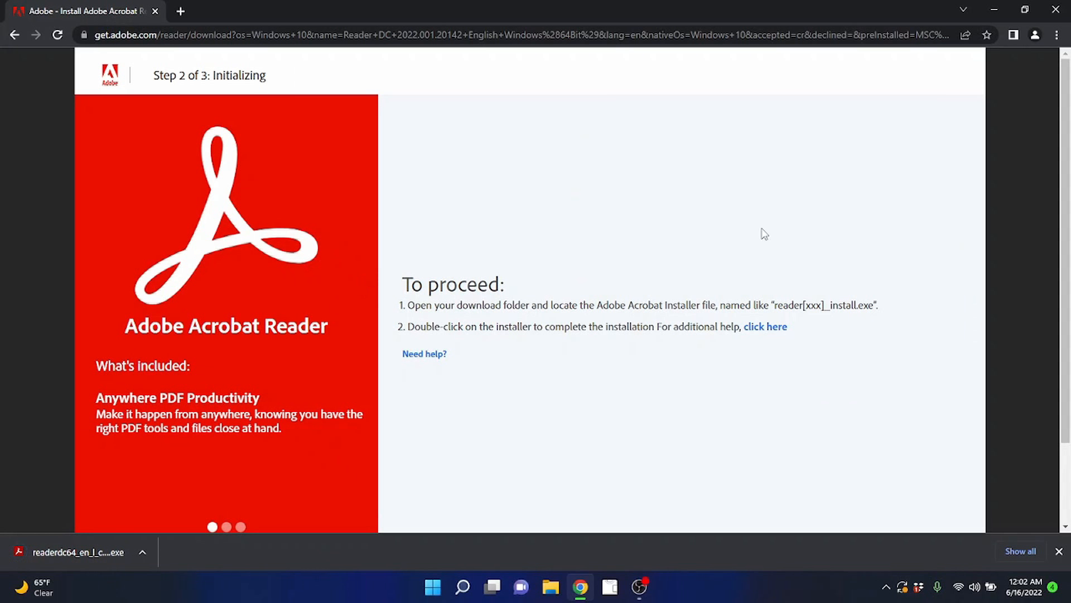
scroll(390, 351, down, 3)
scroll(438, 357, up, 3)
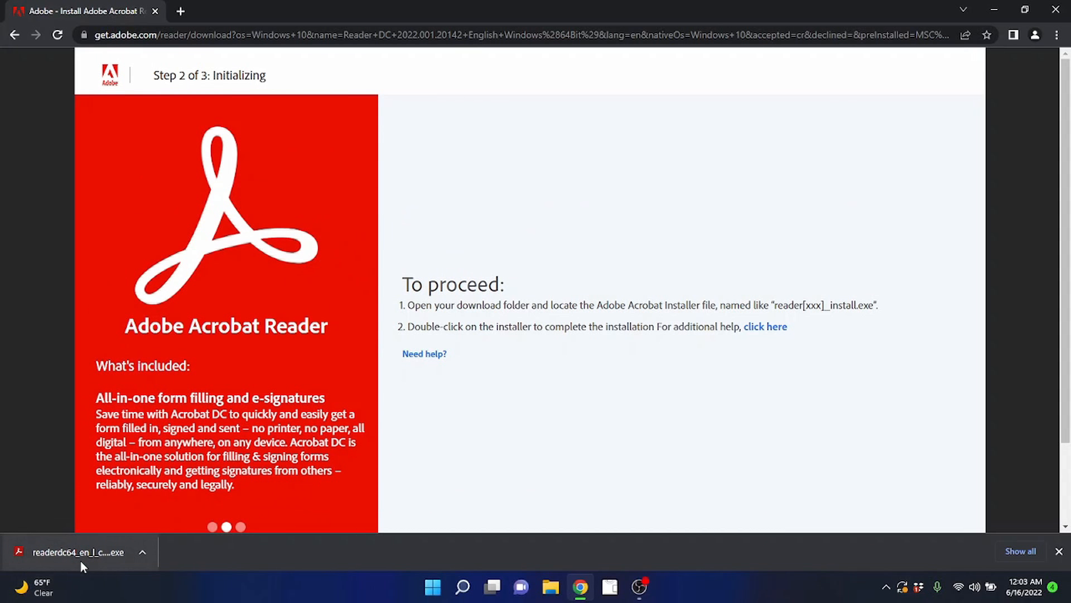
Return to the Acrobat Reader download page and review the optional Chrome extension offer and download choices.
click(13, 35)
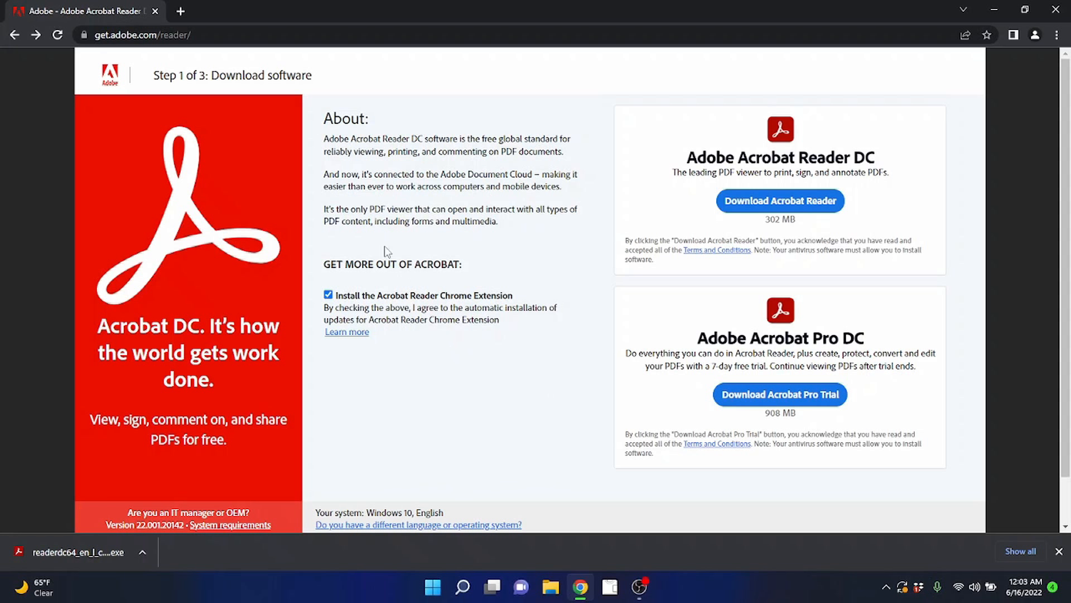
scroll(411, 311, down, 1)
scroll(434, 320, up, 1)
scroll(411, 321, down, 1)
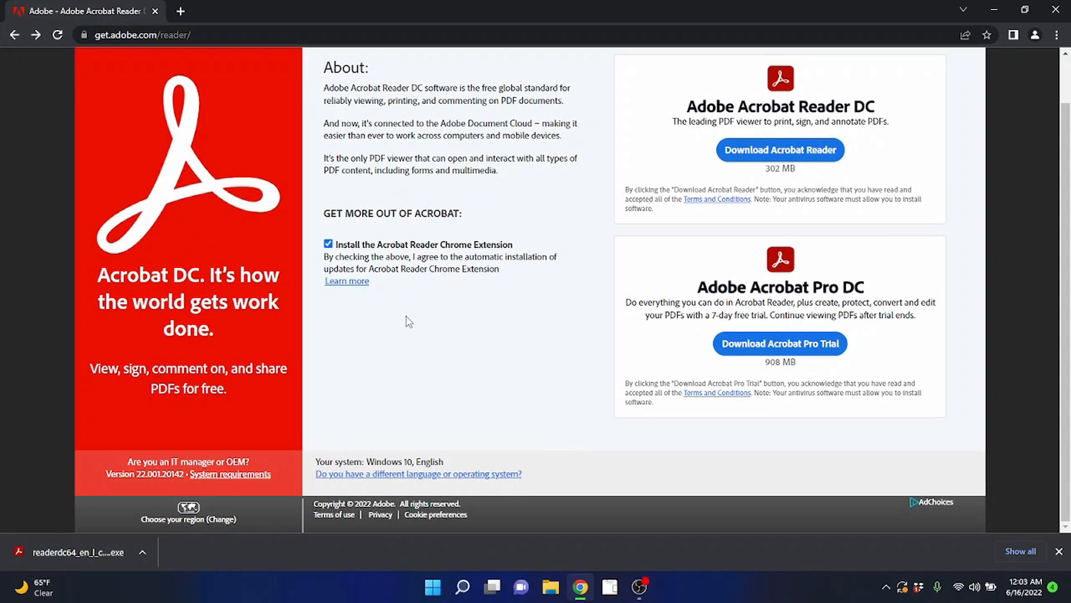
scroll(409, 322, up, 1)
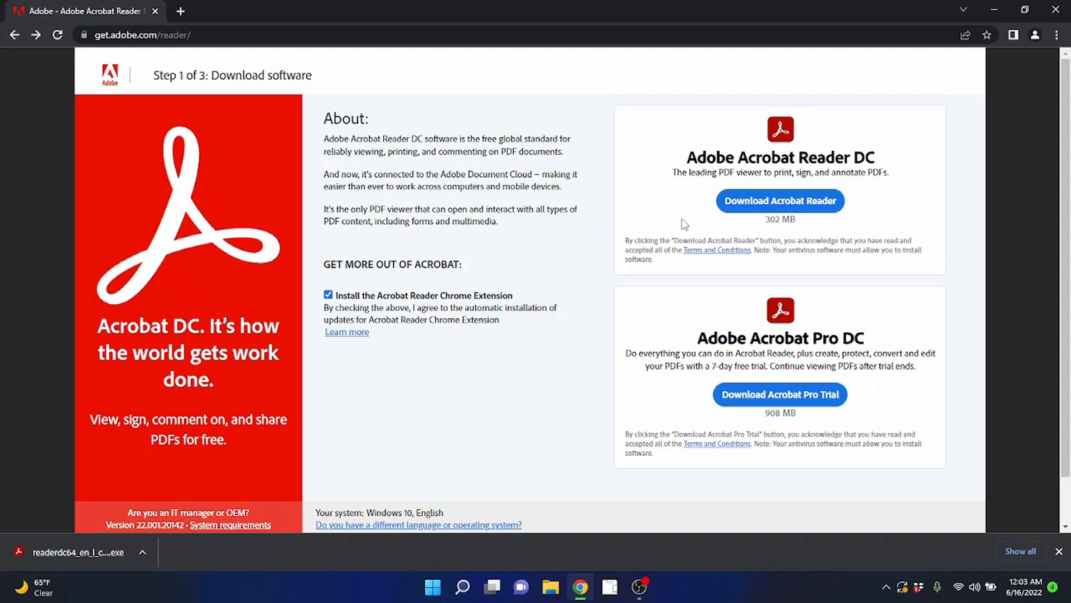
Download the Acrobat Reader installer again, run the first downloaded copy, and close the installer with its completion page.
click(741, 207)
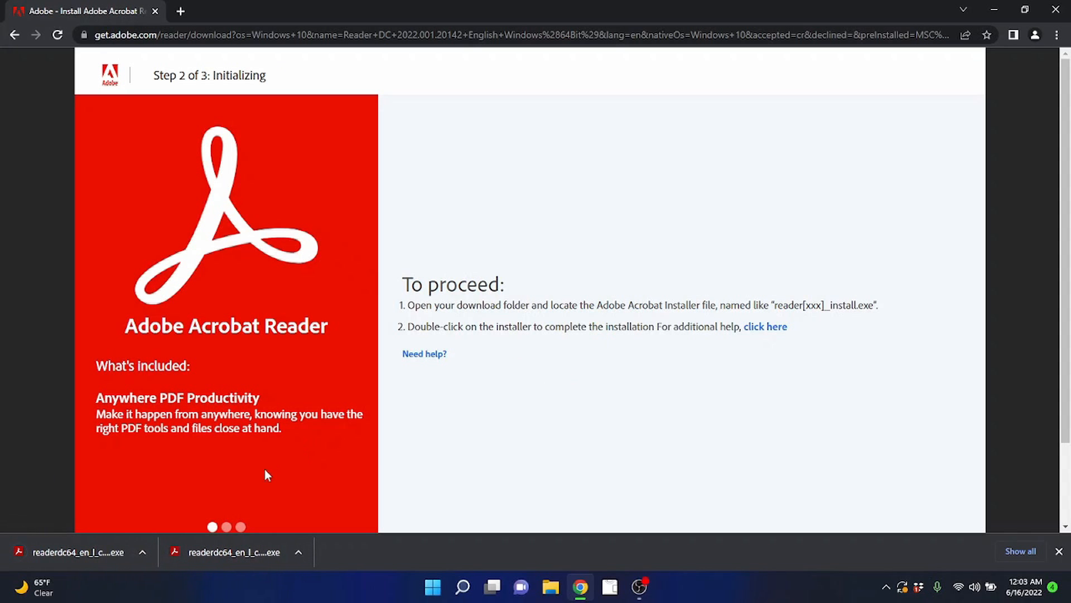
click(86, 546)
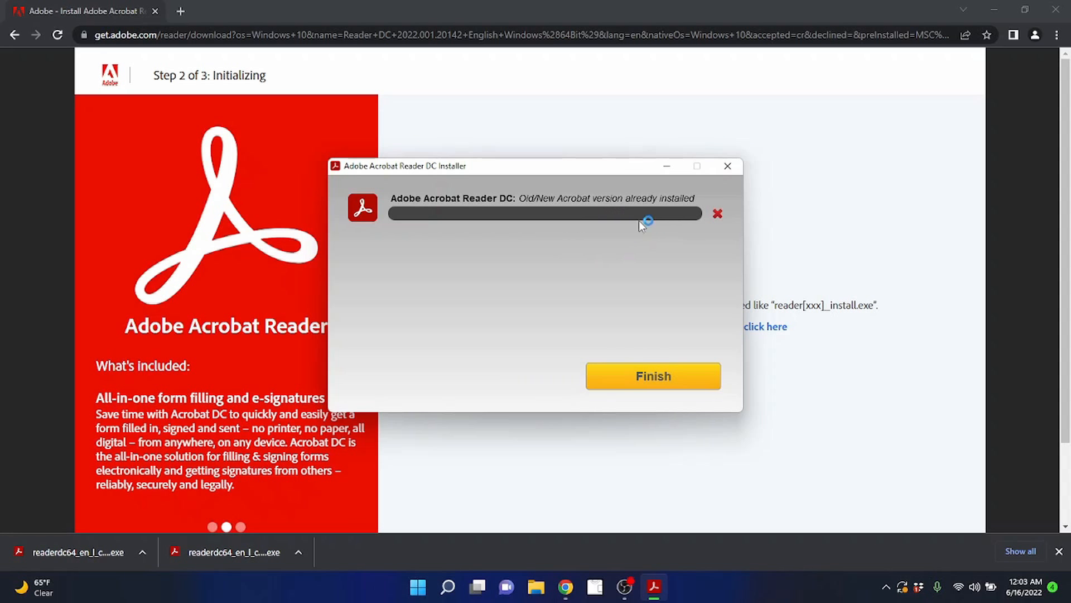
click(674, 379)
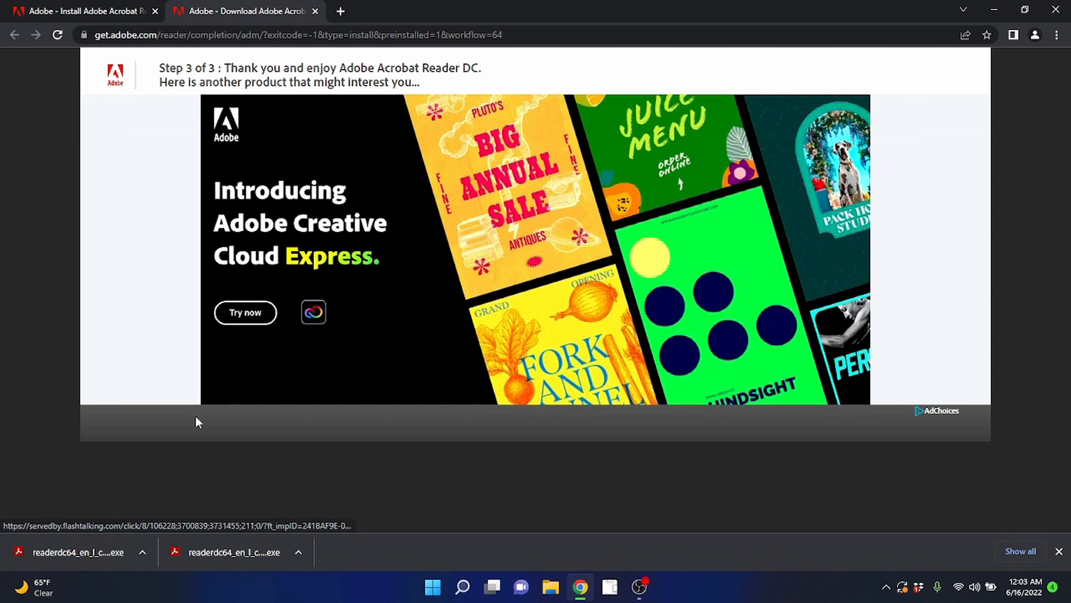
click(315, 10)
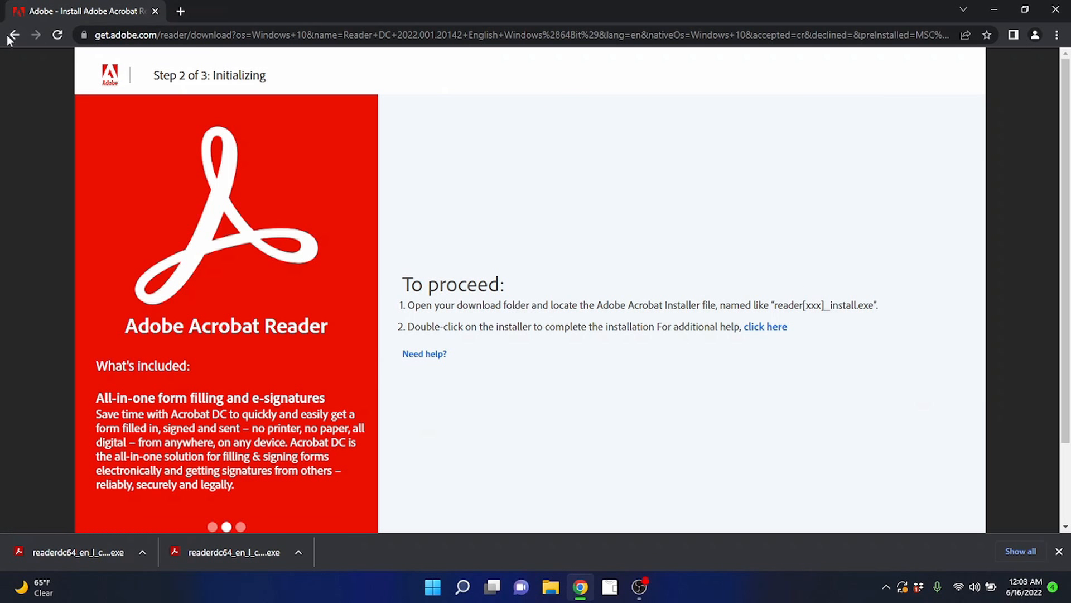
Go back to the Acrobat Reader download page and deselect the Acrobat Reader Chrome Extension installation.
click(11, 36)
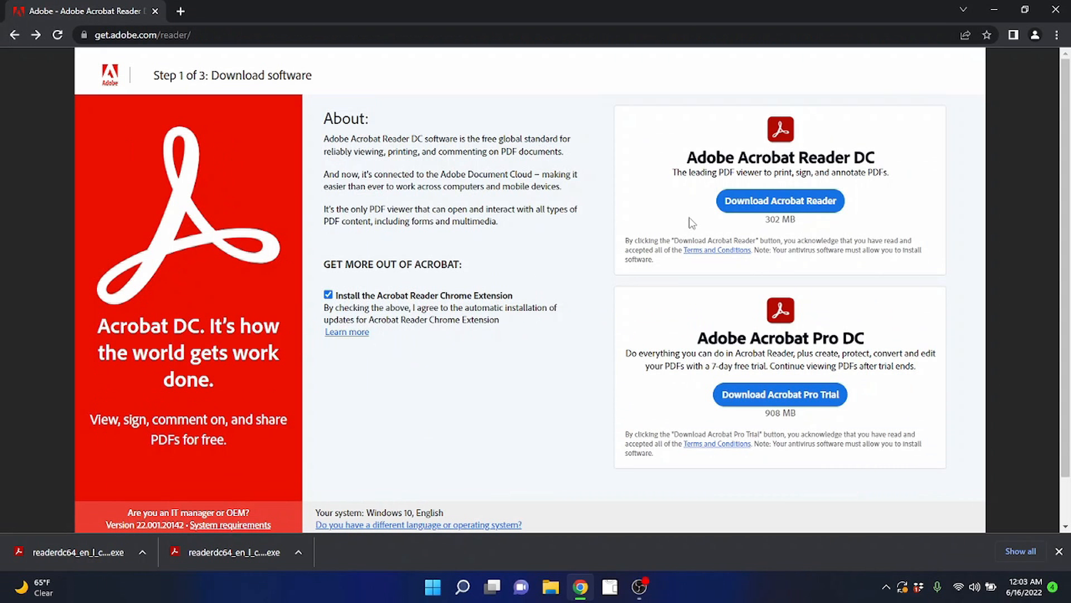
click(328, 295)
scroll(502, 412, down, 1)
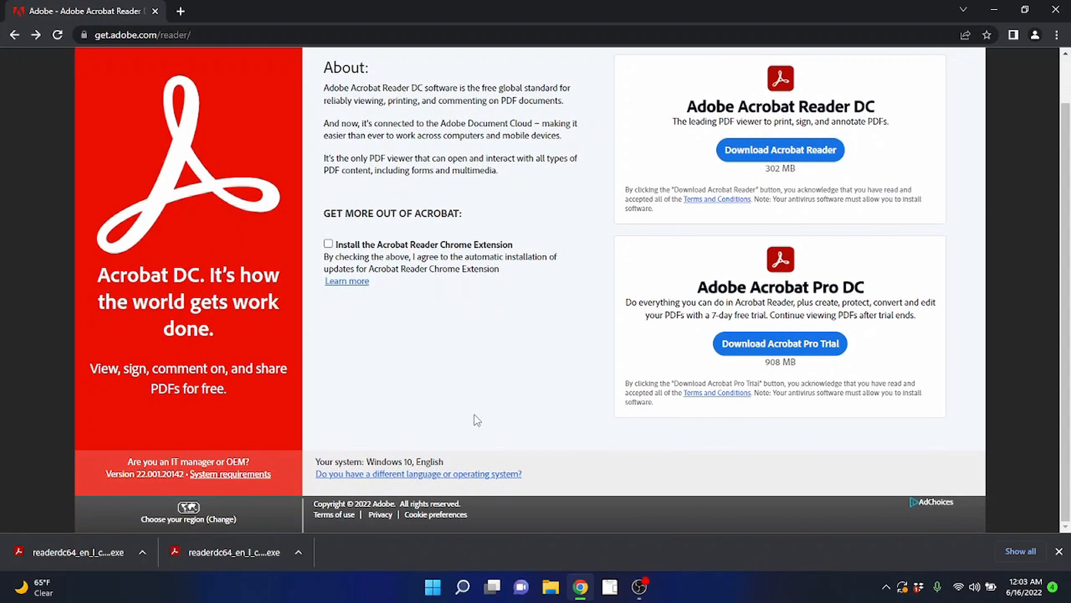
Close the browser with the Acrobat Reader page and open the Windows Apps & features settings.
scroll(459, 424, up, 1)
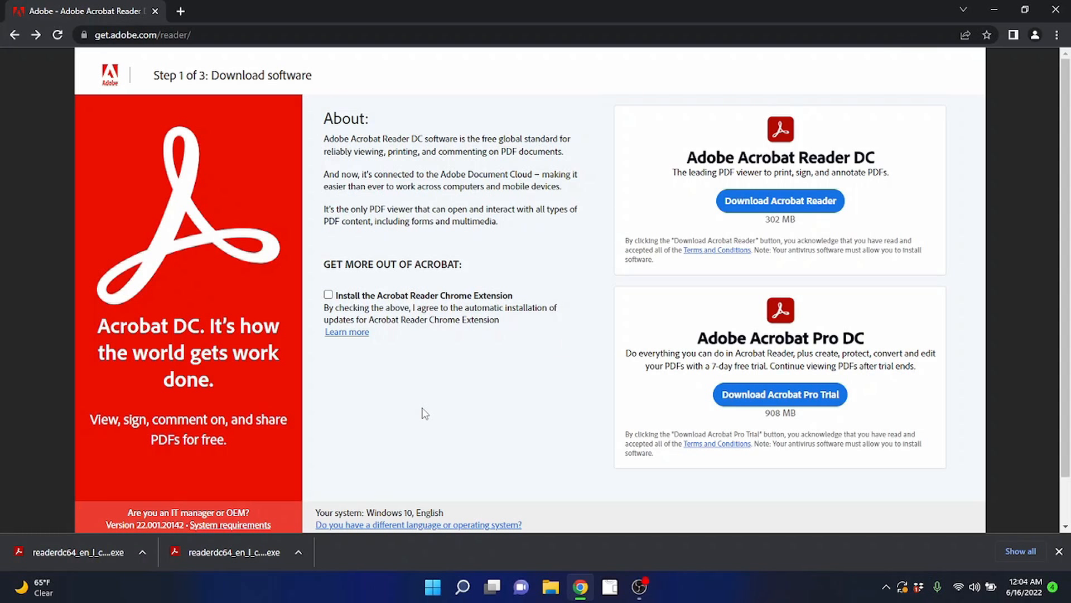
click(1059, 6)
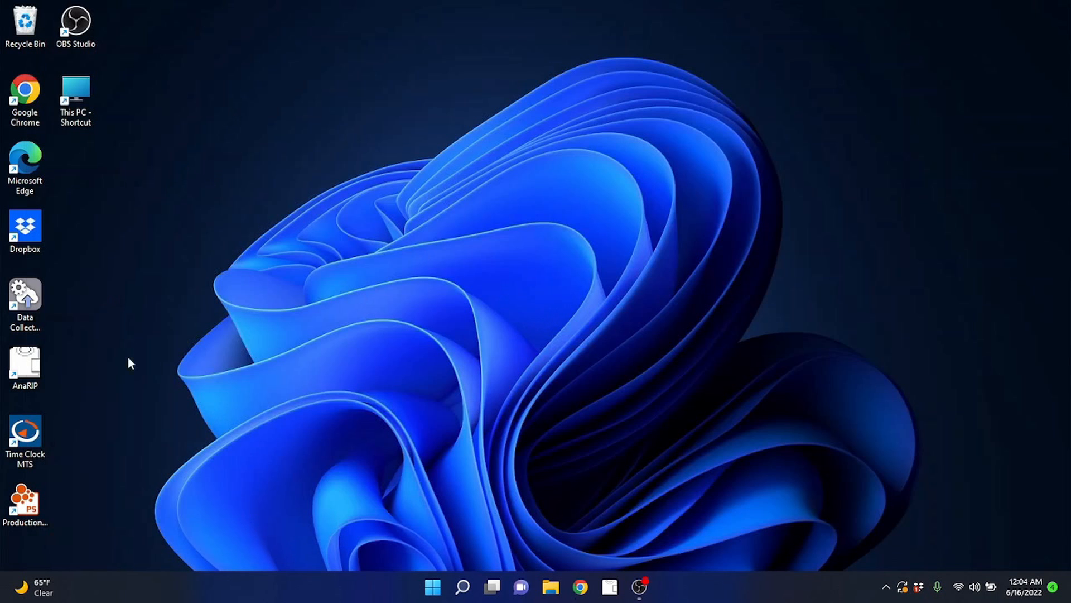
right_click(446, 588)
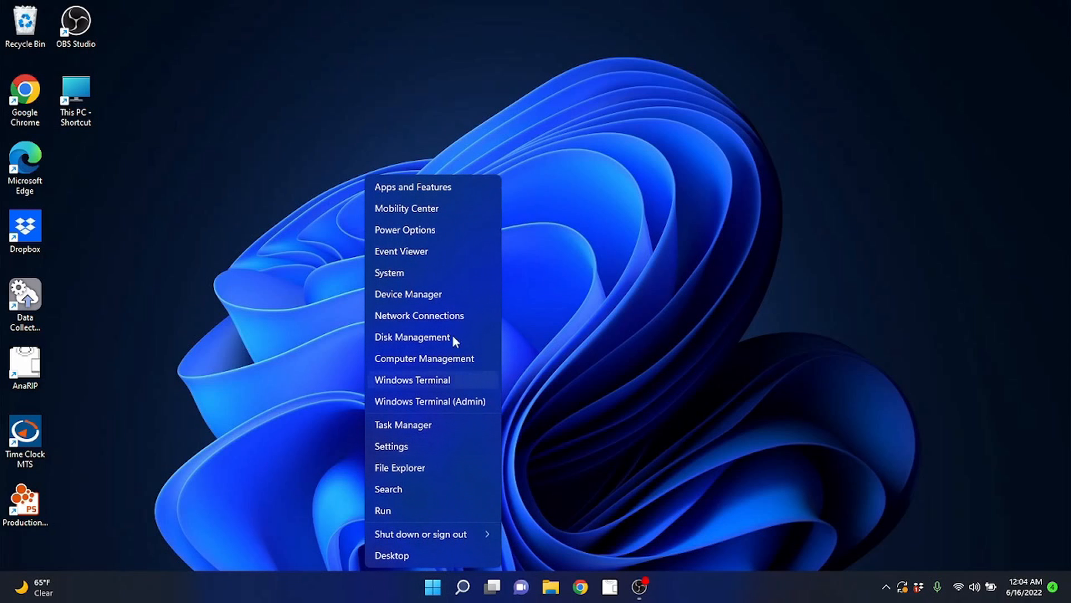
click(443, 187)
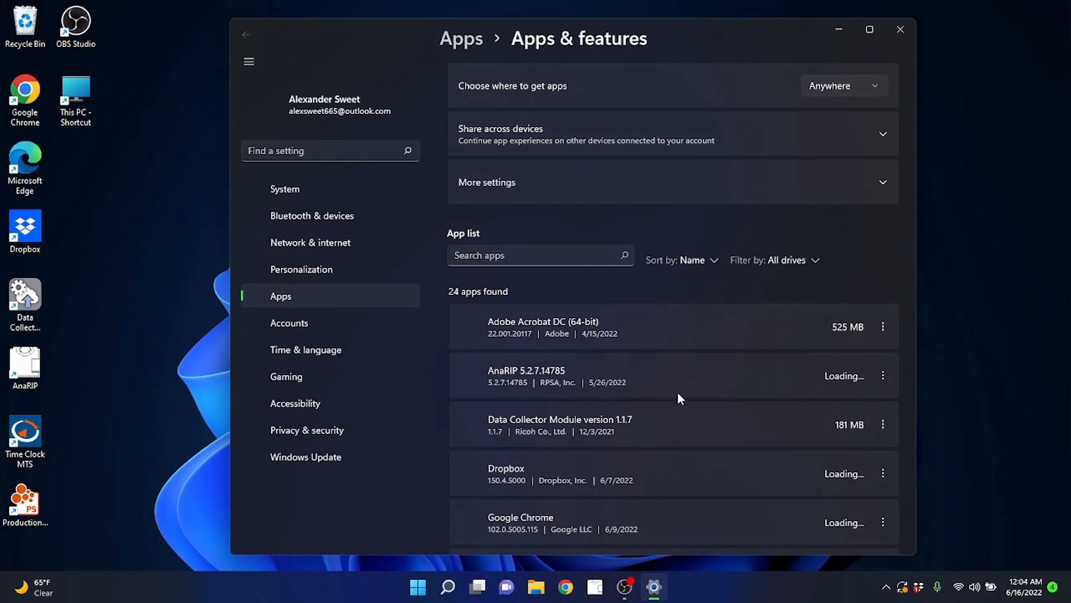
Look through the full list of installed apps in Apps & features, and close Settings.
scroll(645, 381, down, 2)
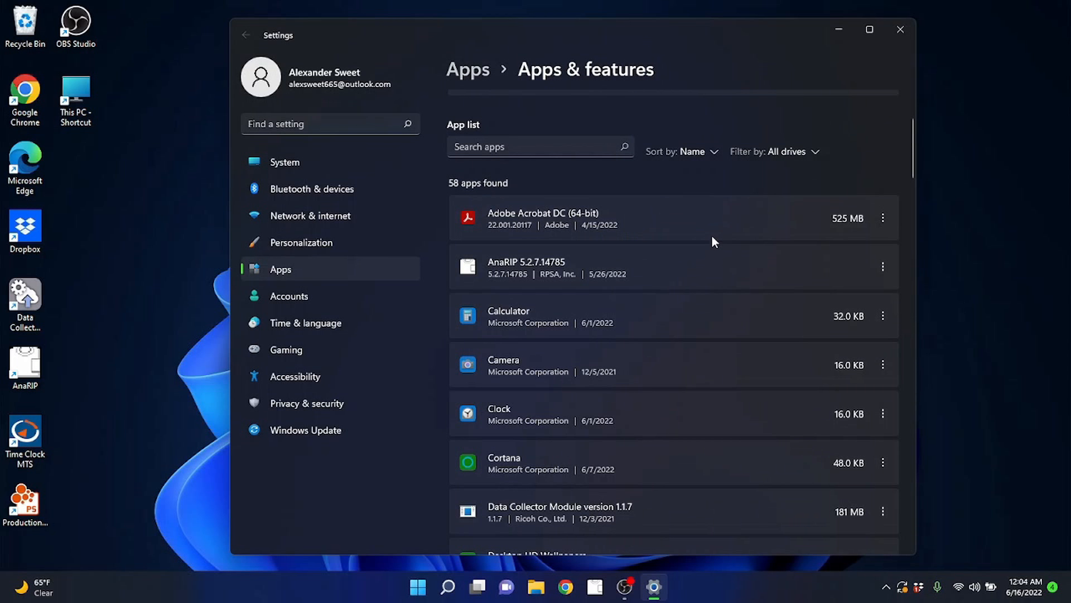
scroll(667, 311, down, 15)
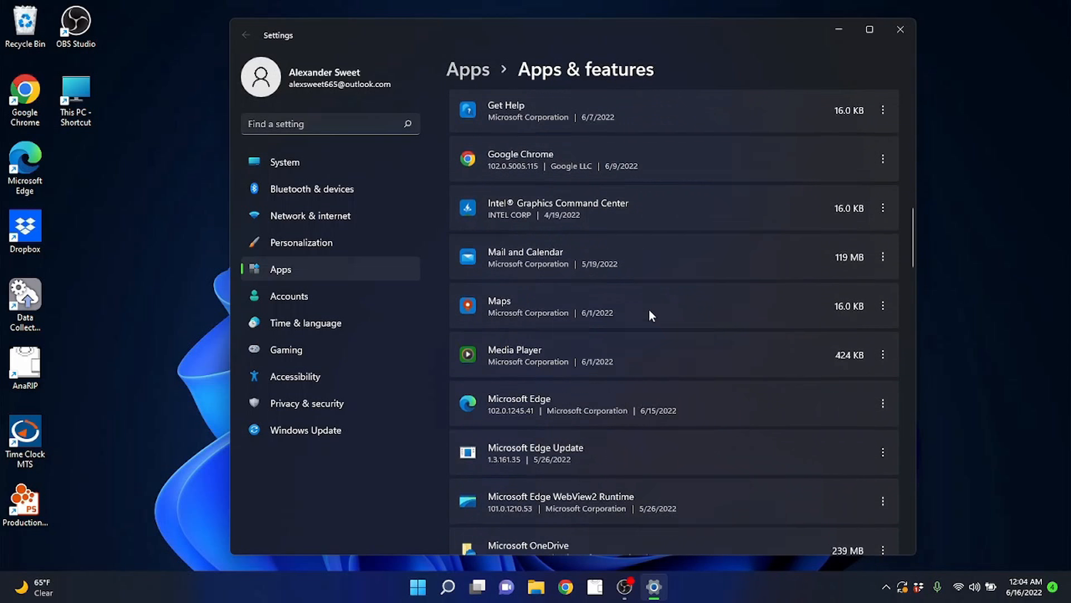
scroll(639, 321, down, 20)
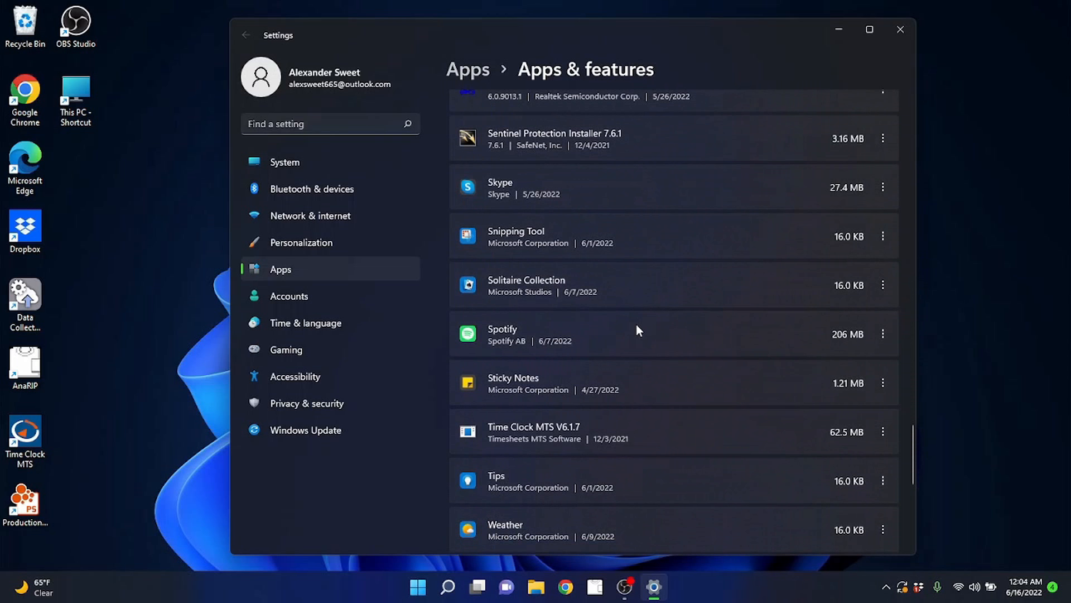
scroll(634, 334, up, 20)
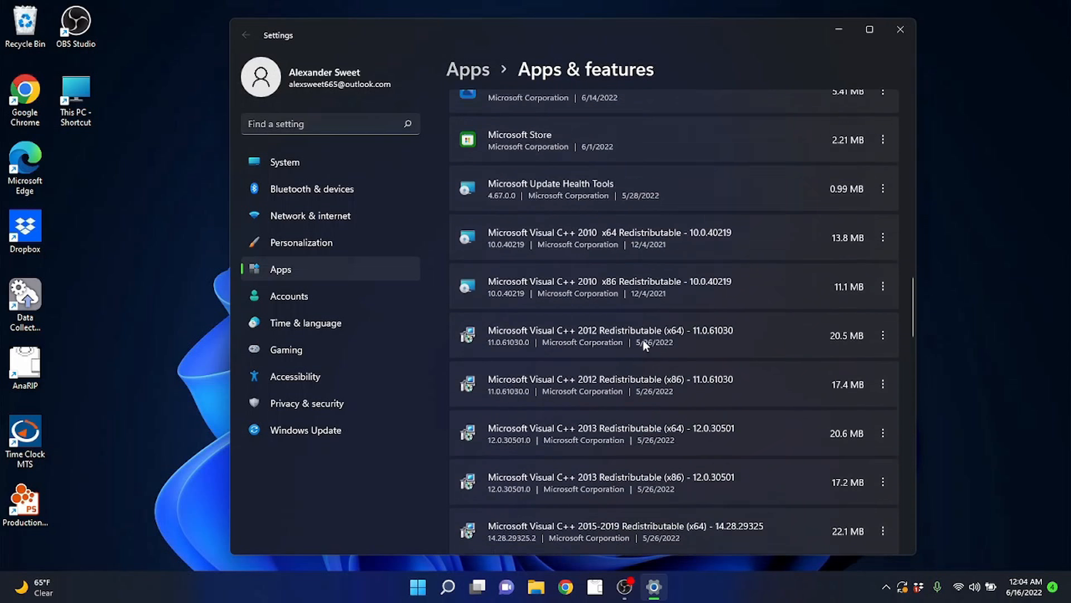
scroll(669, 343, up, 6)
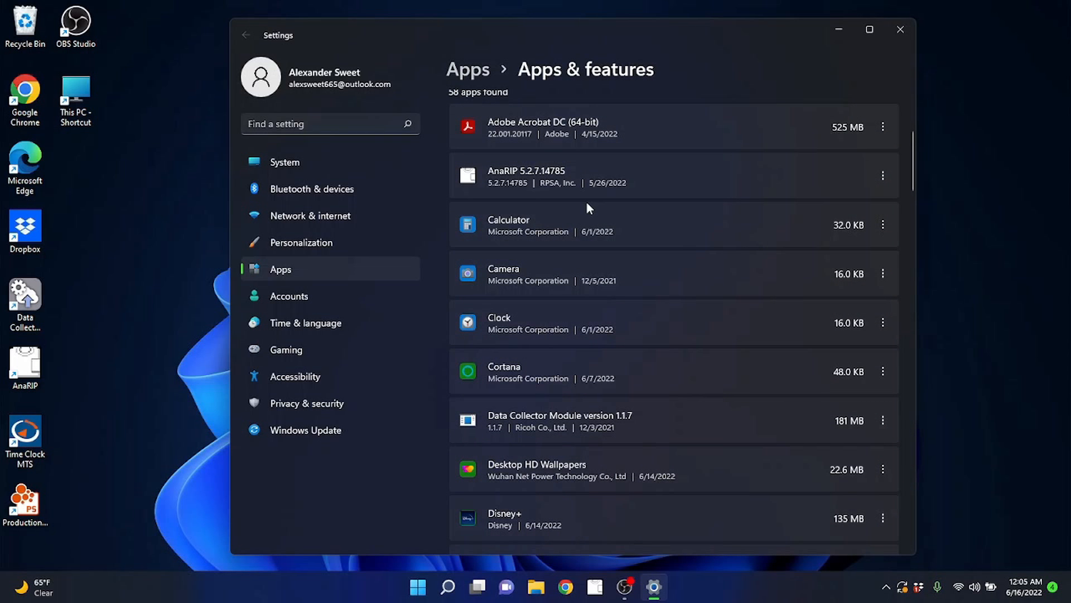
scroll(552, 281, down, 3)
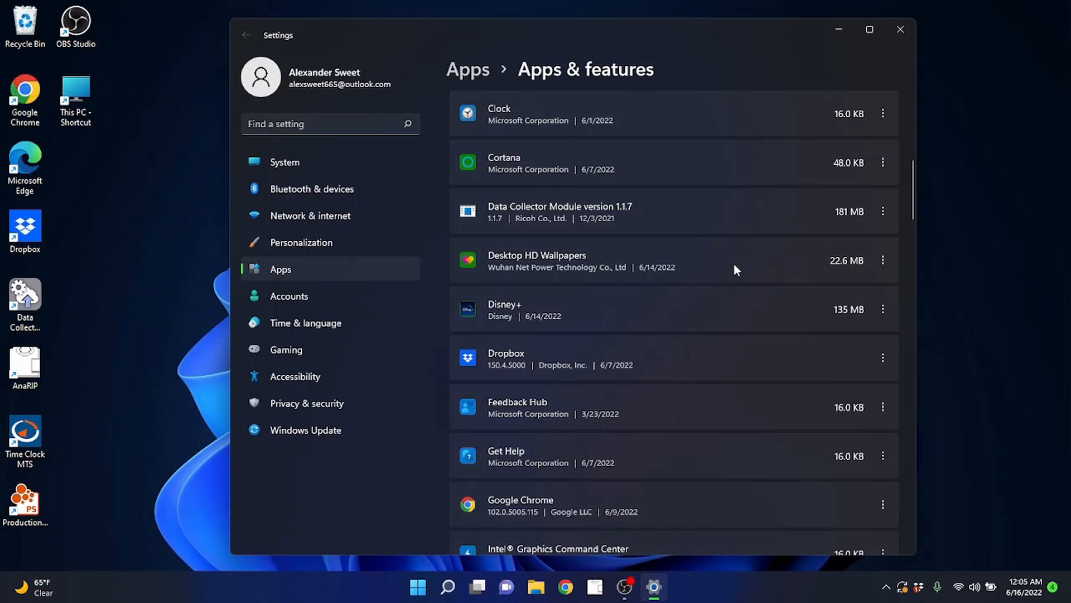
scroll(725, 266, up, 6)
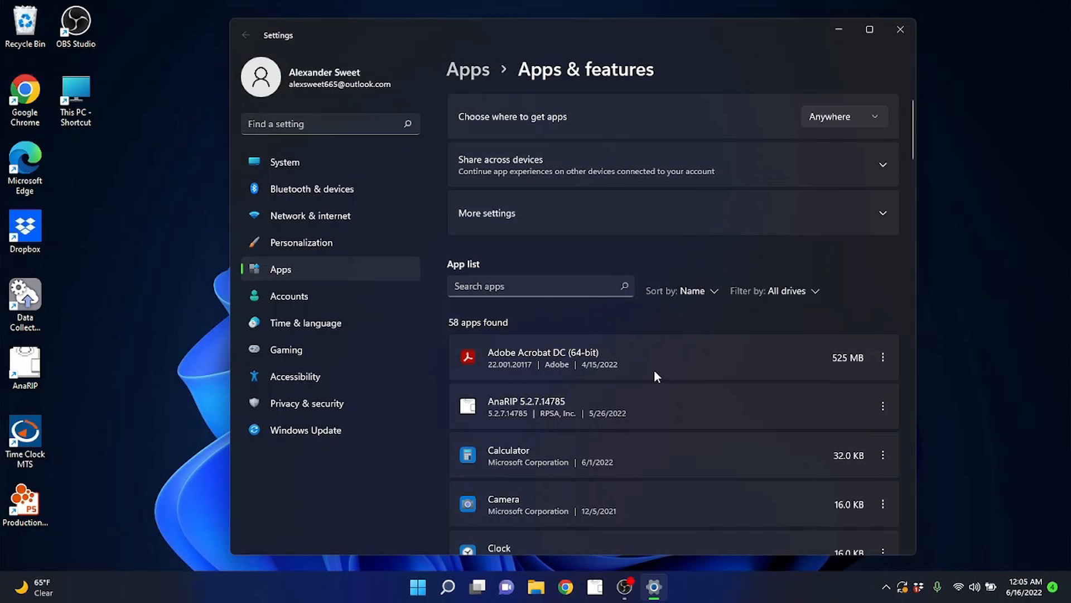
scroll(654, 369, down, 3)
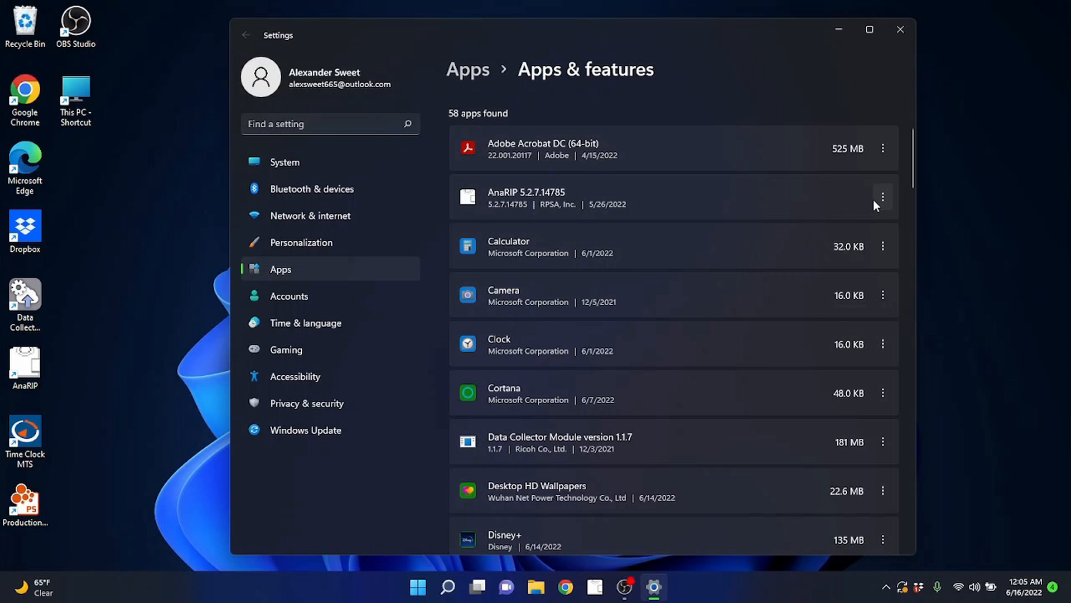
click(900, 29)
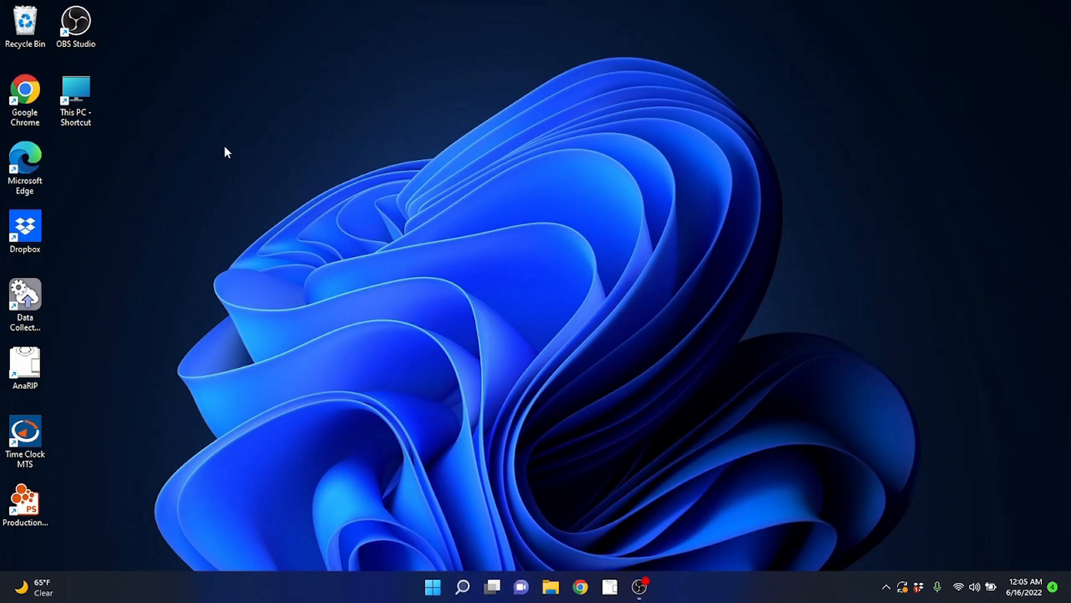
Switch to Google Chrome and download Revo Uninstaller Freeware from revouninstaller.com.
double_click(28, 106)
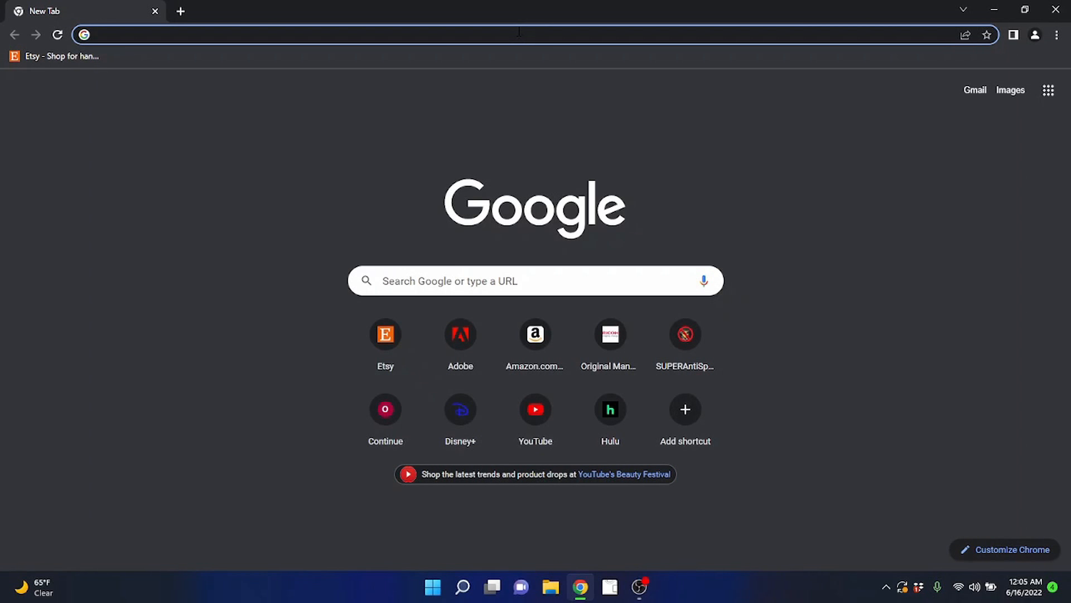
click(519, 31)
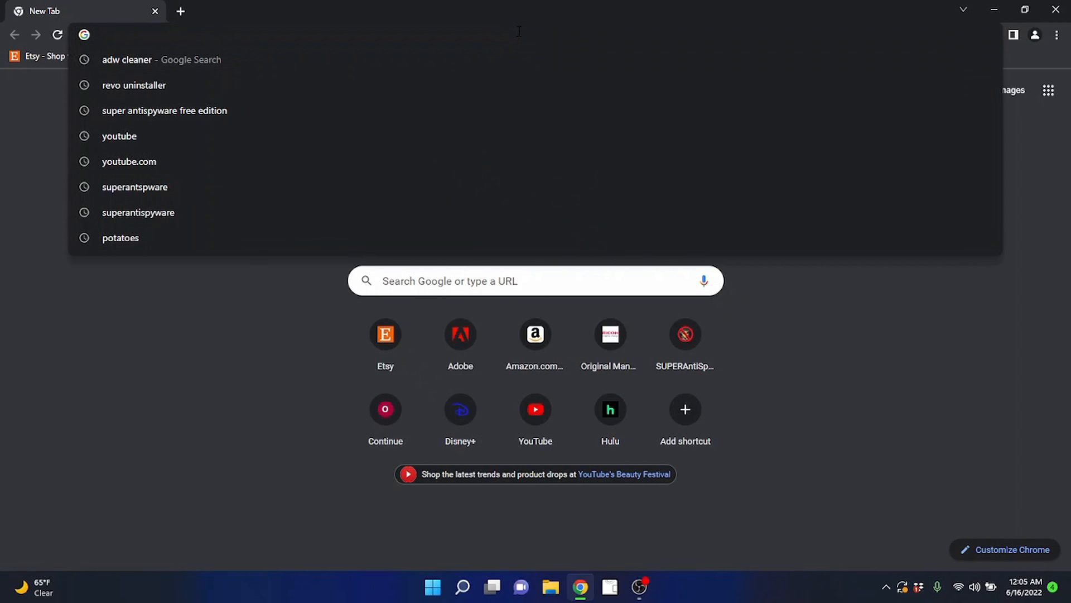
click(114, 412)
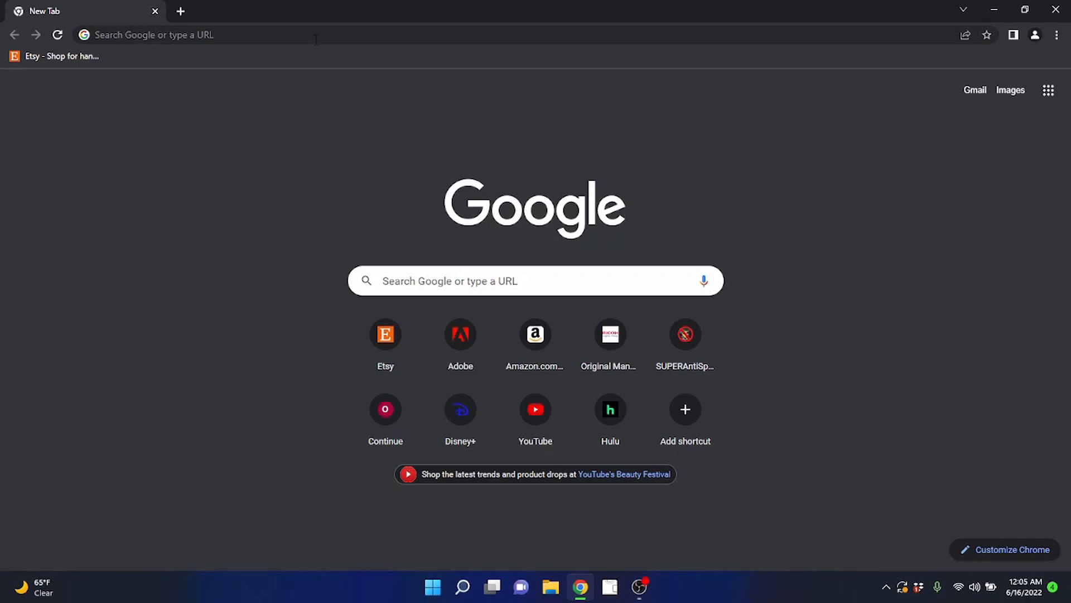
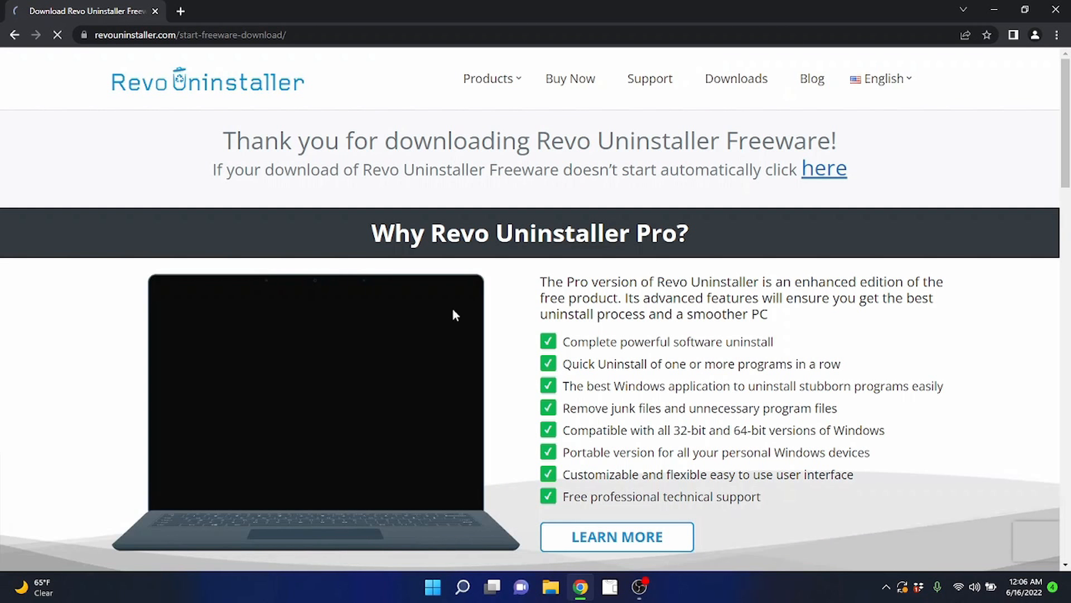
scroll(484, 308, down, 2)
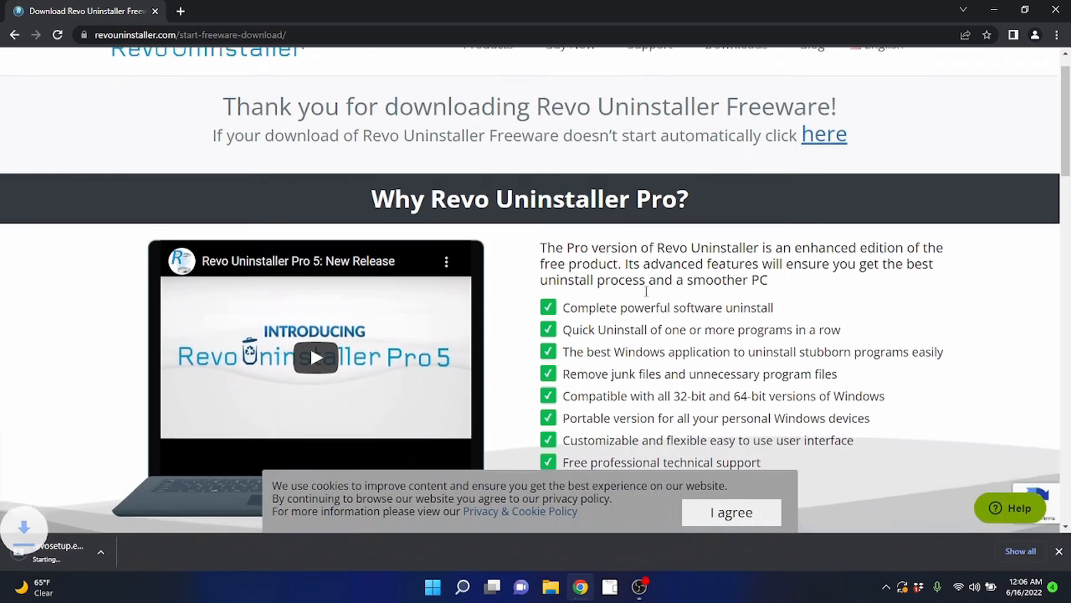
Run the downloaded revosetup.exe, choose English as the setup language, and accept the license agreement.
click(79, 551)
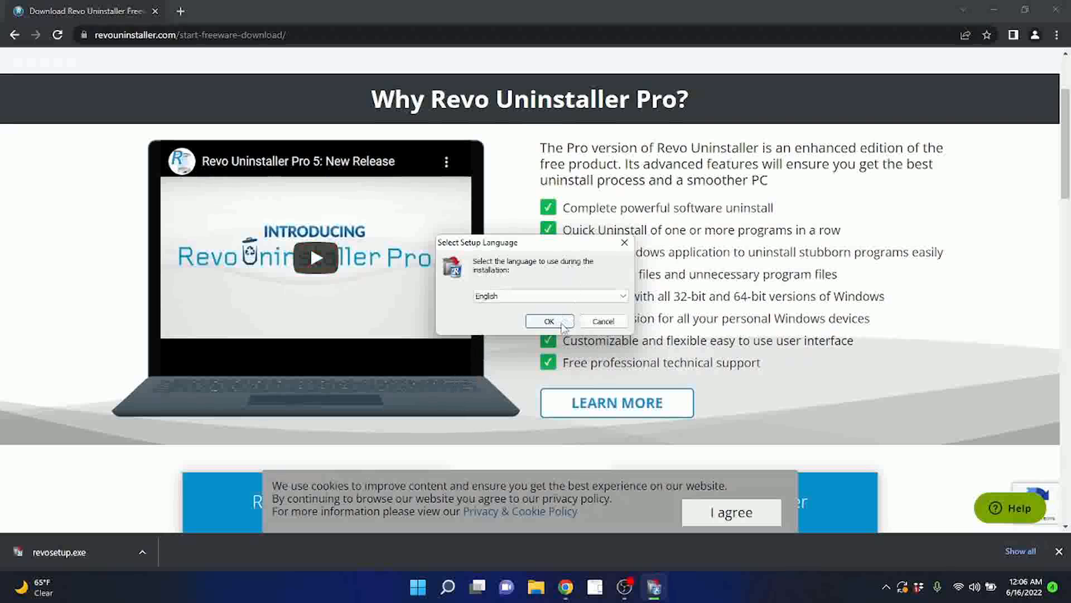
click(549, 321)
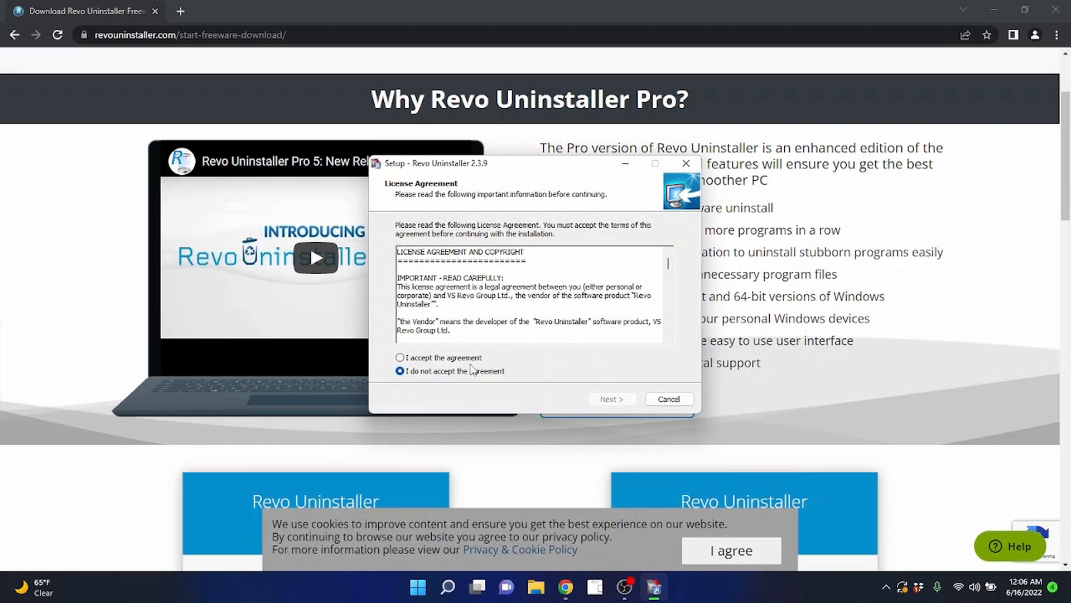
click(400, 357)
click(612, 399)
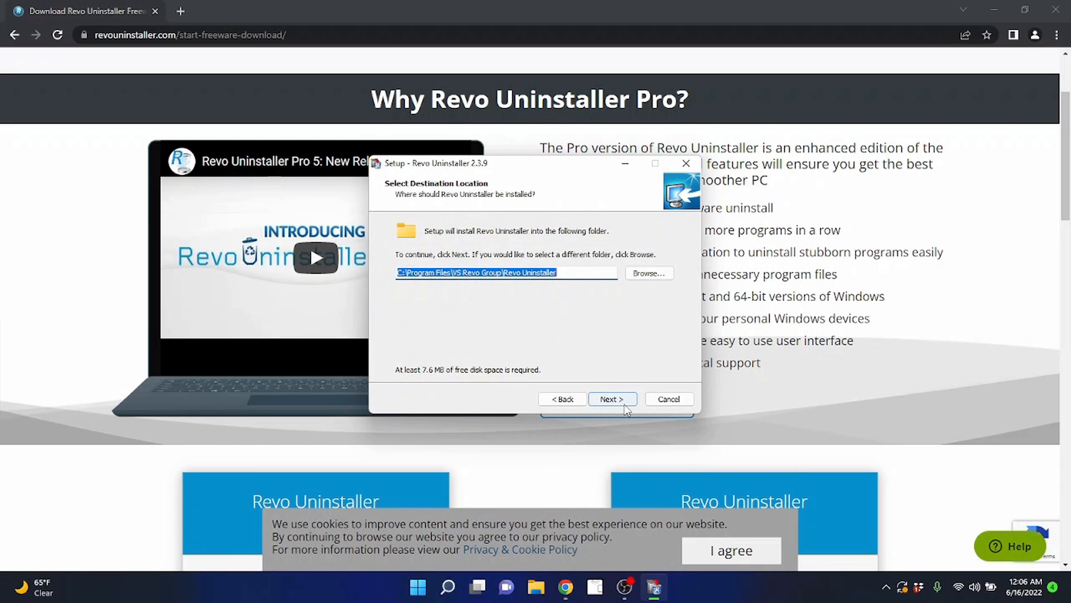
Install Revo Uninstaller in the default folder with a desktop shortcut, and finish setup without launching the program.
click(621, 404)
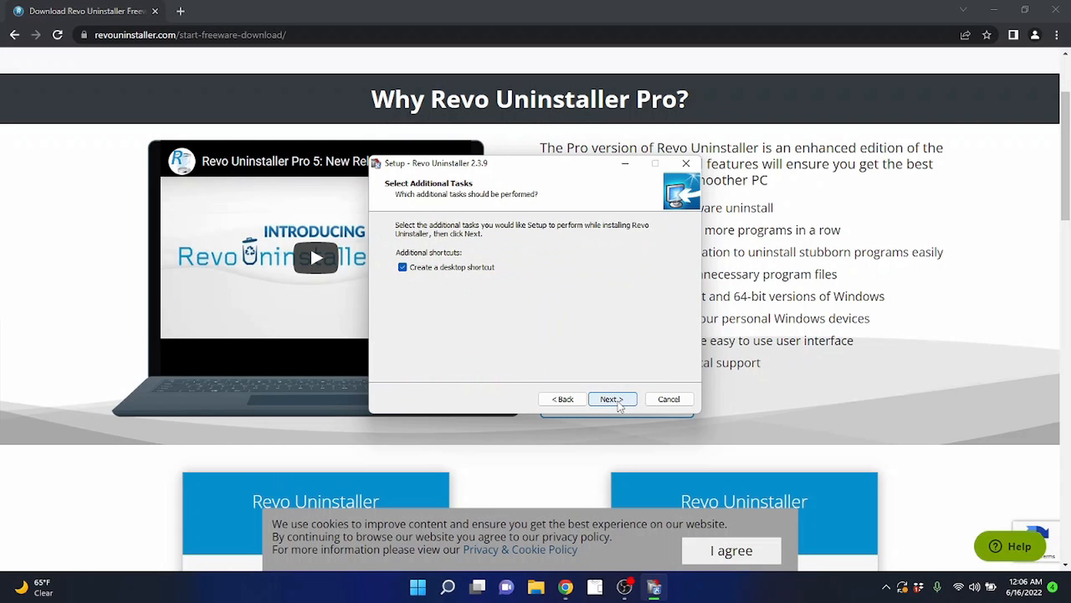
click(619, 404)
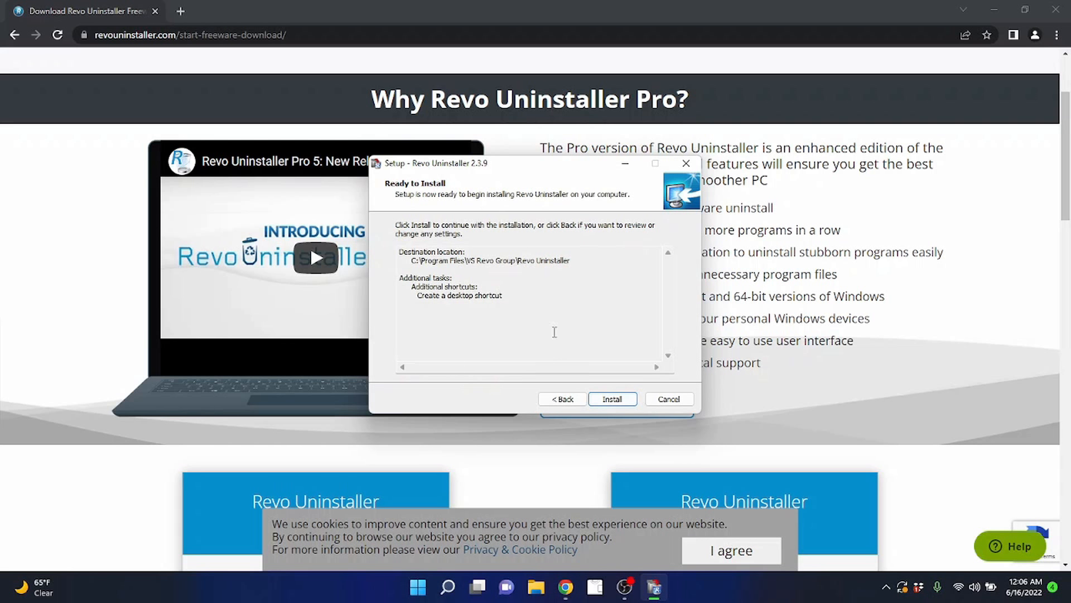
click(612, 399)
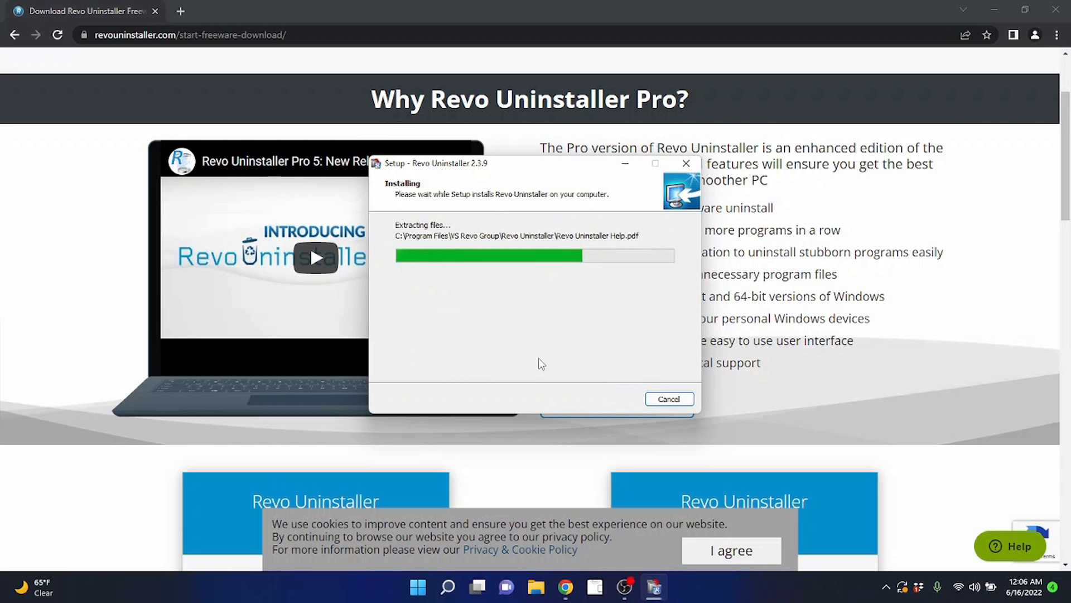
click(566, 281)
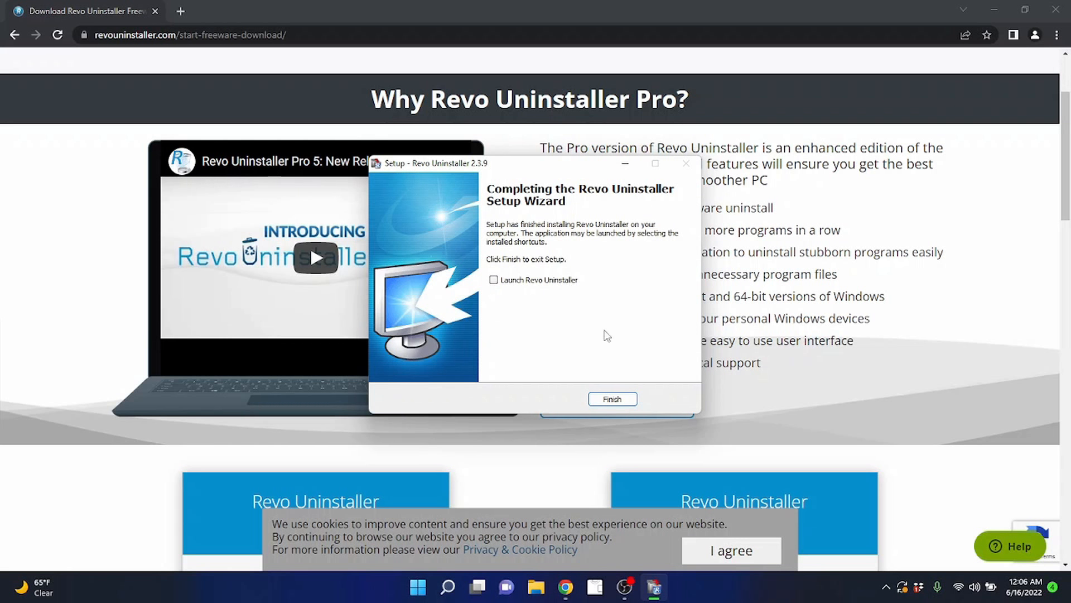
click(629, 399)
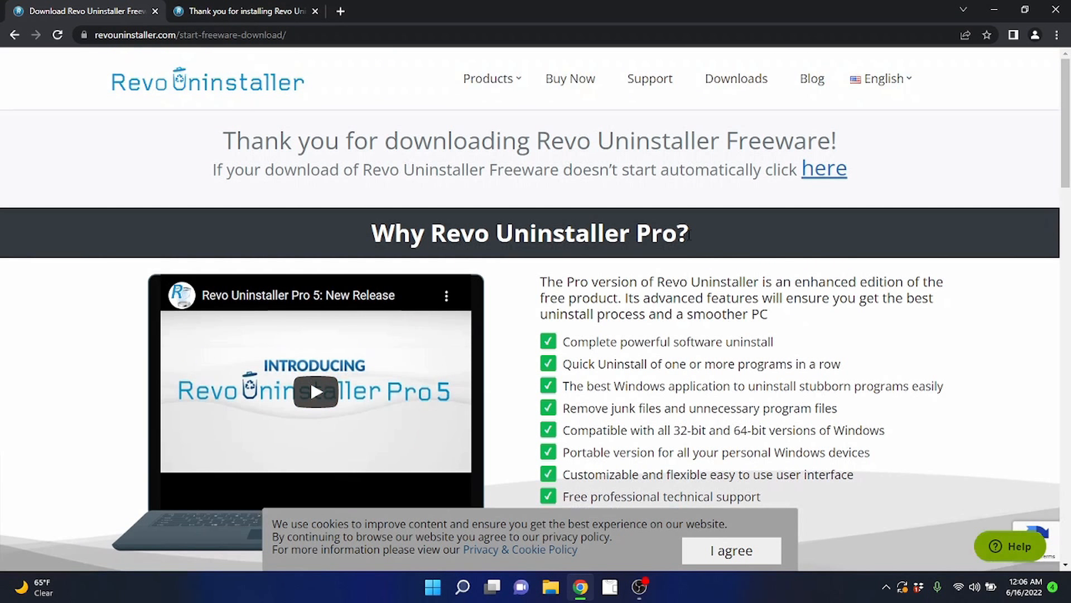
Review the Revo Uninstaller Freeware and Pro feature comparison on the download page, and close both browser tabs.
scroll(711, 254, down, 10)
scroll(702, 250, down, 11)
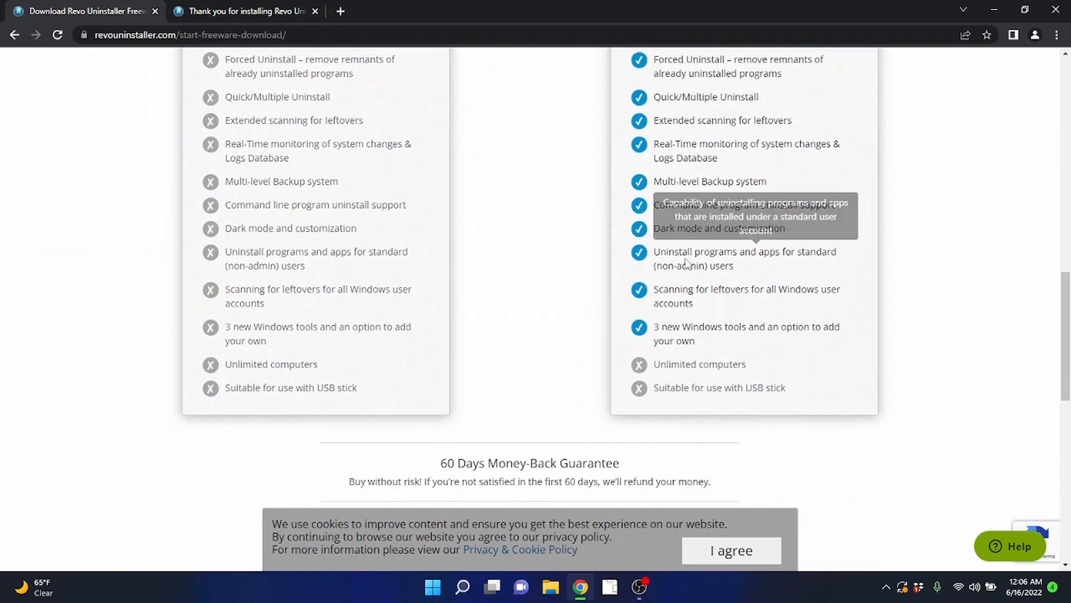
scroll(569, 290, down, 2)
scroll(570, 290, down, 2)
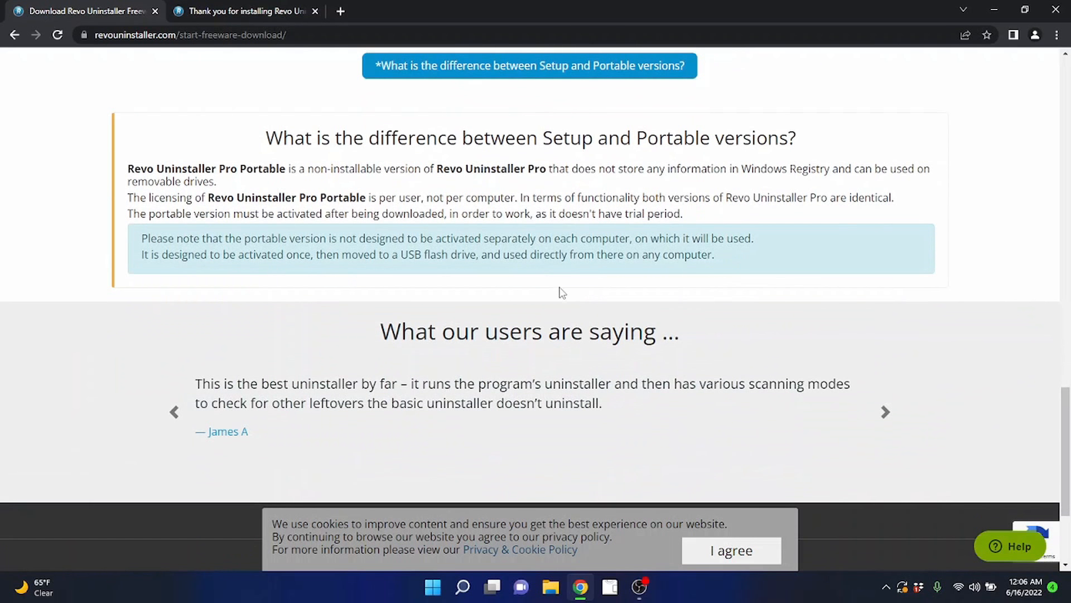
scroll(580, 298, up, 13)
scroll(580, 299, up, 8)
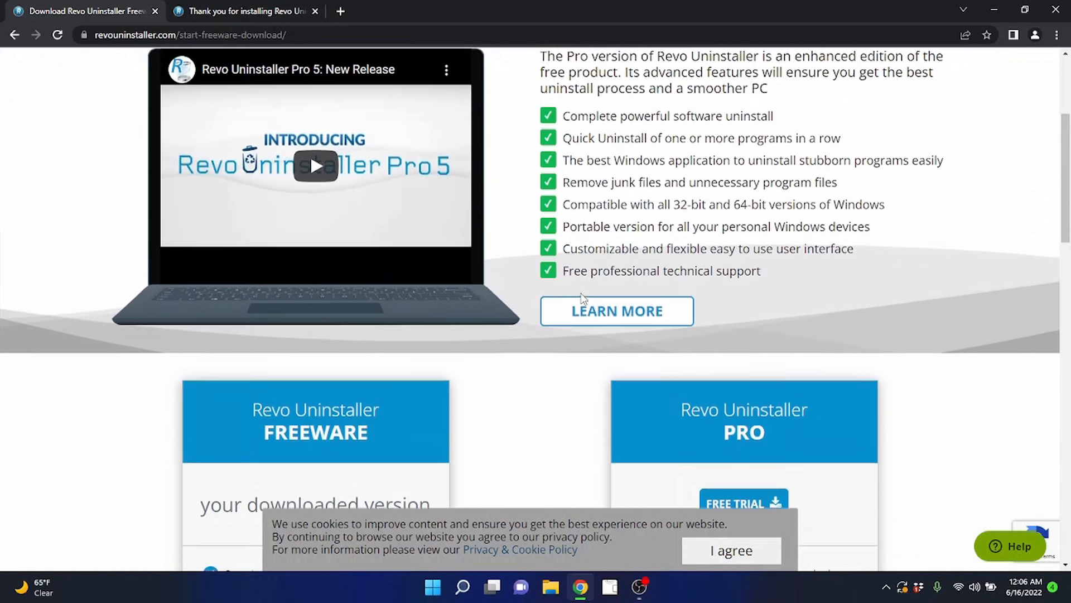
scroll(573, 304, down, 11)
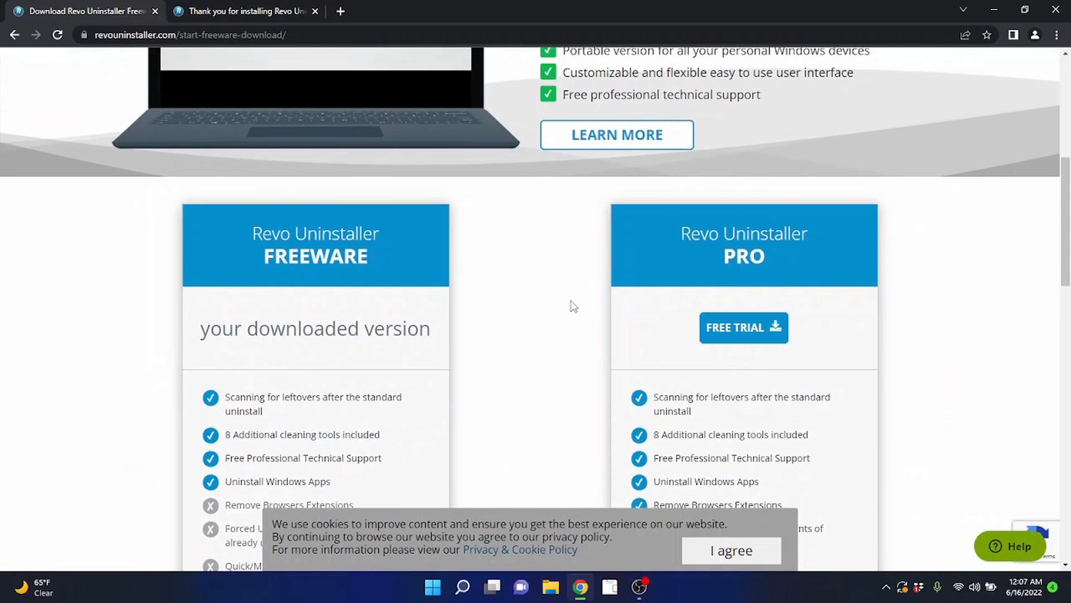
scroll(569, 304, up, 11)
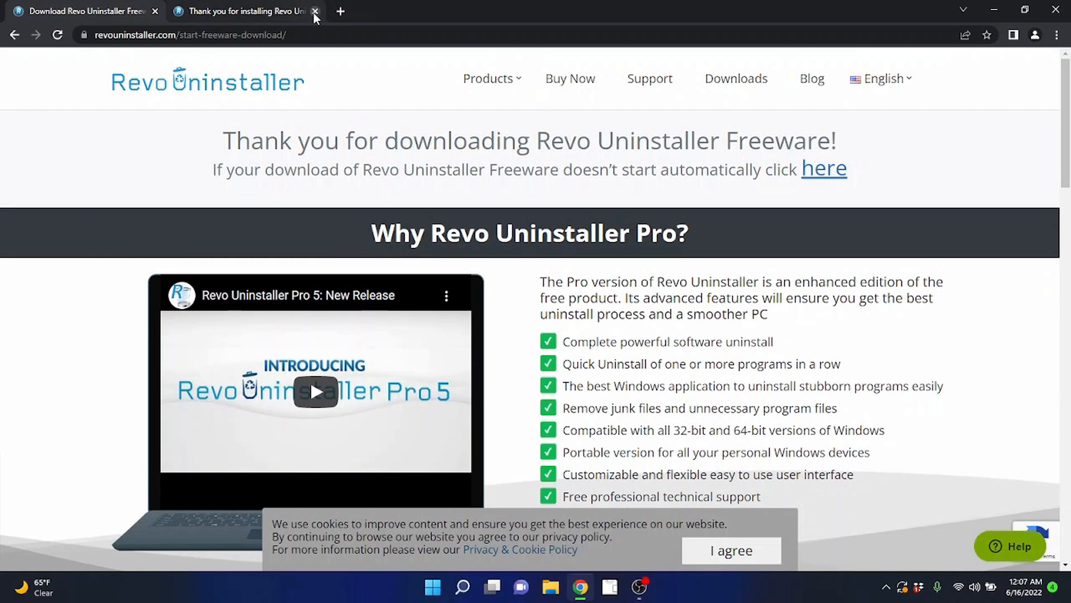
click(315, 11)
click(155, 11)
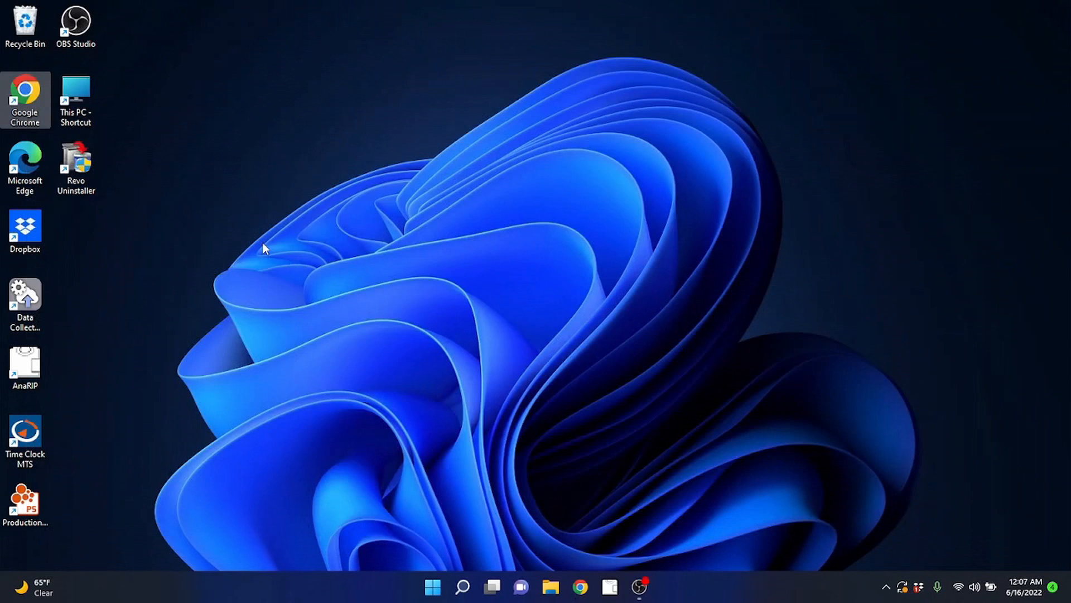
Launch Revo Uninstaller from the desktop and look through its list of installed programs.
click(74, 177)
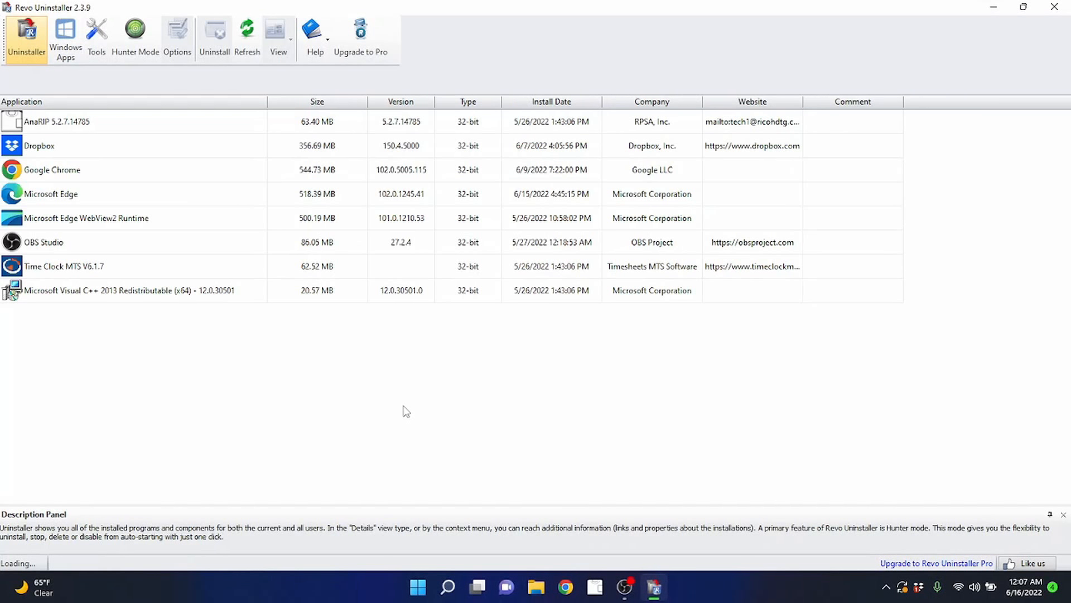
drag(598, 11, 576, 0)
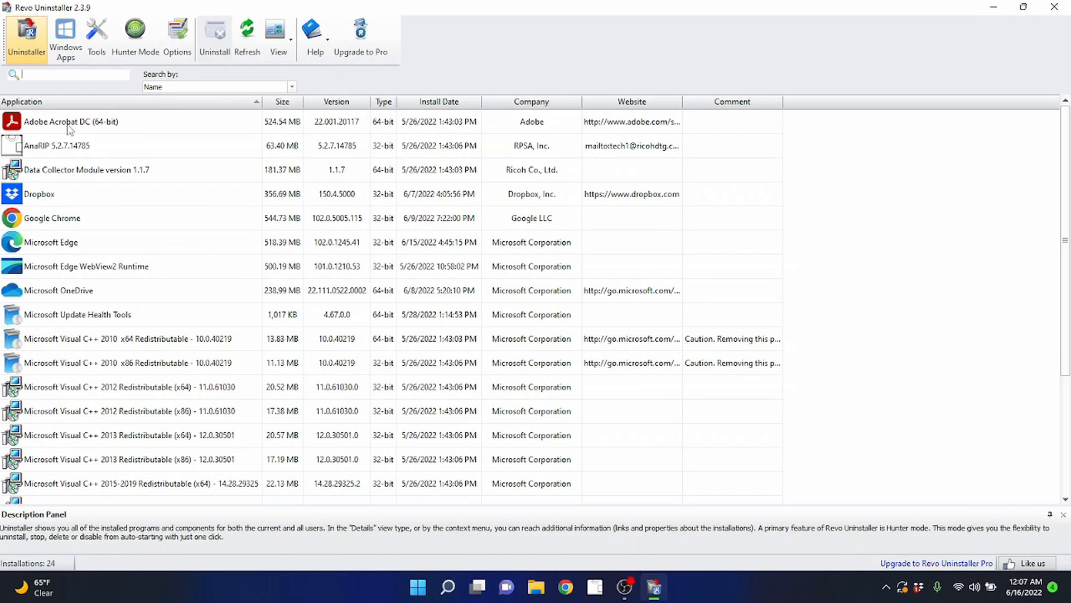
scroll(84, 173, down, 3)
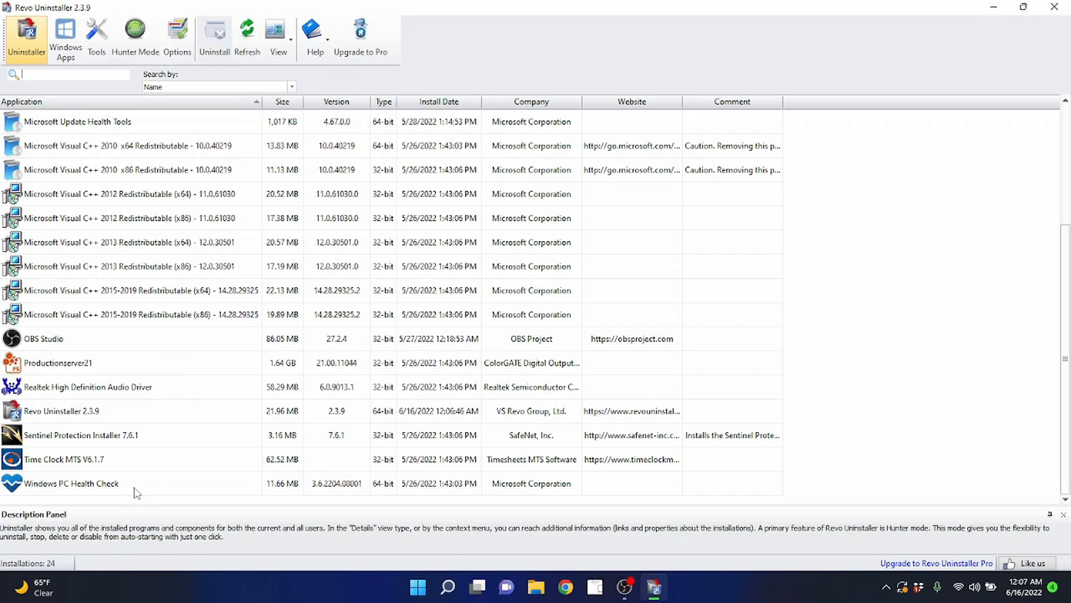
Start uninstalling Adobe Acrobat DC (64-bit) with the option to make a System Restore Point turned off.
scroll(278, 369, up, 2)
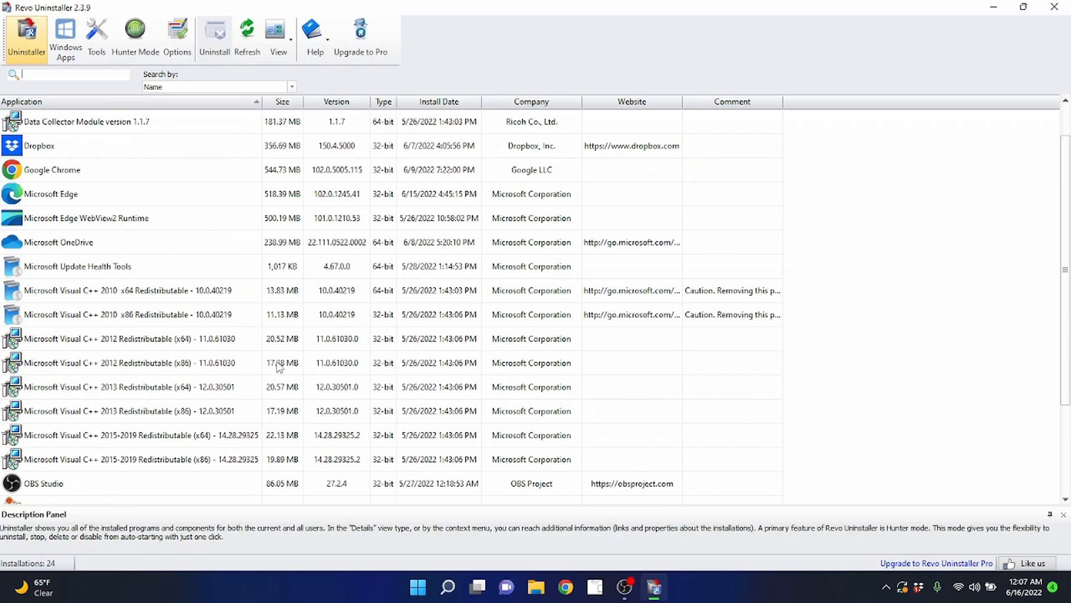
scroll(277, 368, up, 1)
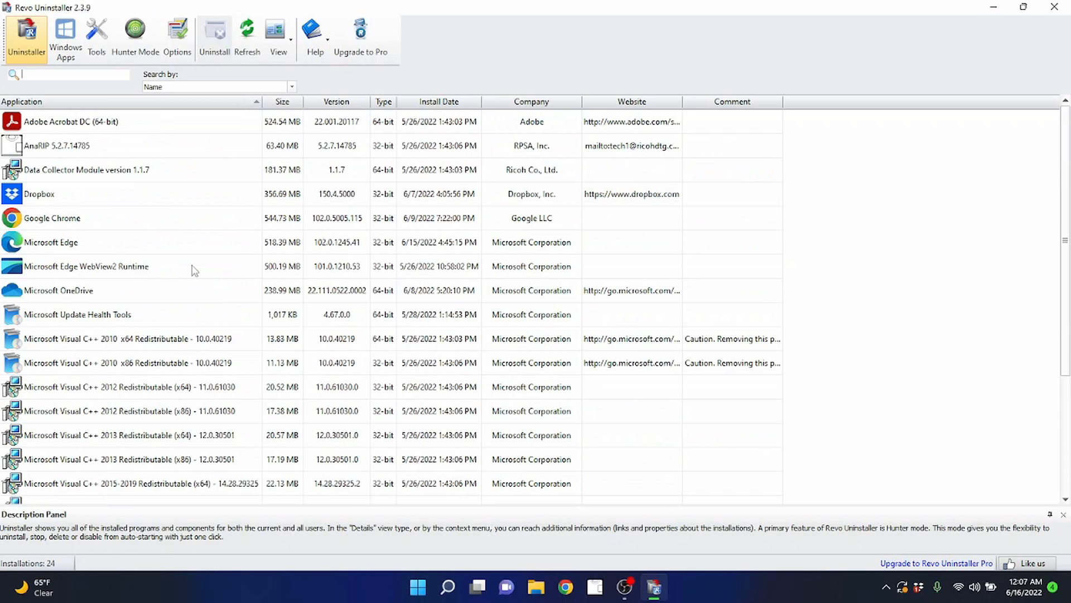
click(65, 126)
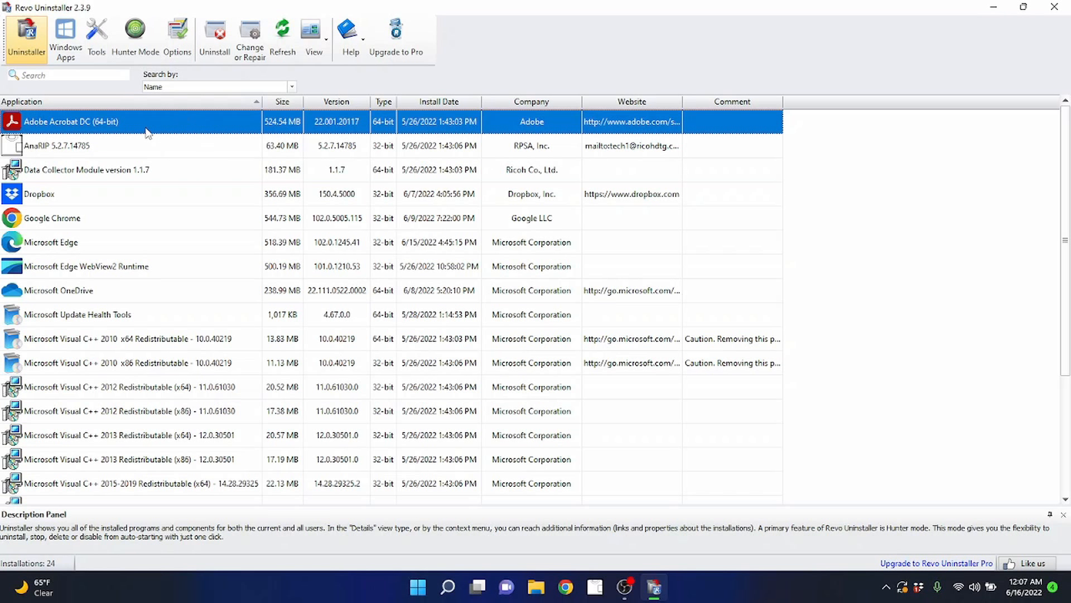
click(100, 146)
click(111, 122)
click(221, 38)
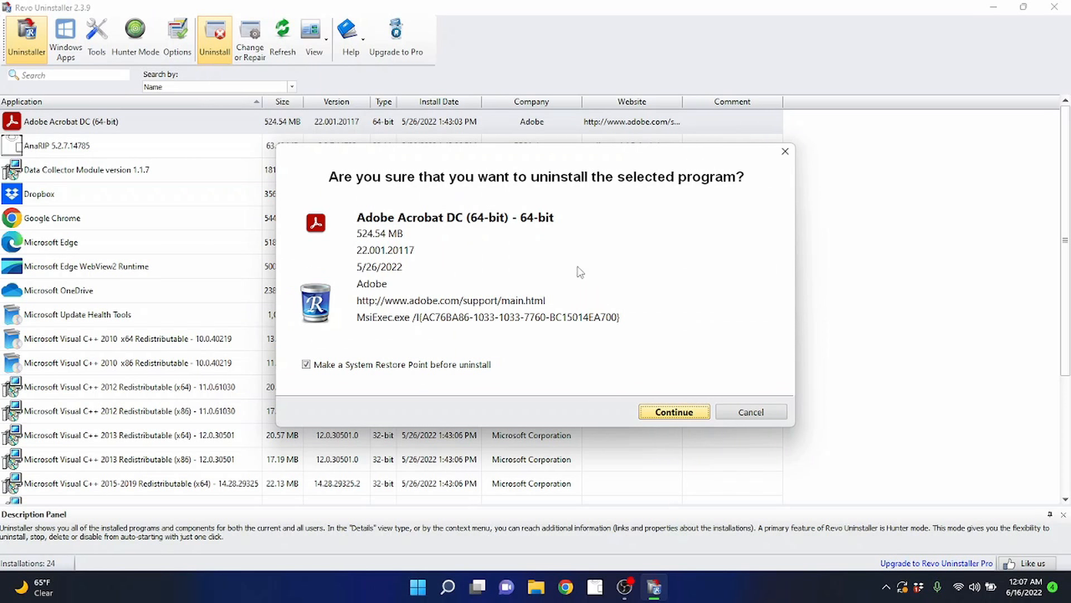
click(307, 365)
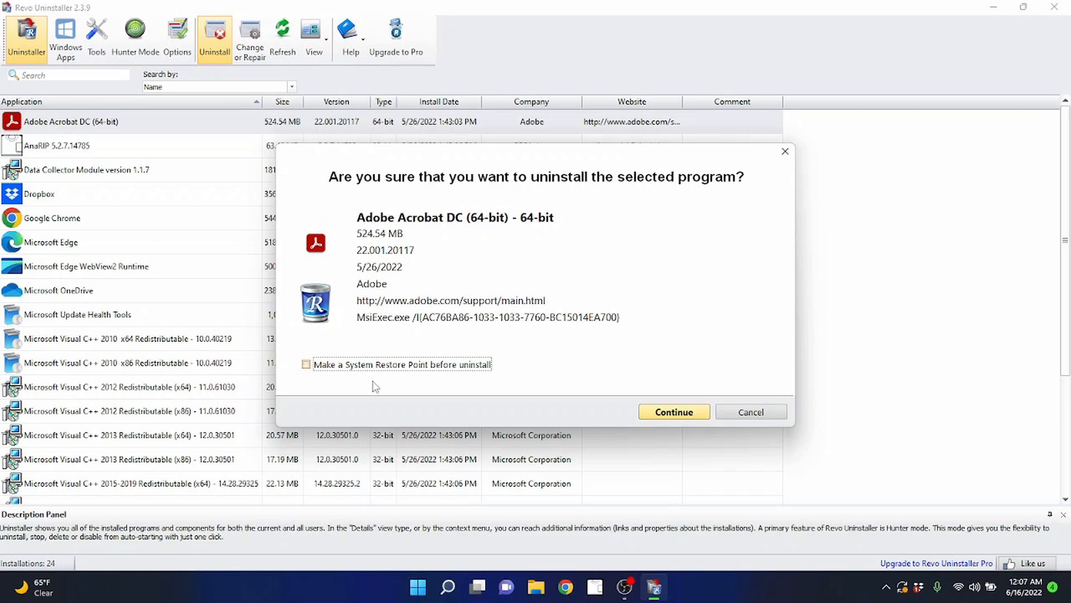
click(662, 414)
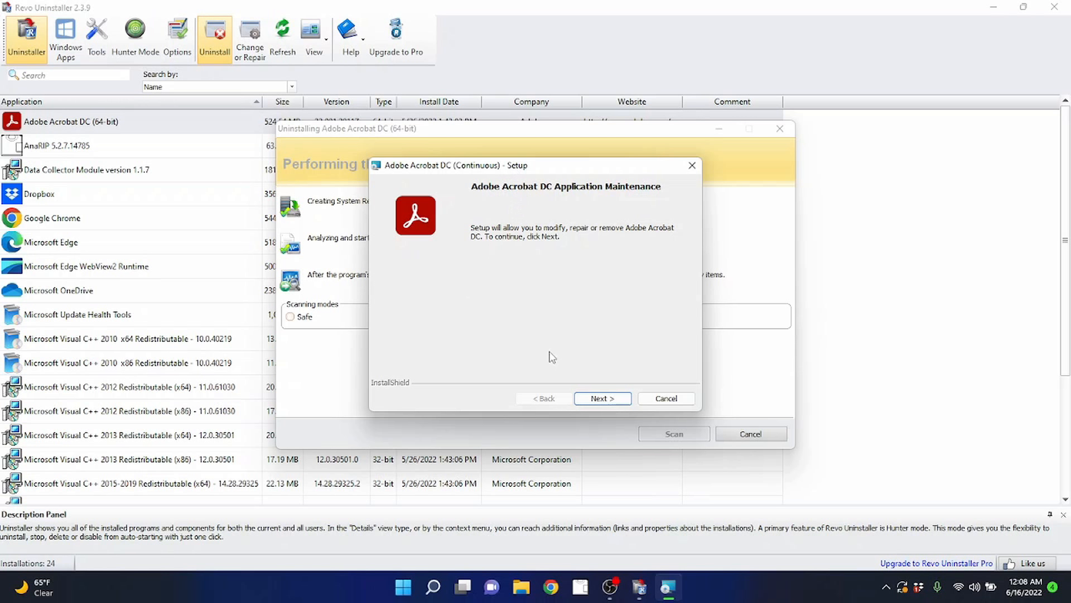
Remove Adobe Acrobat DC through its own setup wizard using the Remove option, and finish the wizard.
click(626, 401)
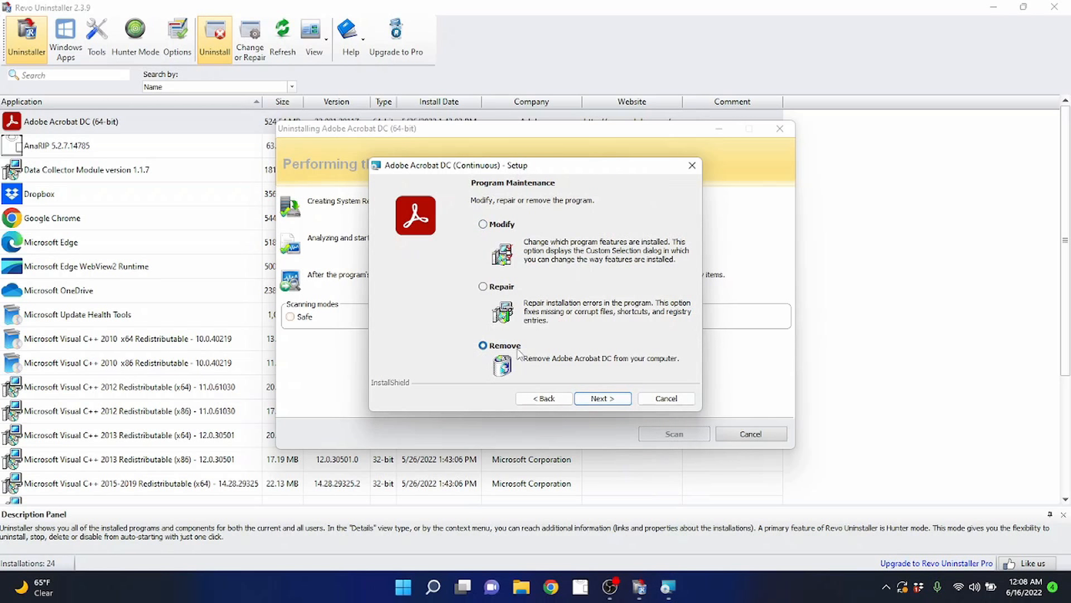
click(608, 398)
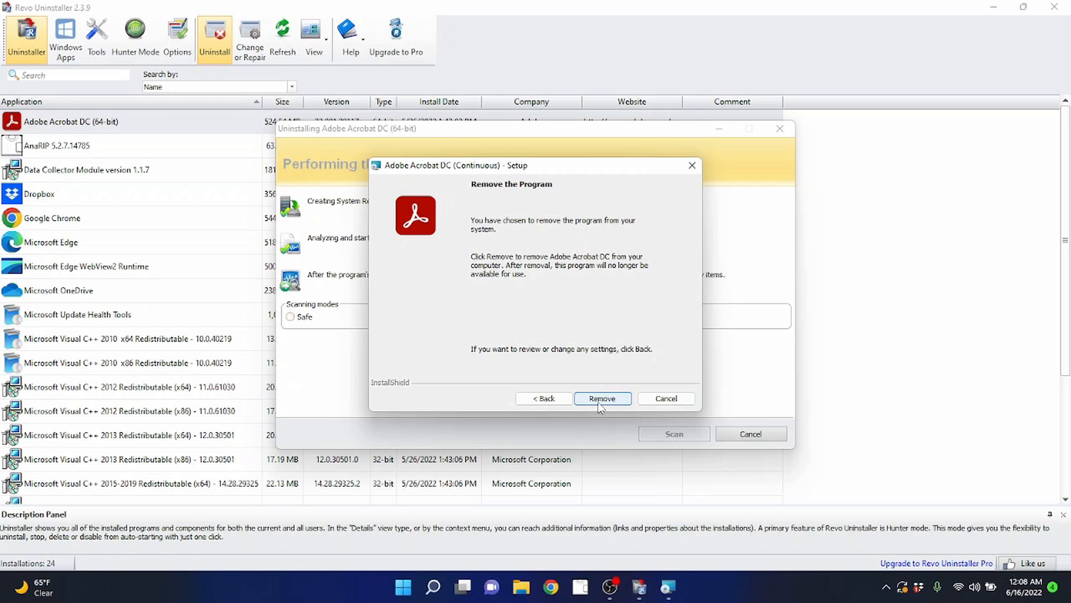
click(599, 402)
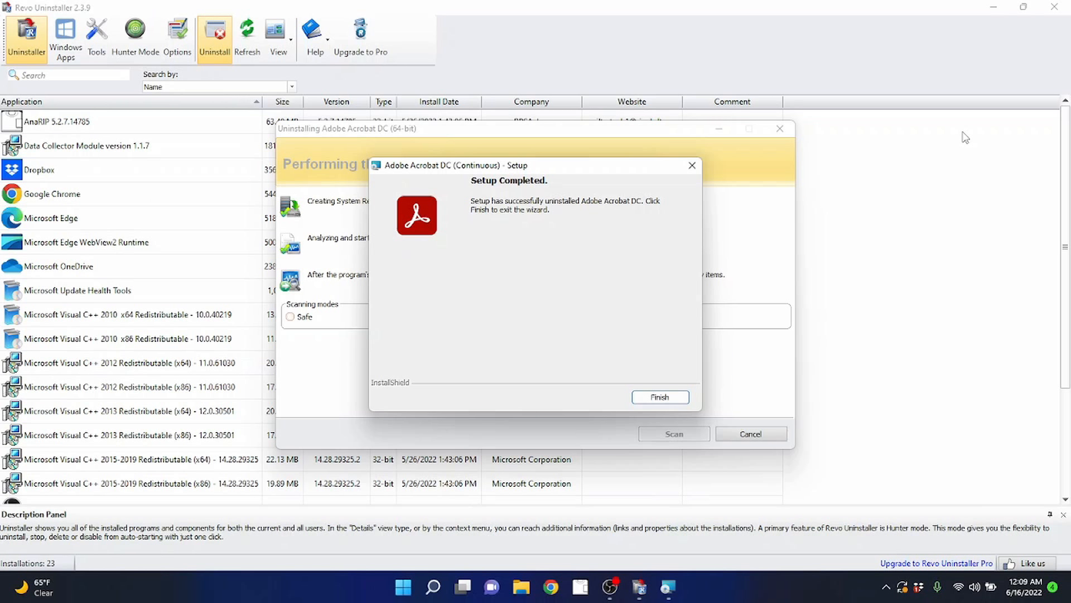
click(656, 398)
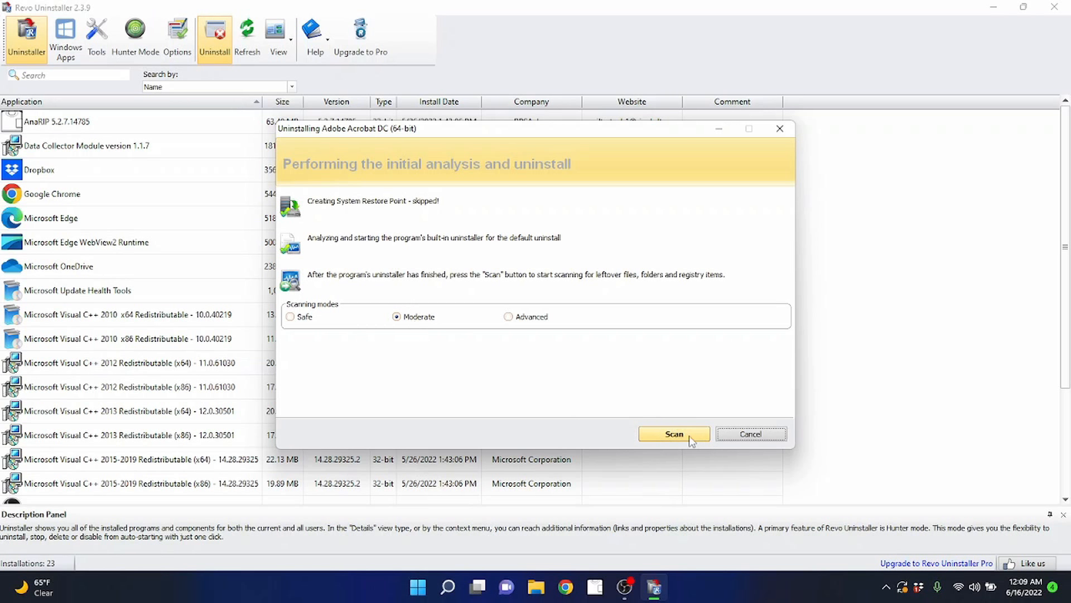
Scan for Adobe Acrobat DC leftovers in Moderate mode and delete all the leftover registry items.
click(670, 435)
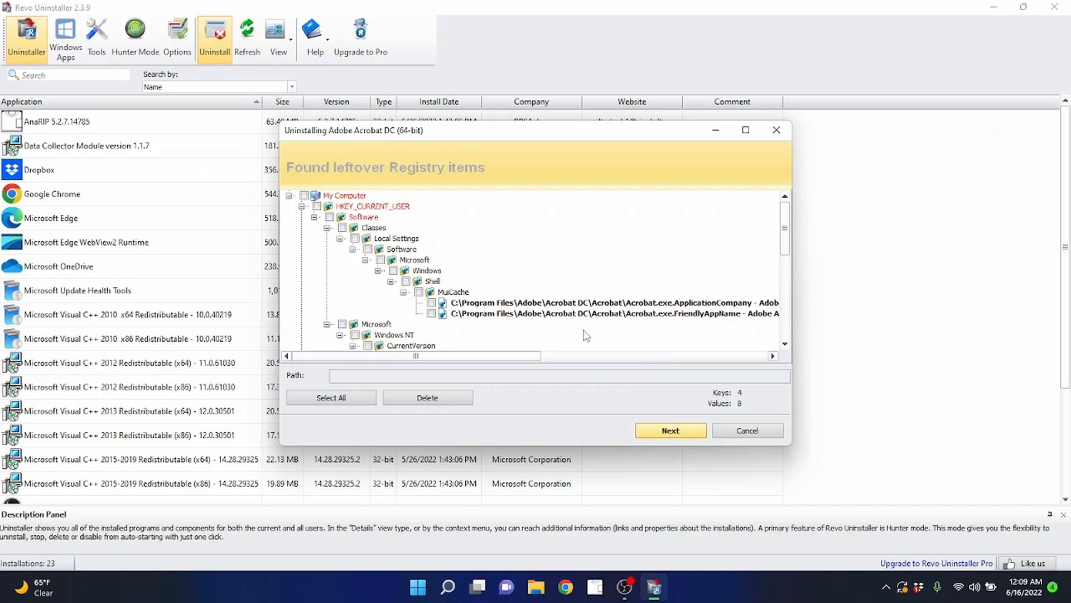
scroll(522, 290, down, 6)
scroll(519, 295, up, 10)
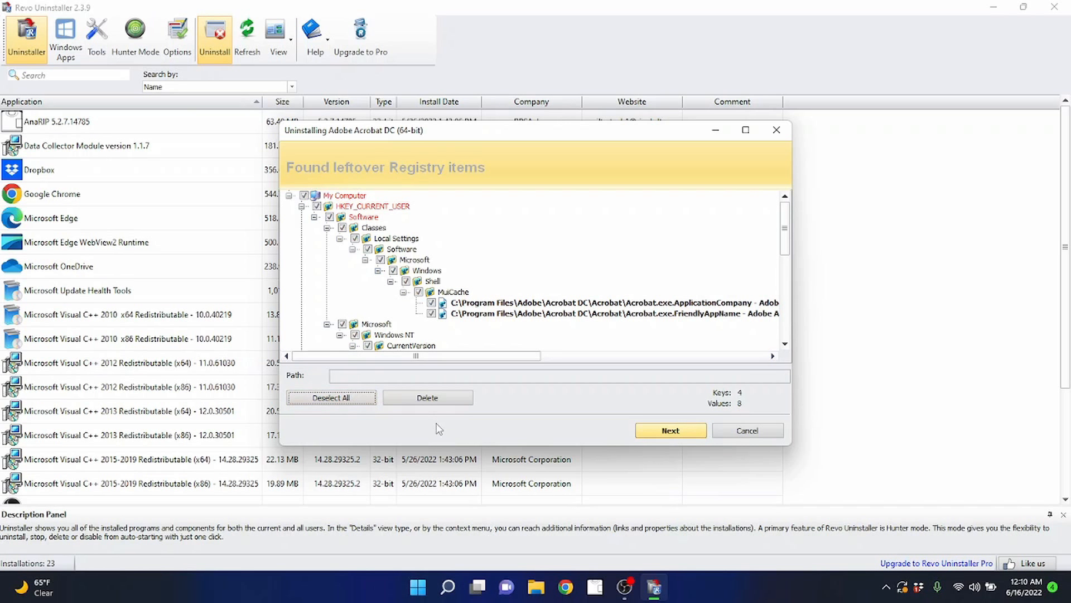
click(428, 398)
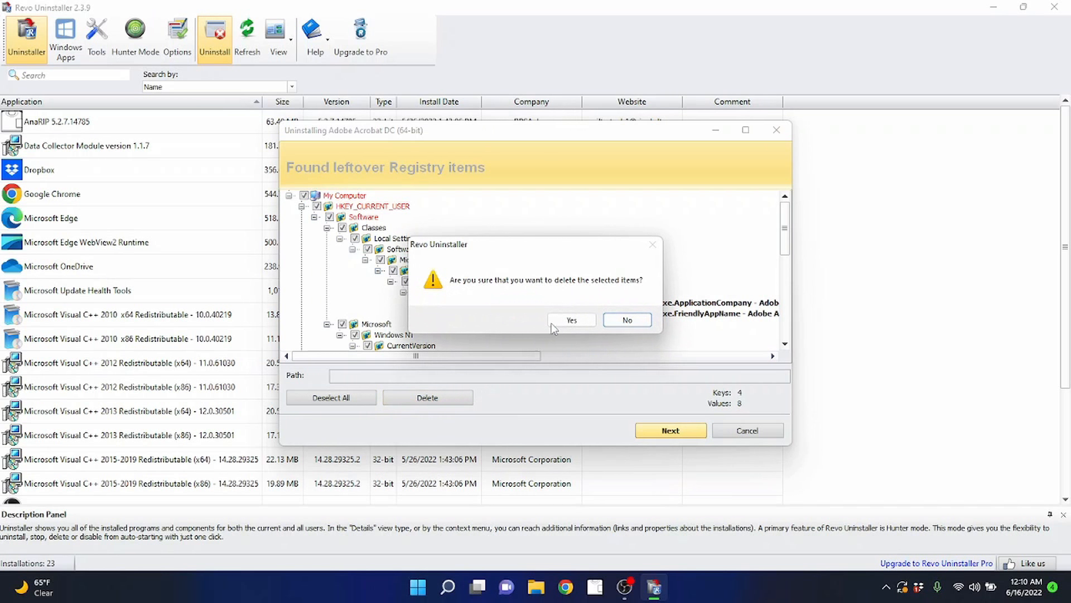
click(572, 320)
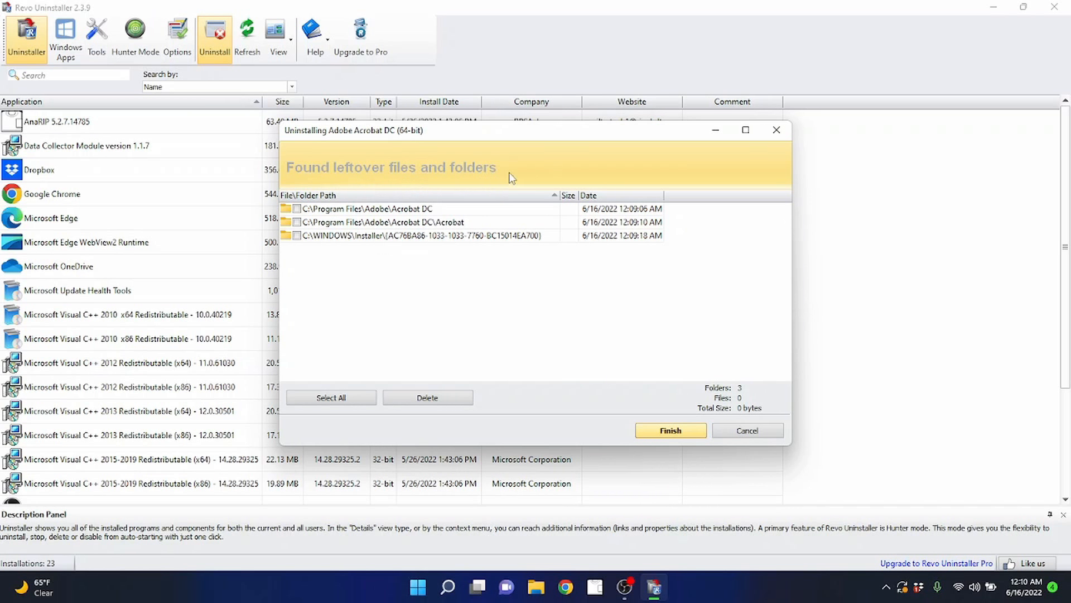
Select all the leftover Adobe Acrobat DC files and folders and delete them.
click(360, 399)
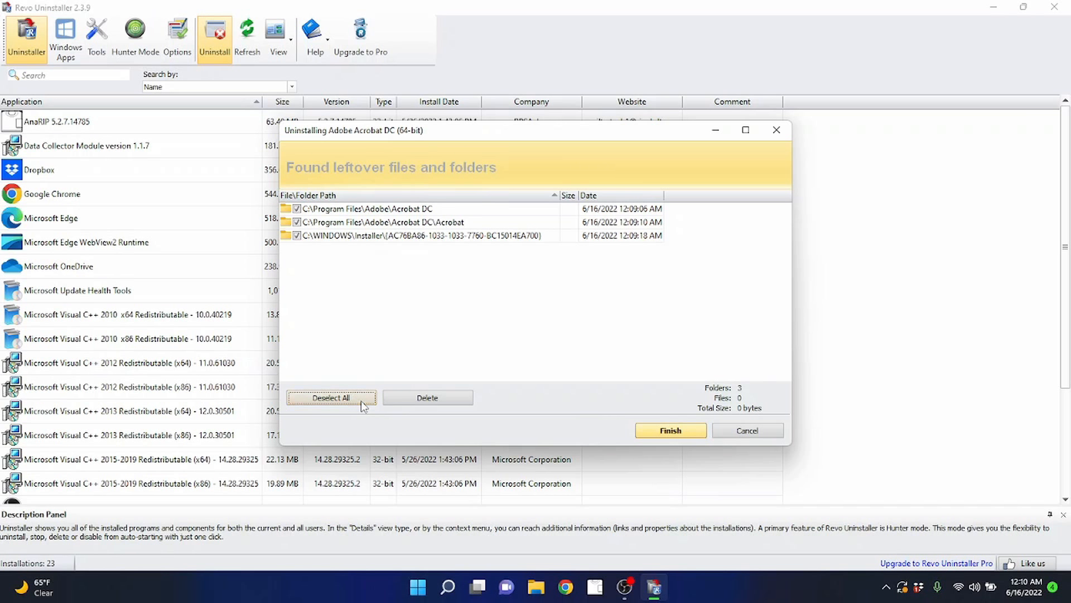
click(457, 398)
click(590, 323)
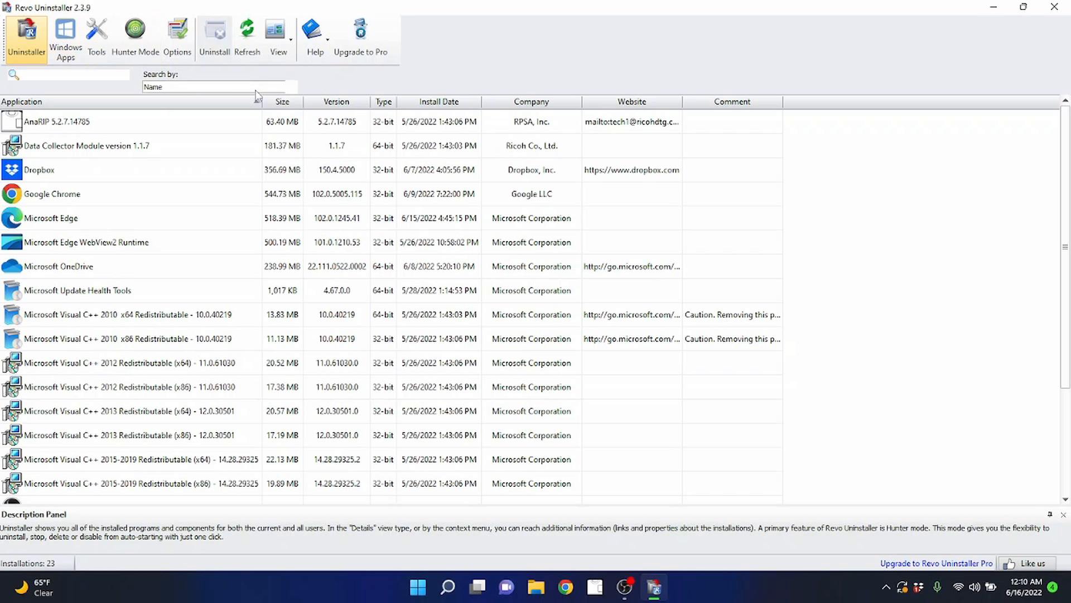
Scan Local Disk (C:) for unnecessary files with the Junk Files Cleaner tool.
mouse_move(562, 10)
mouse_down()
mouse_move(564, 167)
mouse_move(547, 5)
mouse_up()
click(96, 35)
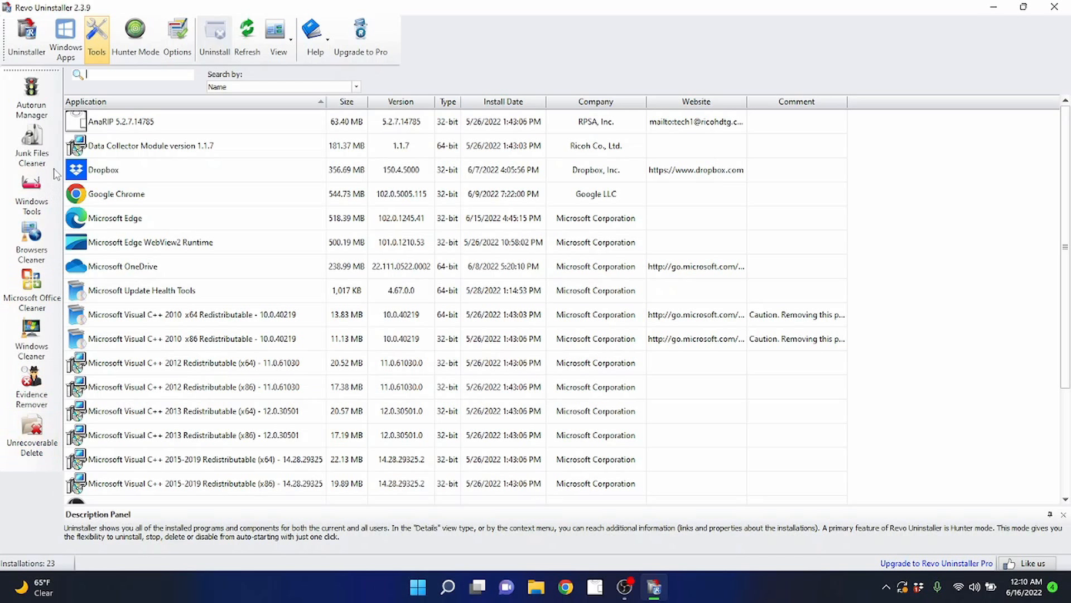
click(37, 141)
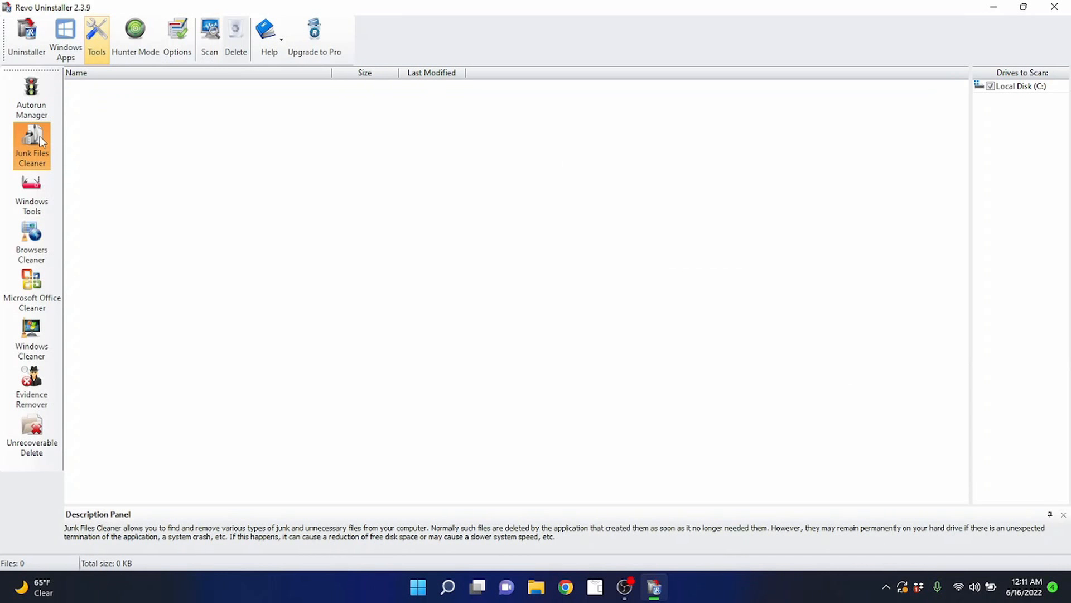
click(211, 35)
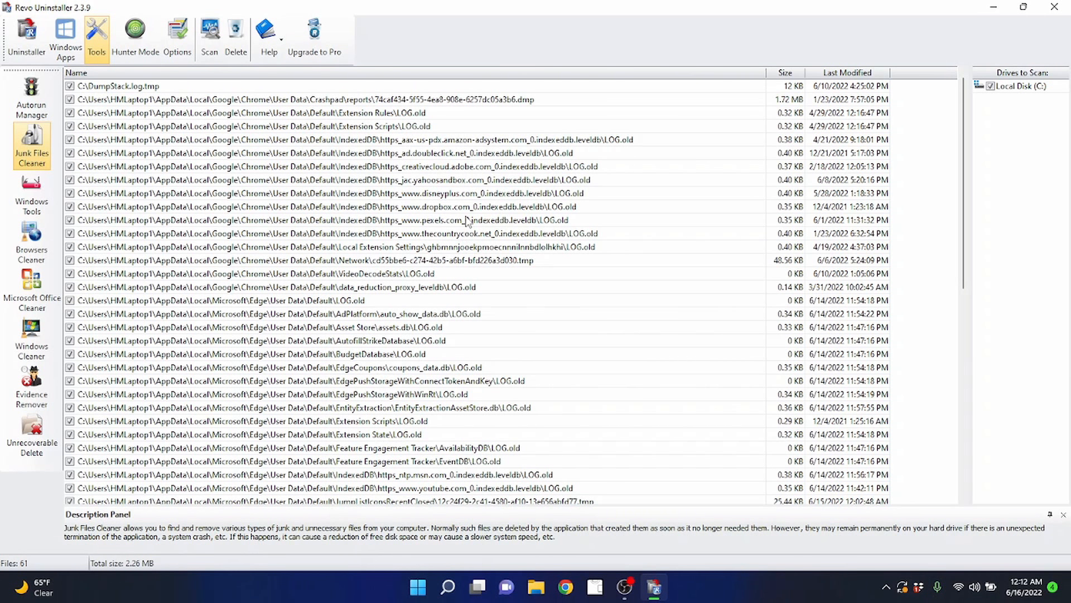
Look through the junk files found on drive C: and delete all the checked ones.
scroll(466, 240, down, 5)
scroll(534, 308, down, 5)
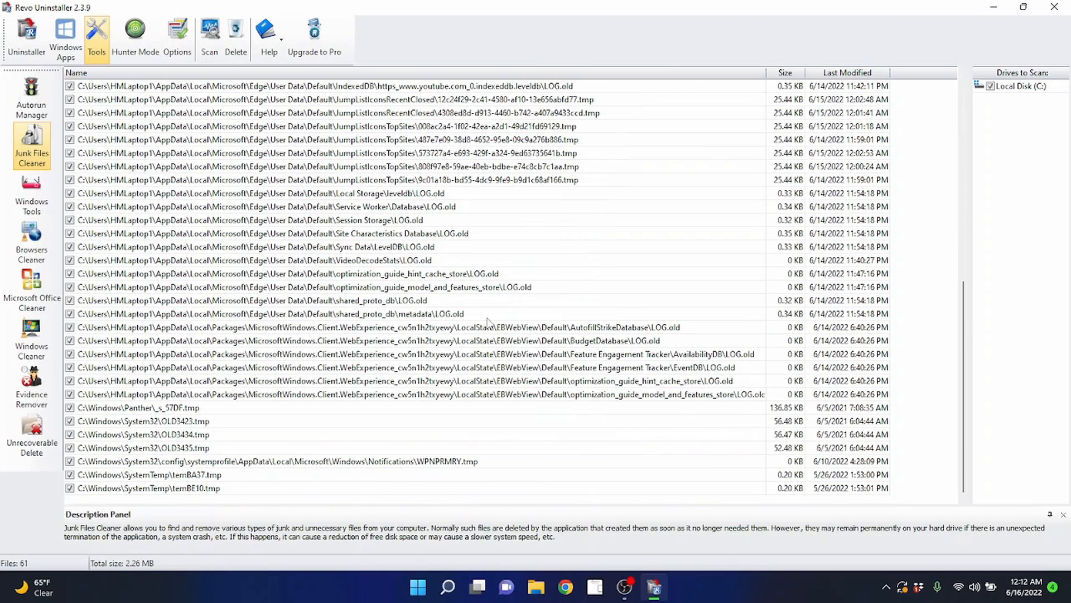
scroll(377, 343, up, 10)
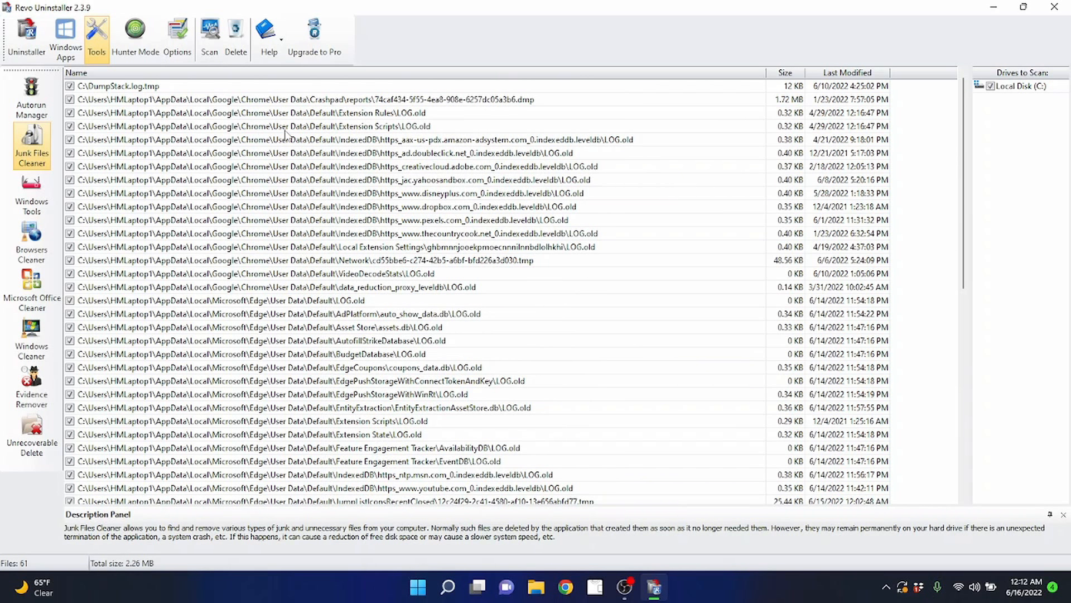
scroll(360, 239, down, 10)
scroll(155, 214, up, 10)
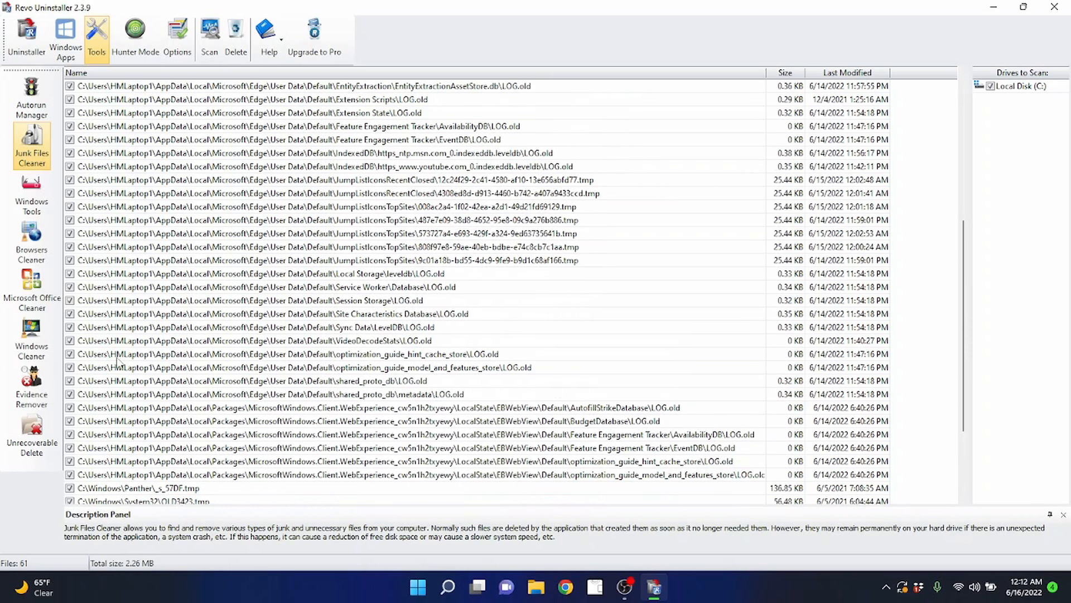
click(236, 37)
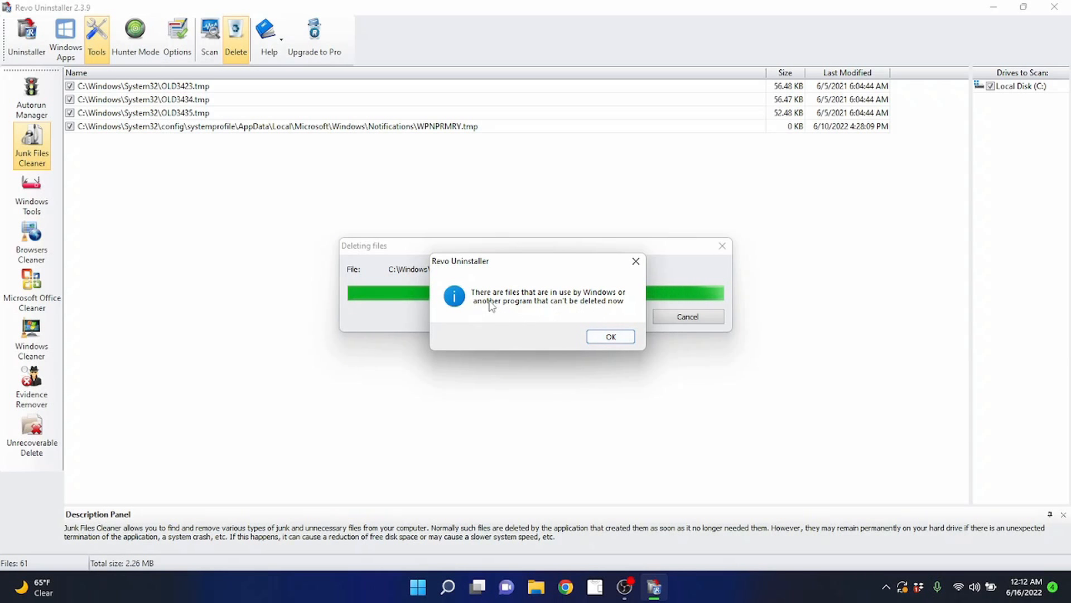
click(612, 339)
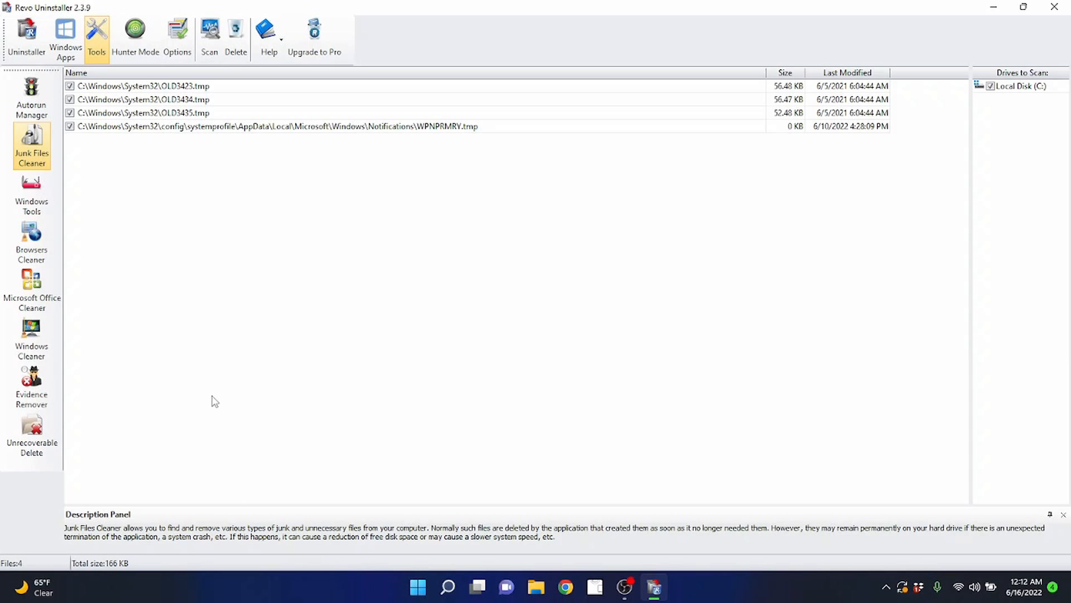
Return to the Uninstaller view and look through the installed programs for unfamiliar entries.
click(23, 35)
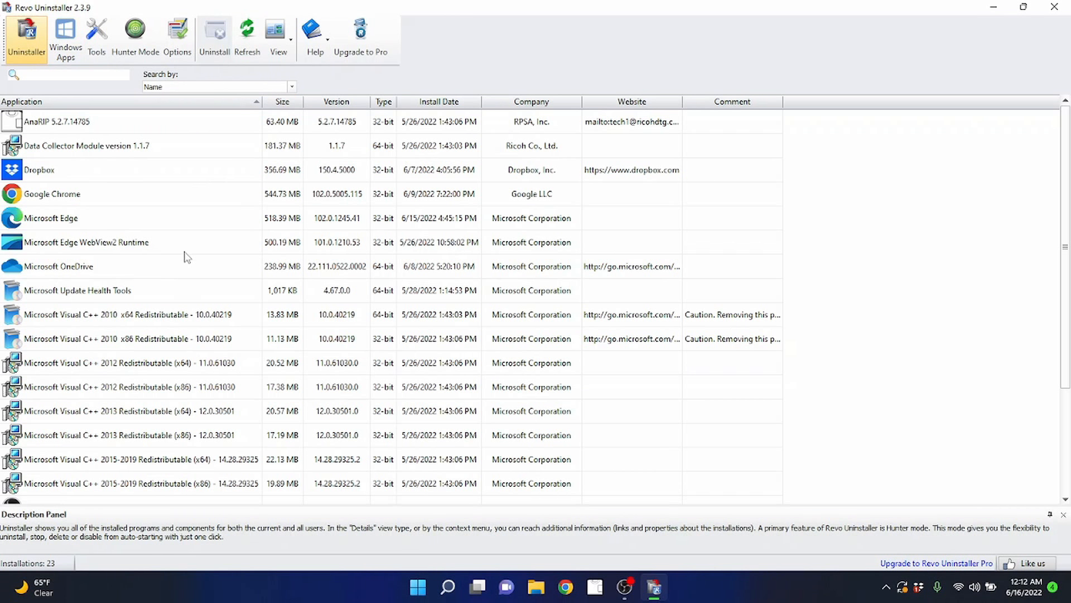
scroll(130, 205, down, 3)
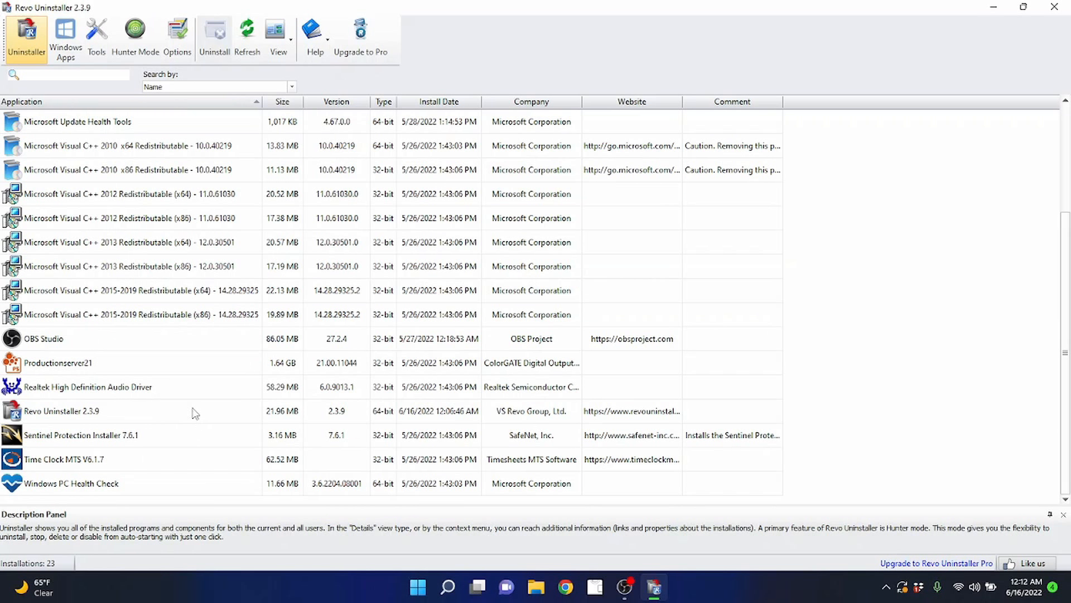
scroll(215, 458, up, 3)
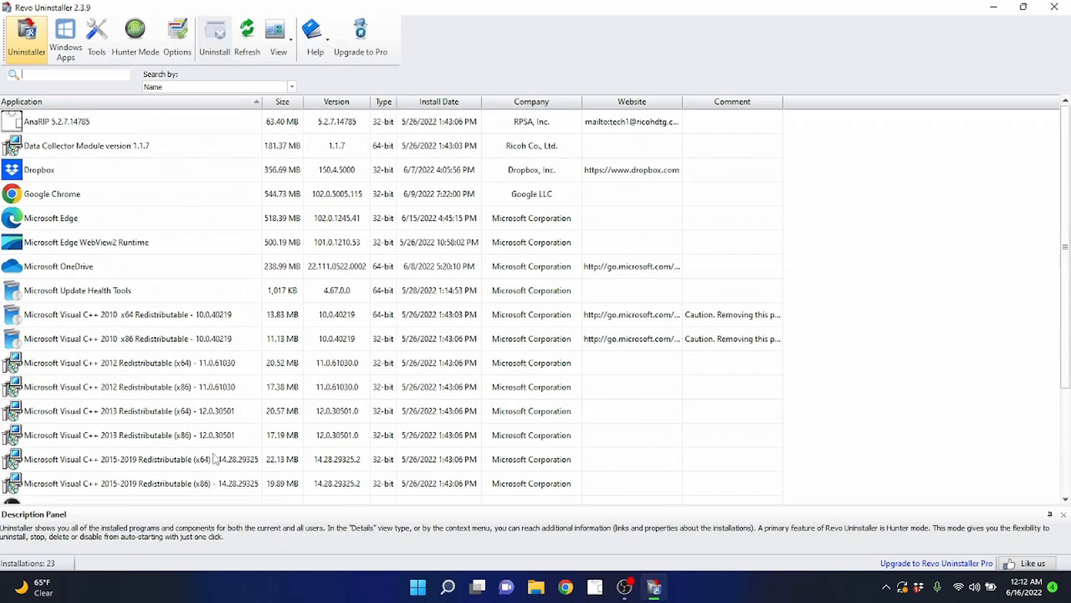
scroll(217, 416, down, 3)
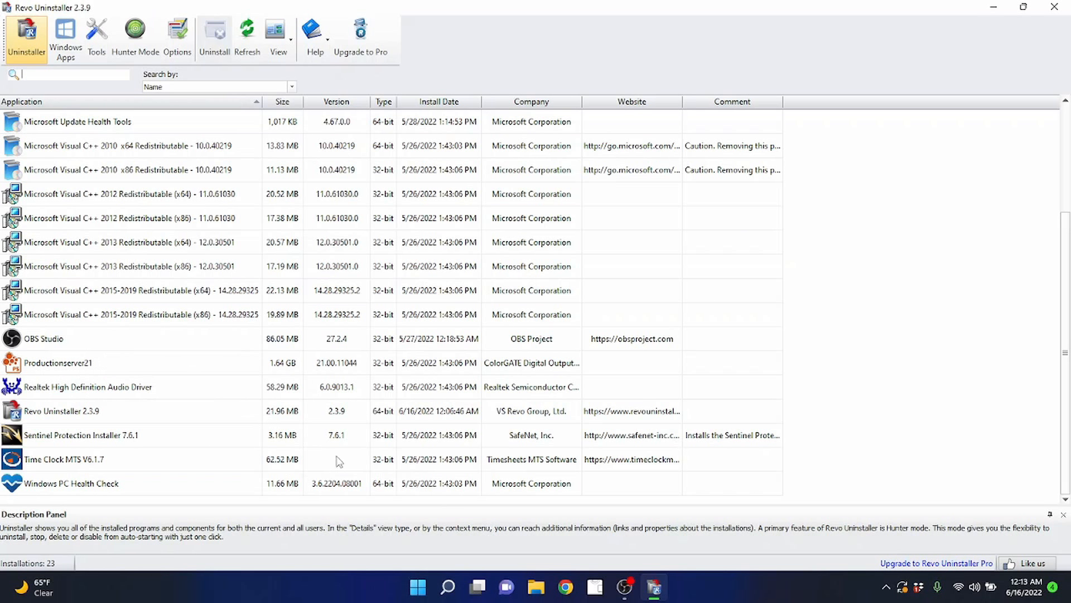
Search the web for "productionserver21" in Google Chrome to identify the program, and close the browser.
click(566, 586)
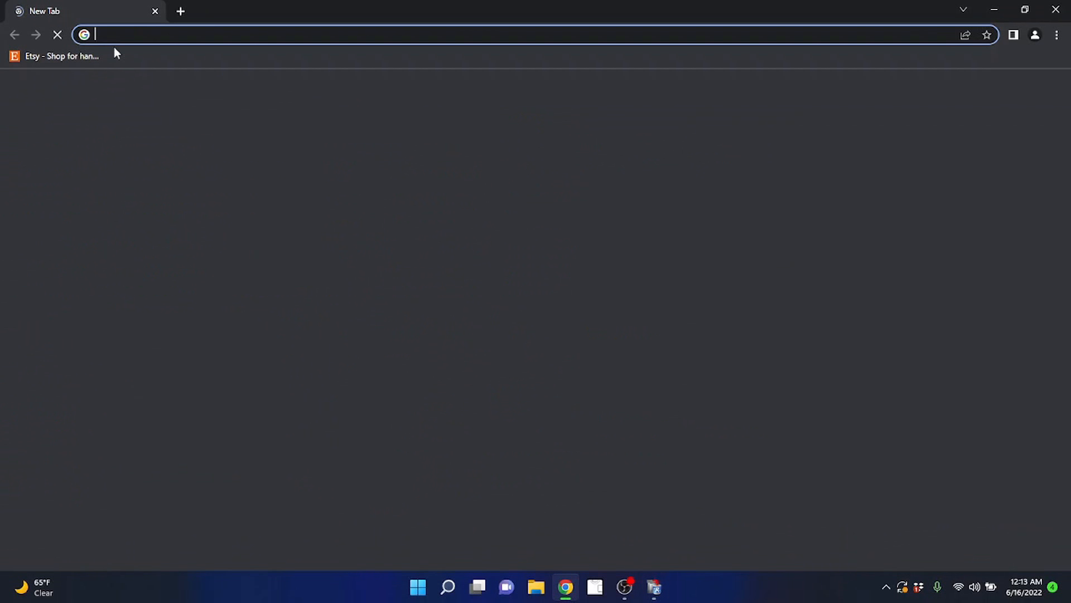
click(267, 30)
text(pro)
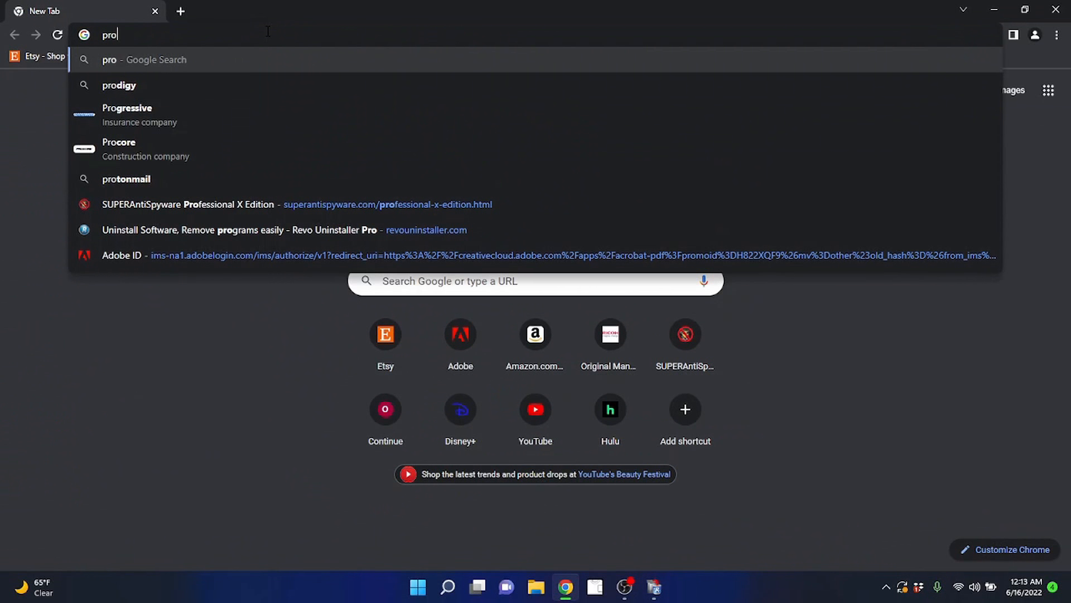
text(duct)
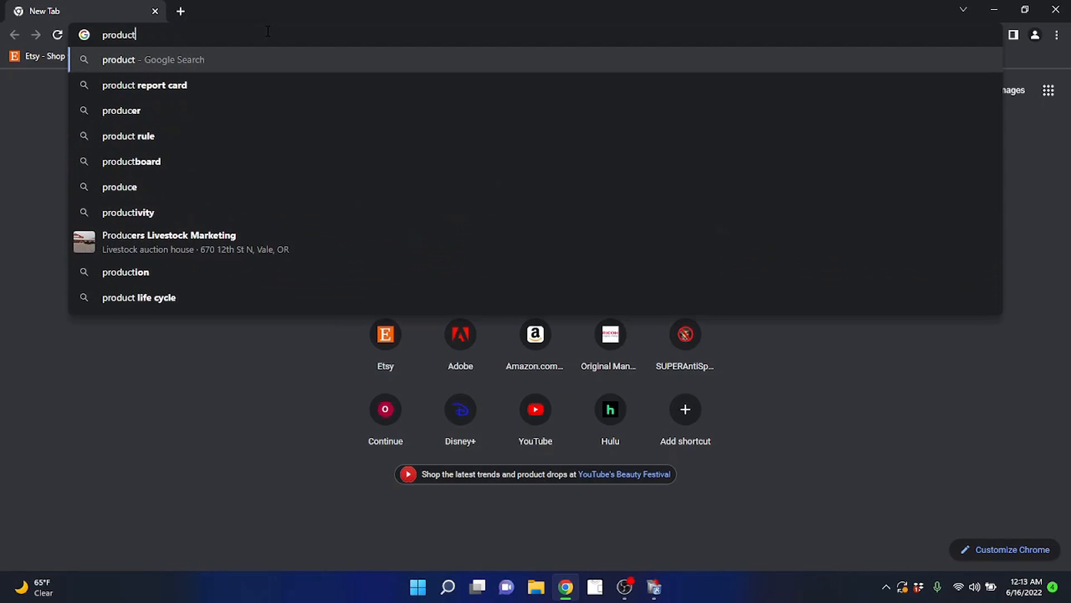
text(ionserver21)
key(Return)
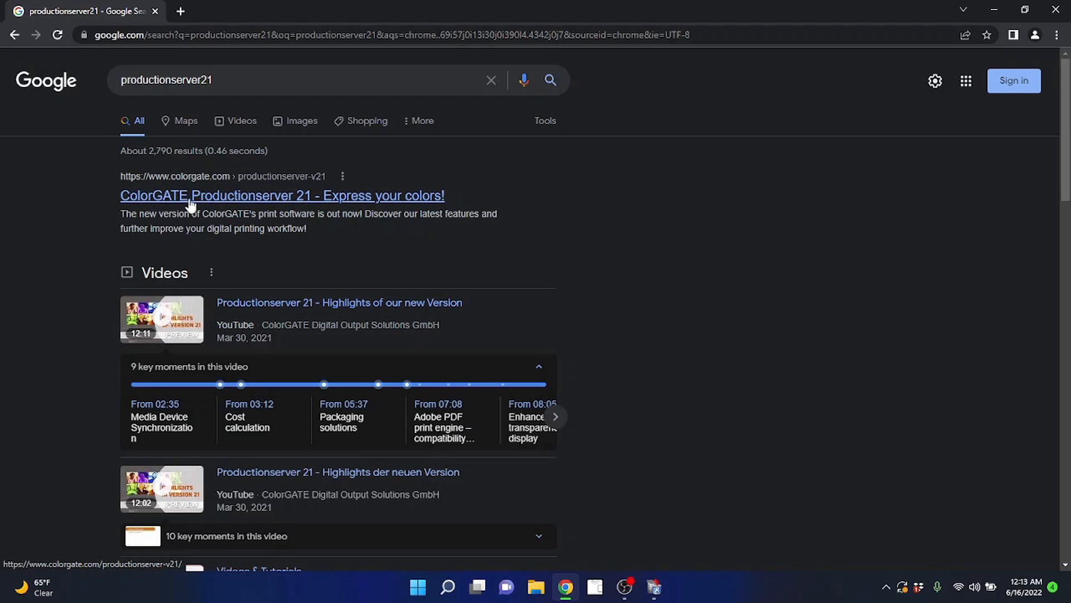
click(1055, 12)
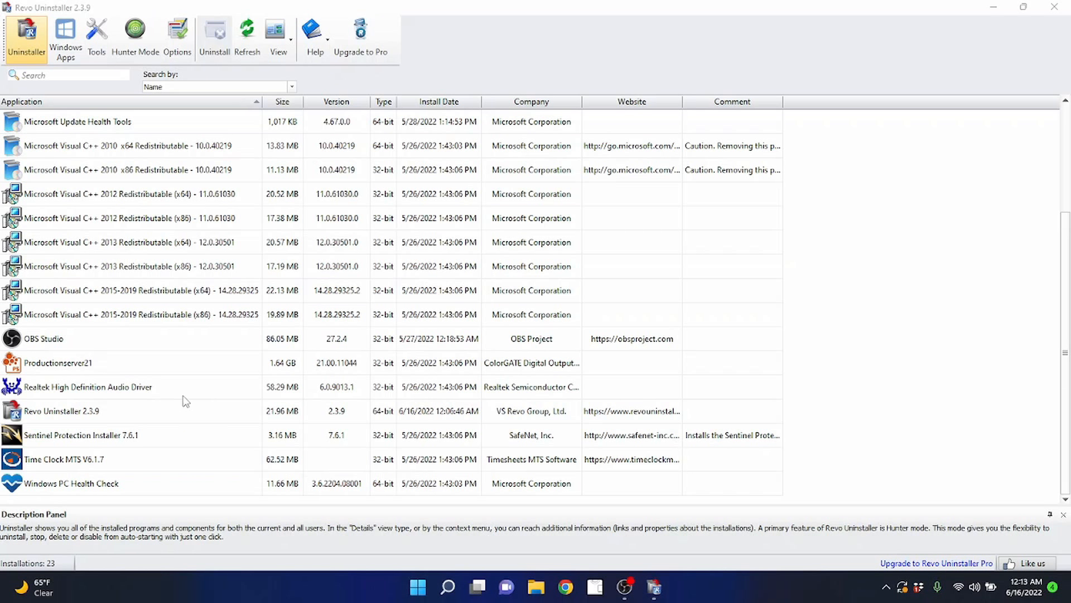
Look over the installed programs list once more and close Revo Uninstaller.
scroll(123, 301, up, 3)
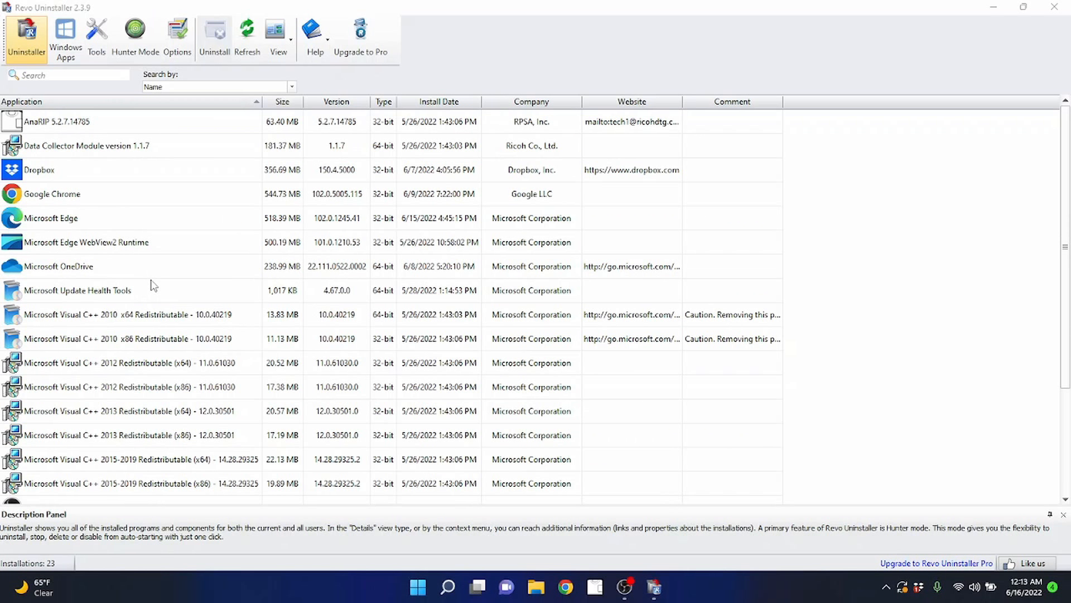
scroll(152, 285, down, 3)
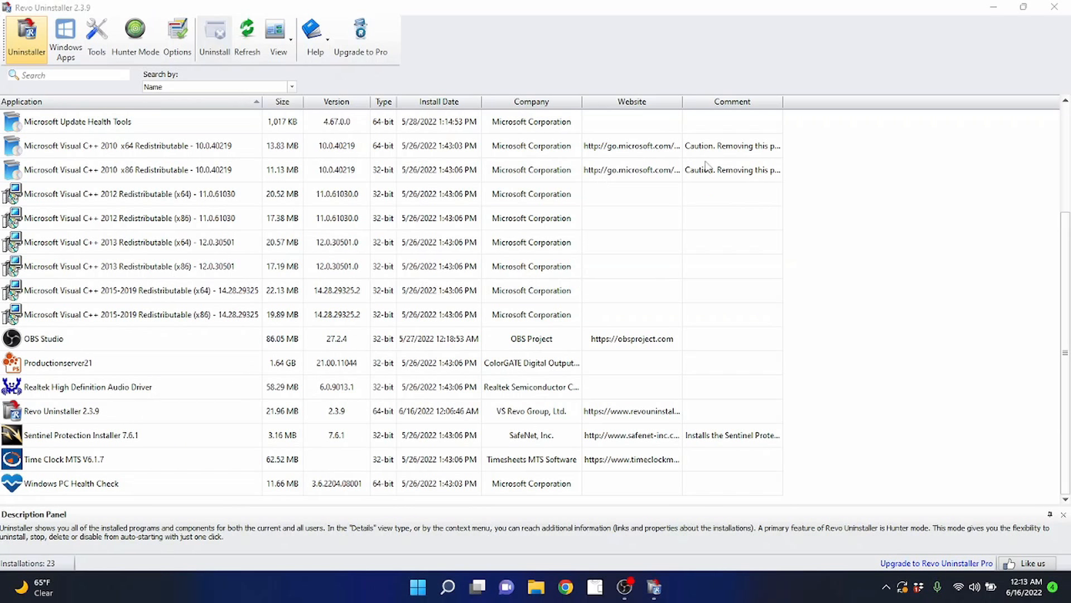
click(1054, 7)
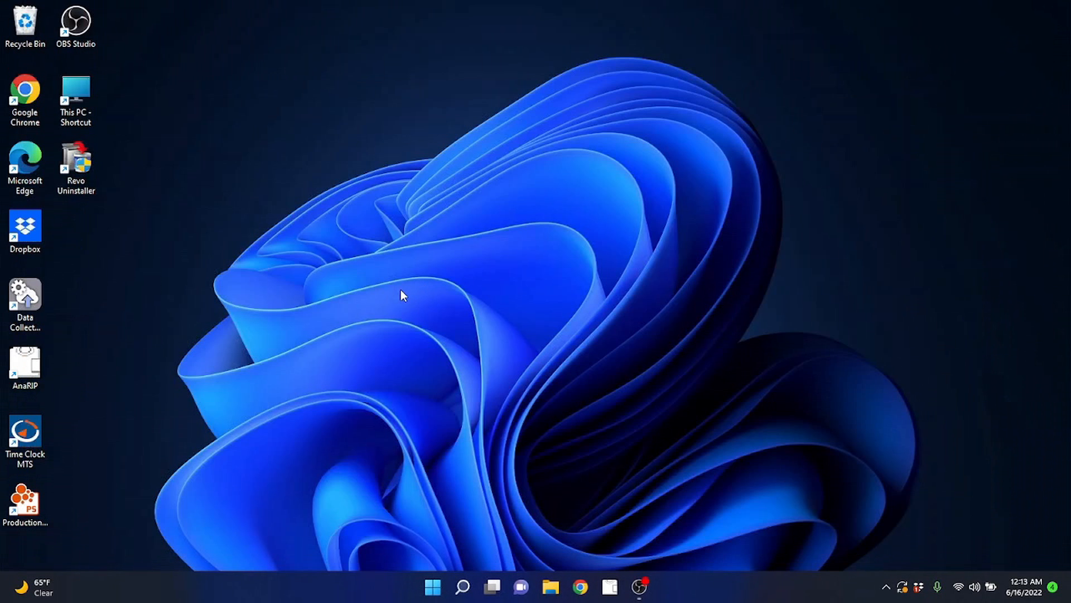